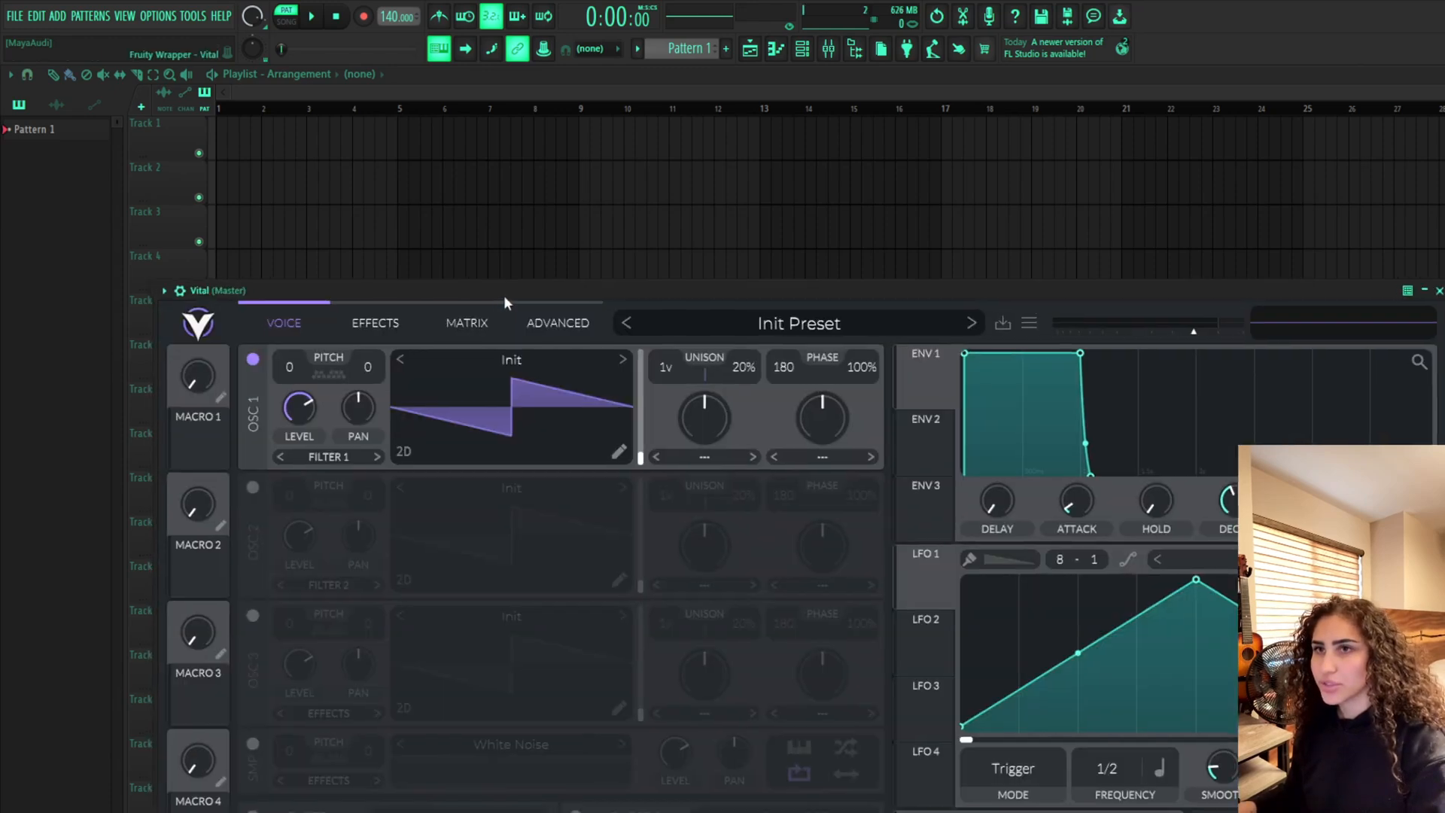
# Open Vital's preset browser and load the BS Psy Bass 01 bass preset
pyautogui.moveTo(504, 295); pyautogui.dragTo(694, 197)
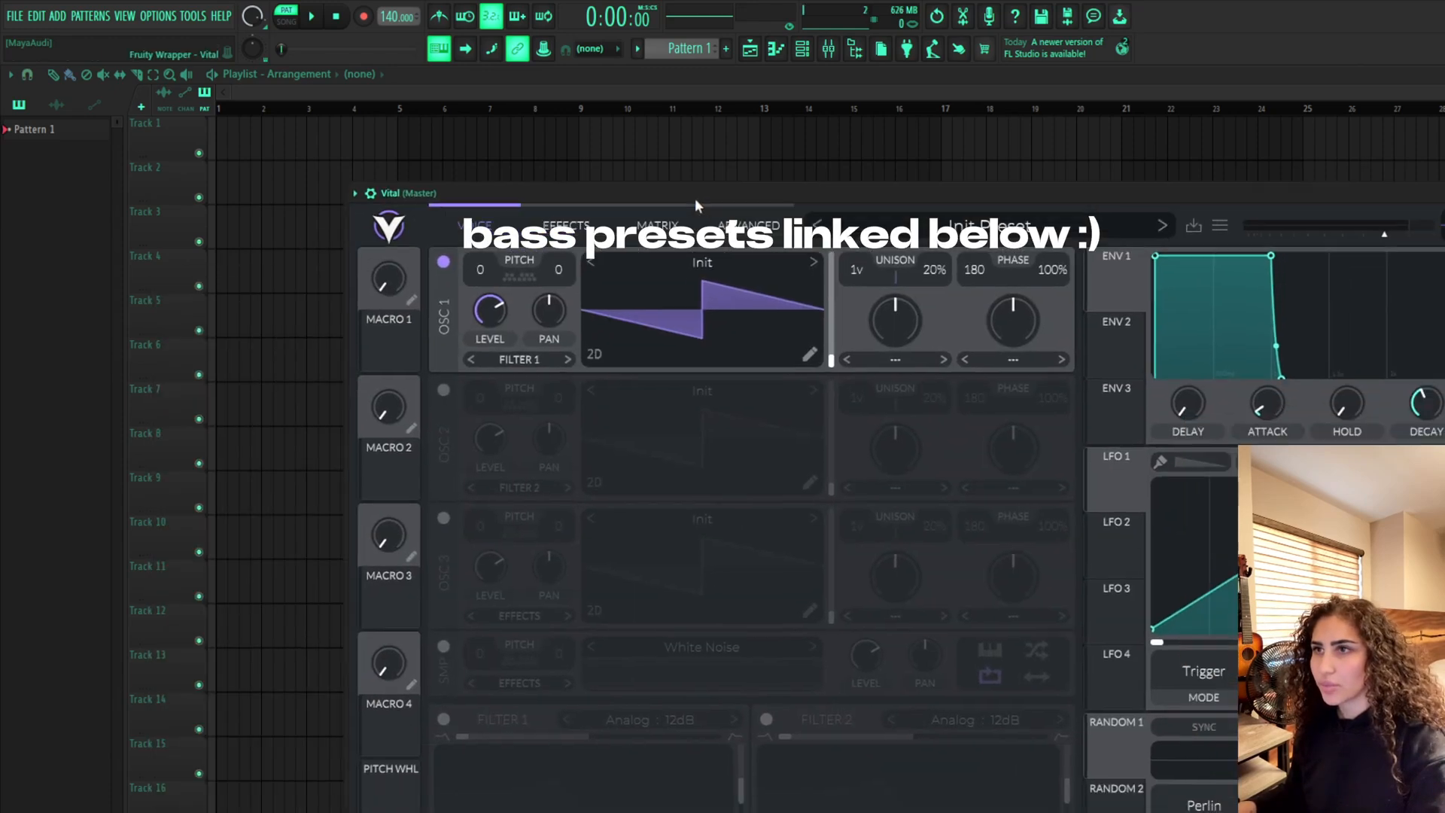
pyautogui.click(1009, 233)
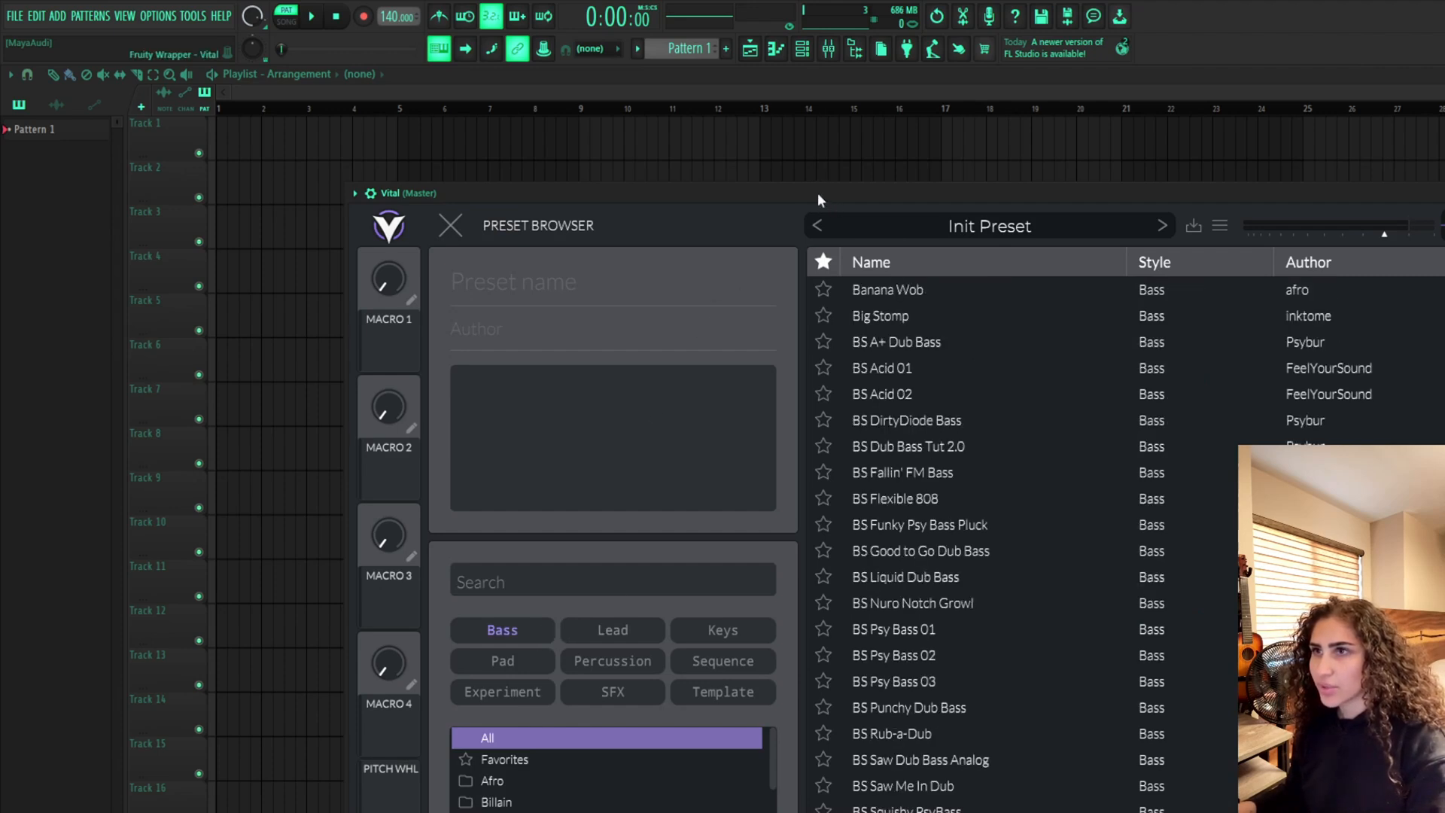
pyautogui.moveTo(818, 193); pyautogui.dragTo(1287, 143)
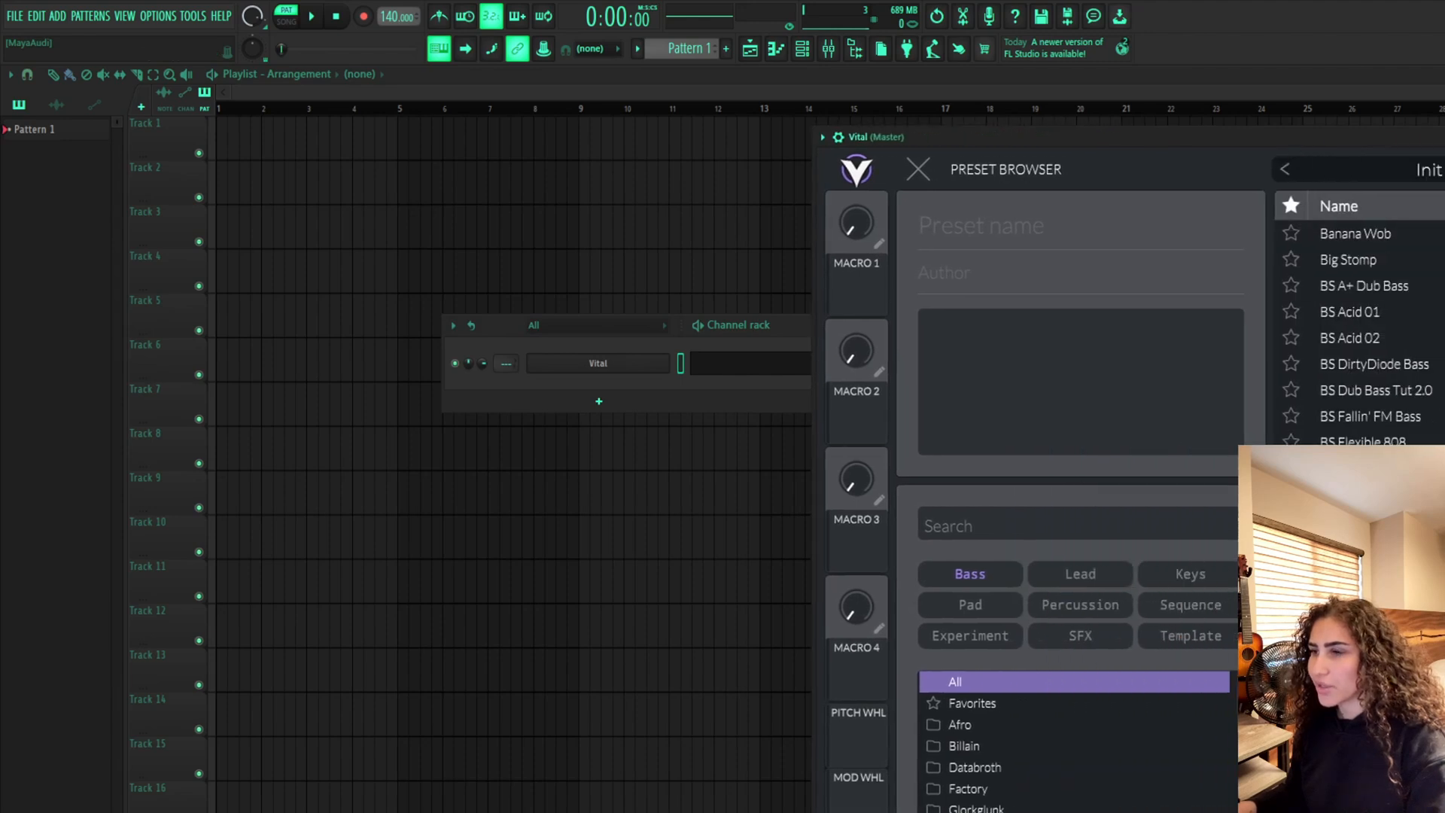
pyautogui.scroll(-3, 1355, 331)
pyautogui.click(1361, 462)
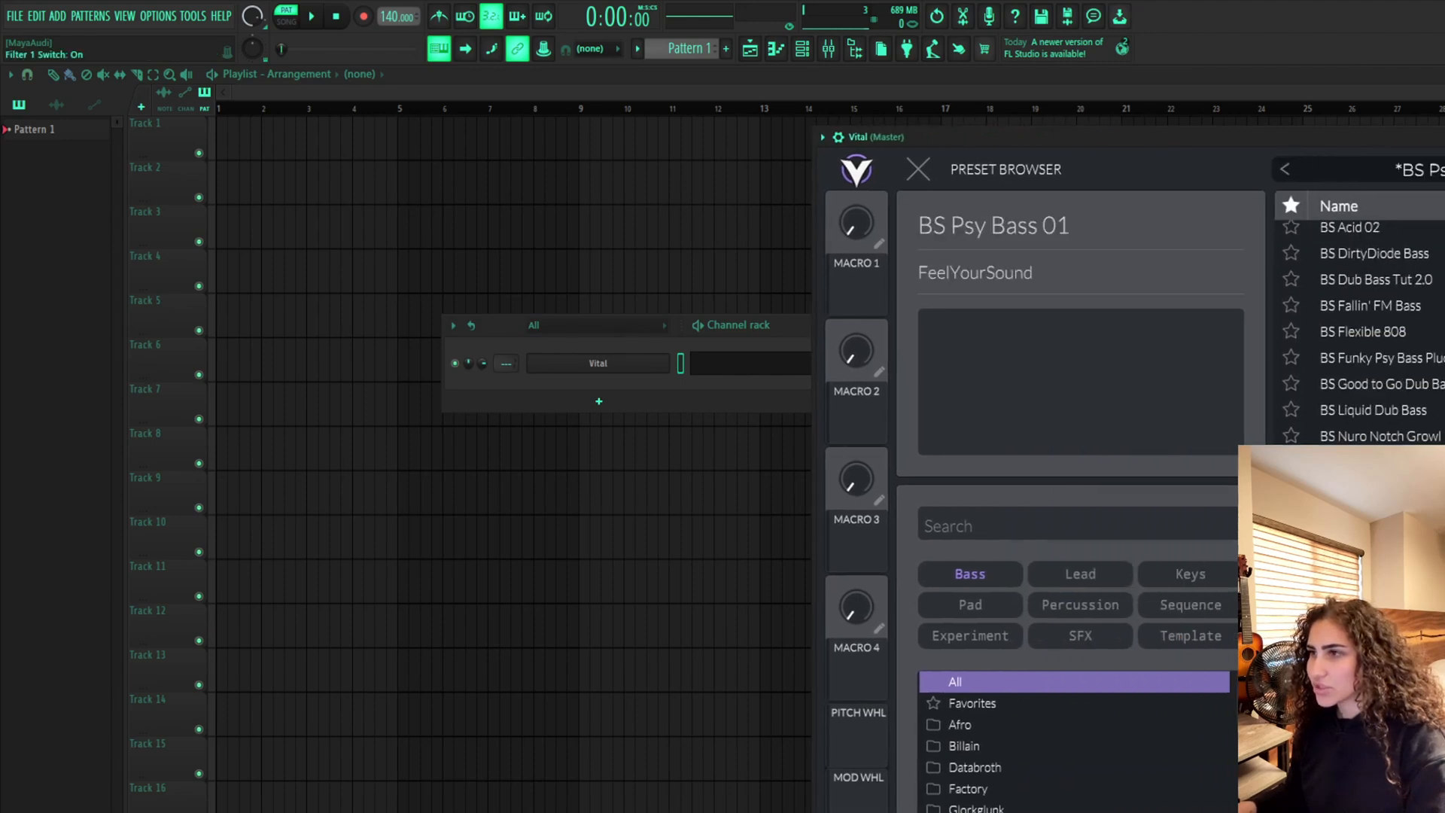
# Open the piano roll for Vital and audition the BS Psy Bass 02 preset with a test note
pyautogui.click(739, 373)
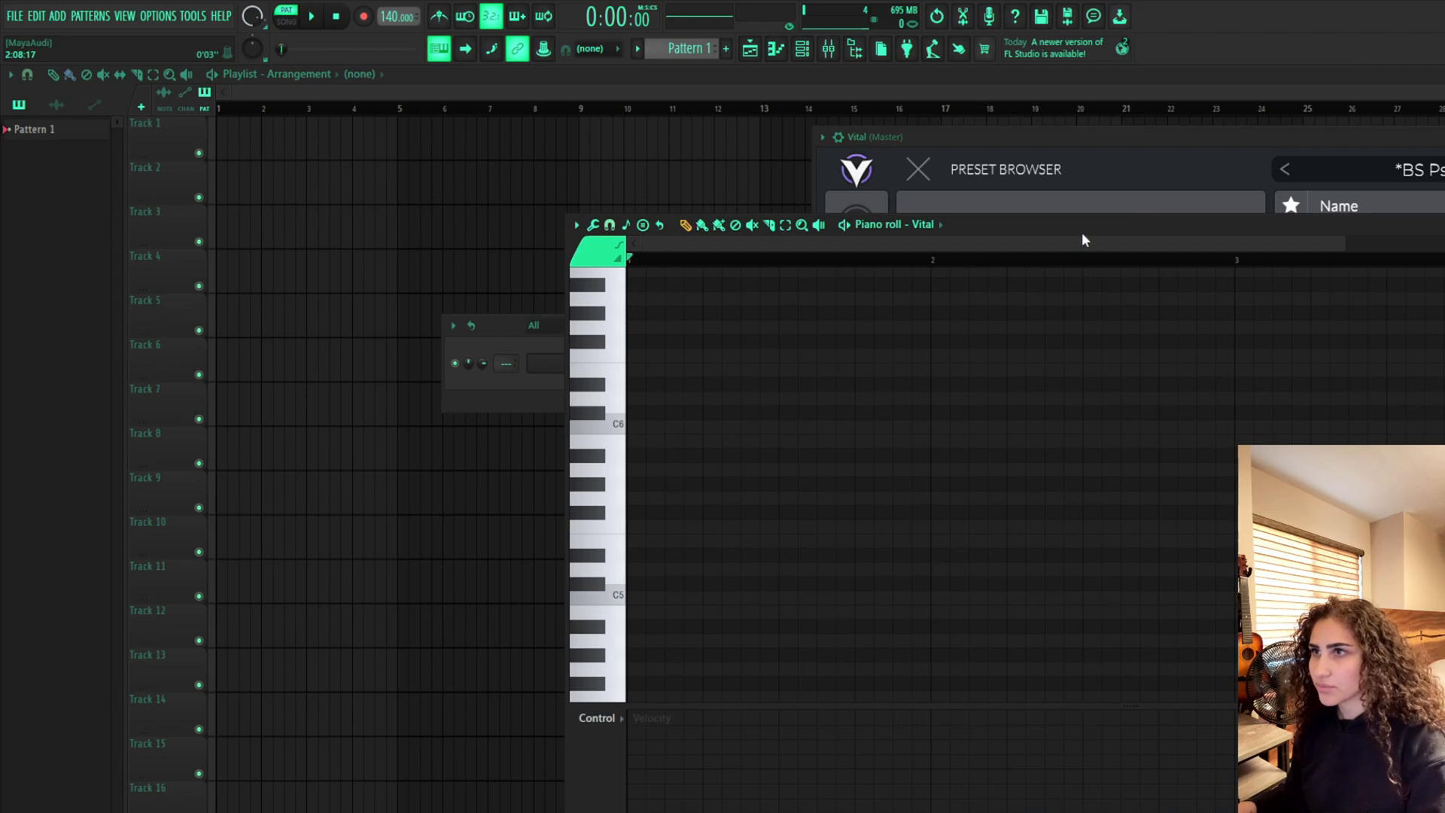
pyautogui.moveTo(1082, 235); pyautogui.dragTo(779, 249)
pyautogui.click(1413, 488)
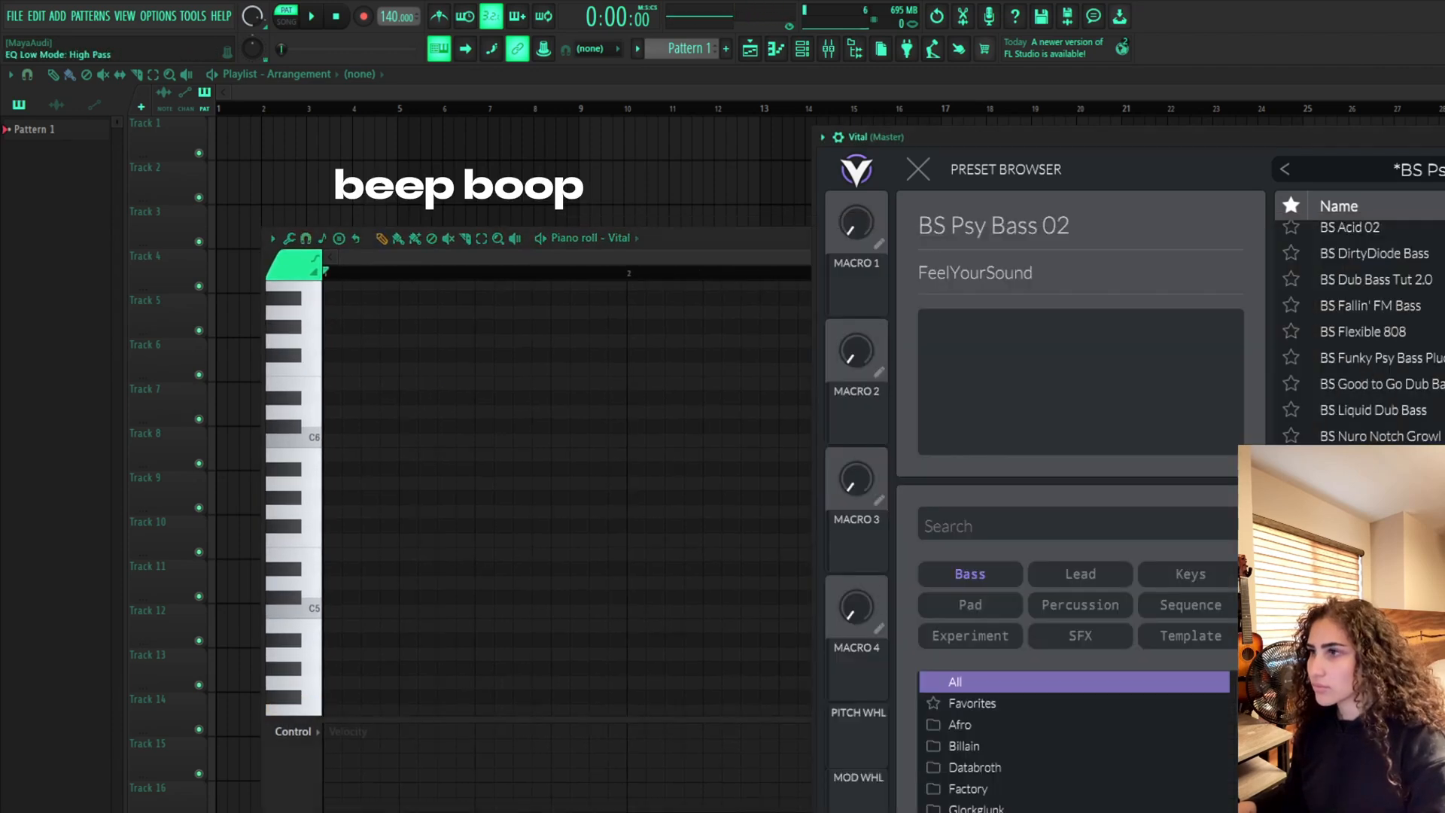
pyautogui.click(617, 507)
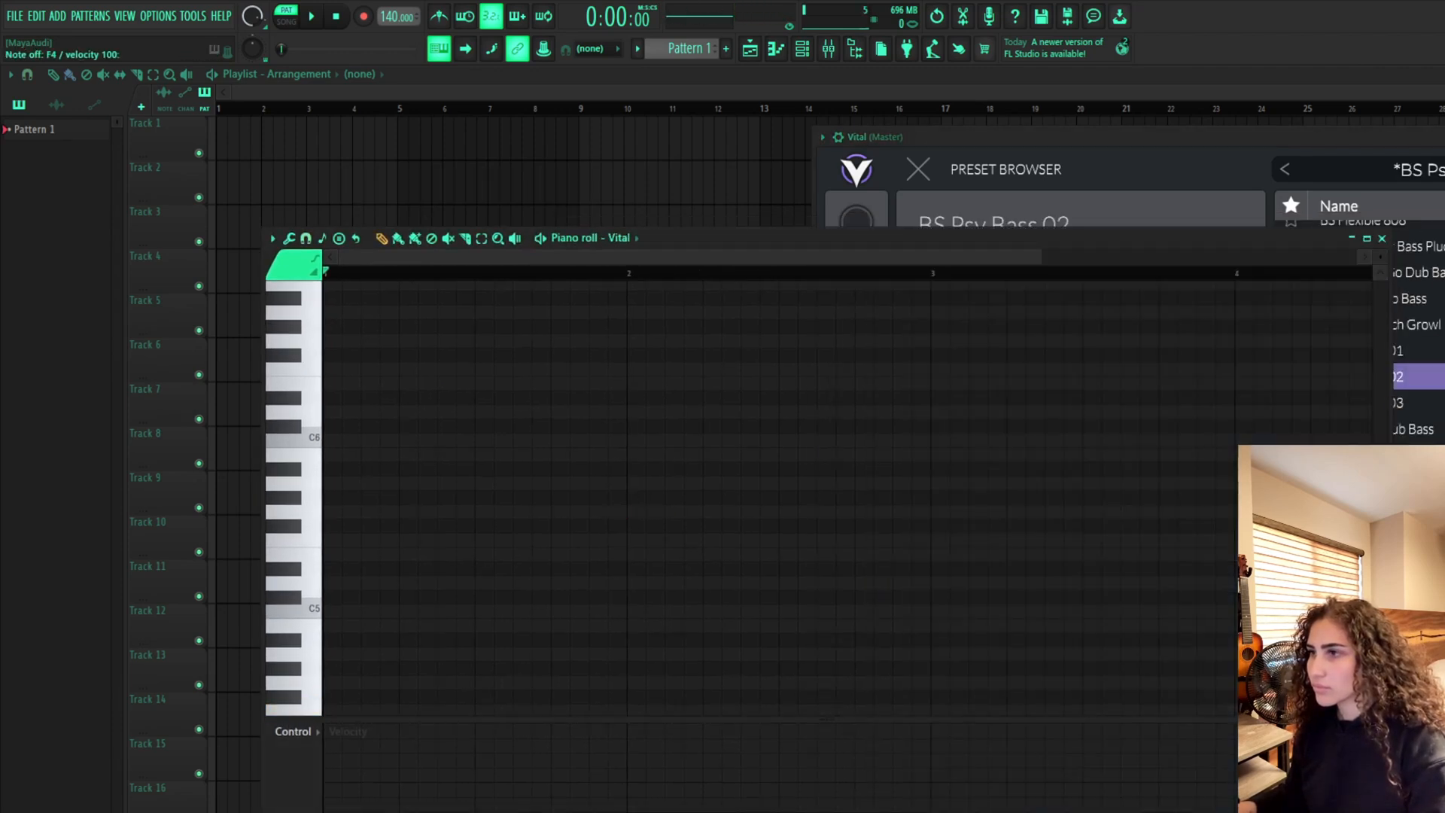
# Browse further down the bass preset list and load Groovy_Psytrance_Bass
pyautogui.moveTo(1254, 247); pyautogui.dragTo(1093, 232)
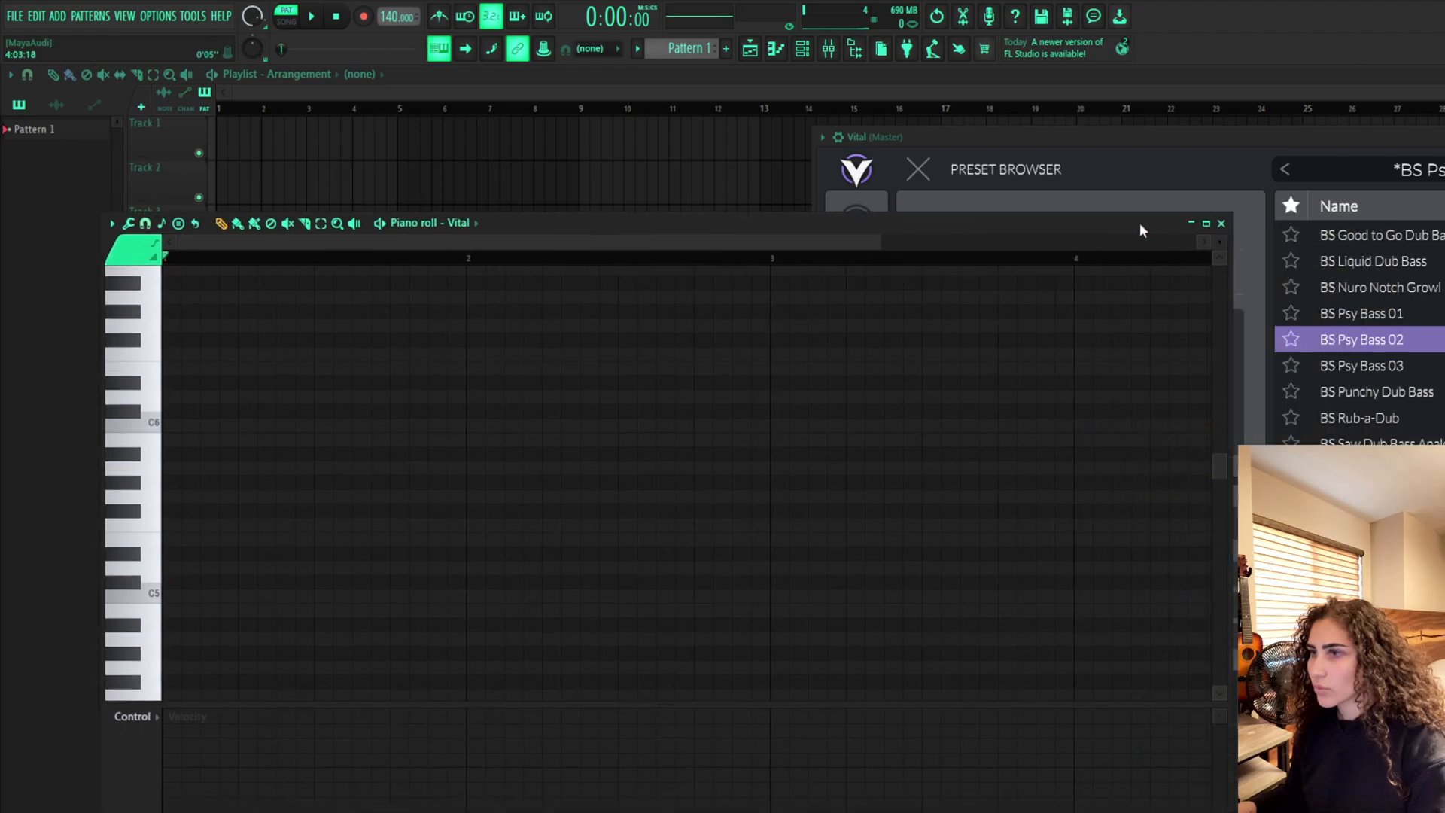
pyautogui.moveTo(1441, 136); pyautogui.dragTo(1232, 141)
pyautogui.scroll(-1, 1054, 451)
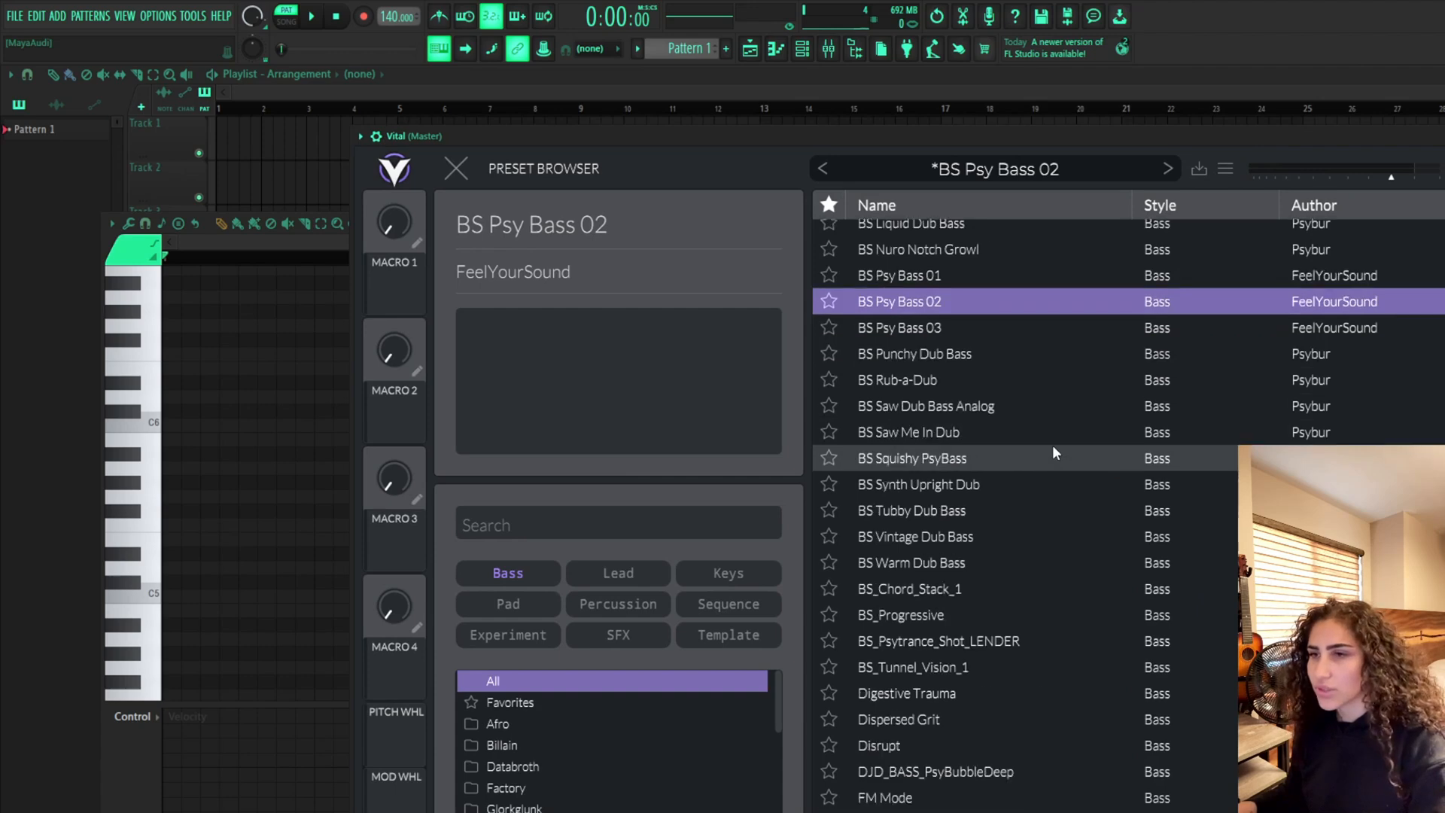
pyautogui.scroll(-3, 1028, 452)
pyautogui.scroll(1, 1028, 451)
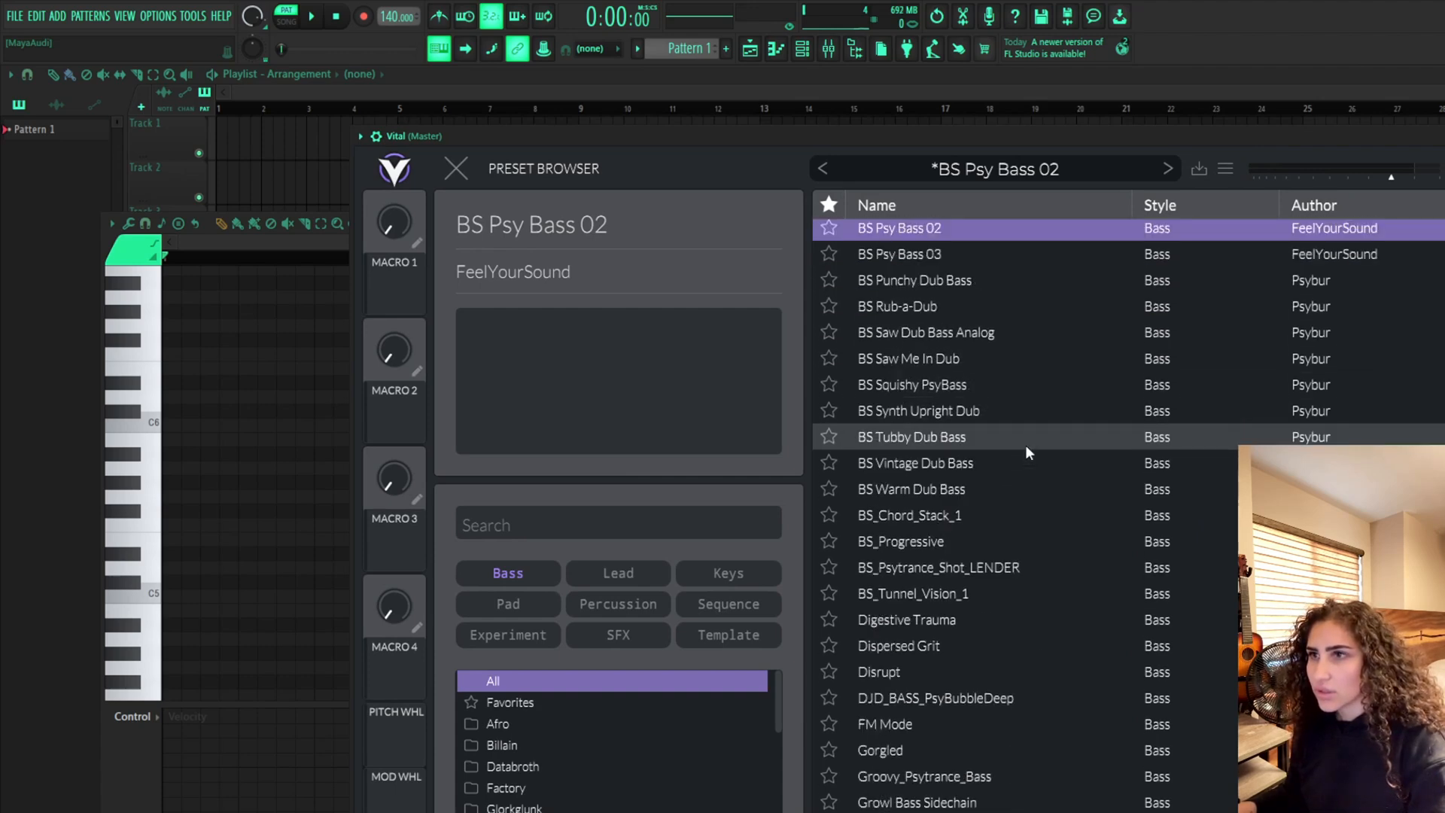
pyautogui.scroll(-3, 1009, 410)
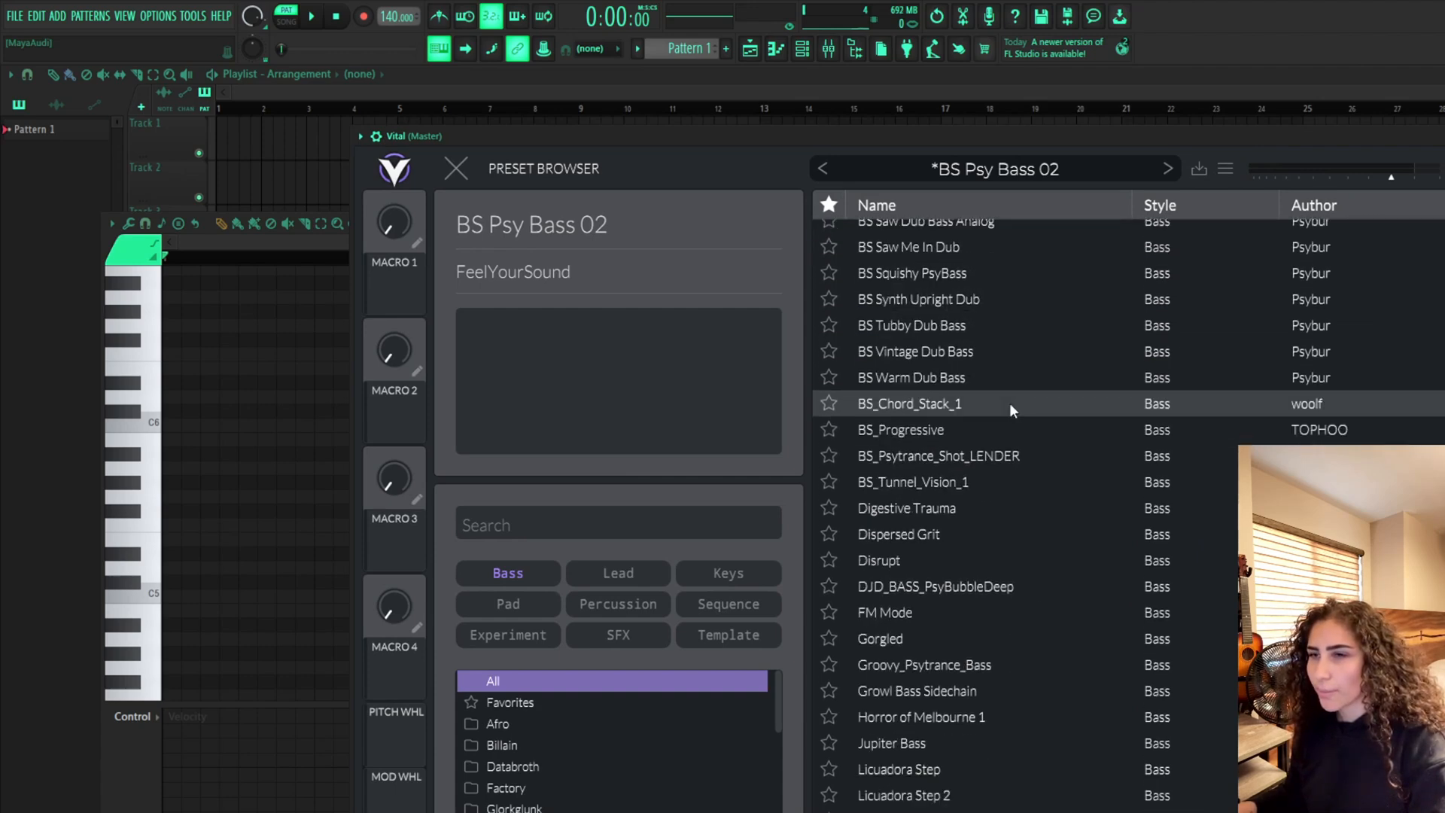
pyautogui.scroll(-4, 975, 458)
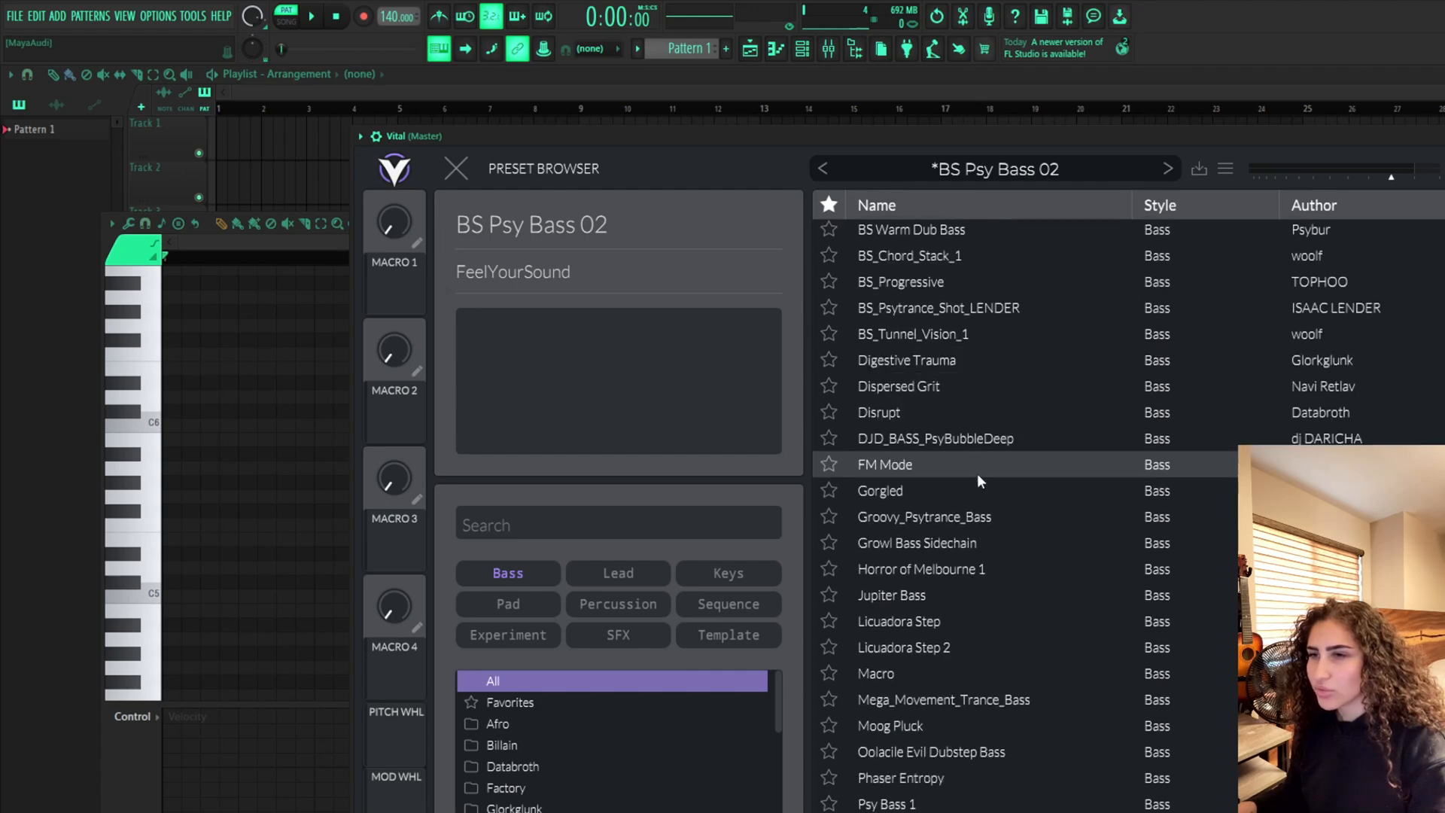
pyautogui.click(977, 516)
pyautogui.click(157, 519)
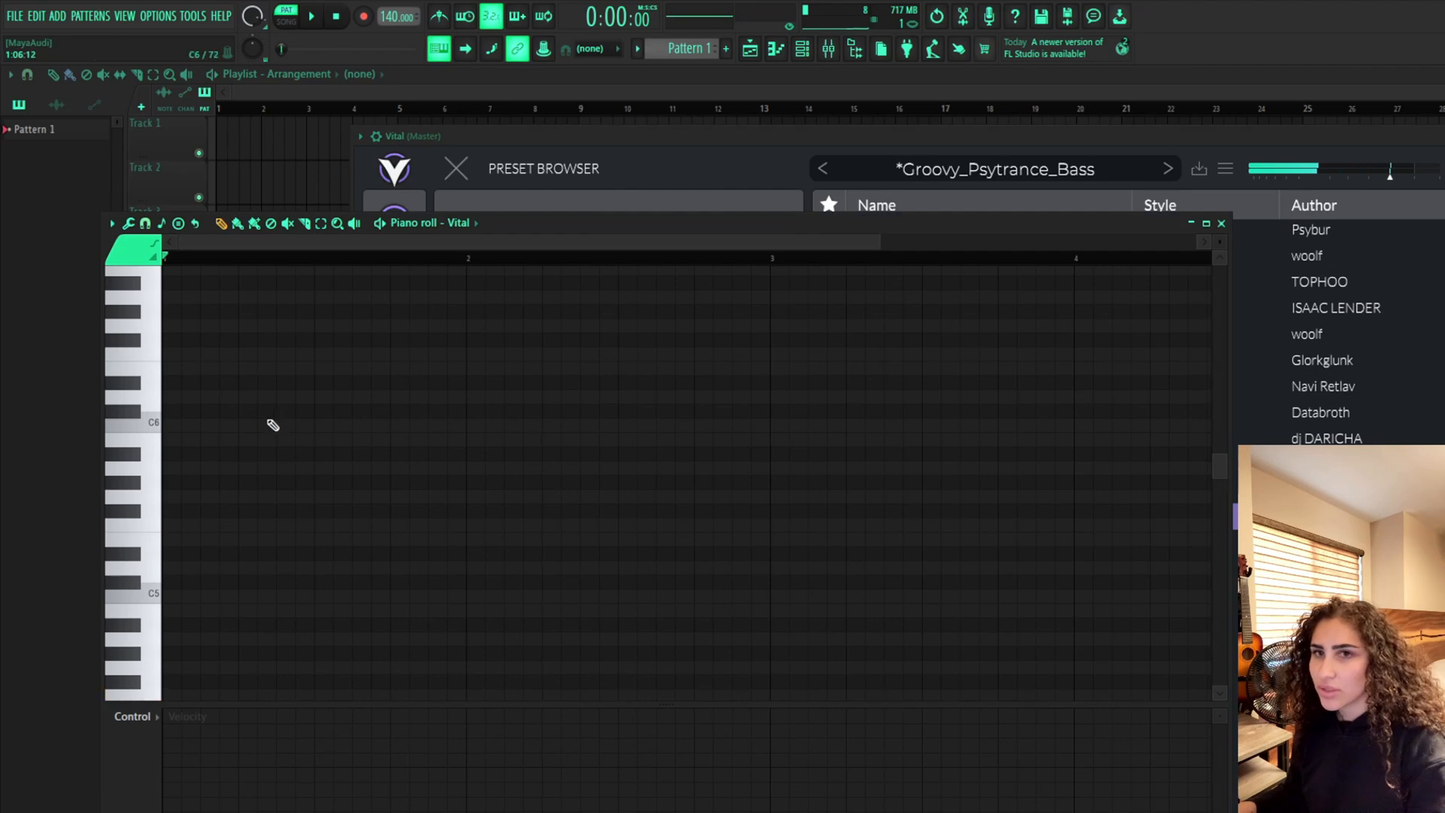
# Place three short F4 notes at the start of the pattern in the piano roll
pyautogui.scroll(-4, 209, 554)
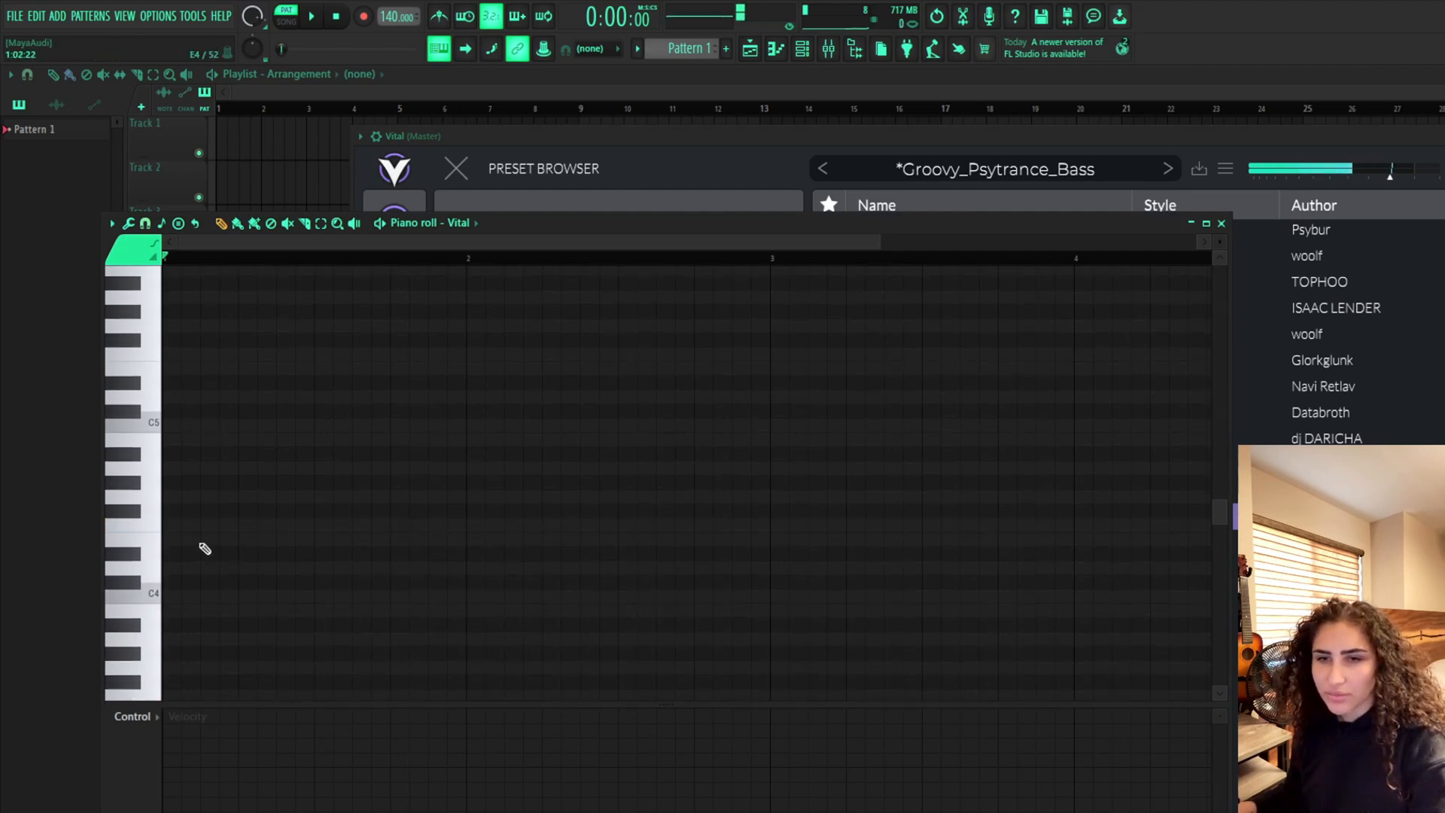
pyautogui.click(189, 529)
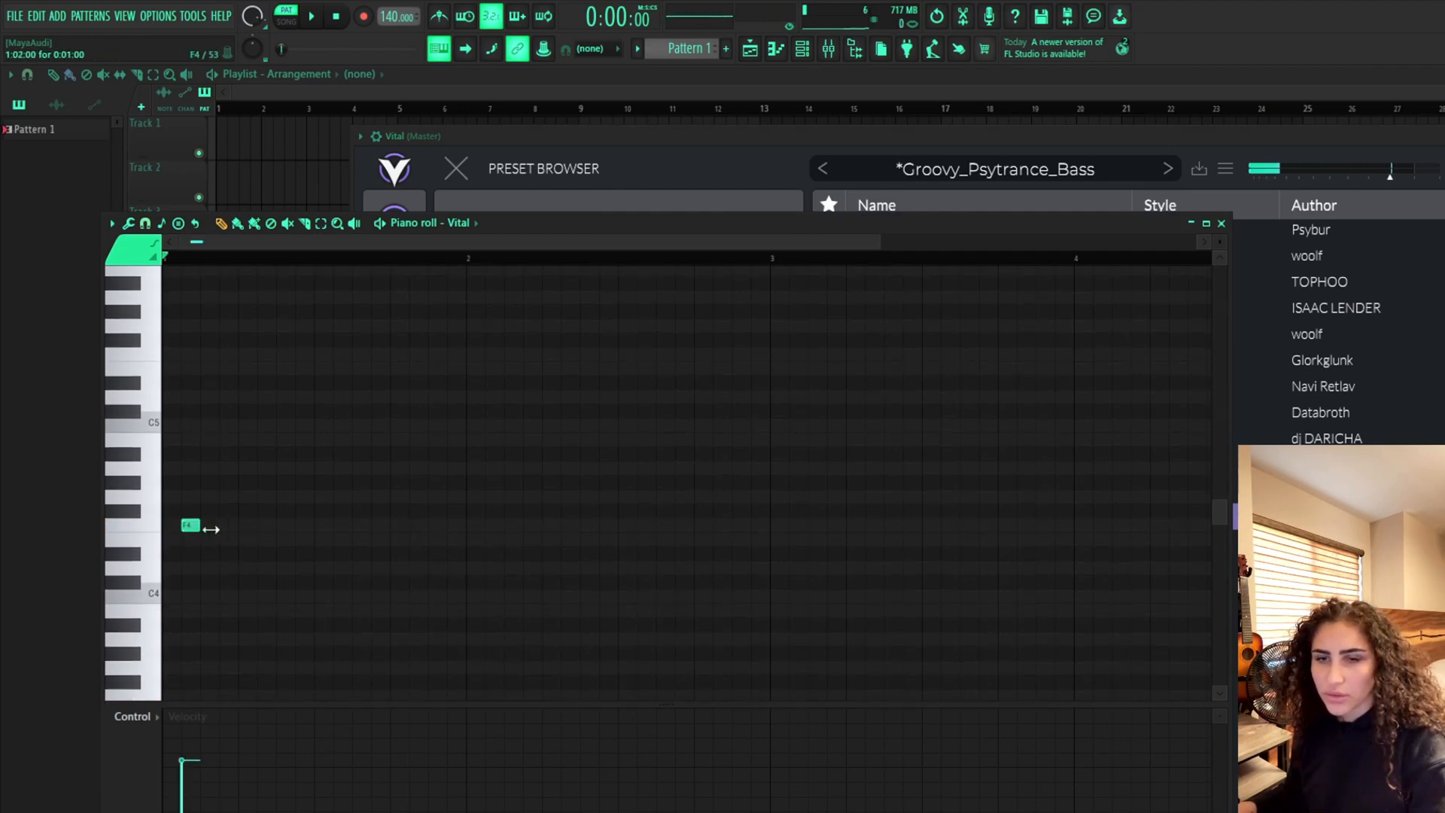
pyautogui.click(208, 528)
pyautogui.click(226, 528)
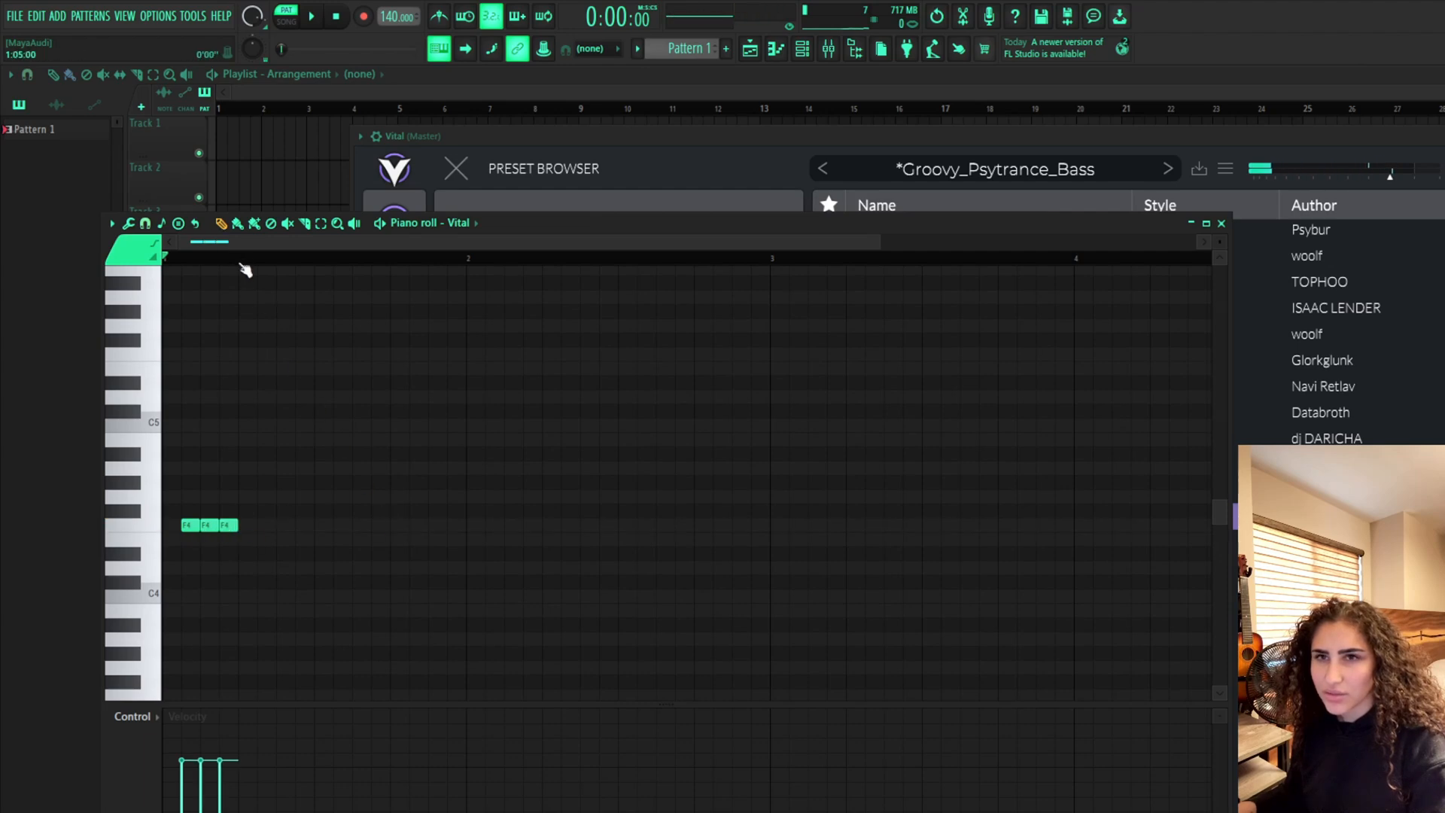
# Select the three F4 notes and duplicate them three times across the bar
pyautogui.moveTo(241, 262); pyautogui.dragTo(103, 265)
pyautogui.hotkey('ctrl', 'b')
pyautogui.hotkey('ctrl', 'b')
pyautogui.hotkey('ctrl', 'b')
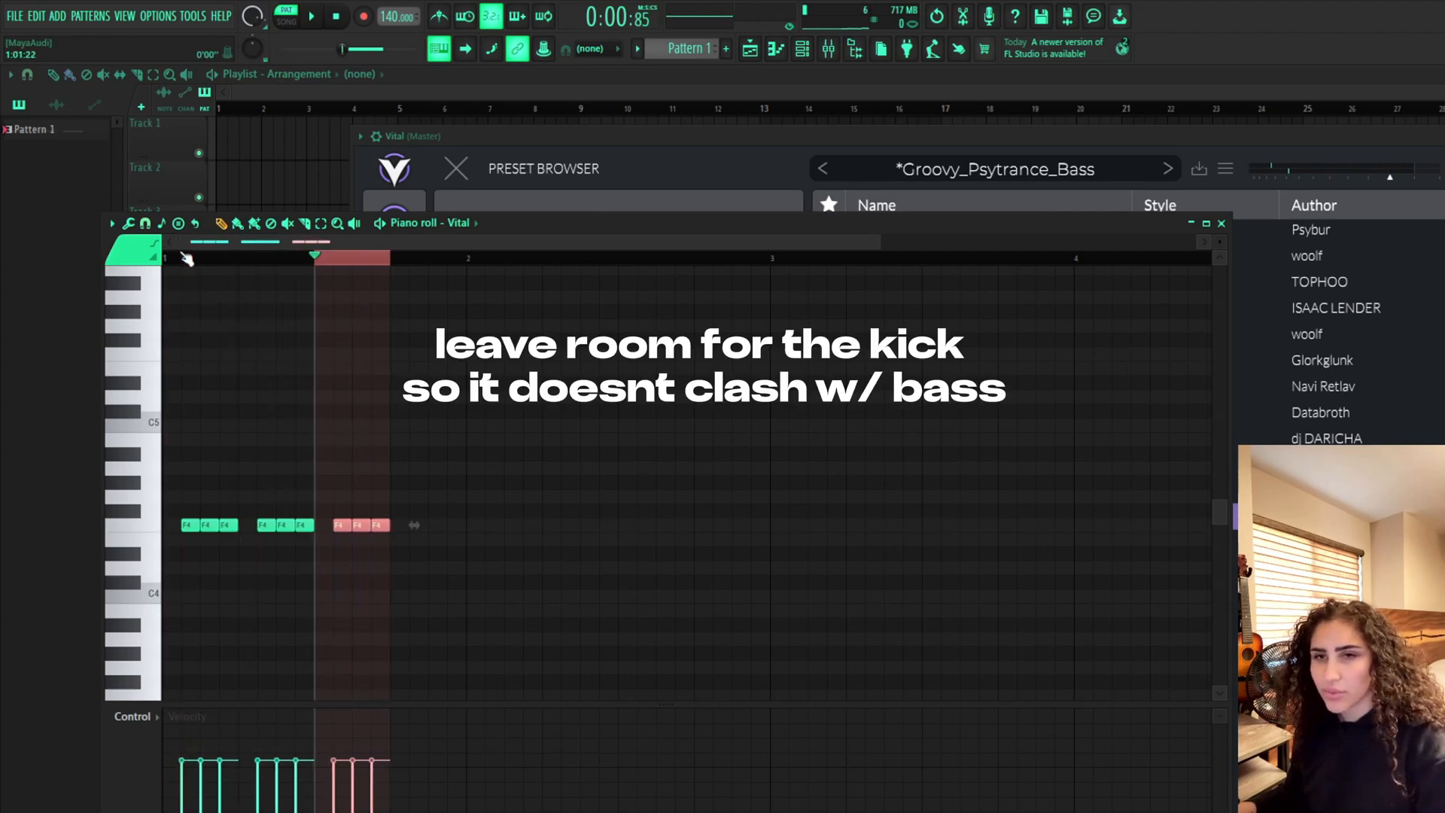
# Deselect the notes and add extra F4 notes at the very start of the bar
pyautogui.click(400, 261)
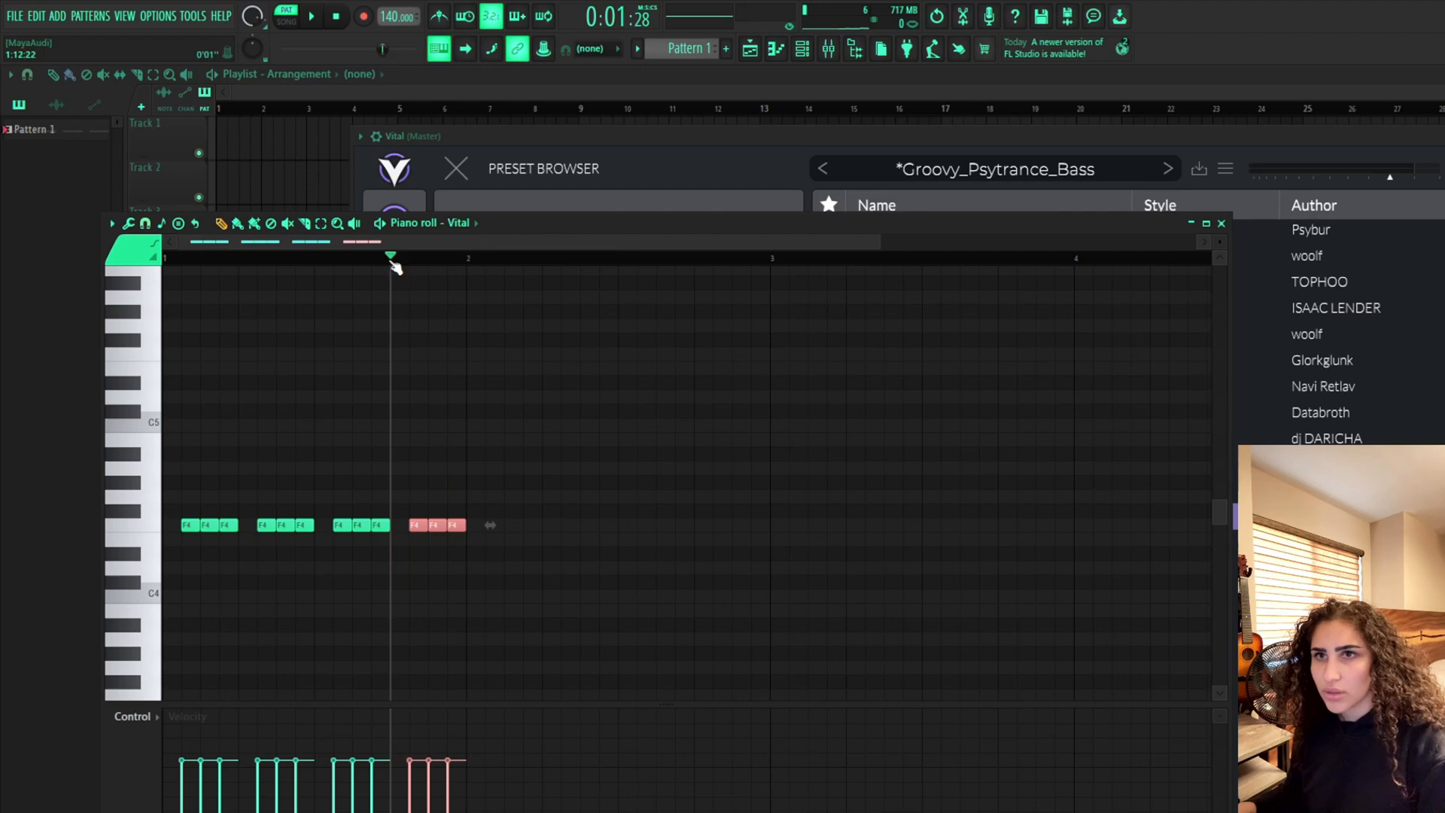
pyautogui.click(394, 263)
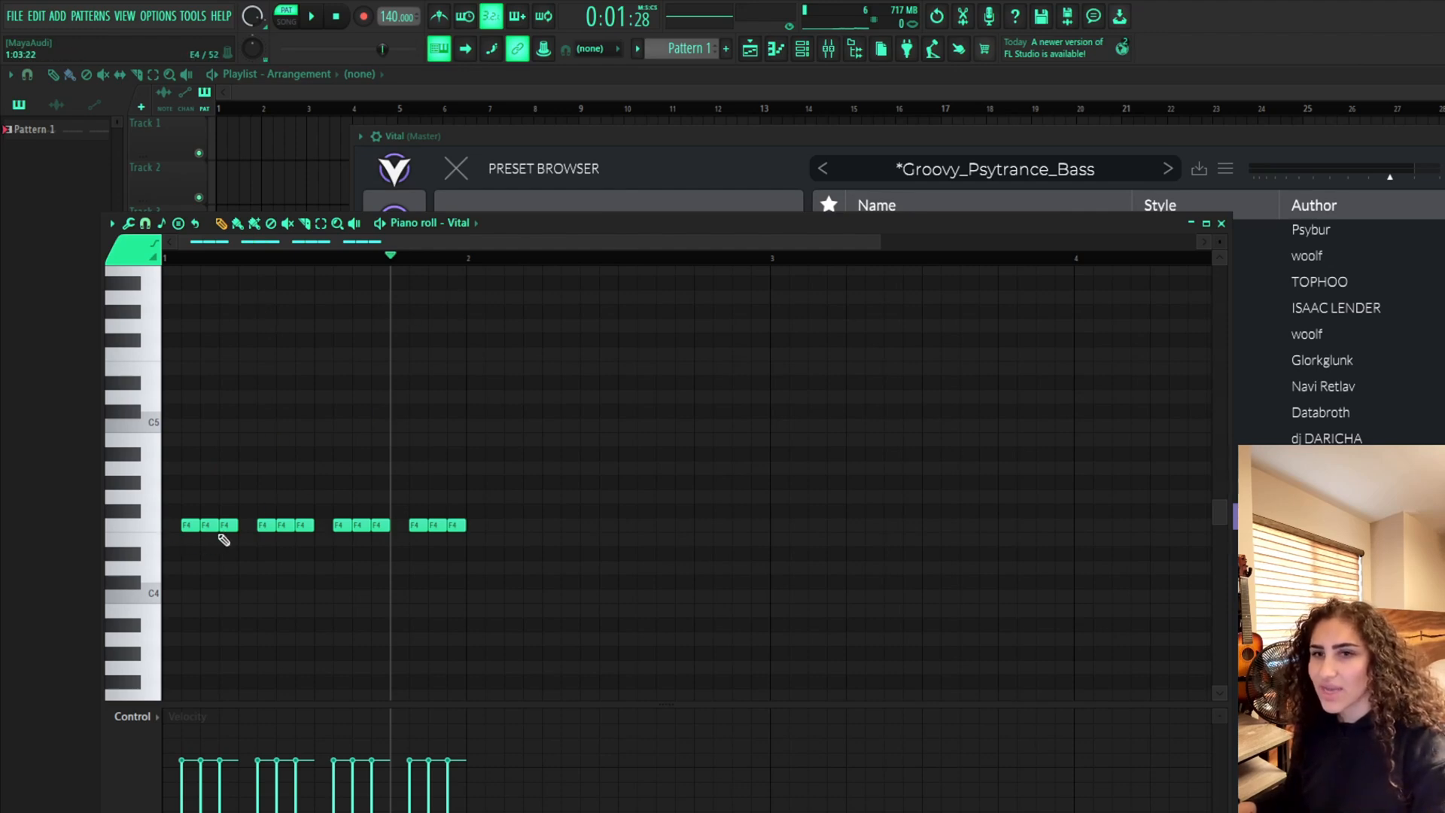
pyautogui.click(171, 527)
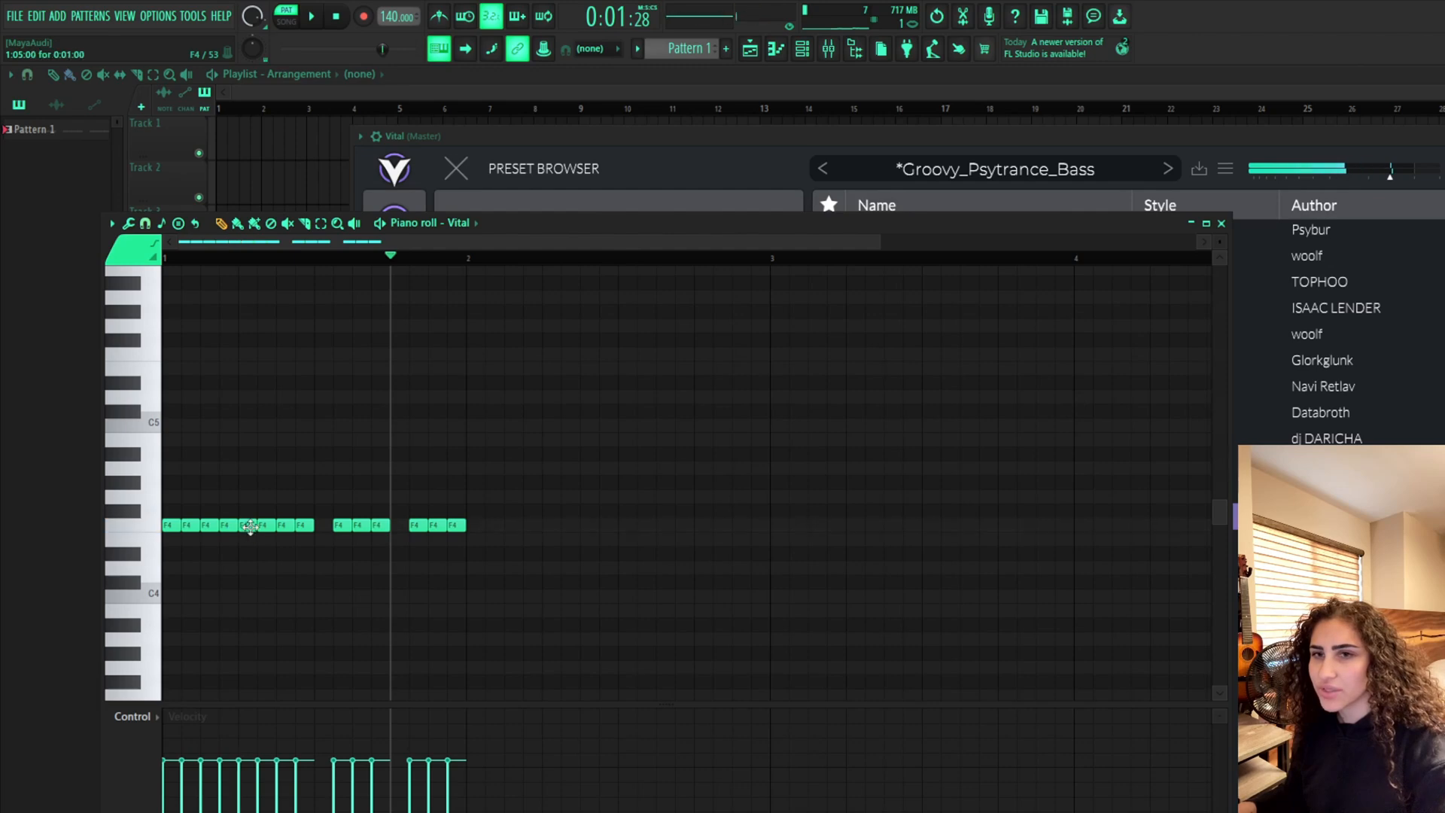
# Move Pattern 1 to bar 1 on Track 1 of the playlist and repeat it through bar 4
pyautogui.click(310, 136)
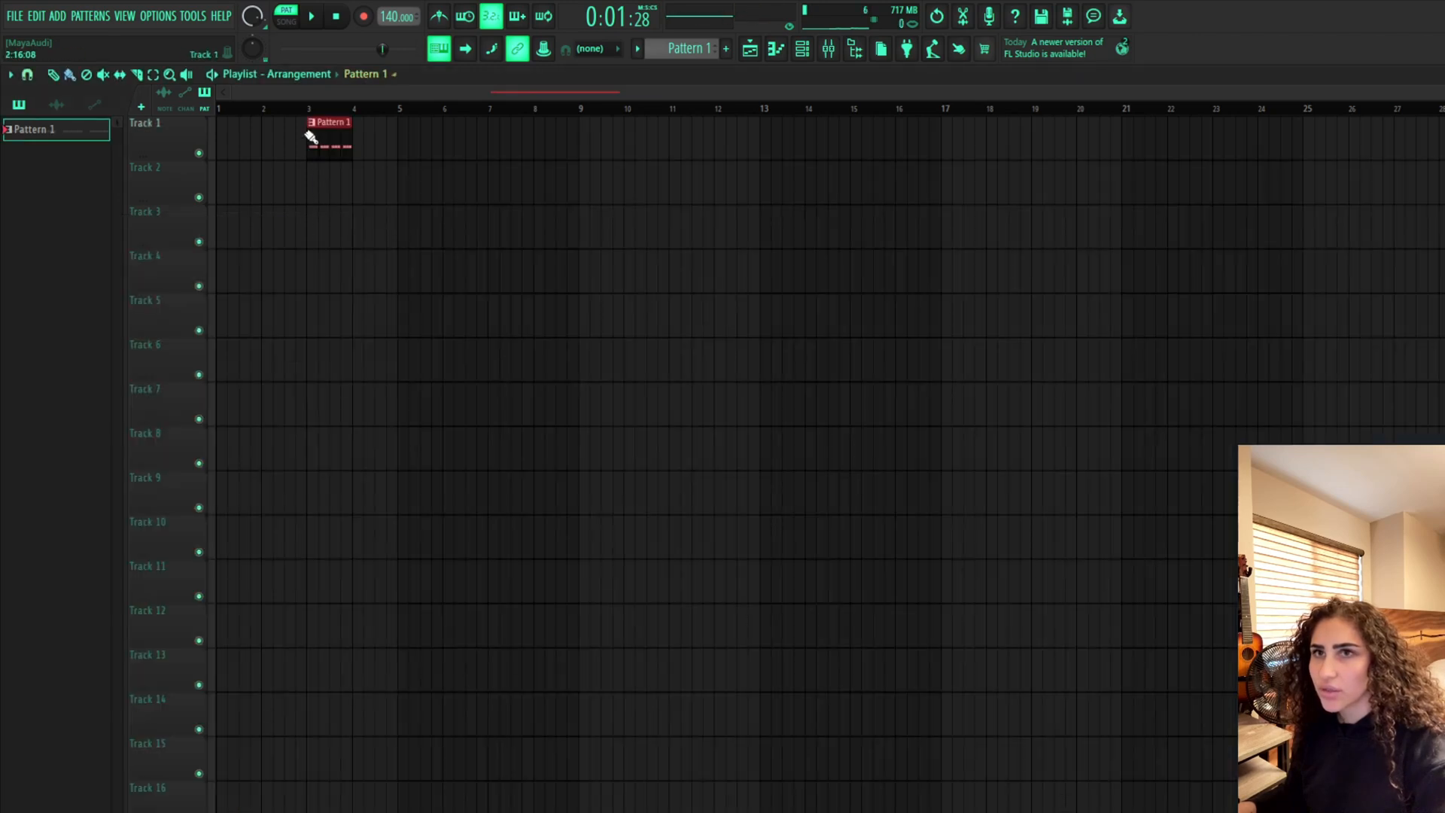
pyautogui.moveTo(332, 154); pyautogui.dragTo(237, 154)
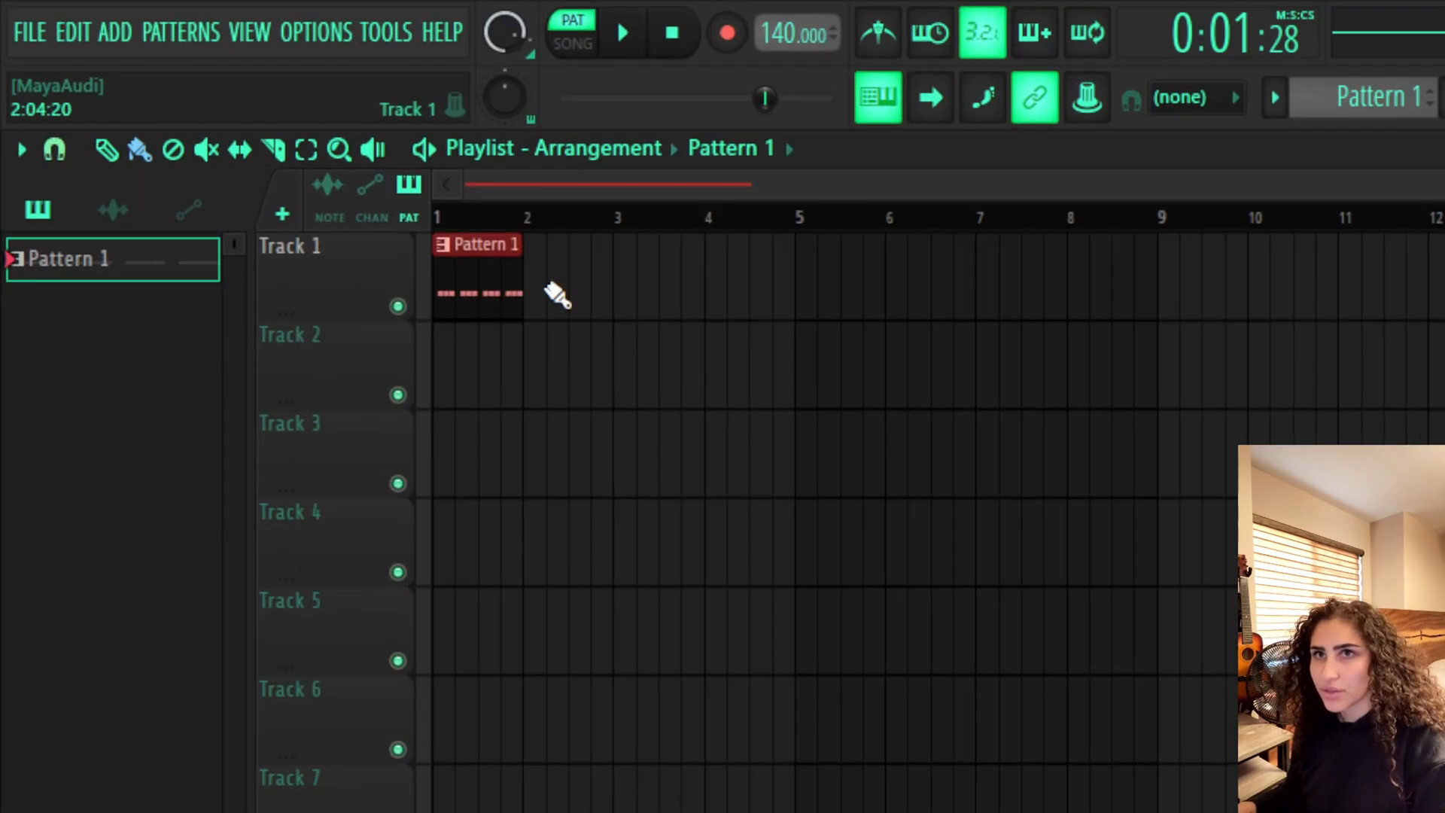
pyautogui.moveTo(272, 146); pyautogui.dragTo(376, 144)
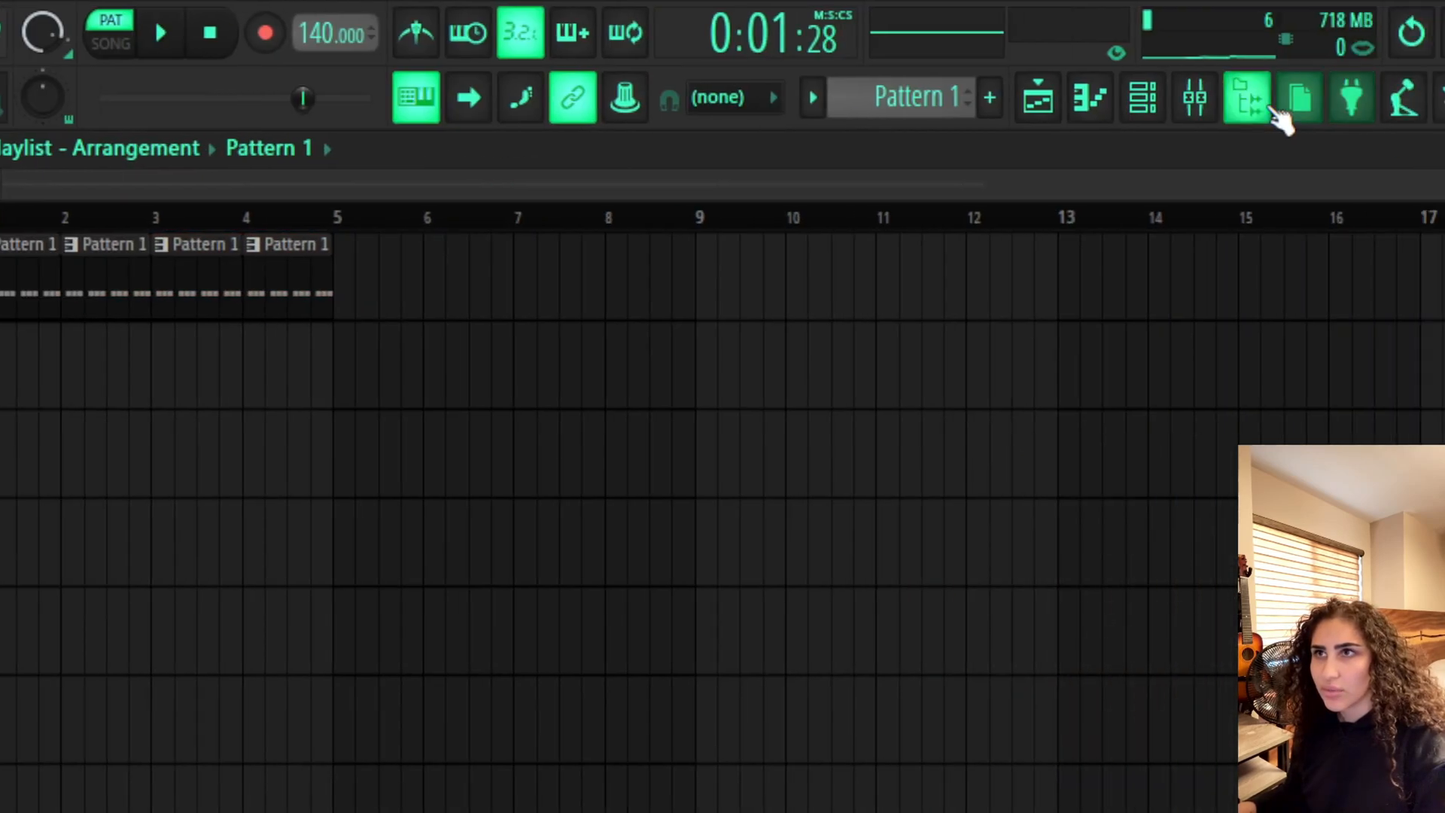
# Open the browser and expand the KICKS folder inside Psytrance Drum Kit 2
pyautogui.click(1273, 101)
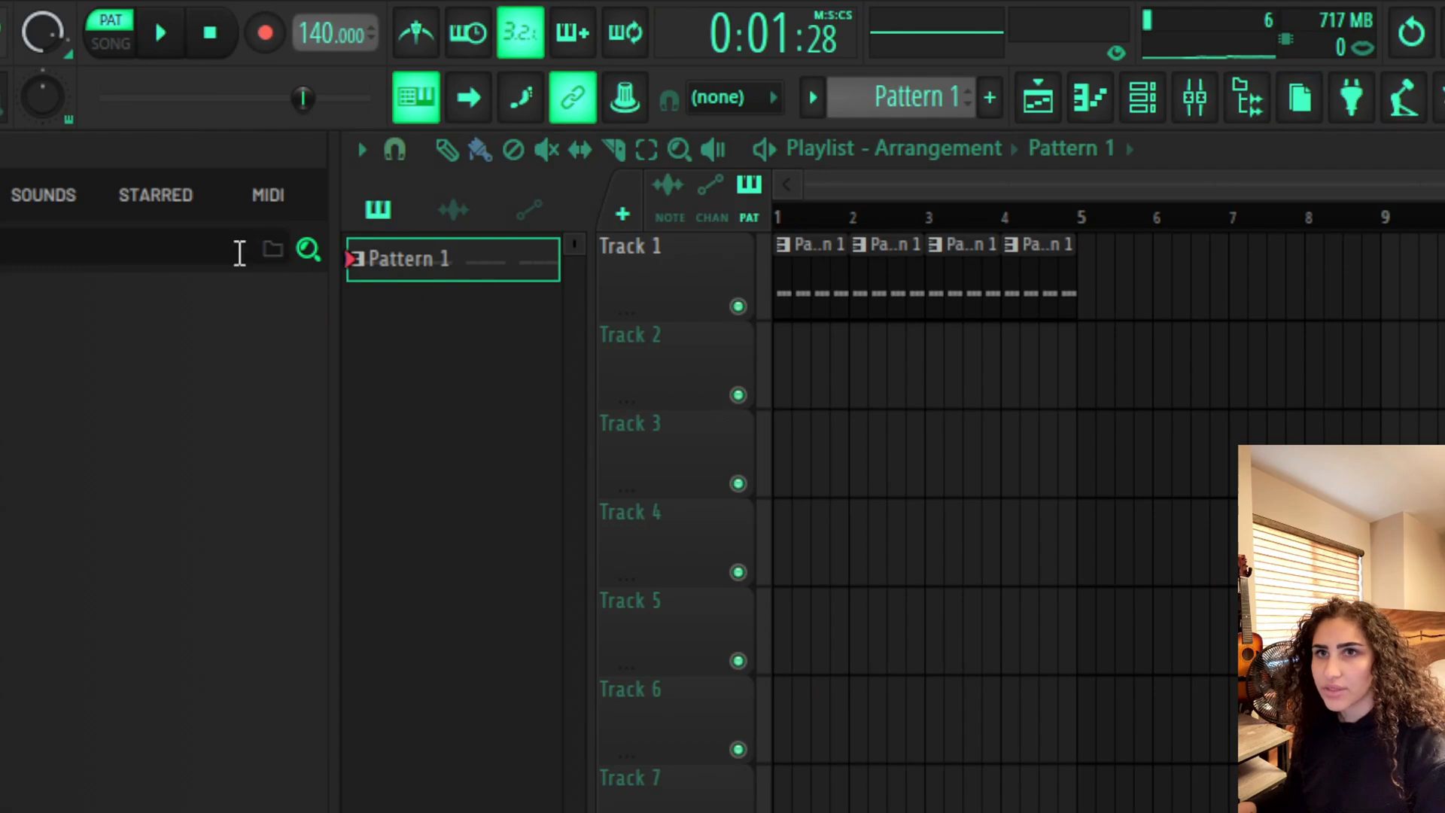
pyautogui.scroll(15, 15, 723)
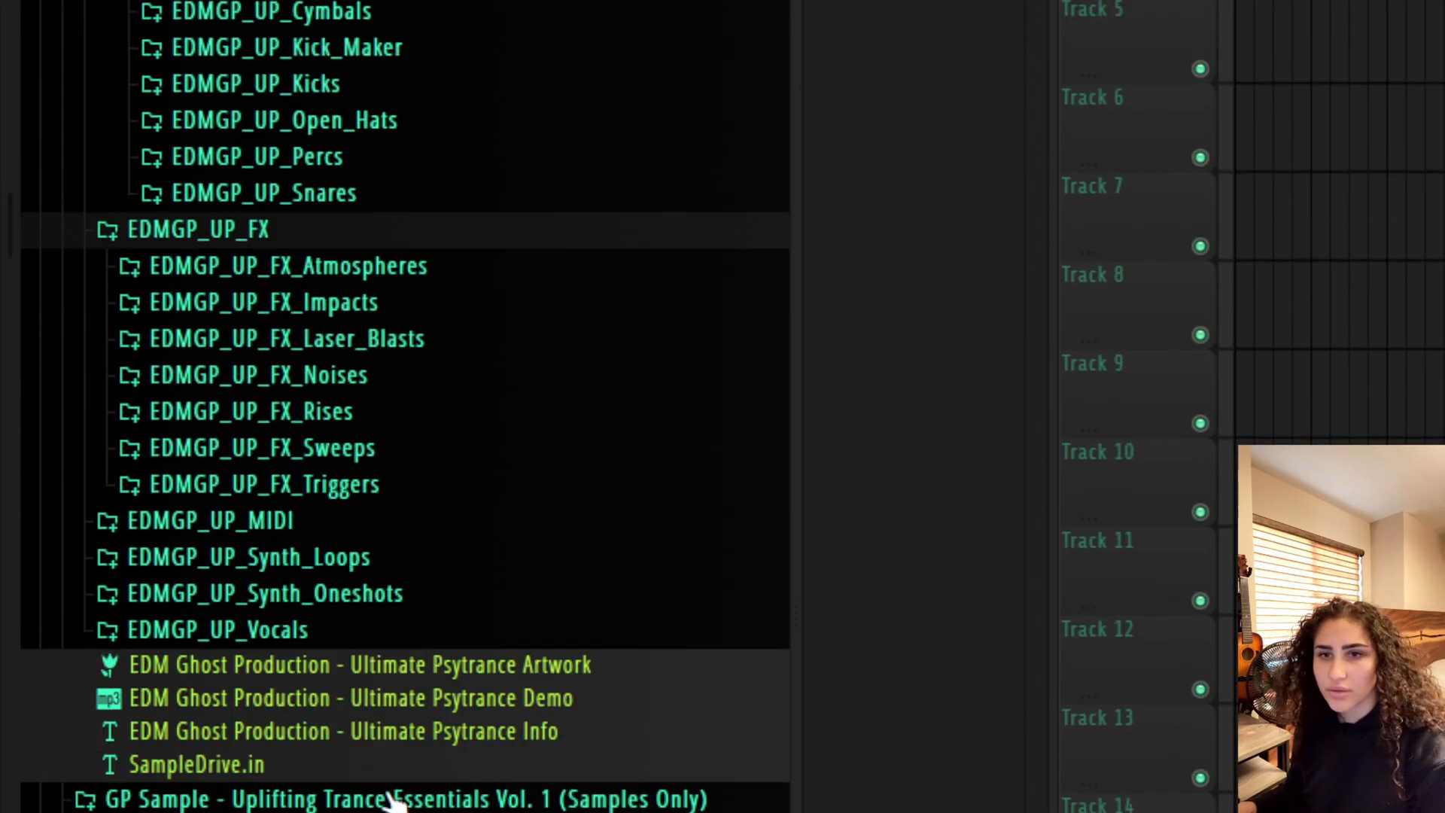
pyautogui.scroll(-4, 398, 715)
pyautogui.click(387, 599)
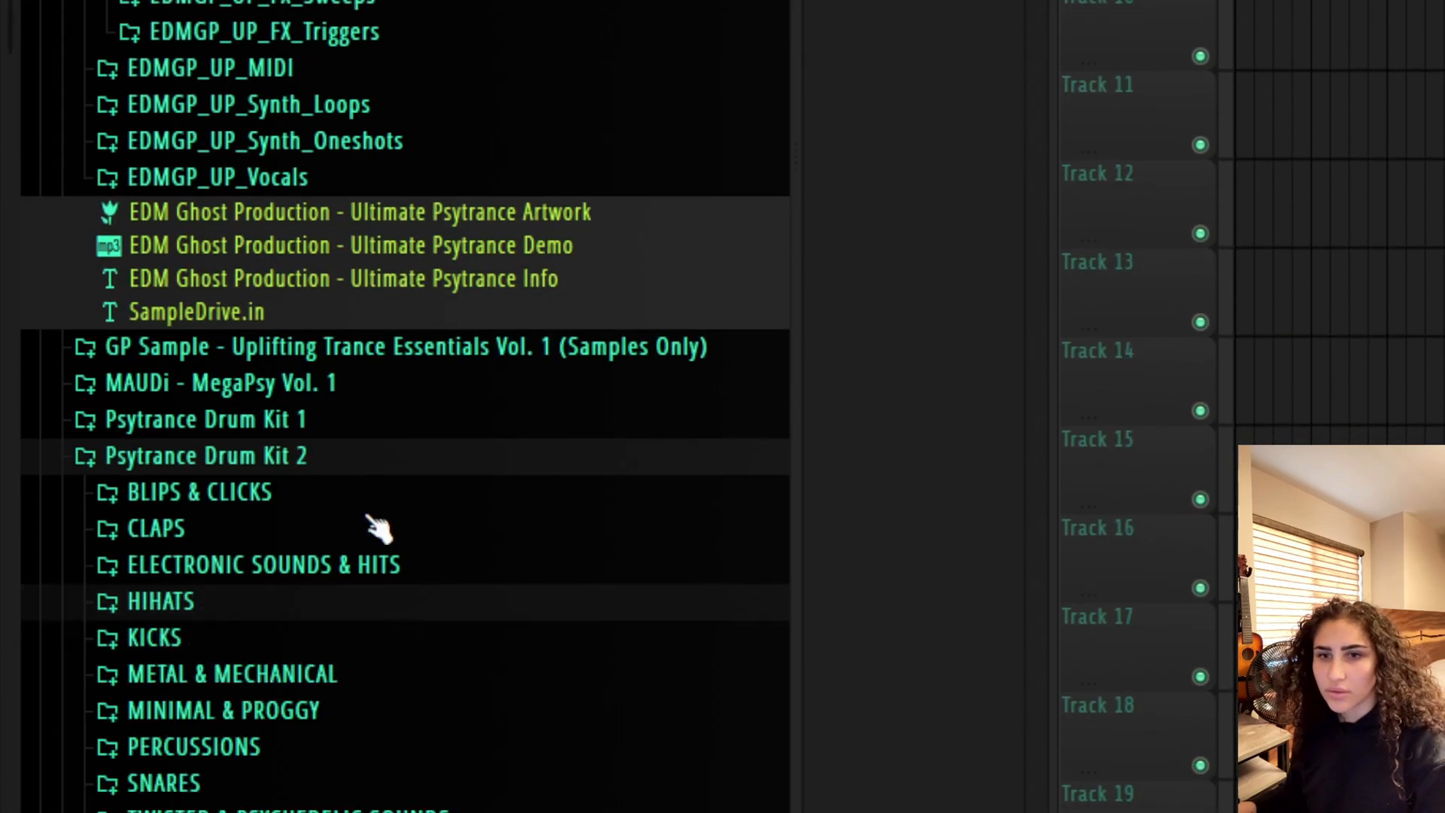
pyautogui.click(358, 642)
pyautogui.scroll(6, 380, 451)
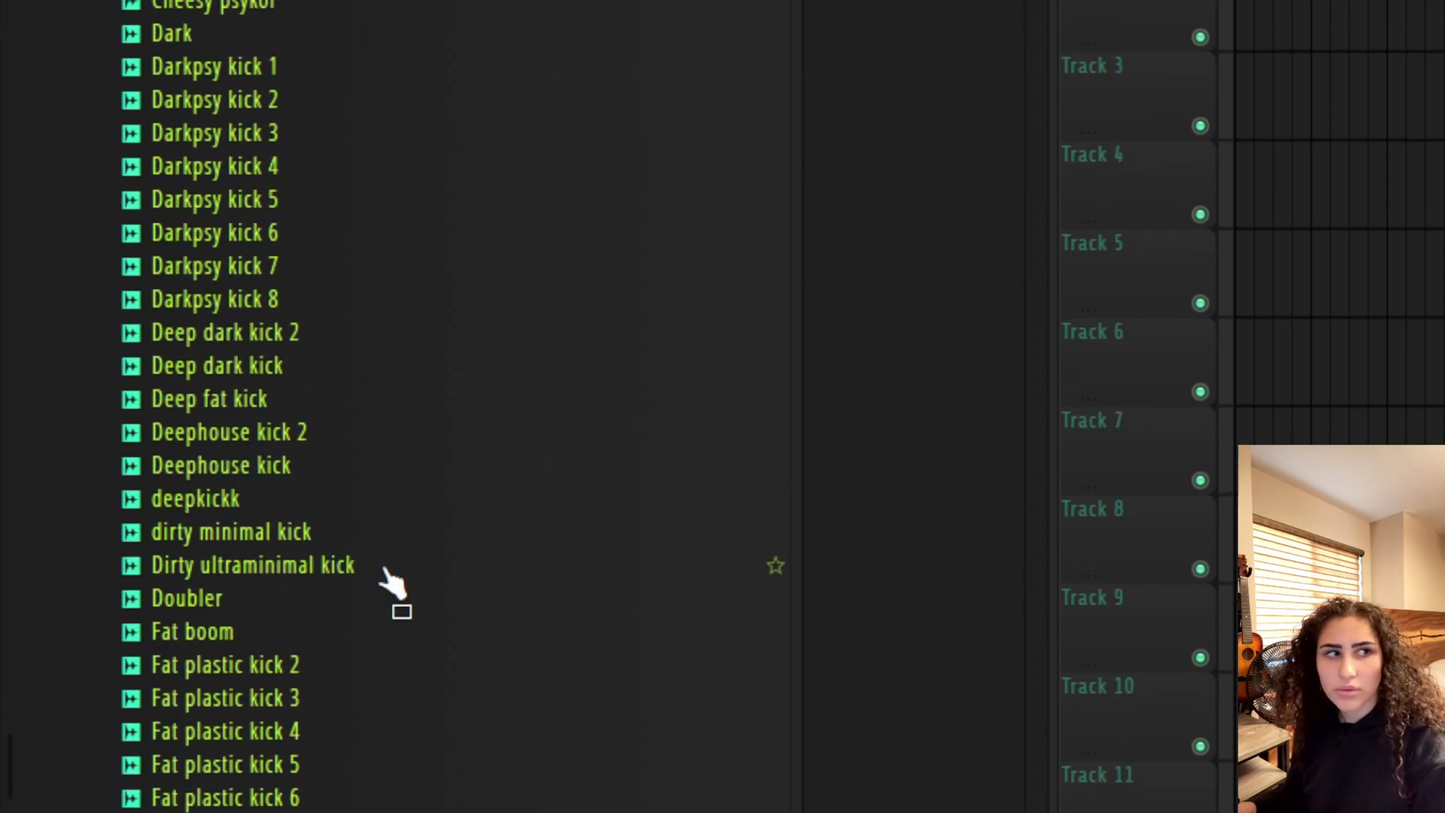
# Audition the kick samples from Darkpsy kick 8 down to Deep fat kick
pyautogui.click(444, 278)
pyautogui.click(449, 299)
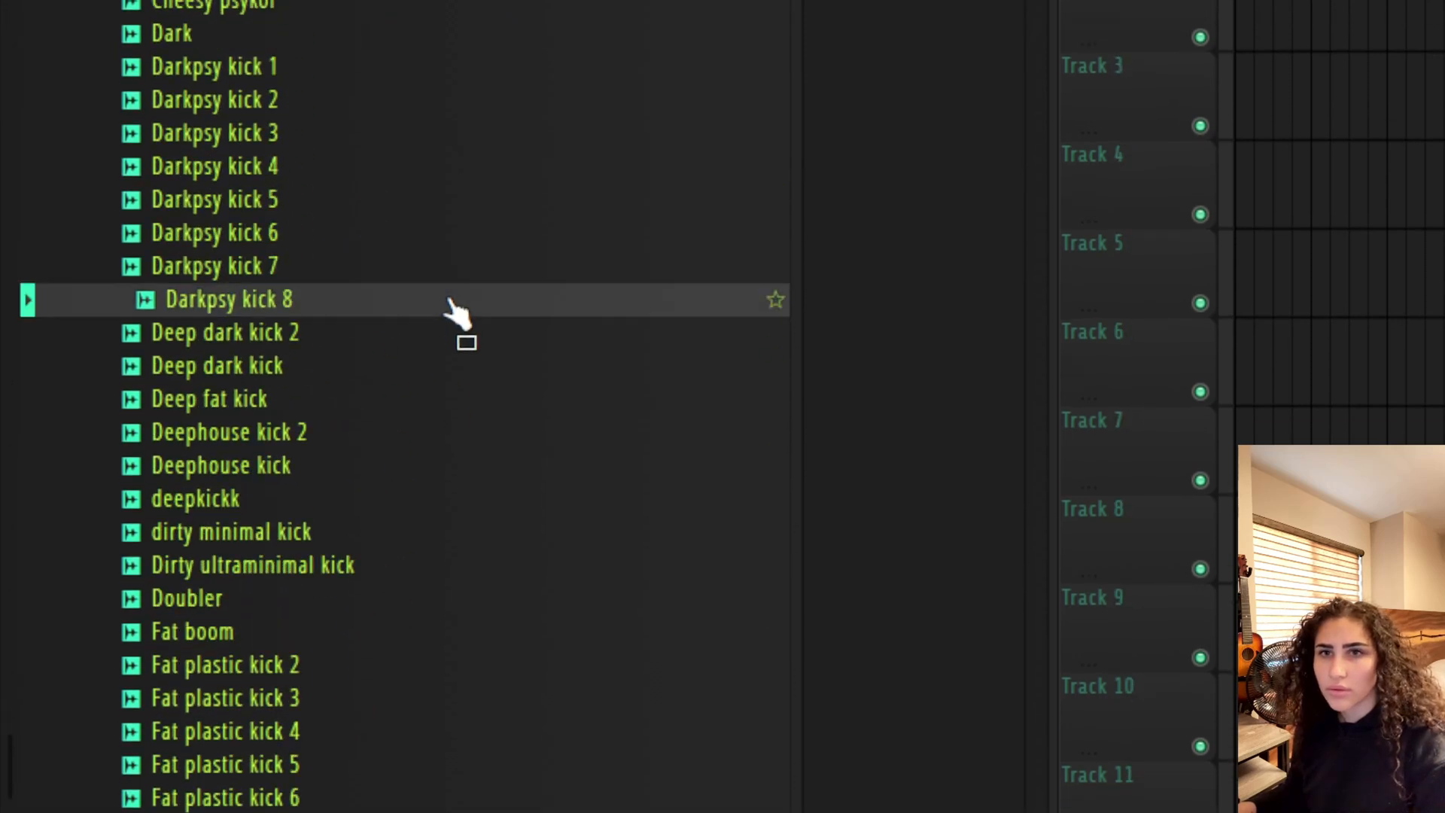
pyautogui.click(449, 336)
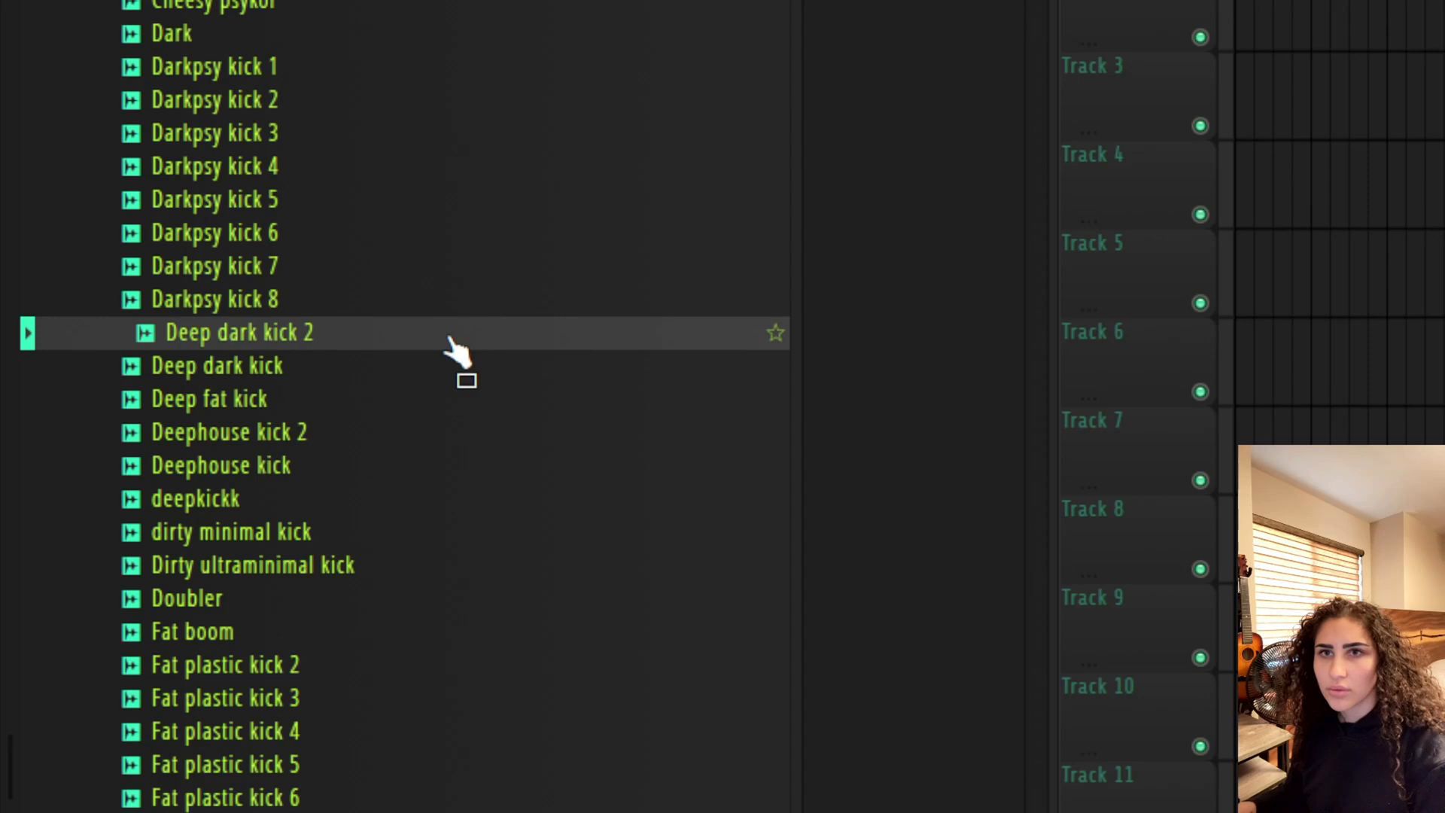
pyautogui.click(422, 376)
pyautogui.click(424, 394)
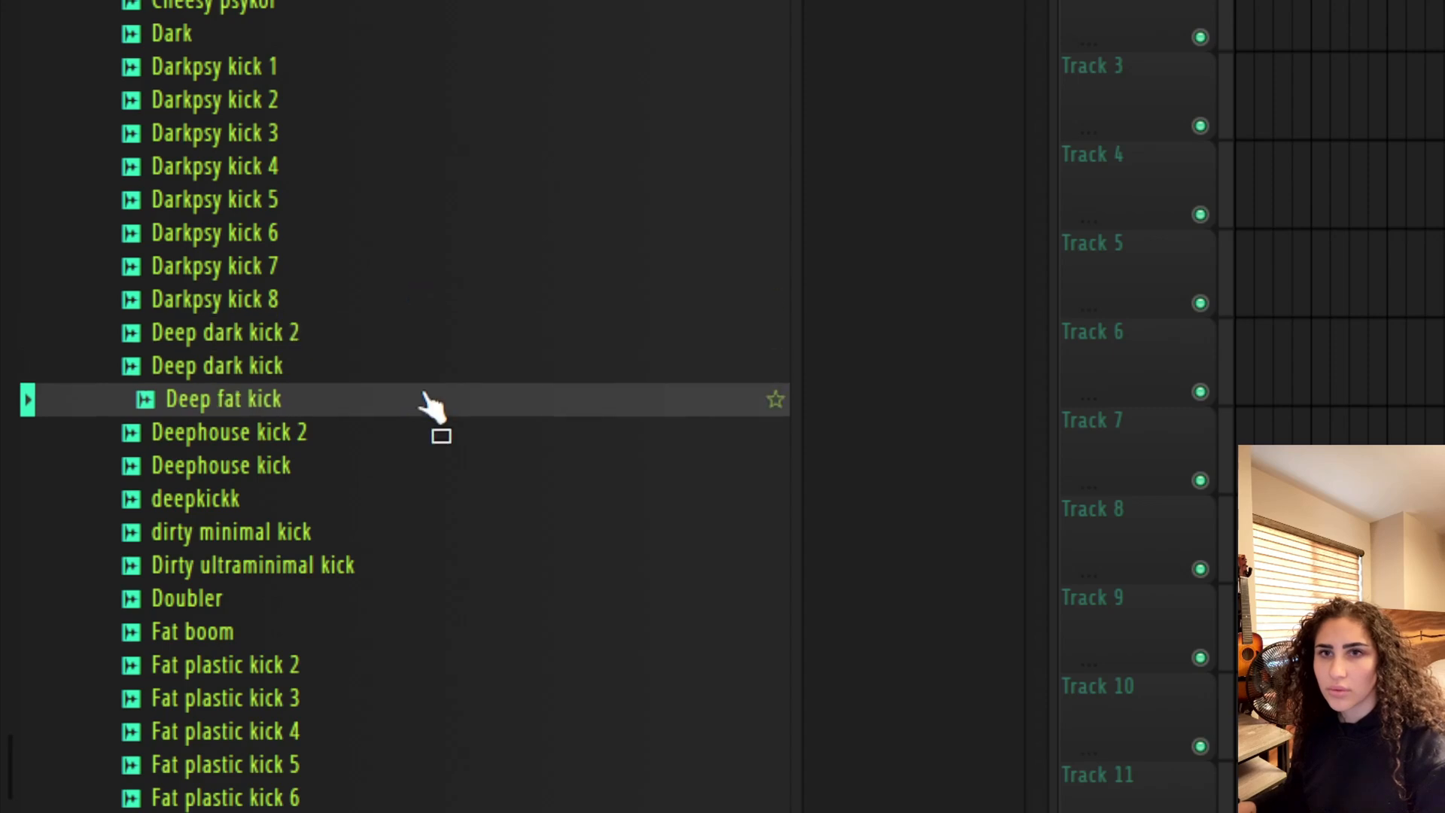
# Place the Deep fat kick sample at the start of Track 2
pyautogui.moveTo(439, 395); pyautogui.dragTo(1258, 386)
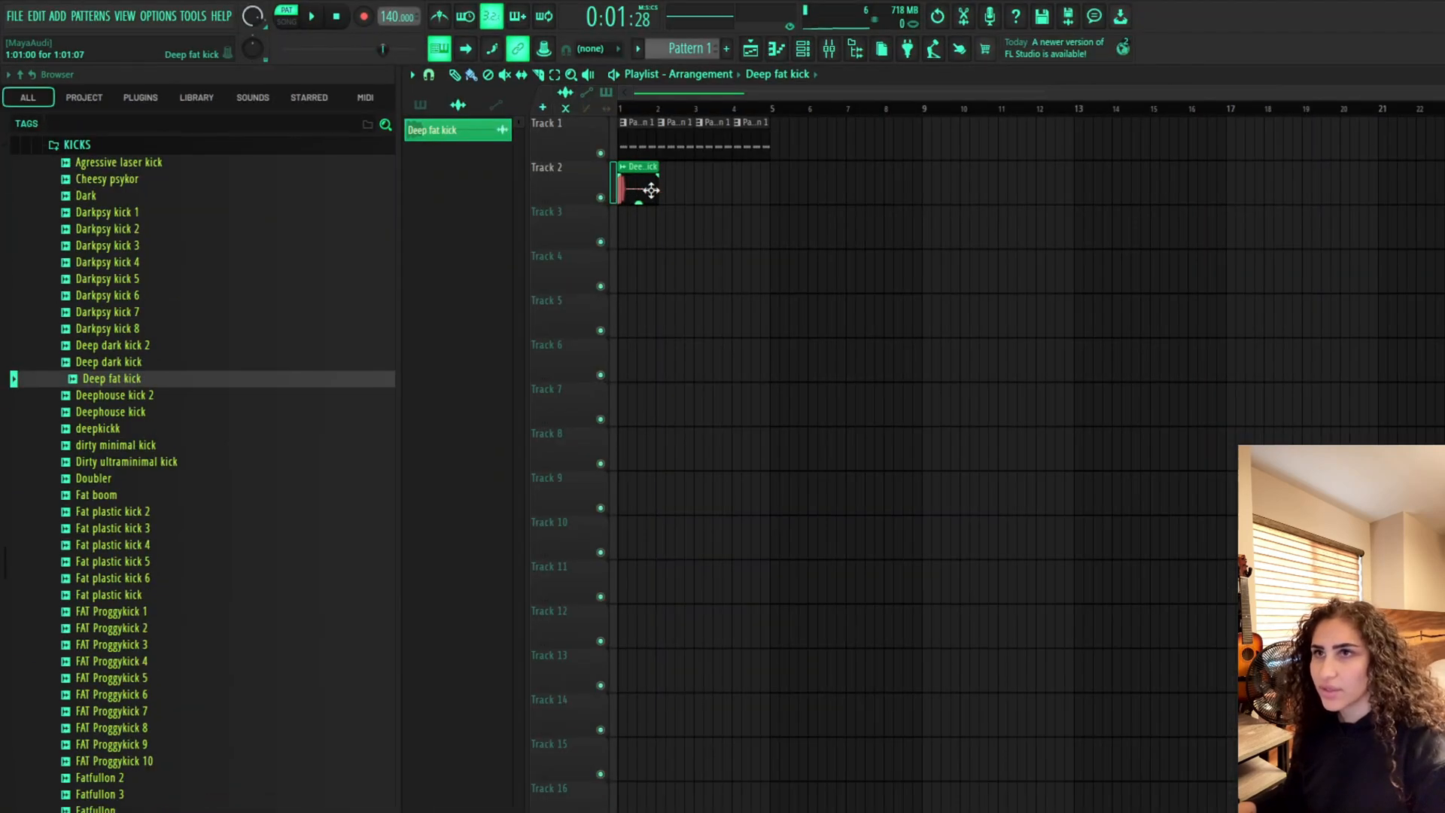
pyautogui.scroll(5, 652, 207)
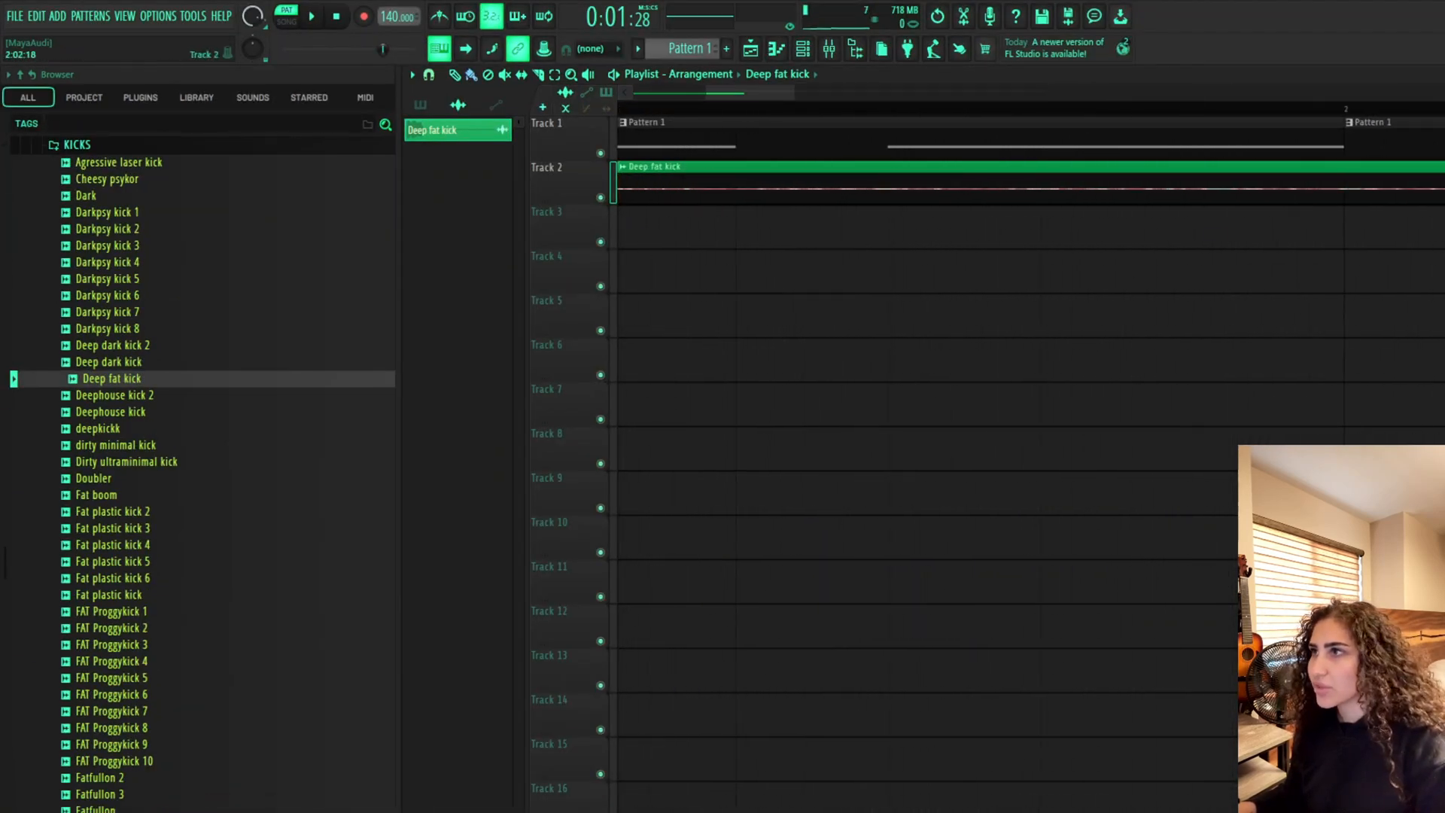
# Shorten the kick clip to one beat and paint copies on each beat through beat 4
pyautogui.moveTo(1442, 199); pyautogui.dragTo(1350, 216)
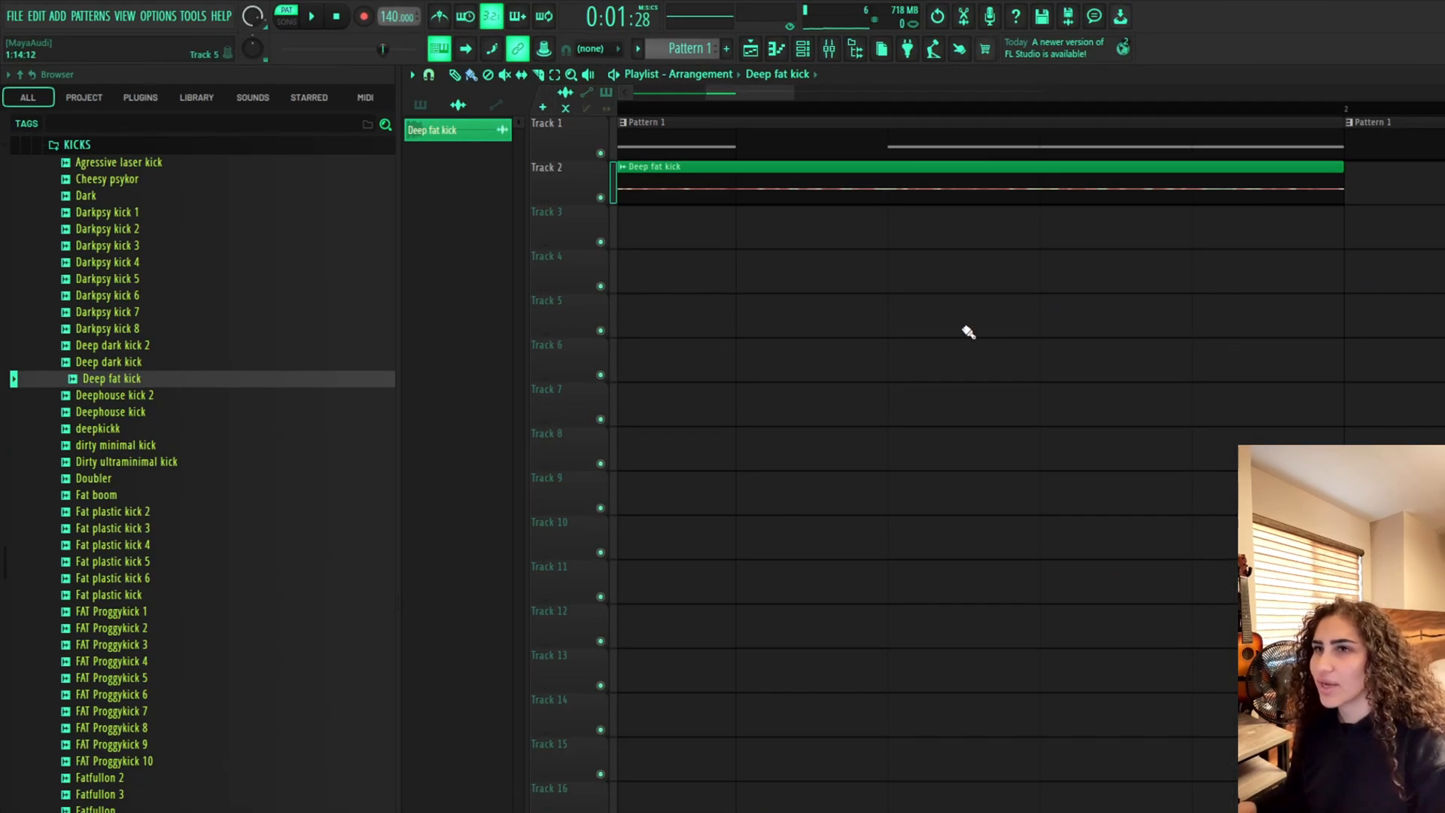
pyautogui.scroll(-4, 971, 329)
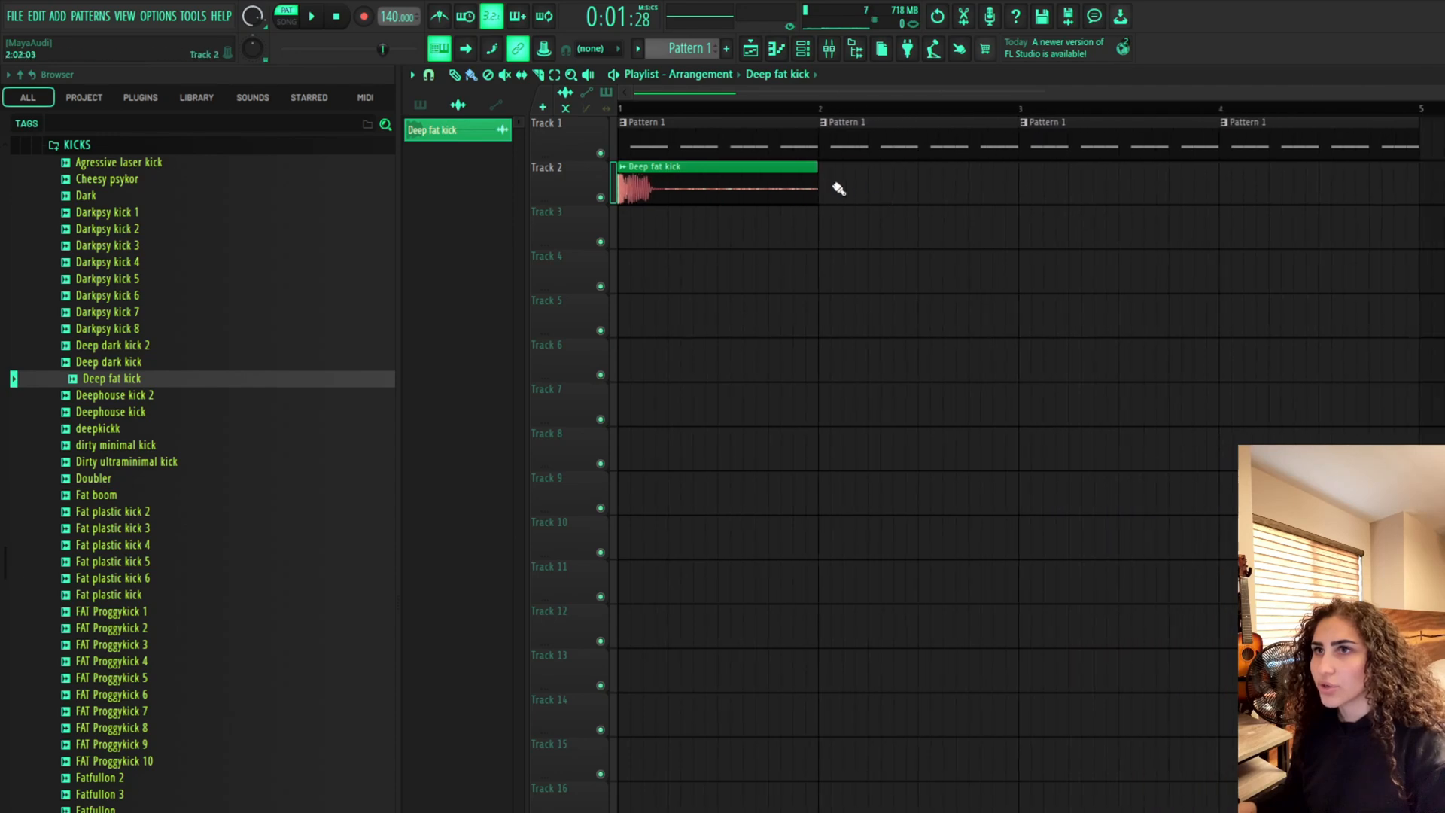
pyautogui.moveTo(828, 195); pyautogui.dragTo(1262, 210)
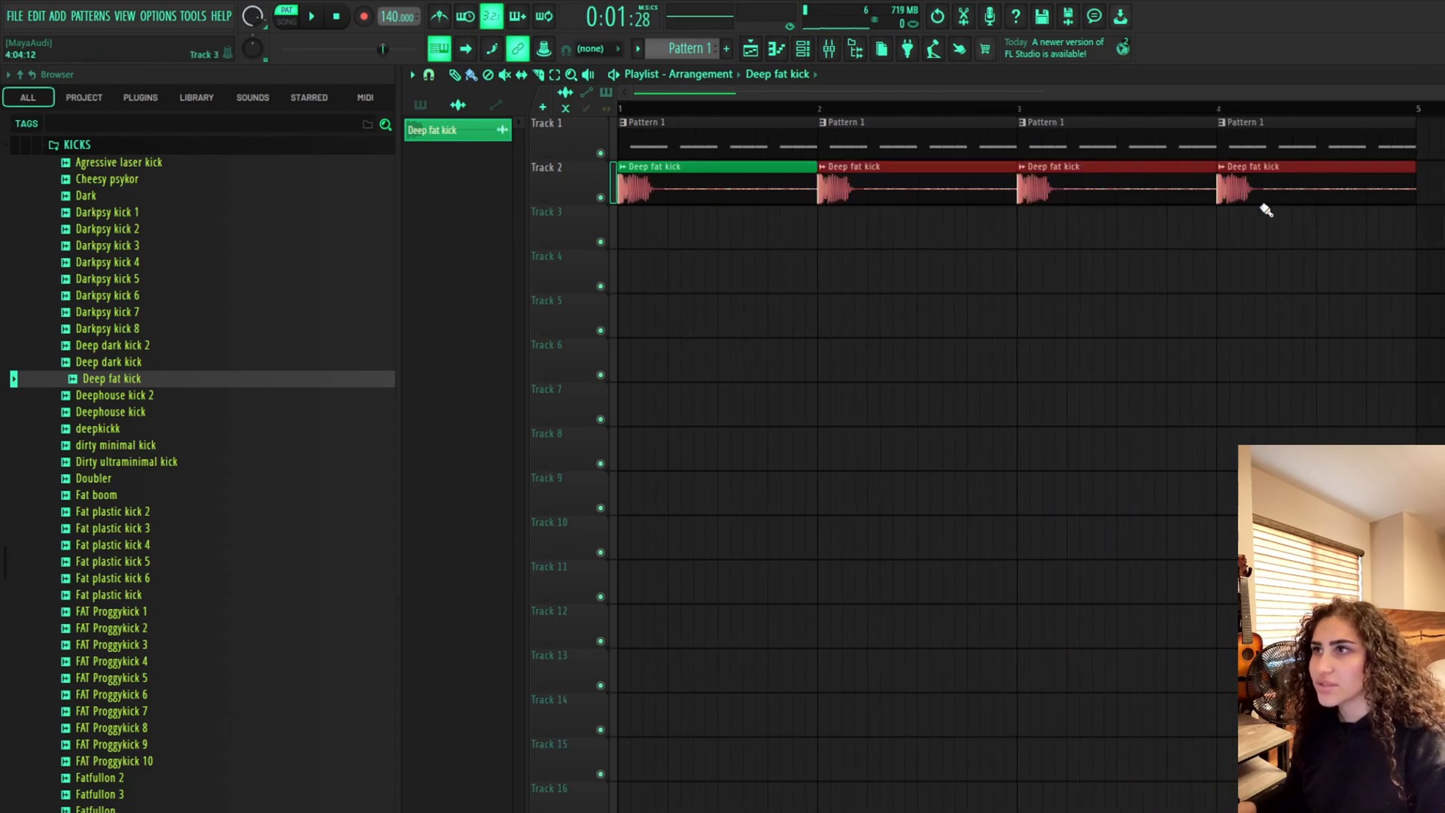
# Shorten the first kick clip on Track 2 to one beat
pyautogui.press('l')
pyautogui.press('space')
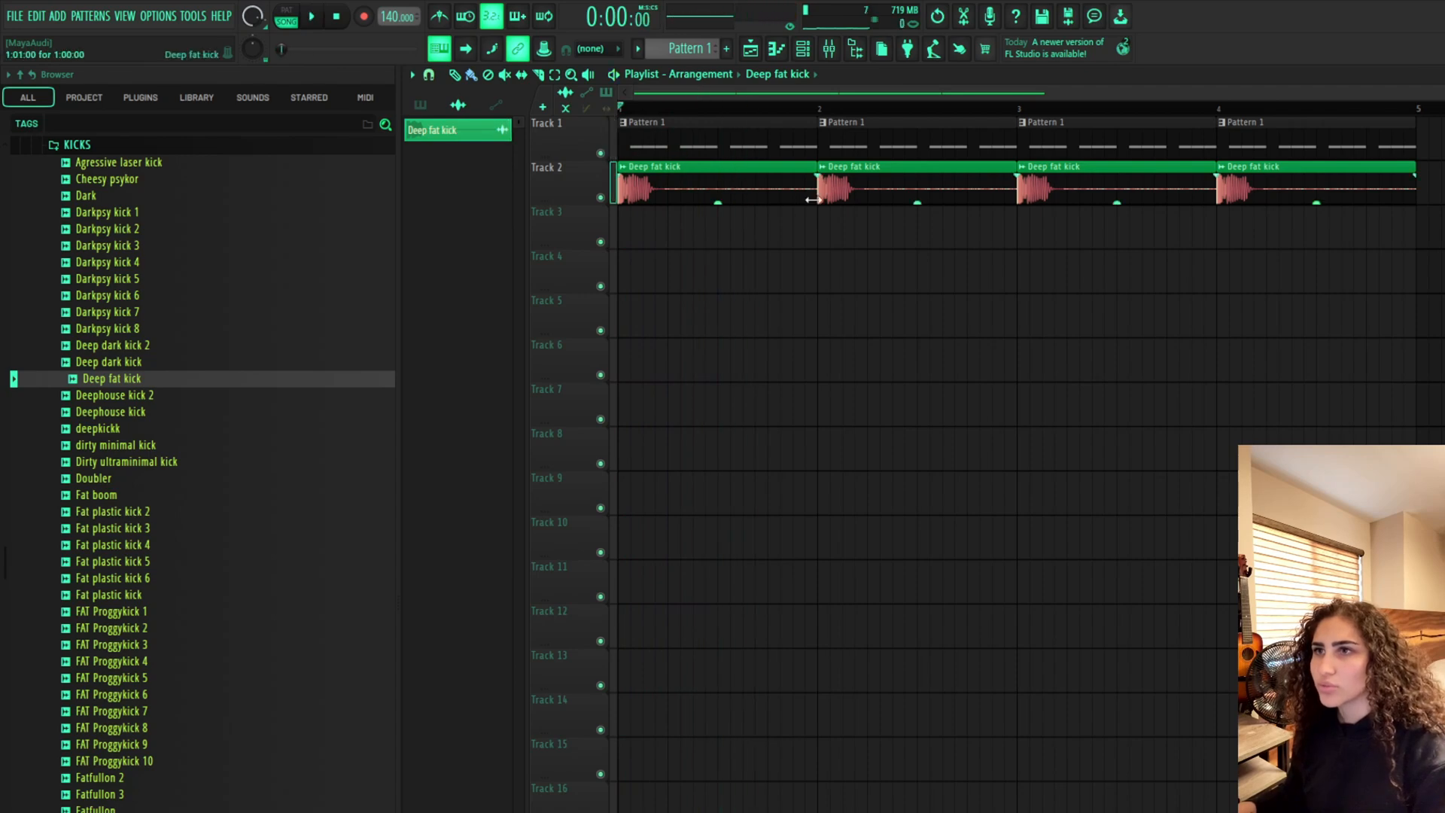
pyautogui.moveTo(813, 199); pyautogui.dragTo(662, 199)
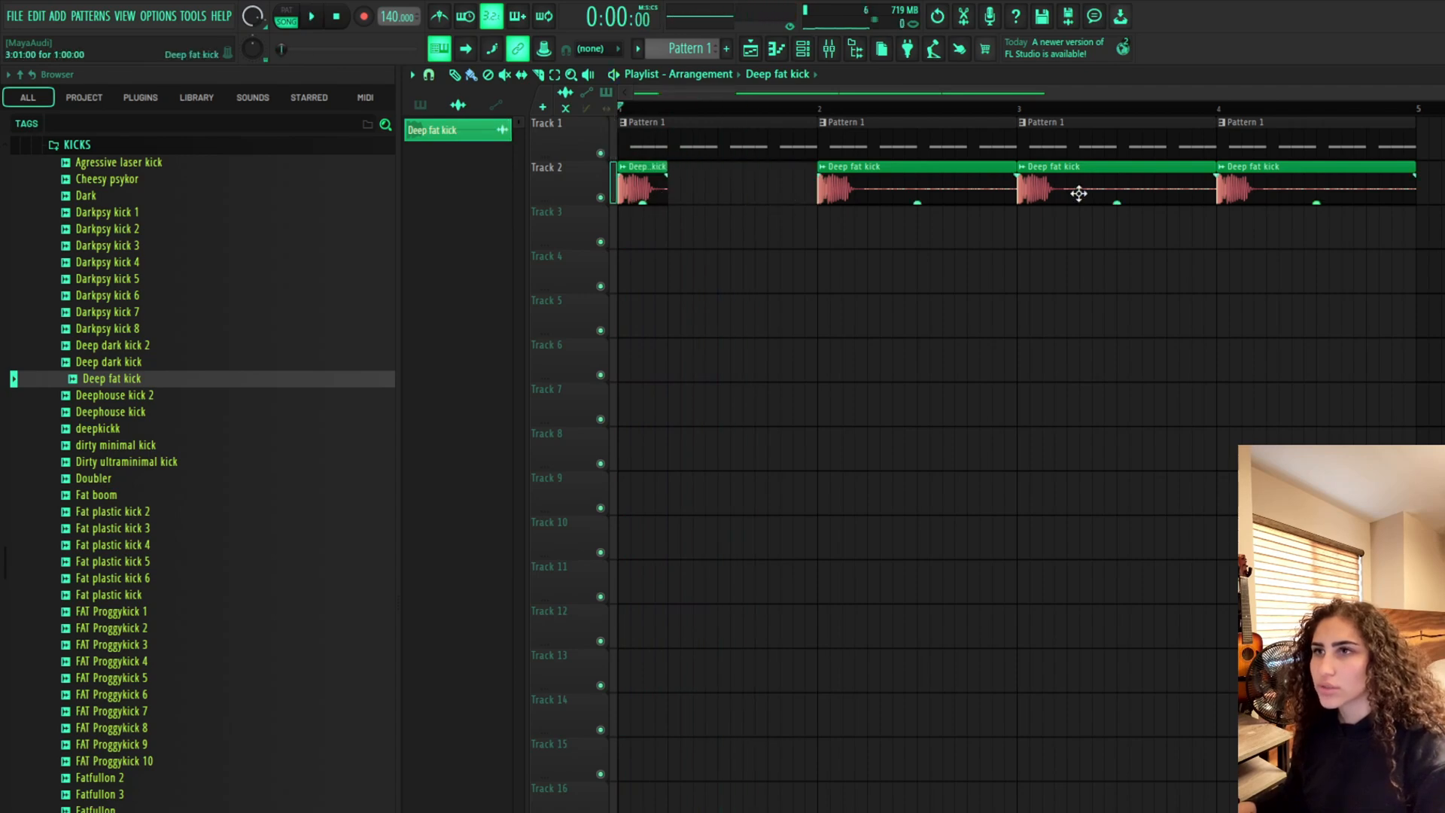
# Delete the other three long kick clips and paint one-beat kick clips on every beat across four bars
pyautogui.rightClick(982, 194)
pyautogui.rightClick(1120, 197)
pyautogui.rightClick(1250, 196)
pyautogui.moveTo(682, 193); pyautogui.dragTo(1389, 191)
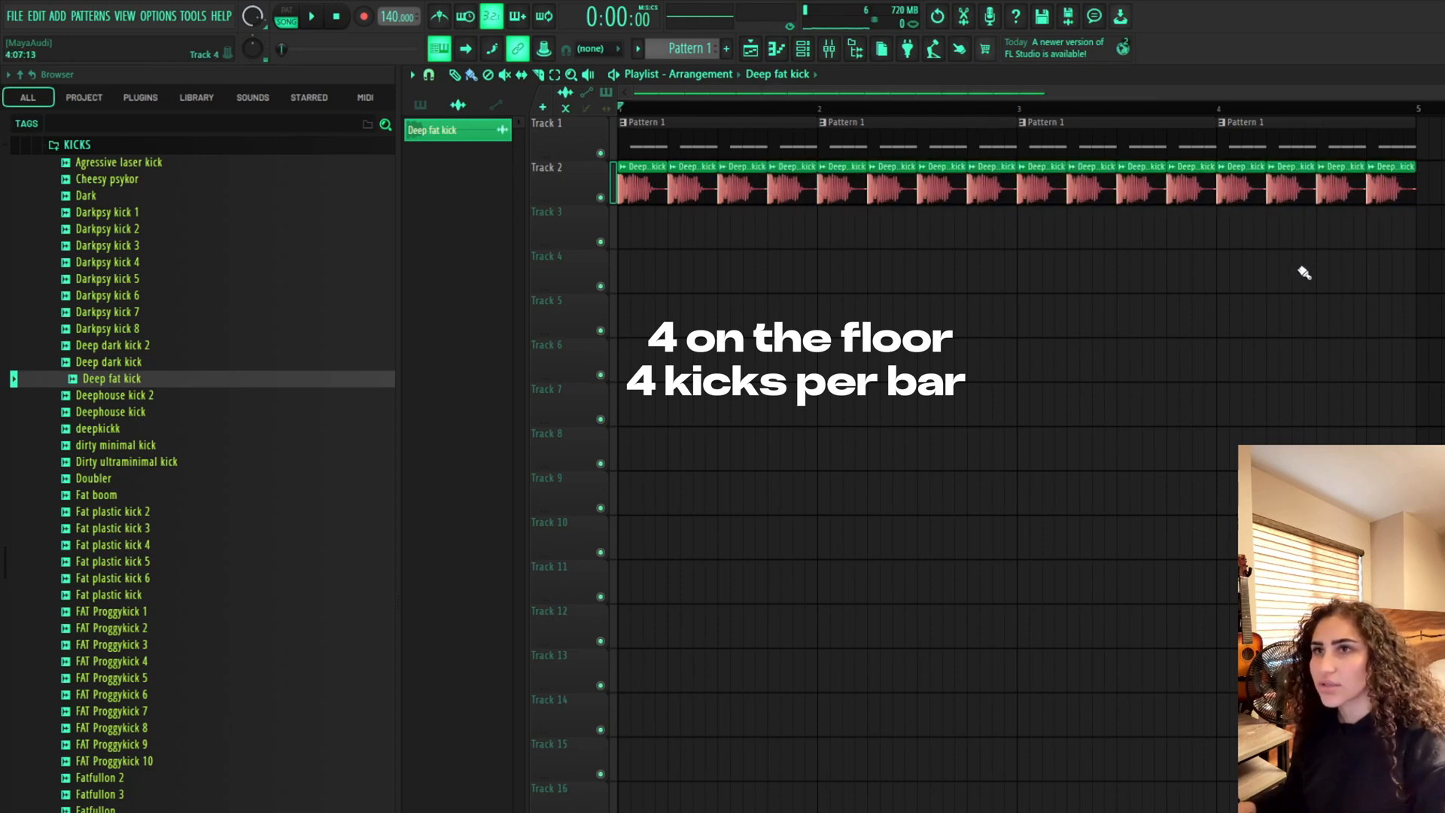
pyautogui.press('space')
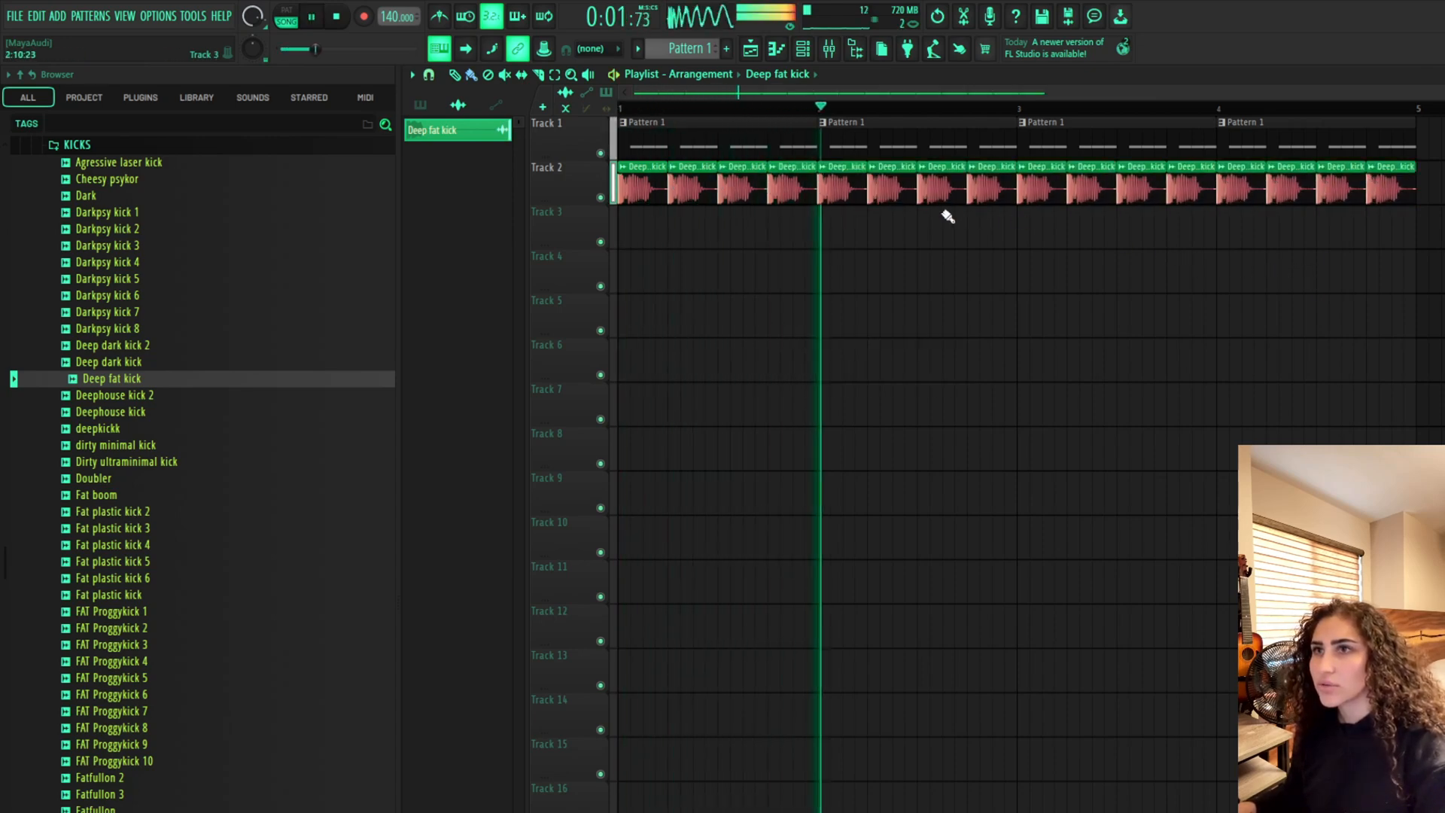
# Open the channel rack and show all channels while playing back the kick pattern
pyautogui.press('space')
pyautogui.click(804, 49)
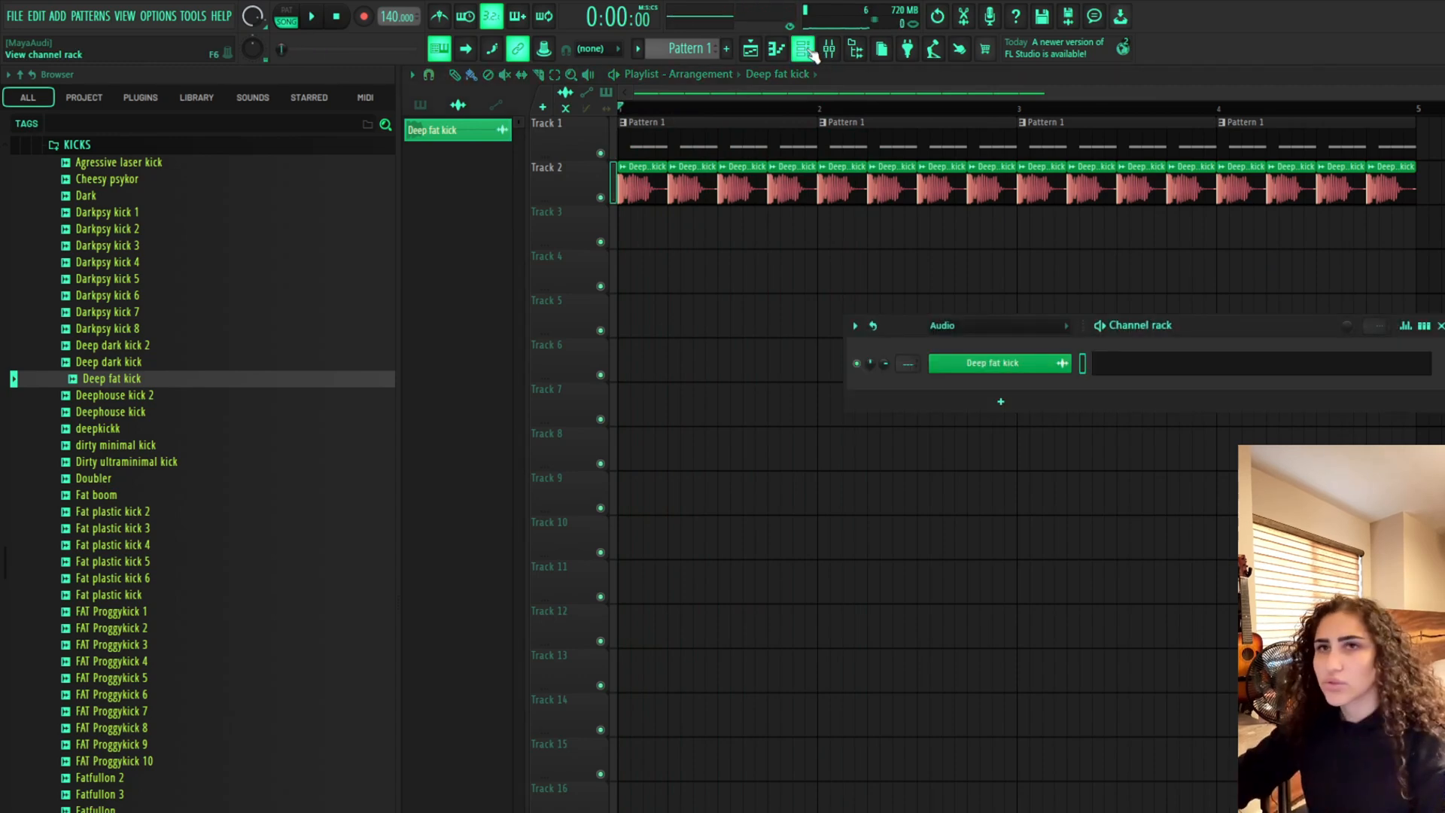
pyautogui.press('space')
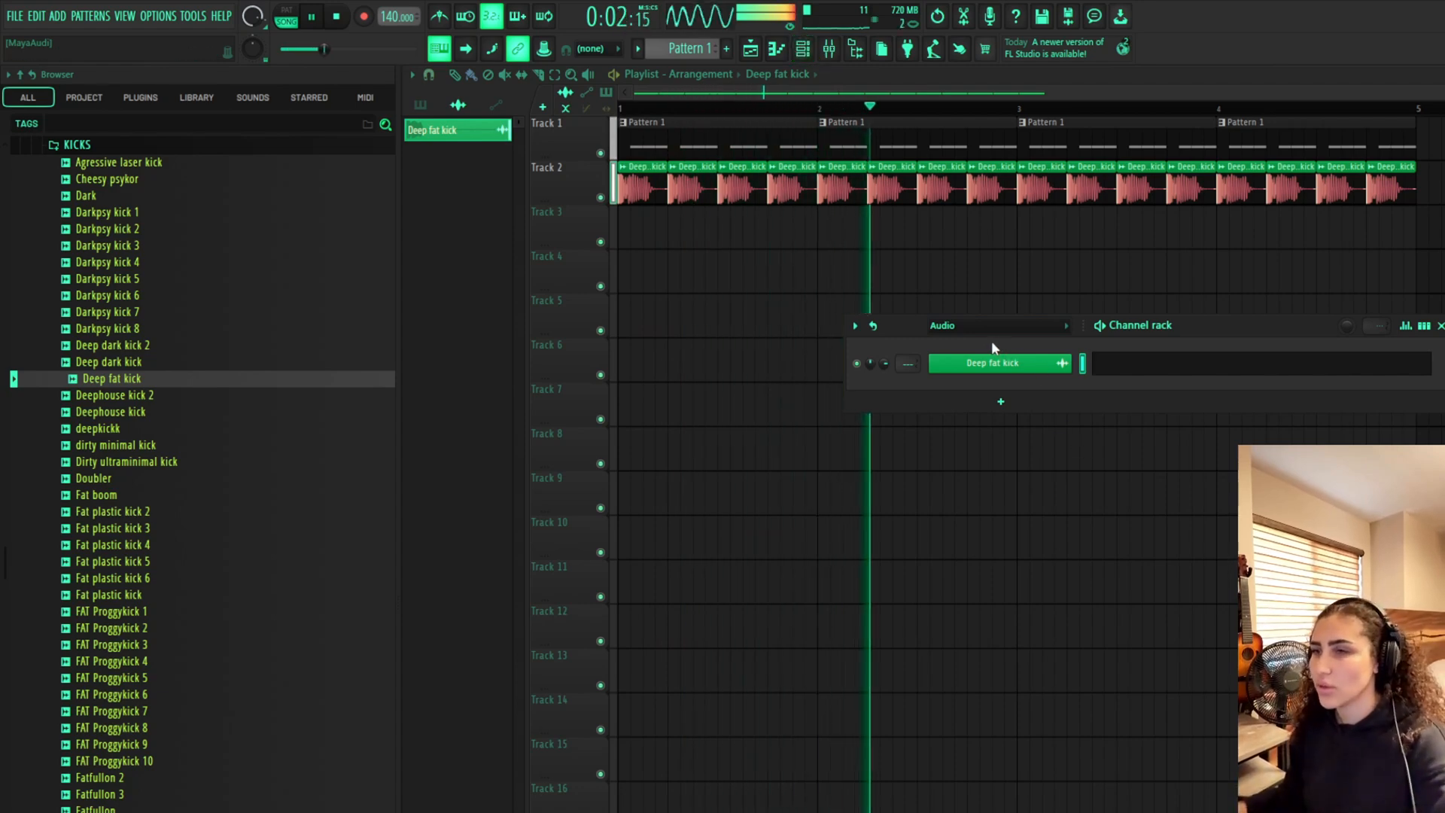
pyautogui.scroll(1, 976, 337)
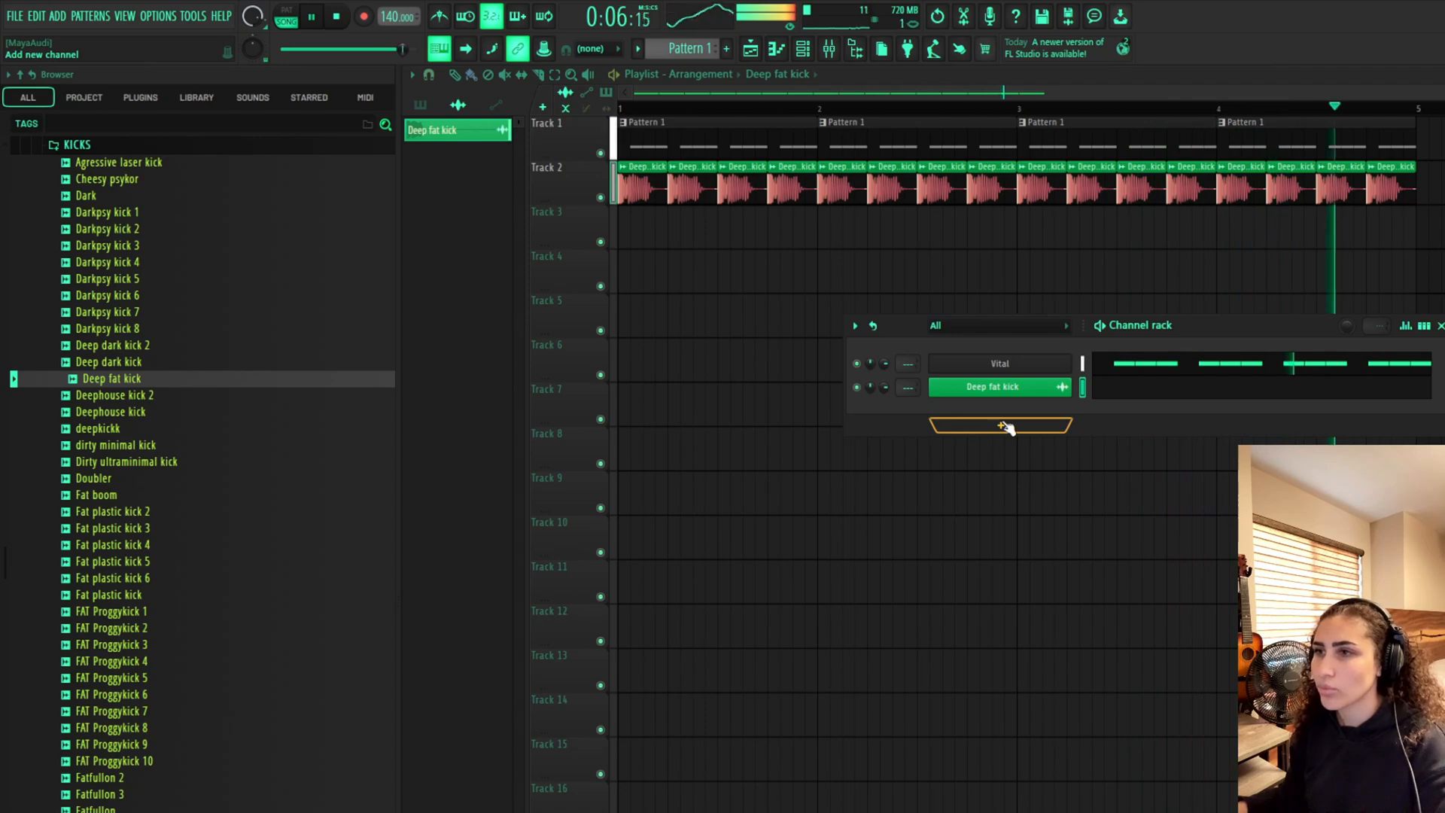
pyautogui.press('space')
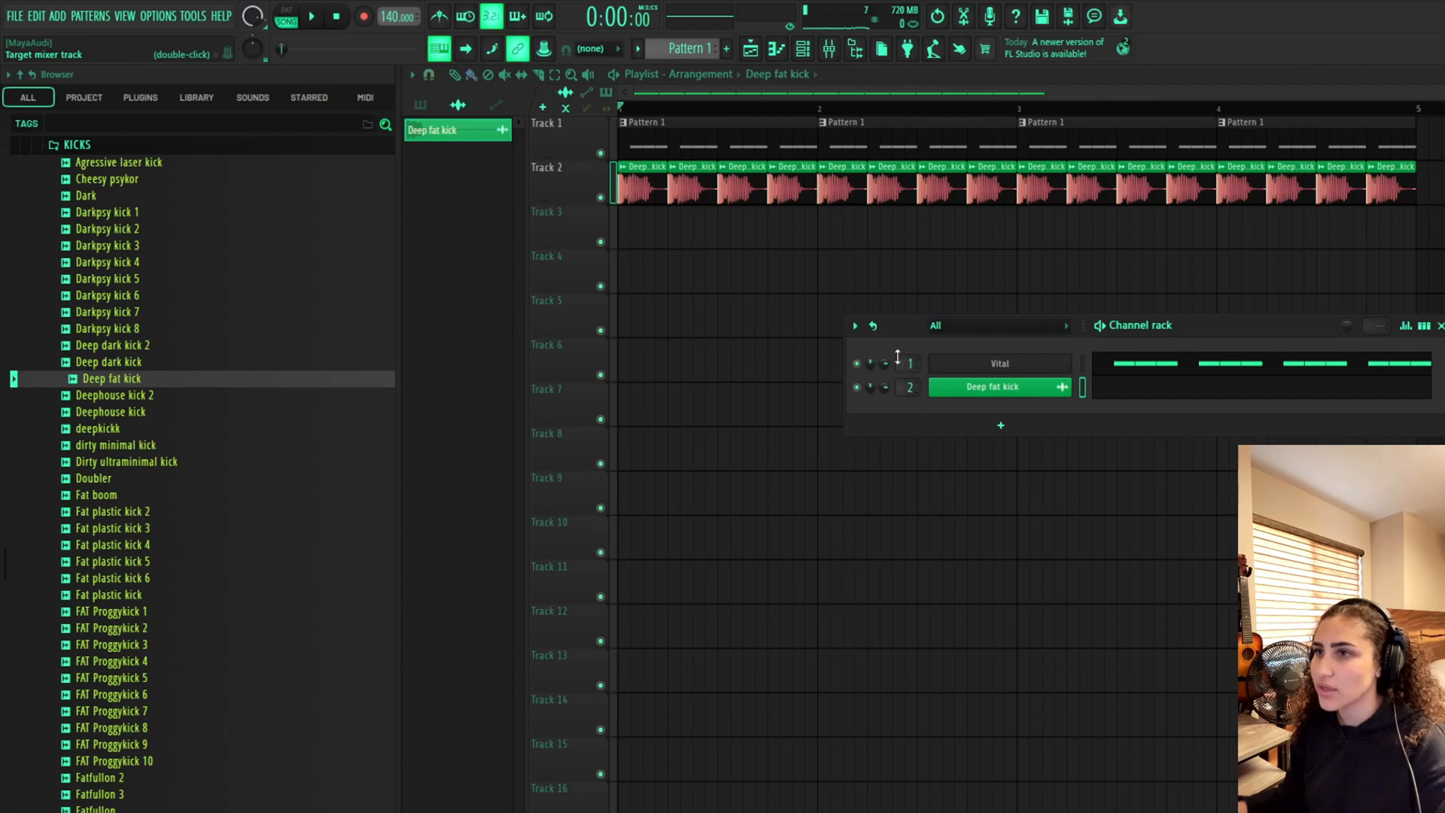
# Open the mixer and the Fruity Parametric EQ 2 on insert 1, and listen to the kick through it
pyautogui.click(855, 48)
pyautogui.click(829, 48)
pyautogui.click(855, 48)
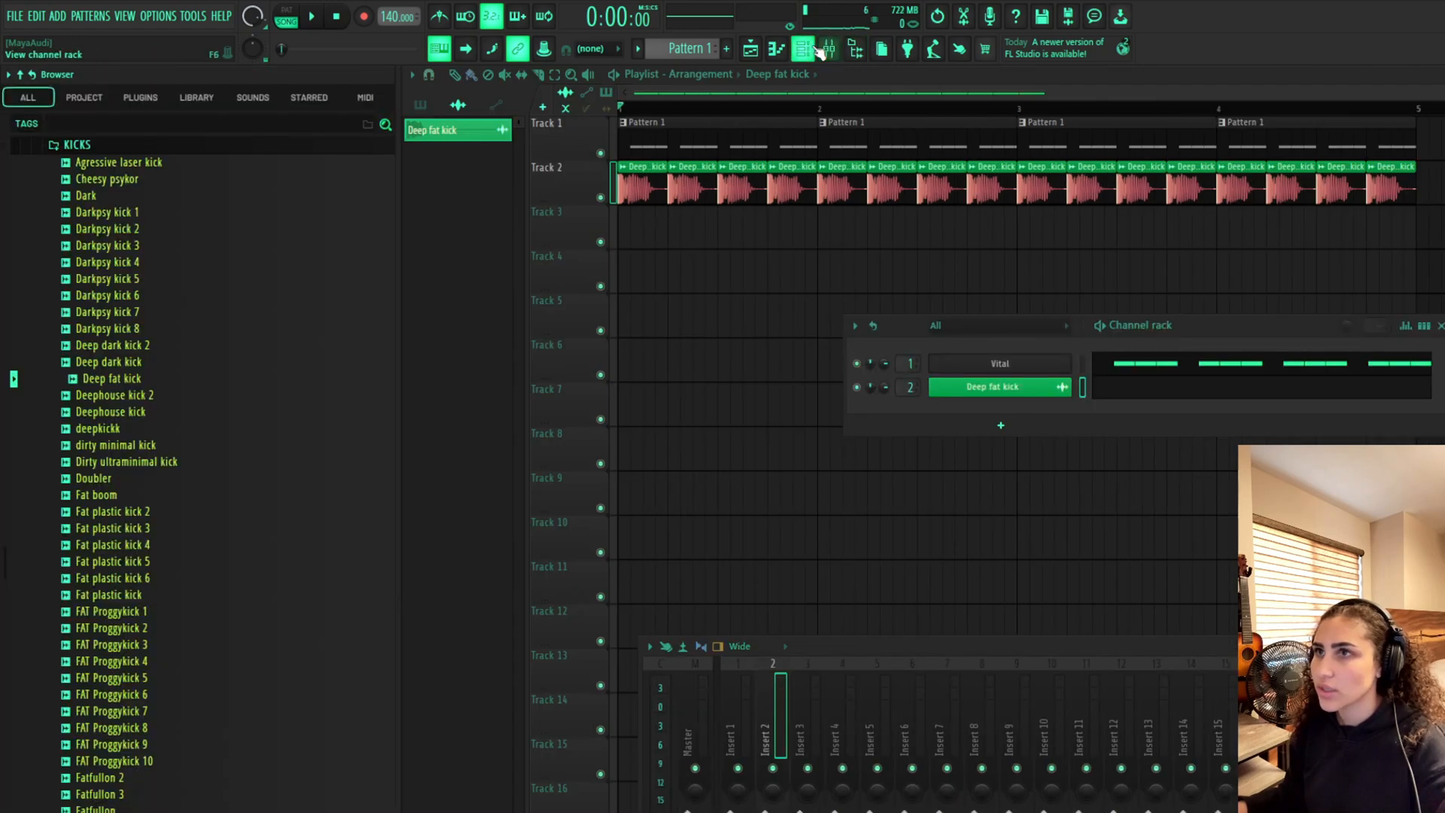
pyautogui.click(744, 683)
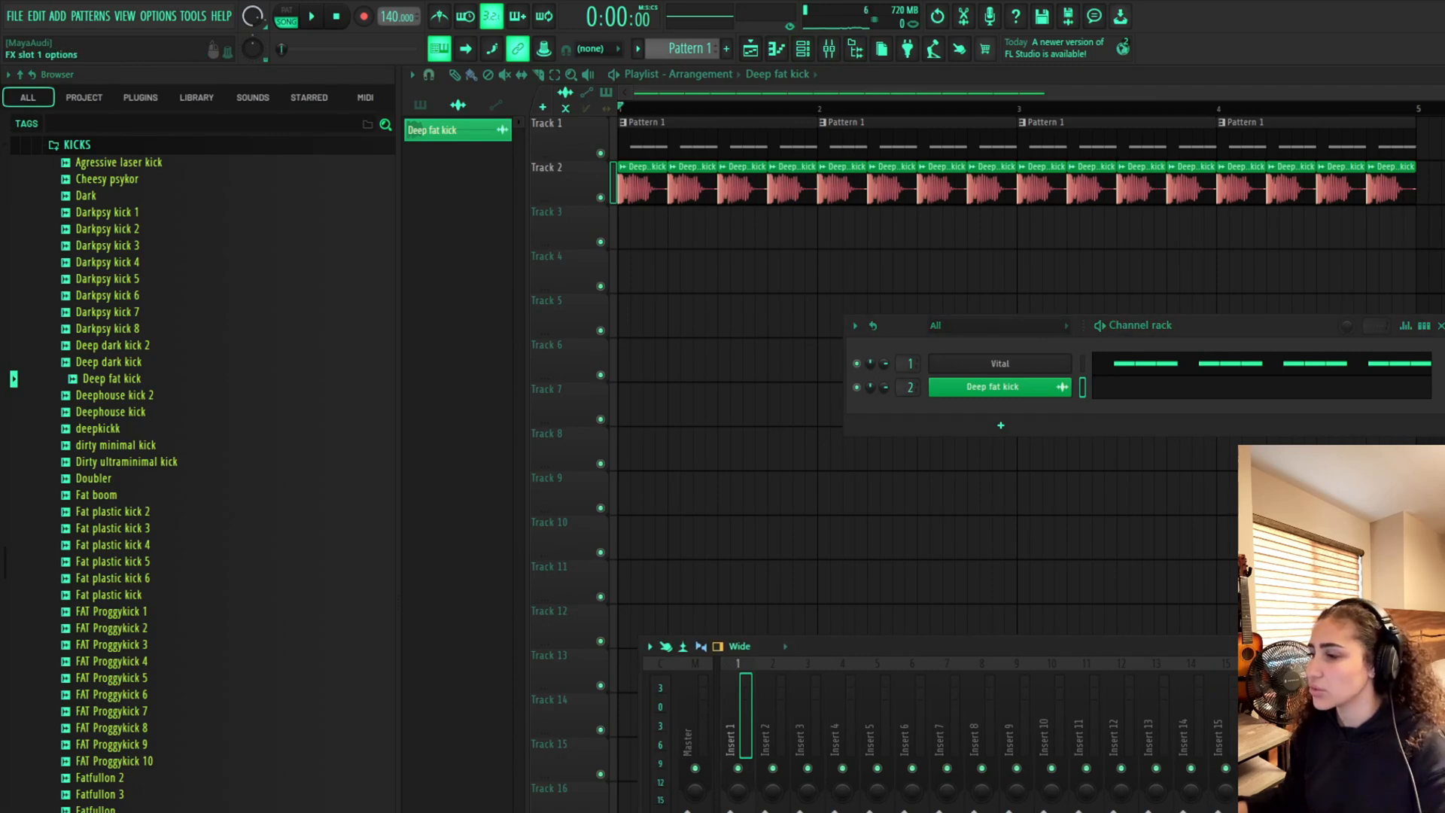
pyautogui.moveTo(849, 226); pyautogui.dragTo(1222, 389)
pyautogui.press('space')
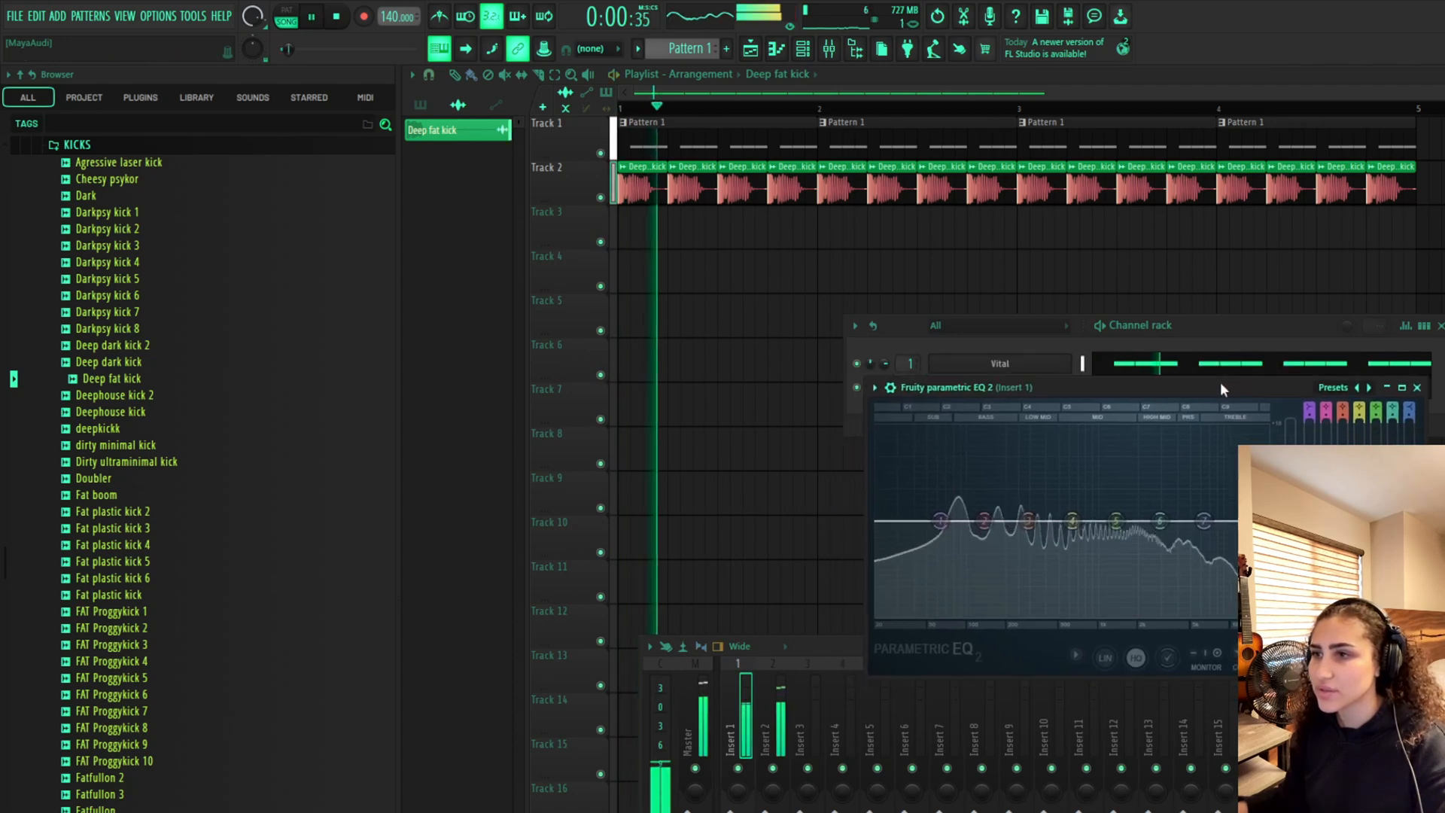
pyautogui.press('space')
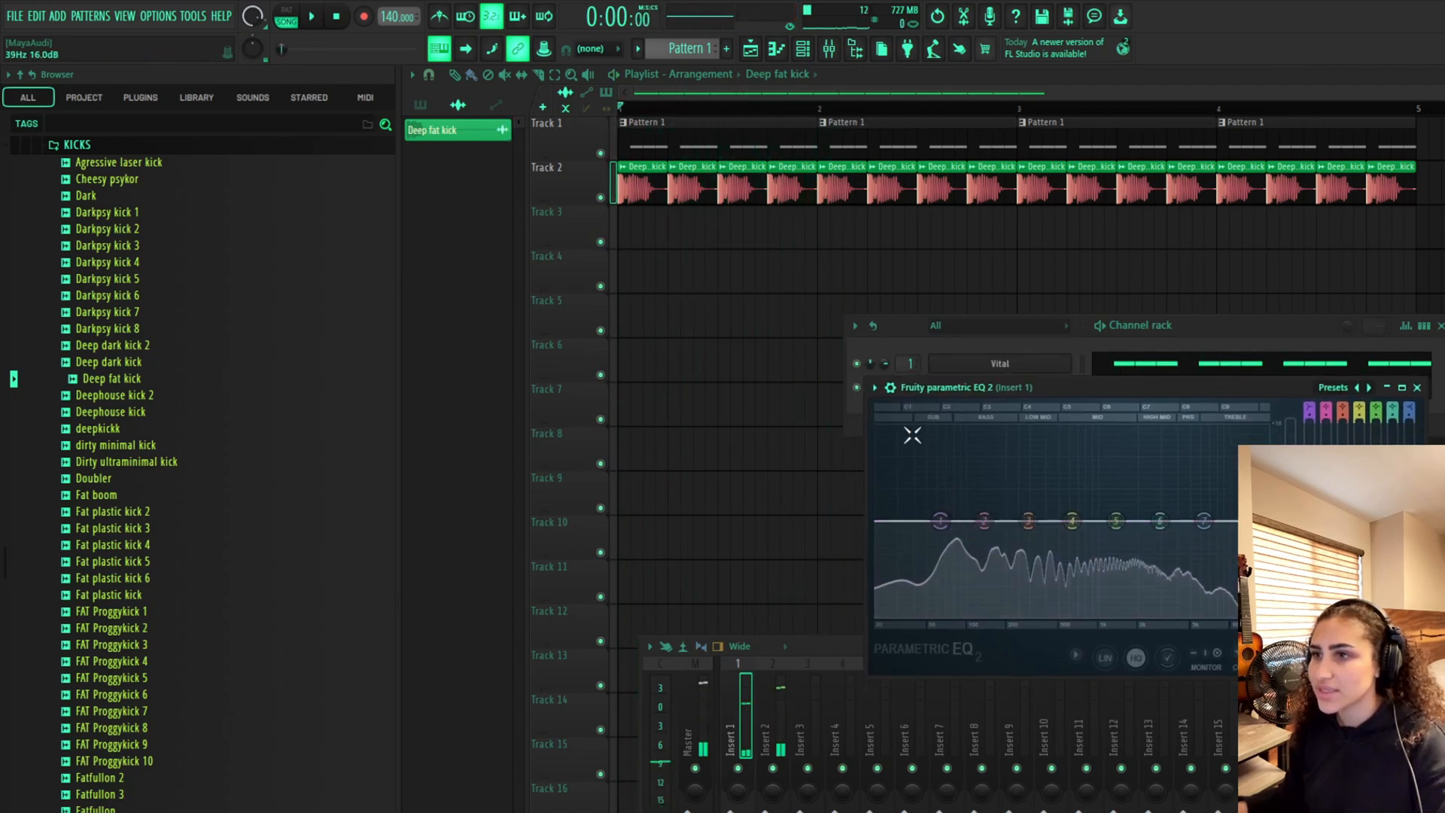
# Open the insert 2 EQ and move its low shelf band to about 37 Hz with about 2.4 dB boost
pyautogui.click(777, 715)
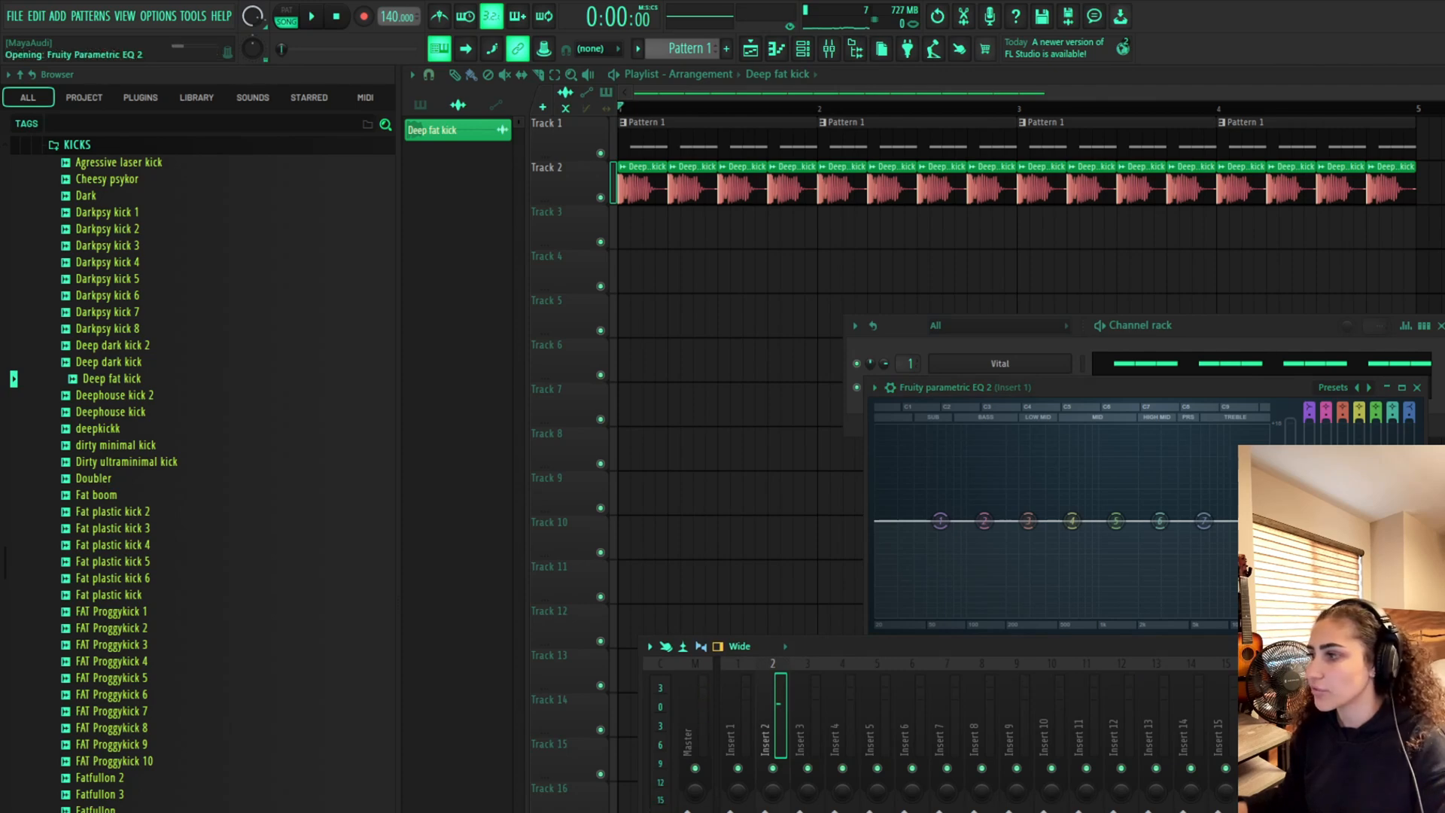
pyautogui.press('space')
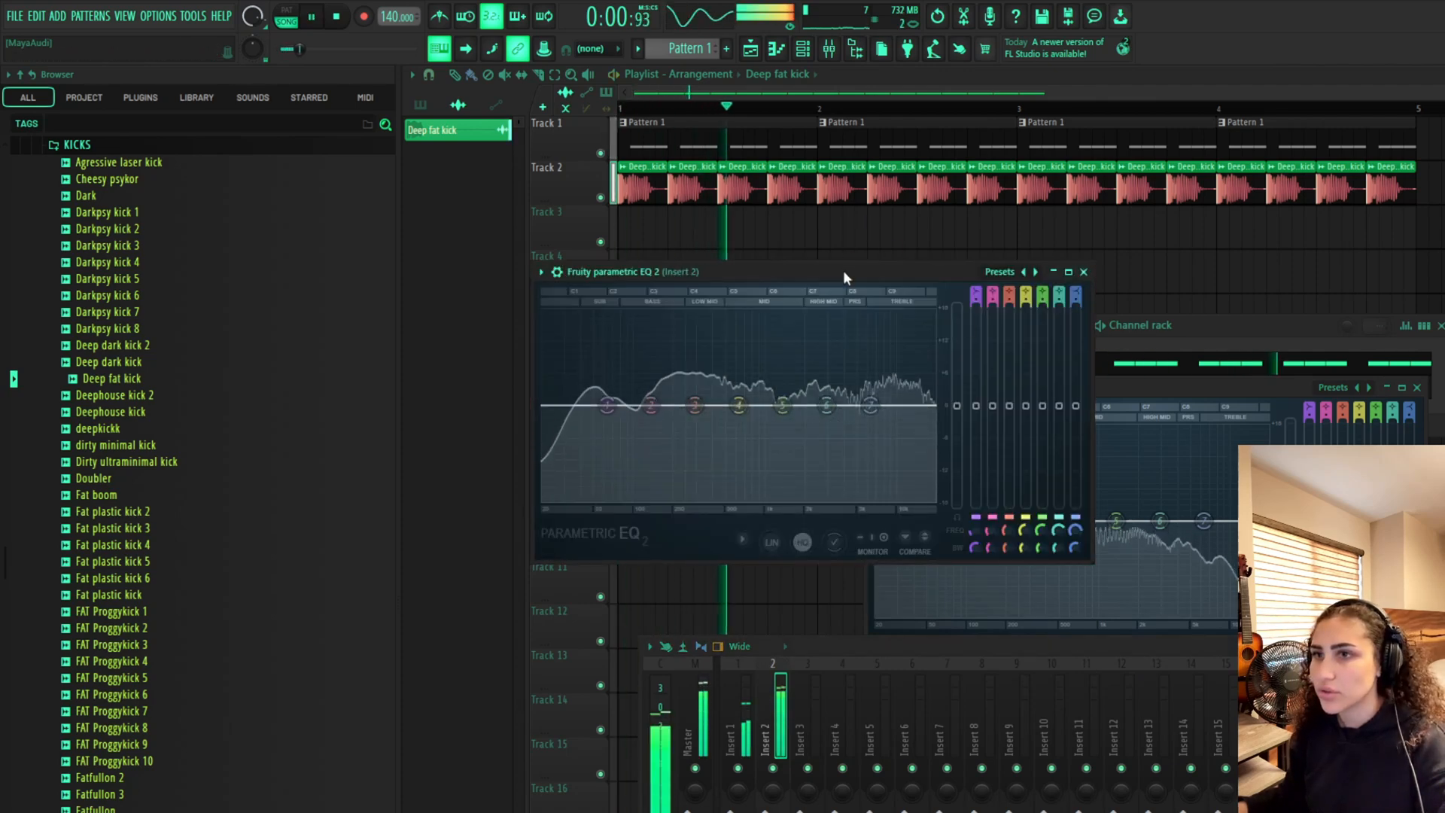
pyautogui.press('space')
pyautogui.moveTo(607, 406); pyautogui.dragTo(577, 399)
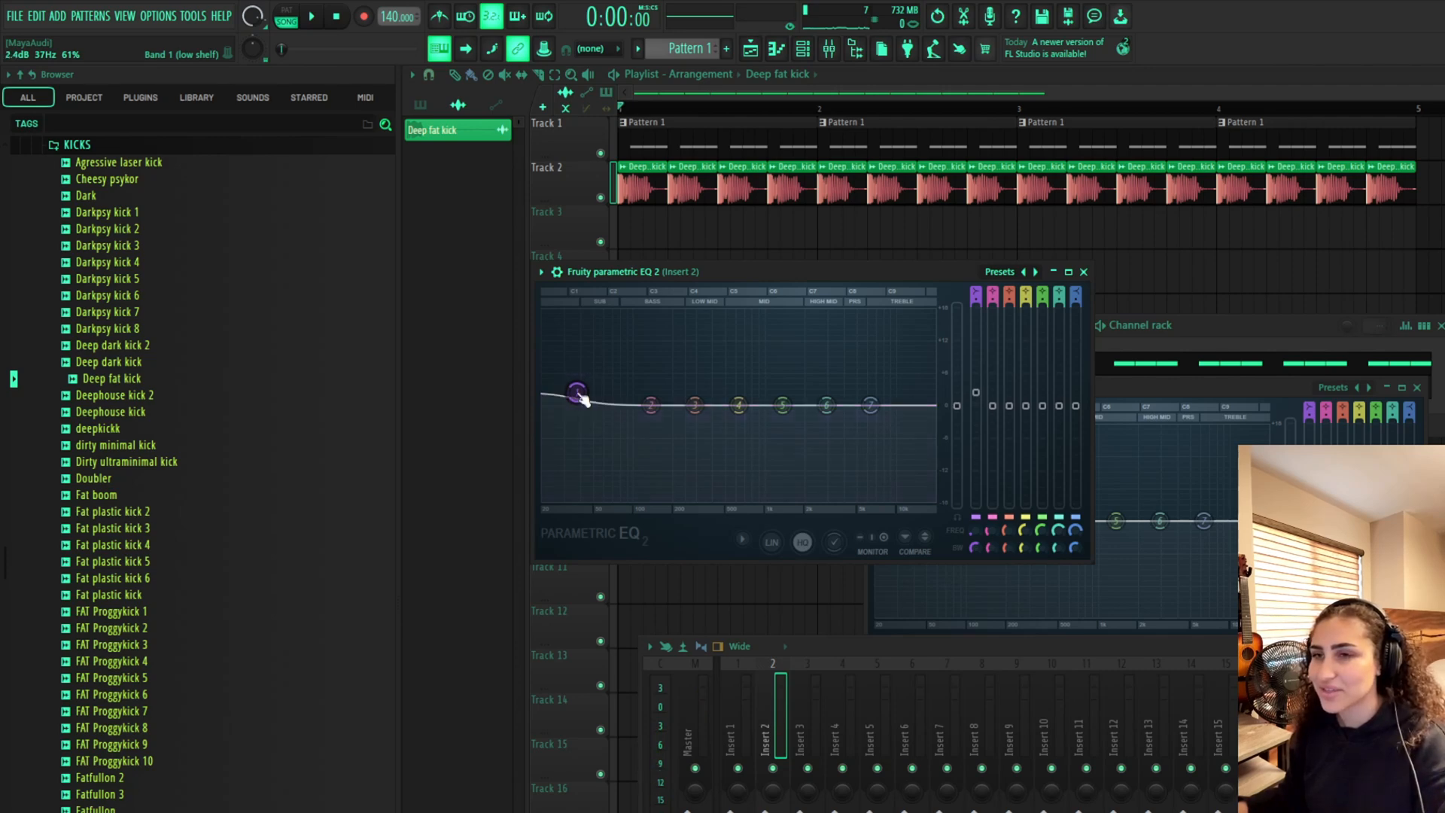
pyautogui.press('space')
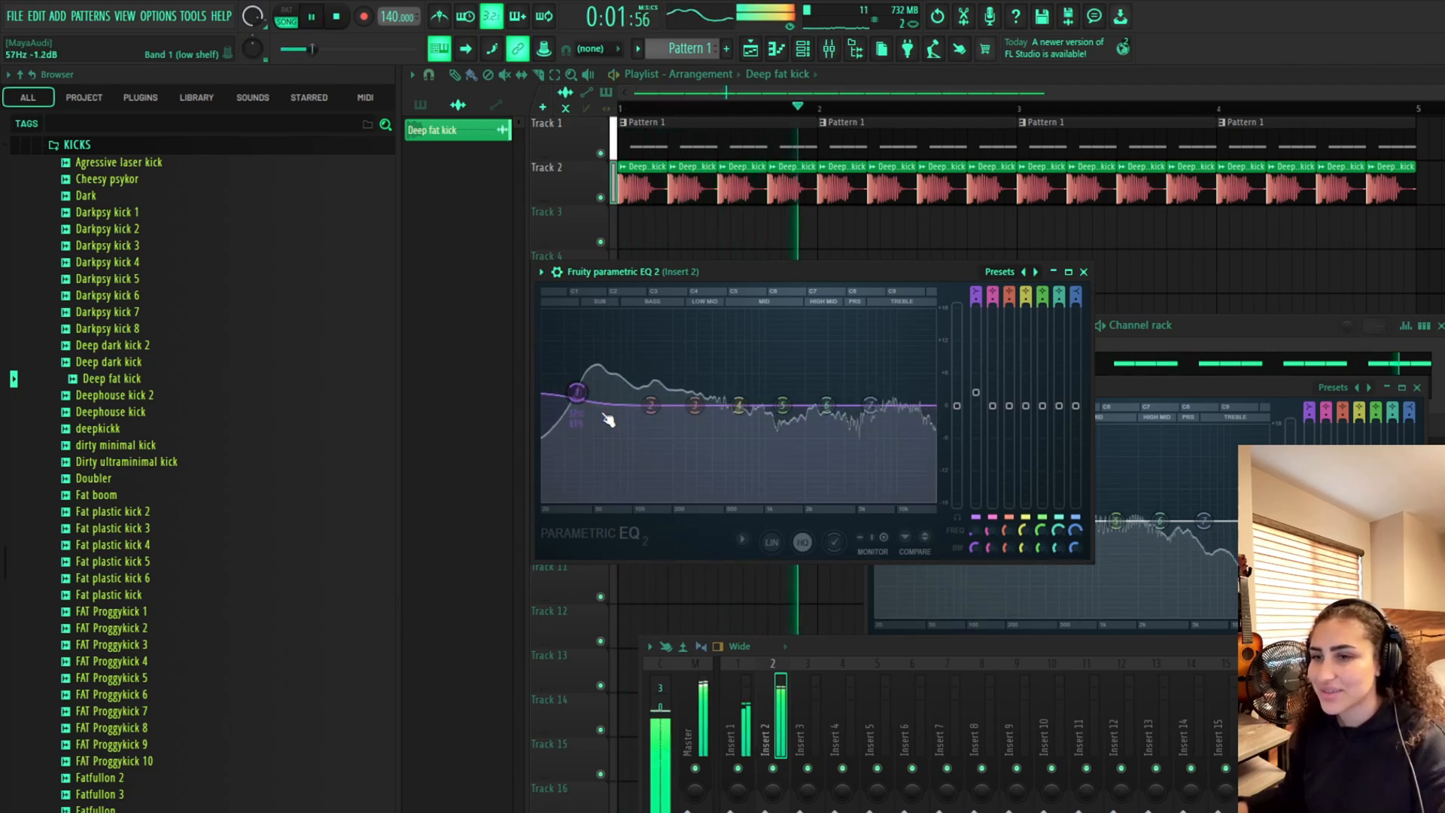
pyautogui.press('space')
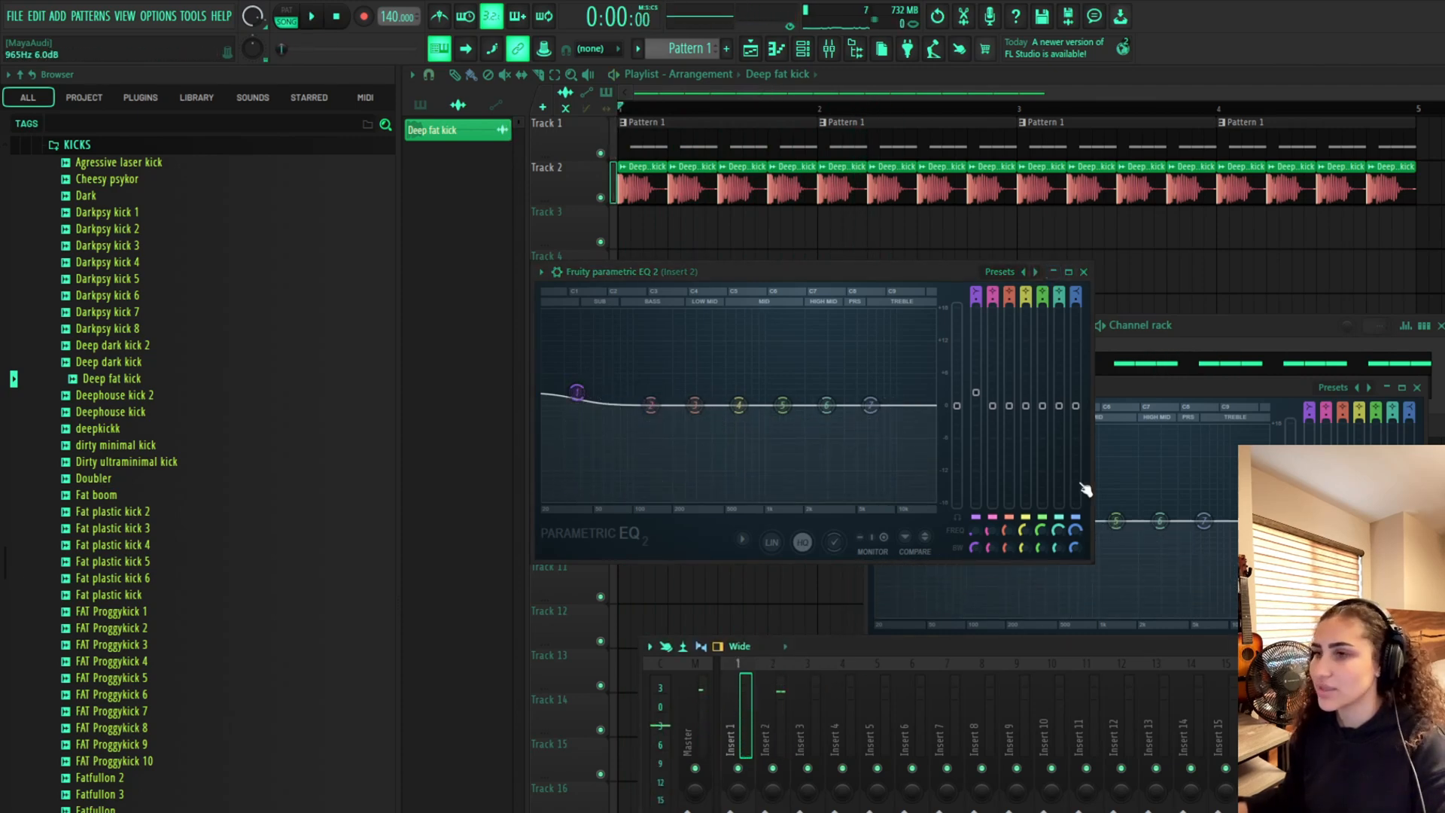
# Add another Vital instrument channel and bring the insert 1 EQ window forward
pyautogui.click(1244, 338)
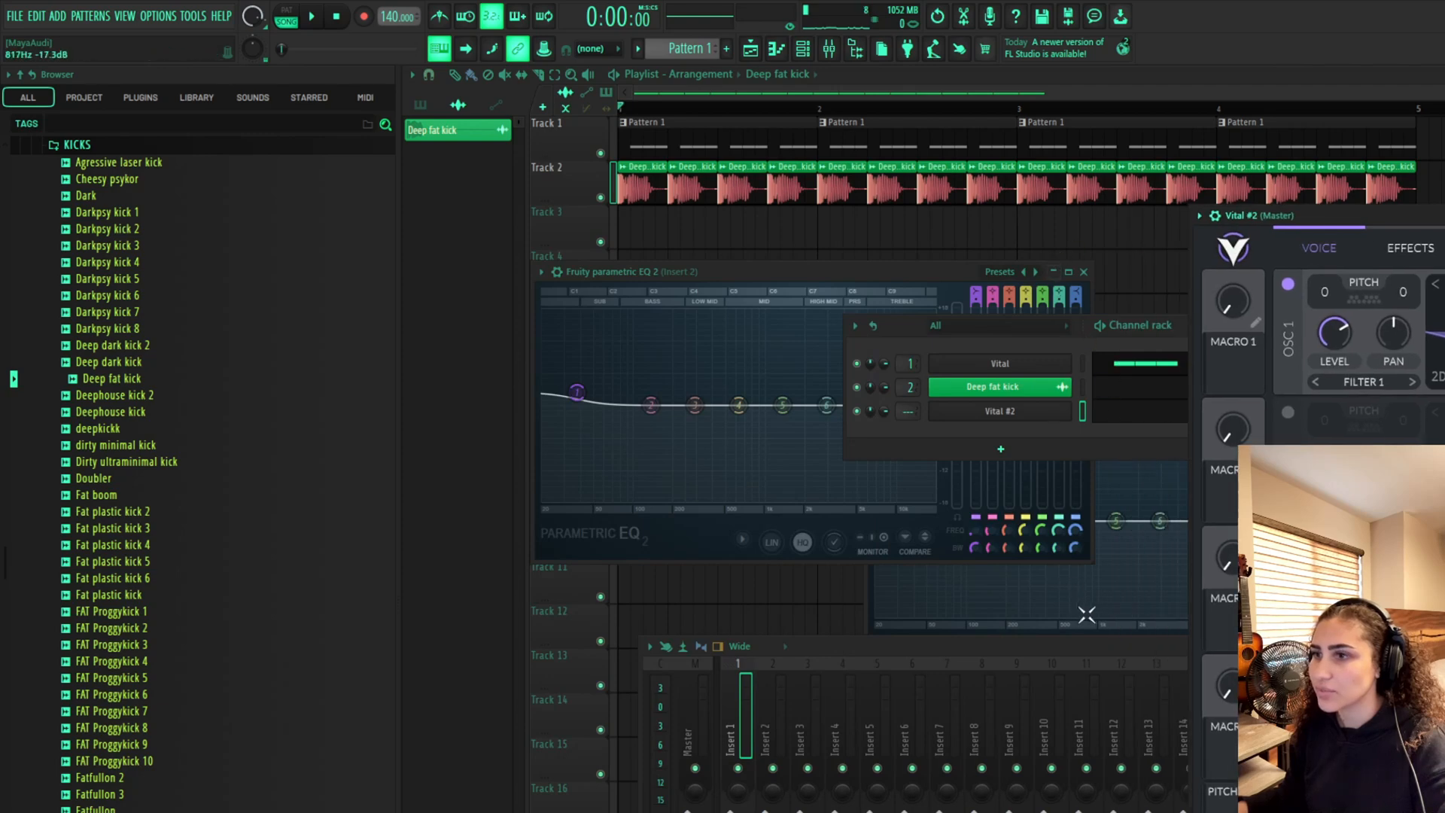
pyautogui.click(1086, 615)
pyautogui.moveTo(1133, 386); pyautogui.dragTo(900, 277)
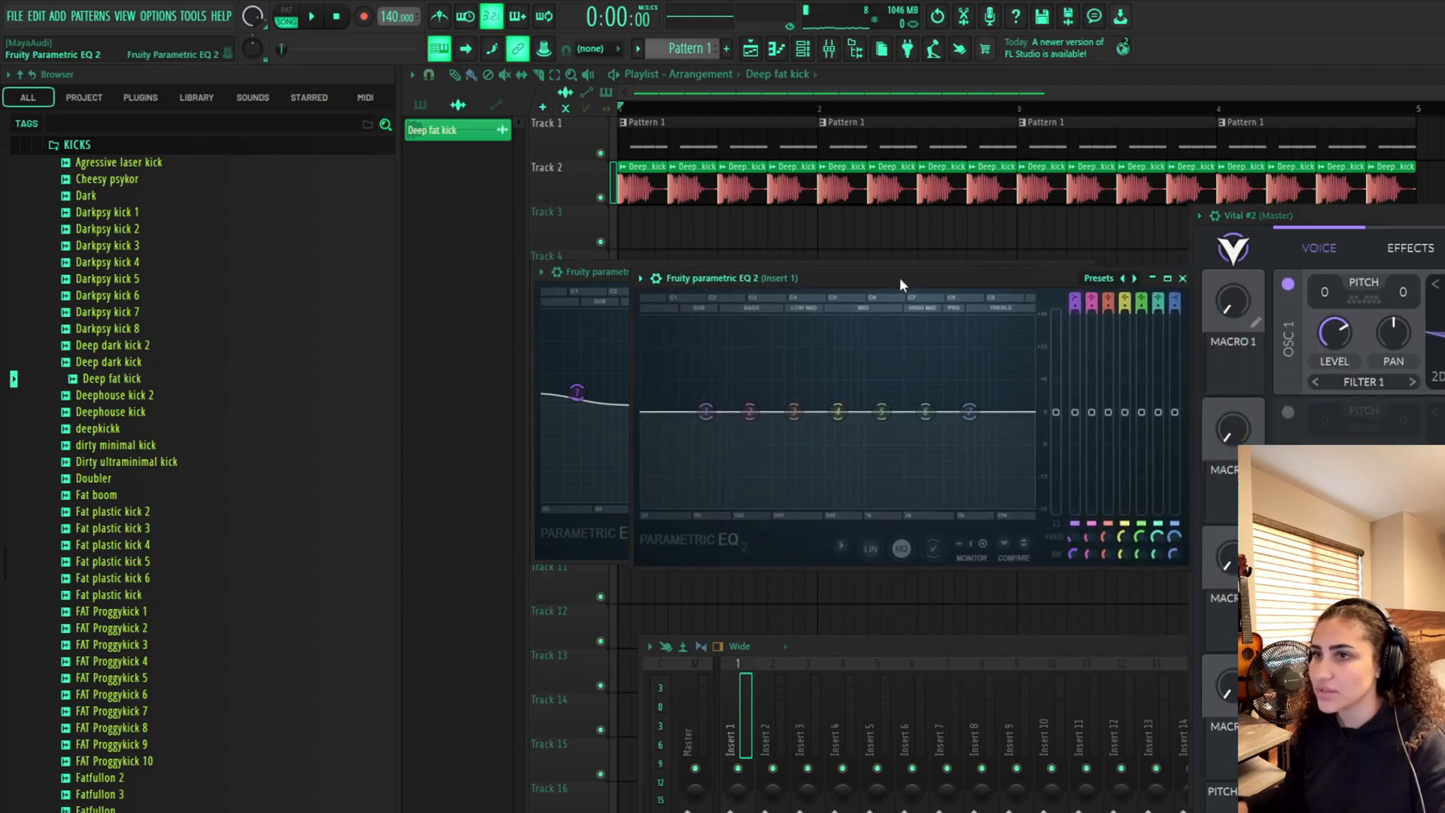
# On the insert 1 EQ, boost band 4 to about 5 dB around 513 Hz
pyautogui.press('space')
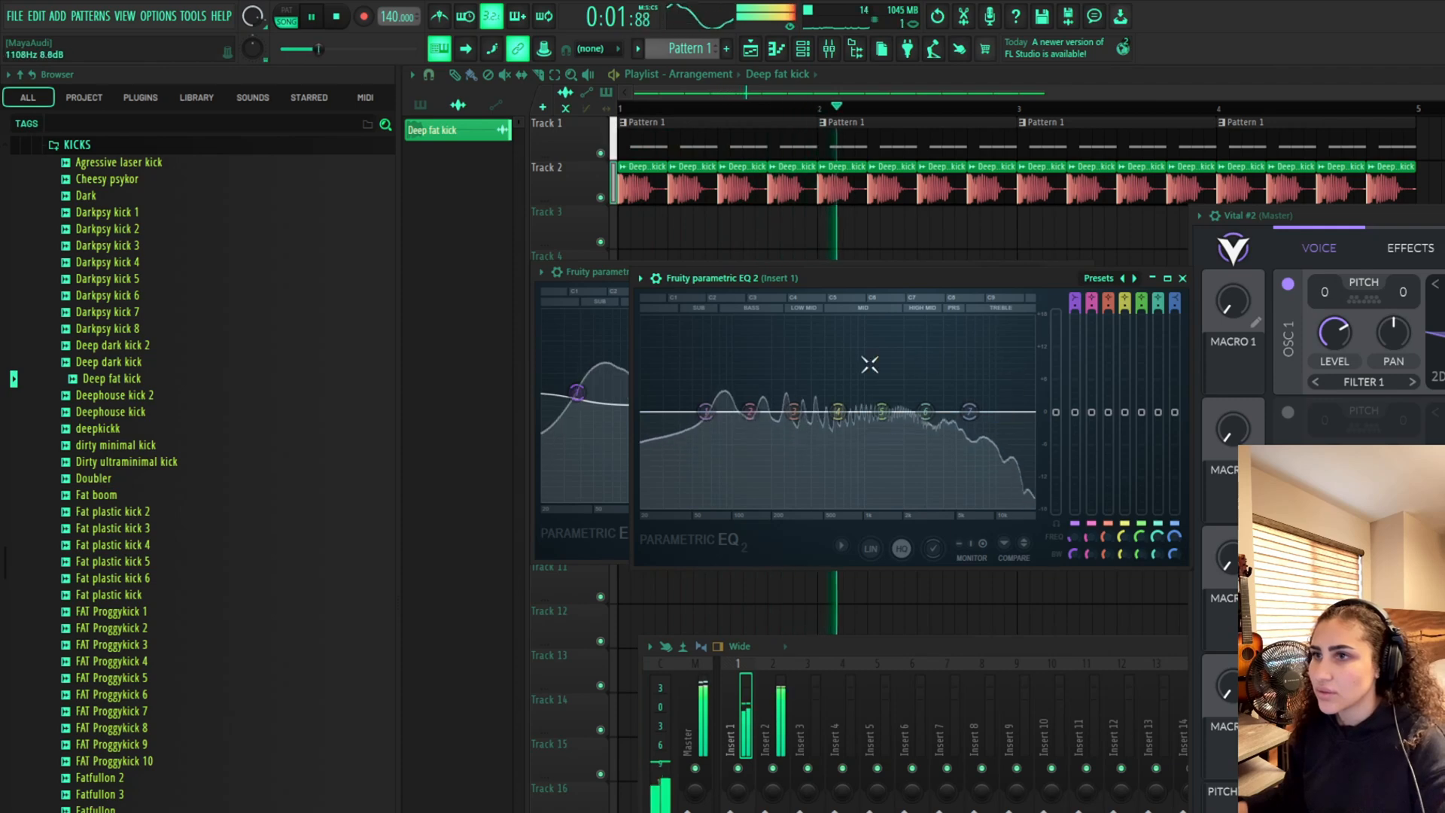
pyautogui.moveTo(838, 411)
pyautogui.mouseDown()
pyautogui.moveTo(826, 381)
pyautogui.moveTo(729, 377)
pyautogui.moveTo(826, 372)
pyautogui.moveTo(827, 385)
pyautogui.mouseUp()
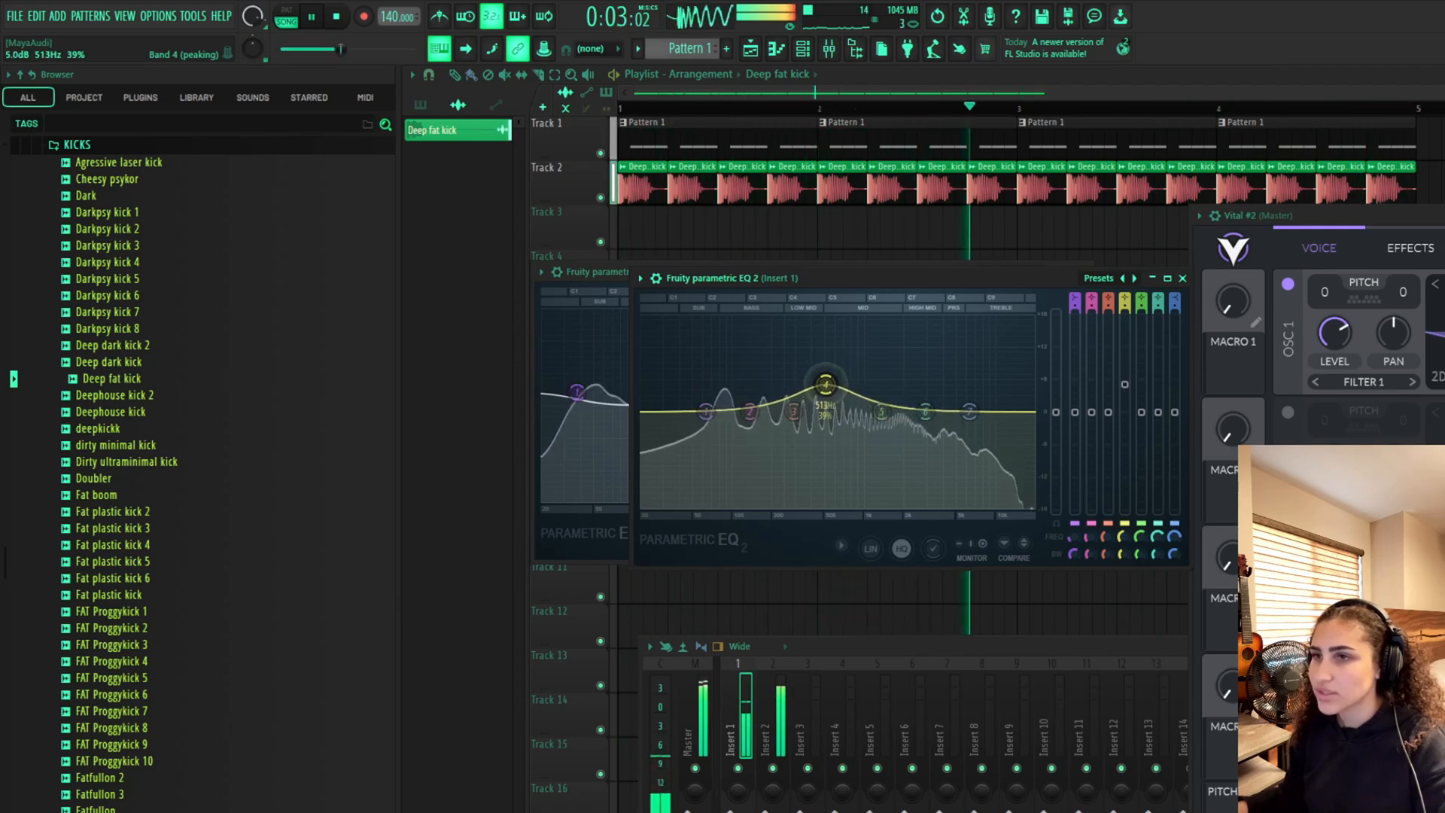
pyautogui.press('space')
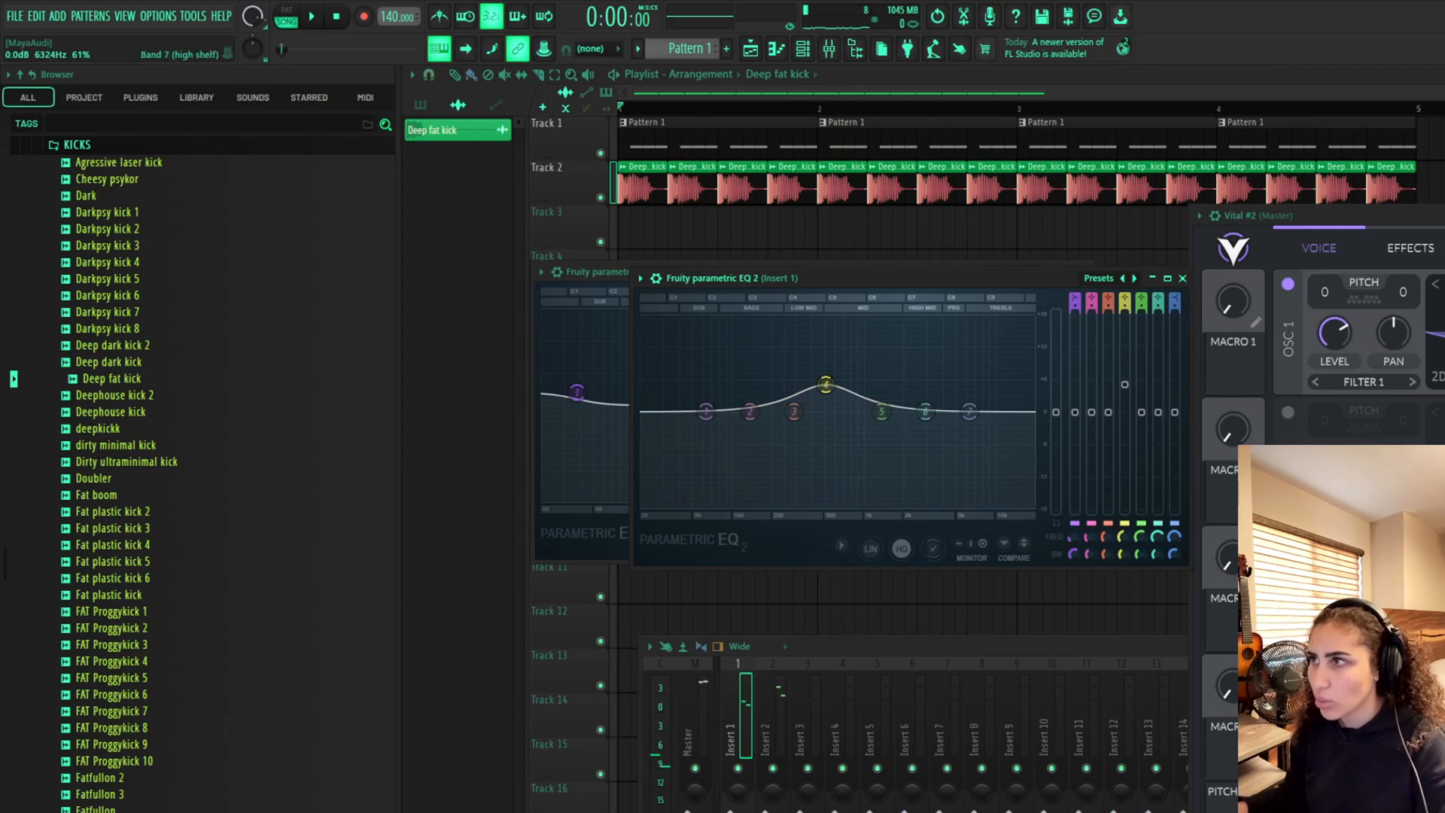
# Open Vital's preset browser and filter the presets by the Bass style
pyautogui.moveTo(1442, 216); pyautogui.dragTo(1241, 214)
pyautogui.click(1232, 251)
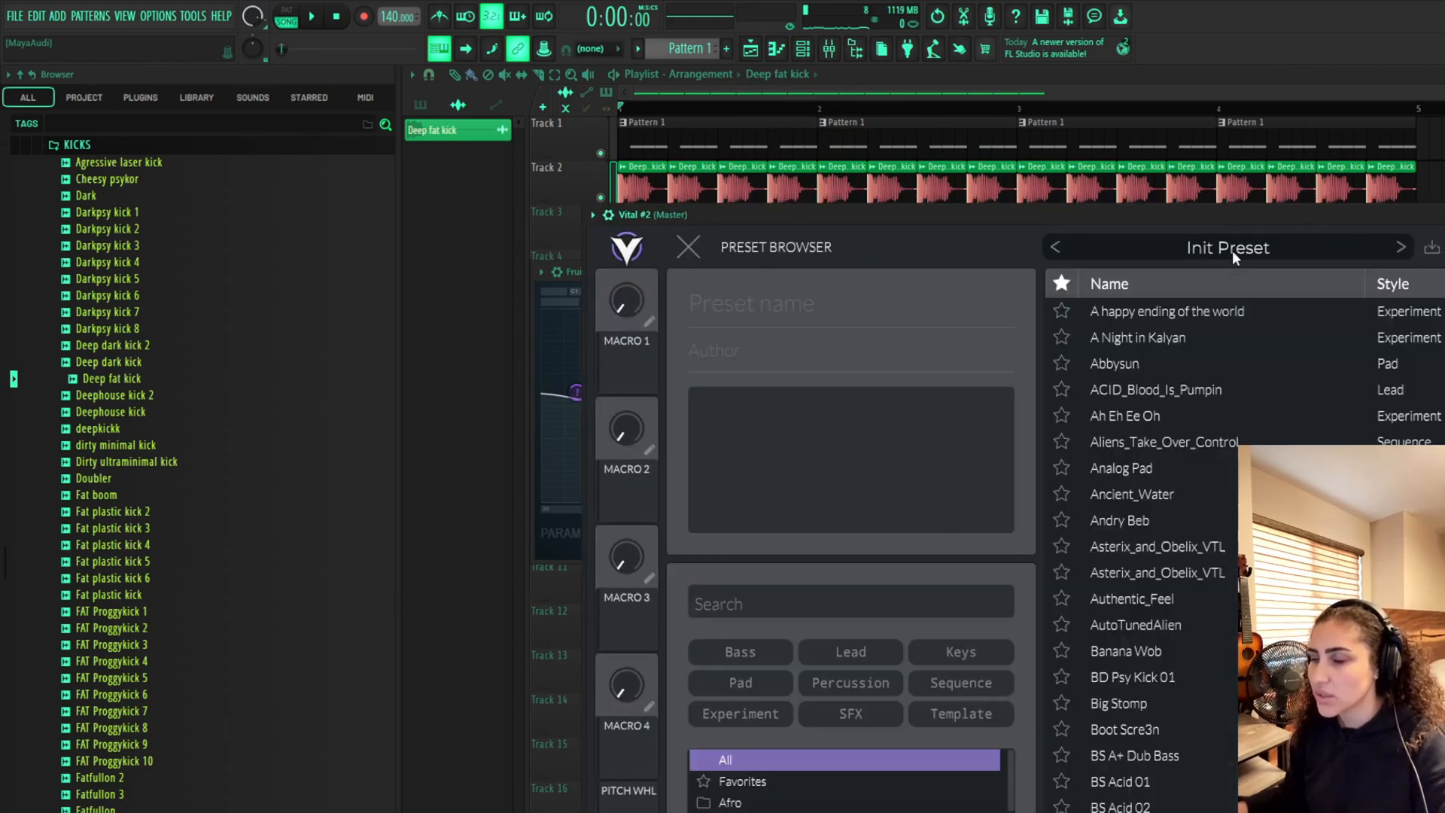
pyautogui.click(742, 660)
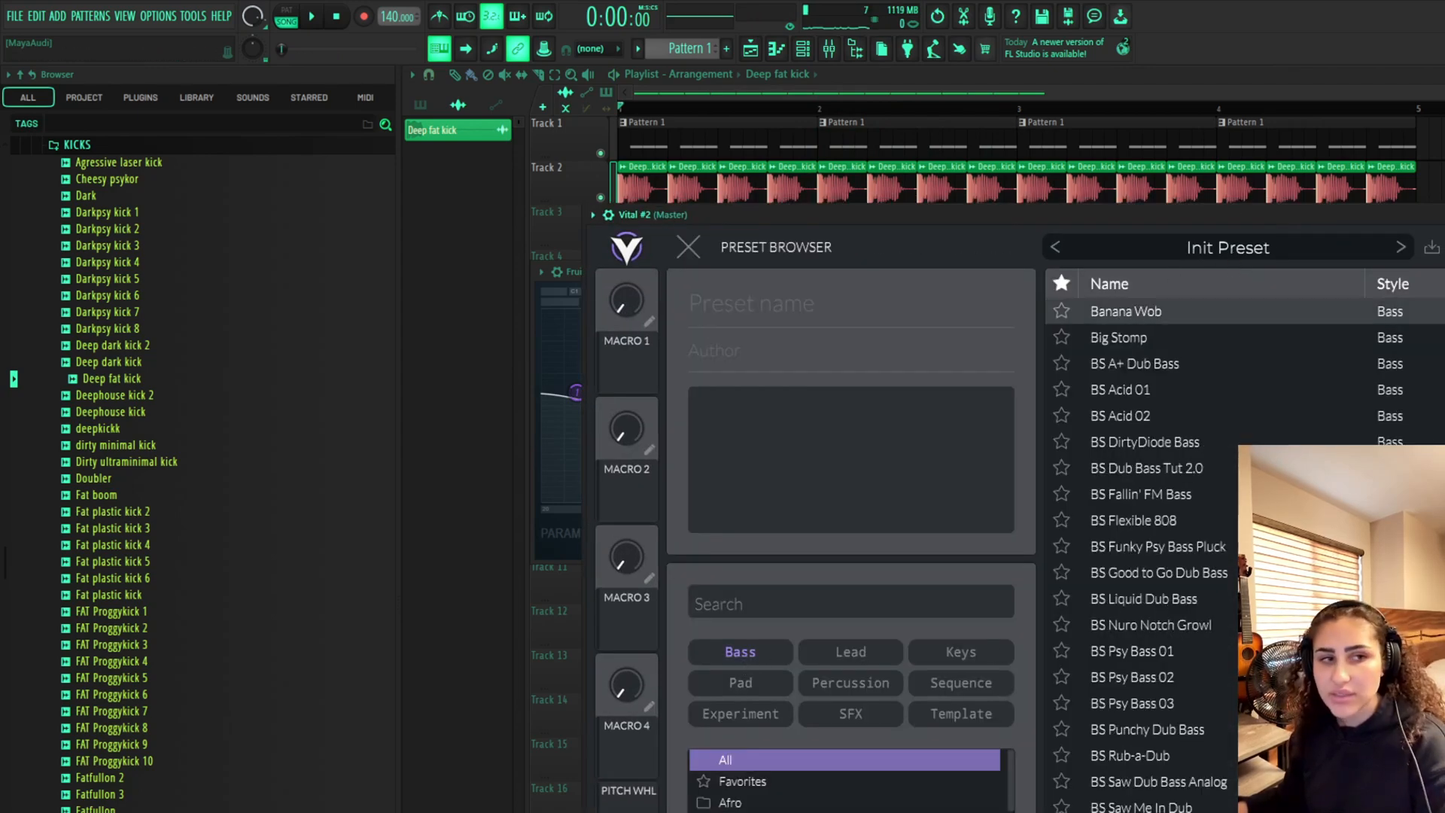
pyautogui.moveTo(1370, 216); pyautogui.dragTo(1016, 204)
# Create Pattern 2 and select the Vital #2 channel in the channel rack
pyautogui.click(824, 49)
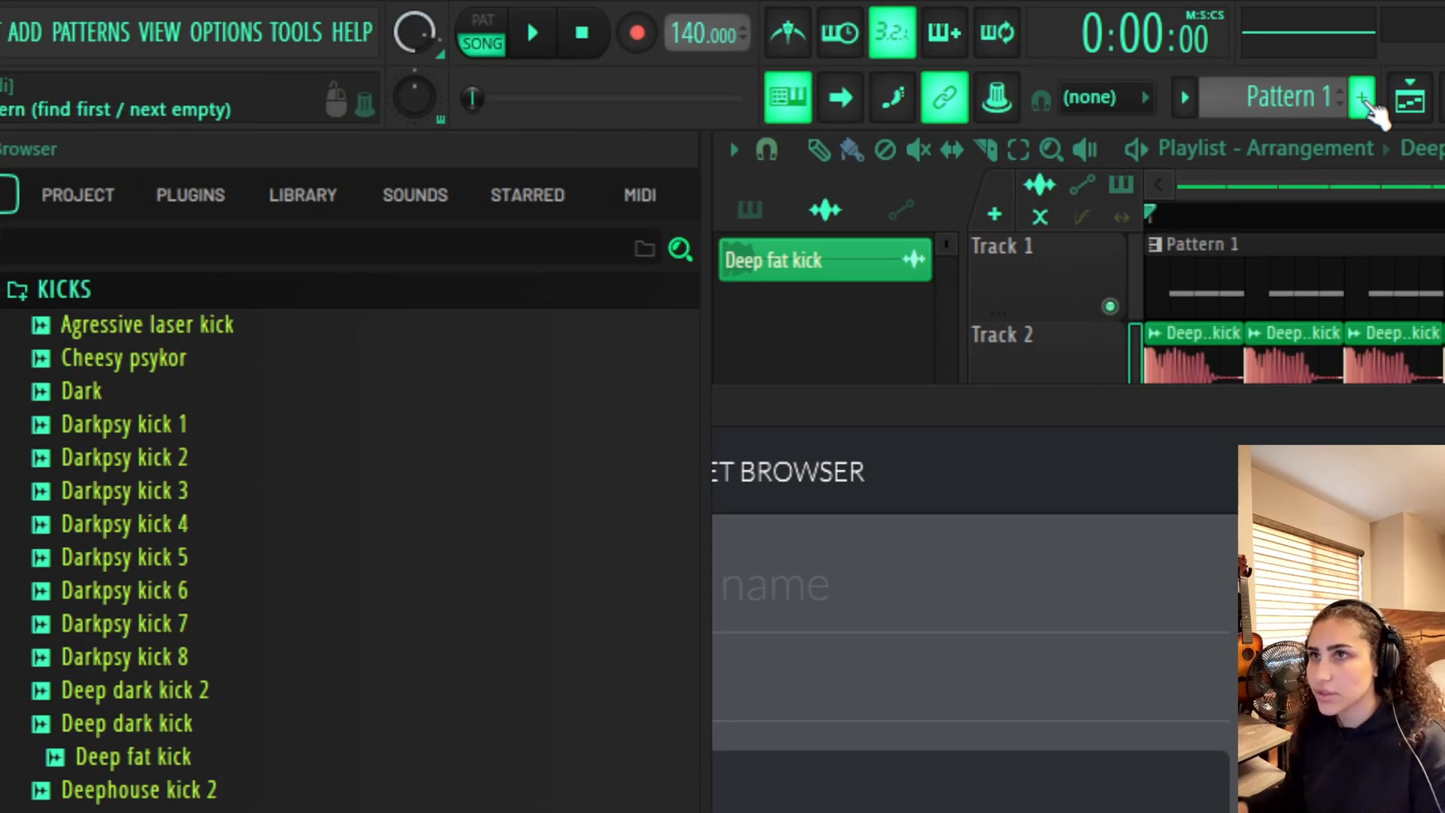
pyautogui.click(731, 51)
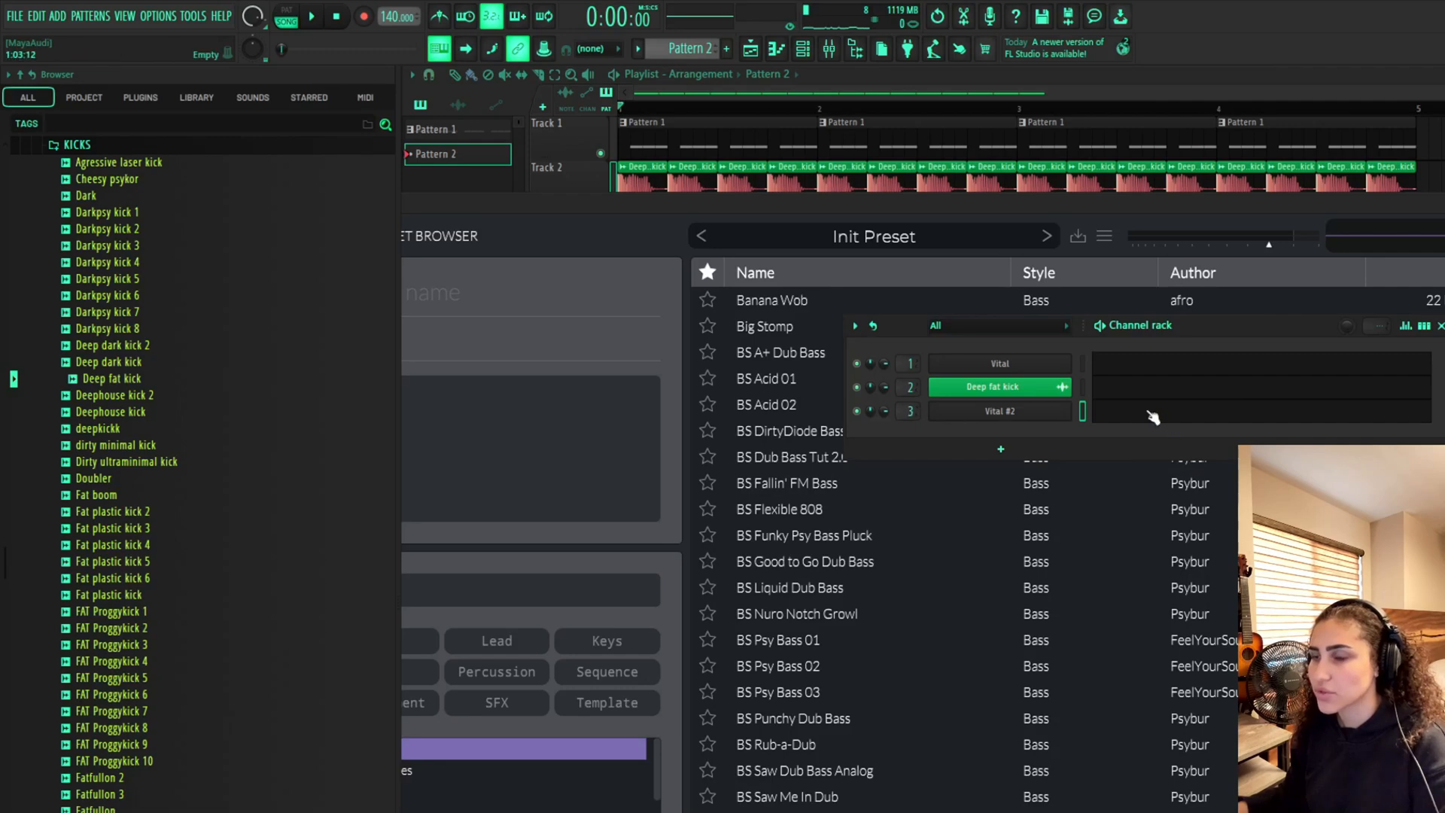
pyautogui.moveTo(1255, 331); pyautogui.dragTo(1400, 331)
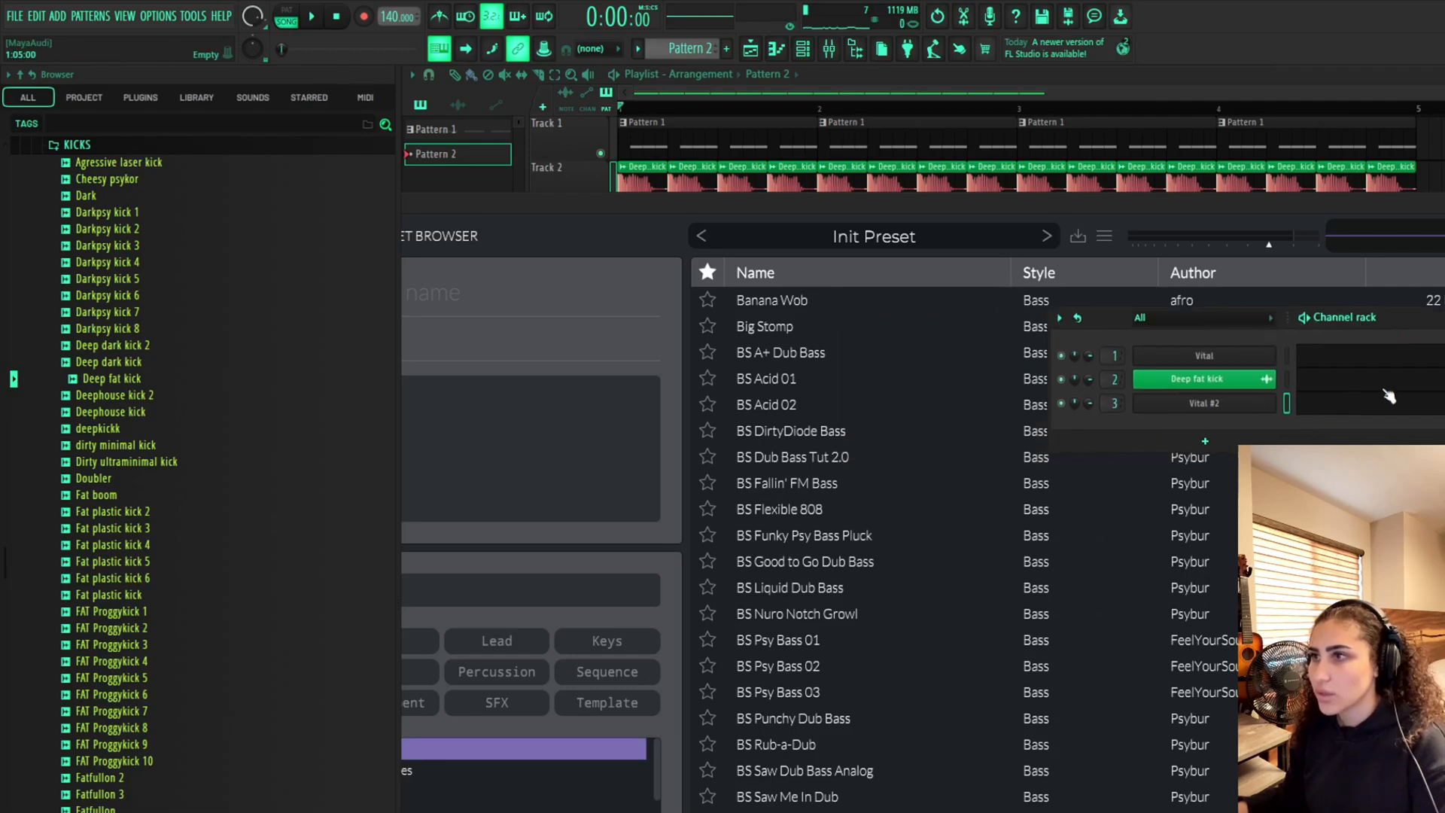
pyautogui.click(1390, 409)
pyautogui.moveTo(1225, 217); pyautogui.dragTo(1444, 260)
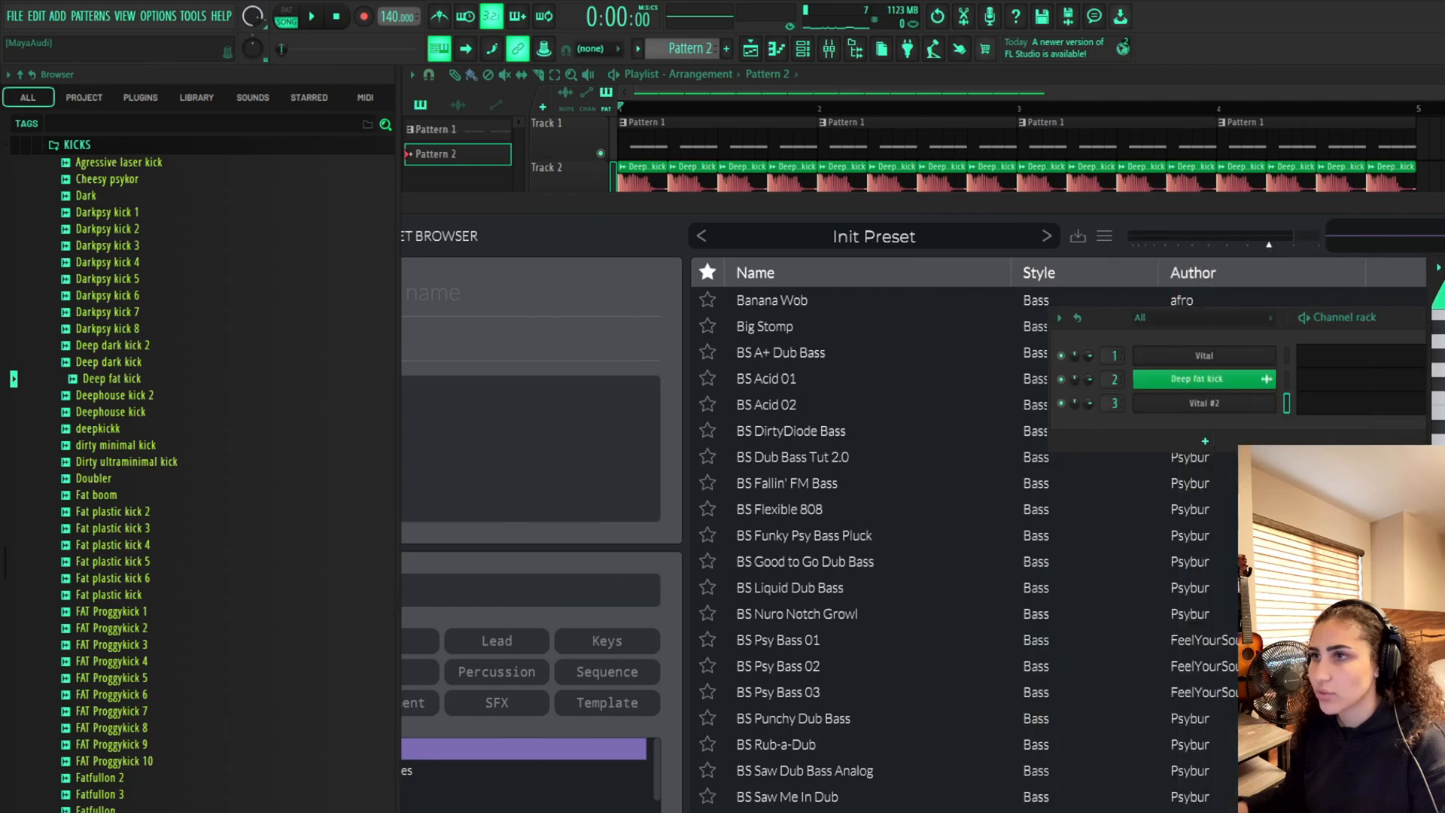
pyautogui.click(1119, 228)
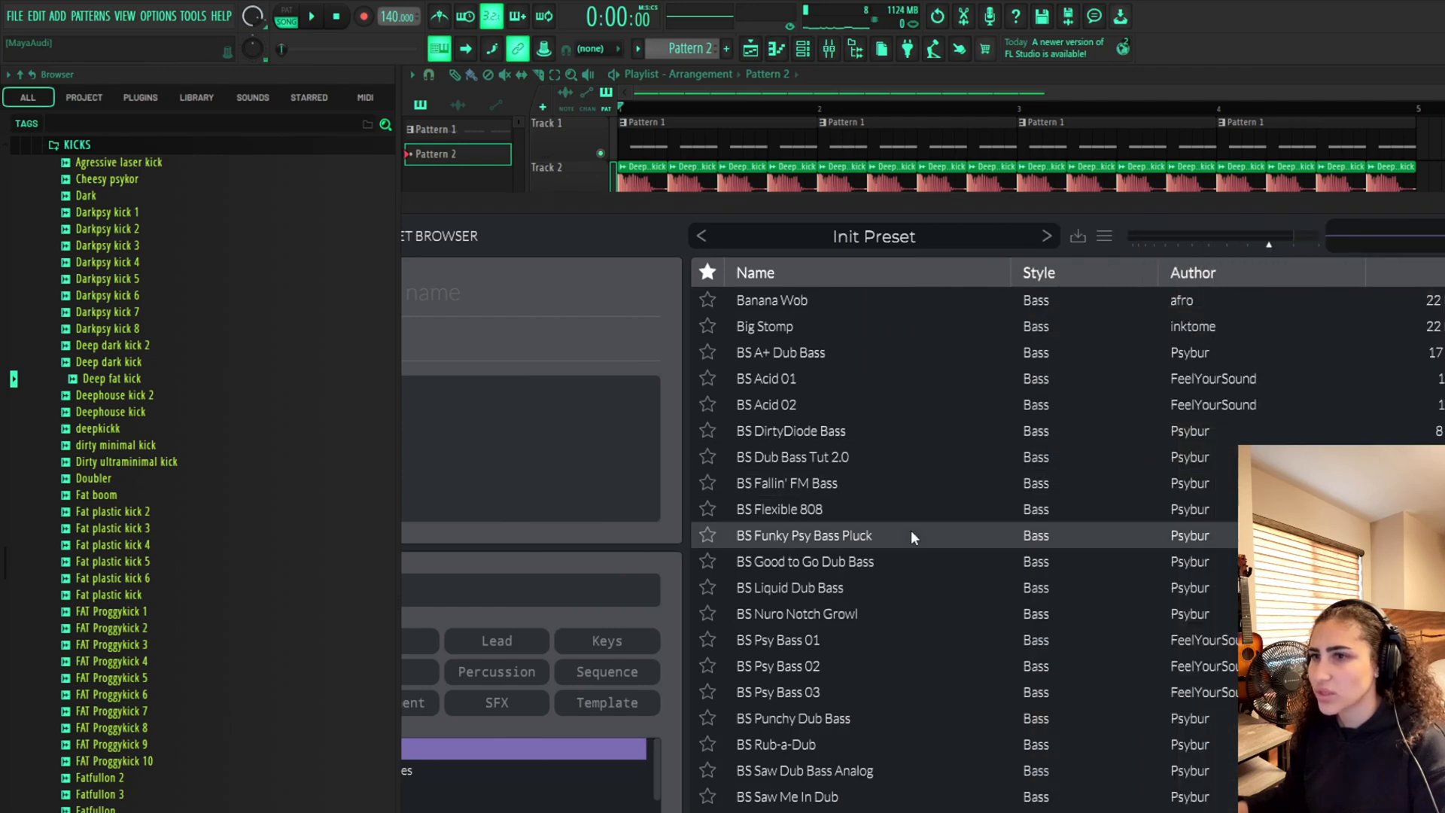
# Browse the bass presets and load Groovy_Psytrance_Bass into Vital
pyautogui.scroll(-5, 928, 540)
pyautogui.scroll(-5, 926, 533)
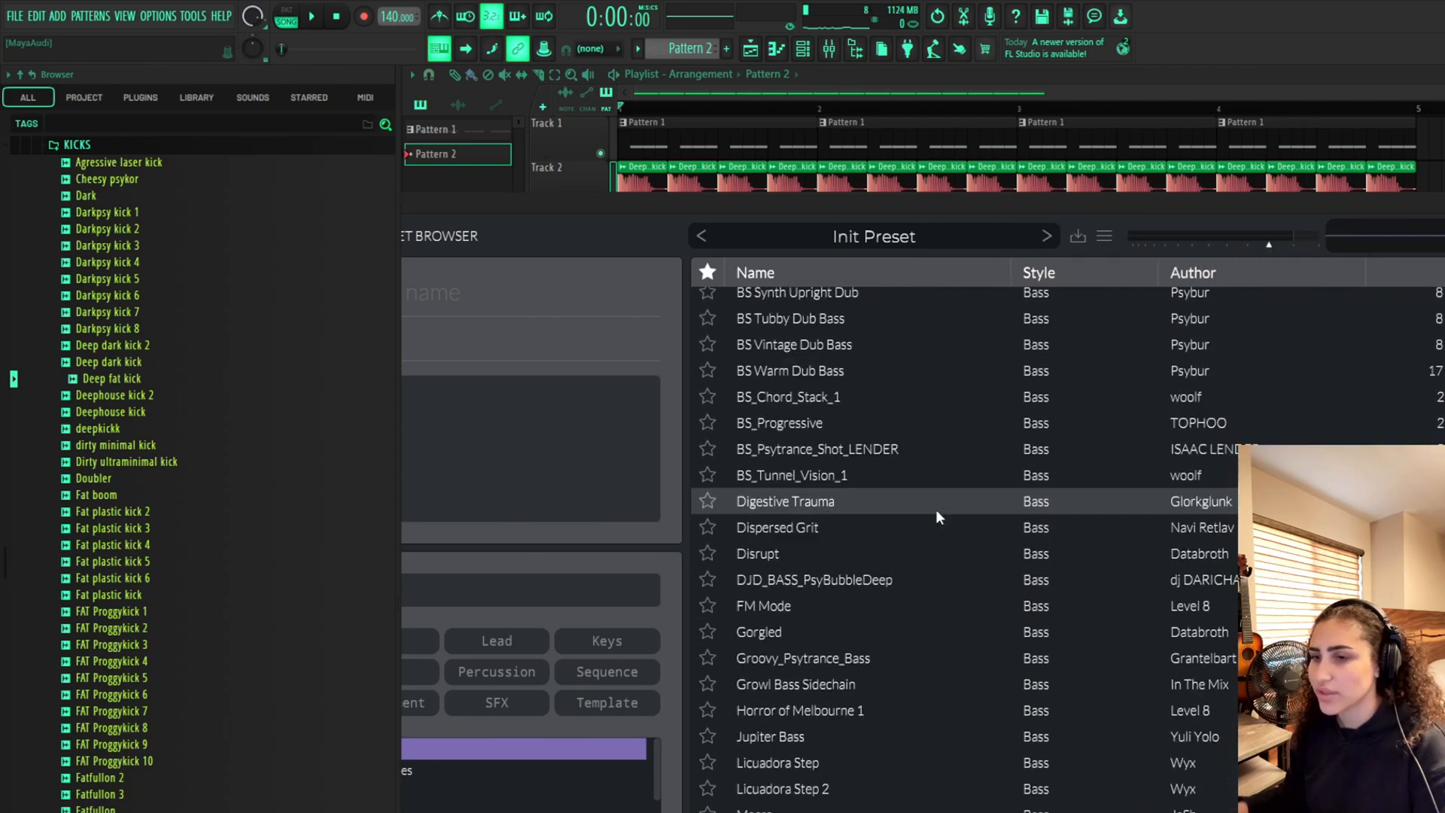
pyautogui.scroll(-2, 936, 508)
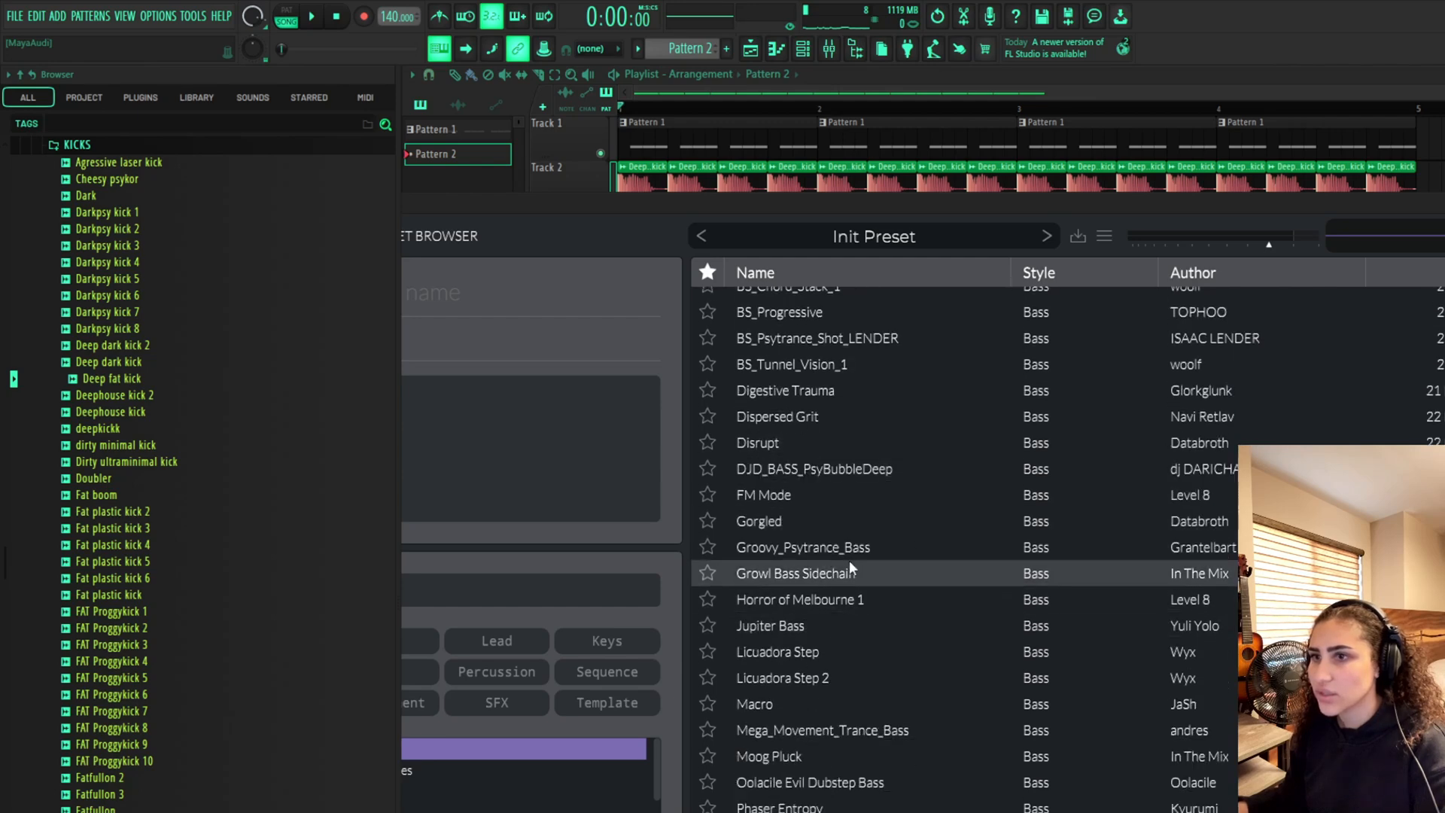
pyautogui.click(1206, 518)
pyautogui.click(877, 547)
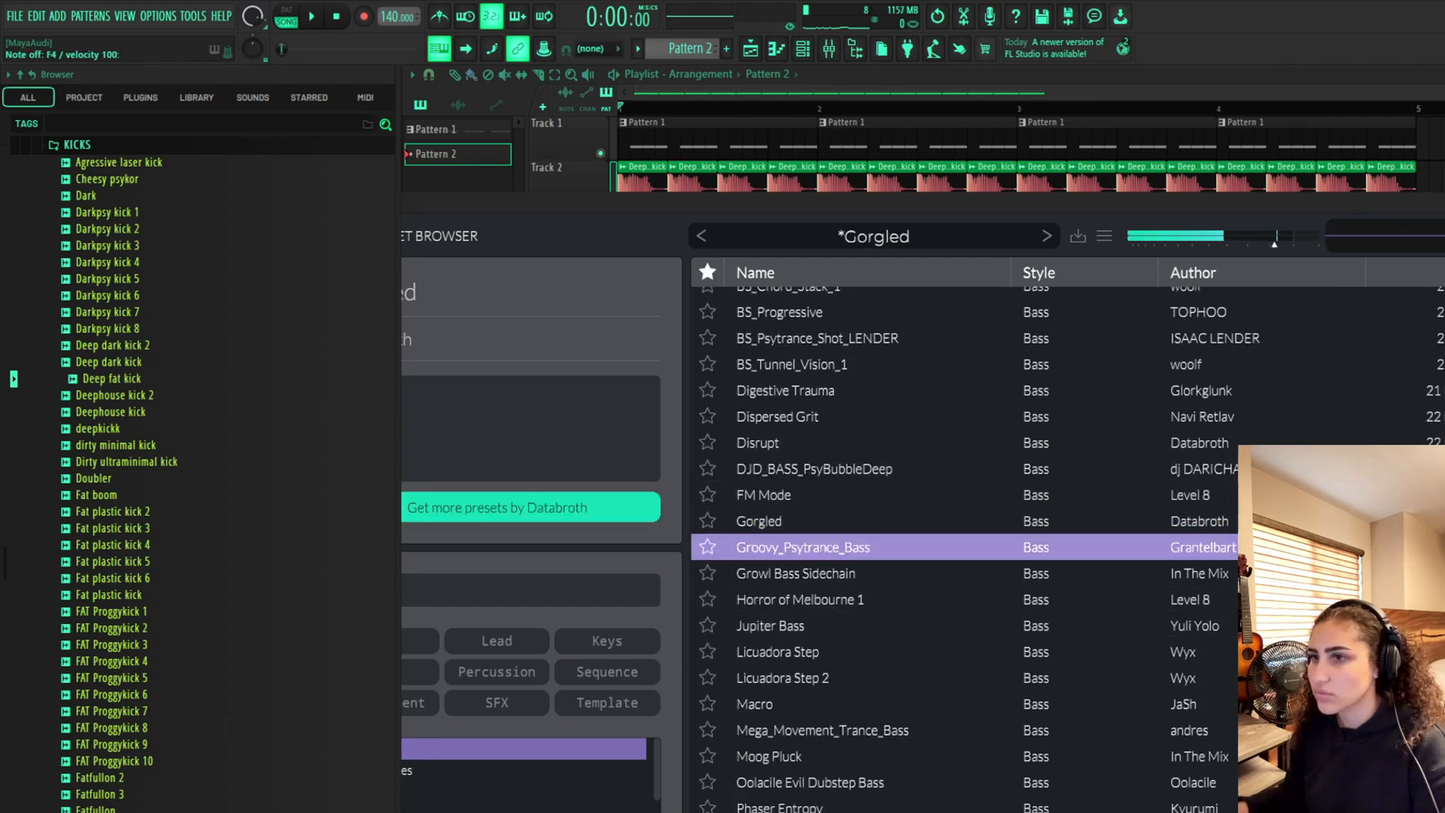
# Audition the Groovy_Psytrance_Bass preset by playing F4 and F#4 notes
pyautogui.press('v')
pyautogui.press('v')
pyautogui.press('v')
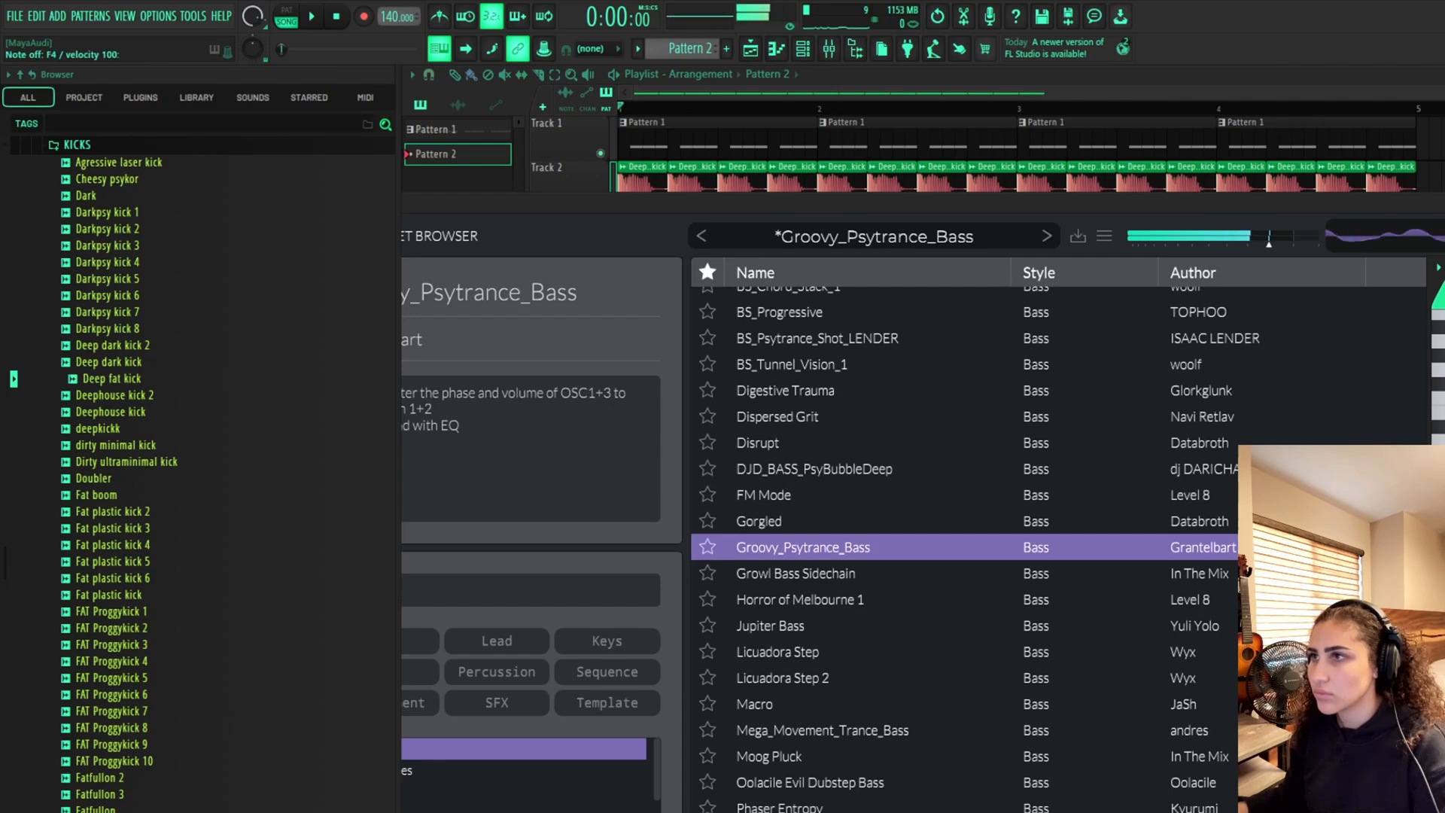
pyautogui.press('v')
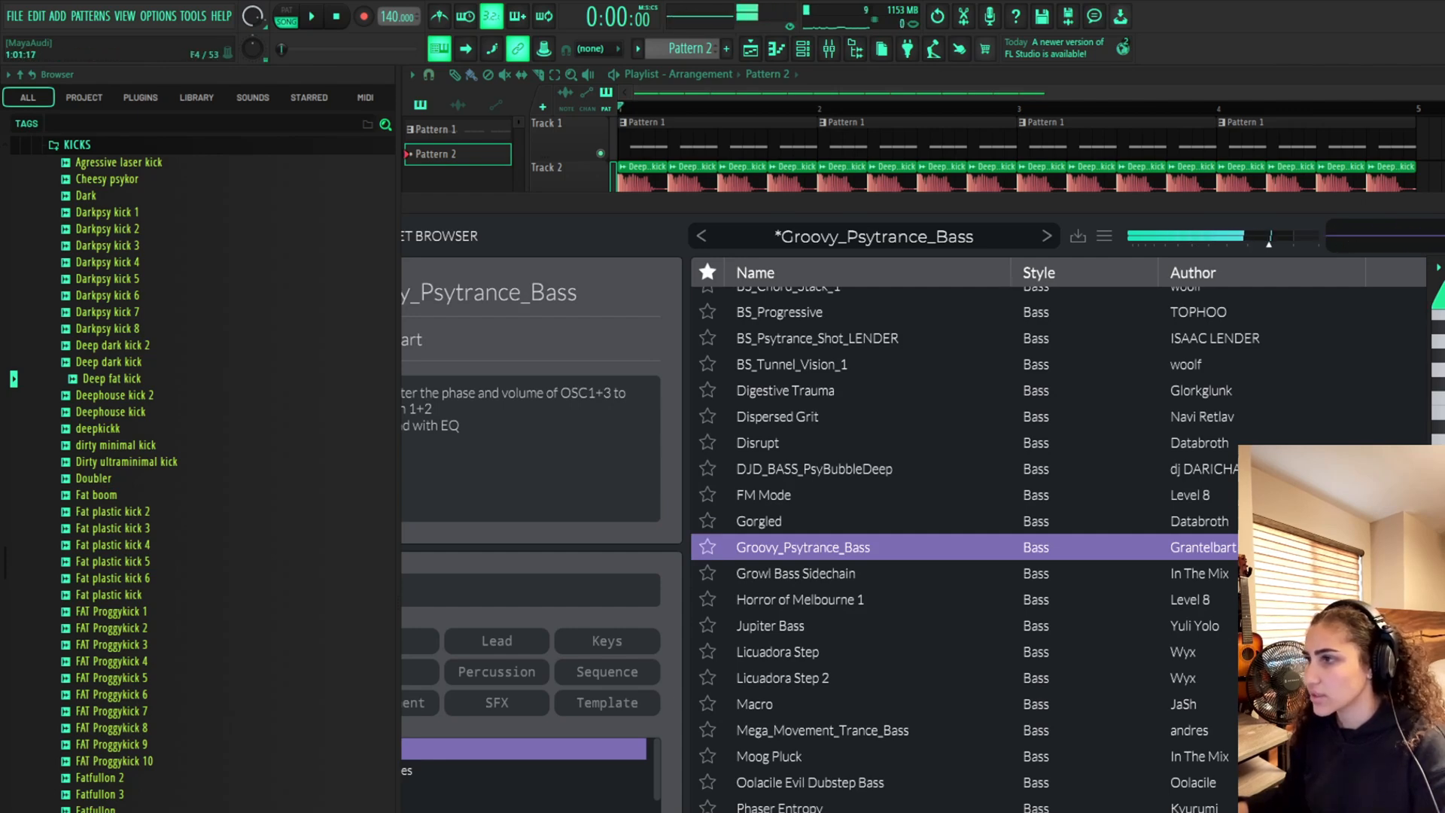
pyautogui.press('g')
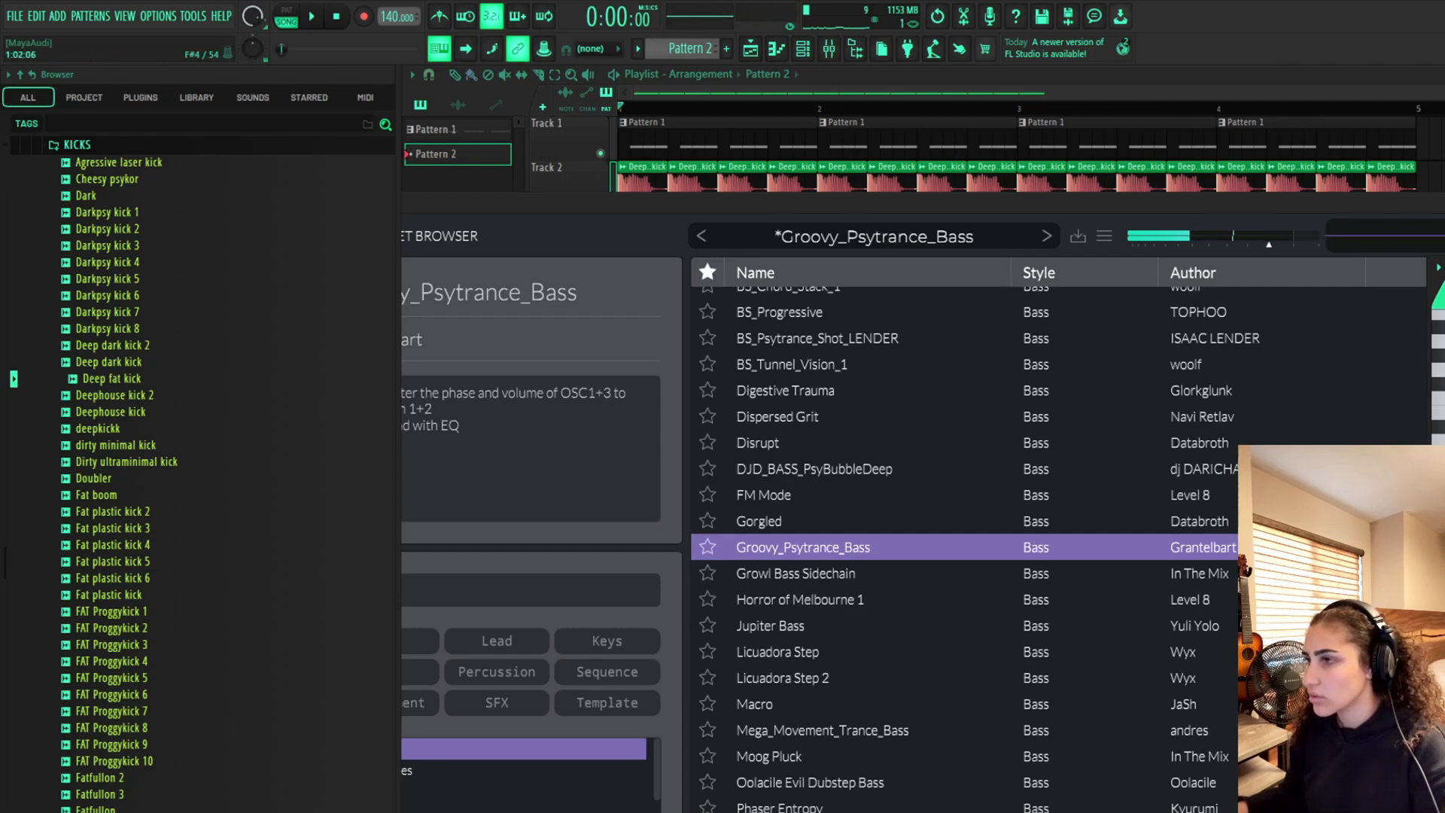
# Write four groups of three F3 notes in Vital #2's piano roll and play the pattern back
pyautogui.scroll(-2, 1439, 376)
pyautogui.click(1441, 376)
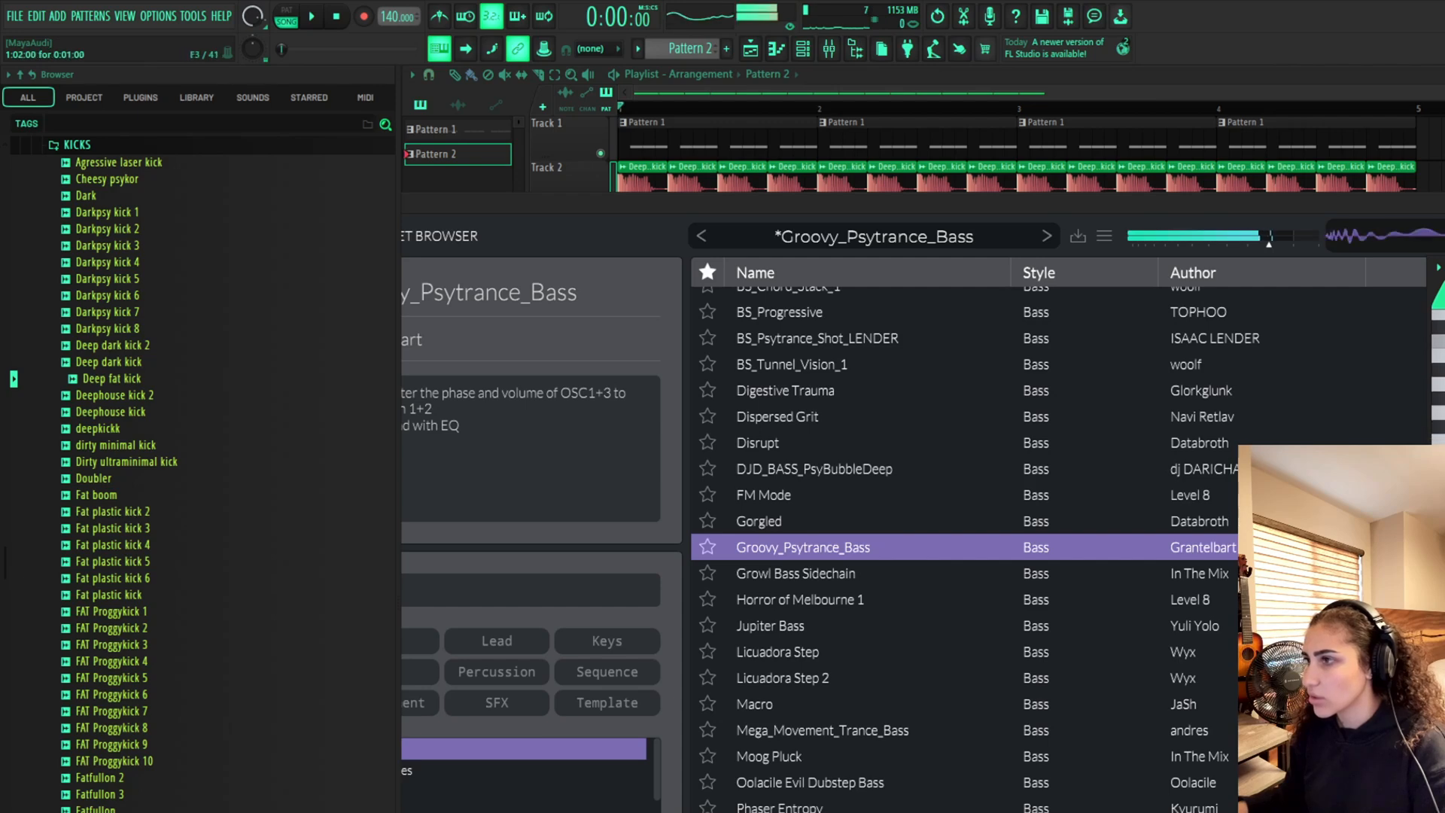
pyautogui.click(1442, 376)
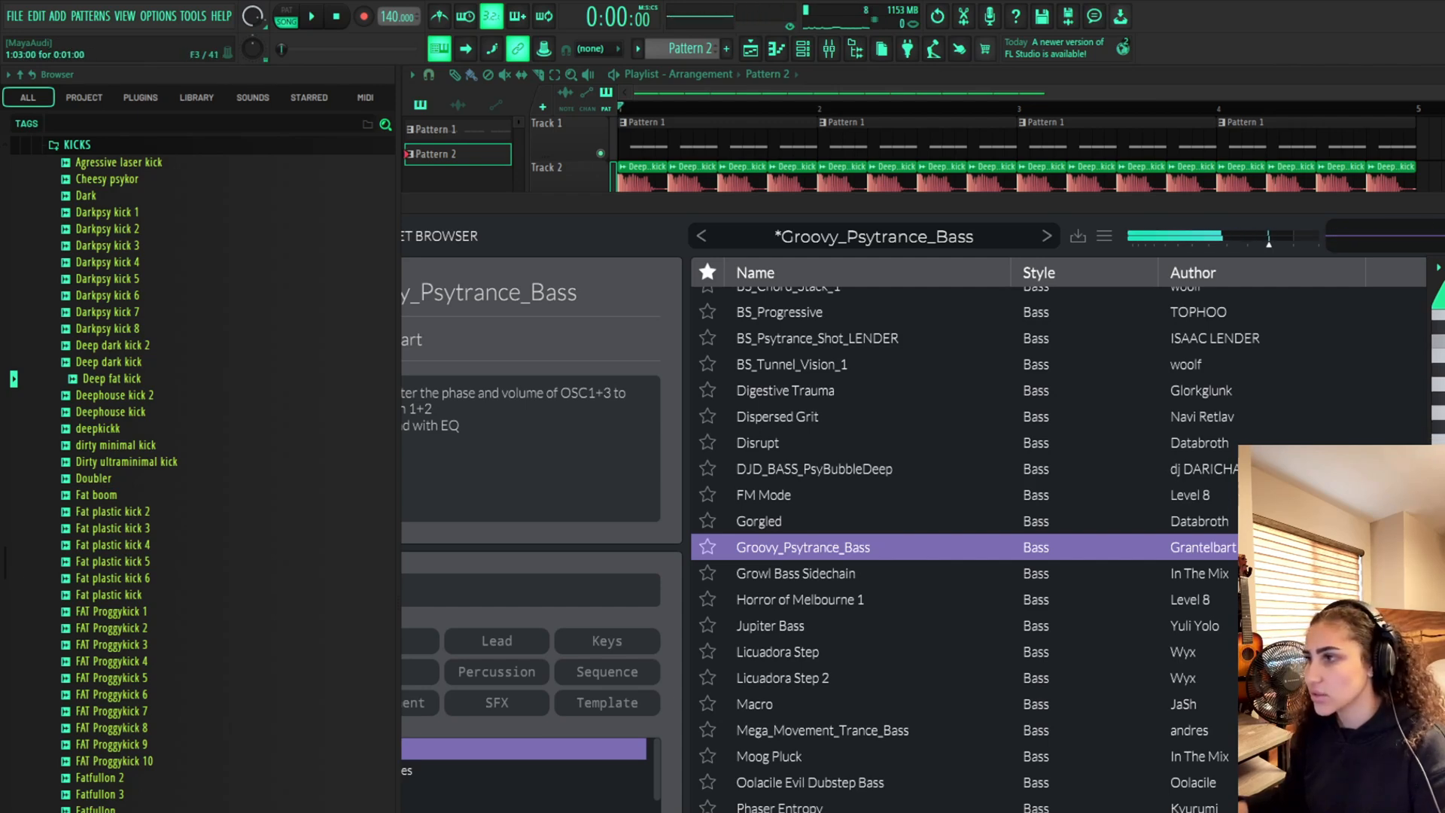
pyautogui.moveTo(1434, 213); pyautogui.dragTo(1089, 215)
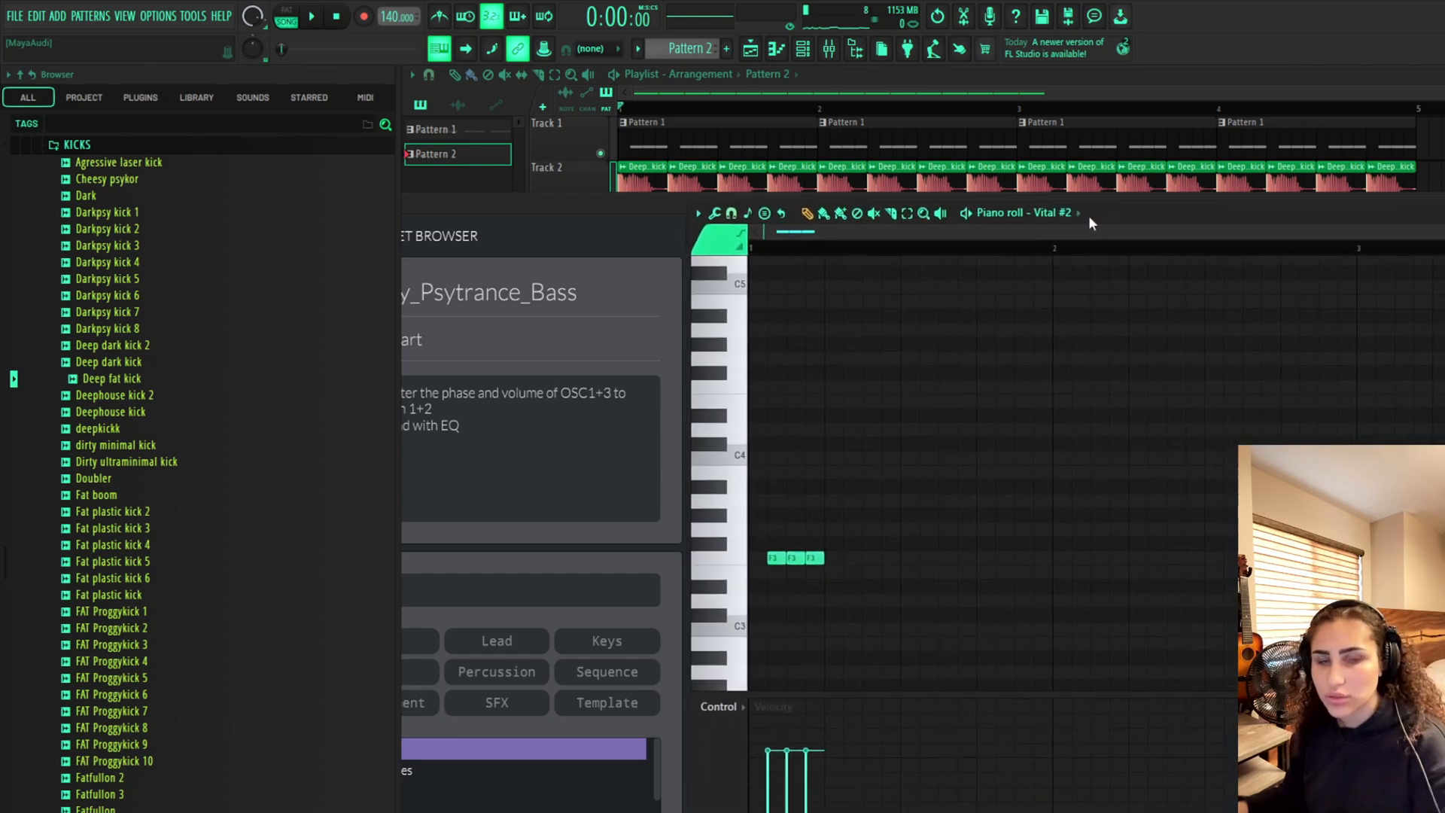
pyautogui.click(850, 558)
pyautogui.click(870, 557)
pyautogui.click(888, 558)
pyautogui.click(945, 558)
pyautogui.click(928, 561)
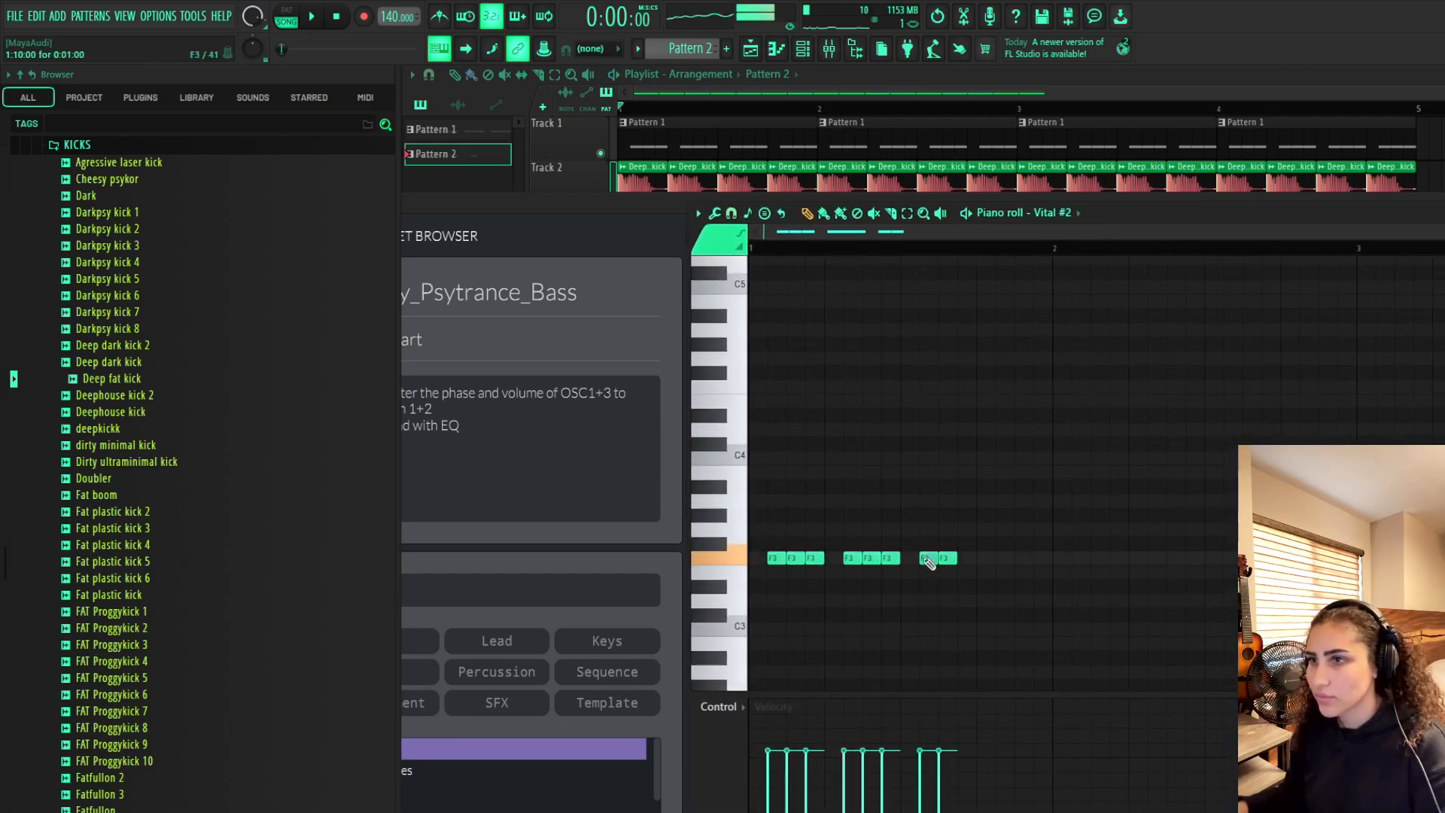
pyautogui.click(965, 558)
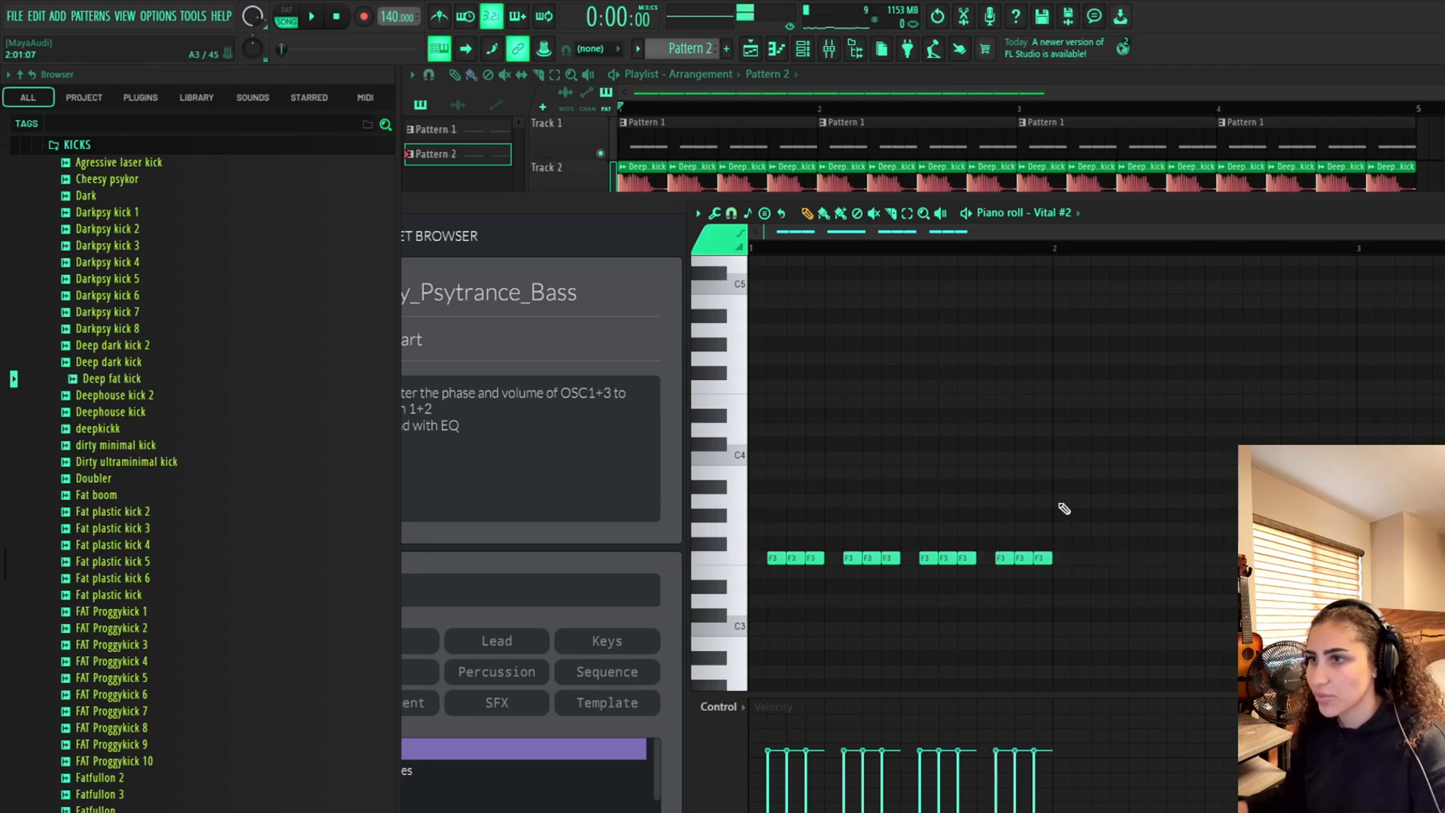
pyautogui.click(291, 12)
pyautogui.press('space')
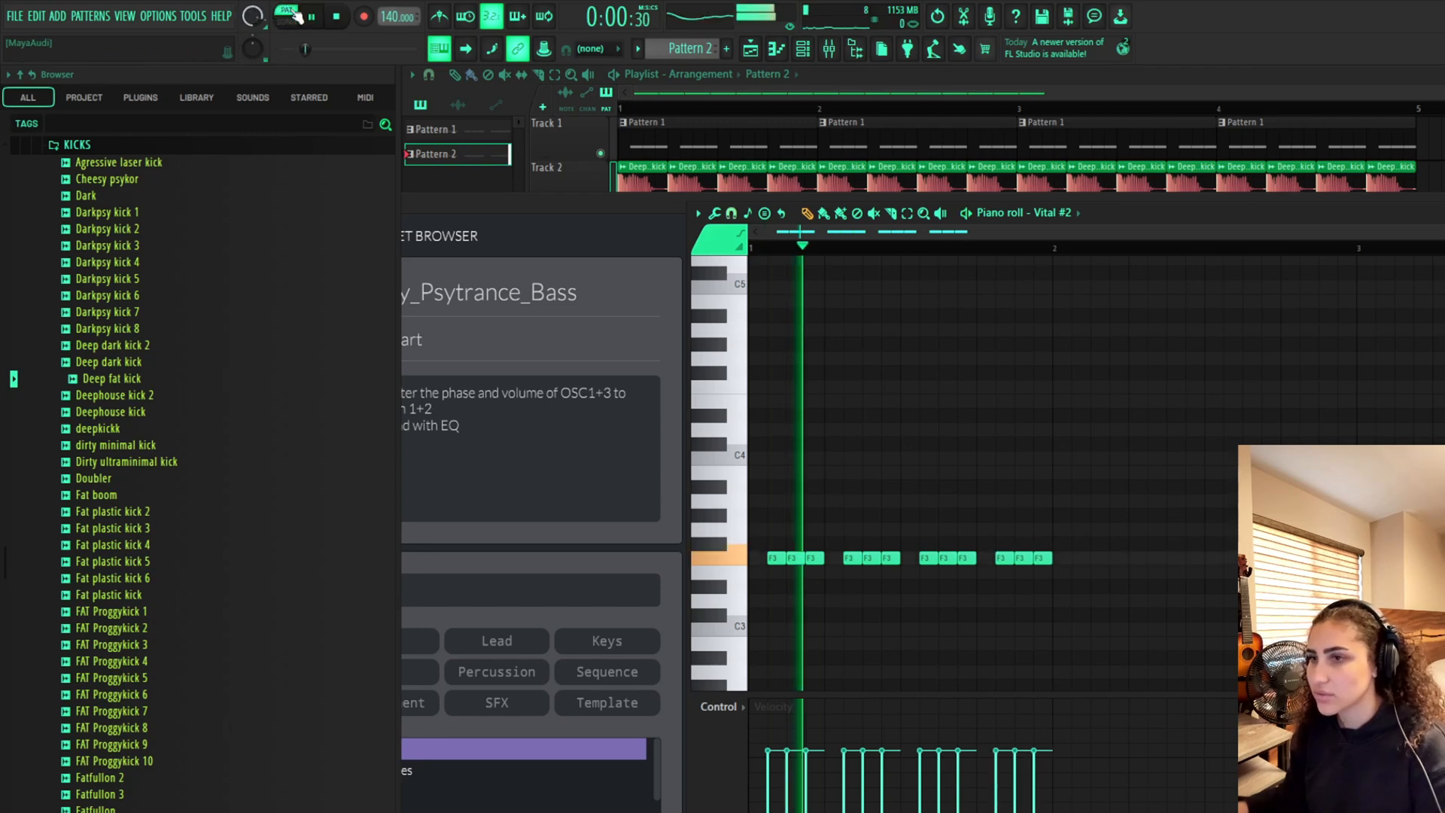
# Place Pattern 2 on Track 3 of the playlist, starting at bar 1
pyautogui.click(604, 169)
pyautogui.click(669, 218)
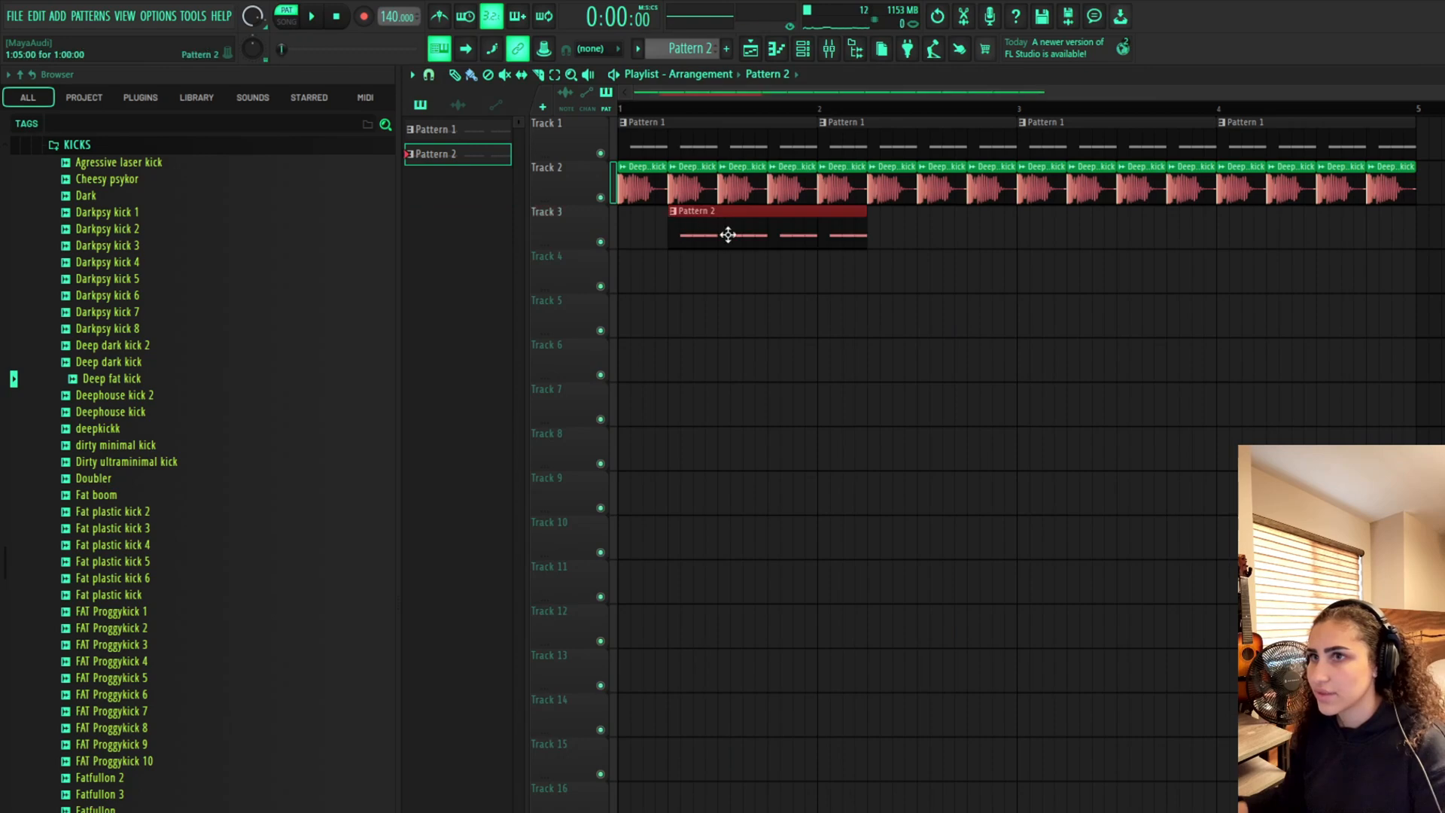
pyautogui.moveTo(729, 234); pyautogui.dragTo(674, 229)
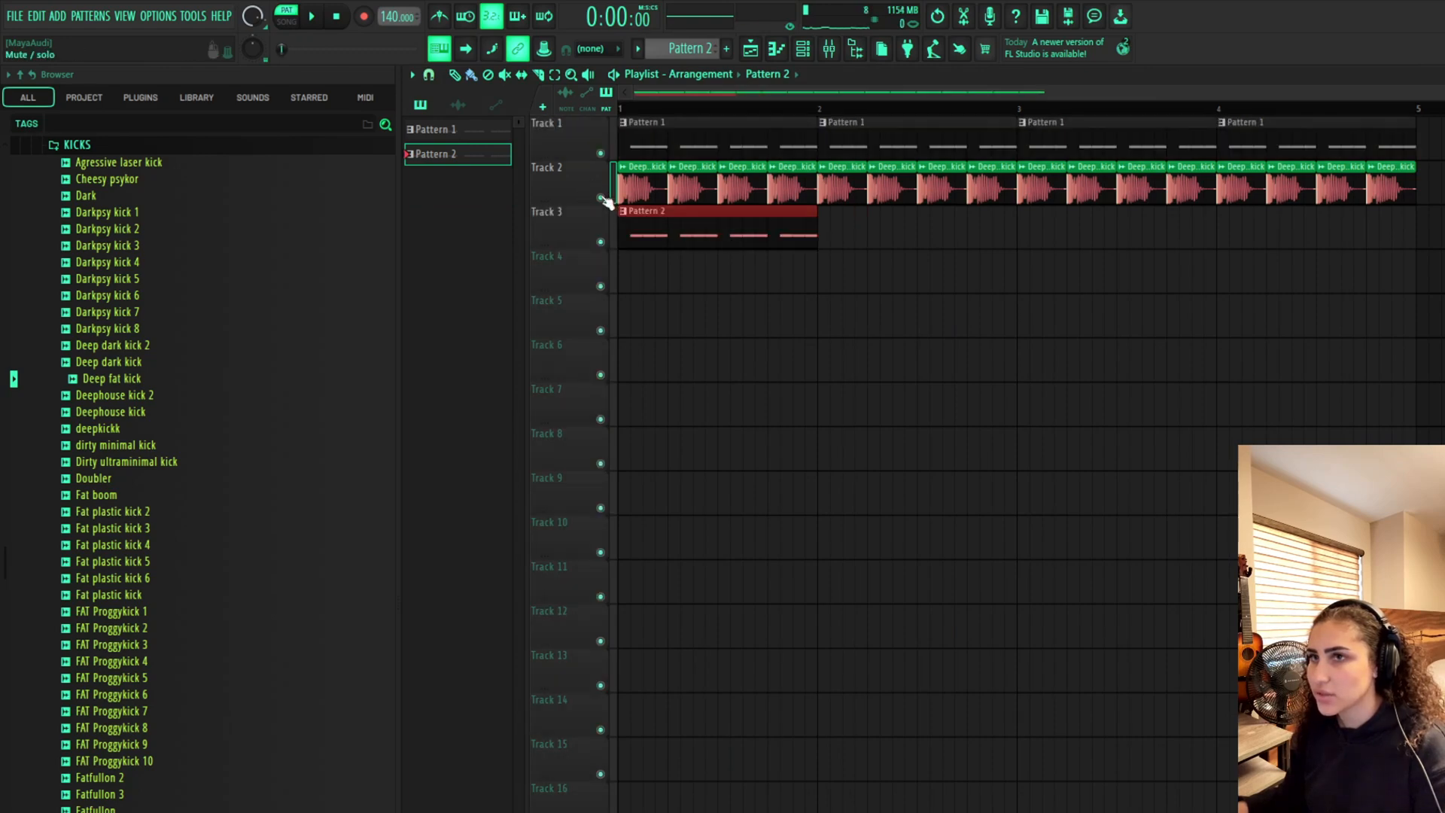
# Play the arrangement in song mode, muting and unmuting the kick and bass tracks to compare them
pyautogui.click(602, 198)
pyautogui.click(288, 19)
pyautogui.press('space')
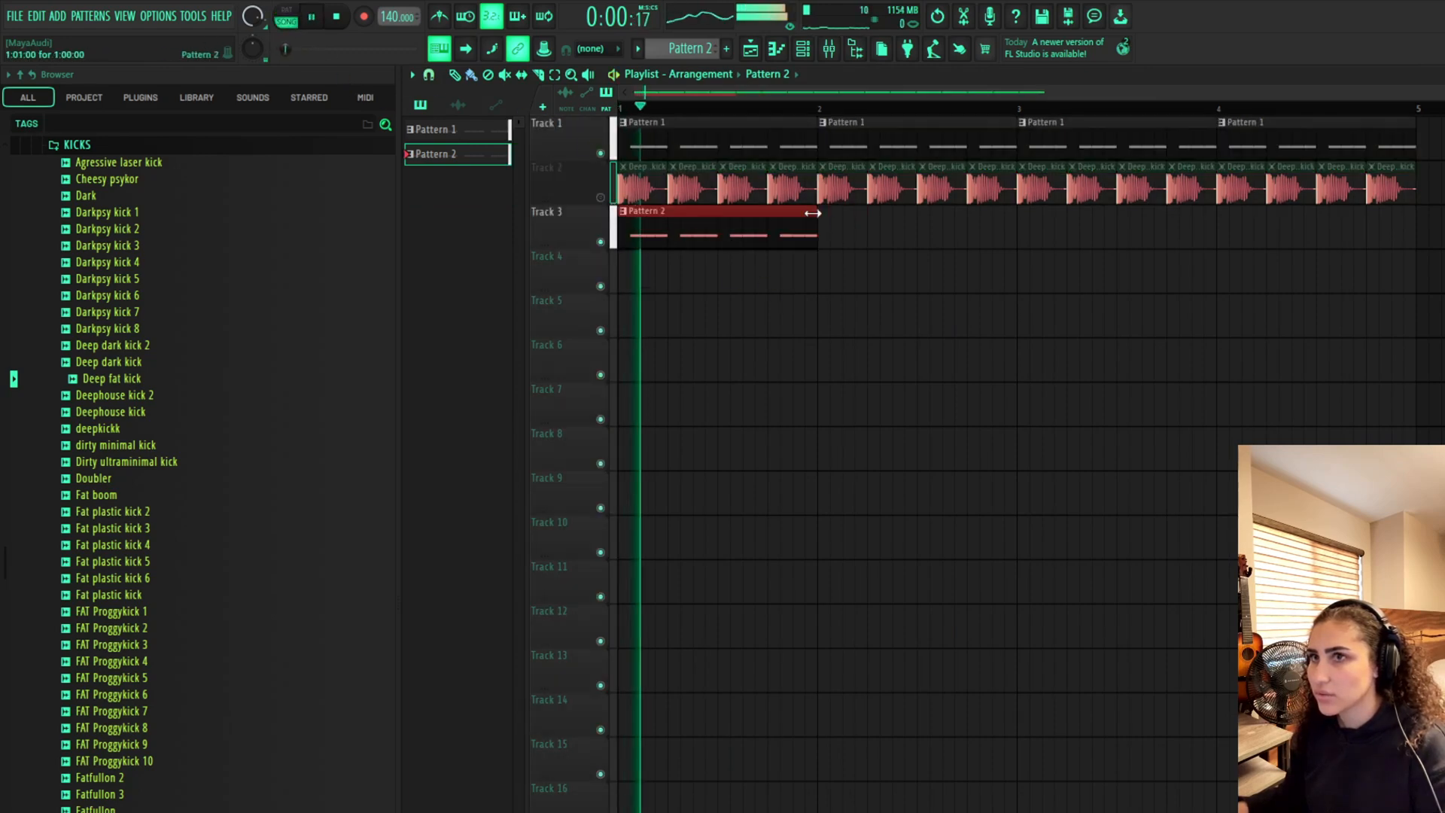
pyautogui.press('space')
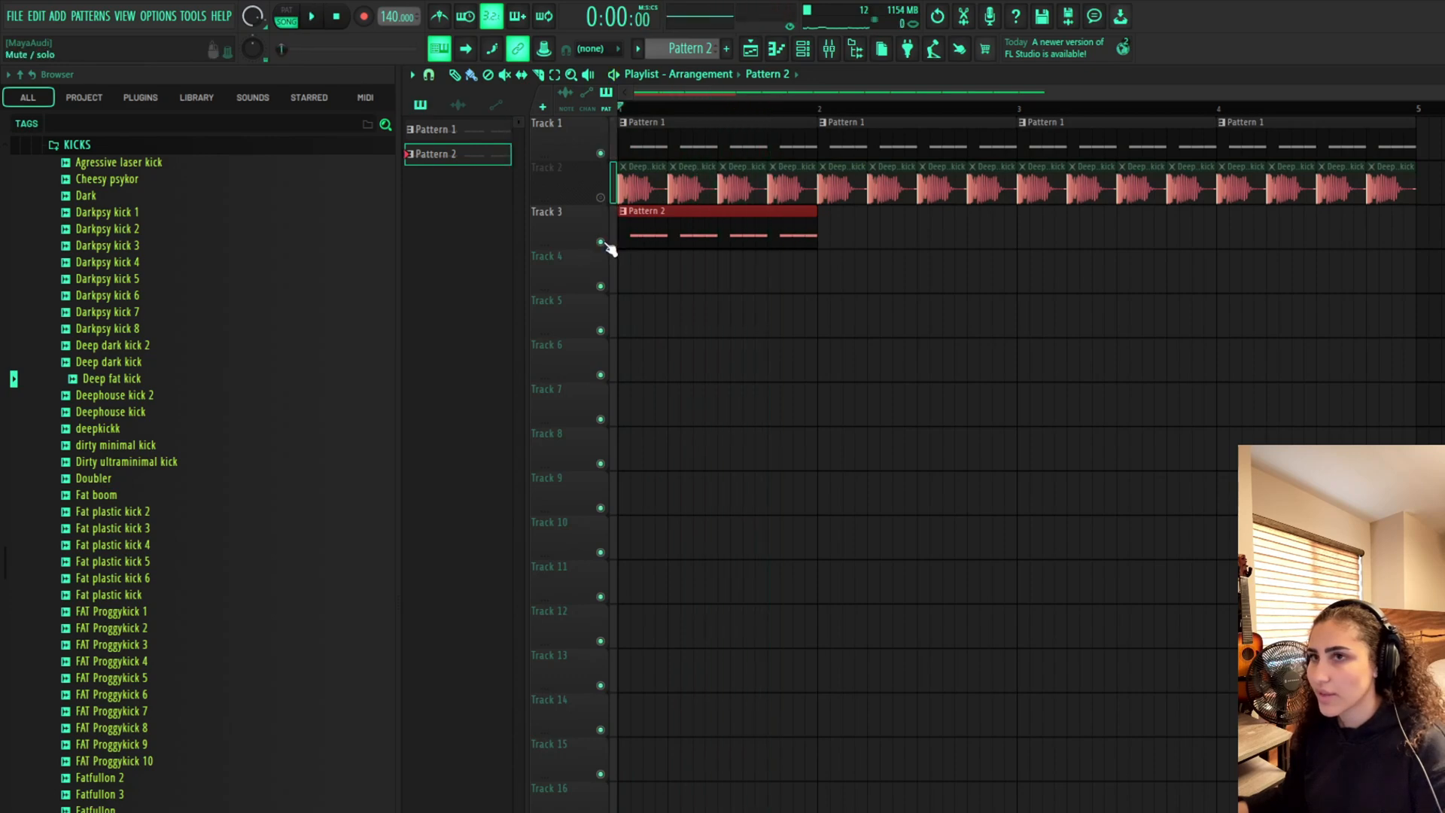
pyautogui.click(602, 242)
pyautogui.press('space')
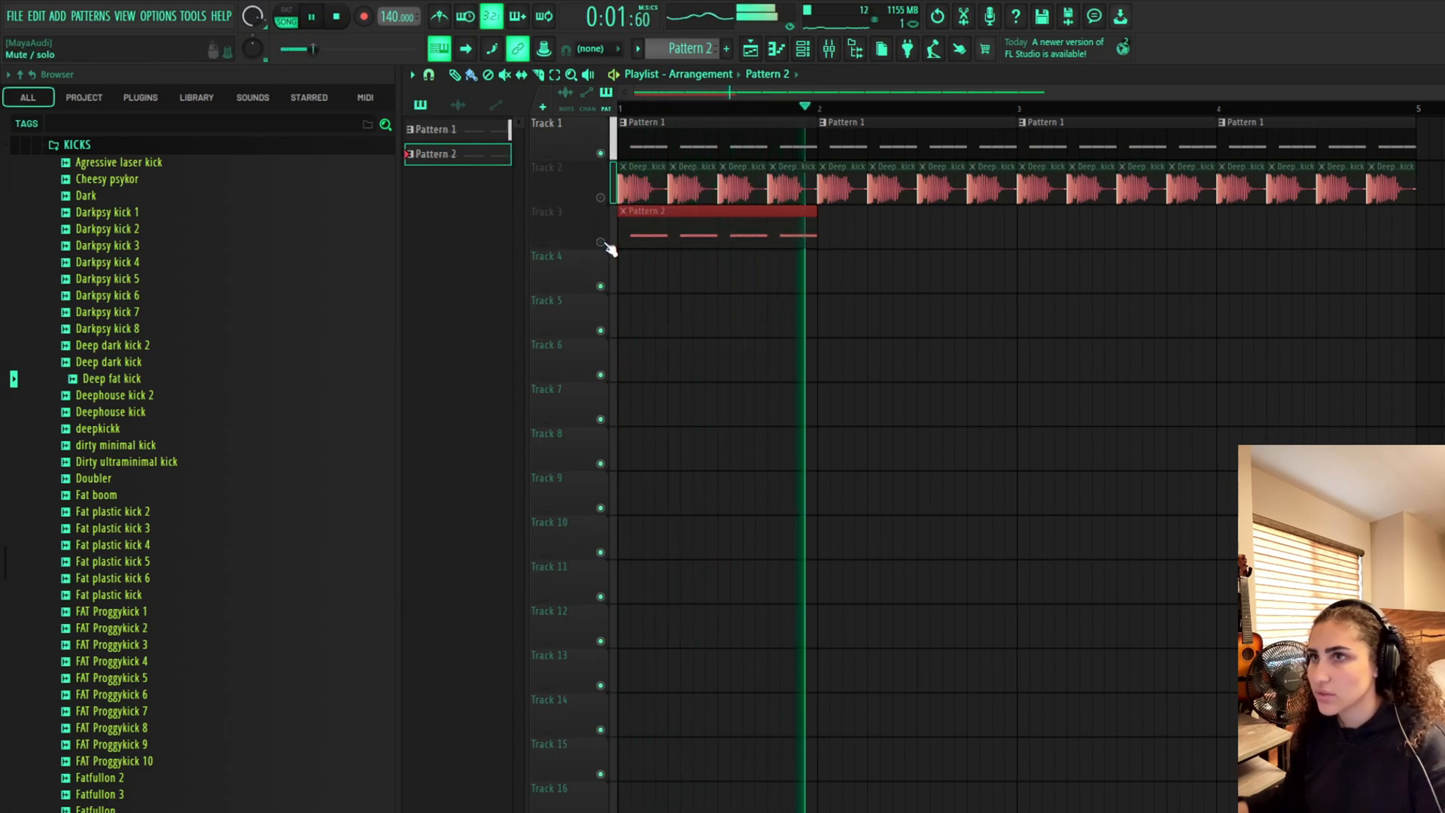
pyautogui.press('space')
pyautogui.click(606, 242)
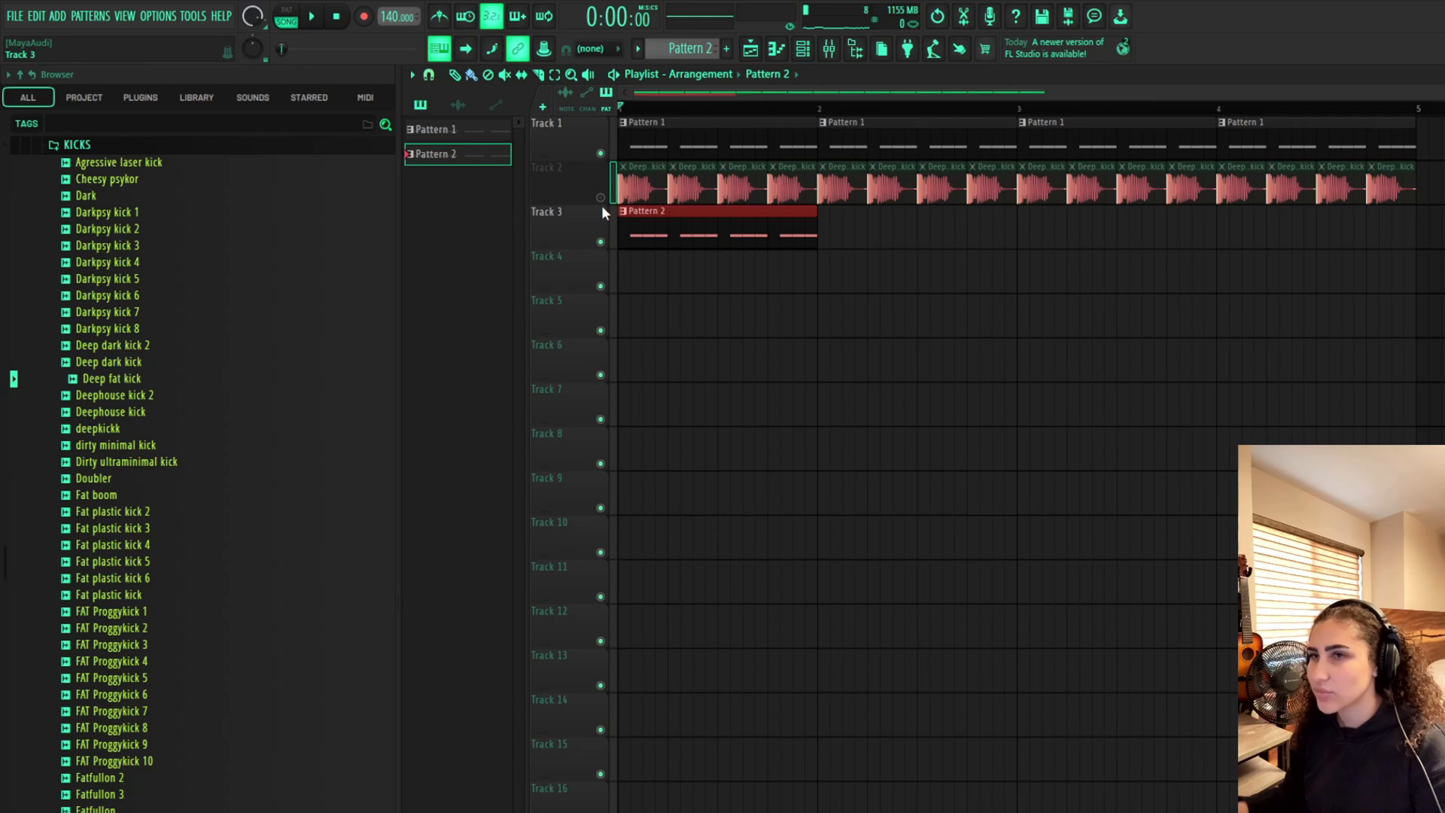
pyautogui.press('space')
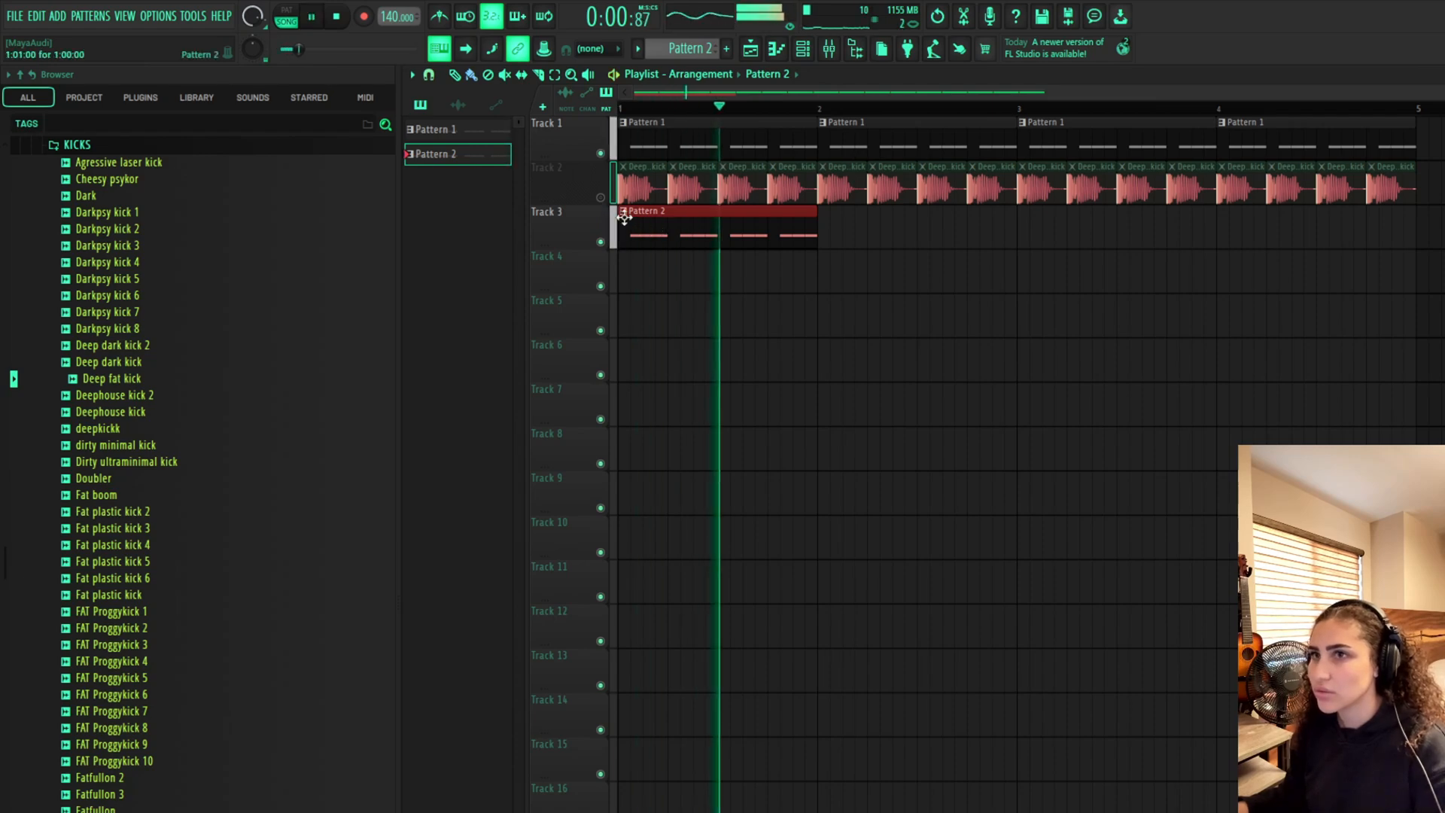
pyautogui.press('space')
# Repeat Pattern 2 along Track 3 up to bar 5 and play the arrangement
pyautogui.click(600, 198)
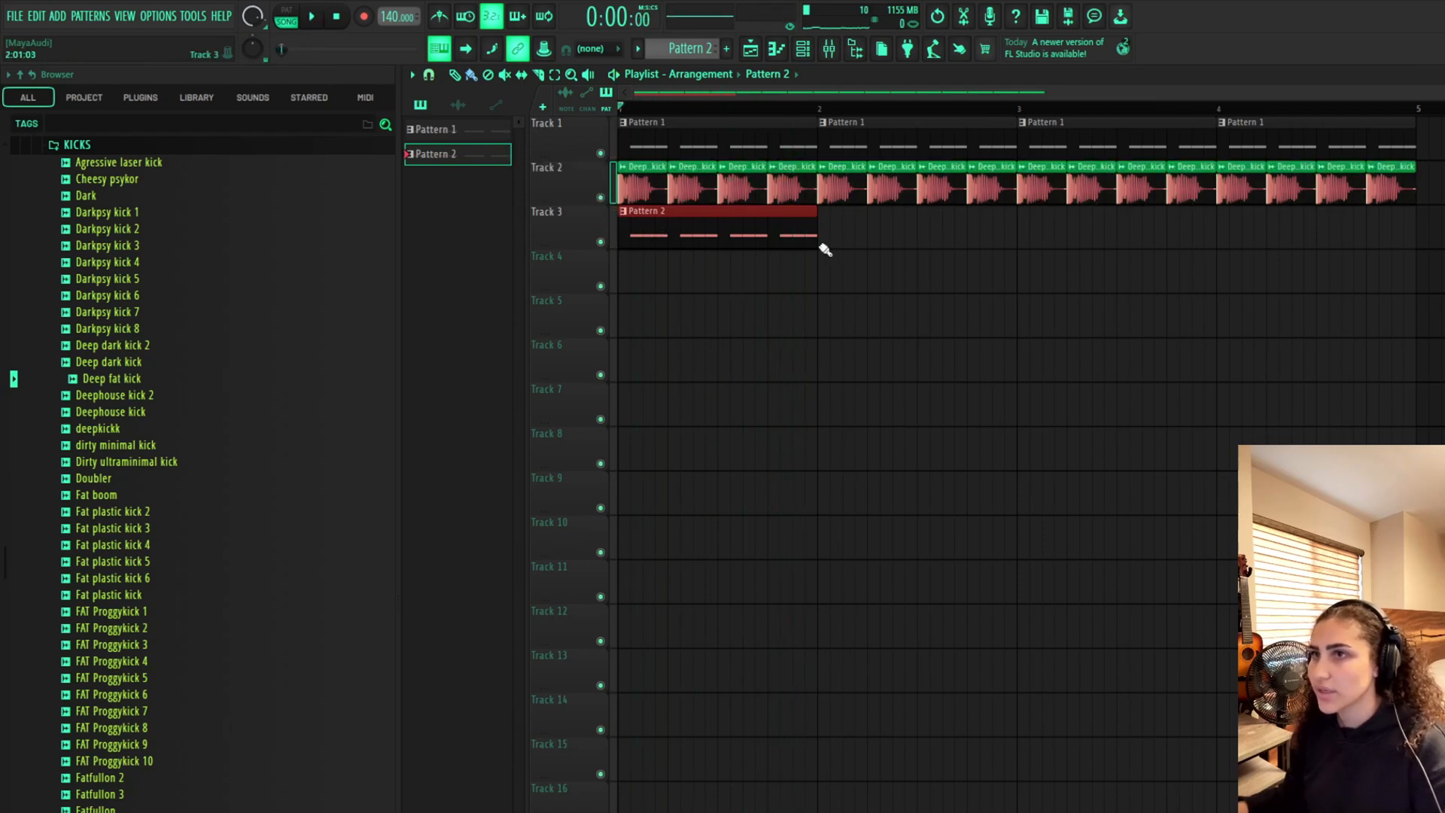
pyautogui.moveTo(824, 249); pyautogui.dragTo(1401, 251)
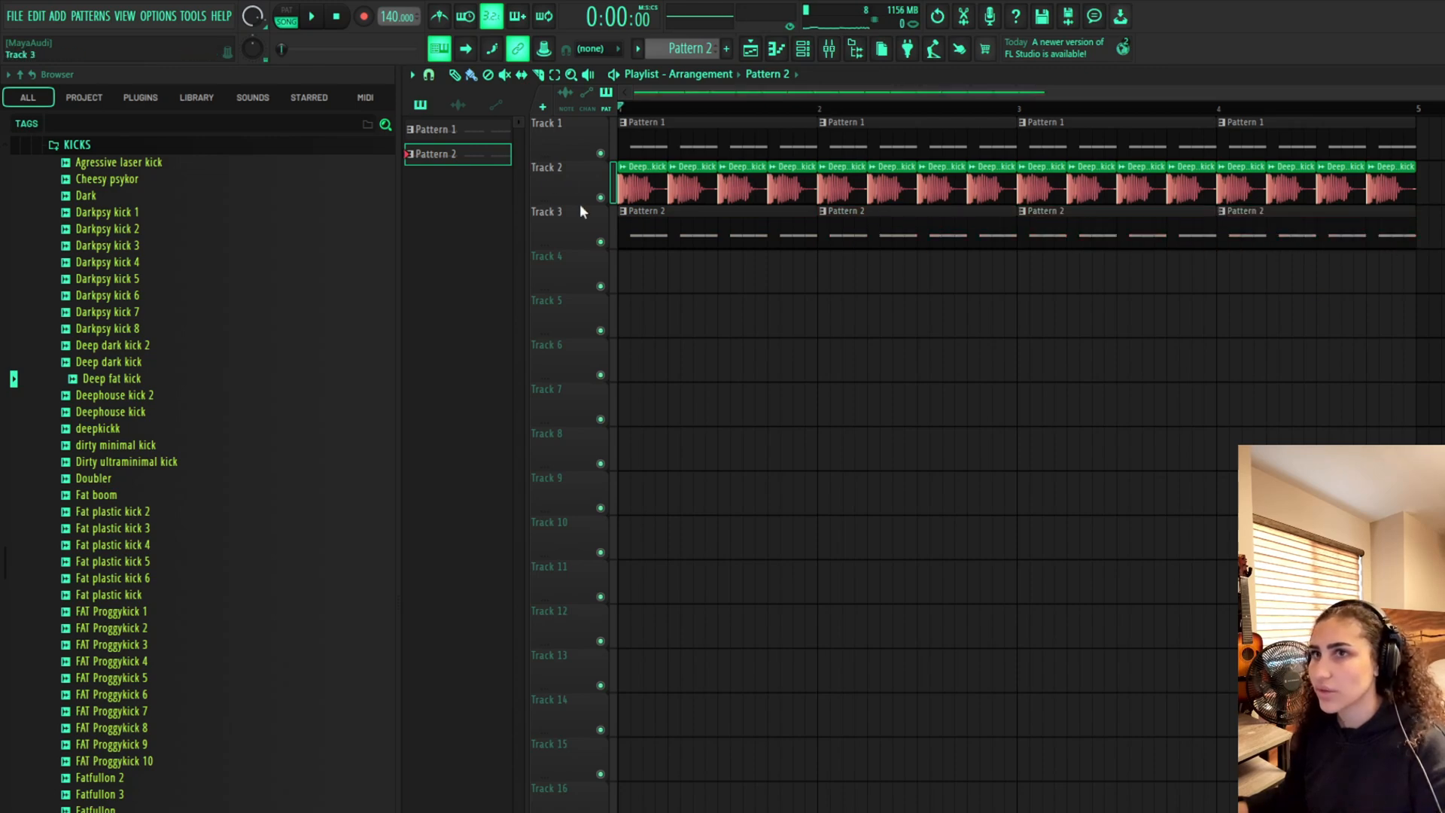
pyautogui.press('space')
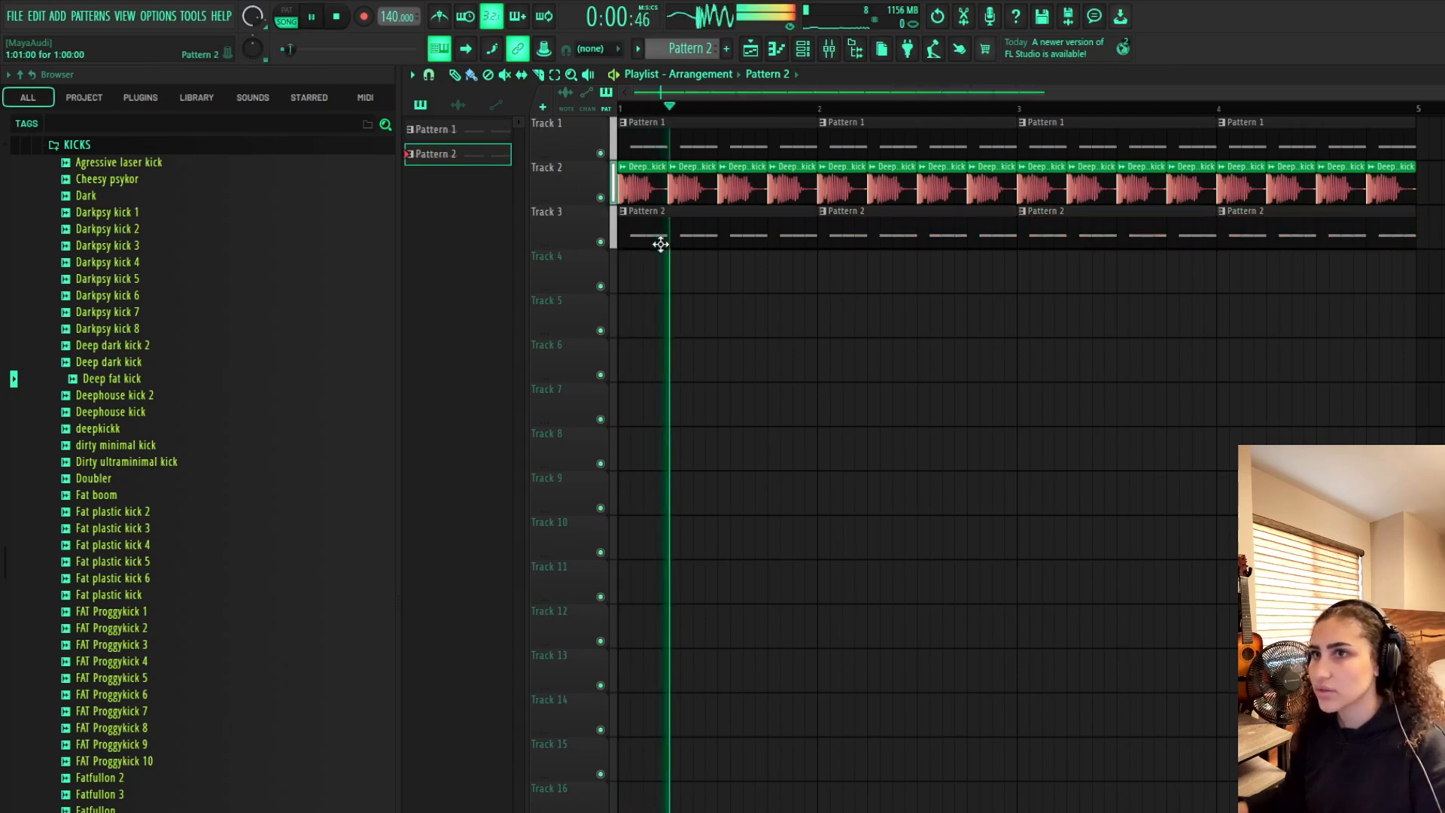
# Open the mixer and the kick's Parametric EQ 2 on Insert 2, lowering the low shelf to about 35 Hz, -5.6 dB
pyautogui.click(828, 48)
pyautogui.click(802, 49)
pyautogui.press('space')
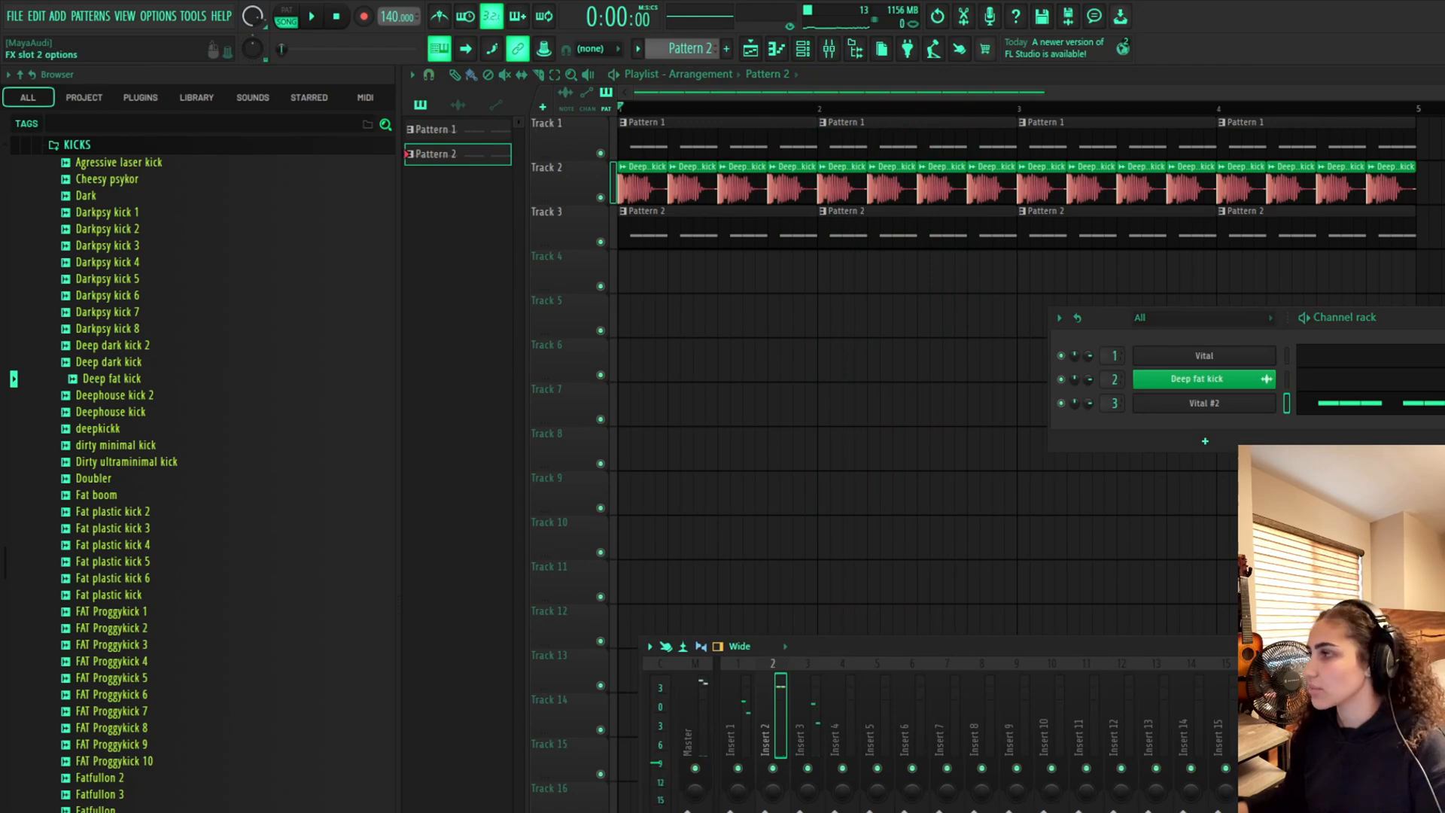
pyautogui.click(1354, 696)
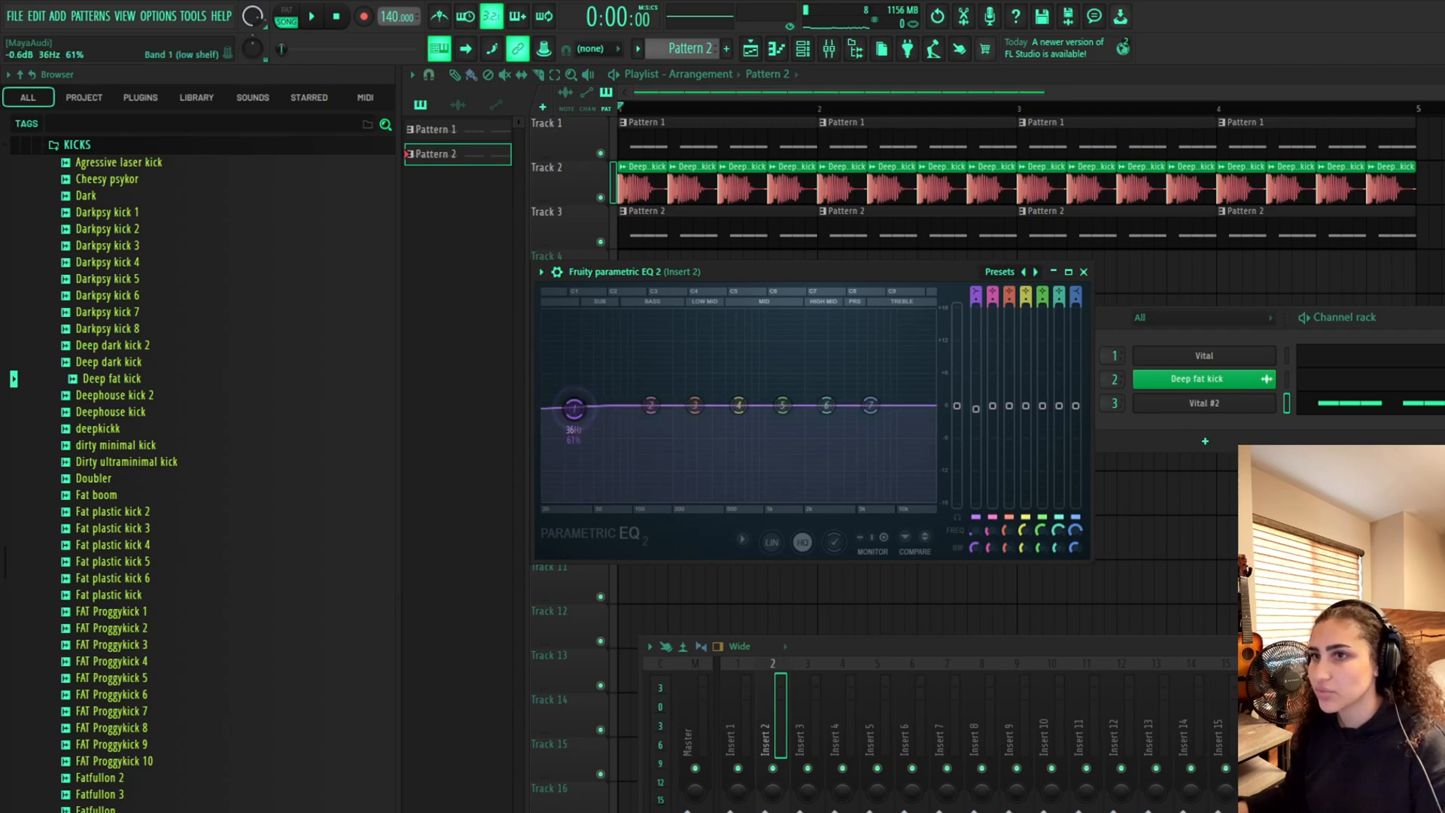
pyautogui.press('space')
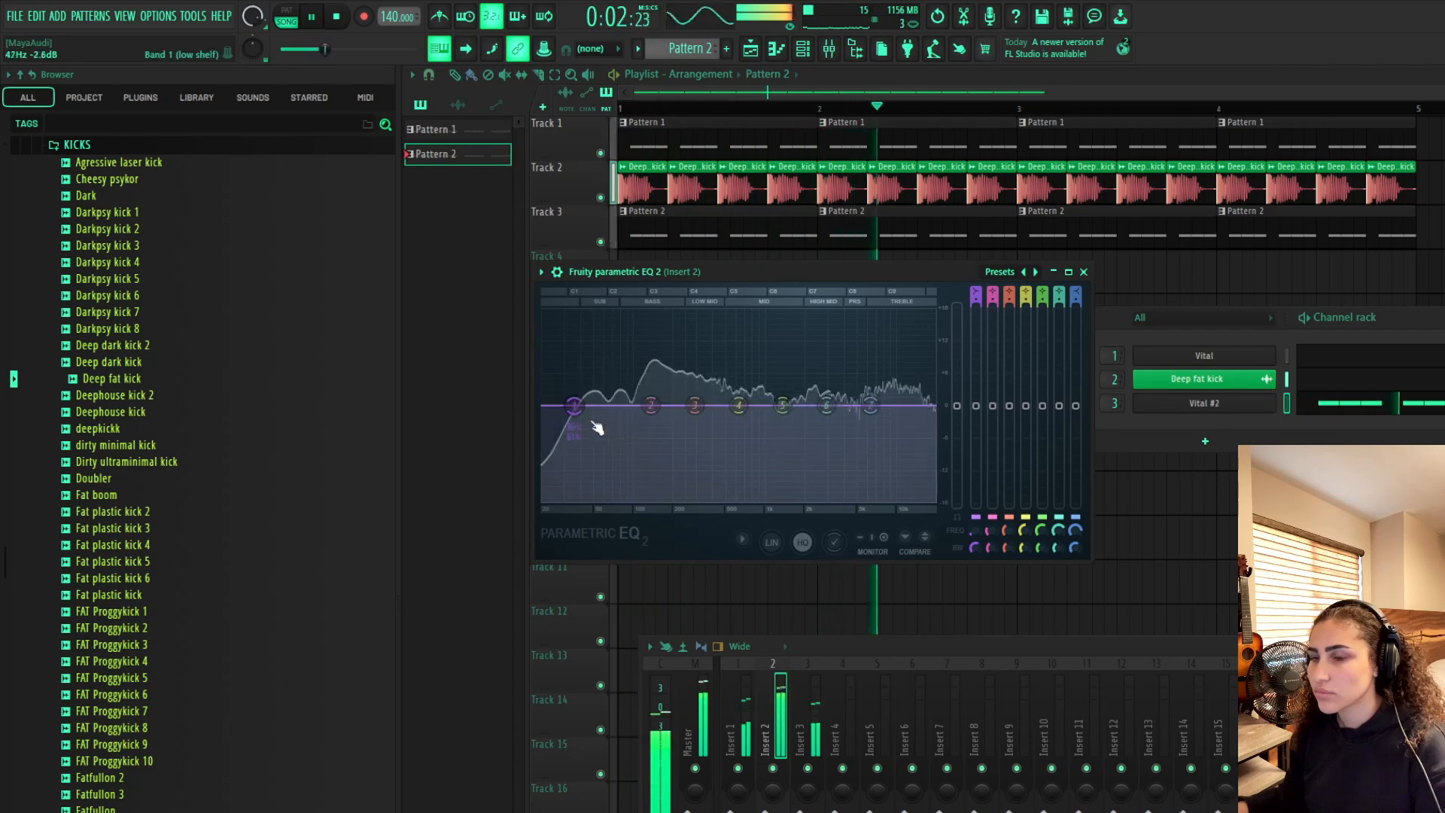
pyautogui.press('space')
pyautogui.moveTo(575, 407); pyautogui.dragTo(574, 426)
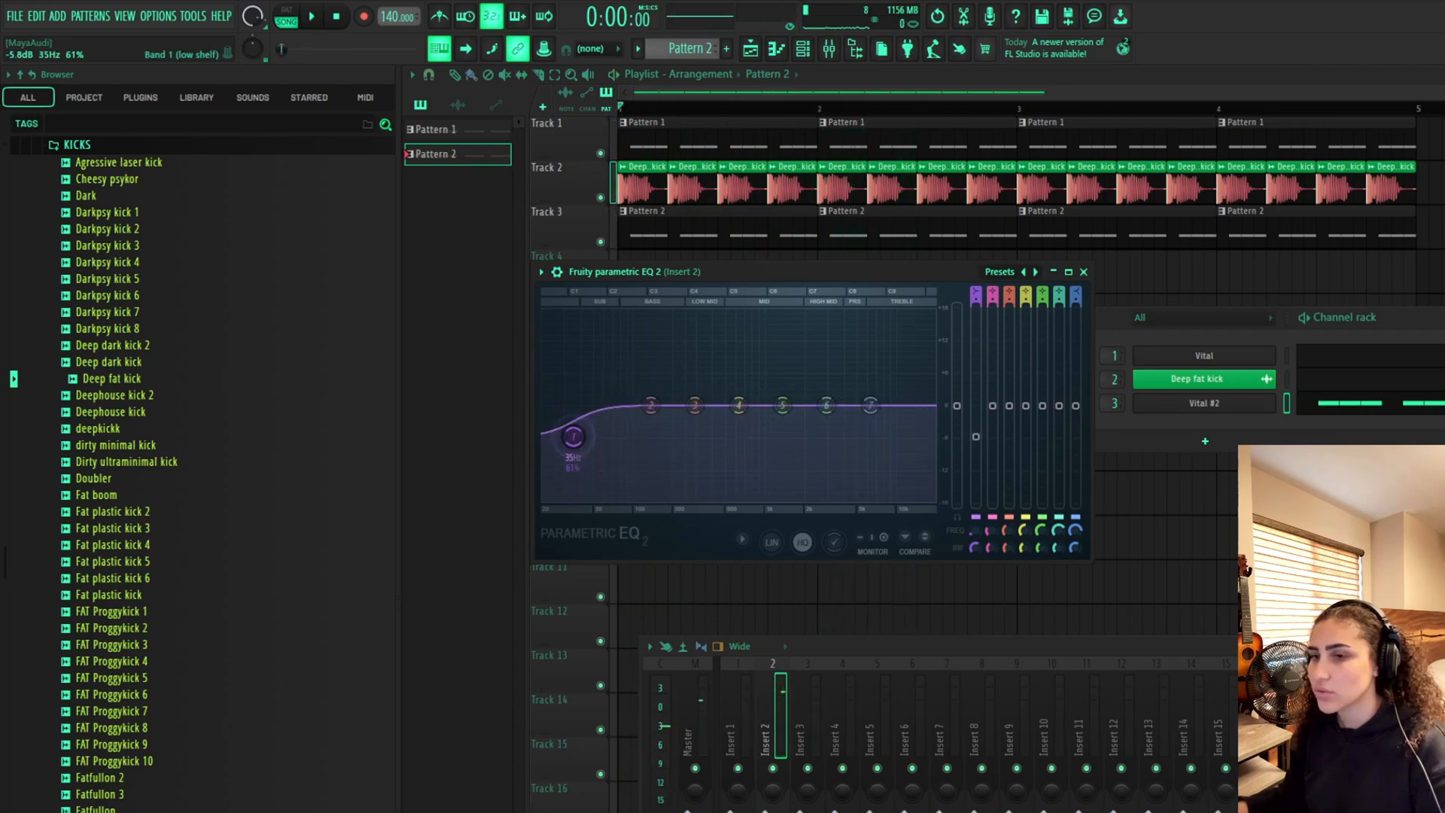
pyautogui.press('space')
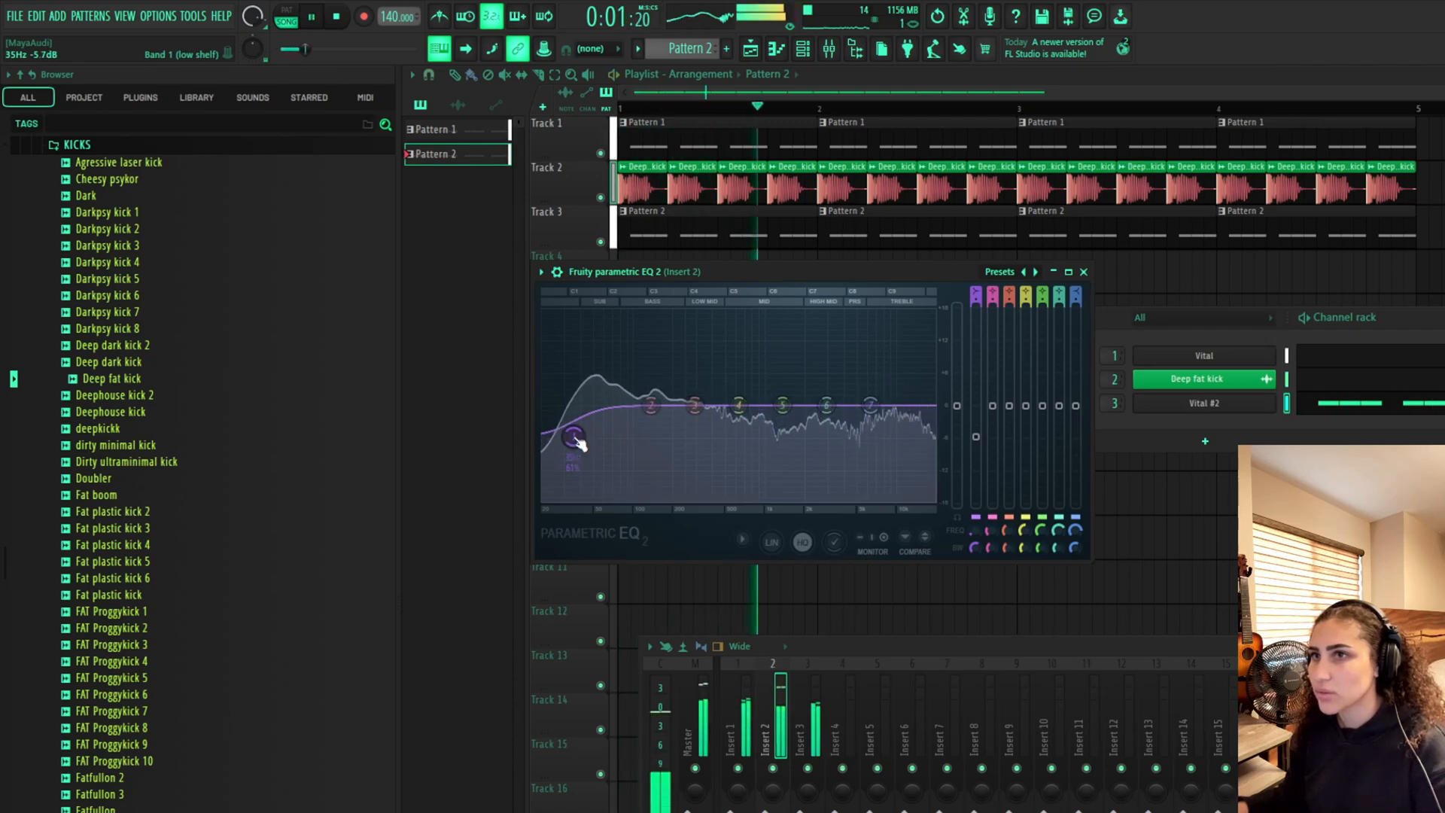
# On Insert 2's EQ, move the high shelf to about 14,897 Hz and cut band 5 to about 1875 Hz, -3.5 dB
pyautogui.moveTo(870, 405); pyautogui.dragTo(920, 406)
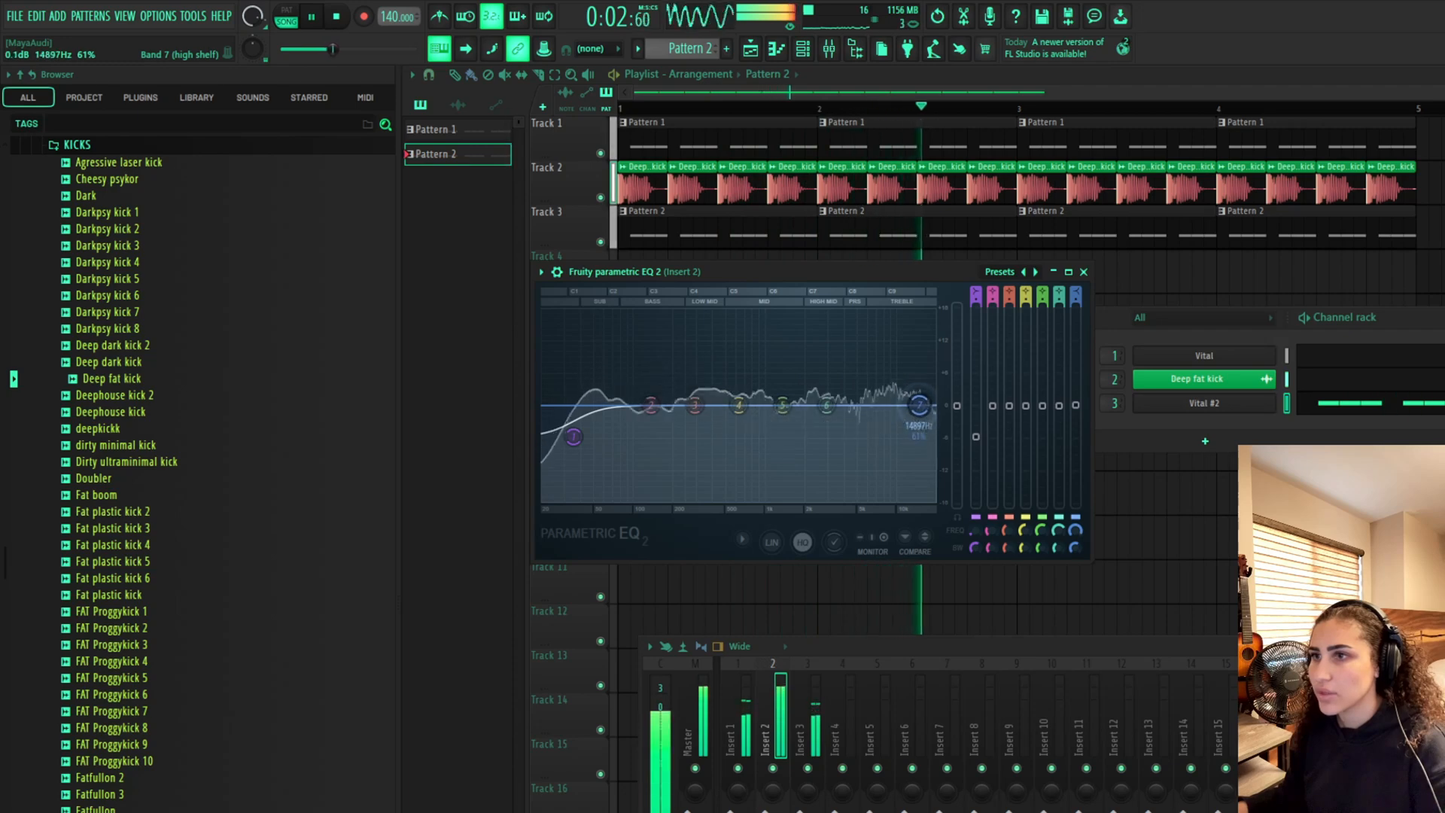
pyautogui.press('space')
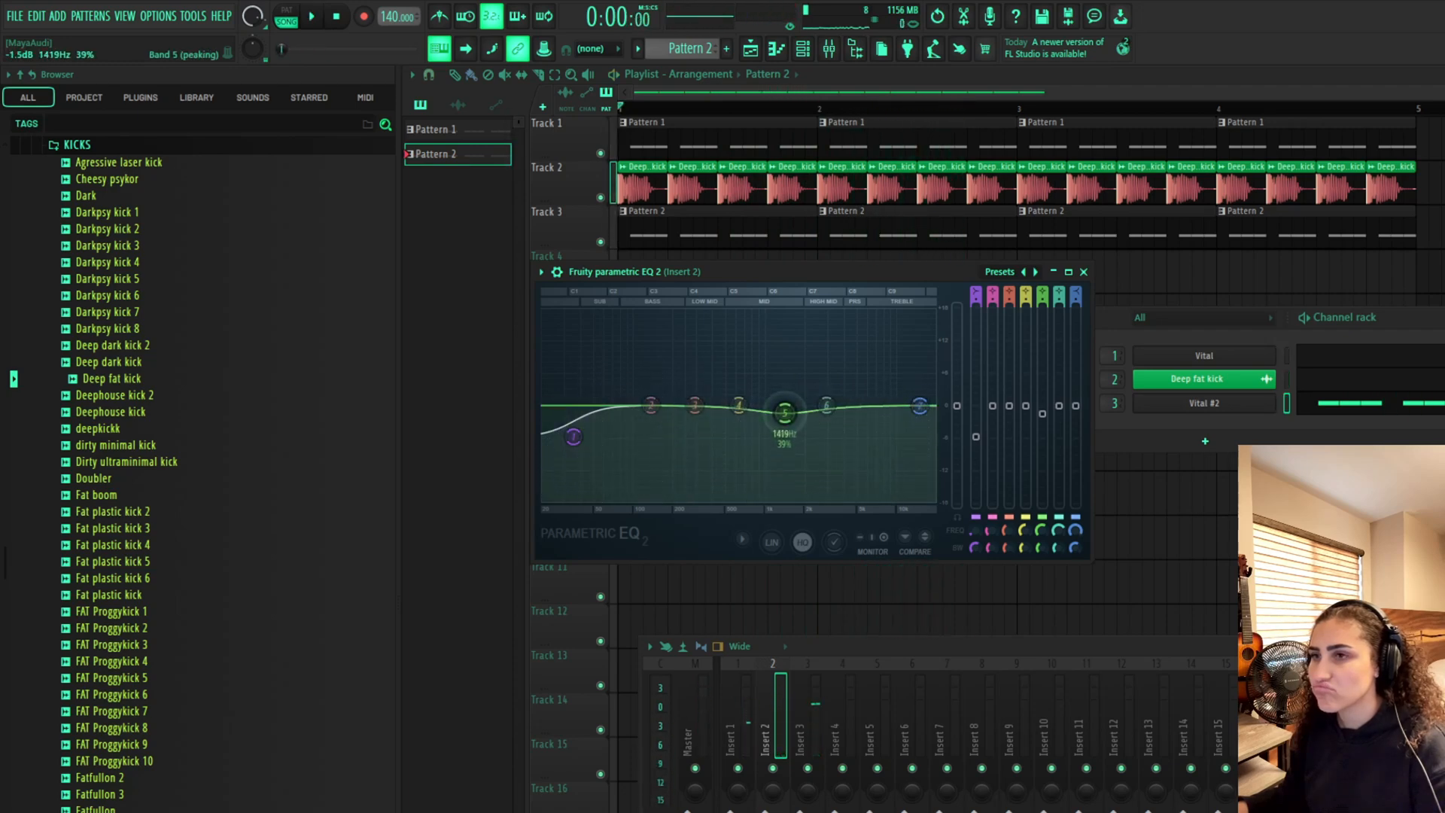
pyautogui.moveTo(782, 406)
pyautogui.mouseDown()
pyautogui.moveTo(740, 407)
pyautogui.moveTo(800, 422)
pyautogui.mouseUp()
pyautogui.press('space')
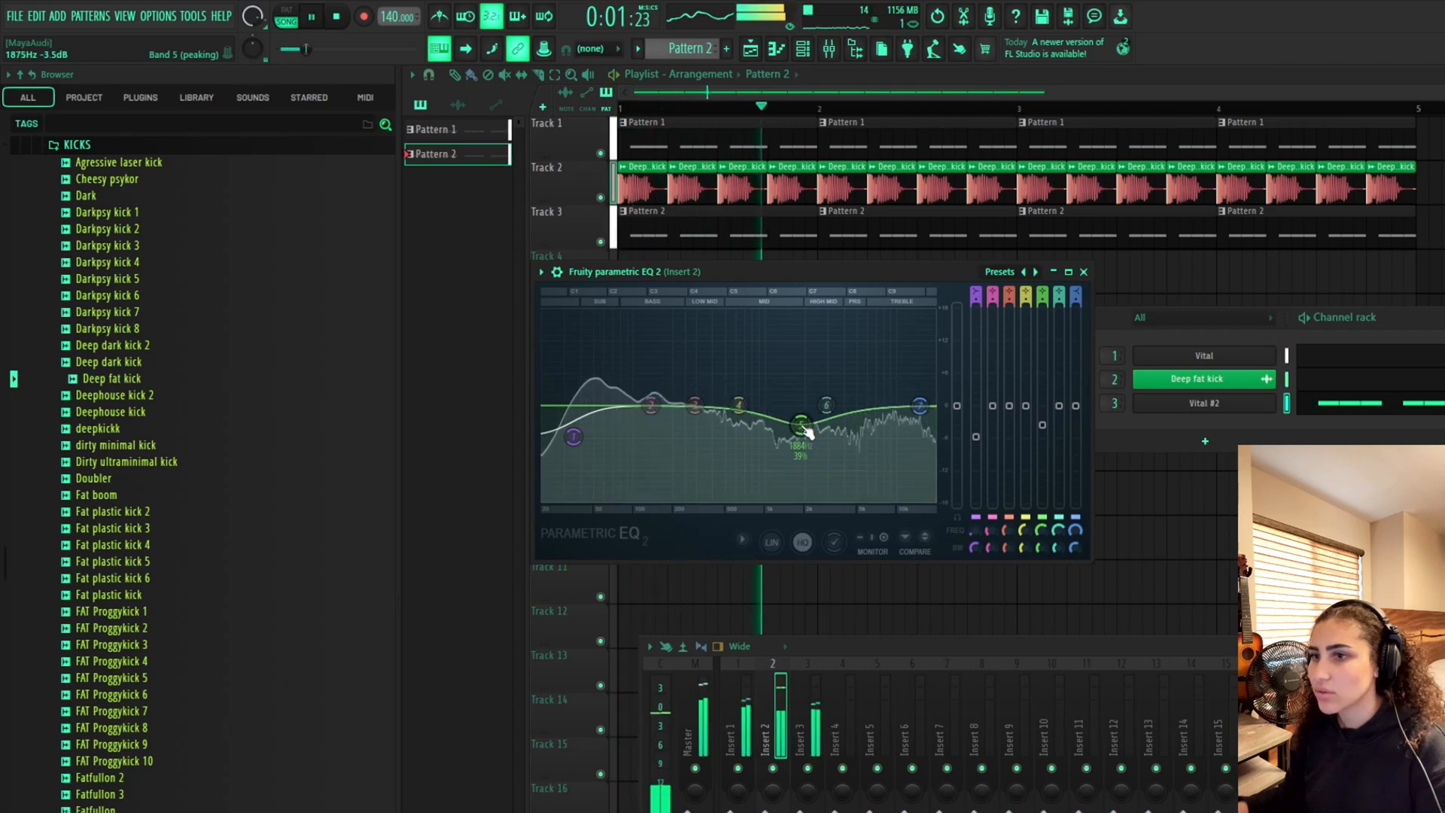
pyautogui.press('space')
# Open the Parametric EQ 2 on Insert 3 and play the track to view its spectrum
pyautogui.click(828, 745)
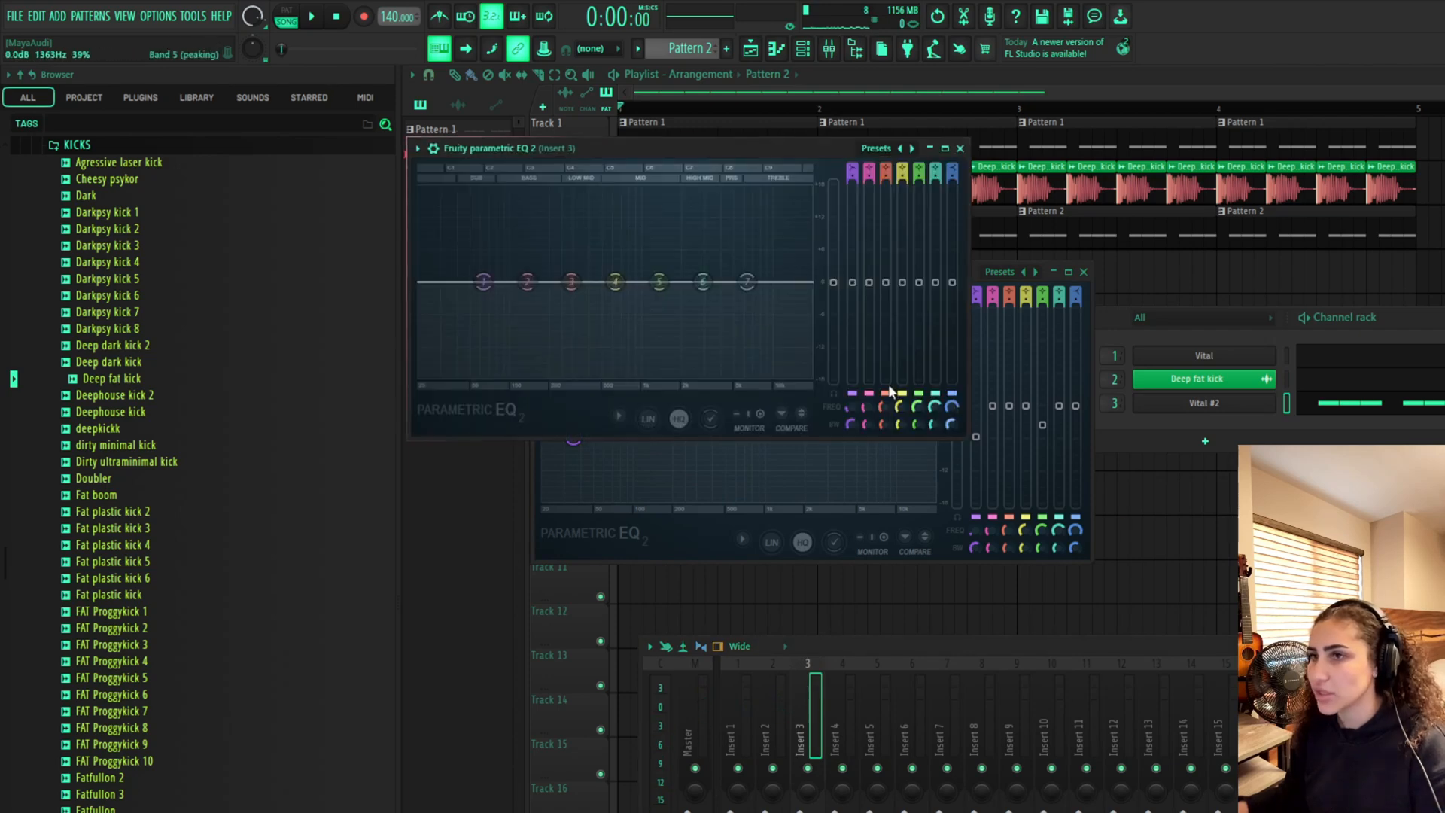
pyautogui.moveTo(724, 152); pyautogui.dragTo(1038, 372)
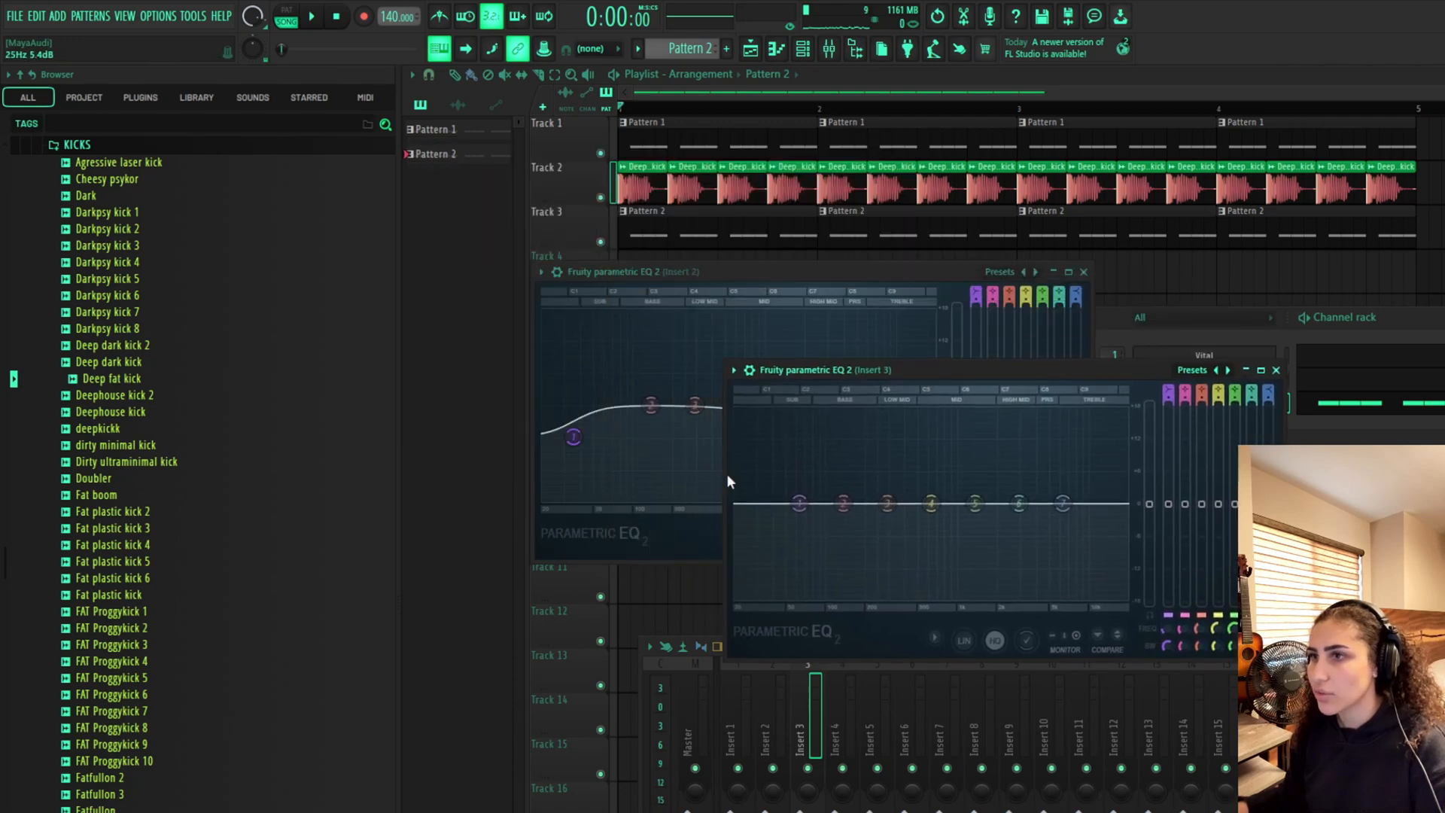
pyautogui.press('space')
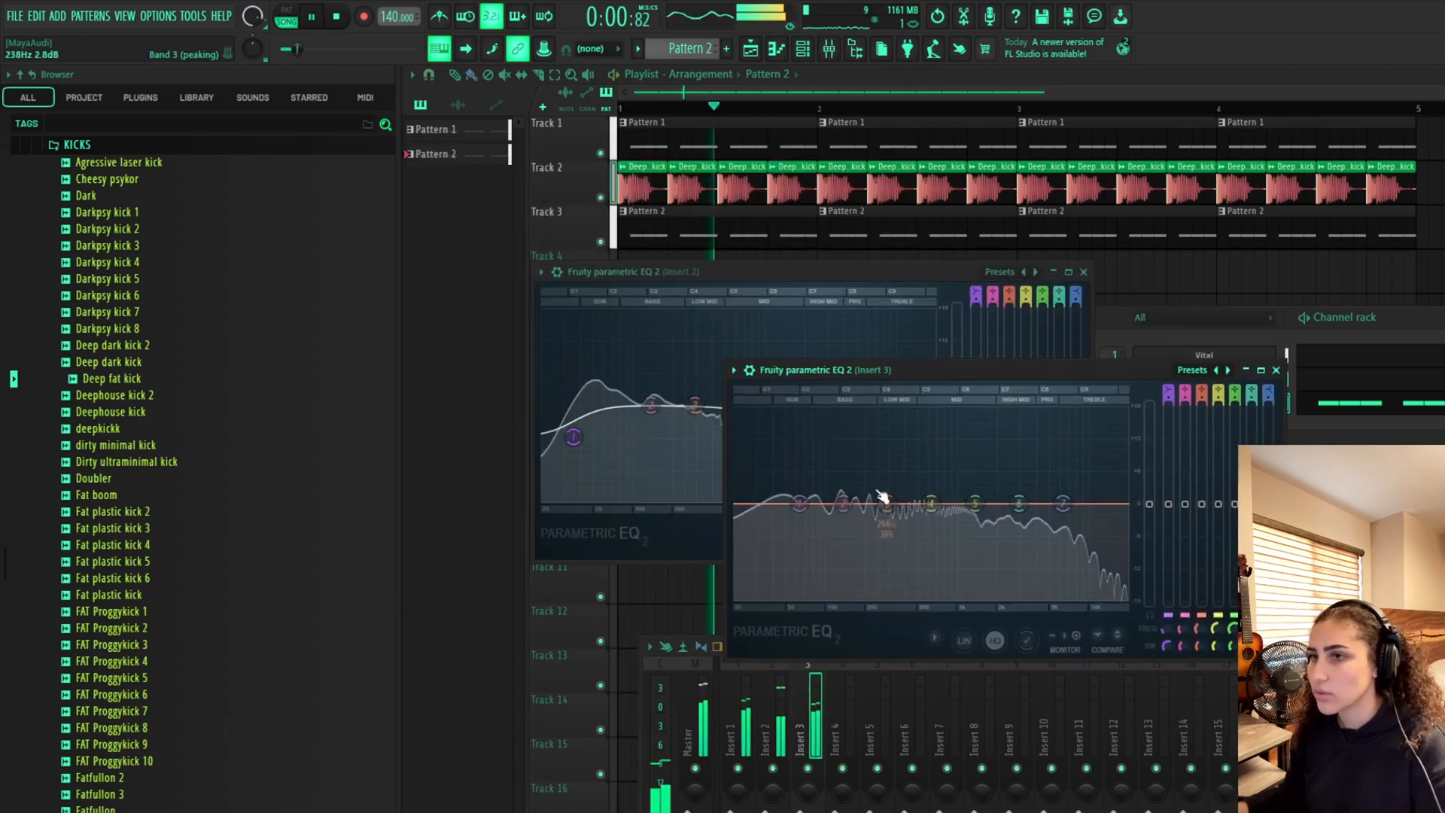
pyautogui.press('space')
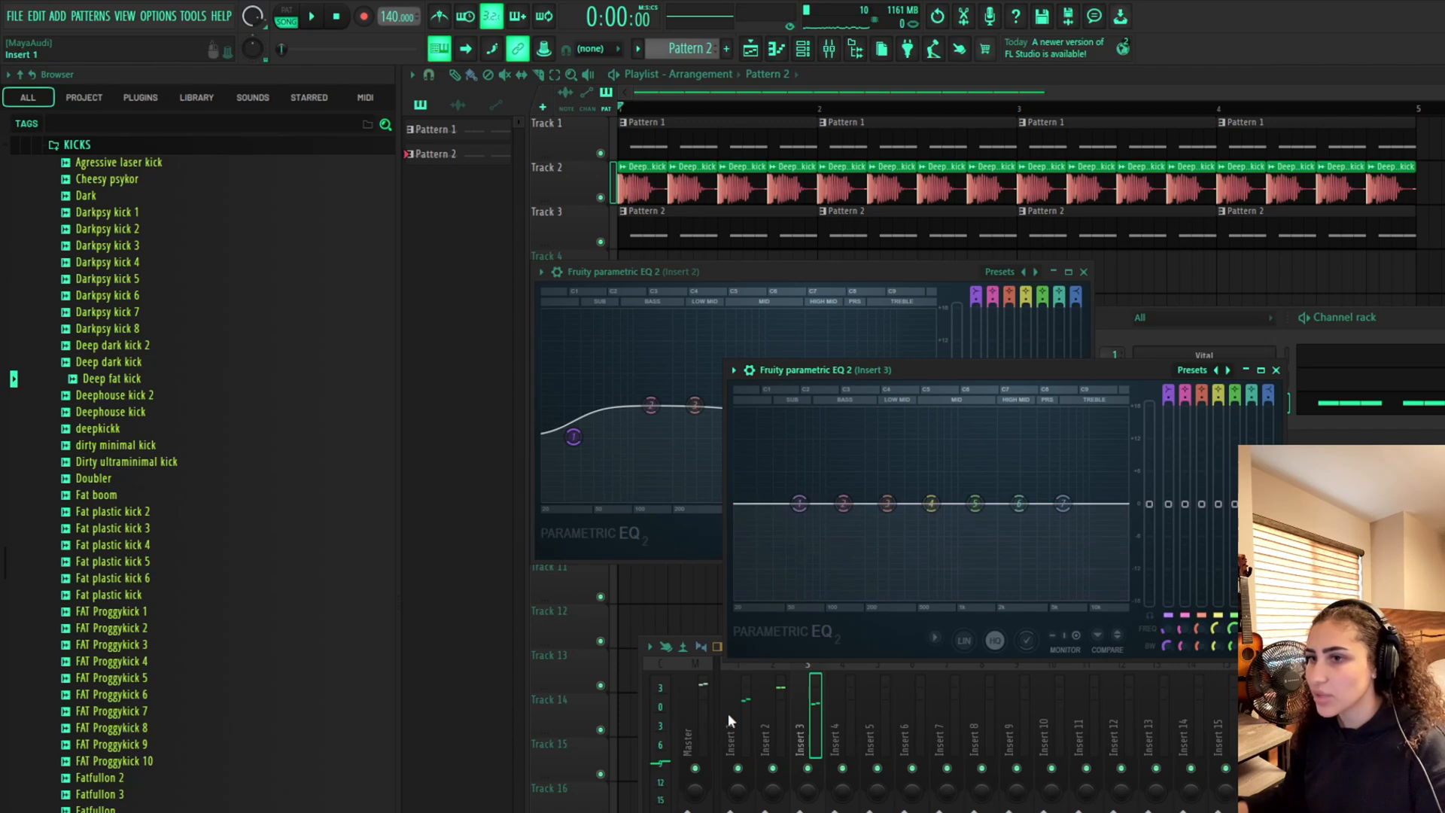
# Open the Parametric EQ 2 on Insert 1 alongside the other EQ windows
pyautogui.click(731, 711)
pyautogui.click(1344, 696)
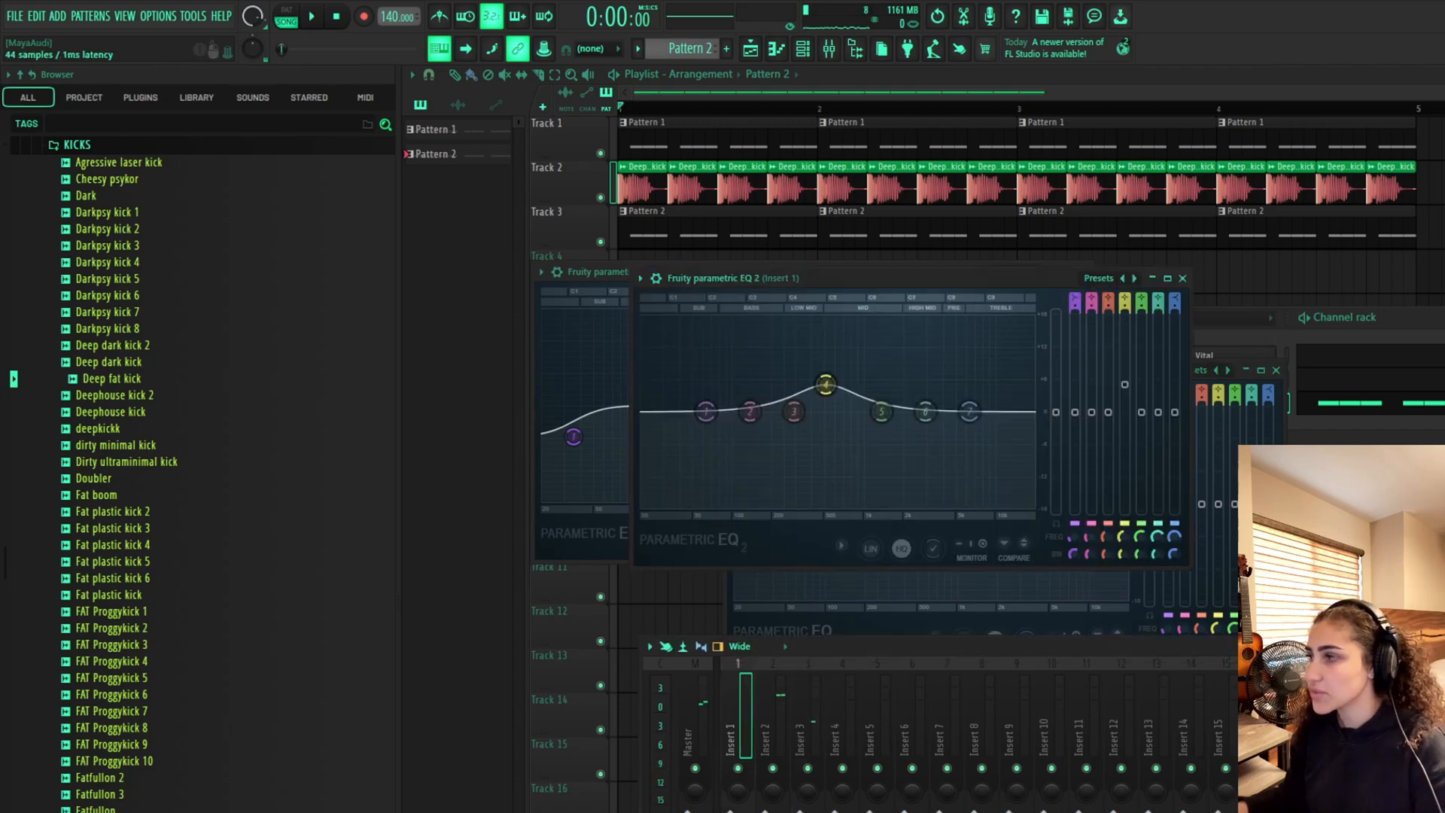
pyautogui.moveTo(986, 280); pyautogui.dragTo(787, 345)
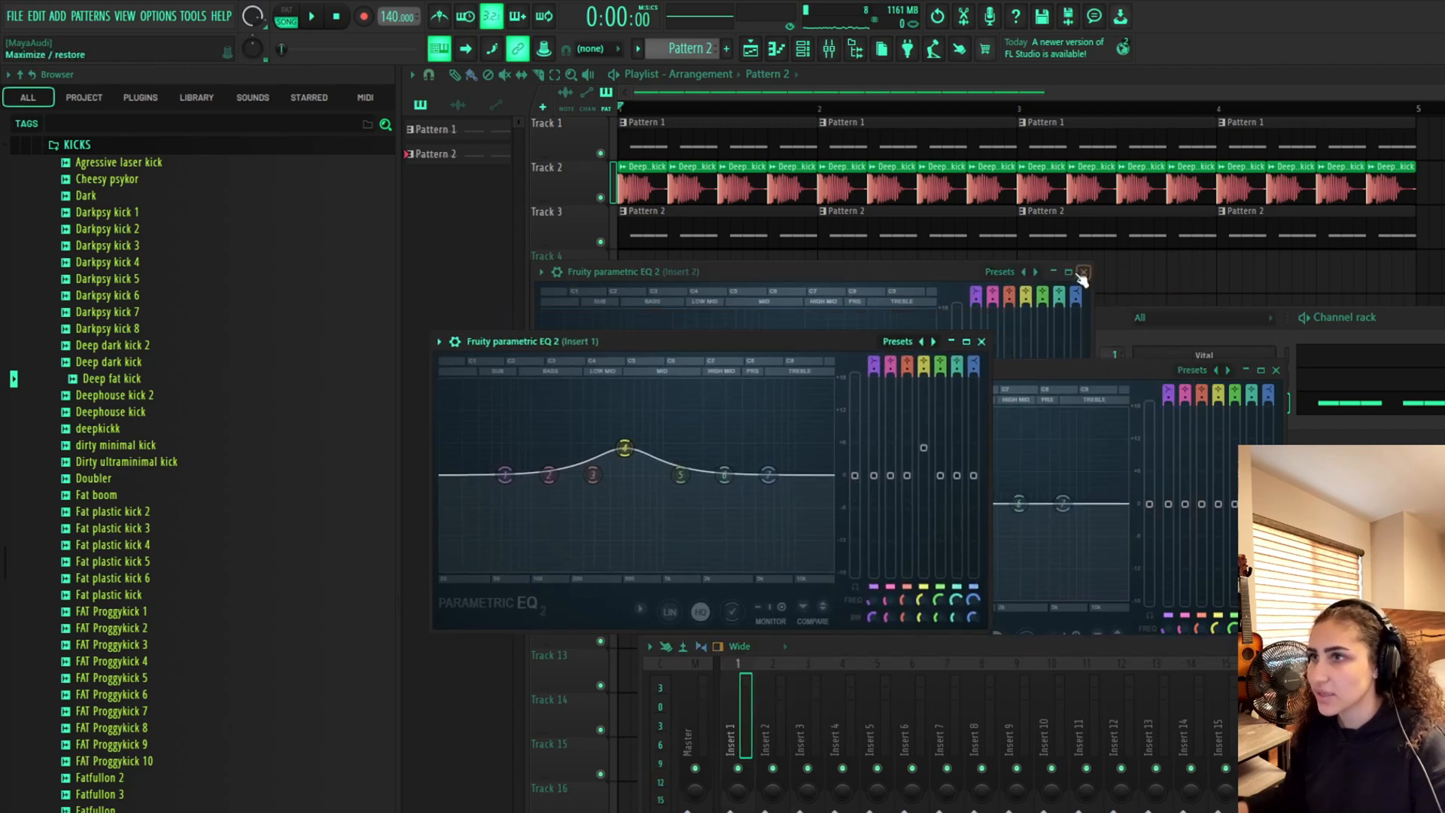
pyautogui.click(1081, 274)
pyautogui.click(1439, 75)
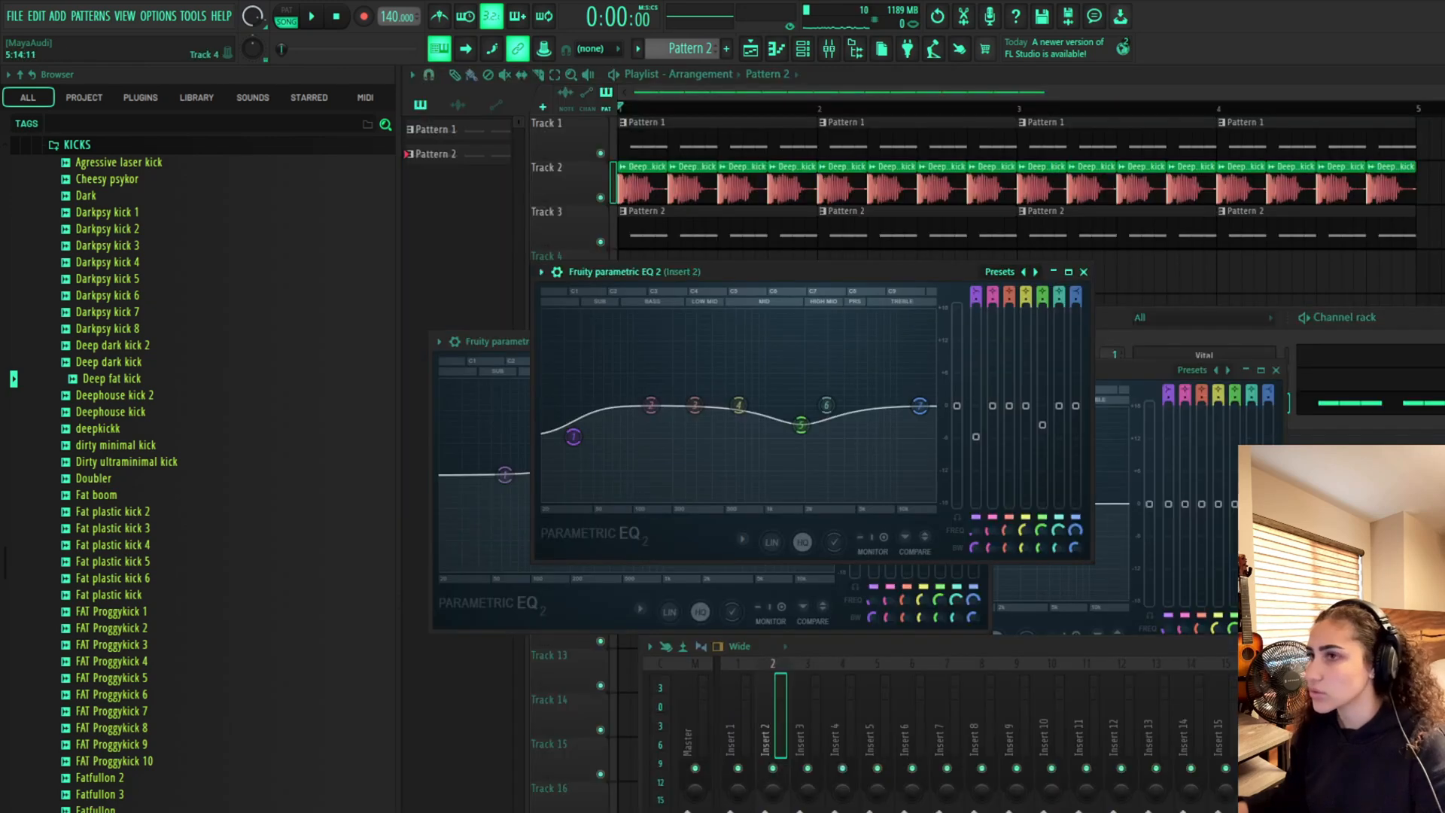
pyautogui.click(1084, 271)
# Arrange the Insert 1 and Insert 3 EQ windows side by side, hide the browser, and play the track
pyautogui.moveTo(1104, 364); pyautogui.dragTo(1281, 220)
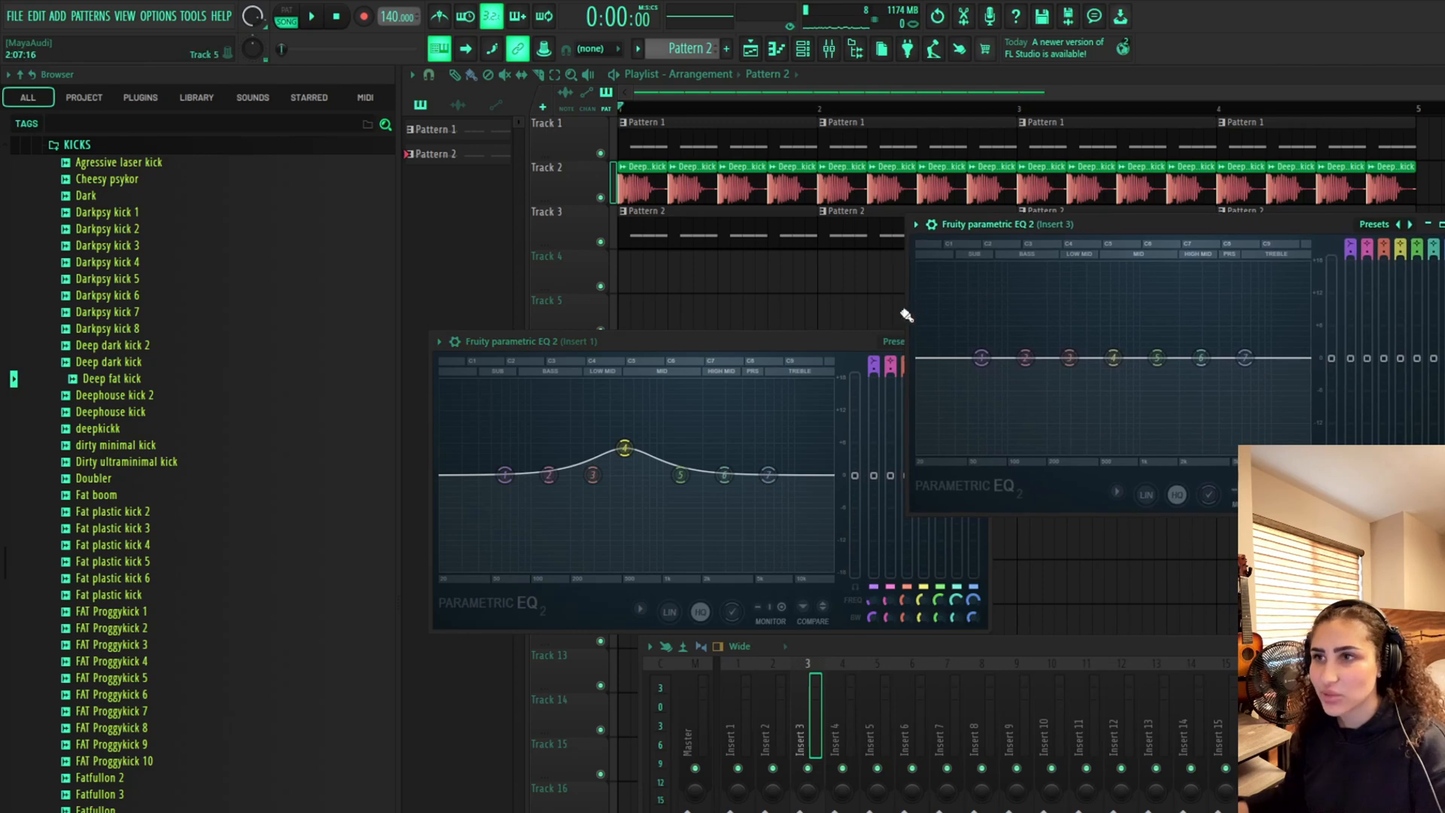
pyautogui.moveTo(844, 341); pyautogui.dragTo(788, 235)
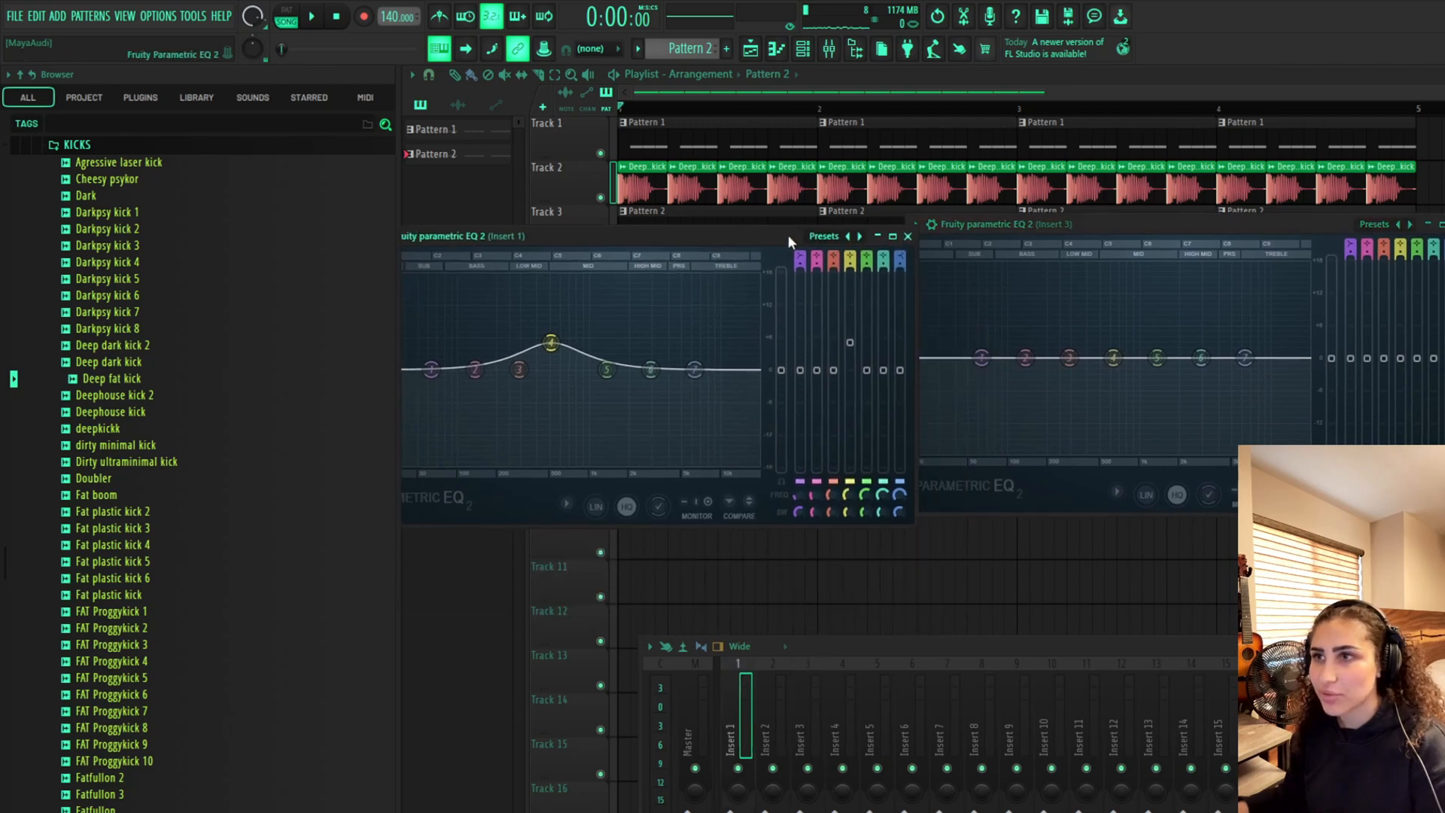
pyautogui.click(854, 51)
pyautogui.moveTo(733, 222); pyautogui.dragTo(1009, 228)
pyautogui.moveTo(422, 236); pyautogui.dragTo(588, 231)
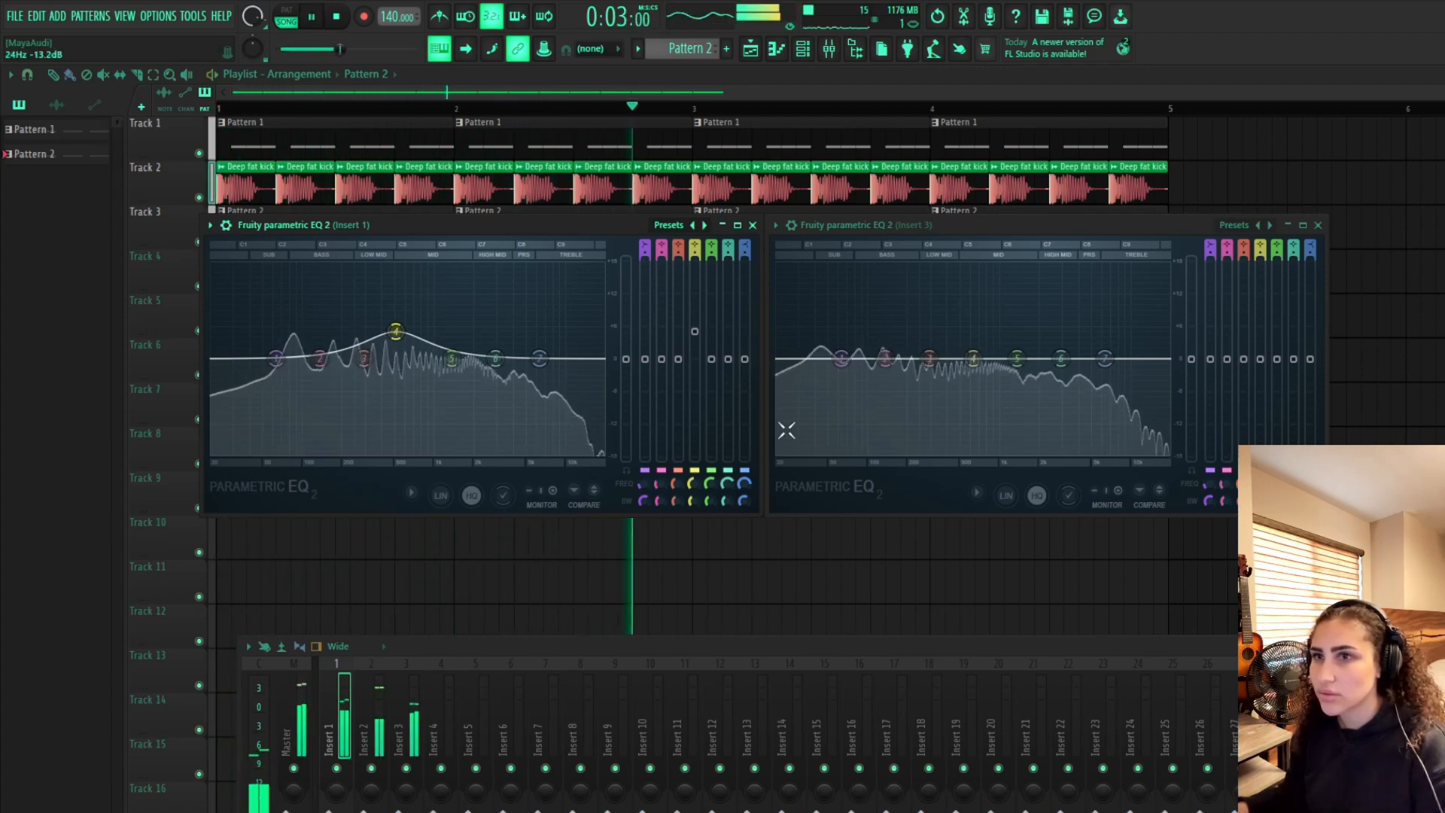
pyautogui.press('space')
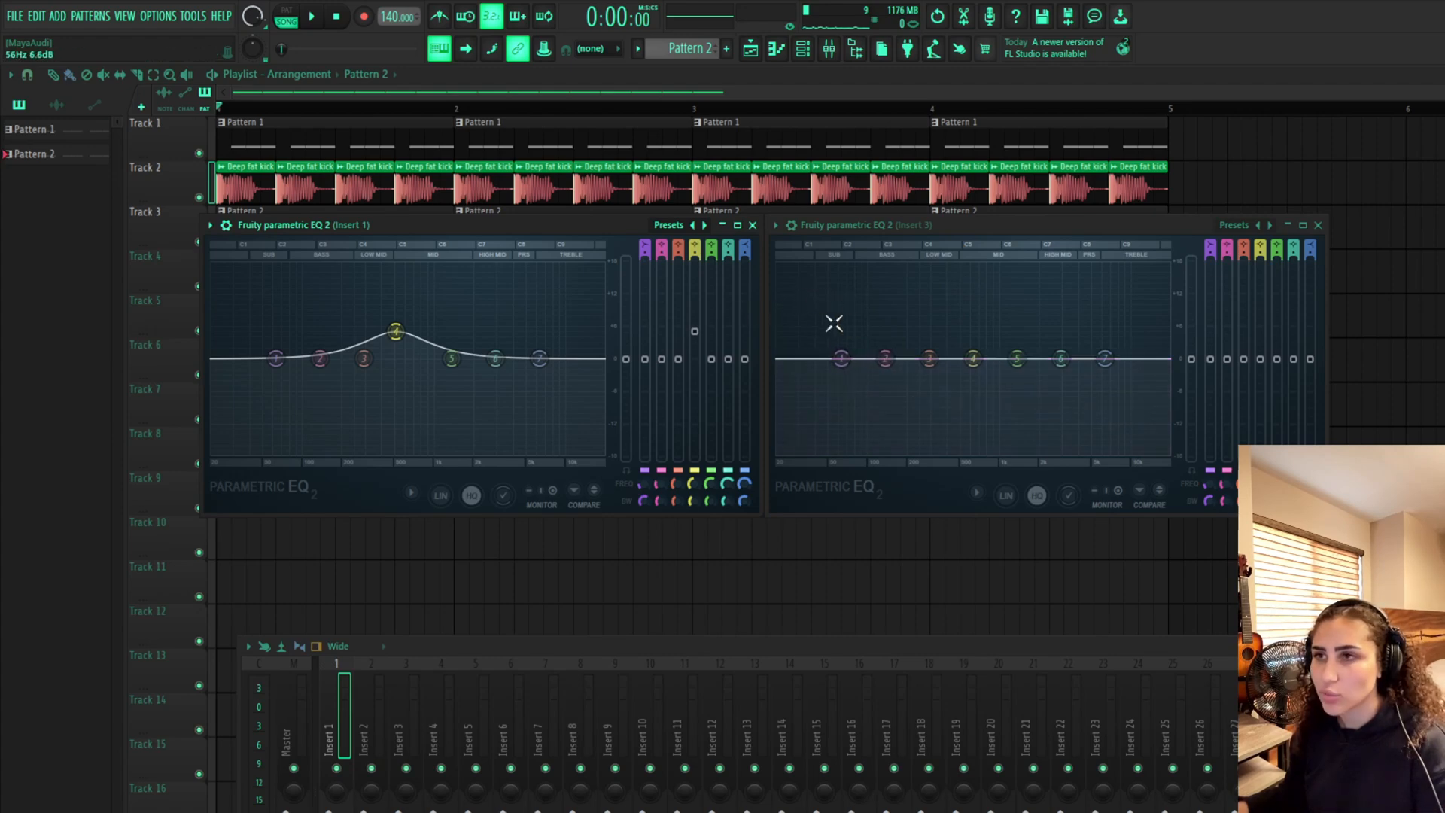
# Play the track and examine the master channel's spectrum in the SPAN analyzer, placing its window beside the Insert 1 EQ
pyautogui.press('space')
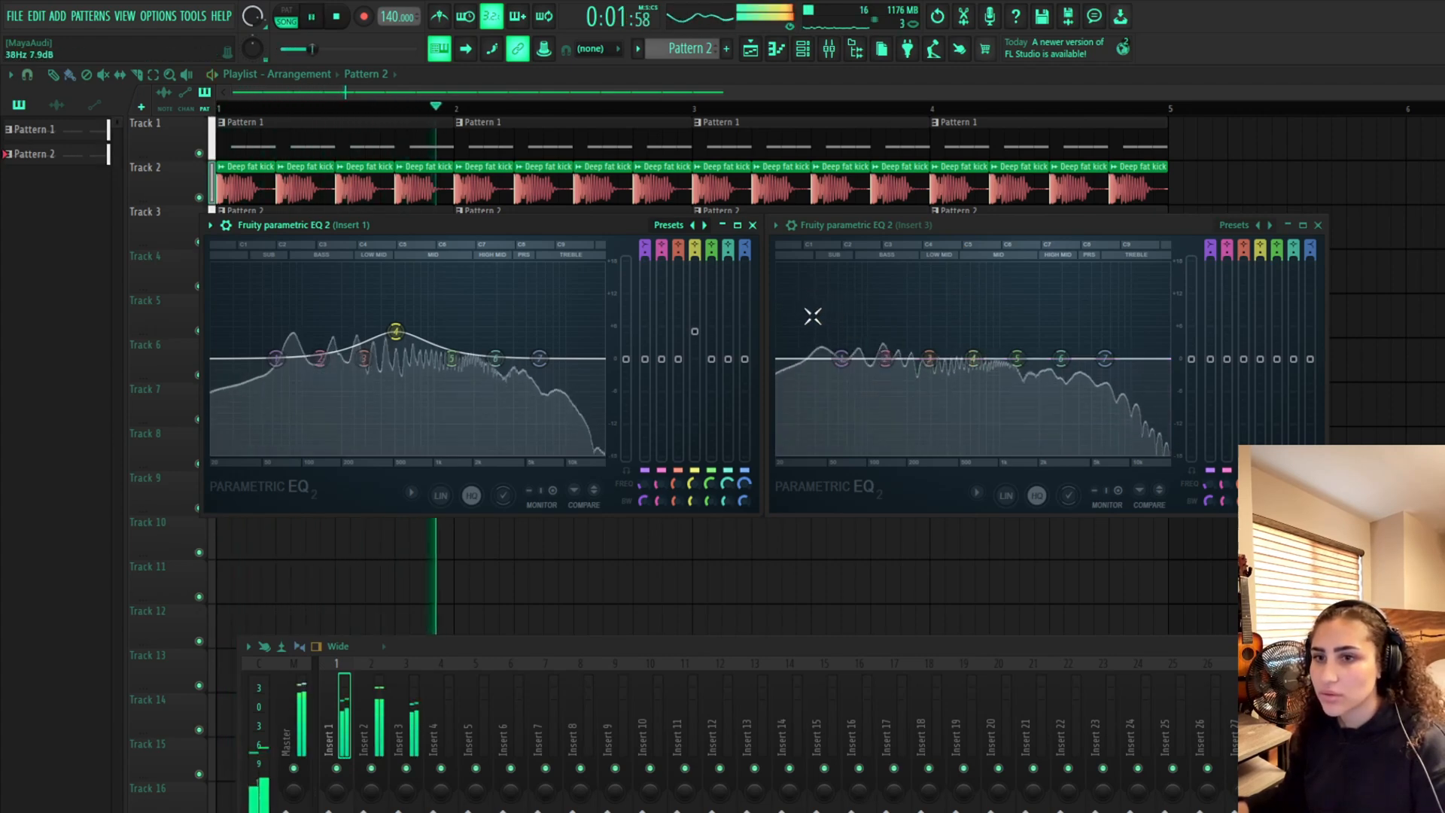
pyautogui.press('space')
pyautogui.click(305, 681)
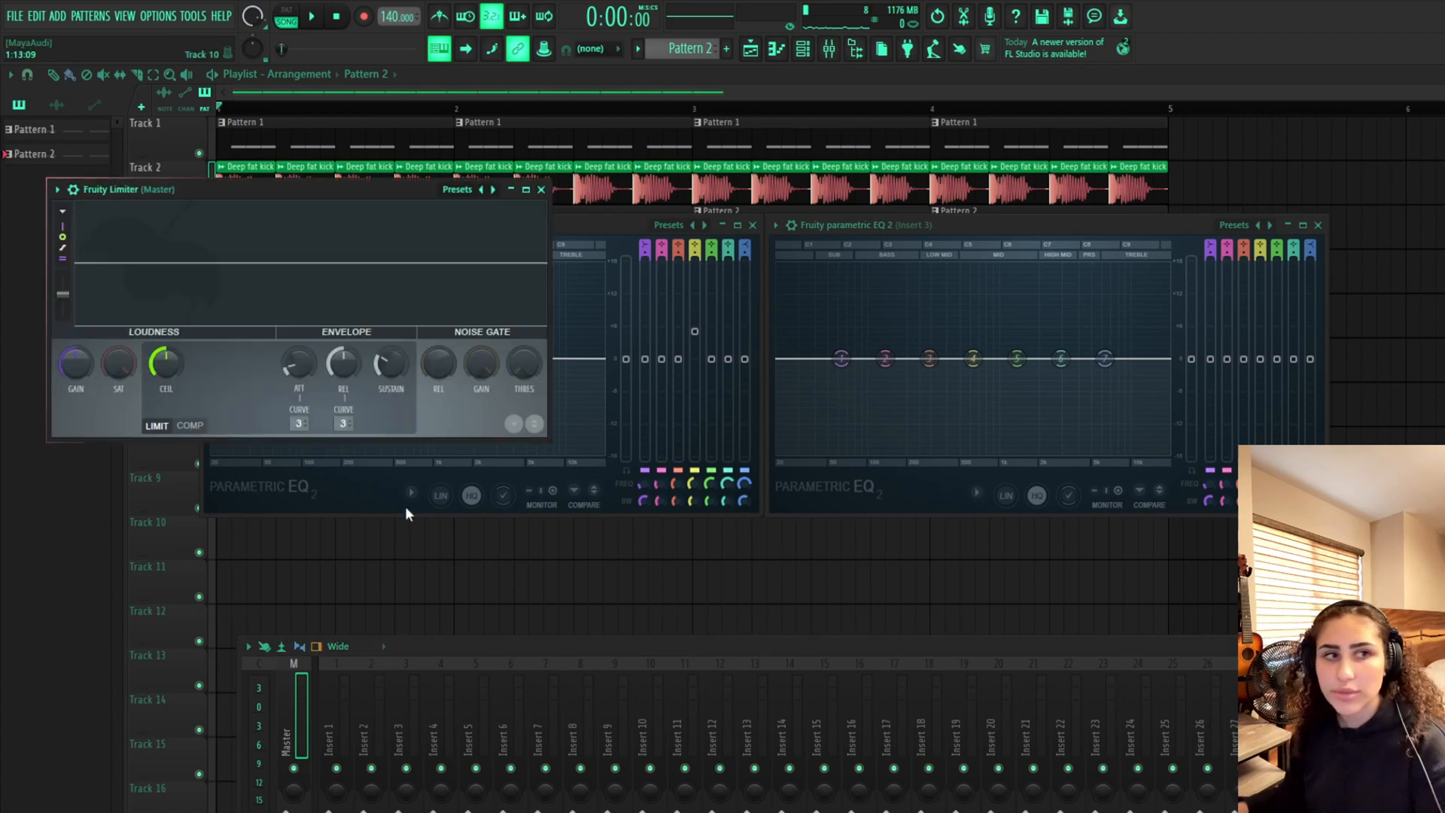
pyautogui.click(541, 190)
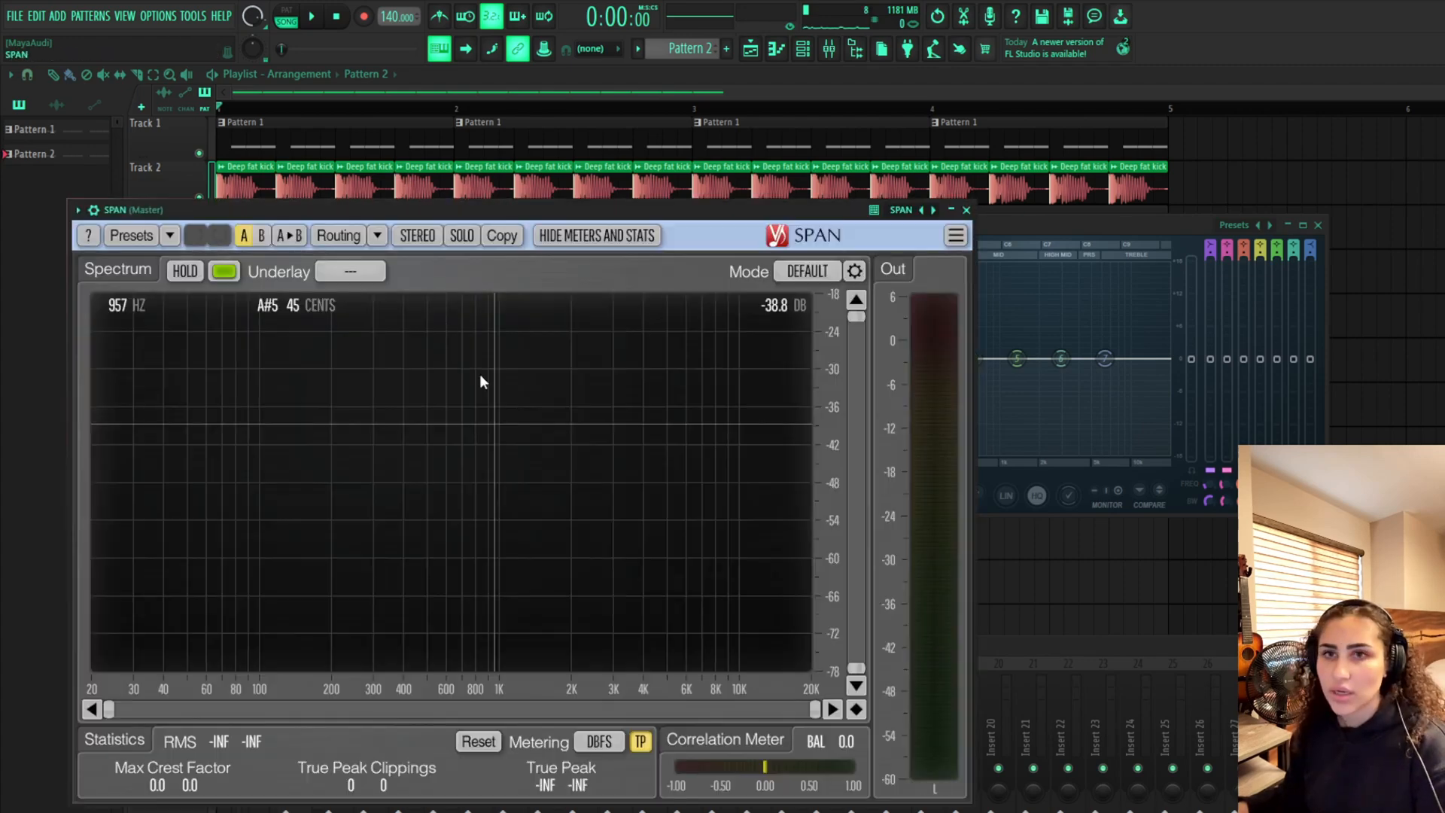
pyautogui.moveTo(375, 213); pyautogui.dragTo(988, 179)
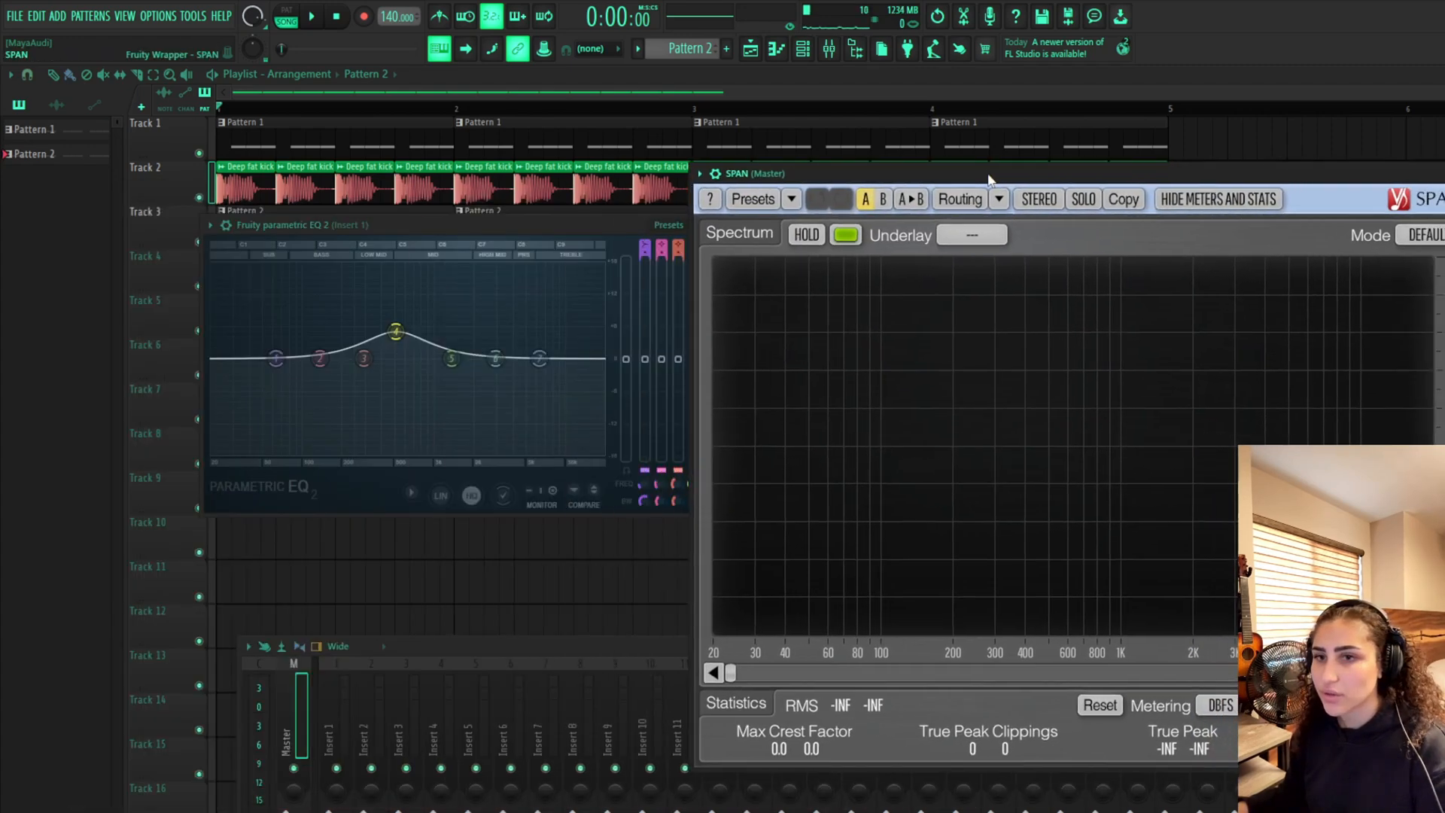
pyautogui.press('space')
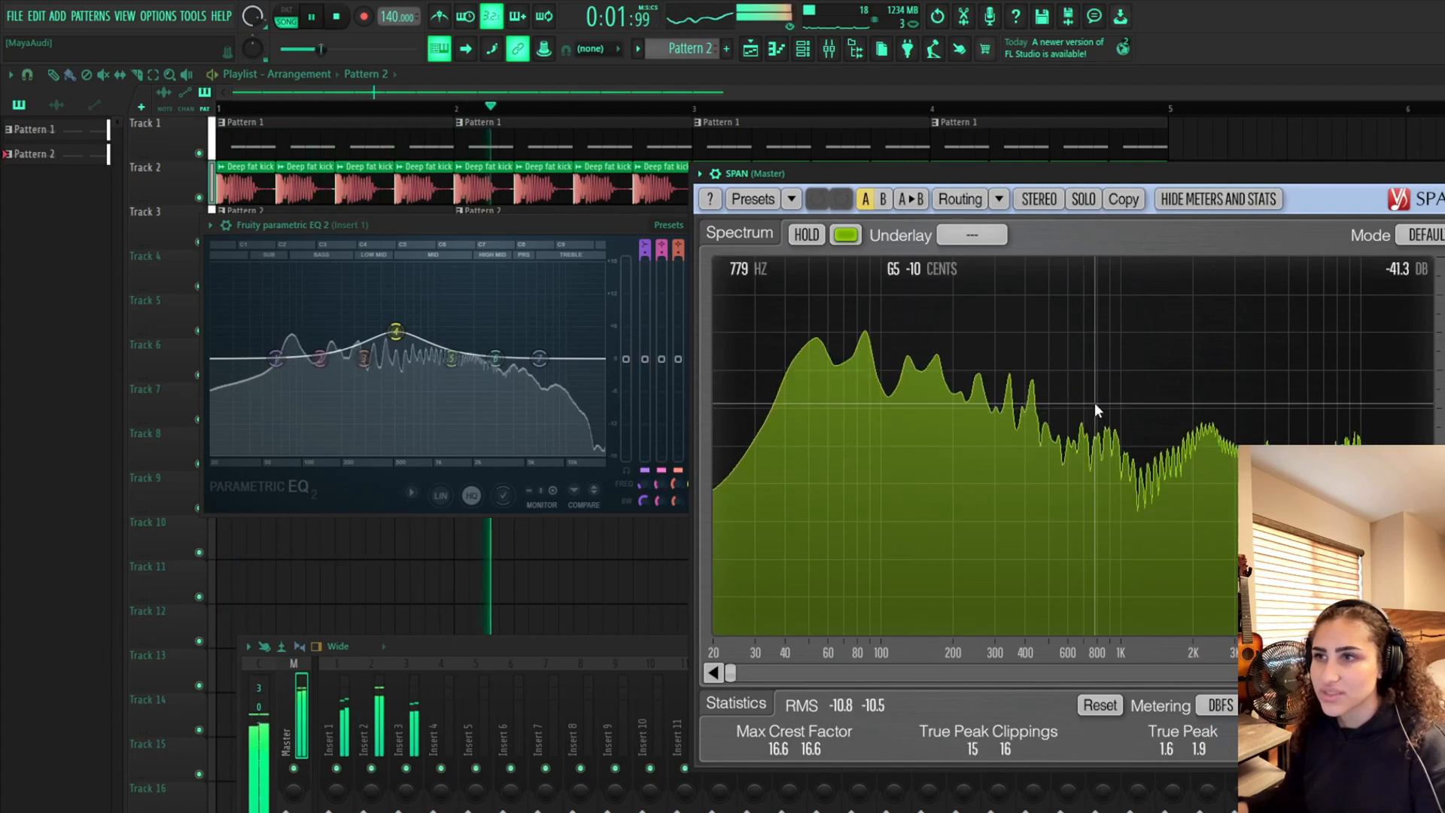
pyautogui.press('space')
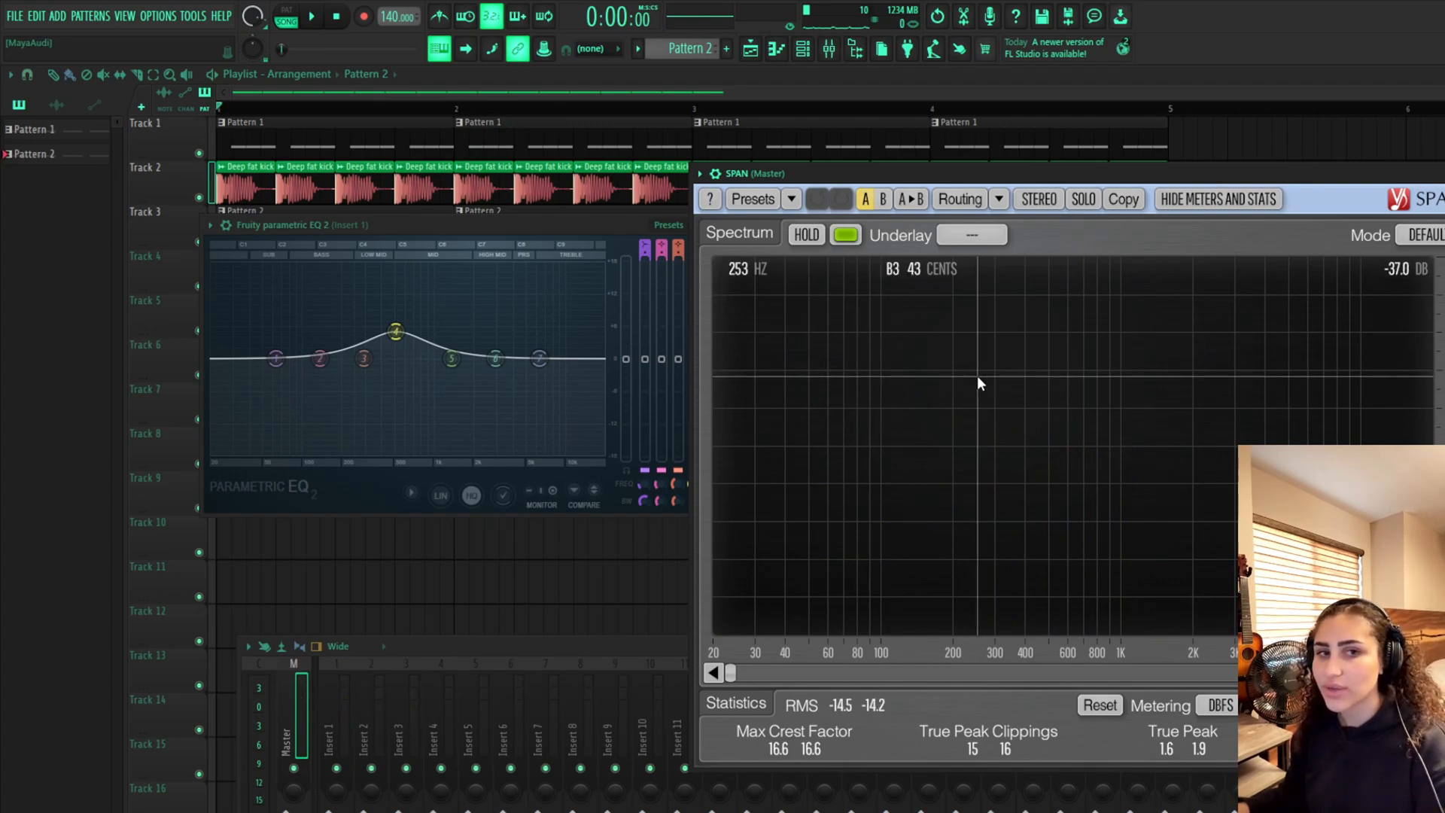
pyautogui.press('space')
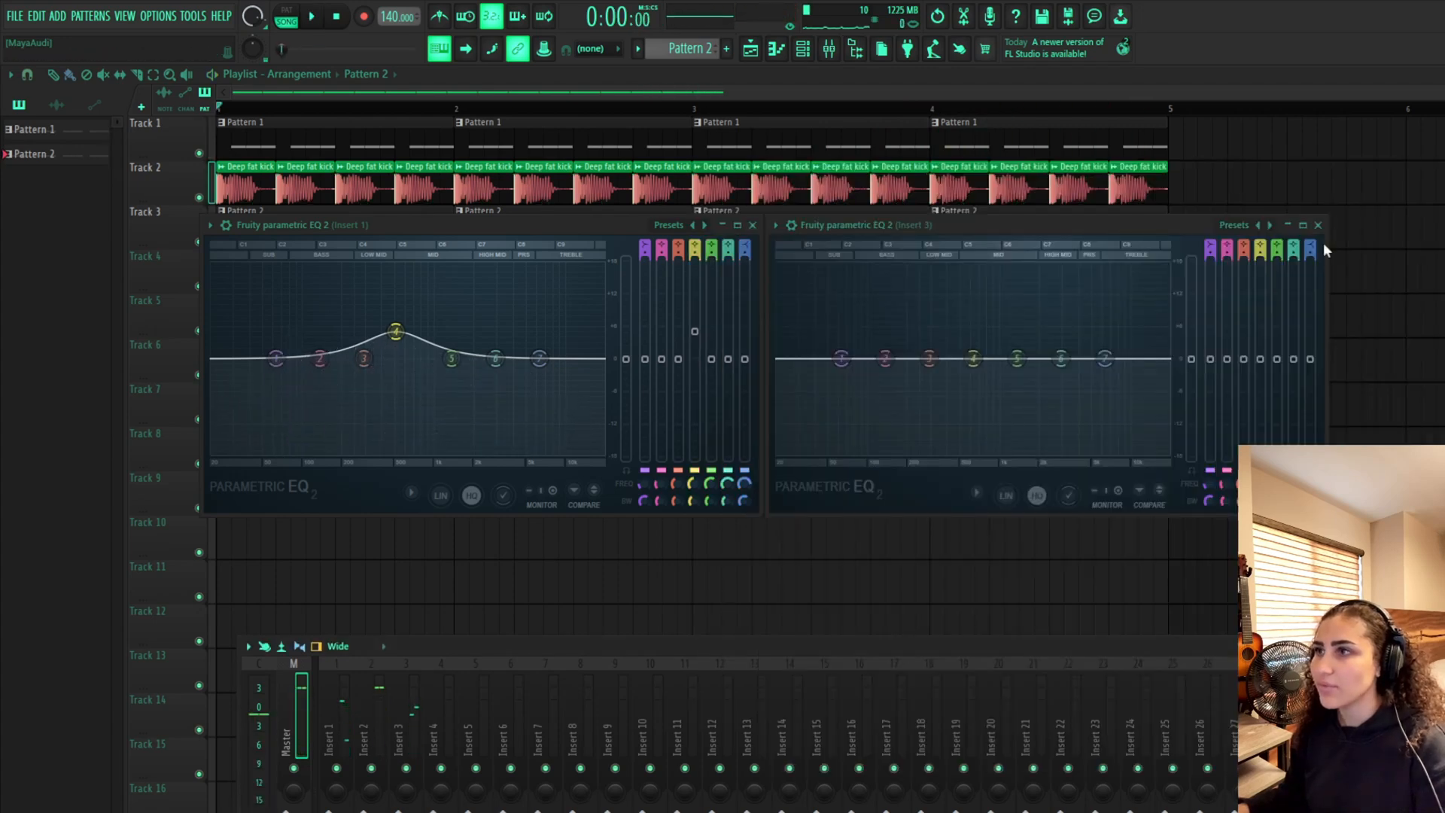
# Close both Parametric EQ windows and open the Vital bass pattern in the piano roll
pyautogui.click(1322, 225)
pyautogui.click(752, 225)
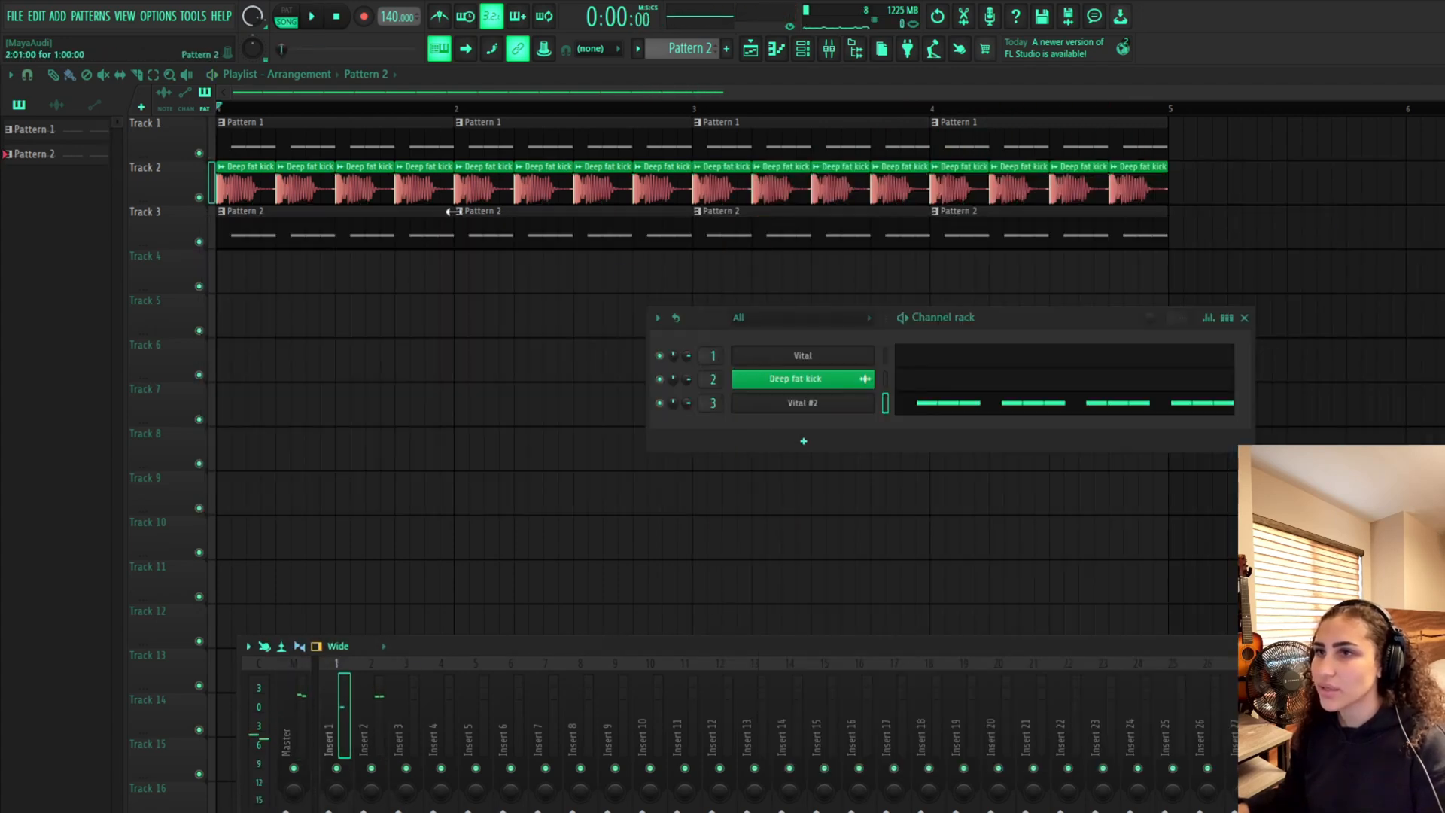
pyautogui.doubleClick(384, 151)
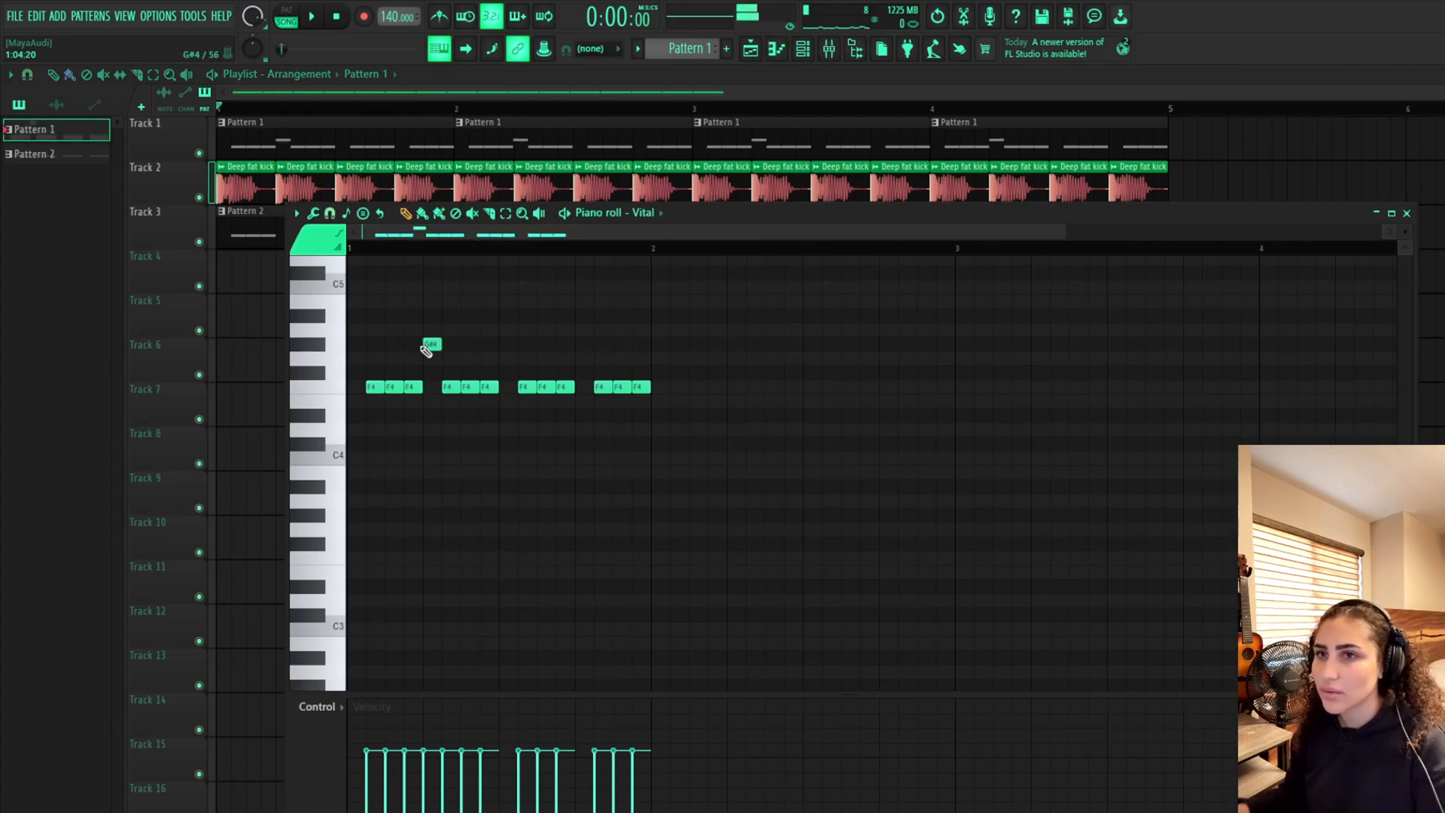
# Move the last note of the first three-note bass group up to F#4, auditioning higher pitches while playing
pyautogui.click(412, 330)
pyautogui.press('space')
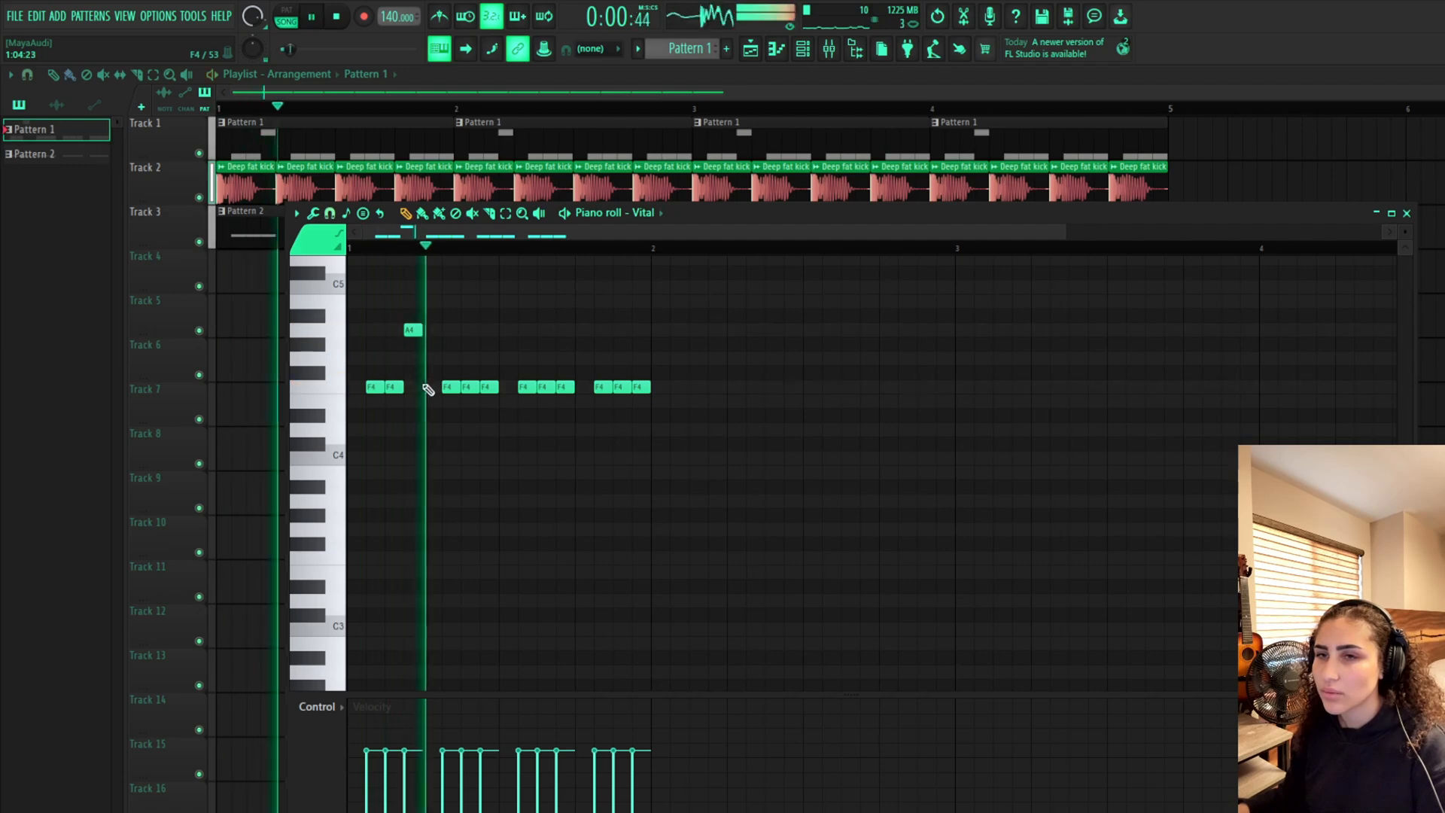
pyautogui.moveTo(413, 329)
pyautogui.mouseDown()
pyautogui.moveTo(413, 315)
pyautogui.moveTo(410, 359)
pyautogui.mouseUp()
pyautogui.press('space')
pyautogui.press('space')
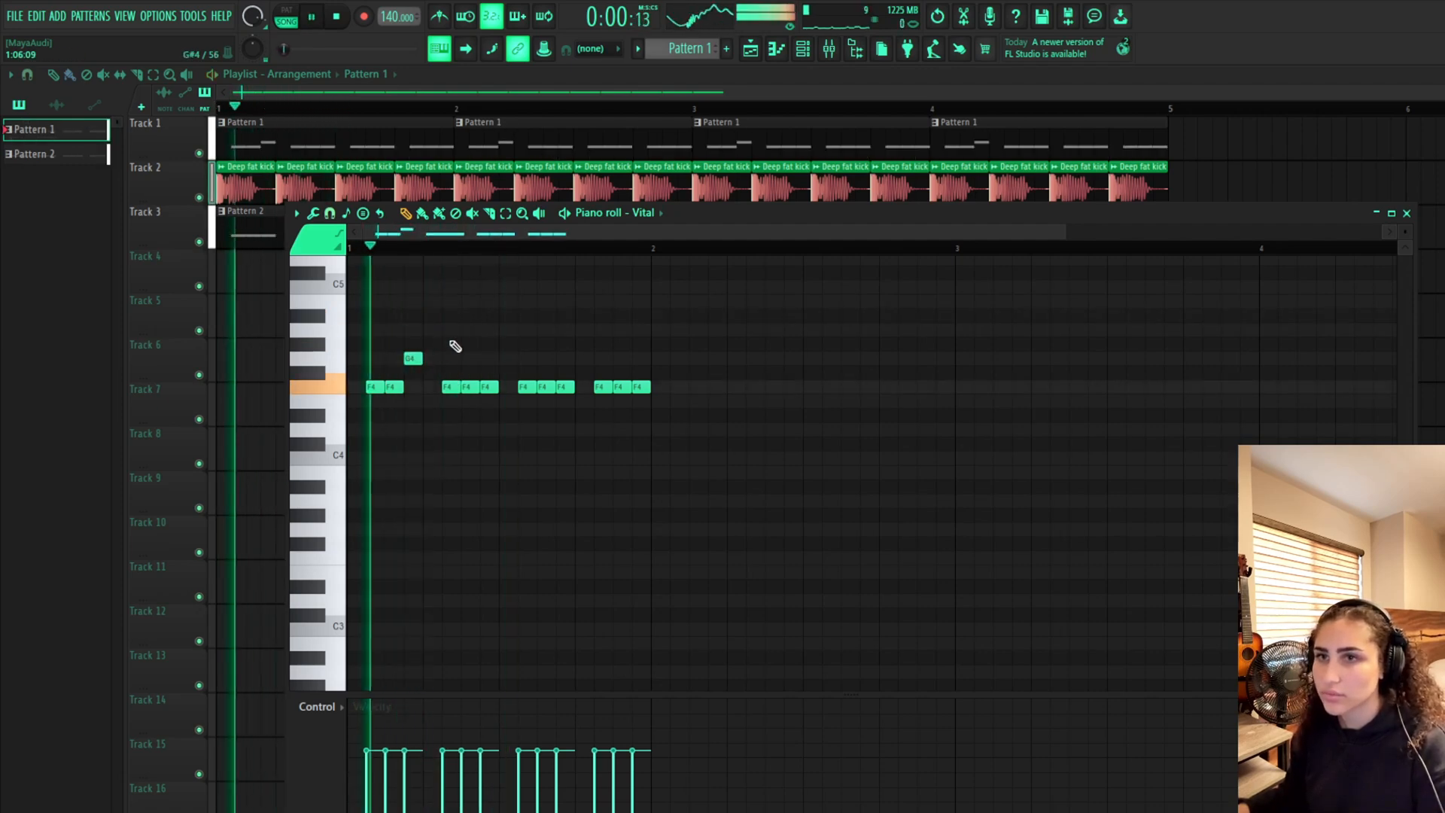
pyautogui.press('space')
pyautogui.rightClick(412, 360)
pyautogui.click(413, 371)
pyautogui.press('space')
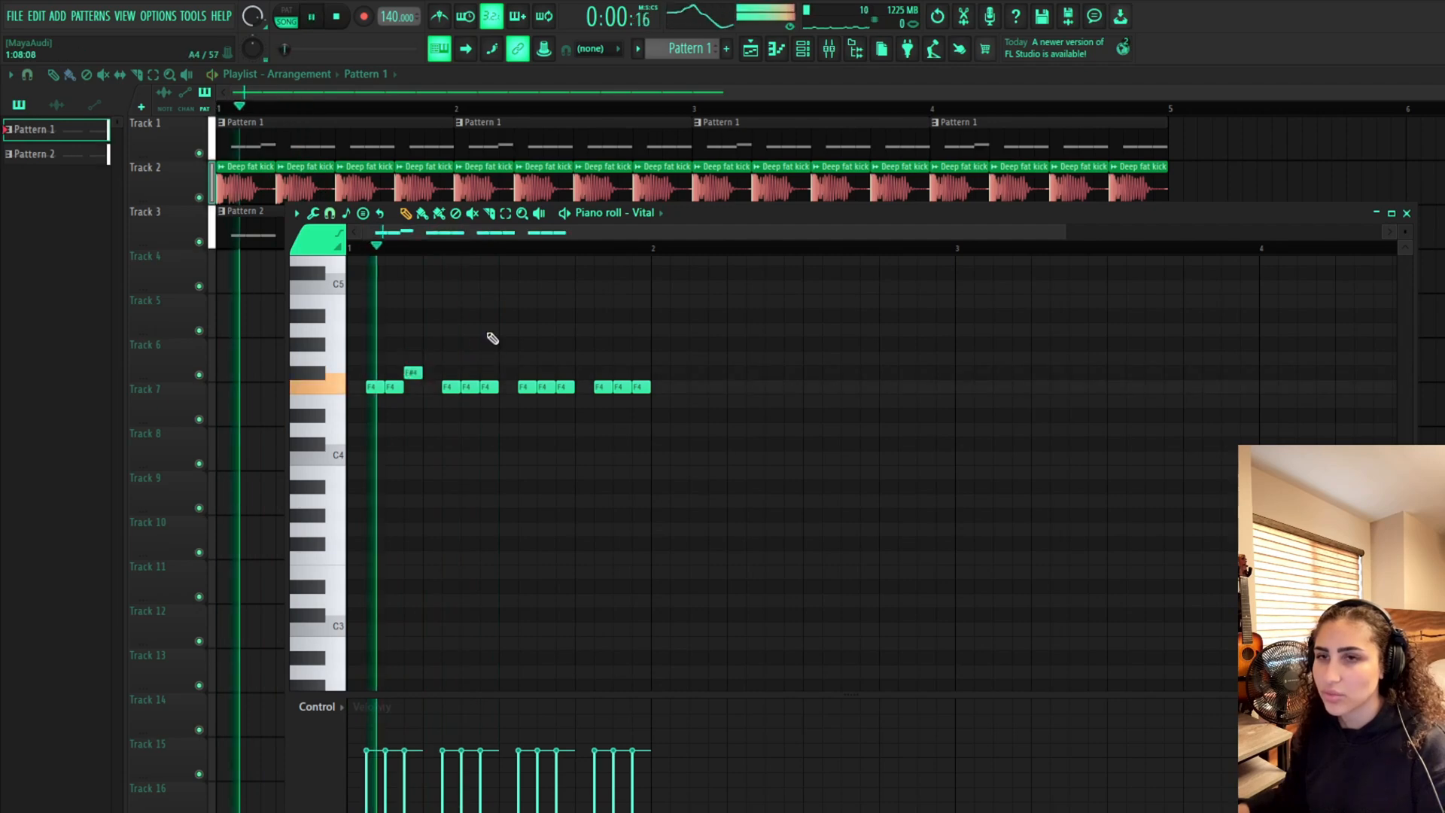
# Replace the last note of the third group with an F#4 note and play the pattern
pyautogui.press('space')
pyautogui.click(565, 373)
pyautogui.rightClick(563, 384)
pyautogui.press('space')
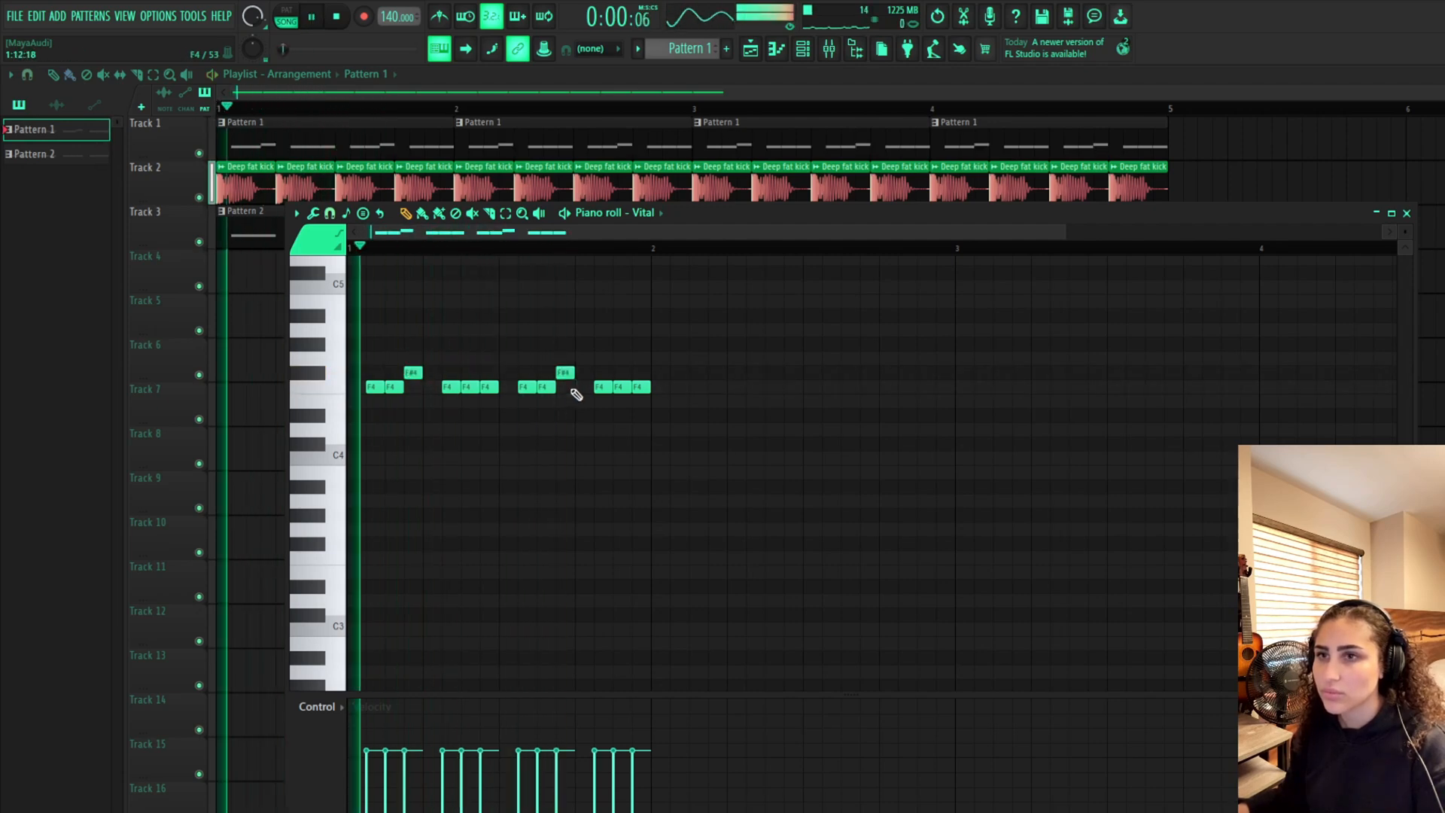
pyautogui.press('space')
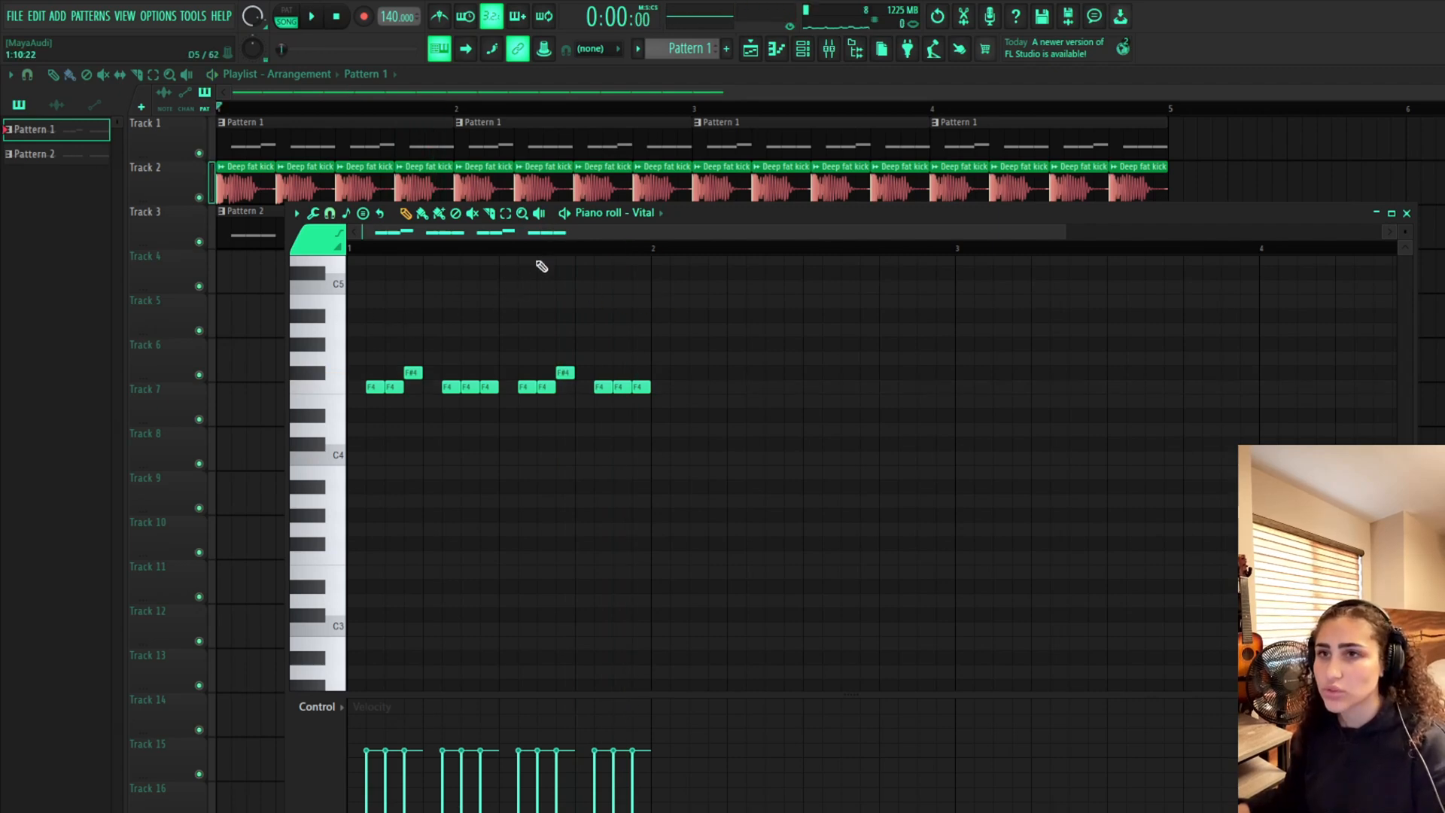
# Copy the bass notes into the Vital #2 pattern and move them down onto the F3 line
pyautogui.moveTo(655, 257); pyautogui.dragTo(109, 268)
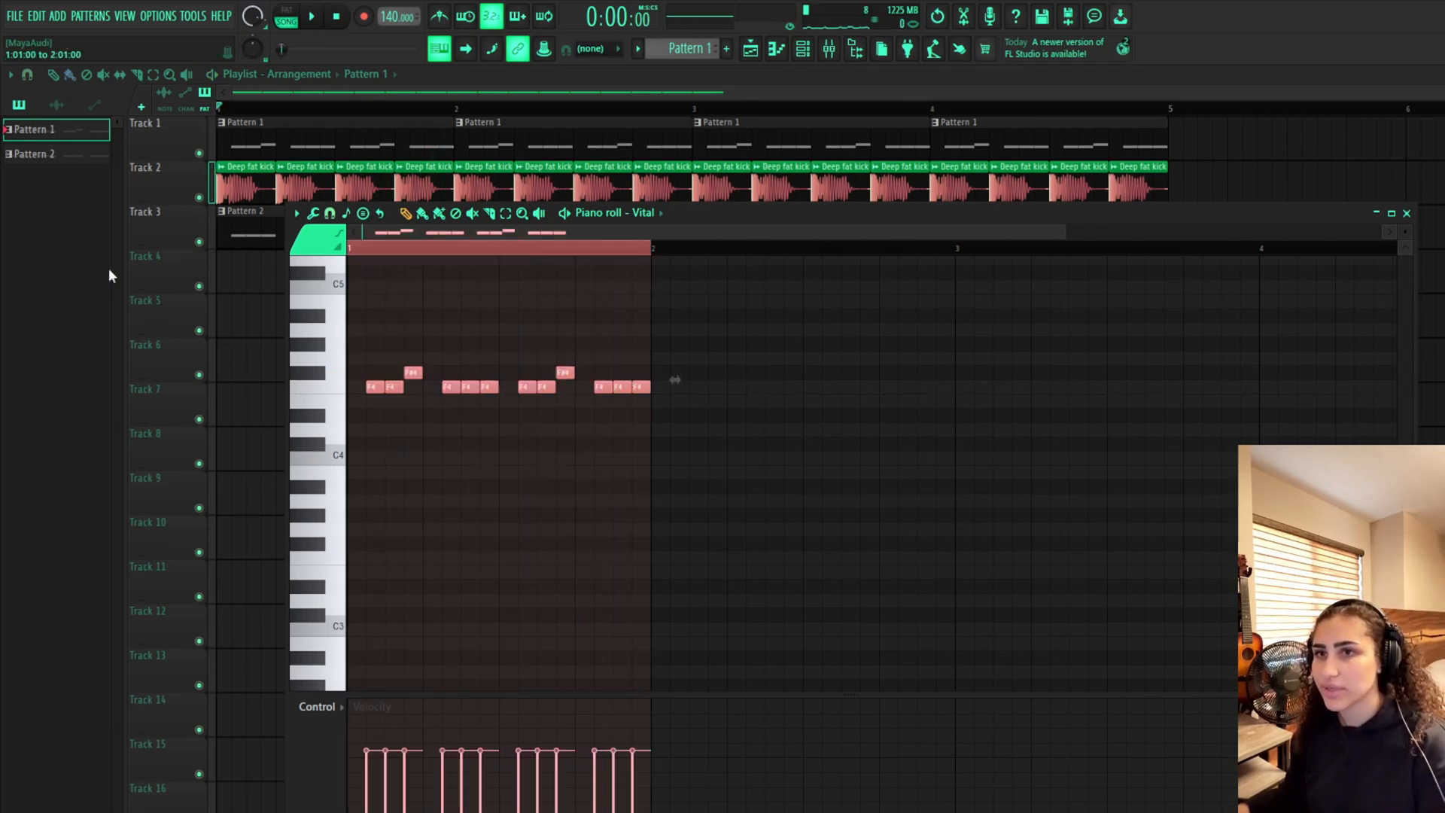
pyautogui.click(213, 333)
pyautogui.doubleClick(262, 236)
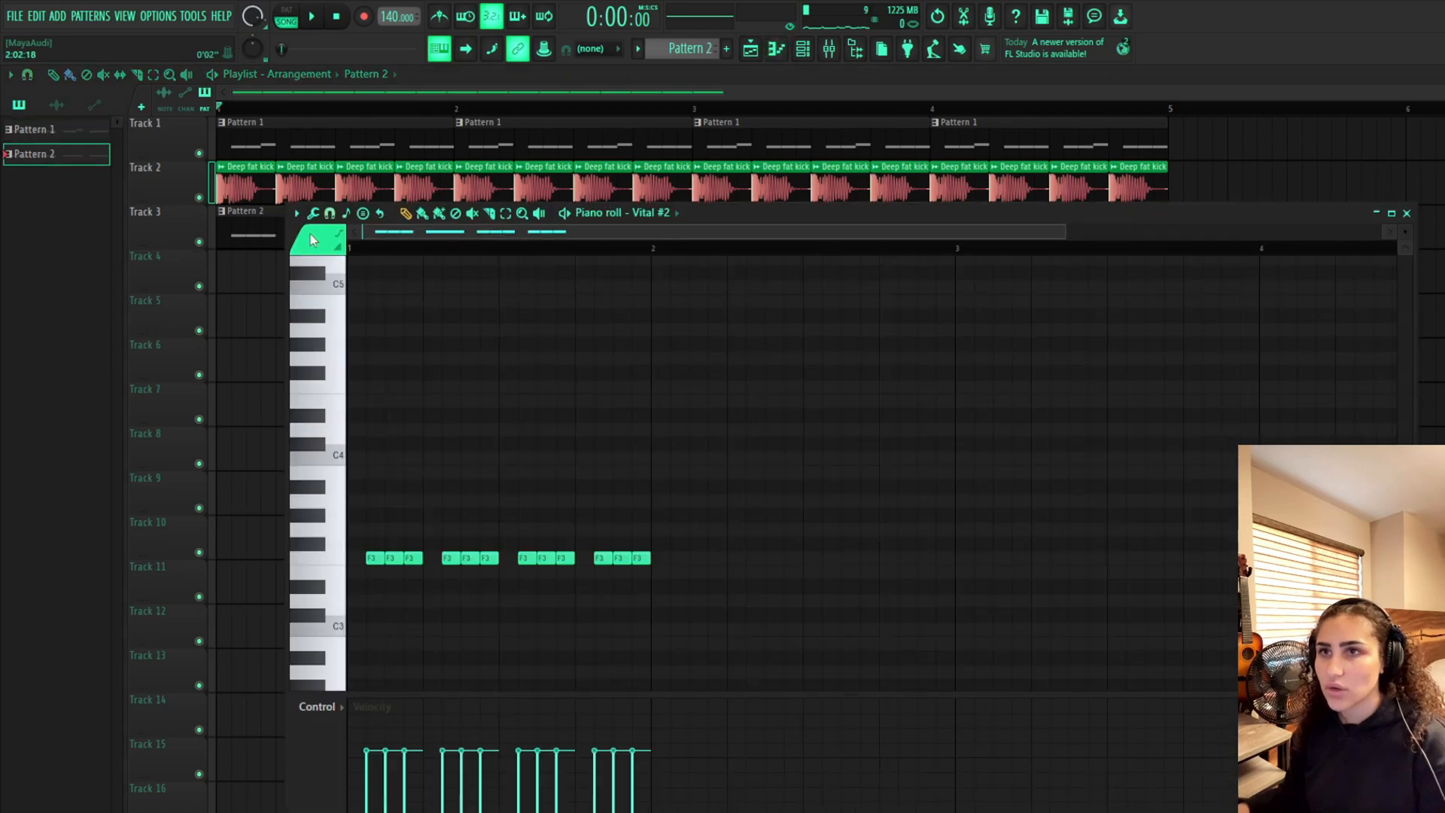
pyautogui.hotkey('ctrl', 'a')
pyautogui.hotkey('ctrl', 'v')
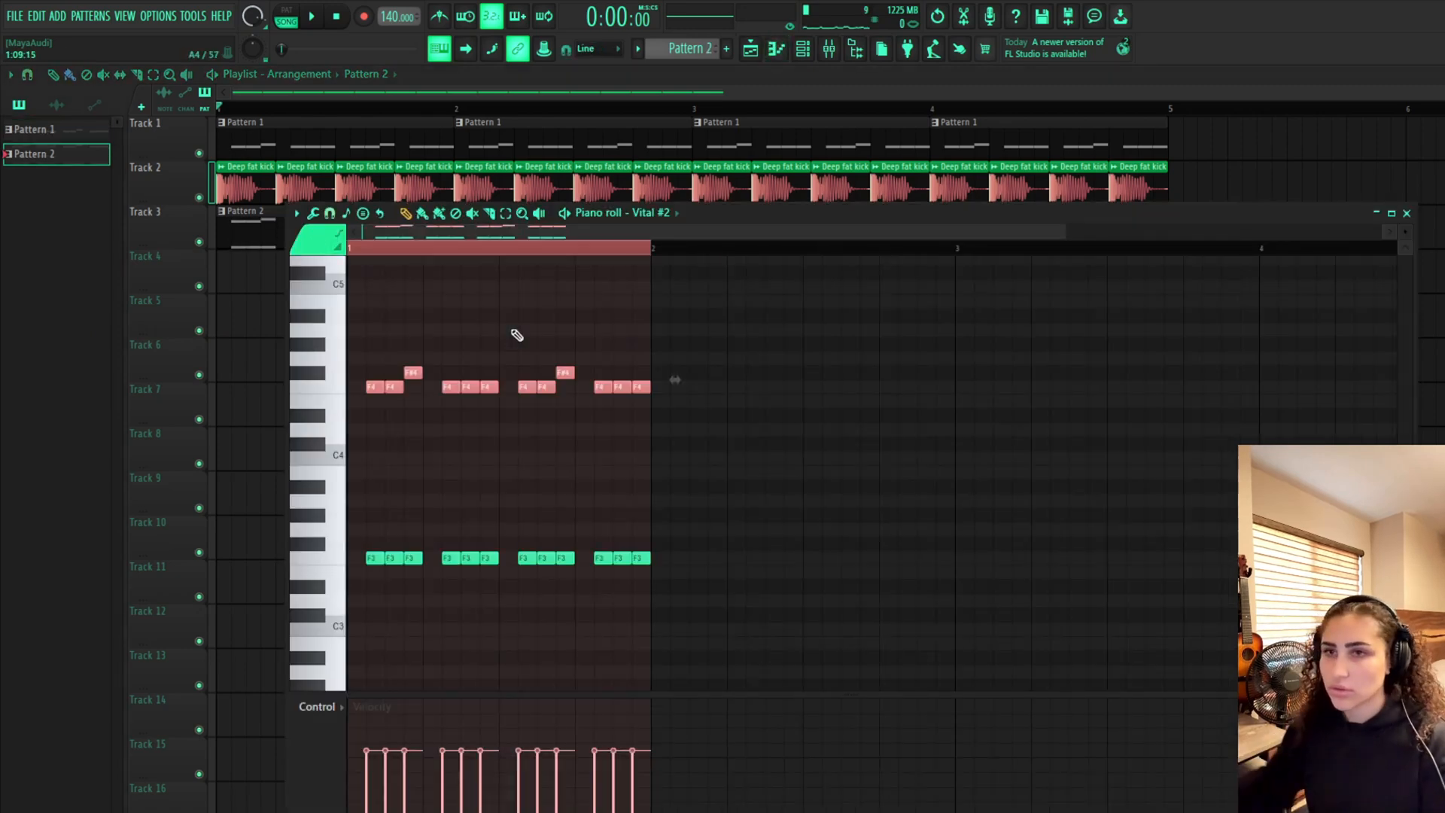
pyautogui.moveTo(376, 560)
pyautogui.mouseDown()
pyautogui.moveTo(645, 559)
pyautogui.moveTo(361, 561)
pyautogui.mouseUp()
pyautogui.hotkey('ctrl', 'a')
pyautogui.moveTo(371, 387); pyautogui.dragTo(369, 558)
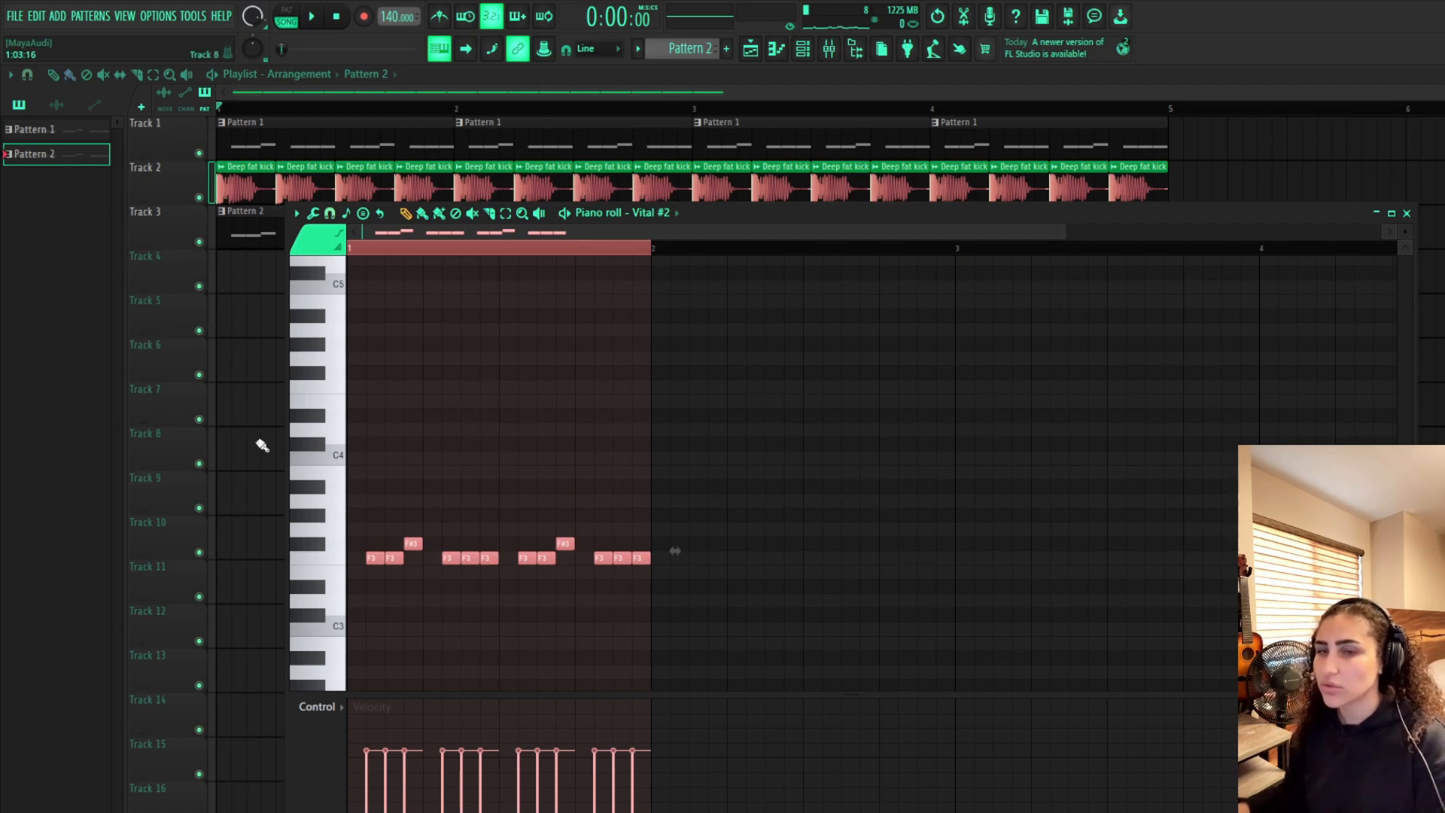
# Close the piano roll and play the arrangement
pyautogui.click(288, 113)
pyautogui.press('space')
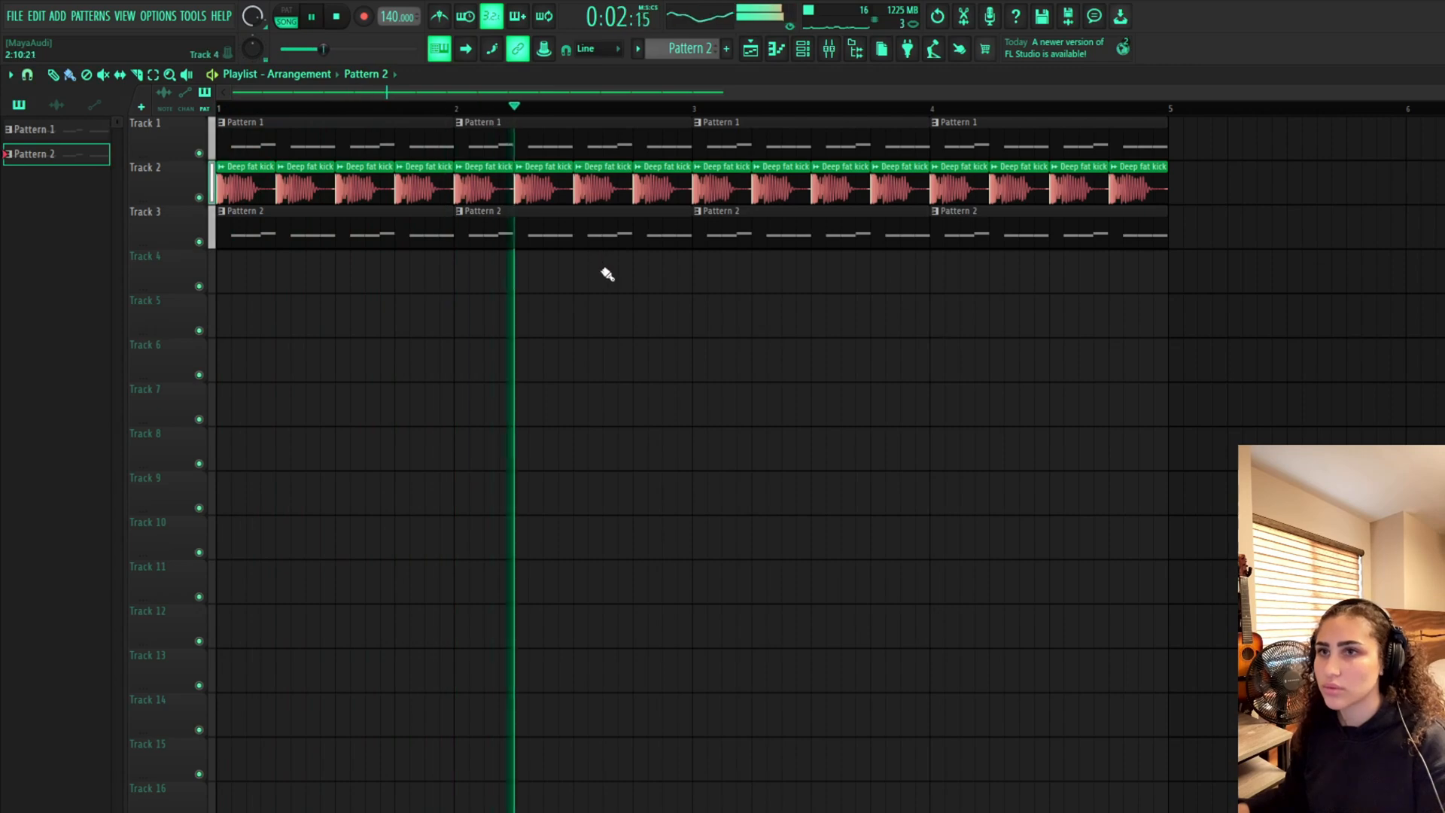
pyautogui.press('space')
# Open the browser, mixer and channel rack, and browse to the Psytrance Drum Kit 2 folder
pyautogui.click(856, 50)
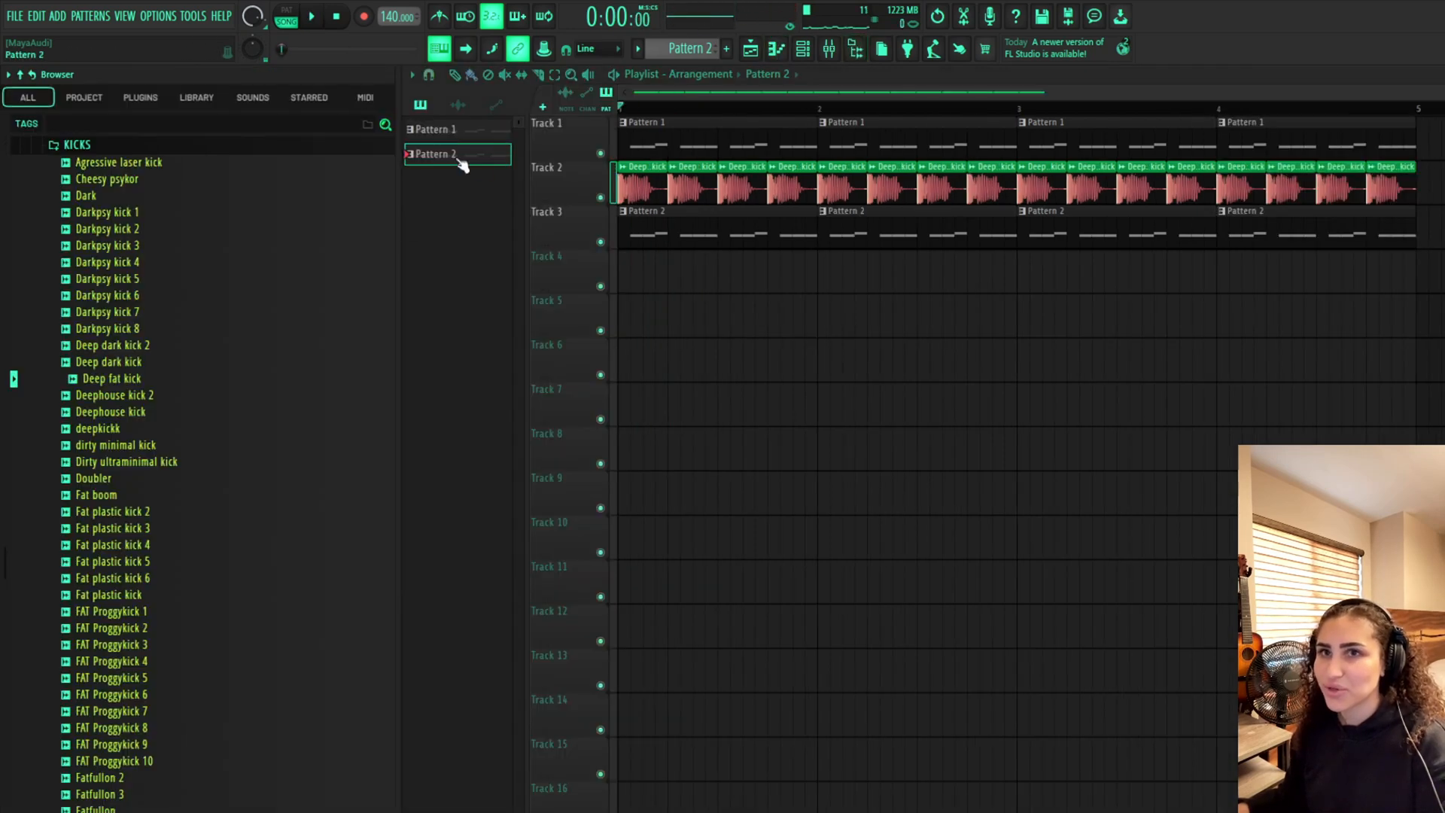
pyautogui.scroll(4, 296, 294)
pyautogui.click(160, 313)
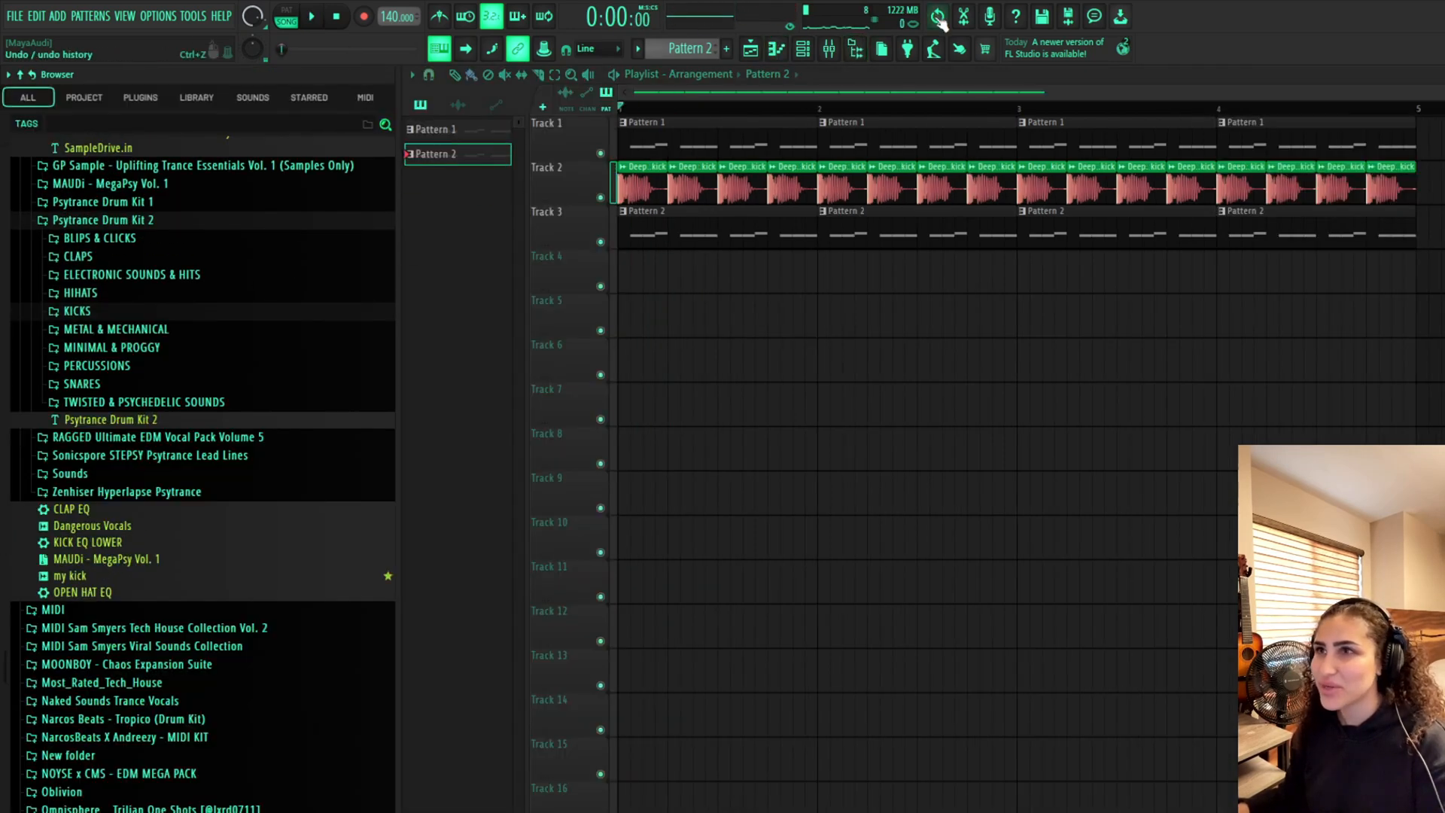
pyautogui.click(829, 50)
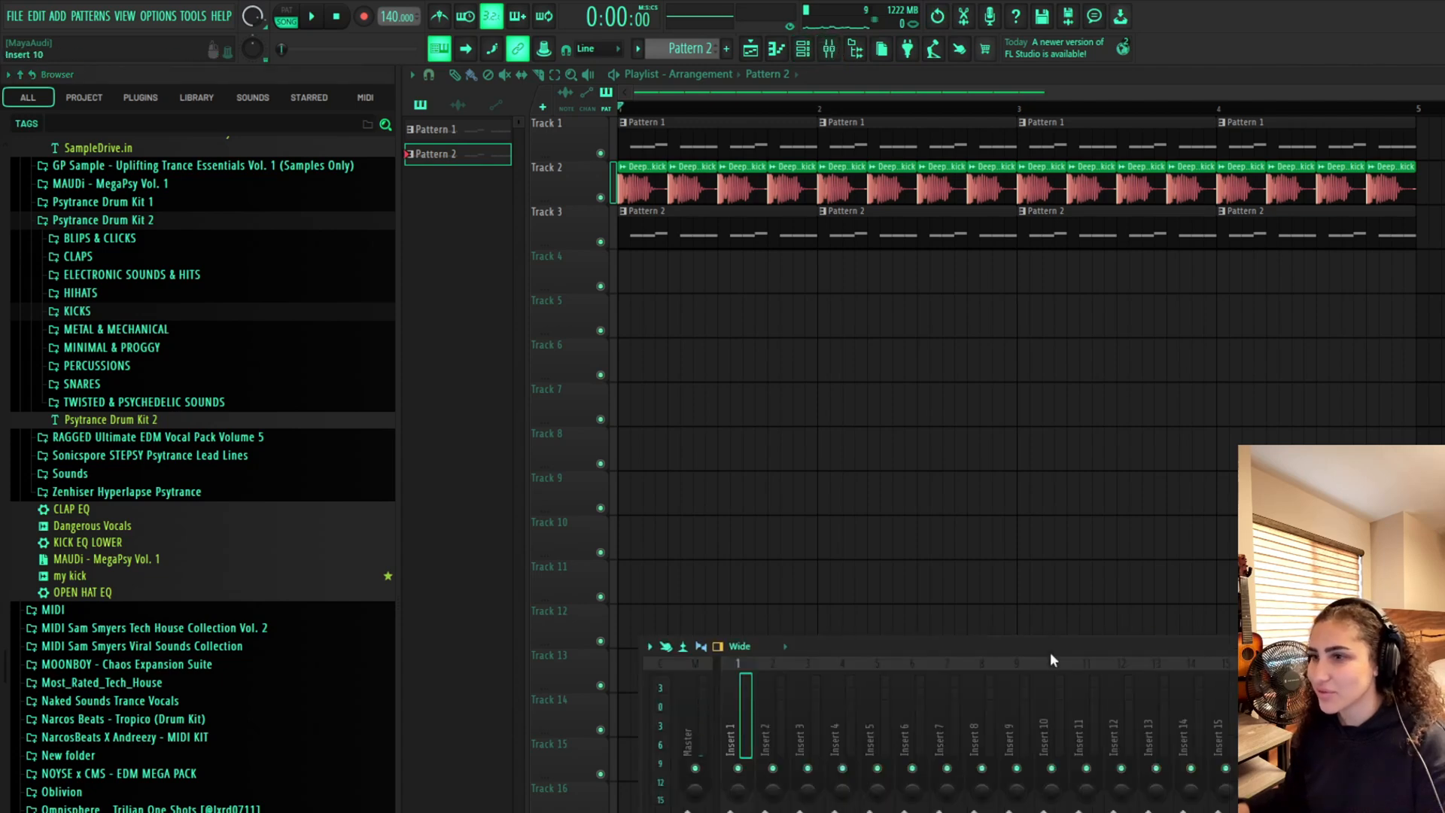
pyautogui.moveTo(1052, 659); pyautogui.dragTo(1025, 686)
pyautogui.click(802, 50)
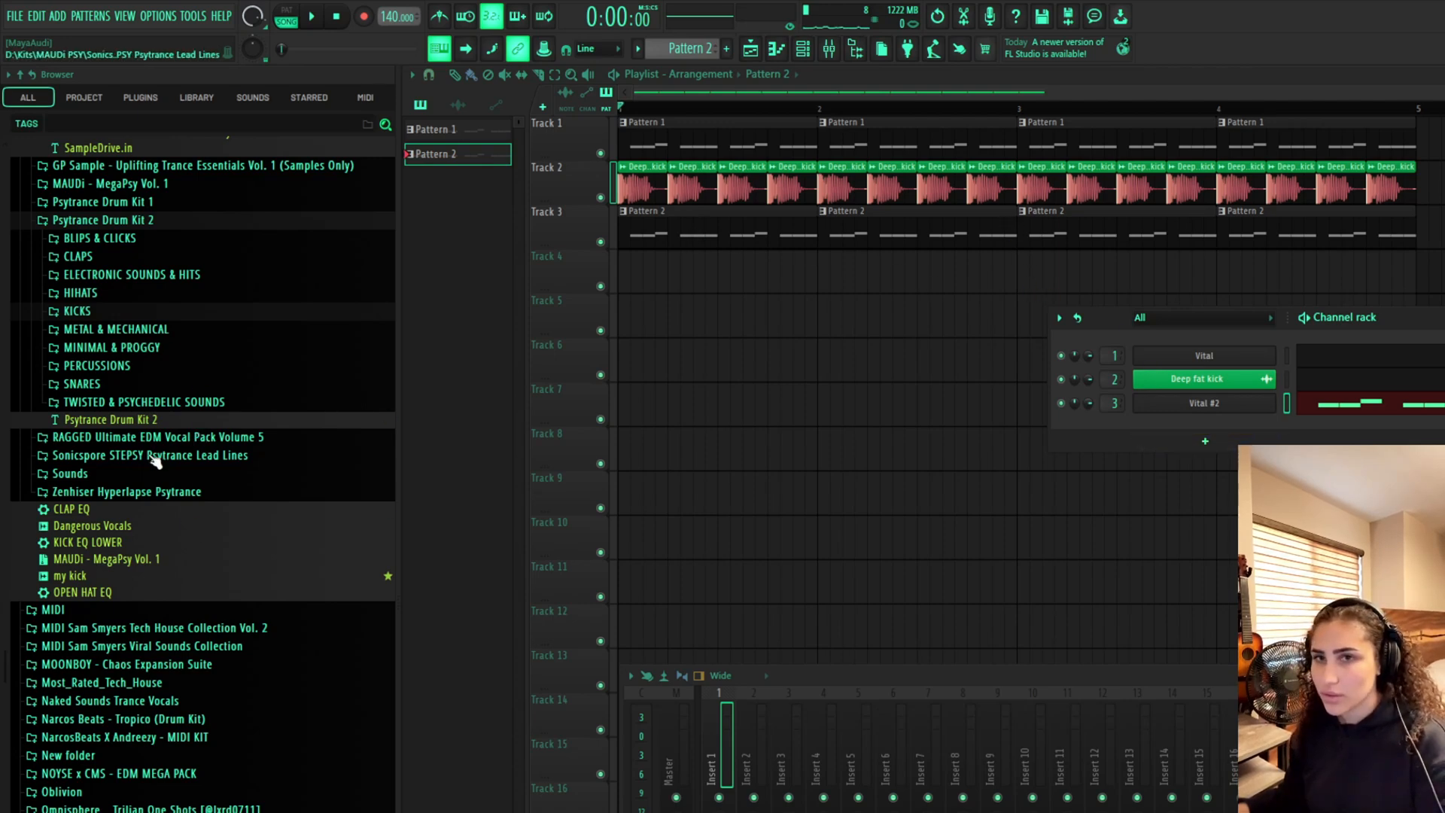
pyautogui.scroll(4, 134, 406)
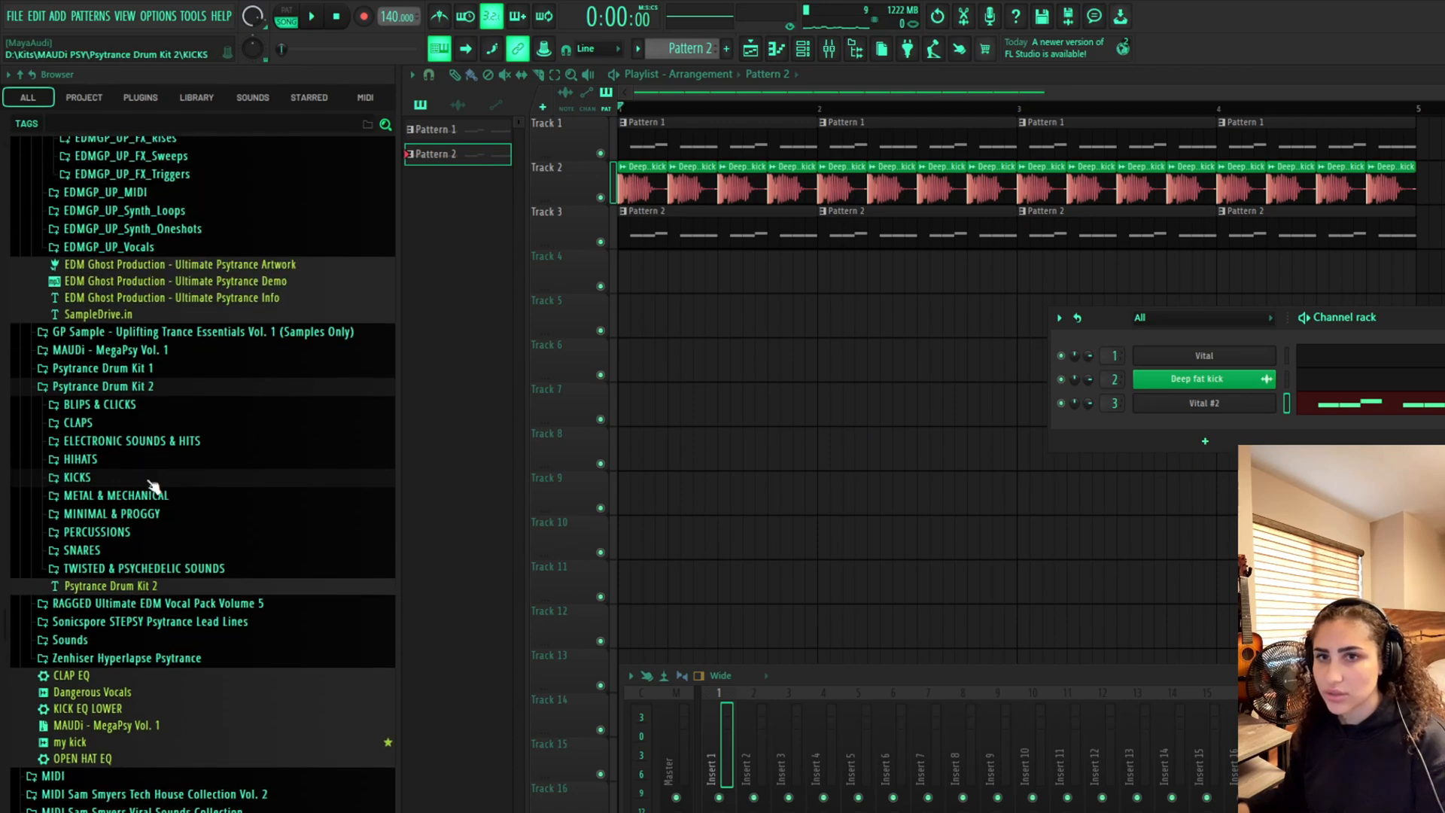
# Open the HIHATS folder and preview the Closehat, Echohat and Hihat samples
pyautogui.click(126, 463)
pyautogui.scroll(4, 138, 294)
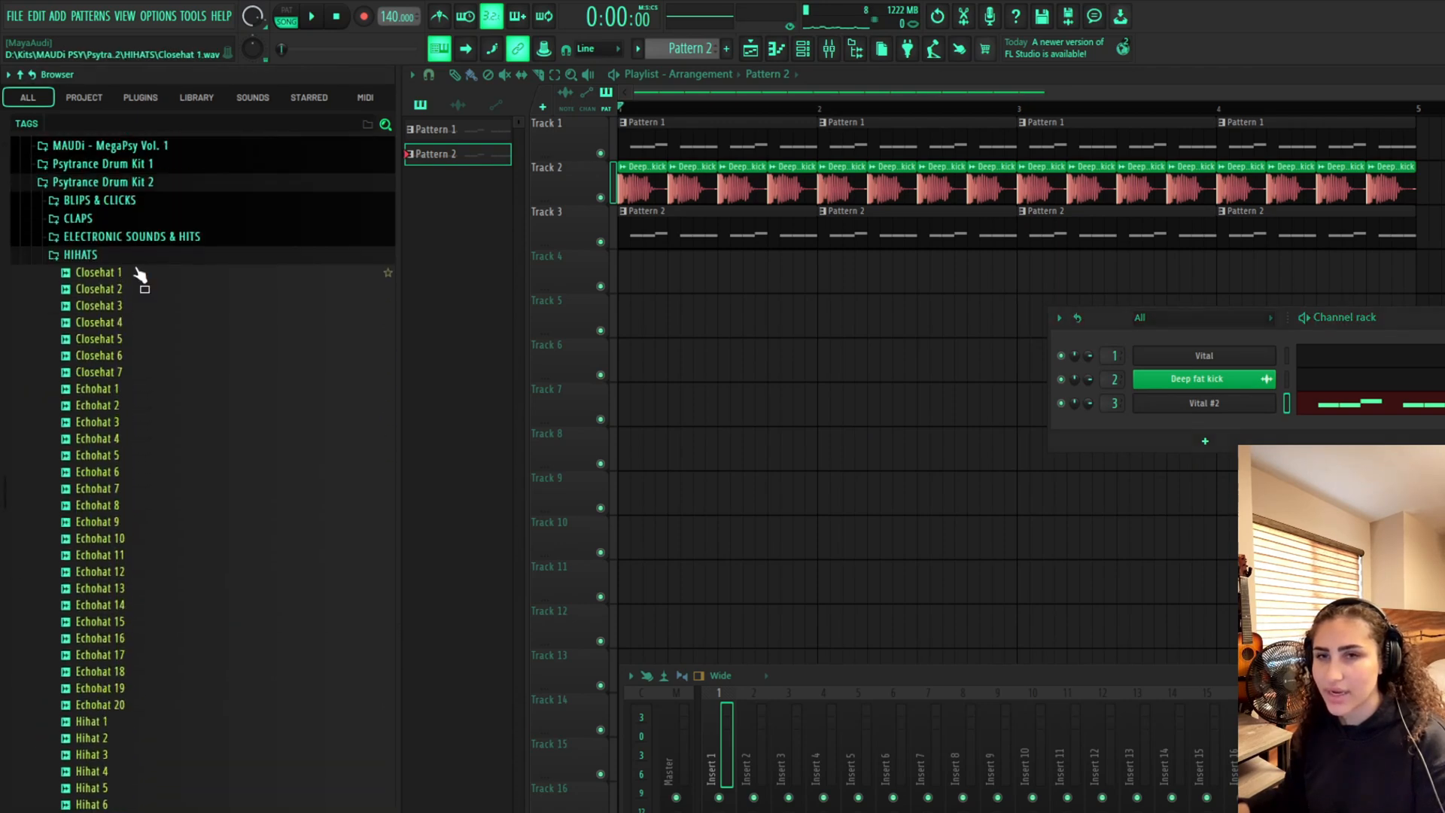
pyautogui.click(137, 346)
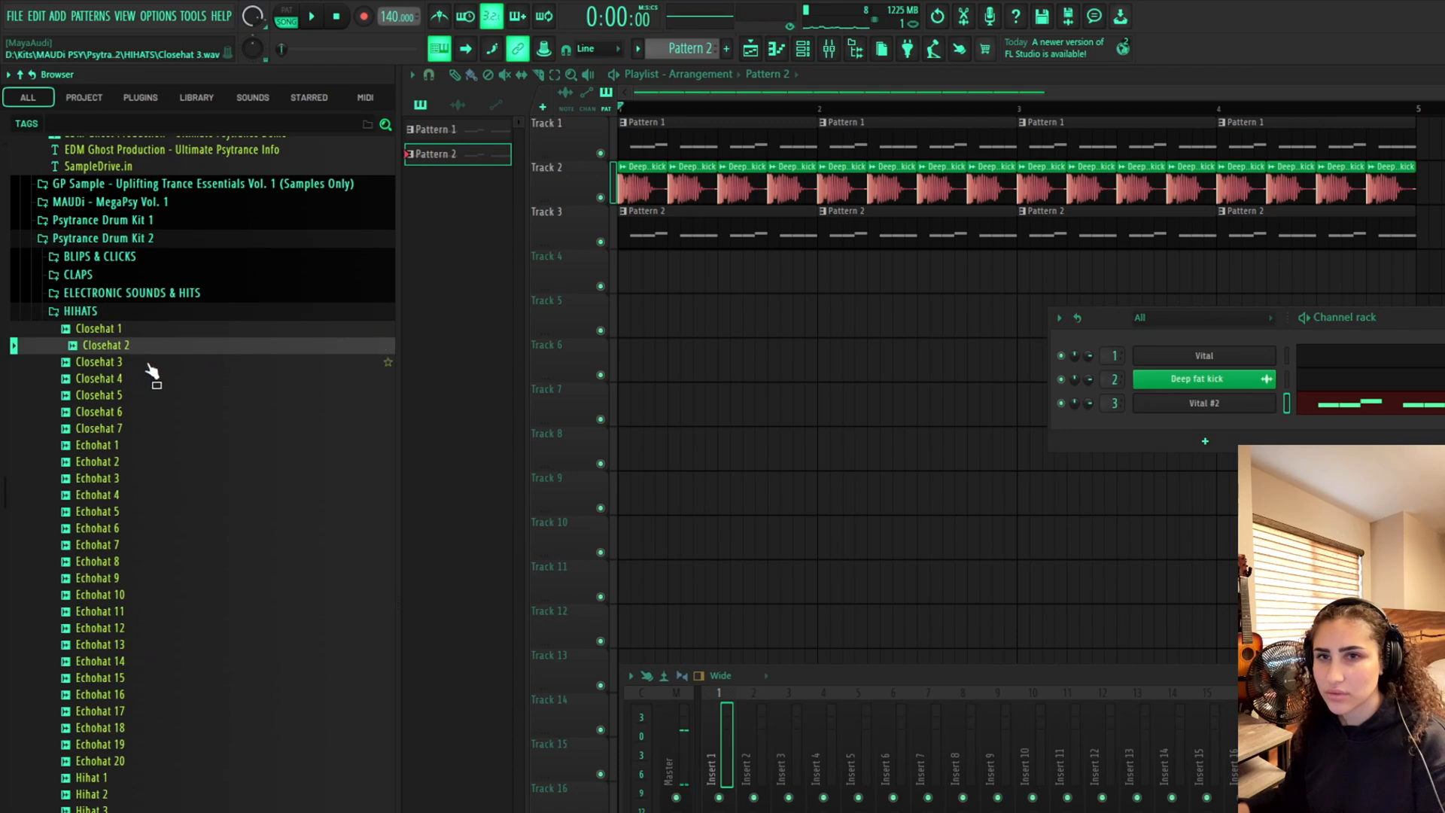
pyautogui.click(150, 362)
pyautogui.click(167, 396)
pyautogui.click(168, 413)
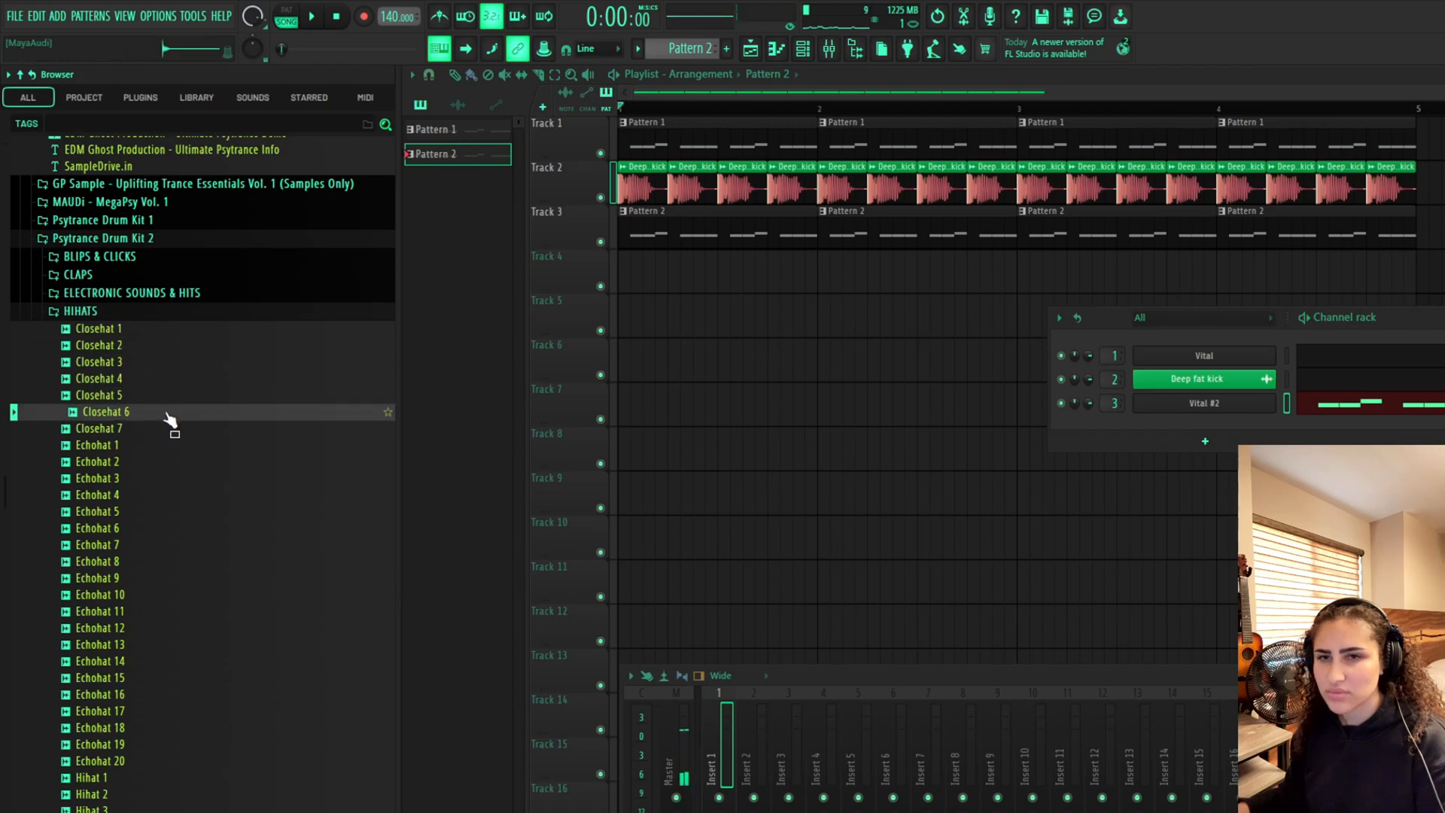
pyautogui.click(168, 430)
pyautogui.click(168, 445)
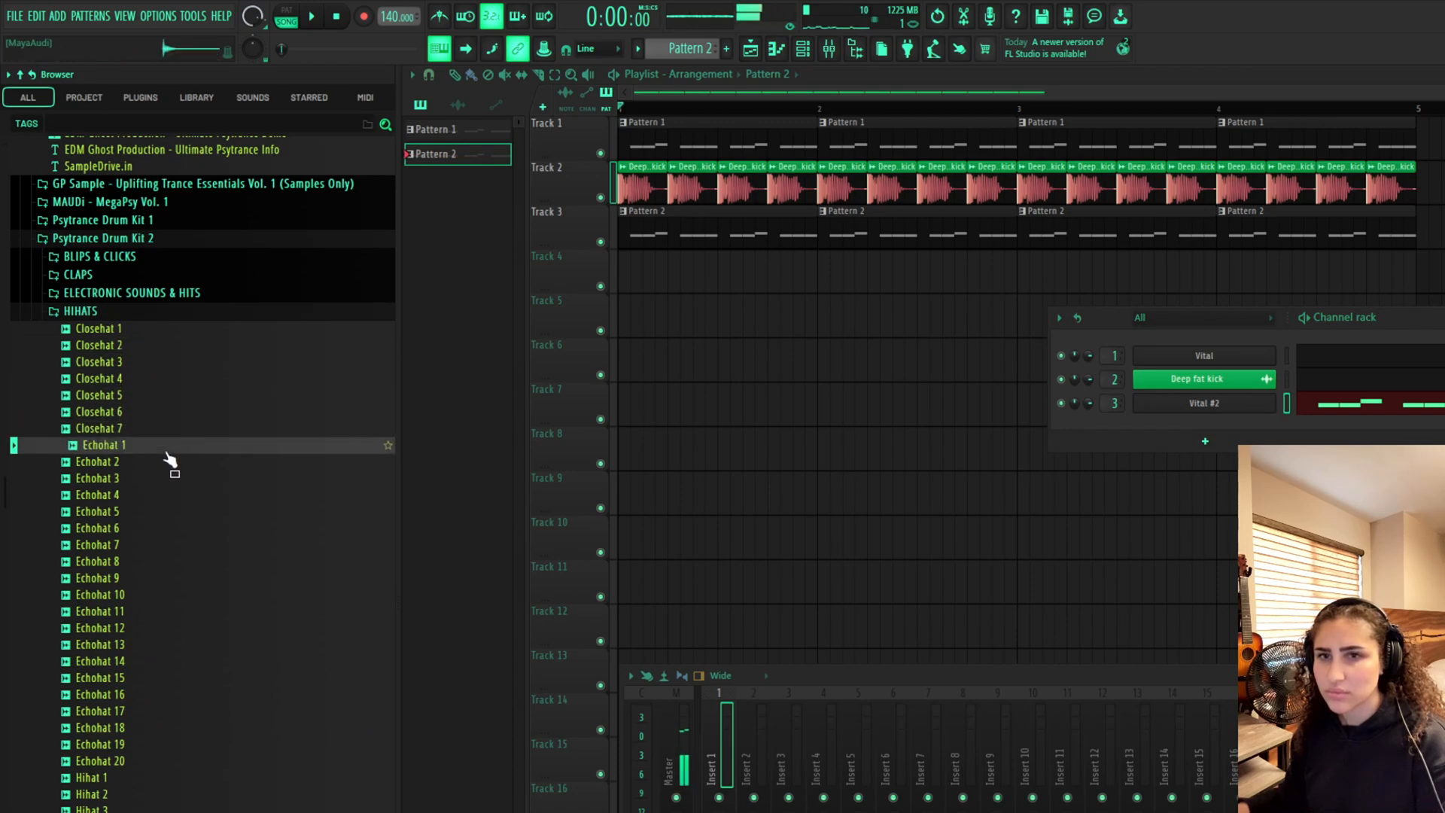
pyautogui.click(171, 512)
pyautogui.scroll(-2, 196, 557)
pyautogui.scroll(-10, 214, 582)
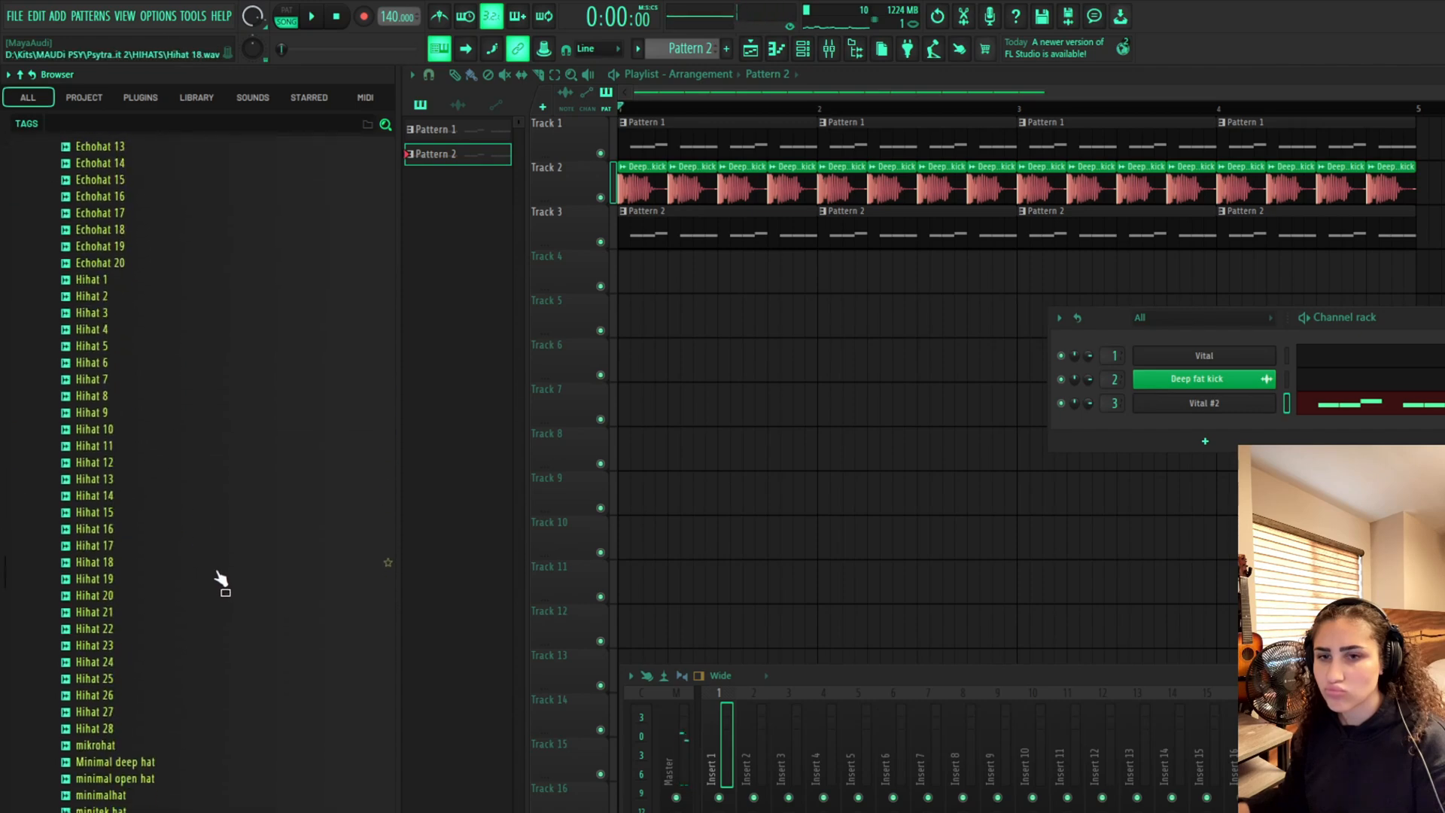
pyautogui.click(233, 596)
pyautogui.click(184, 563)
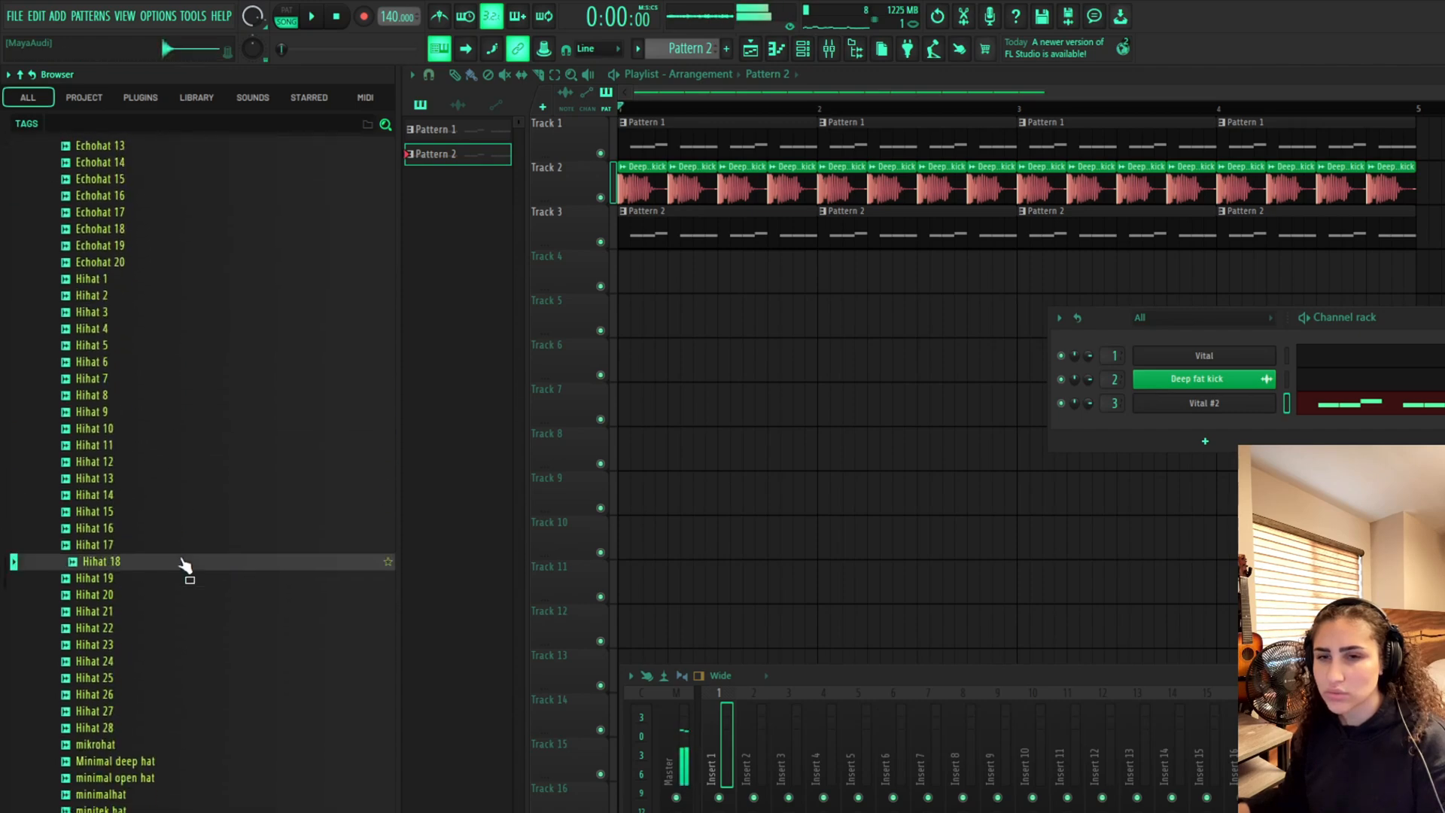
pyautogui.click(174, 462)
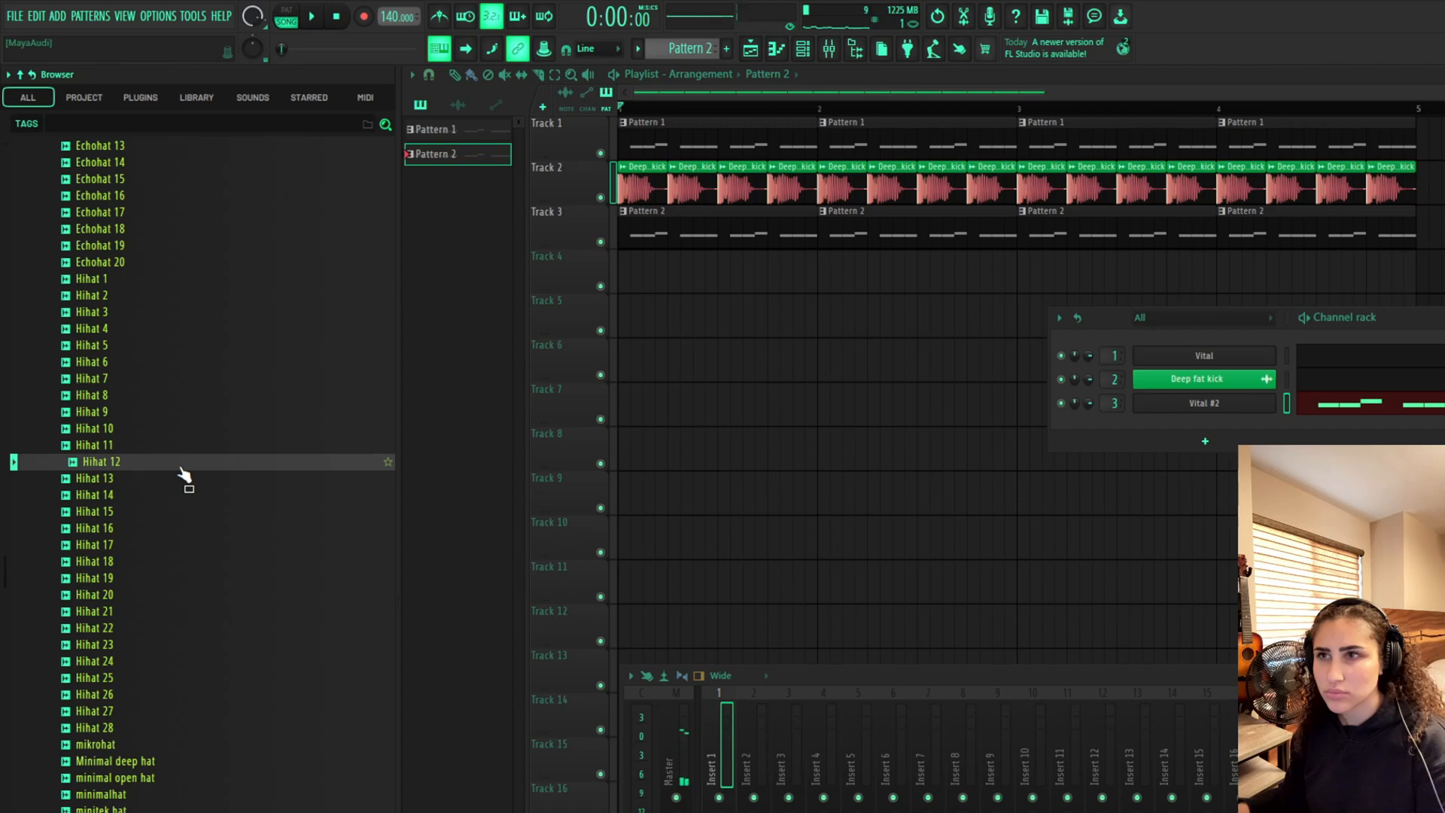
# Add the Hihat 11 sample to the channel rack as a new channel
pyautogui.click(170, 447)
pyautogui.moveTo(170, 447); pyautogui.dragTo(1124, 434)
pyautogui.scroll(1, 1114, 427)
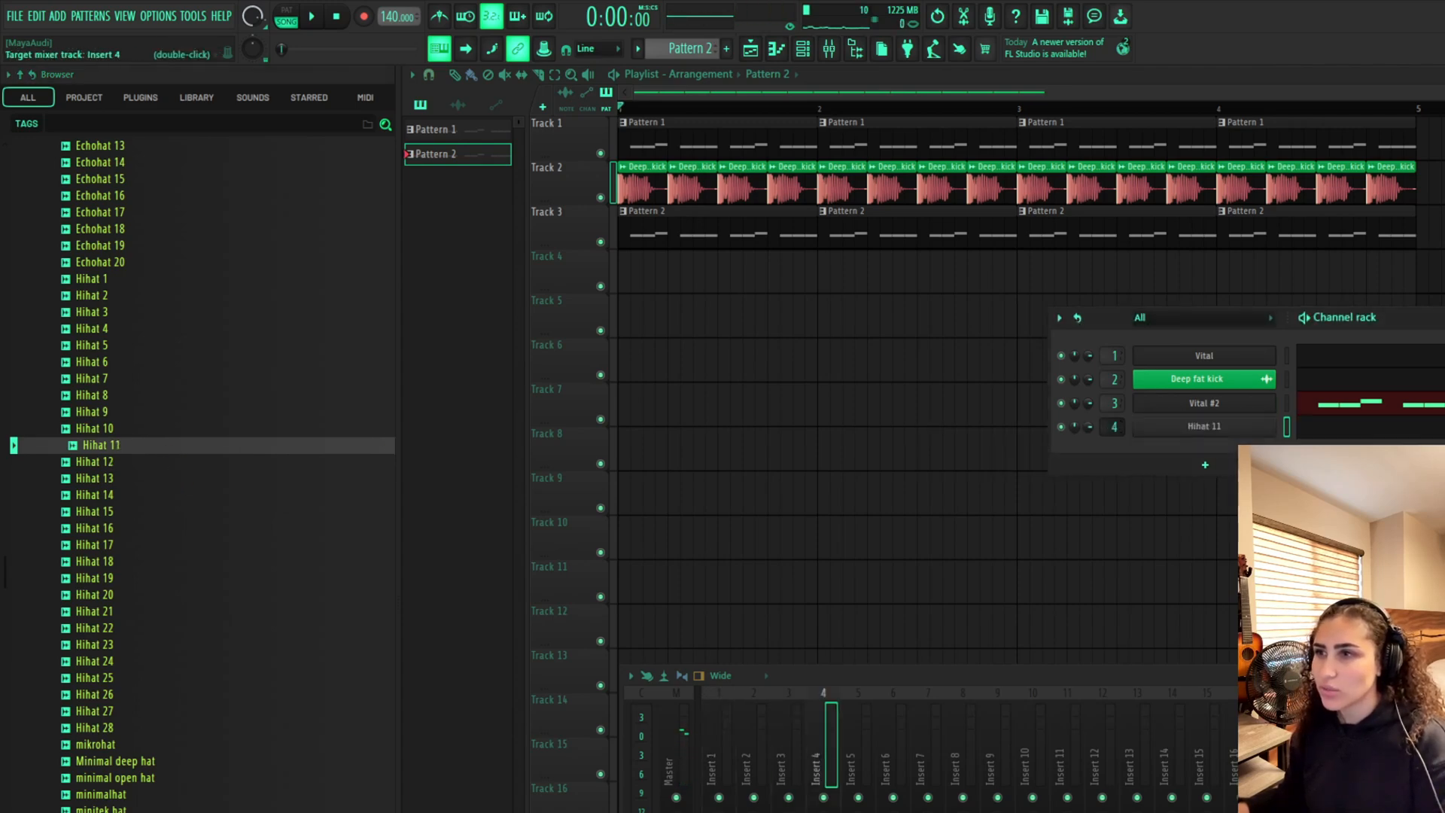
# Create a new Pattern 3 and open the Hihat 11 channel in the piano roll
pyautogui.click(726, 48)
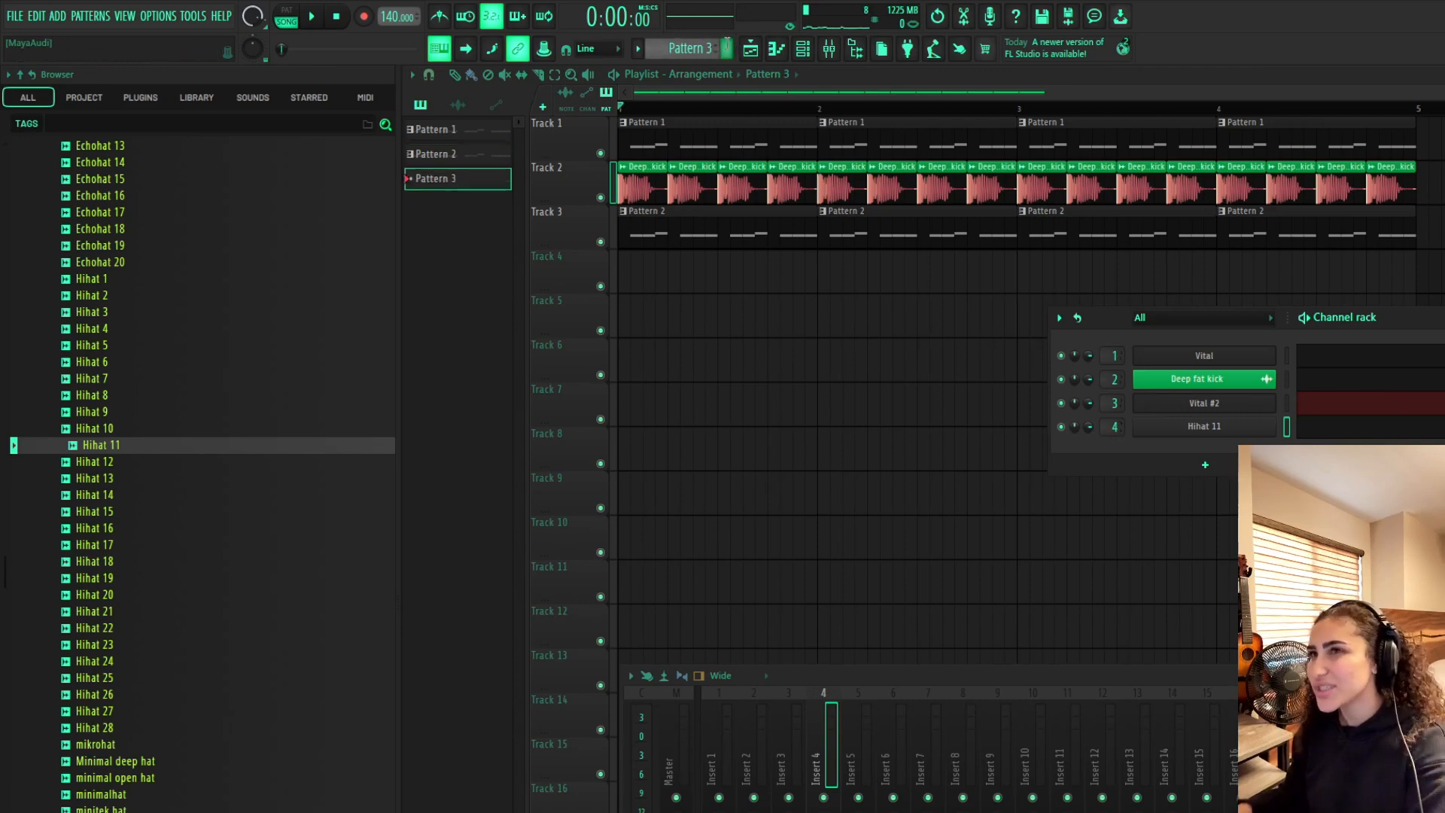
pyautogui.click(1342, 429)
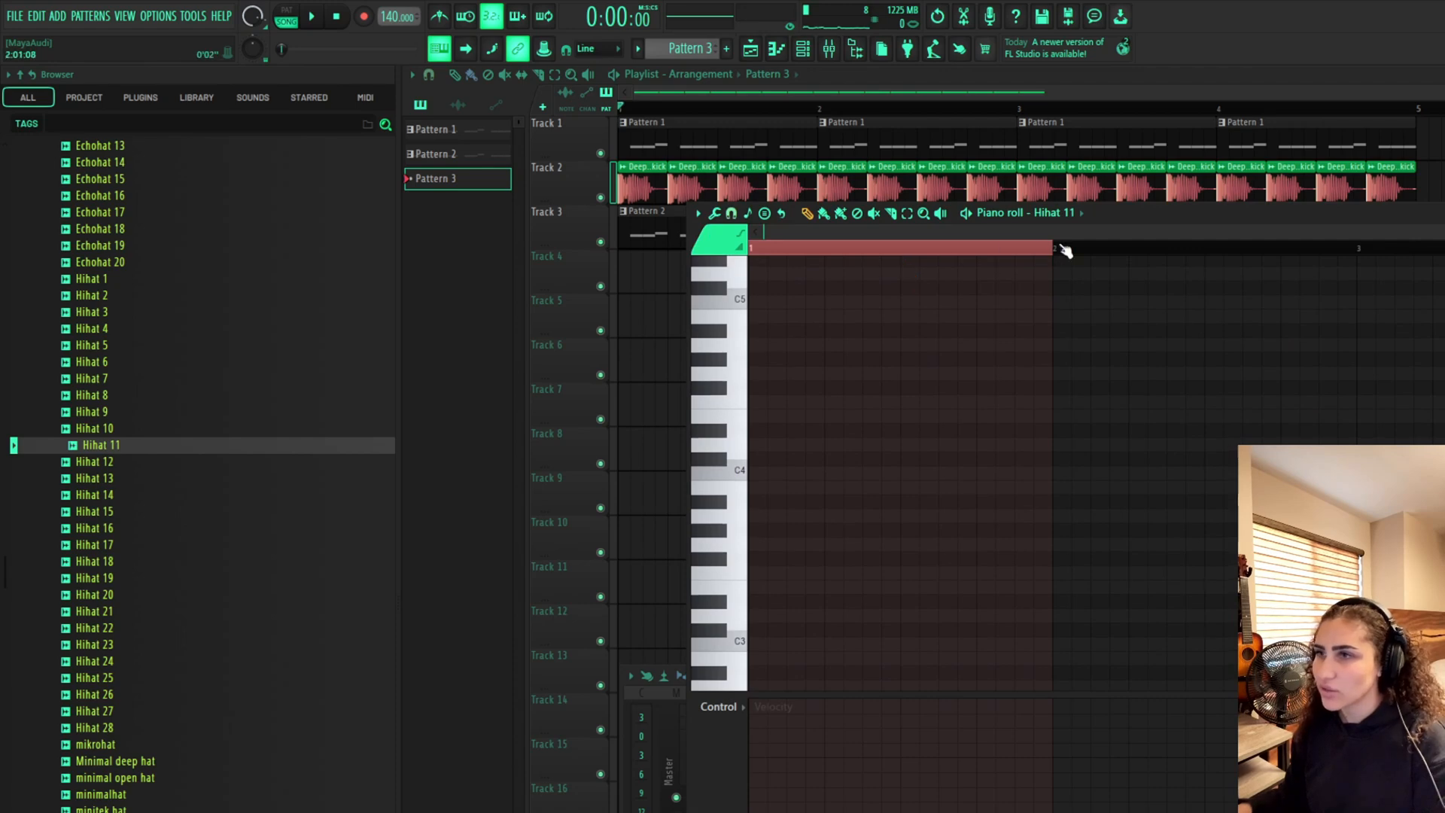
pyautogui.scroll(3, 753, 351)
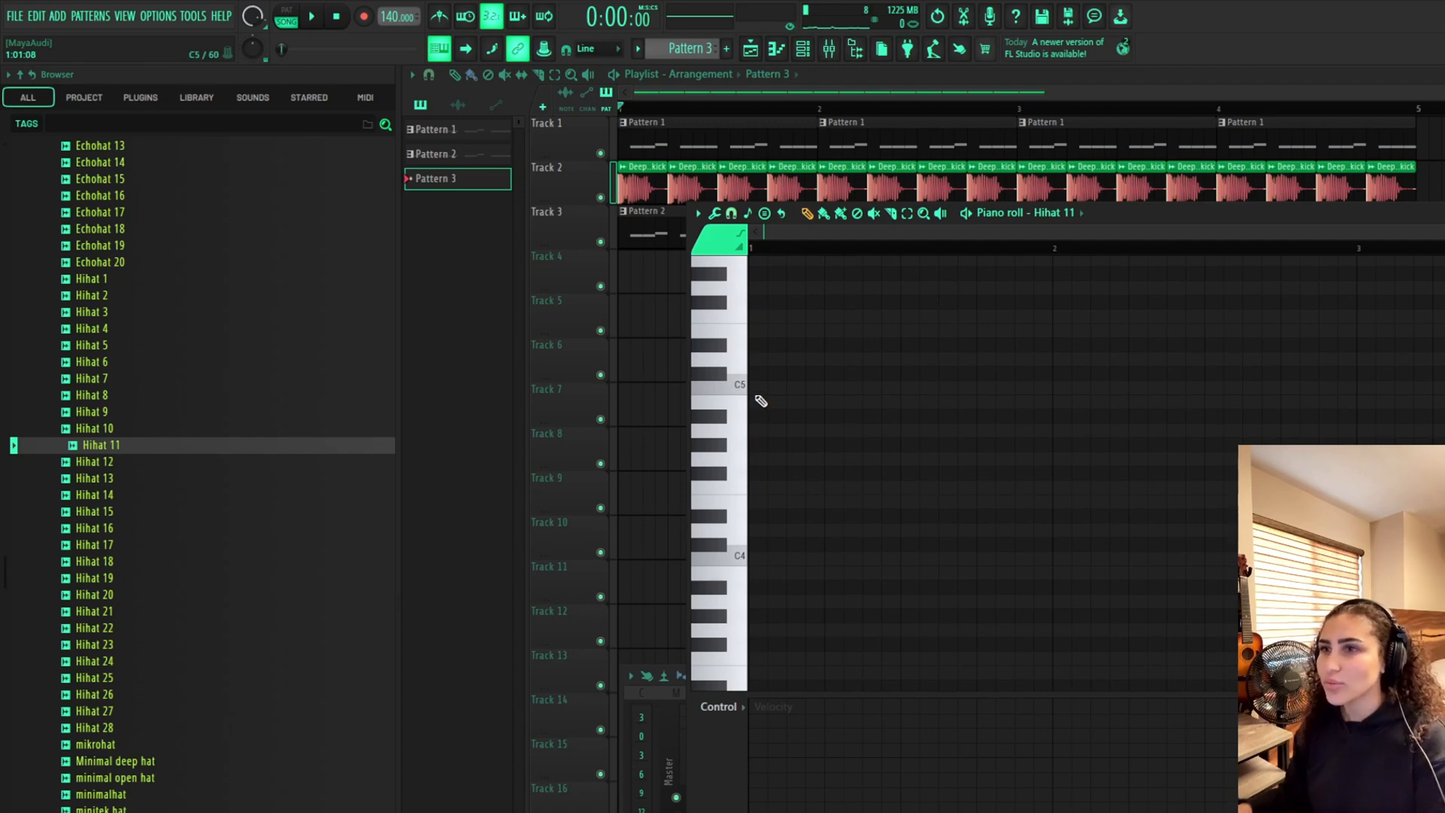
# Place four consecutive sixteenth hi-hat notes on C5 at the start of the pattern
pyautogui.click(771, 391)
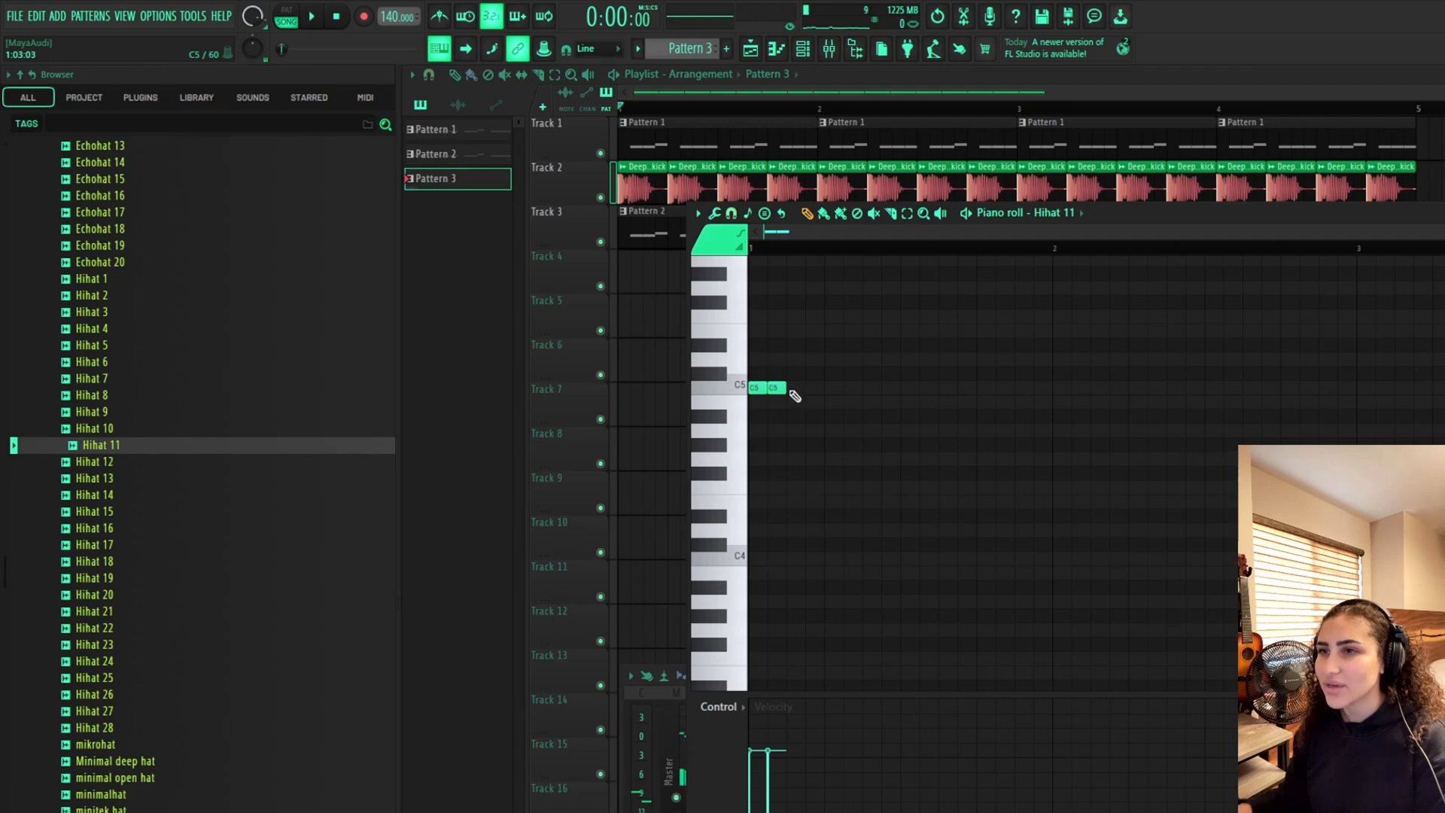
pyautogui.click(790, 390)
pyautogui.click(826, 389)
pyautogui.rightClick(834, 390)
pyautogui.click(810, 387)
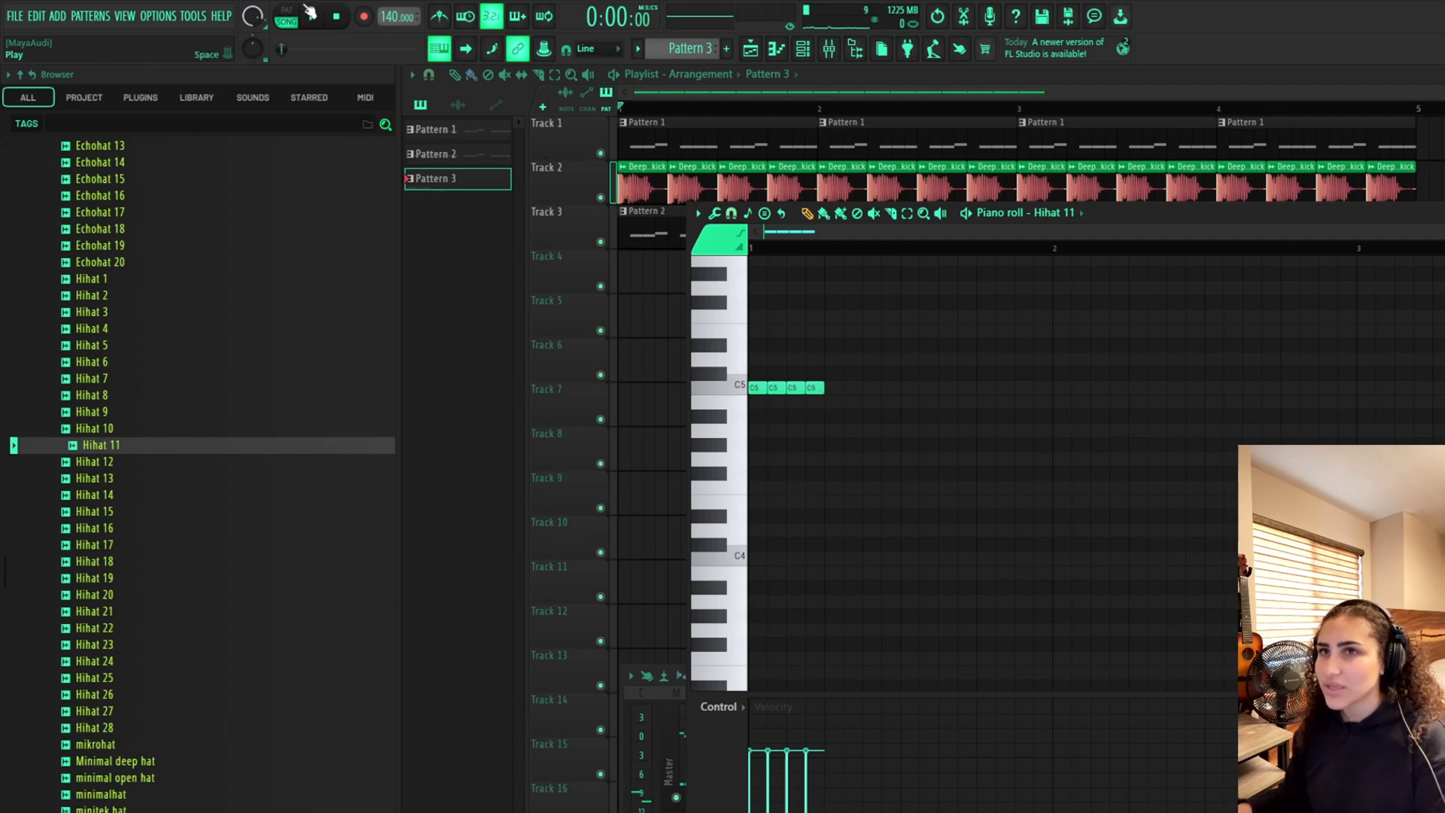
# Switch to pattern mode and play the hi-hat pattern to audition the notes
pyautogui.click(287, 16)
pyautogui.press('space')
pyautogui.press('space')
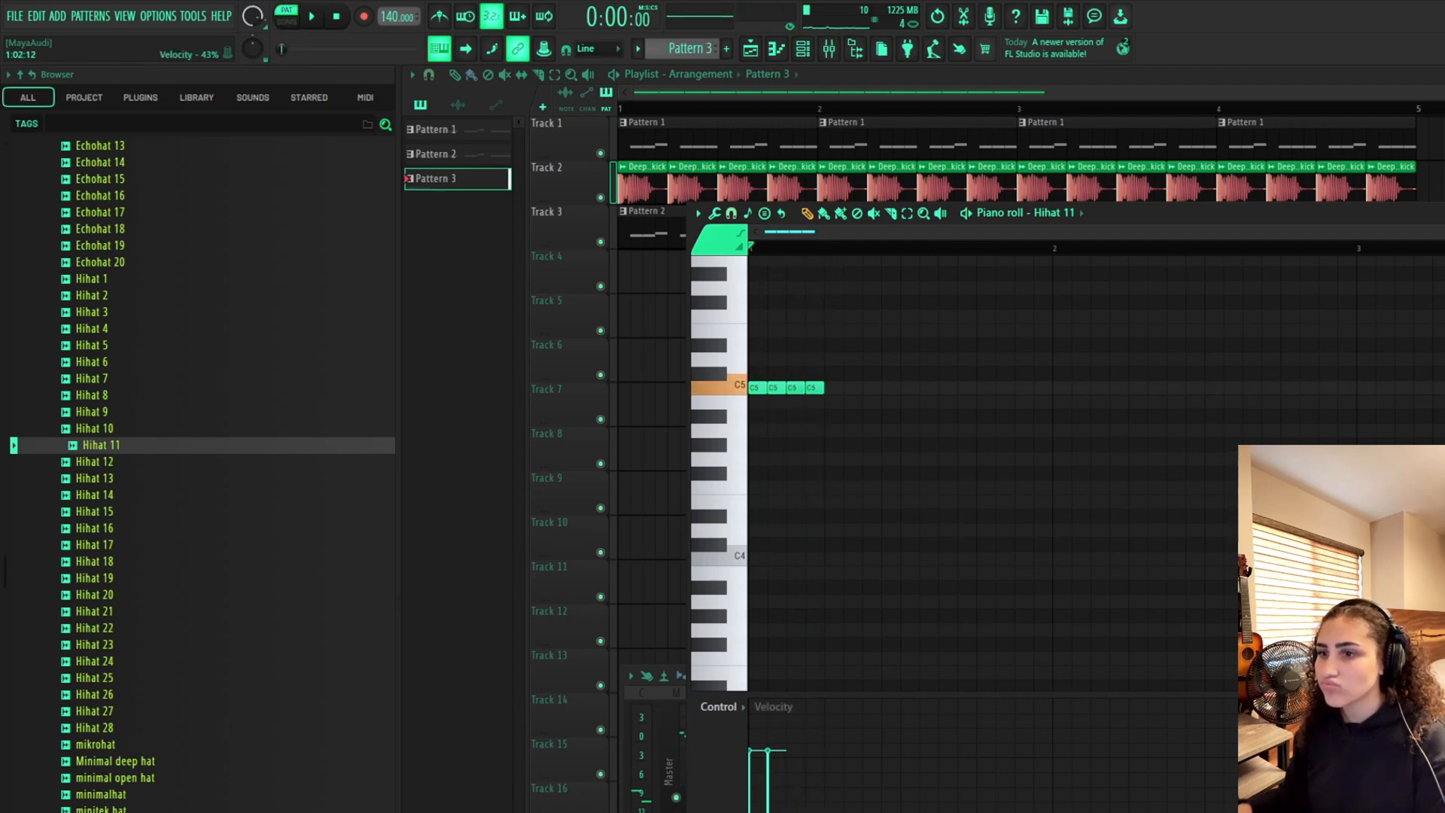
pyautogui.press('space')
pyautogui.press('space')
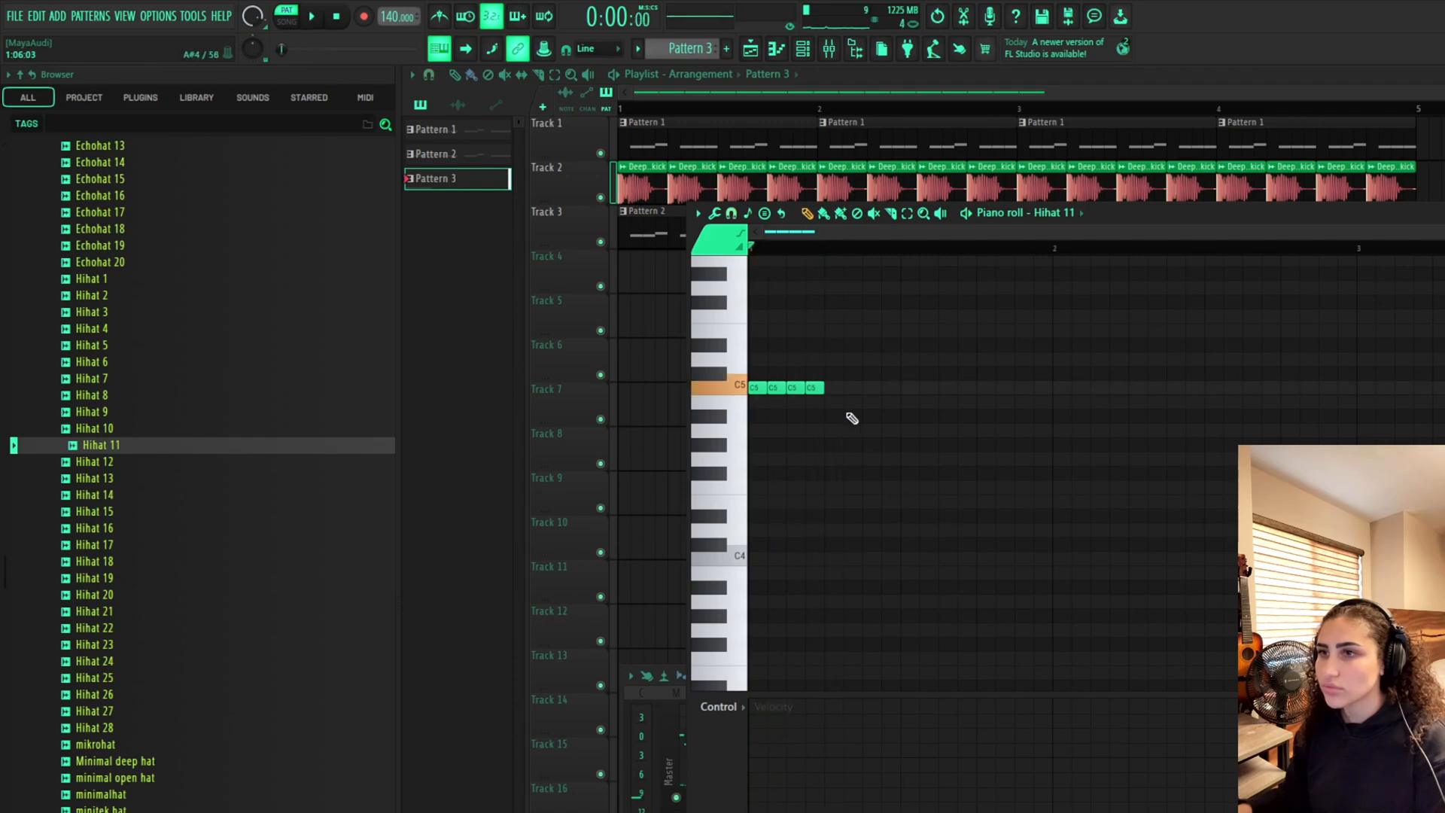
# Paint sixteenth hi-hat notes on C5 across four bars and lower their velocity to about 49%
pyautogui.moveTo(835, 390); pyautogui.dragTo(1437, 391)
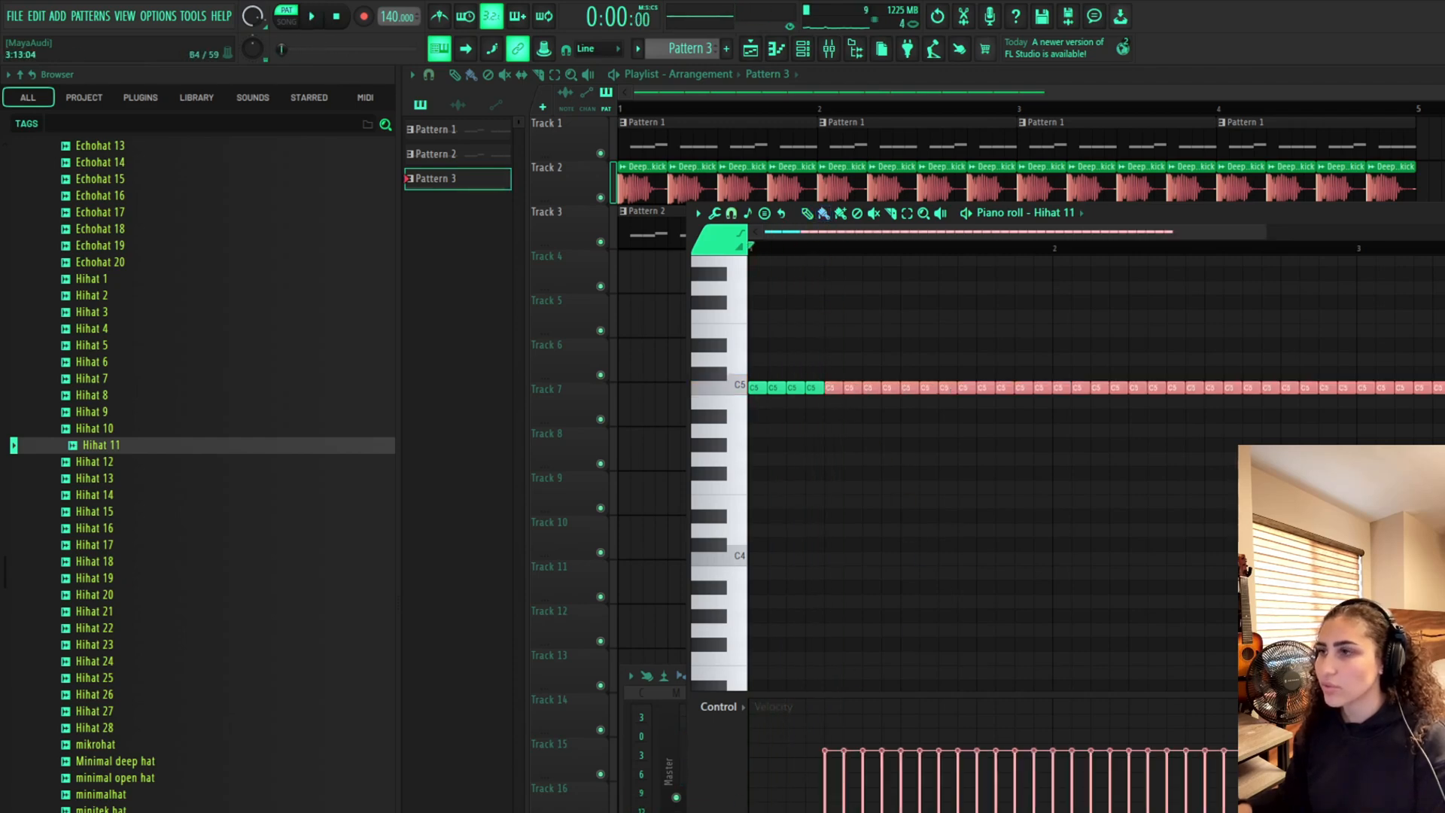
pyautogui.hotkey('ctrl', 'd')
pyautogui.scroll(-3, 1262, 431)
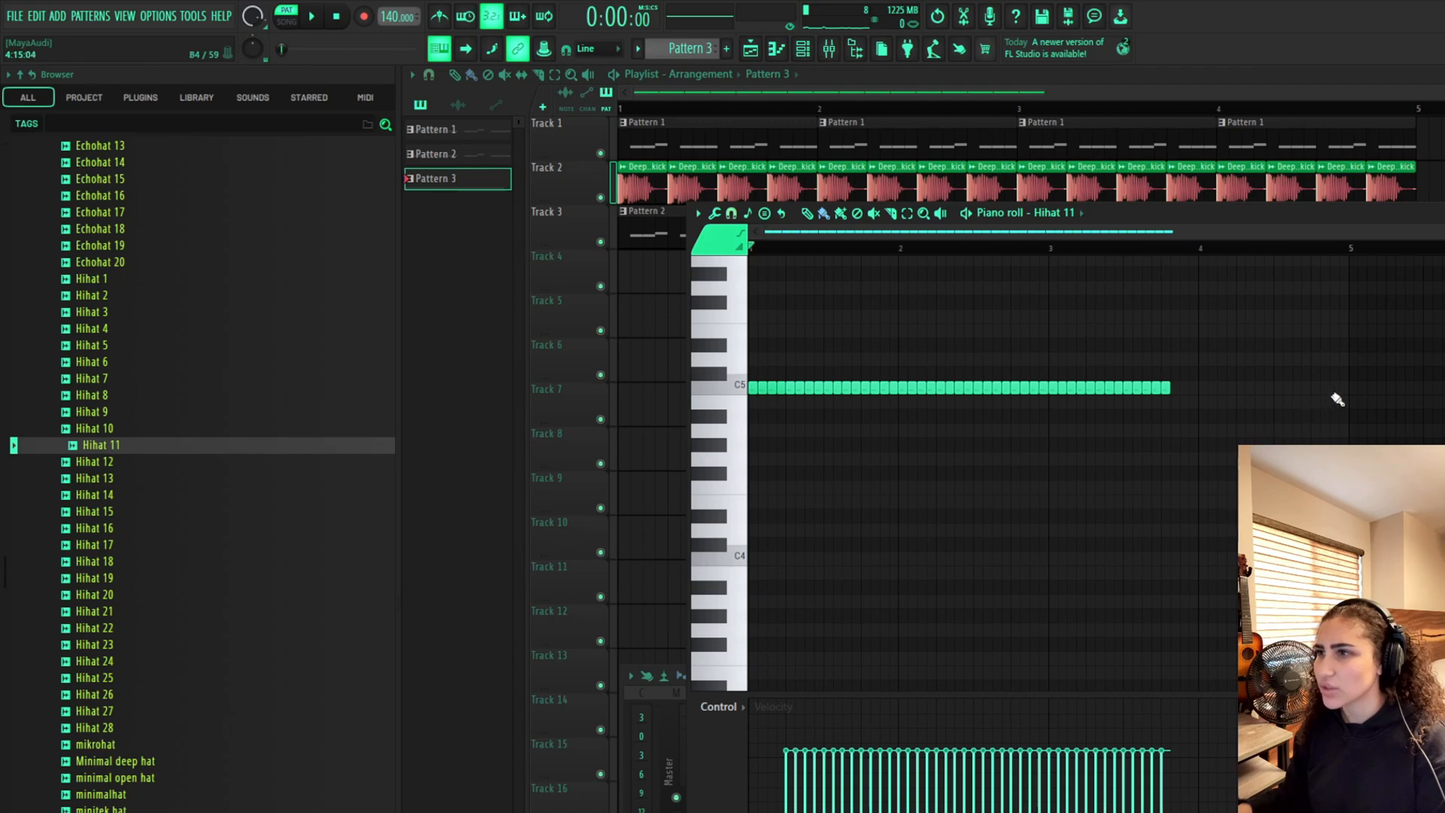
pyautogui.moveTo(1343, 393); pyautogui.dragTo(1174, 390)
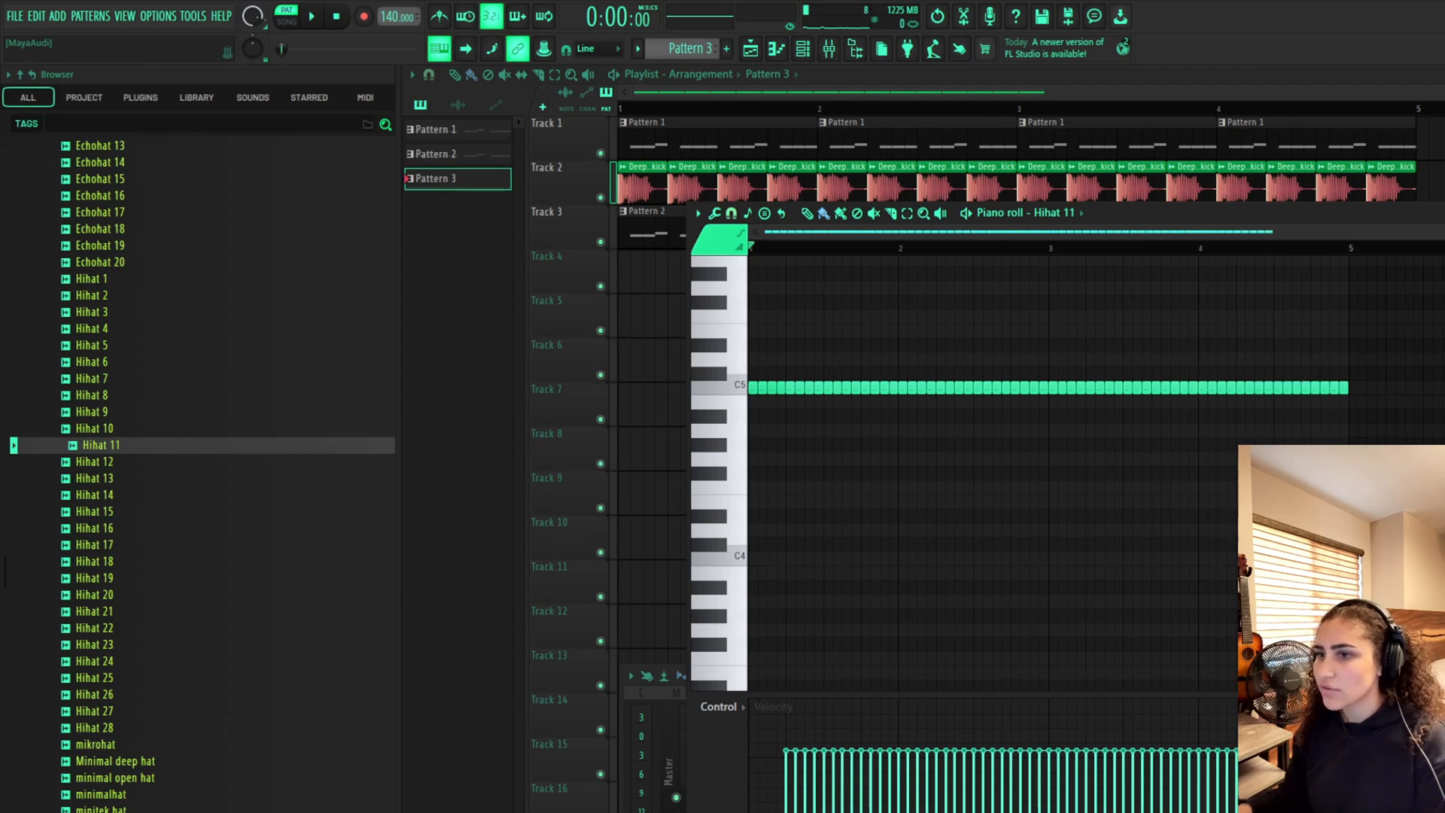
pyautogui.moveTo(1339, 812); pyautogui.dragTo(755, 812)
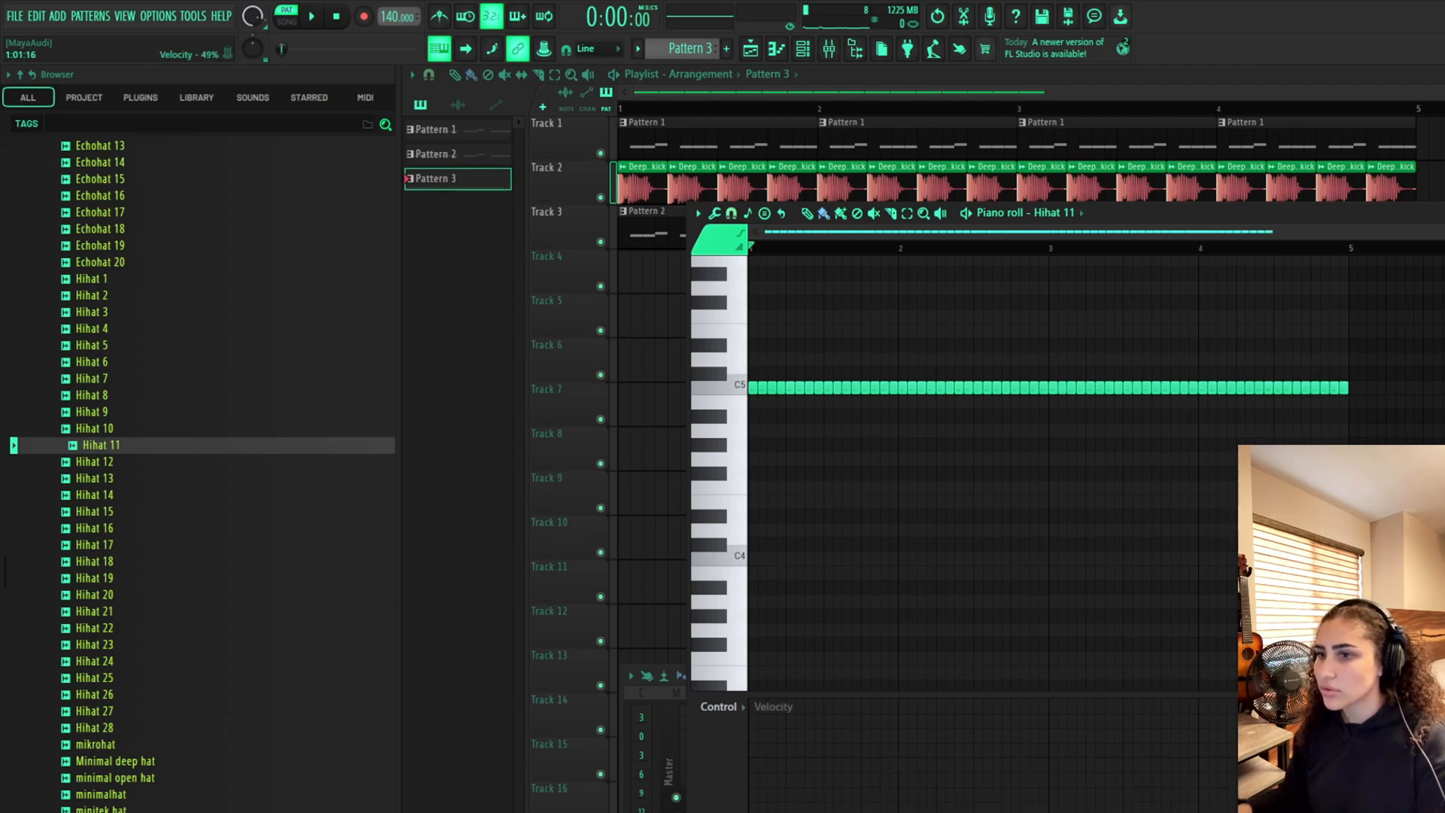
# Preview the Closehat, Echohat and Hihat samples in the HIHATS folder to compare them
pyautogui.click(151, 547)
pyautogui.click(151, 513)
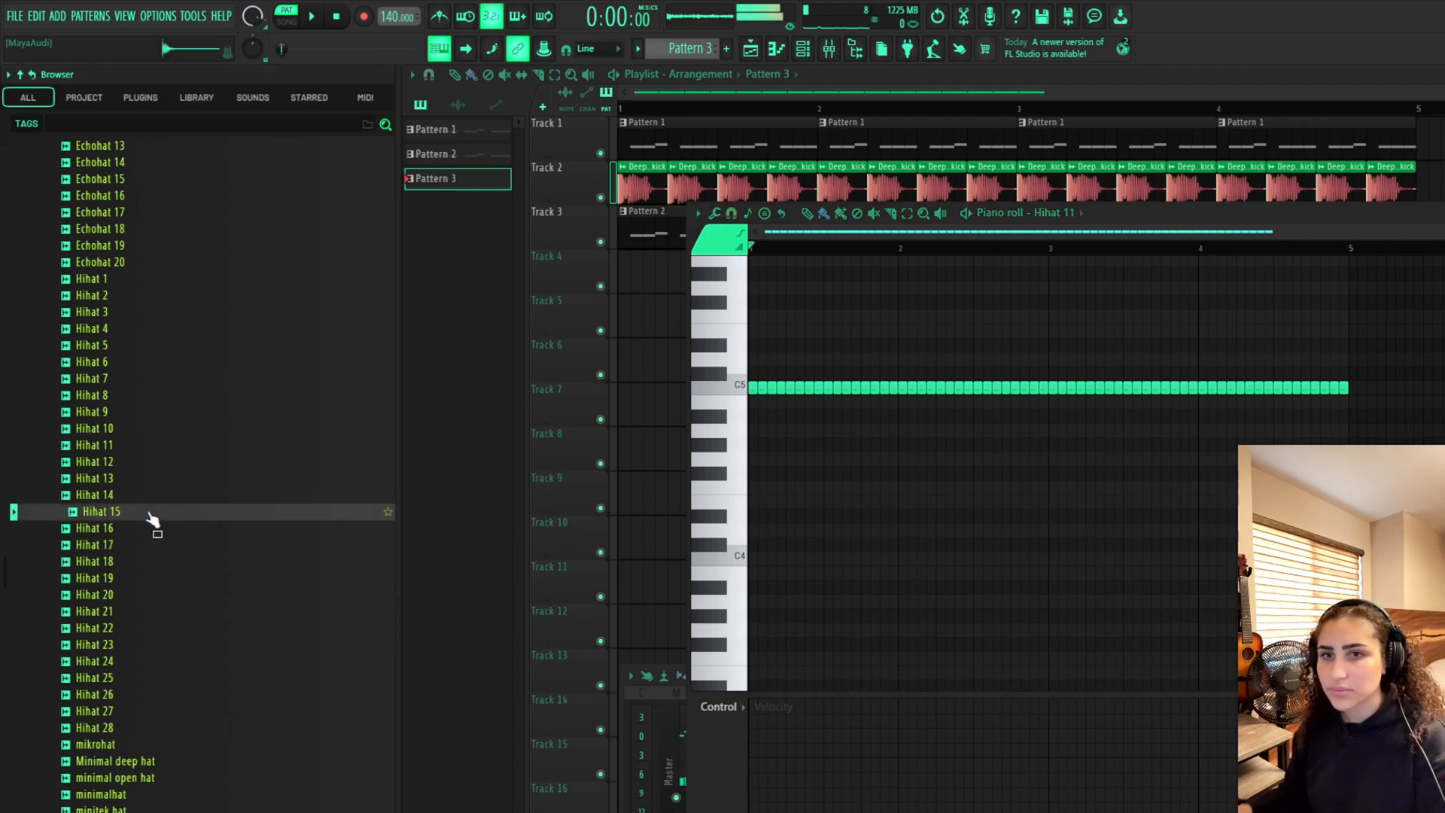
pyautogui.scroll(1, 169, 501)
pyautogui.scroll(10, 169, 501)
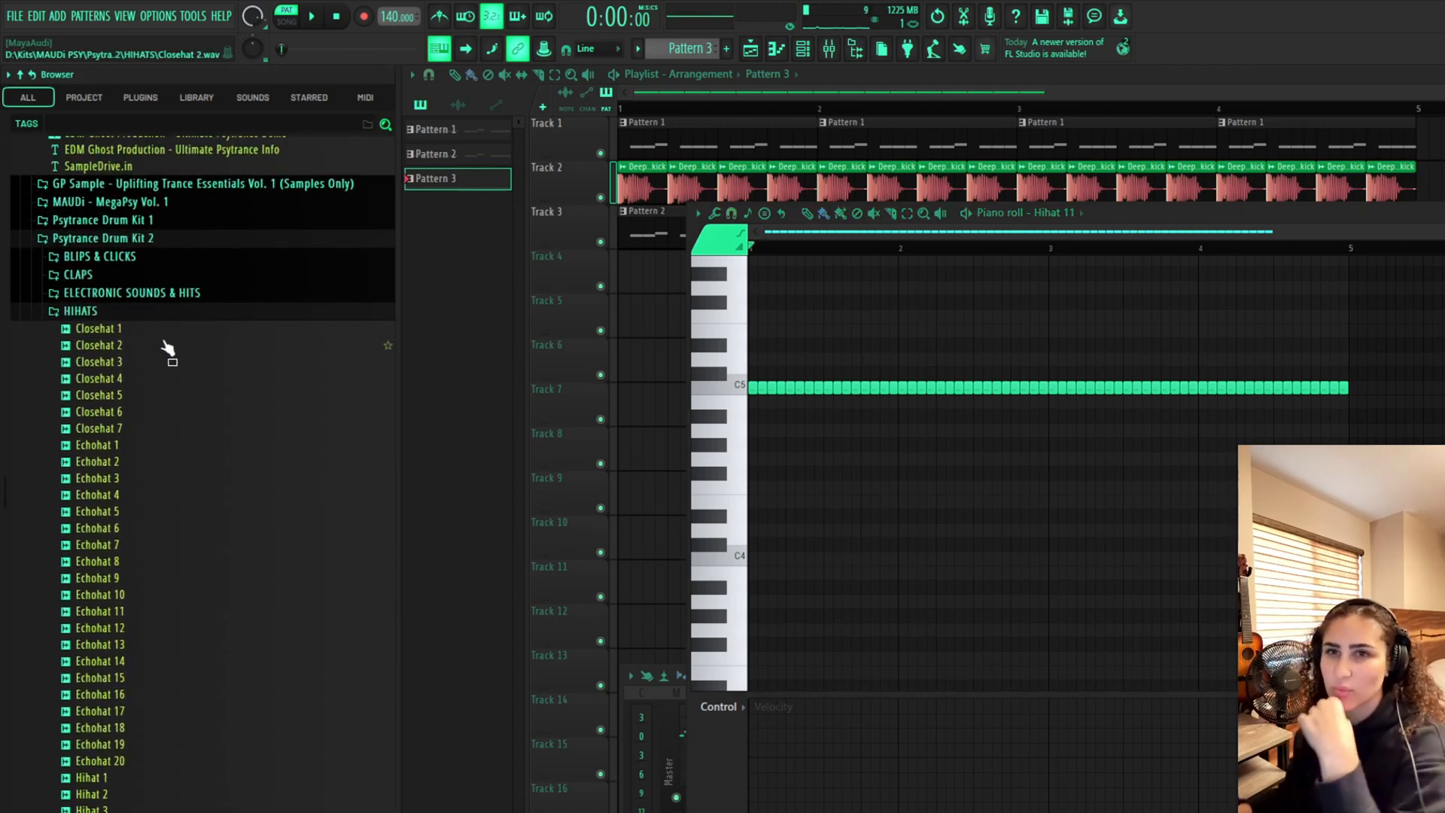
pyautogui.click(169, 347)
pyautogui.click(202, 461)
pyautogui.click(204, 511)
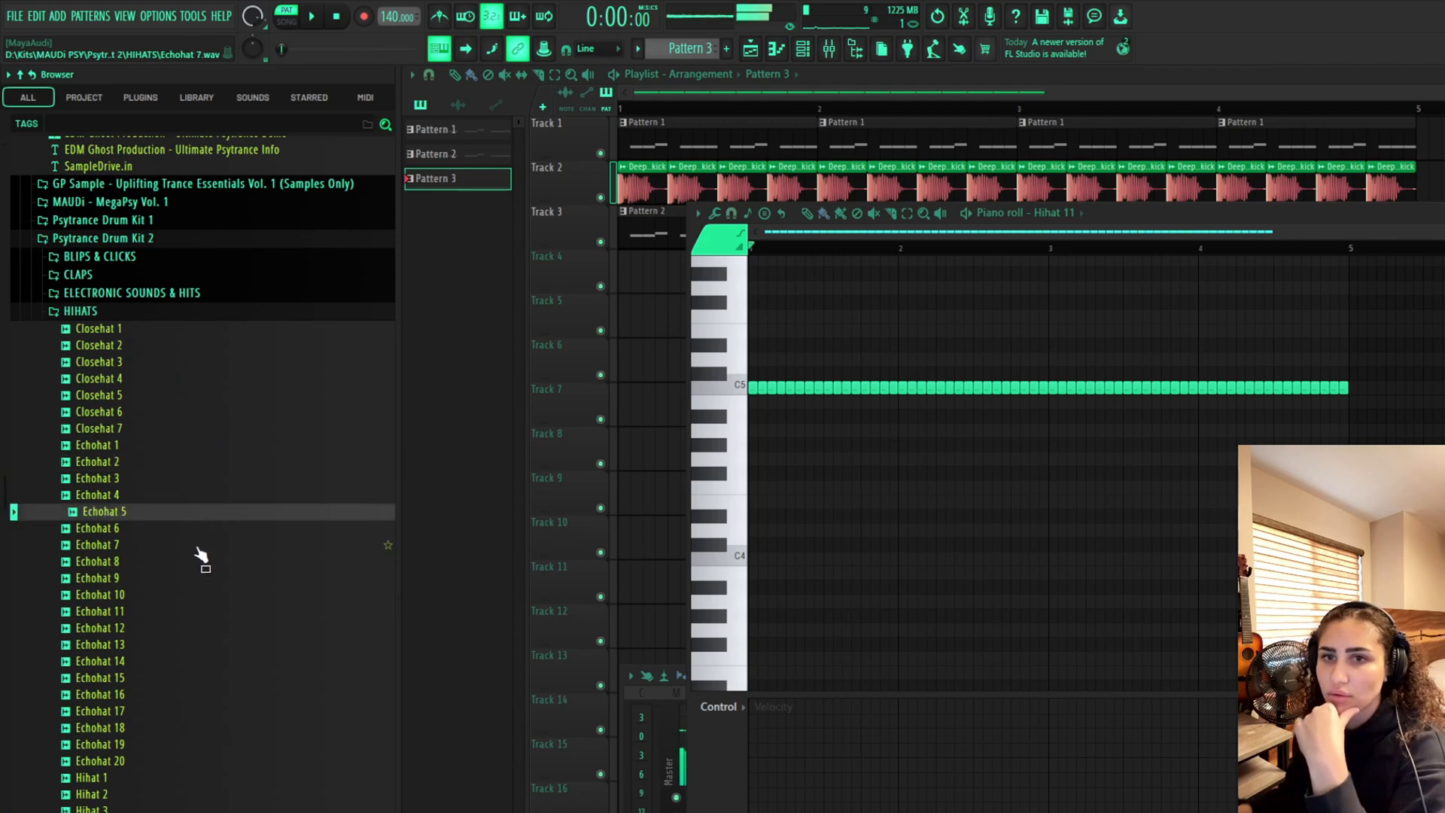
pyautogui.click(202, 562)
pyautogui.click(203, 594)
pyautogui.click(205, 611)
pyautogui.click(206, 677)
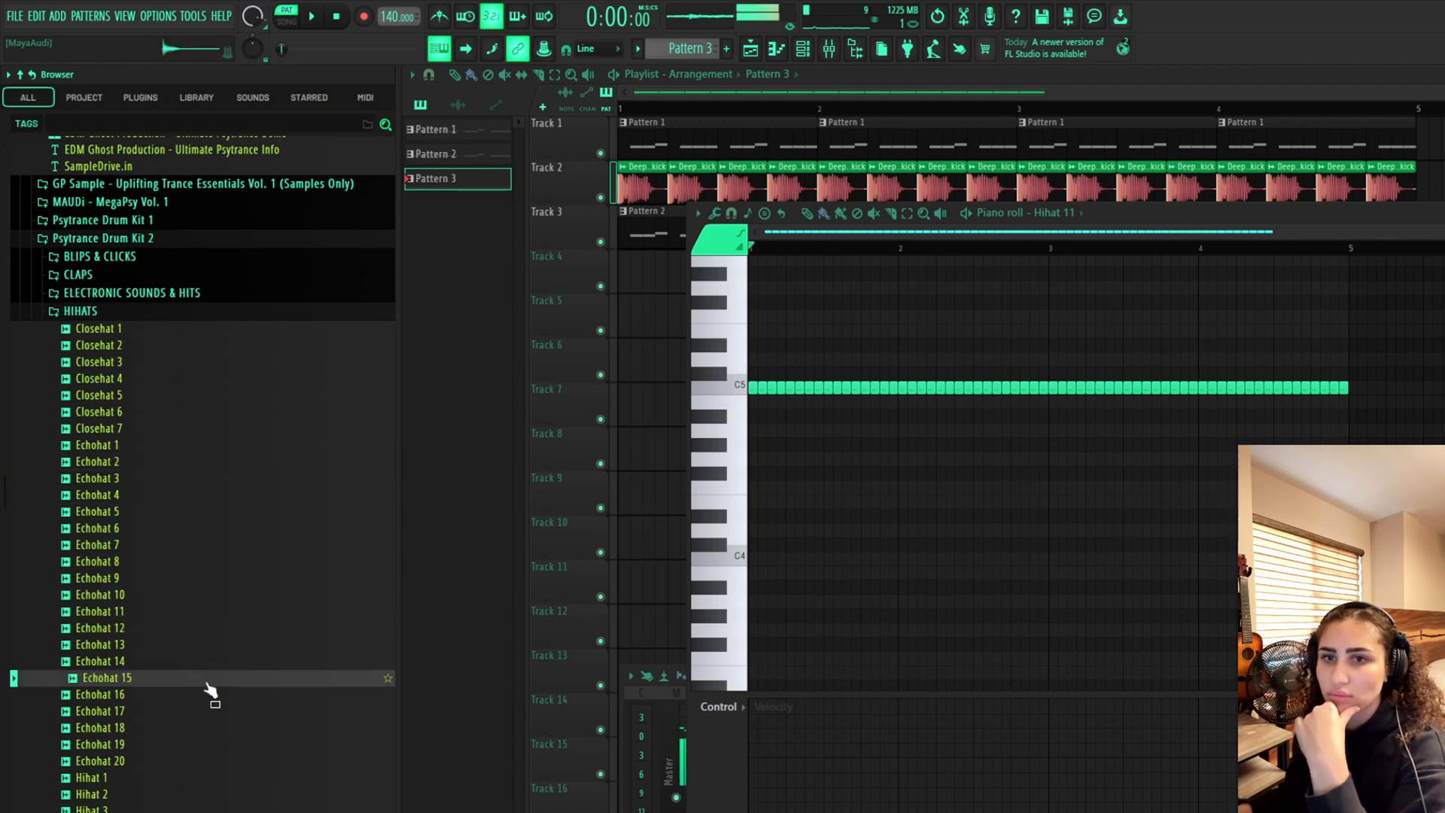
pyautogui.click(210, 694)
pyautogui.click(211, 711)
pyautogui.click(214, 778)
pyautogui.scroll(-7, 215, 779)
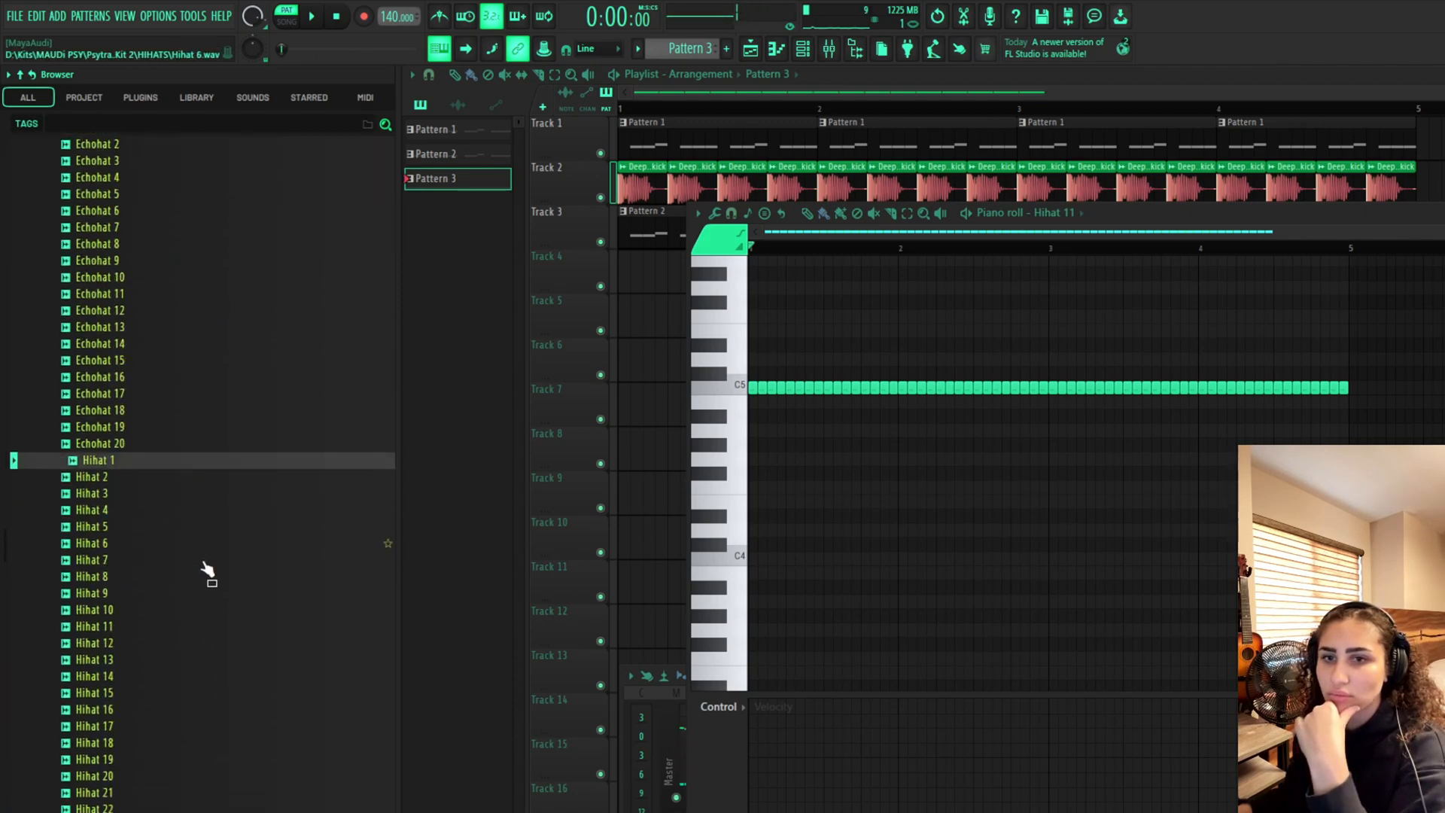
pyautogui.click(207, 562)
pyautogui.click(197, 566)
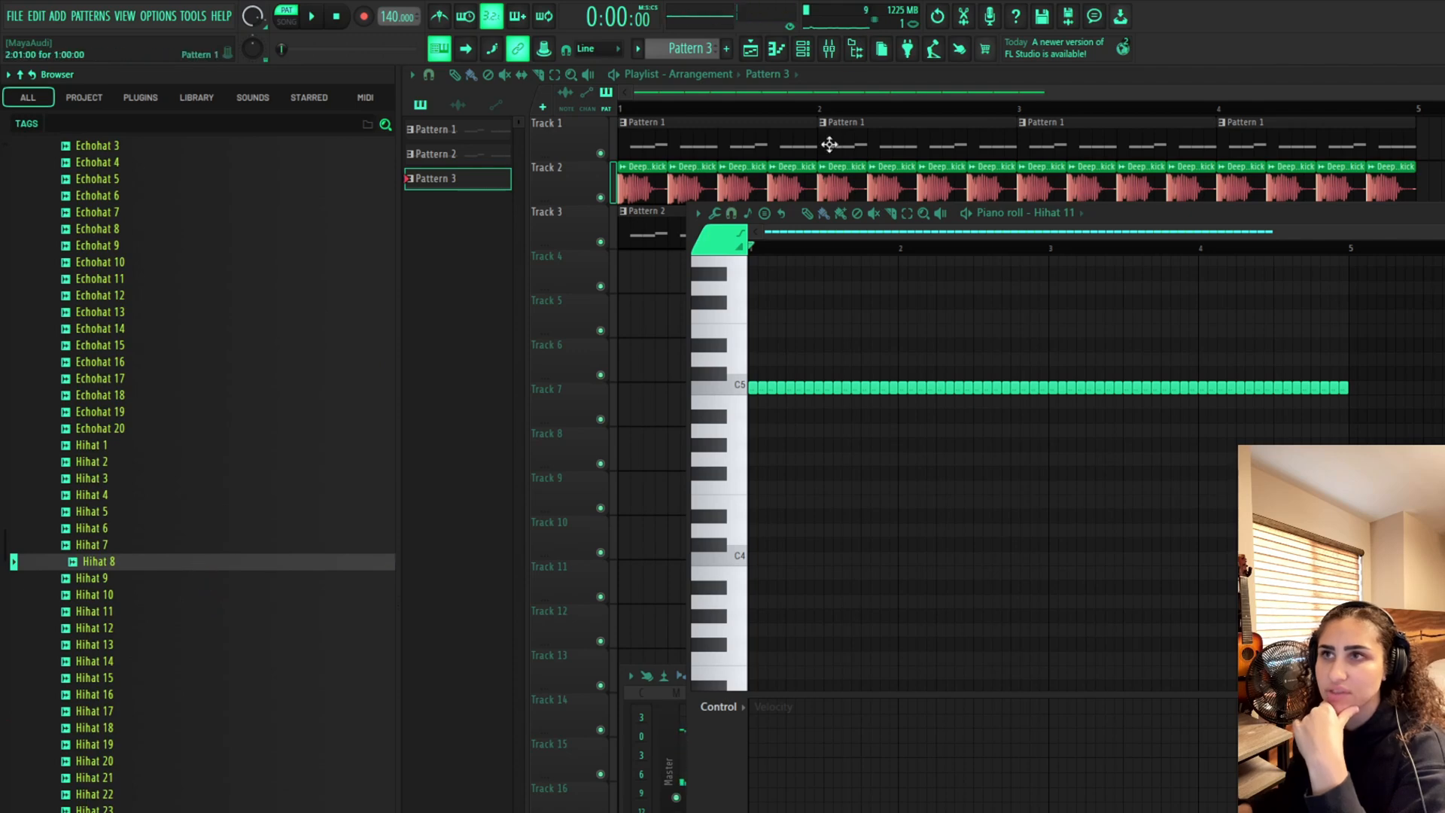
# Open the channel rack, preview the Hihat 11 sample and play the hi-hat pattern
pyautogui.click(812, 48)
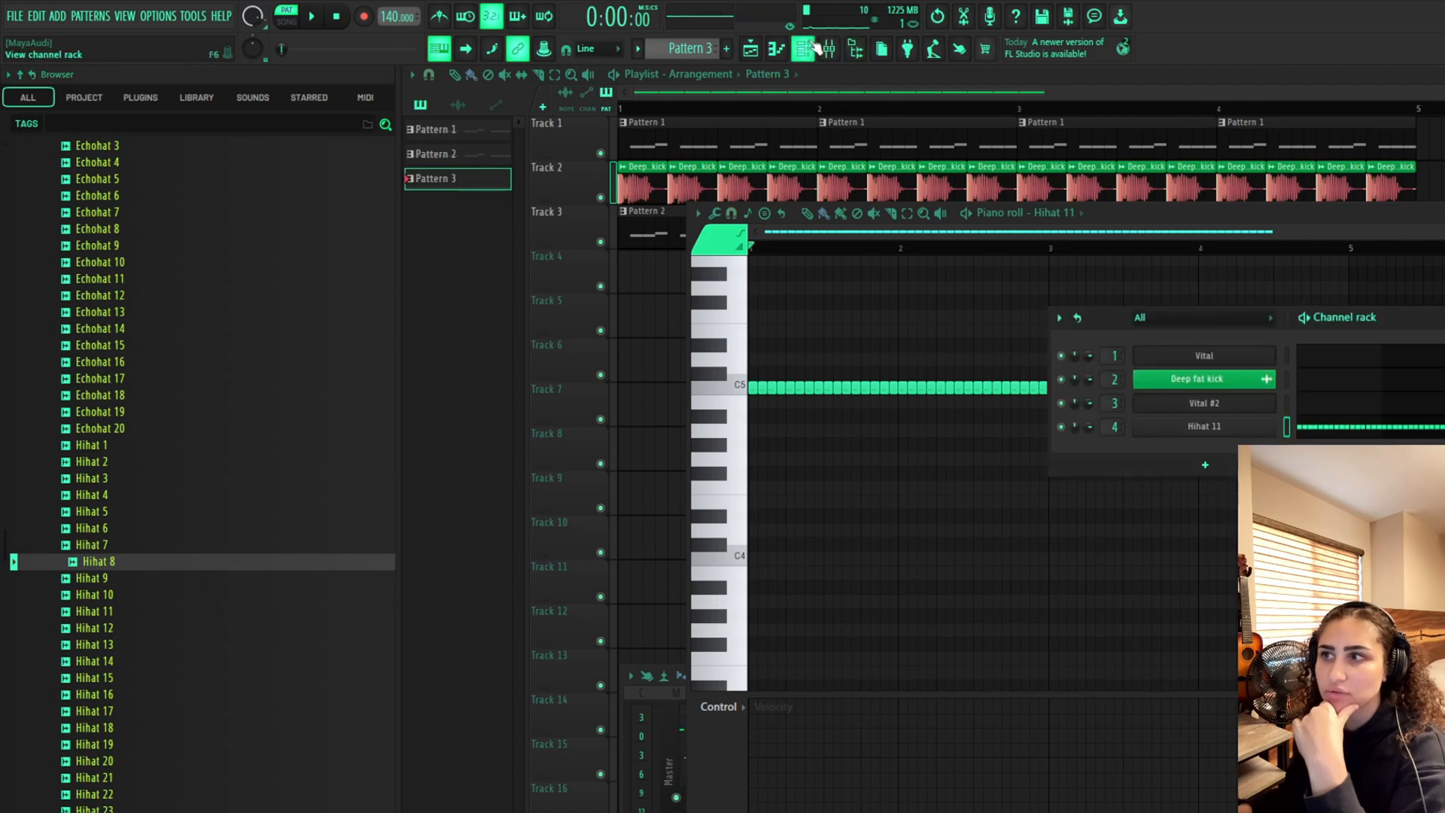
pyautogui.click(152, 611)
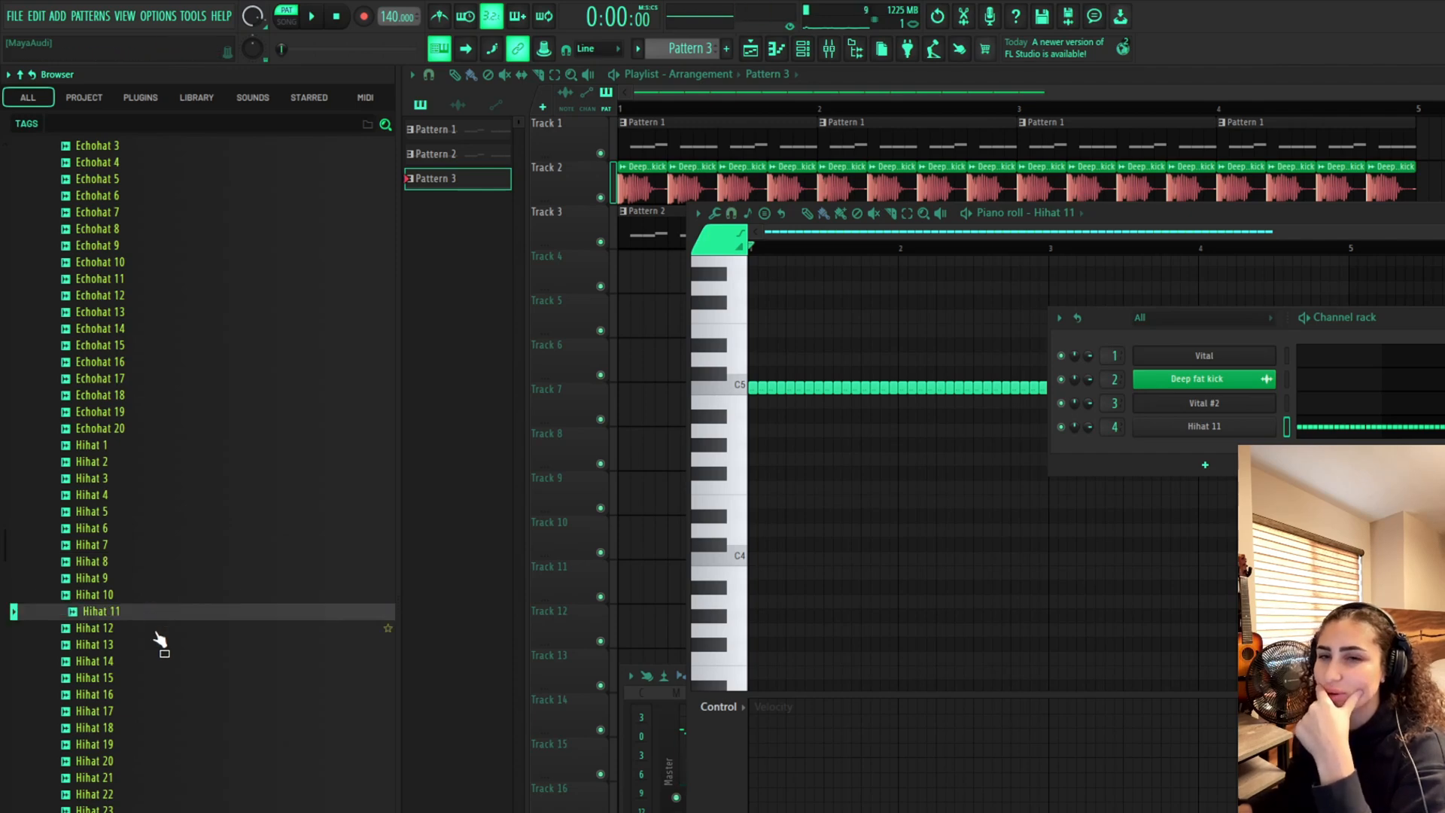
pyautogui.press('space')
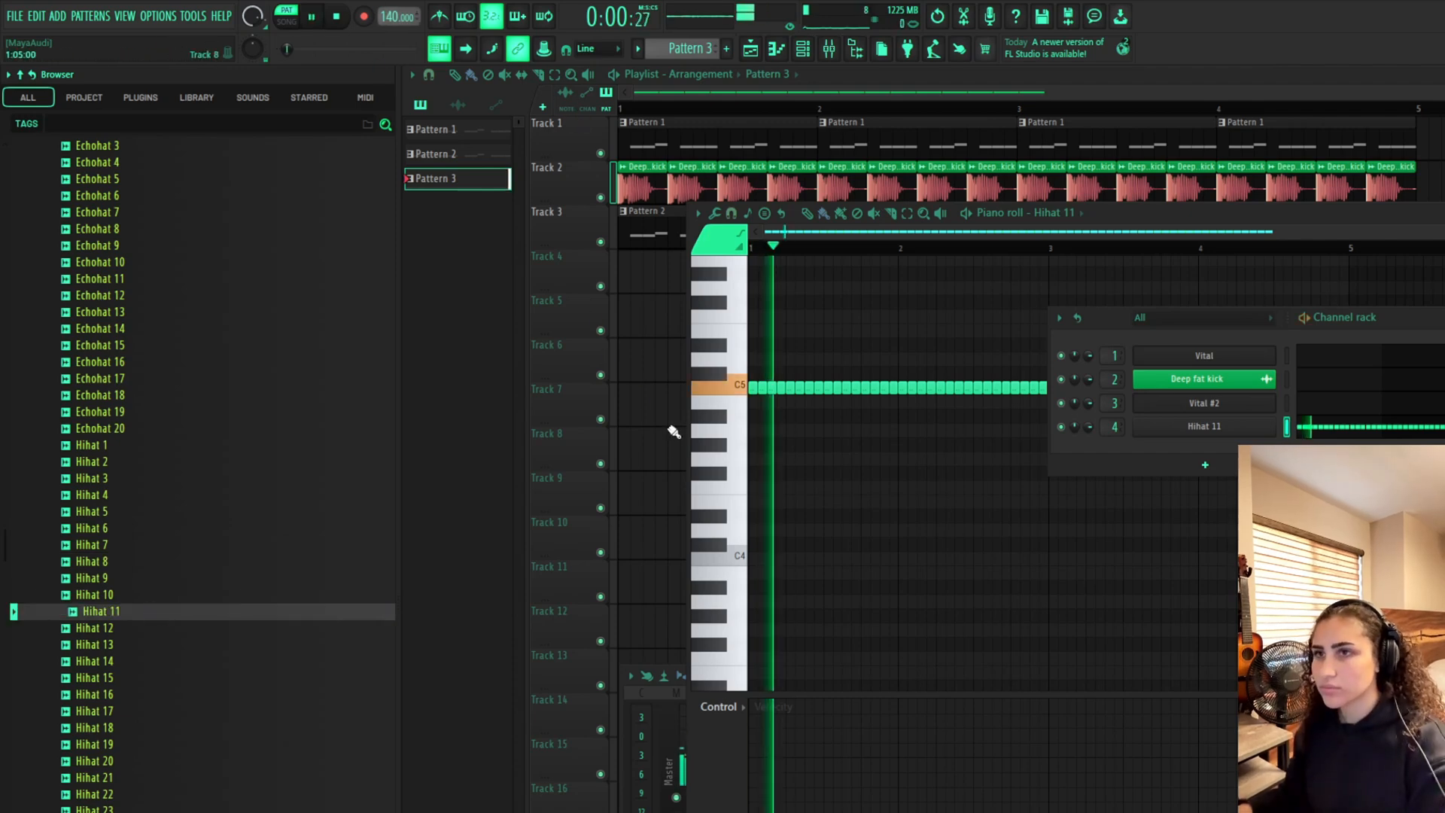
pyautogui.press('space')
# Place Pattern 3 on Track 4 of the playlist across the first four bars
pyautogui.click(667, 316)
pyautogui.click(664, 282)
pyautogui.moveTo(711, 282); pyautogui.dragTo(673, 282)
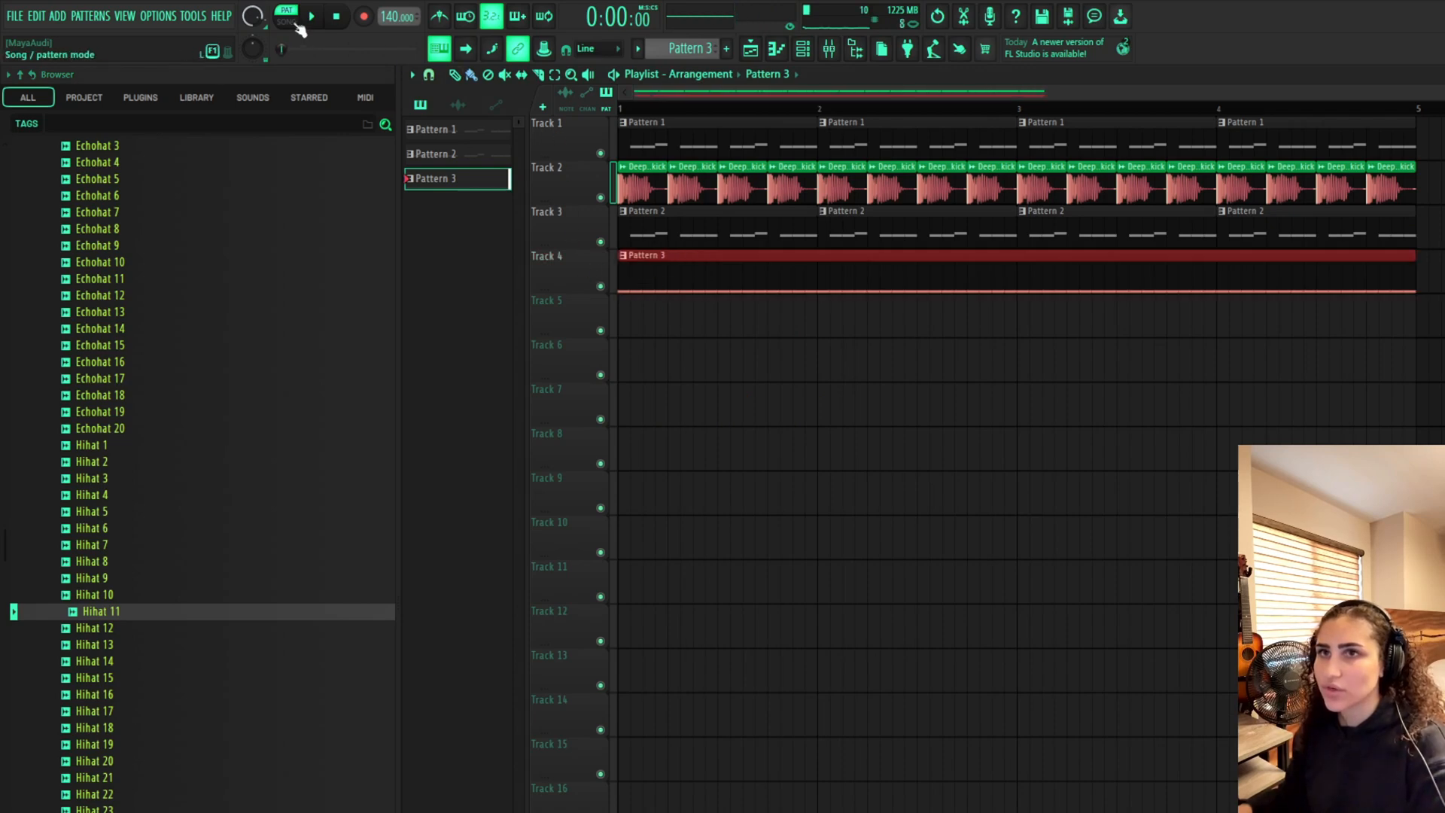
# Switch to song mode and play the arrangement with kick, bass and hi-hats
pyautogui.click(294, 22)
pyautogui.press('space')
pyautogui.keyDown('ctrl'); pyautogui.click(868, 394); pyautogui.keyUp('ctrl')
pyautogui.scroll(-3, 843, 381)
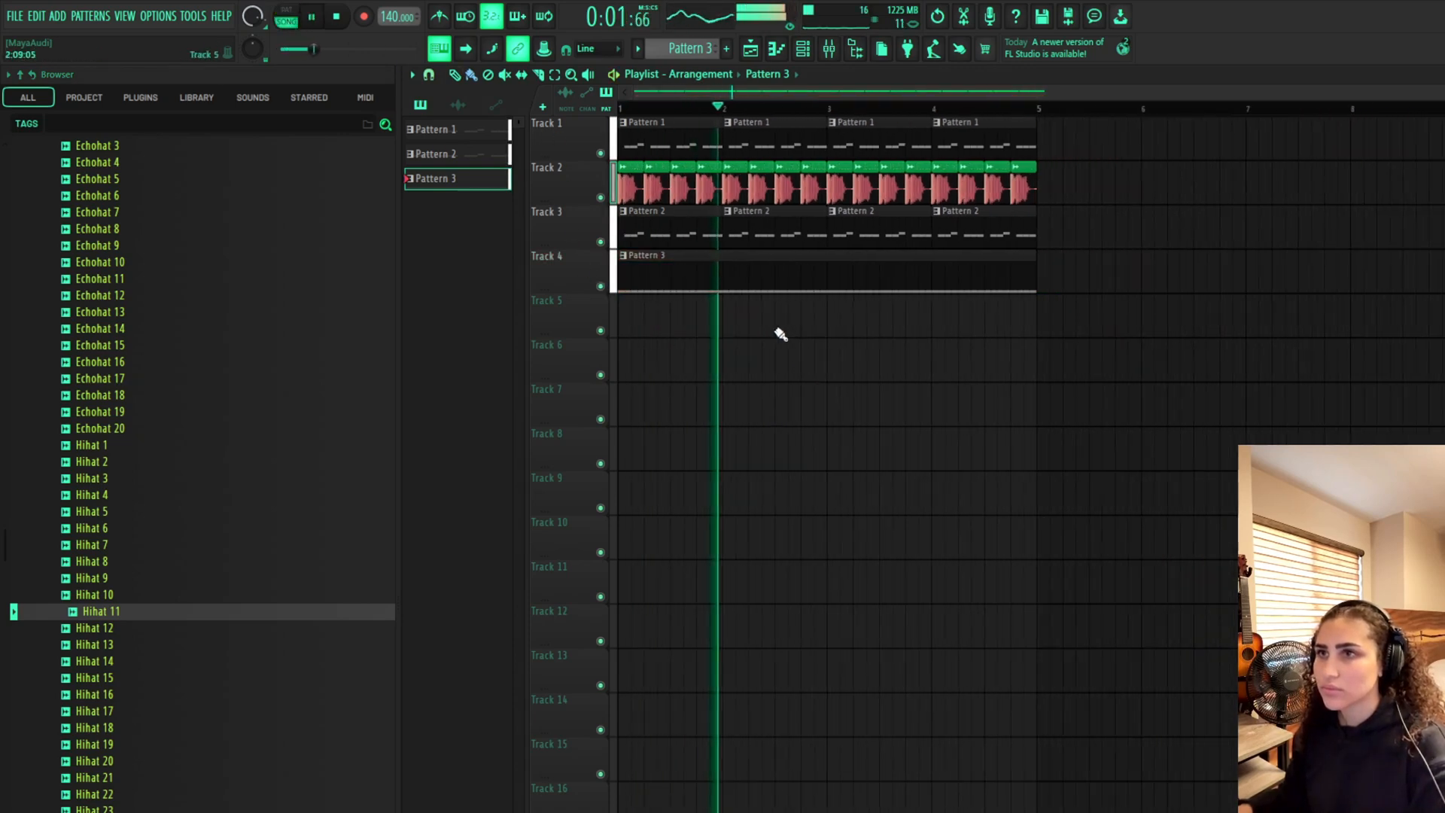
pyautogui.press('space')
# Check Pattern 3 in the piano roll and create a new empty Pattern 4
pyautogui.doubleClick(722, 287)
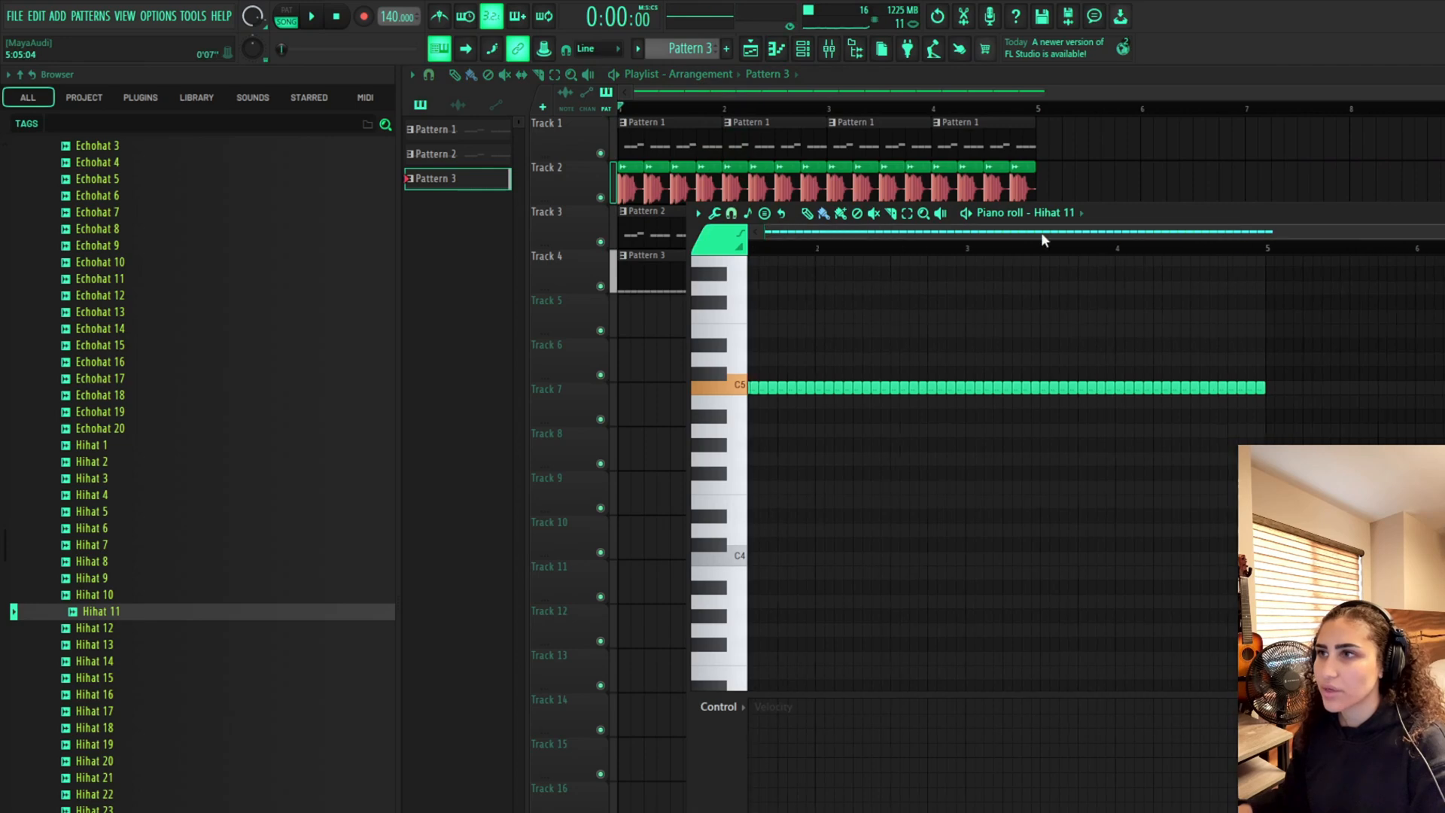
pyautogui.click(685, 324)
pyautogui.click(807, 56)
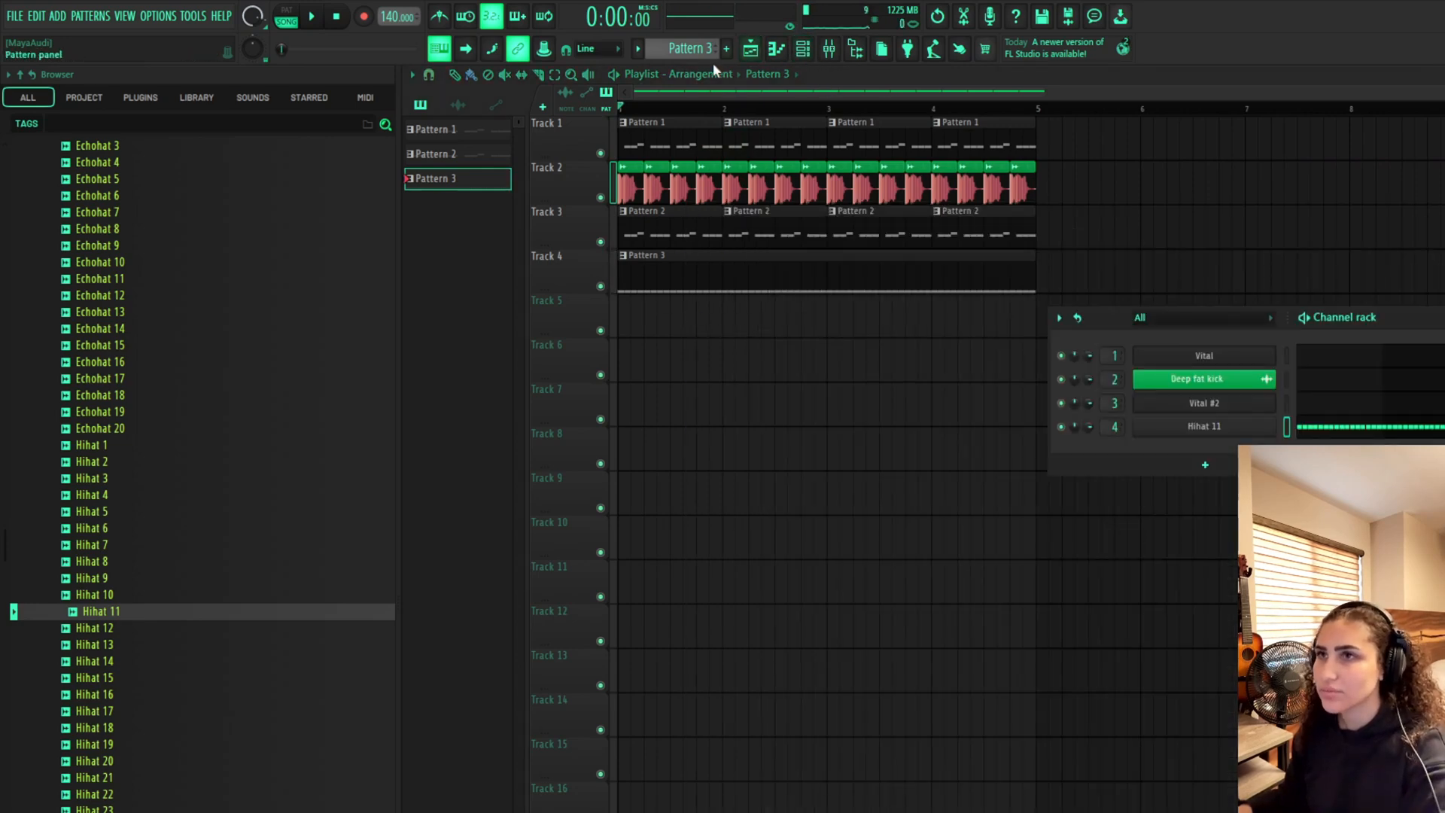
pyautogui.click(727, 50)
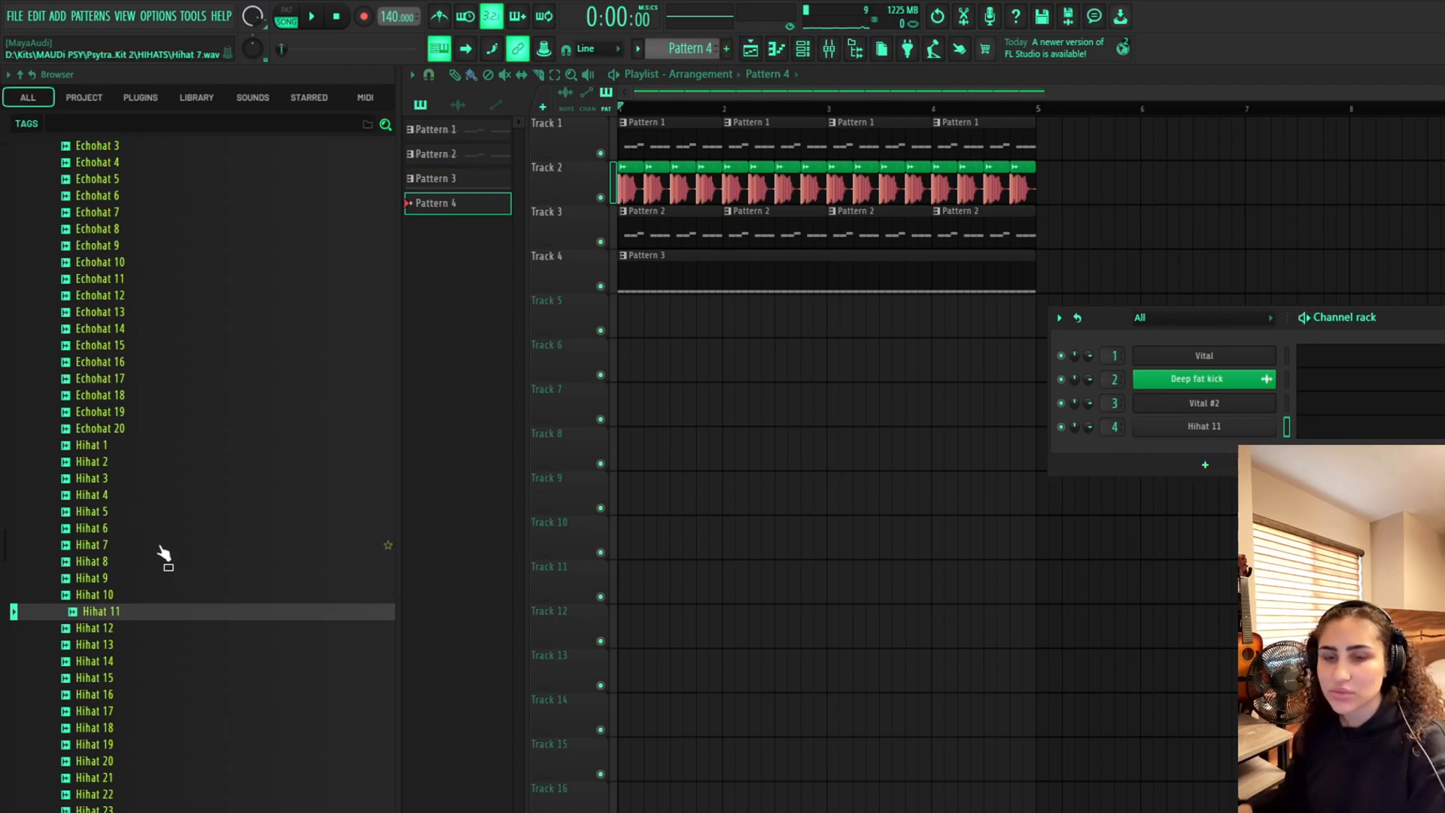
# Preview the Openhat and Psyhat samples further down the HIHATS folder
pyautogui.scroll(-7, 164, 555)
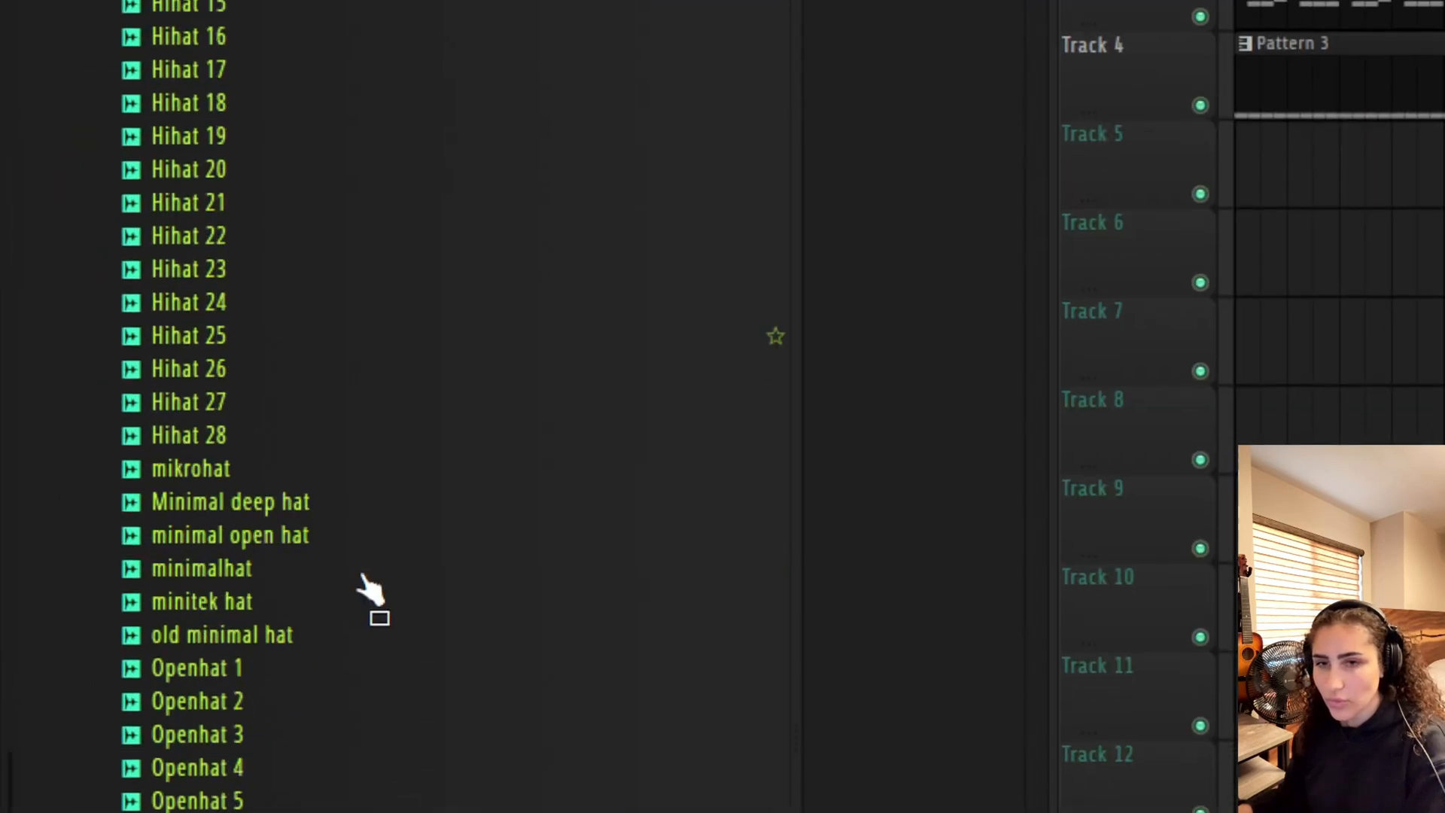
pyautogui.scroll(-1, 185, 529)
pyautogui.click(157, 574)
pyautogui.click(158, 561)
pyautogui.click(304, 566)
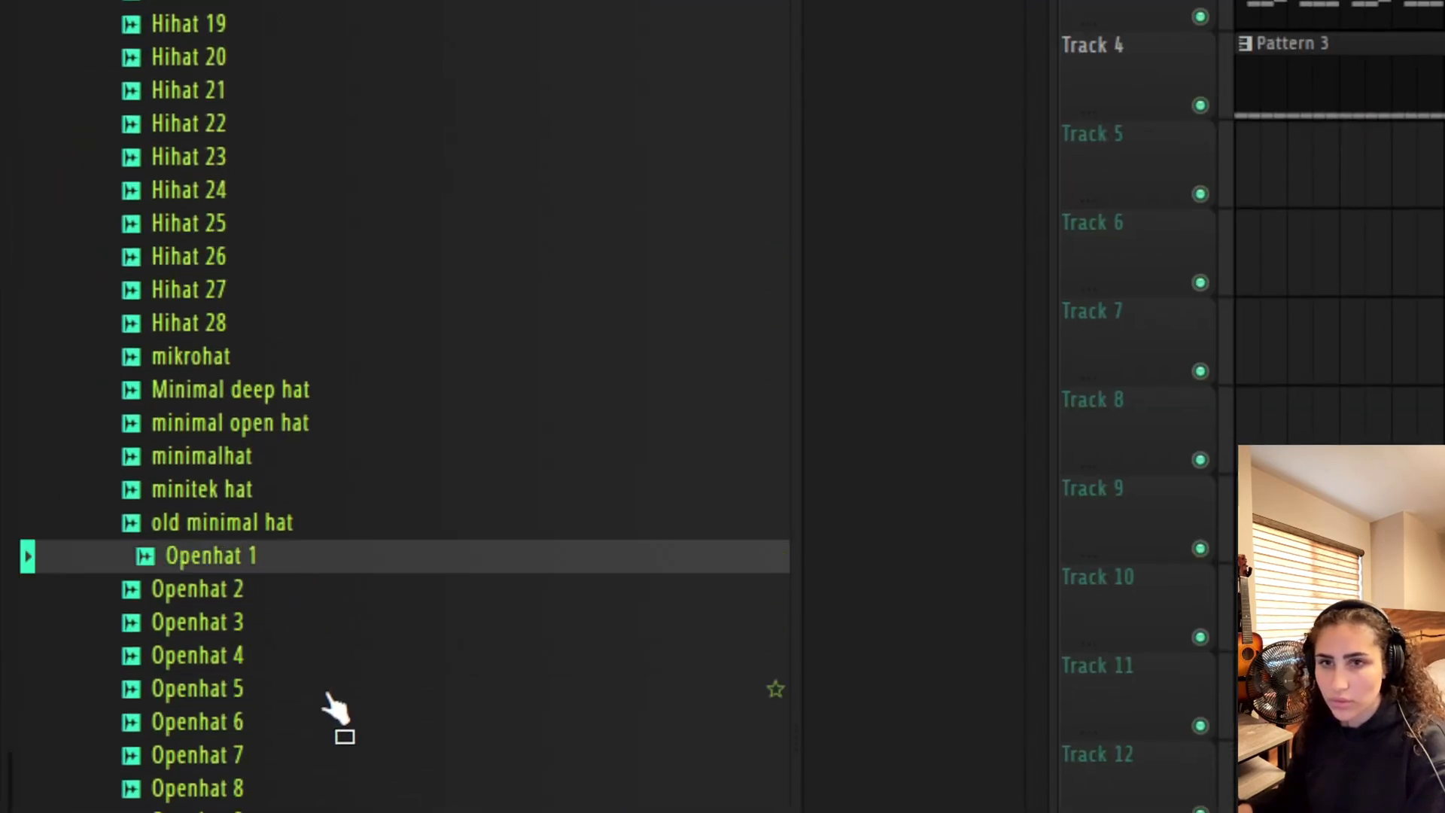
pyautogui.click(331, 810)
pyautogui.click(331, 812)
pyautogui.moveTo(331, 812); pyautogui.dragTo(352, 646)
pyautogui.scroll(-7, 353, 655)
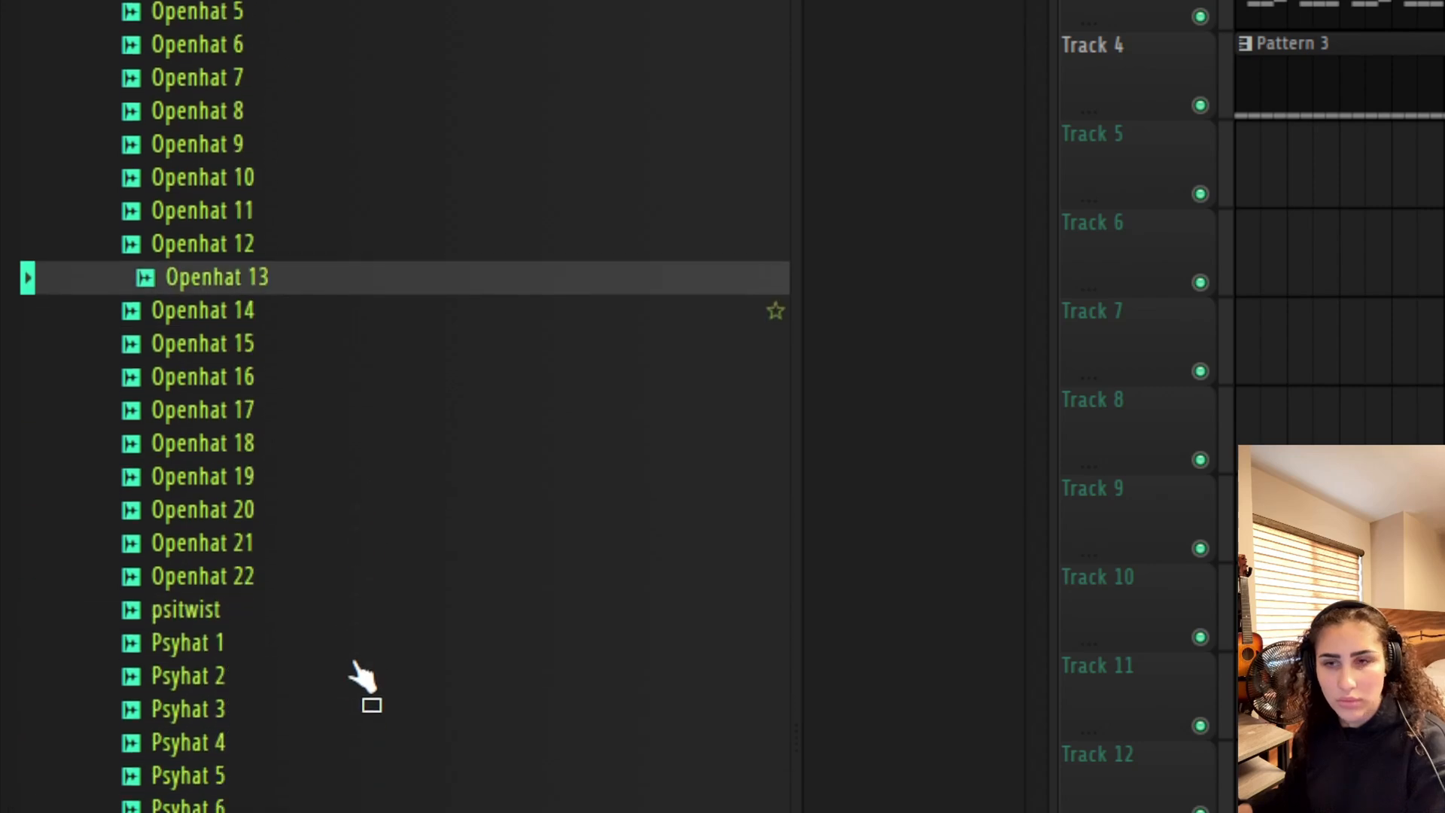
pyautogui.click(339, 558)
pyautogui.click(338, 587)
pyautogui.click(309, 493)
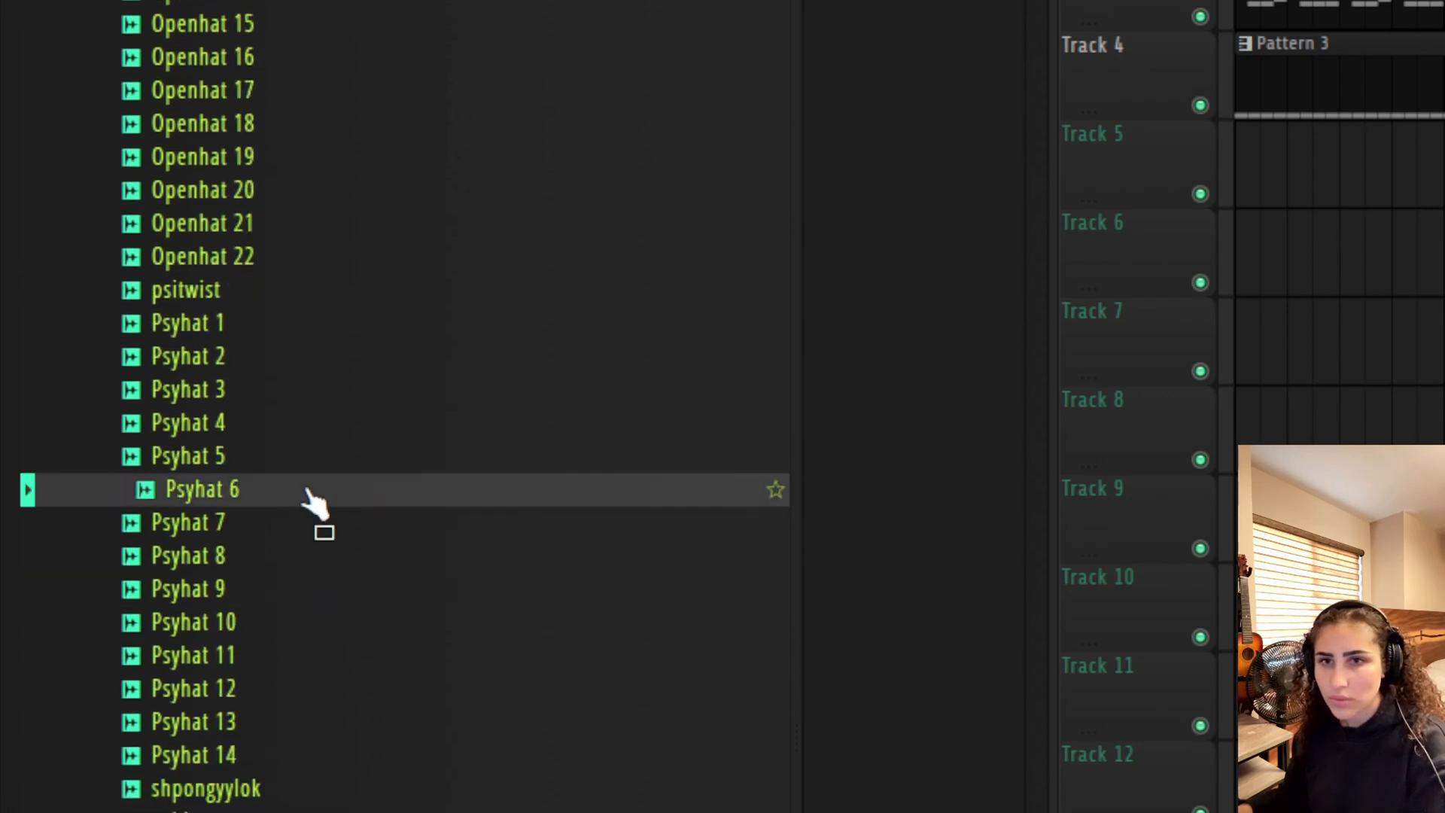
pyautogui.click(308, 768)
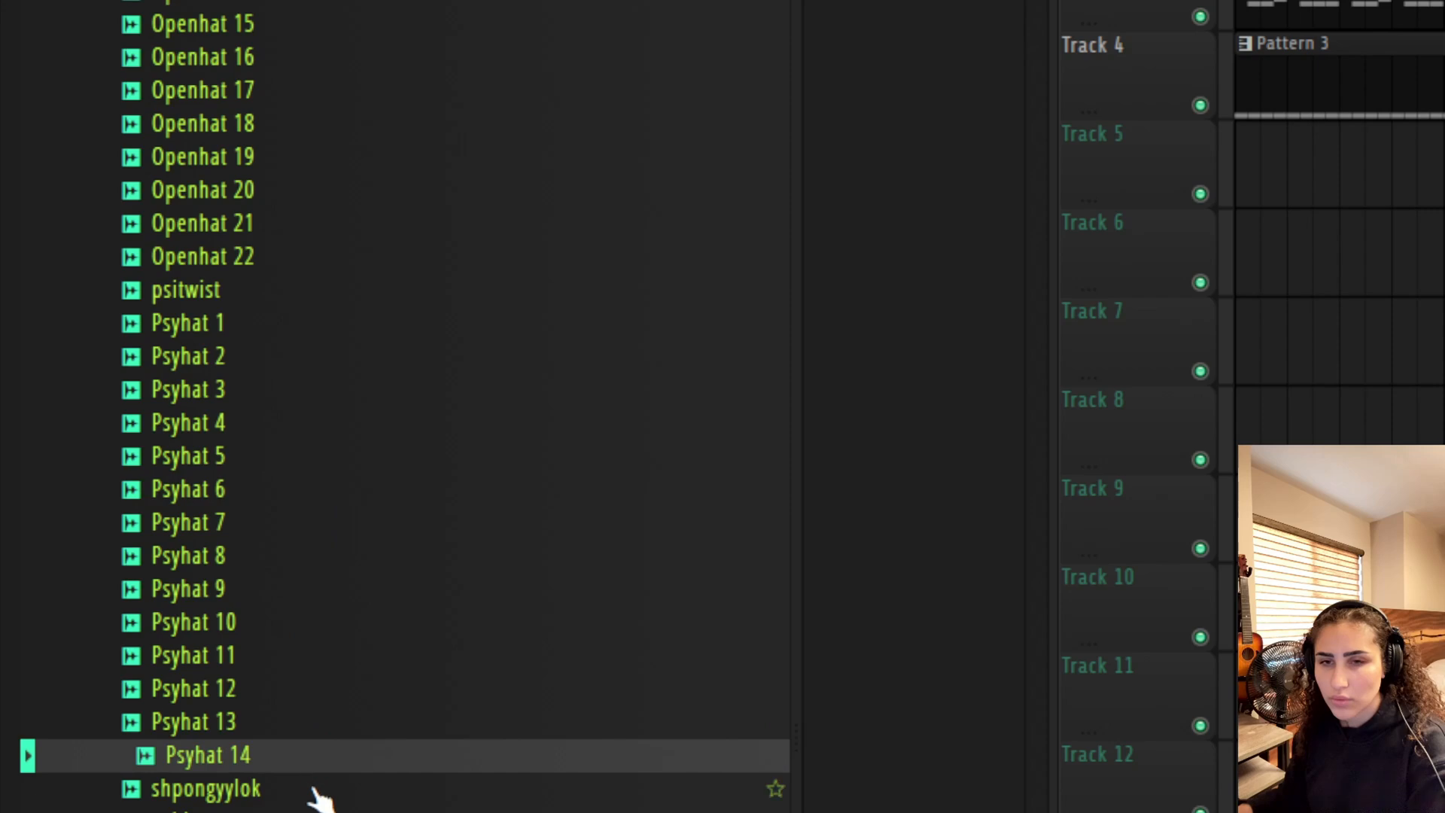
pyautogui.click(323, 798)
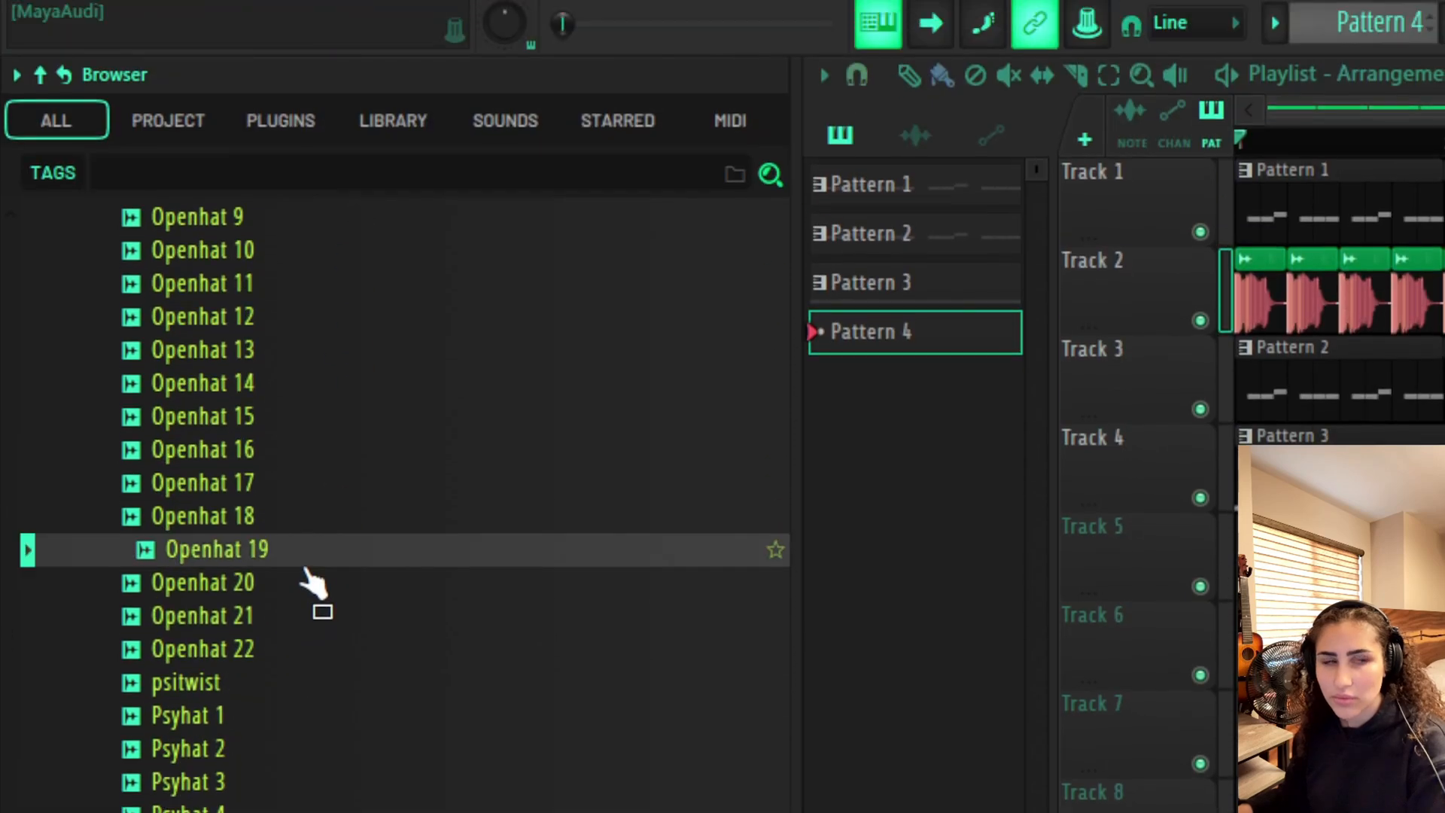
# Preview the Triphat 6 sample and several more Openhat samples to find an open hi-hat
pyautogui.click(298, 513)
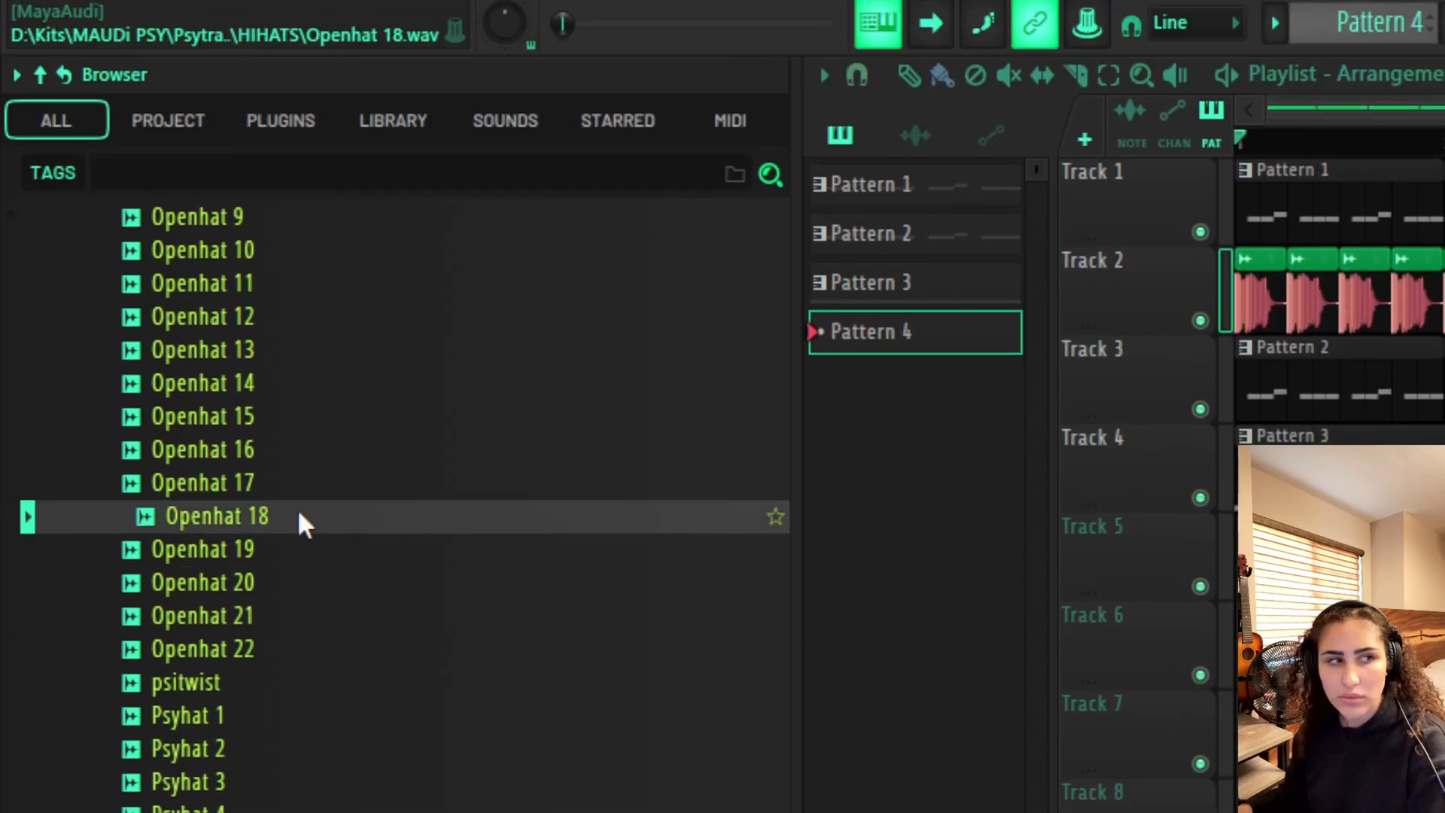
pyautogui.click(300, 484)
pyautogui.click(284, 387)
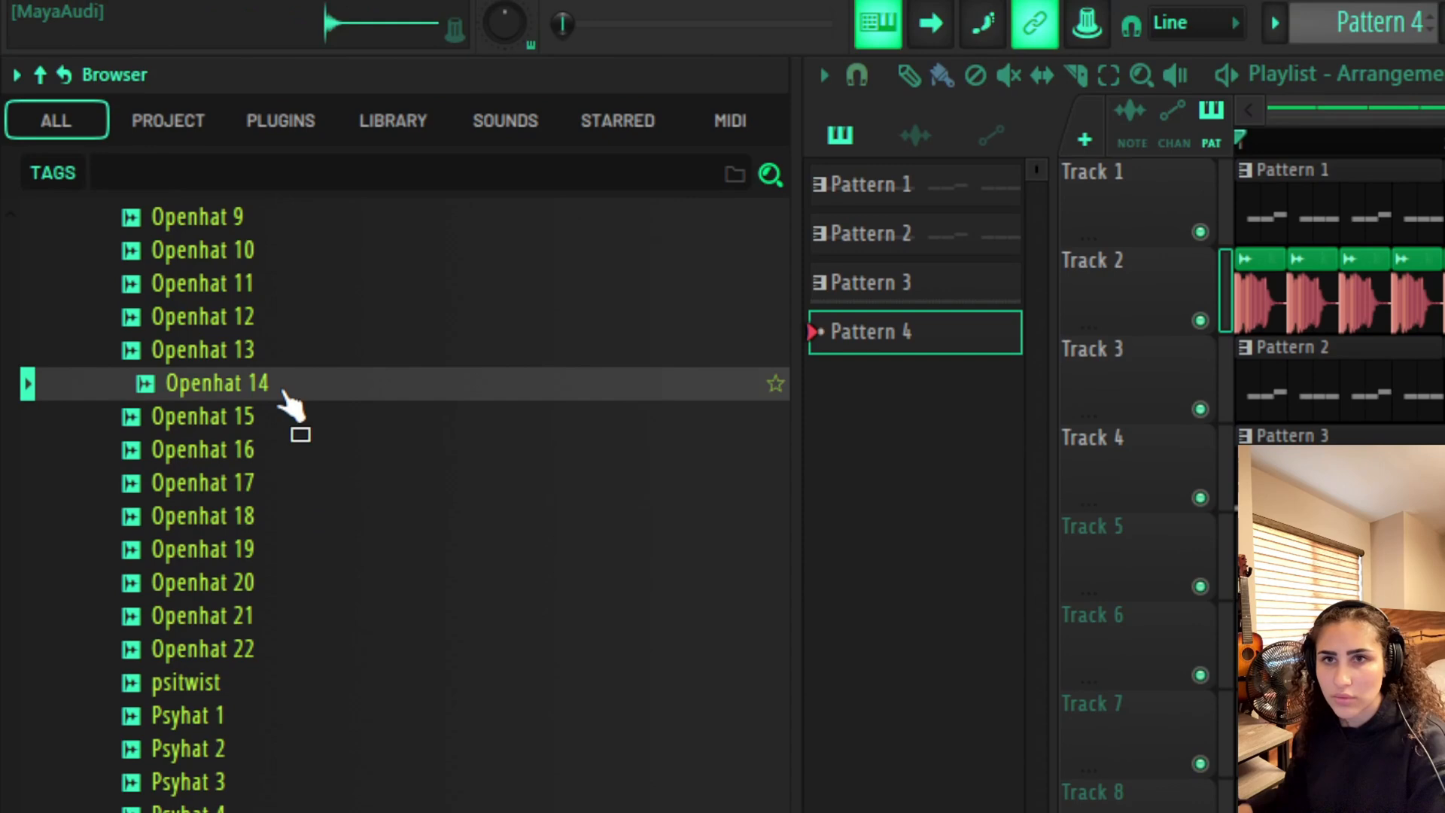
pyautogui.click(252, 331)
pyautogui.click(263, 285)
pyautogui.click(270, 220)
pyautogui.click(399, 613)
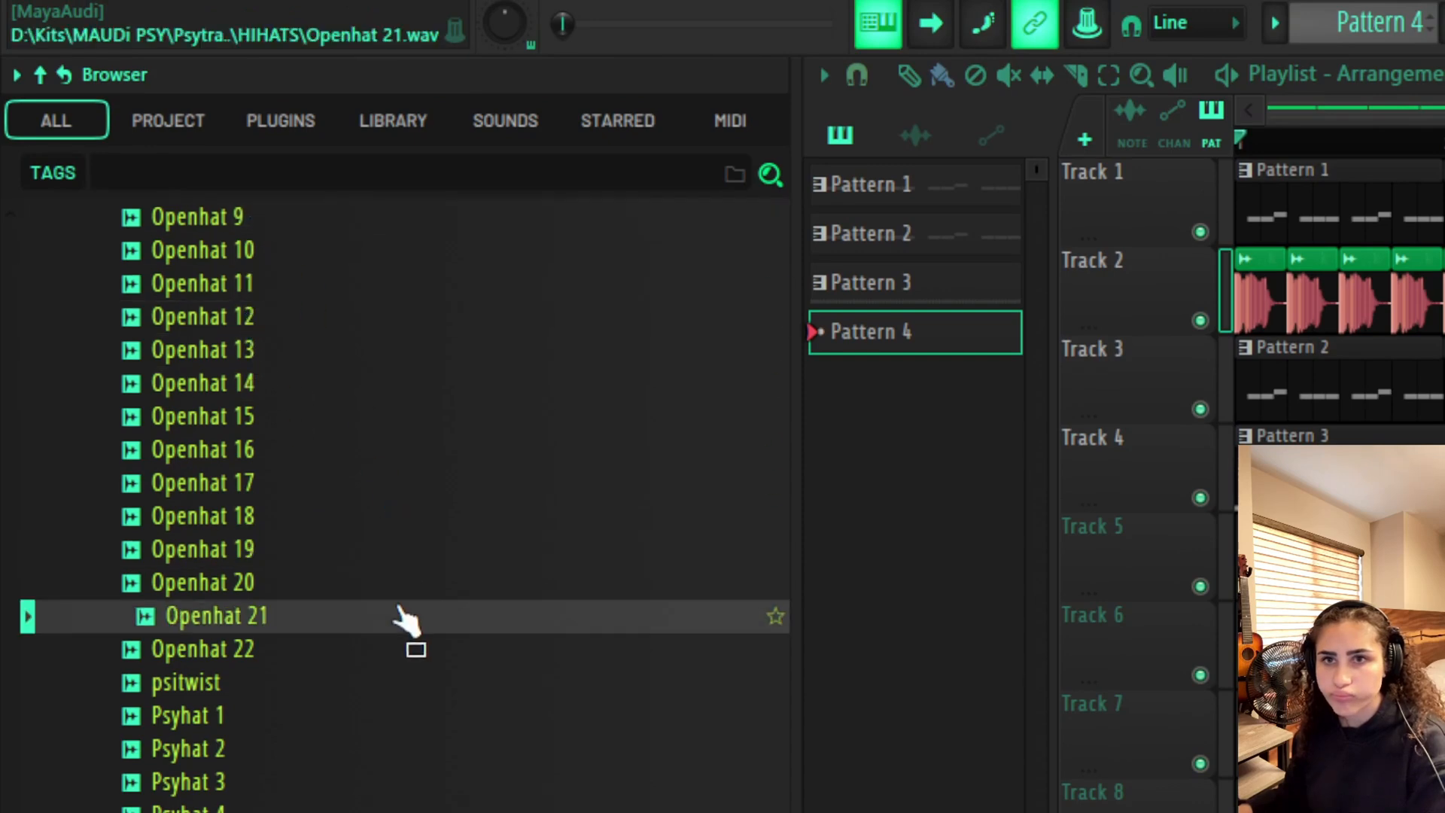
pyautogui.click(390, 646)
pyautogui.scroll(5, 350, 587)
pyautogui.click(360, 649)
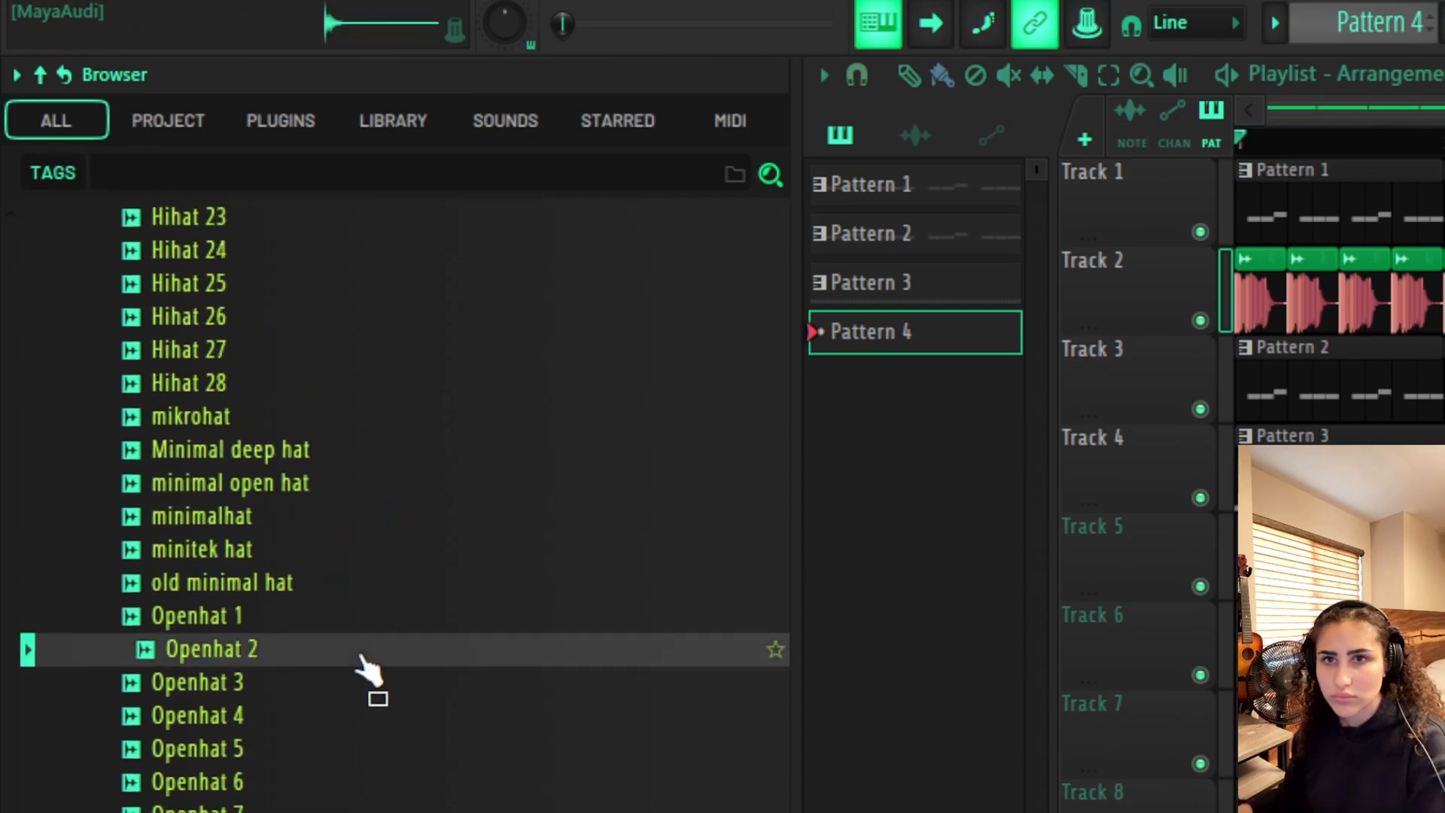
# Open the EDMGP_UP_Open_Hats folder in the EDM Ghost Production drum one-shots
pyautogui.scroll(15, 452, 775)
pyautogui.scroll(4, 392, 783)
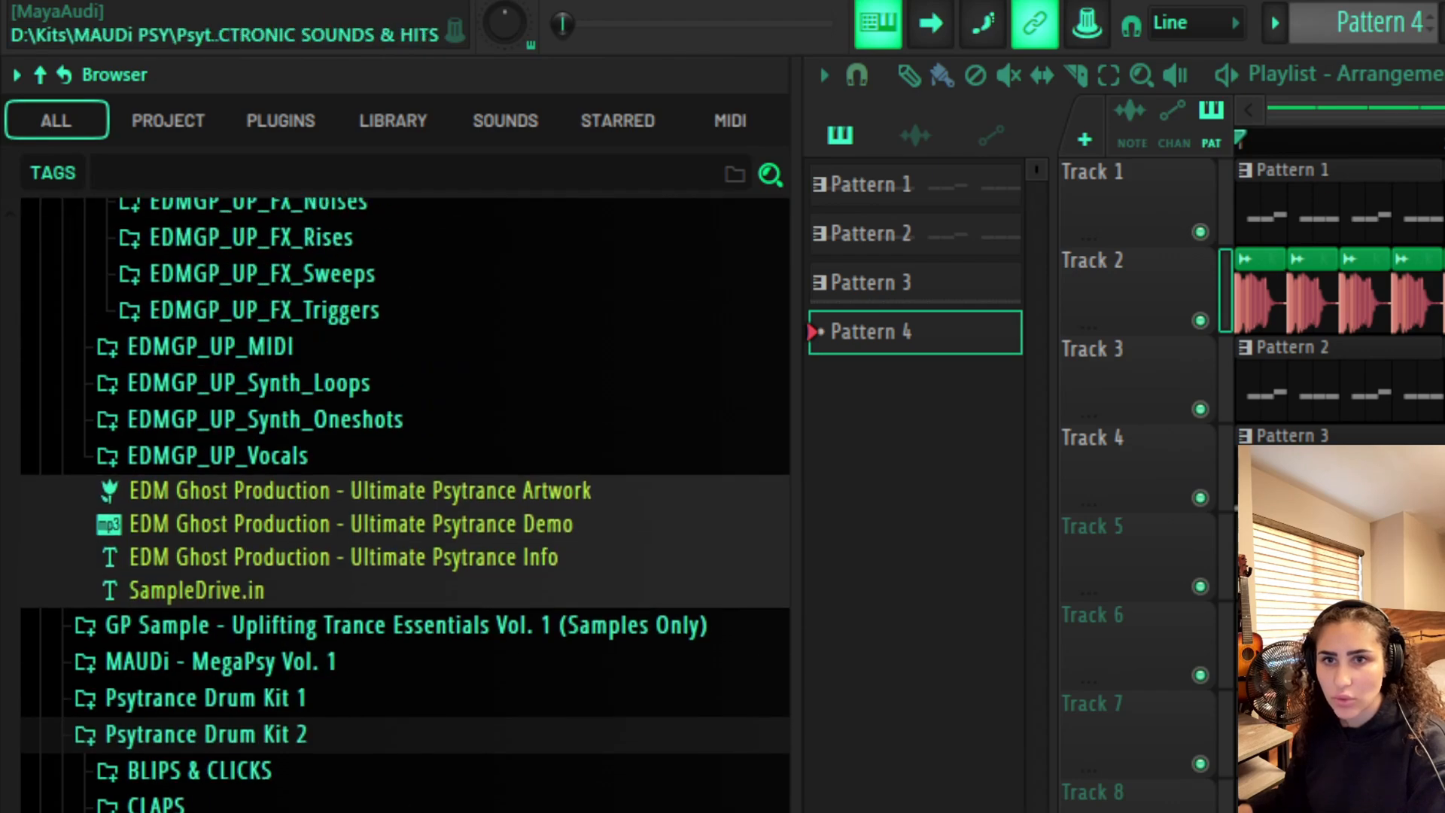
pyautogui.scroll(10, 392, 783)
pyautogui.scroll(-5, 392, 783)
pyautogui.scroll(-1, 320, 463)
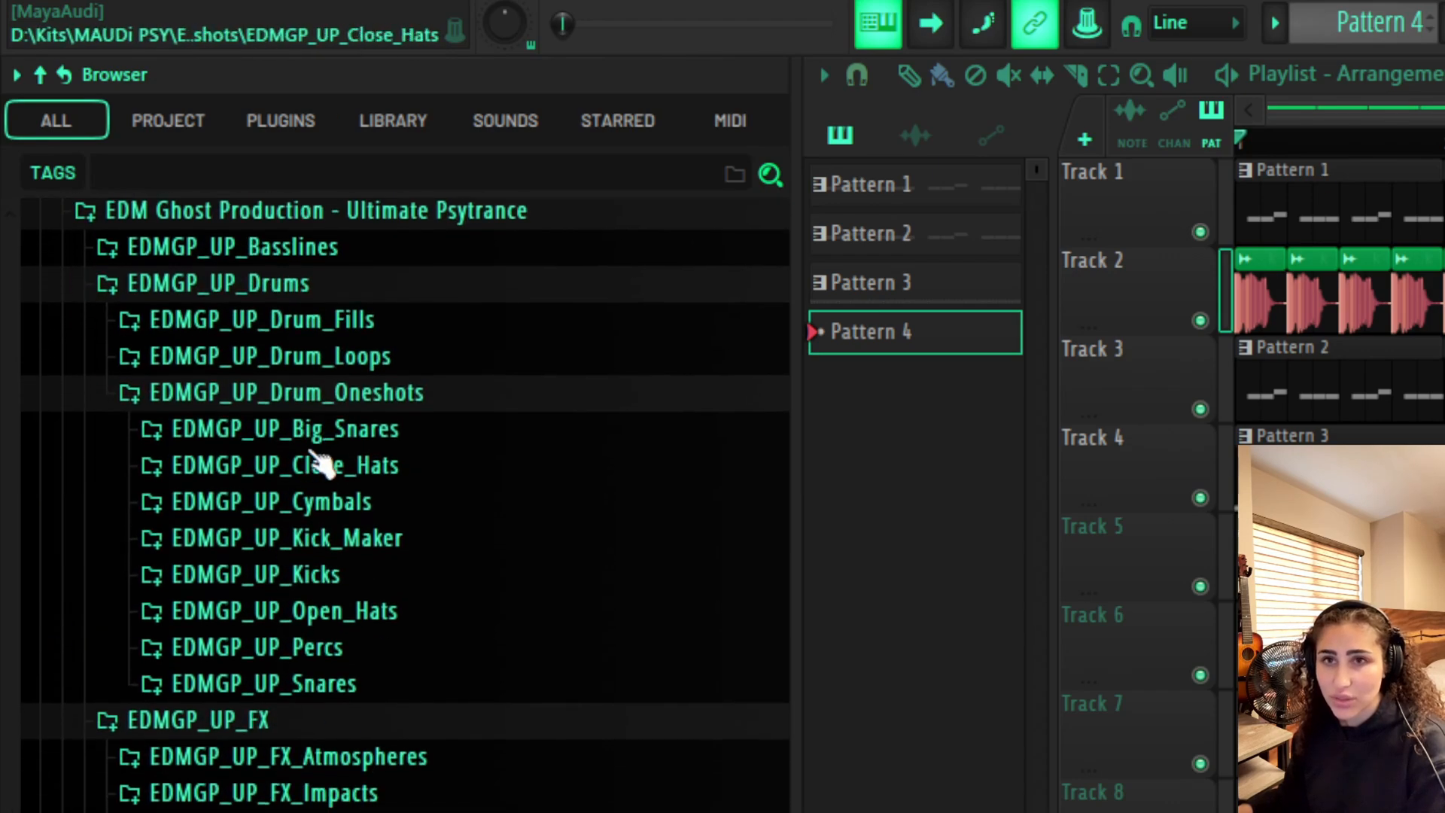
pyautogui.click(431, 610)
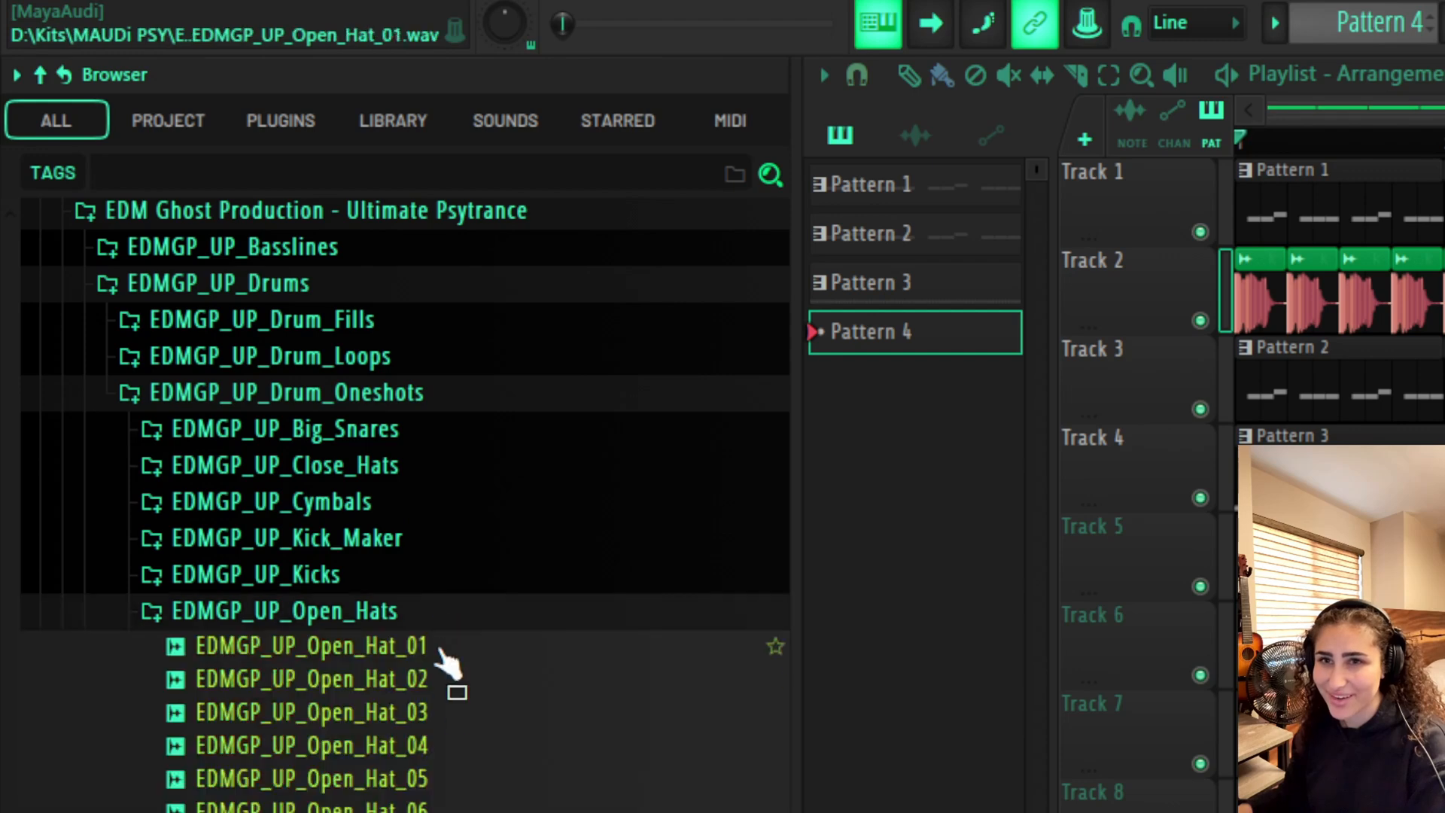
# Load EDMGP_UP_Open_Hat_01 into the channel rack and open its piano roll
pyautogui.click(450, 680)
pyautogui.moveTo(433, 649); pyautogui.dragTo(455, 668)
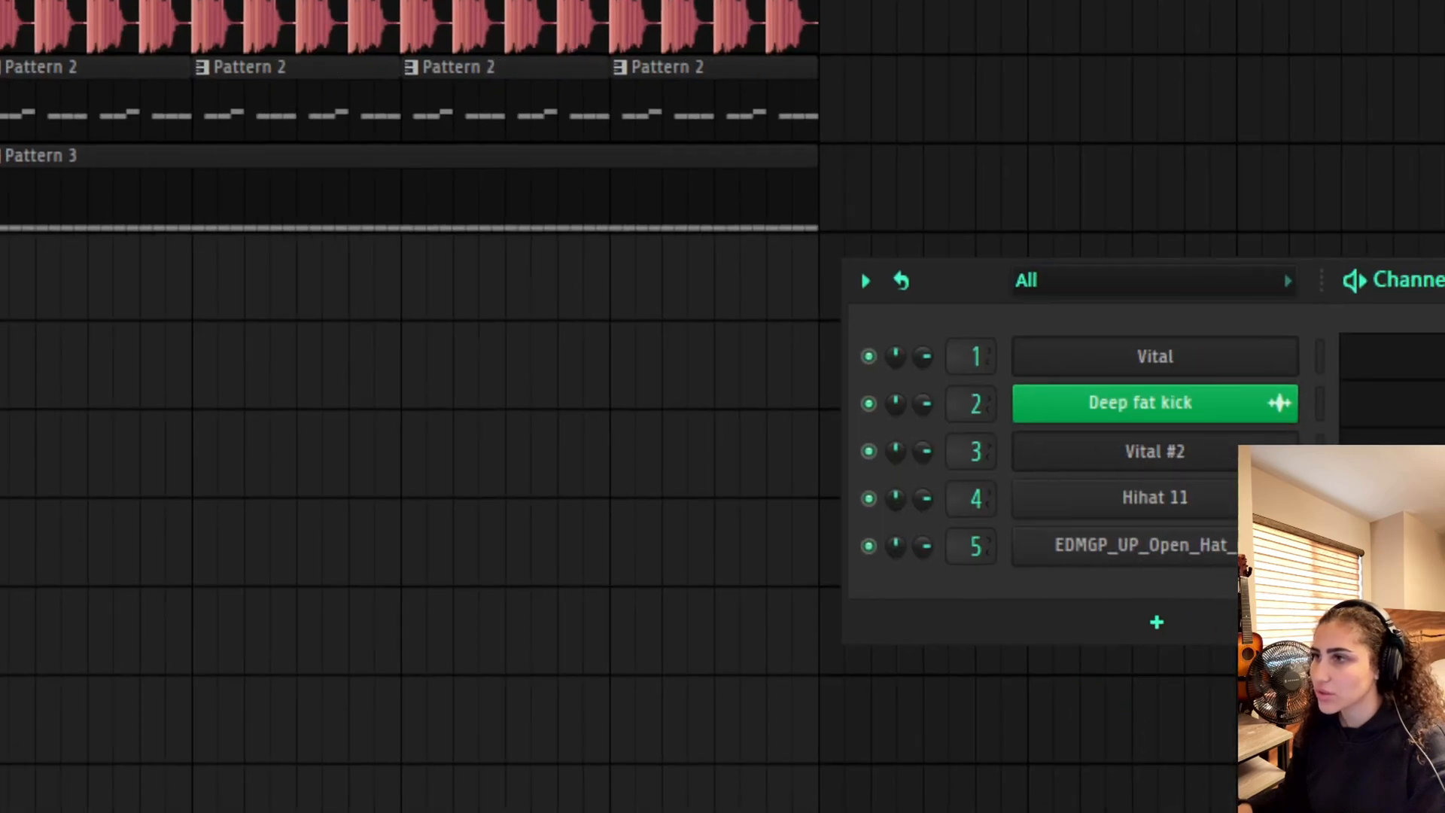
pyautogui.press('F7')
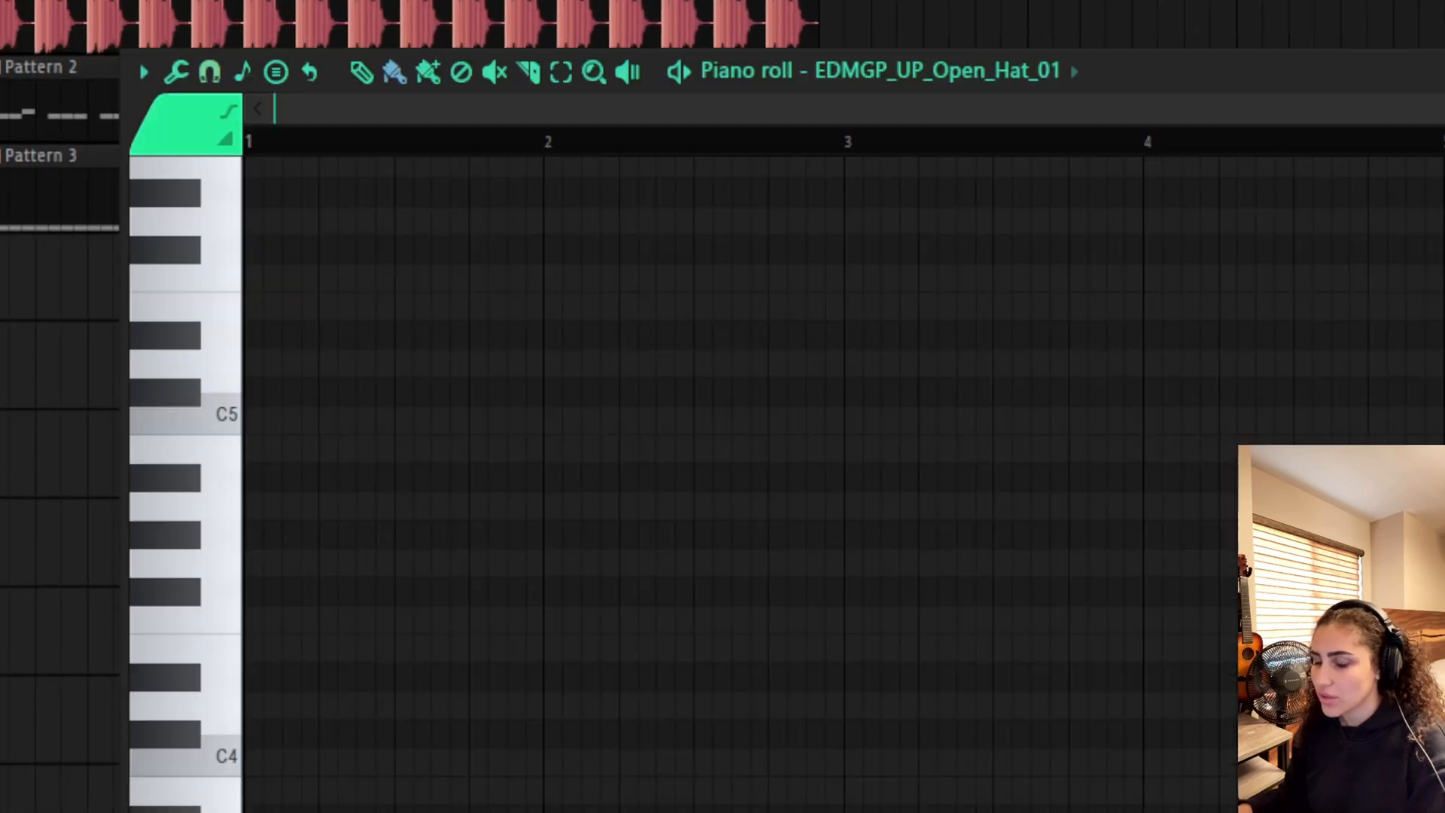
# Place open-hat notes on the four offbeats of the first bar and level their velocities
pyautogui.scroll(1, 820, 373)
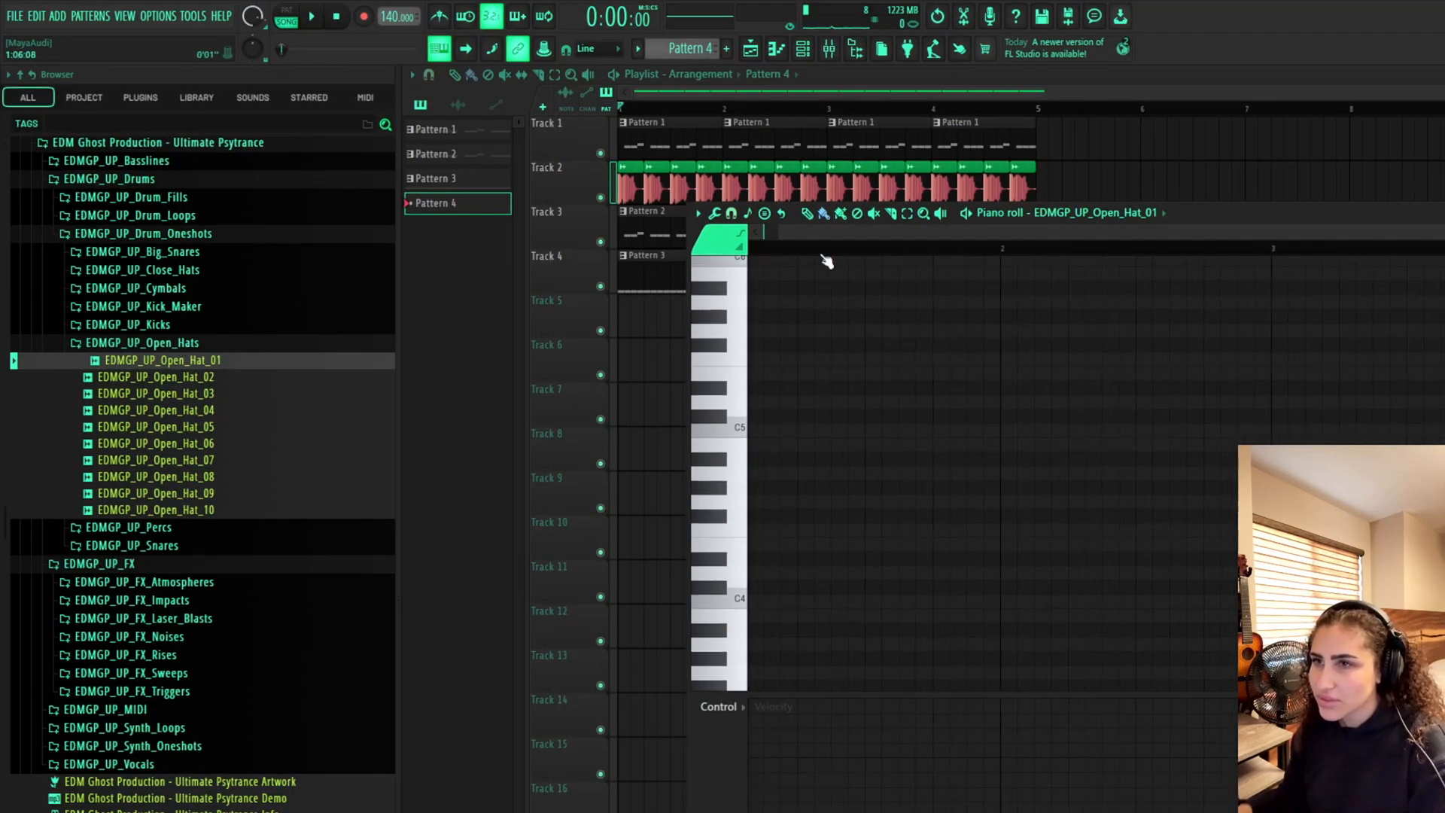
pyautogui.scroll(2, 828, 245)
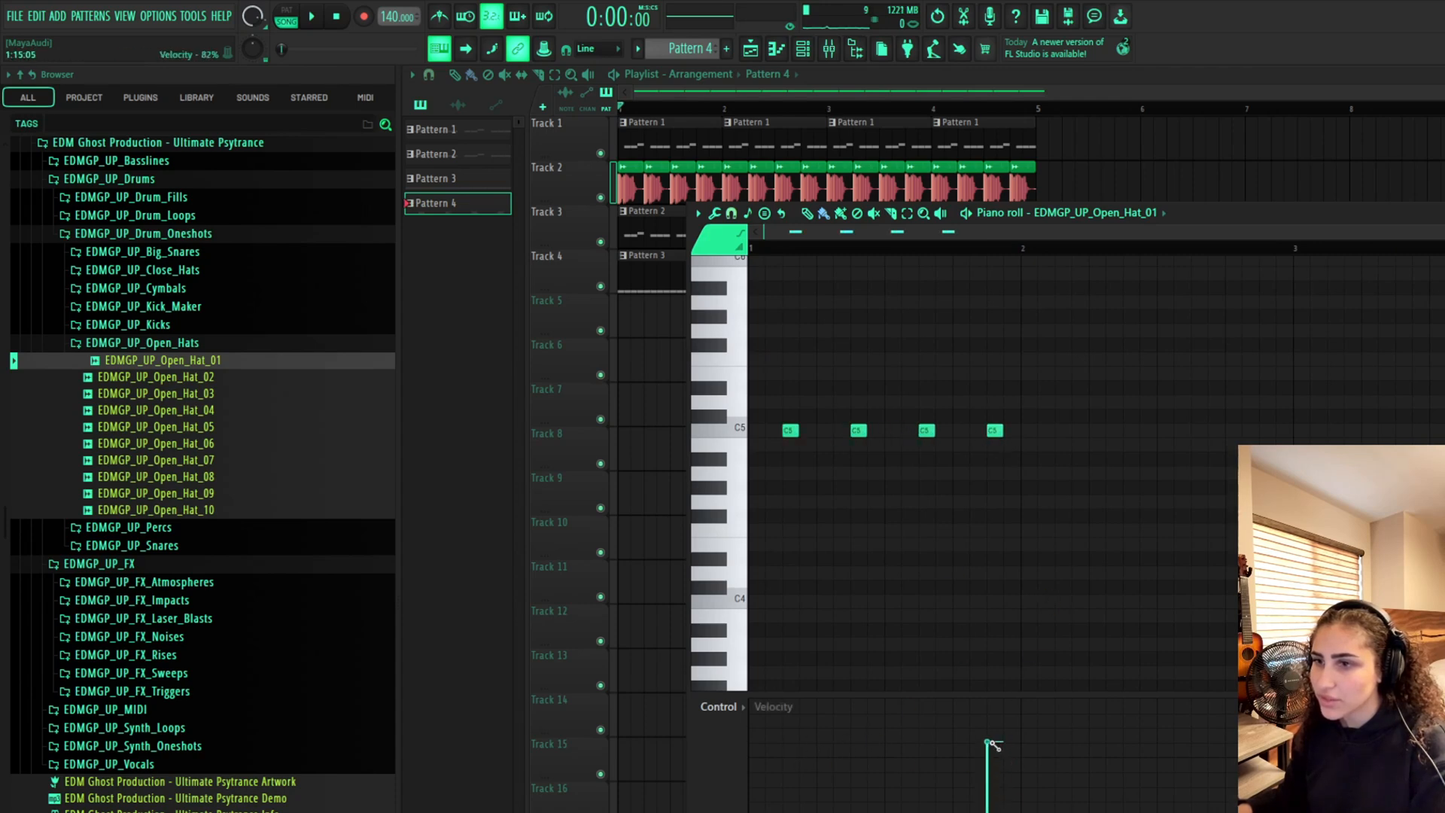
pyautogui.moveTo(990, 745); pyautogui.dragTo(751, 743)
pyautogui.click(639, 471)
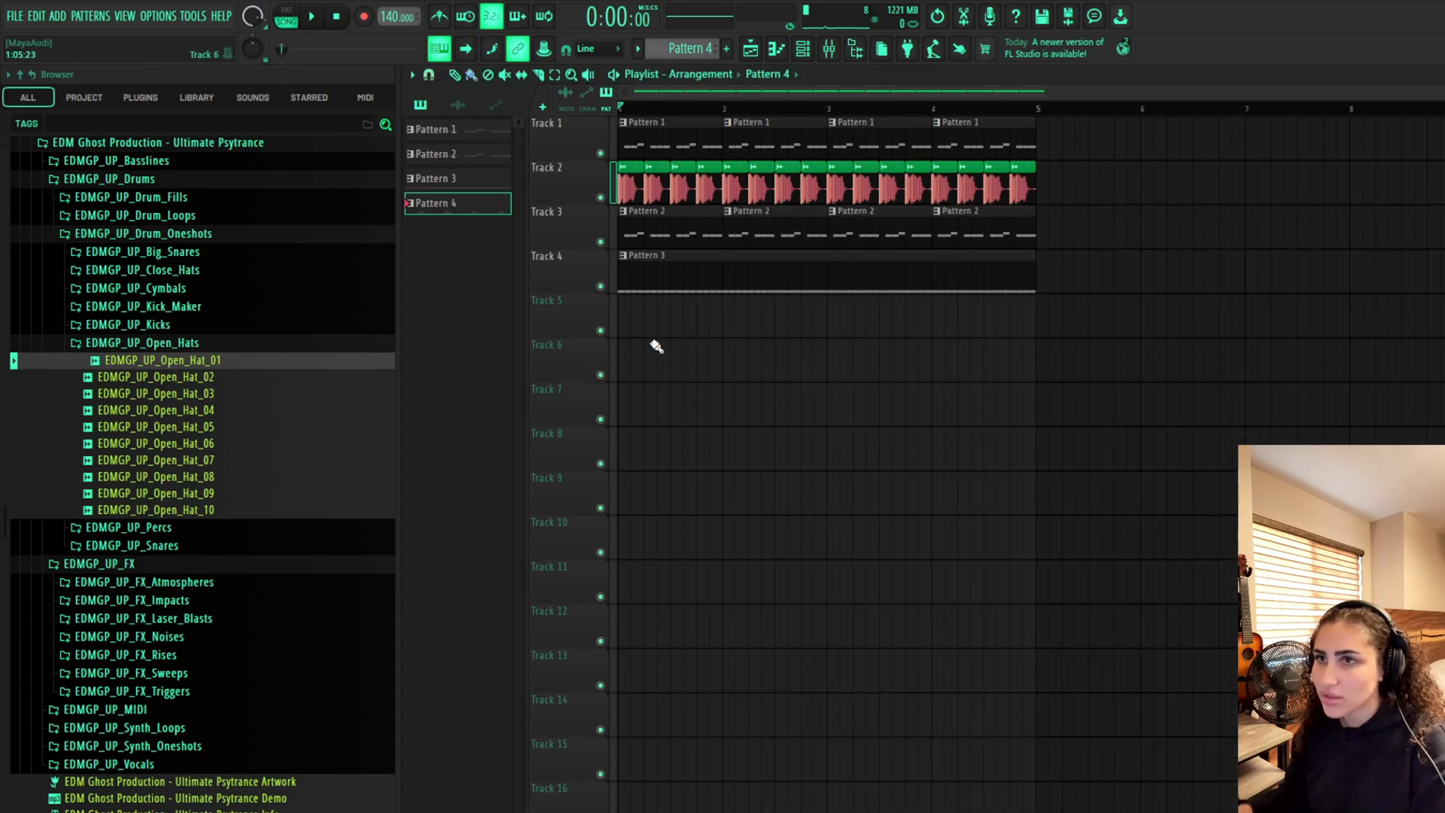
# Place Pattern 4 on Track 5 of the playlist
pyautogui.click(654, 345)
pyautogui.moveTo(701, 374); pyautogui.dragTo(648, 323)
# Select all open-hat notes in Pattern 4 and duplicate them three times to fill four bars
pyautogui.click(776, 49)
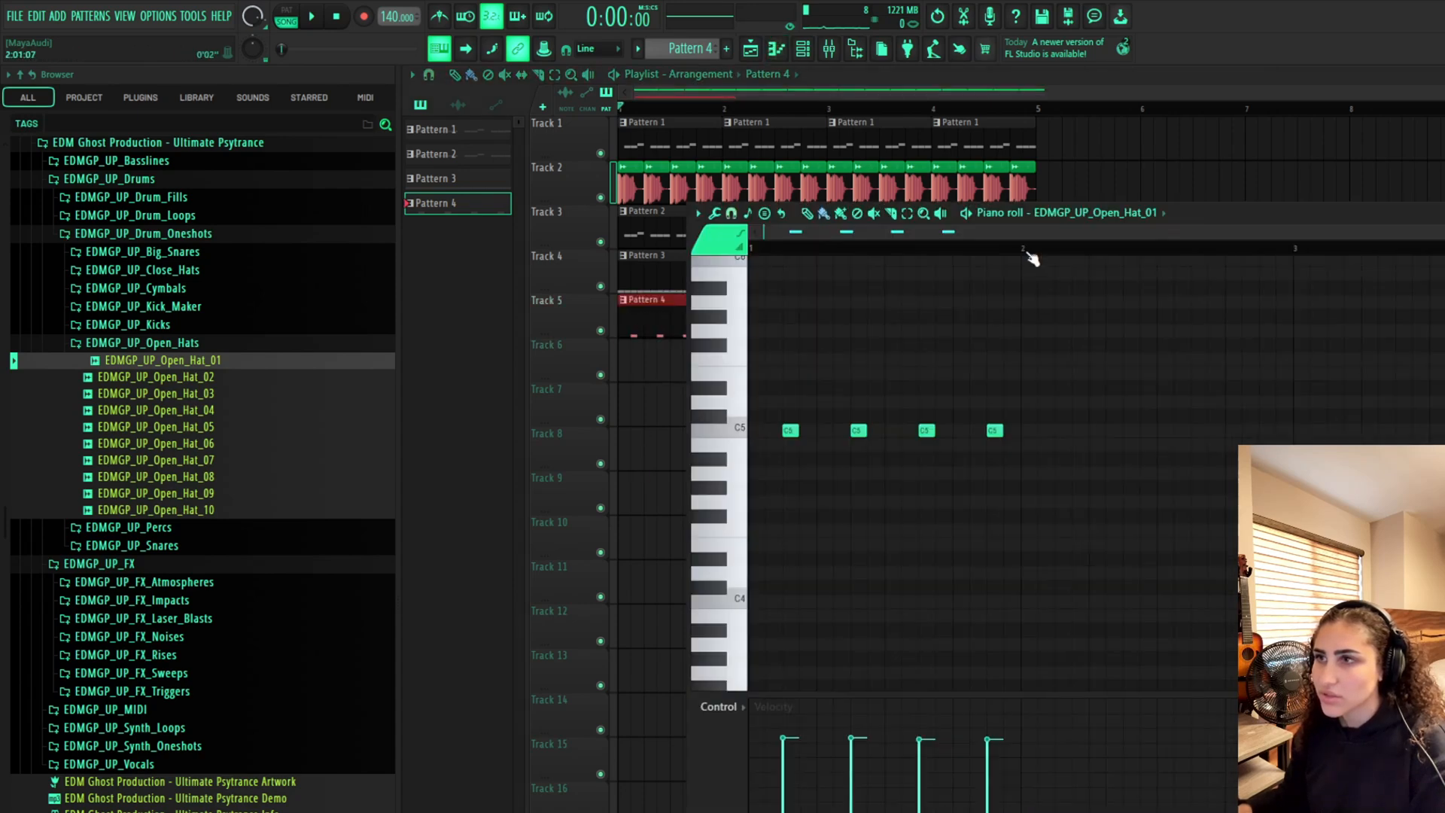
pyautogui.hotkey('ctrl', 'a')
pyautogui.hotkey('ctrl', 'b')
pyautogui.hotkey('ctrl', 'b')
pyautogui.hotkey('ctrl', 'b')
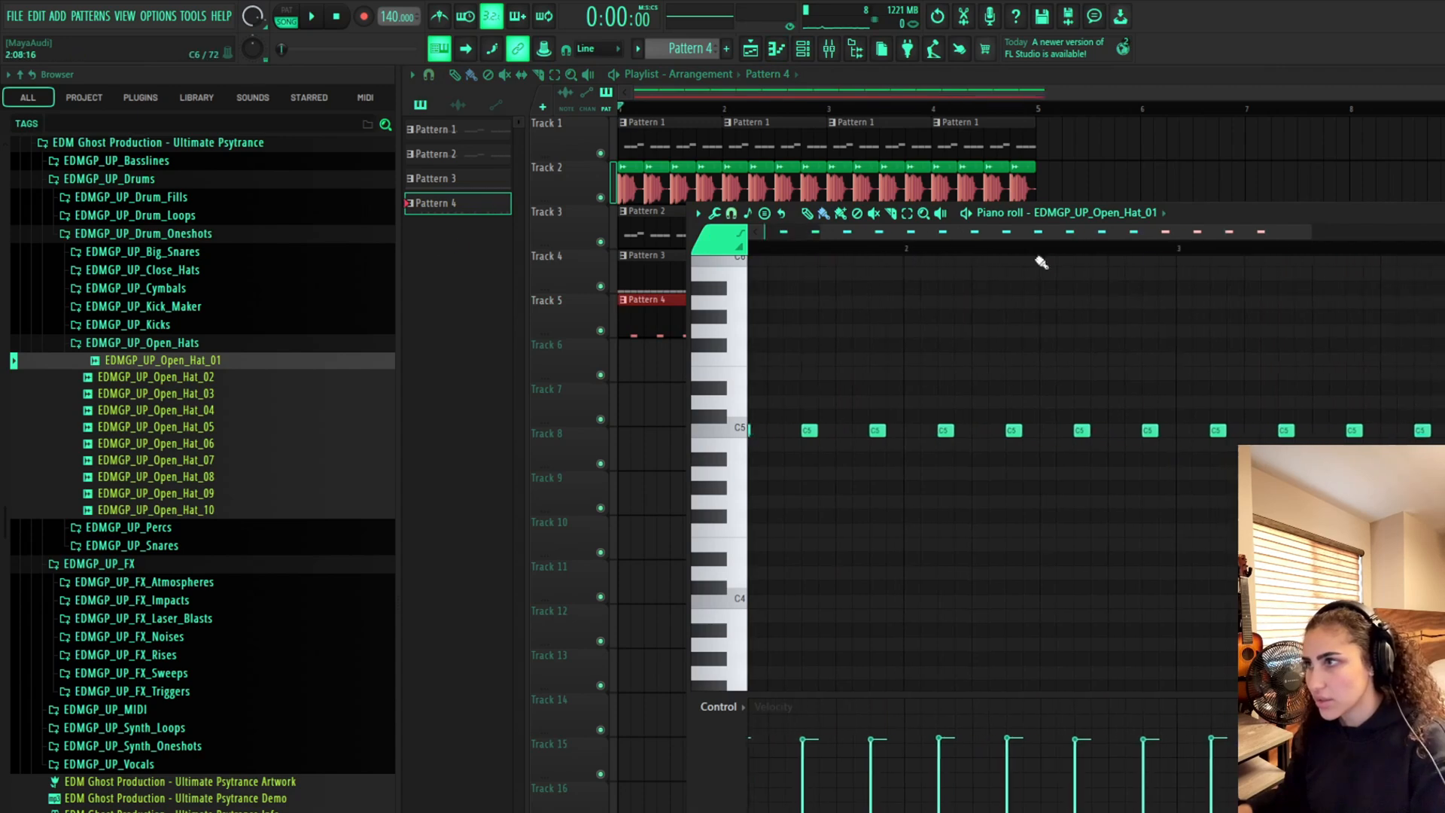
# Close the piano roll and play back the arrangement with the open hats
pyautogui.click(1370, 169)
pyautogui.click(709, 354)
pyautogui.rightClick(779, 366)
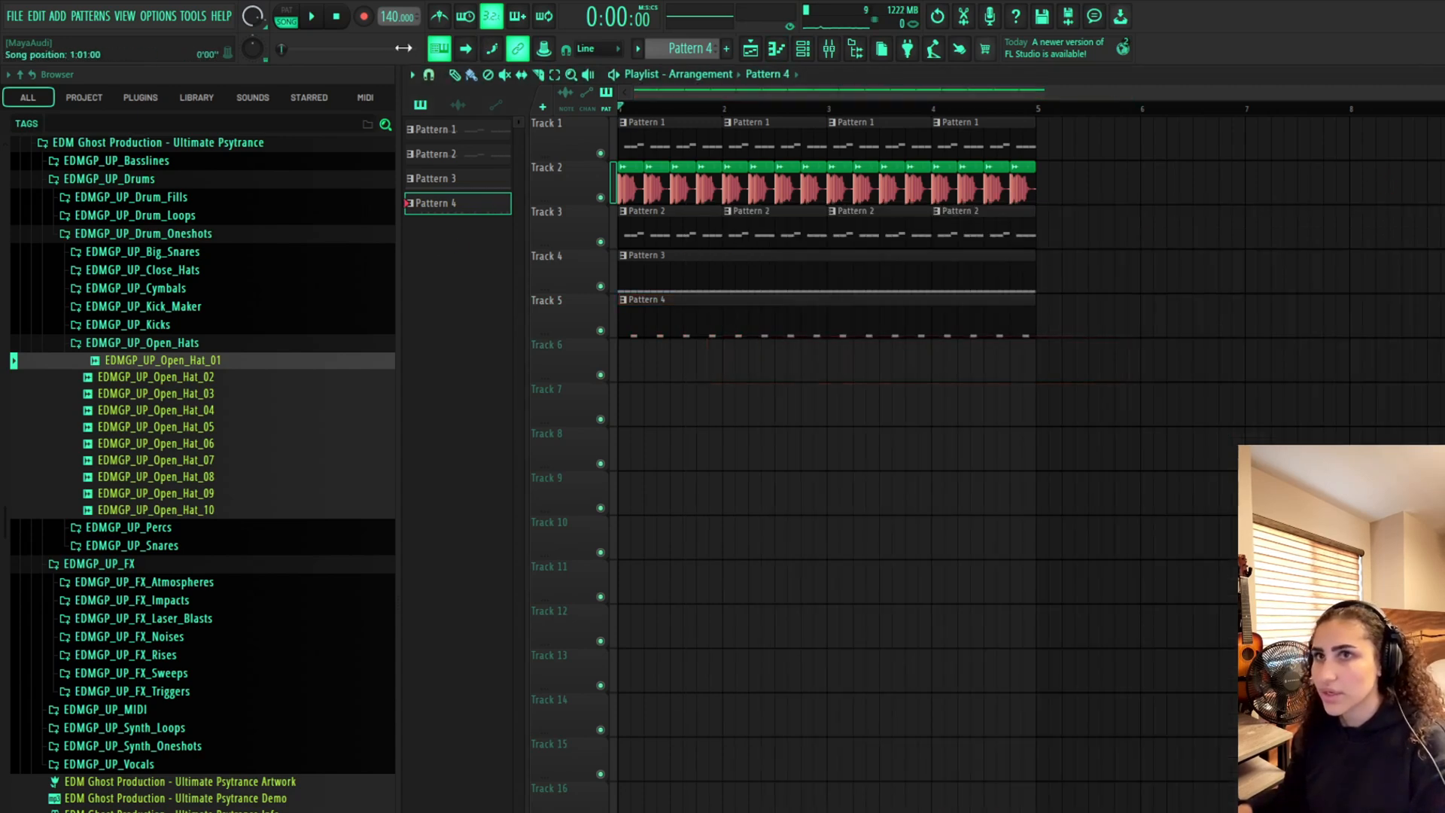
pyautogui.press('space')
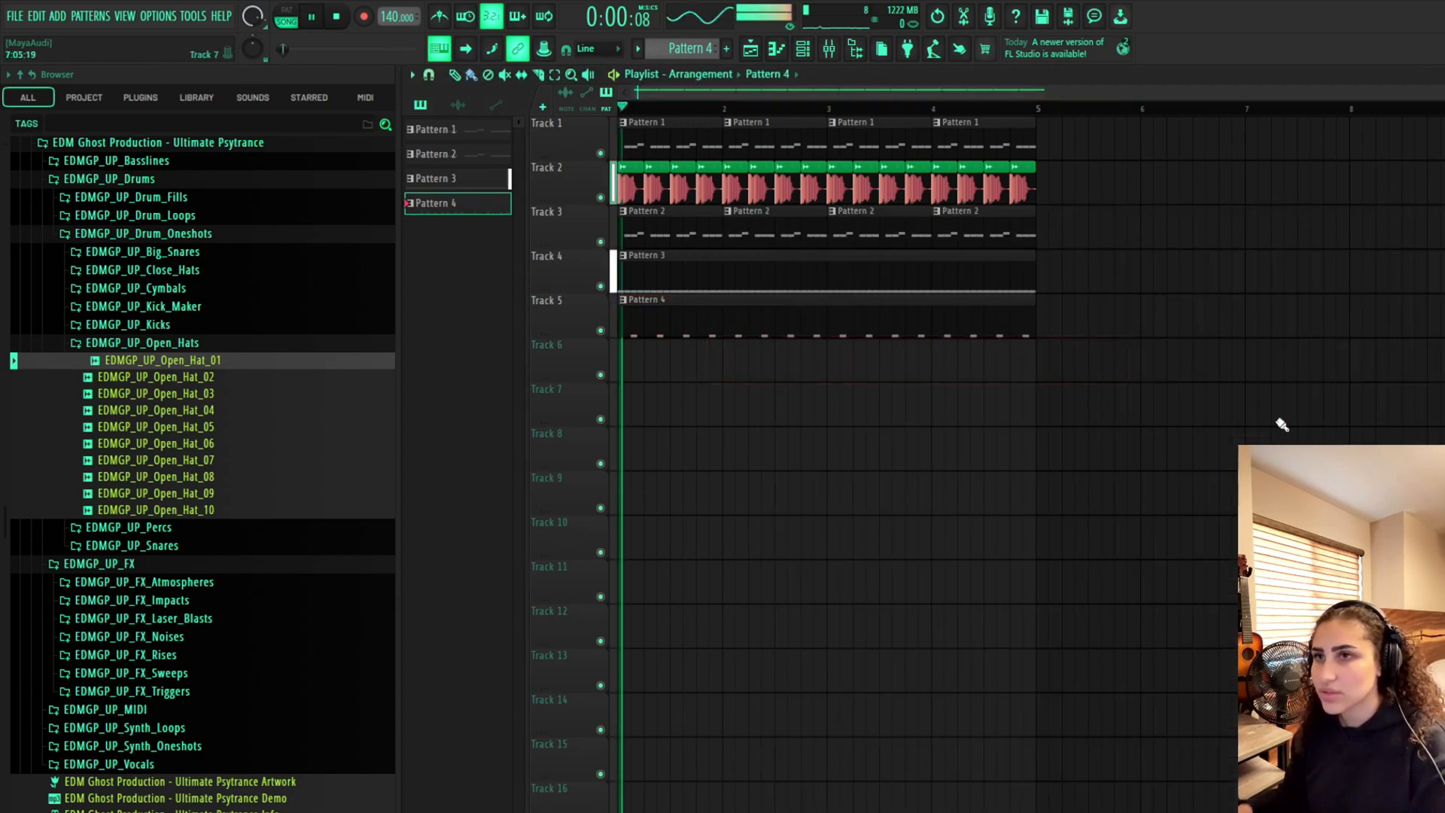
pyautogui.press('space')
# Create a new Pattern 5 and open the EDMGP_UP_Snares folder in the browser
pyautogui.click(813, 53)
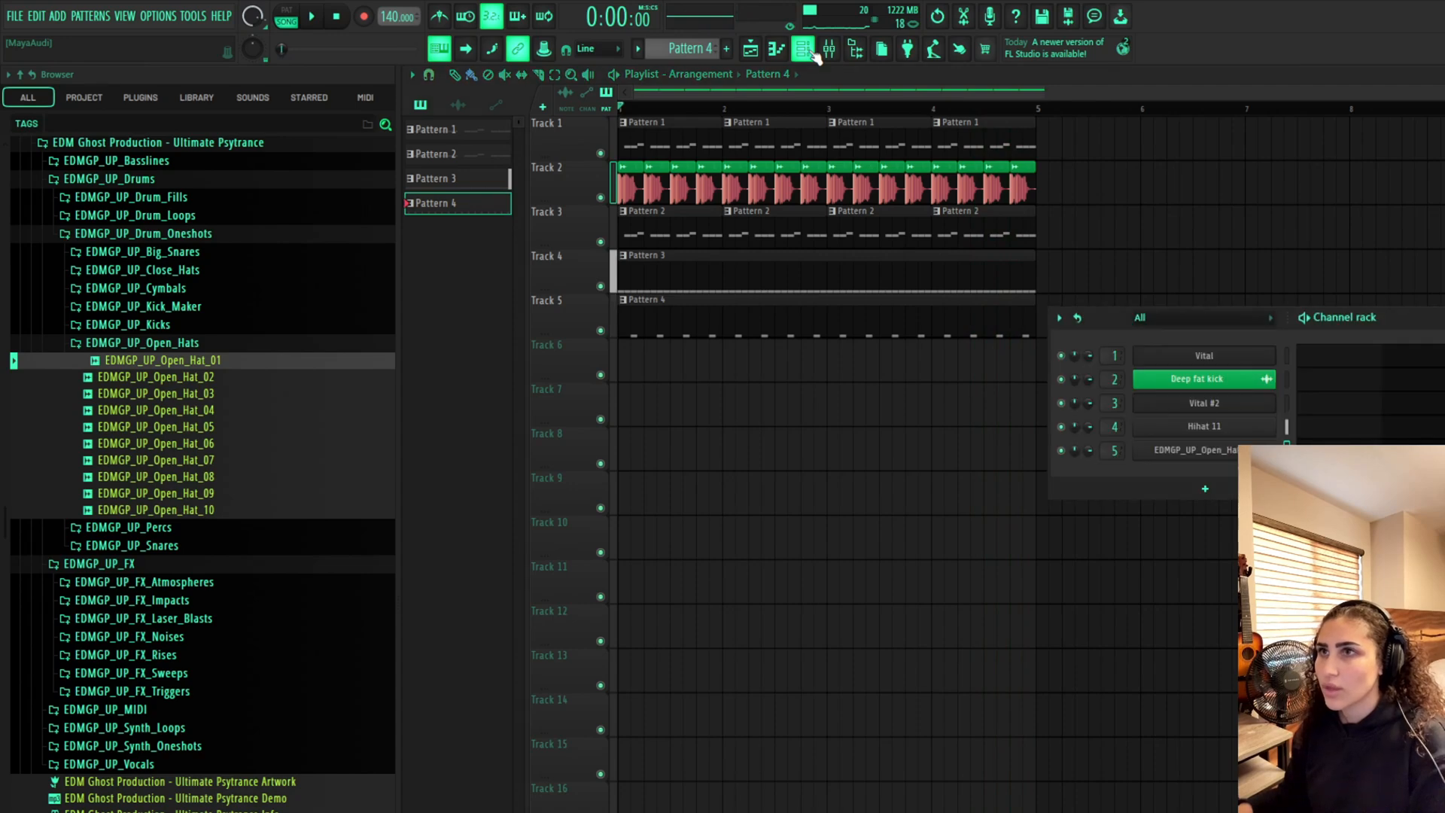
pyautogui.click(727, 48)
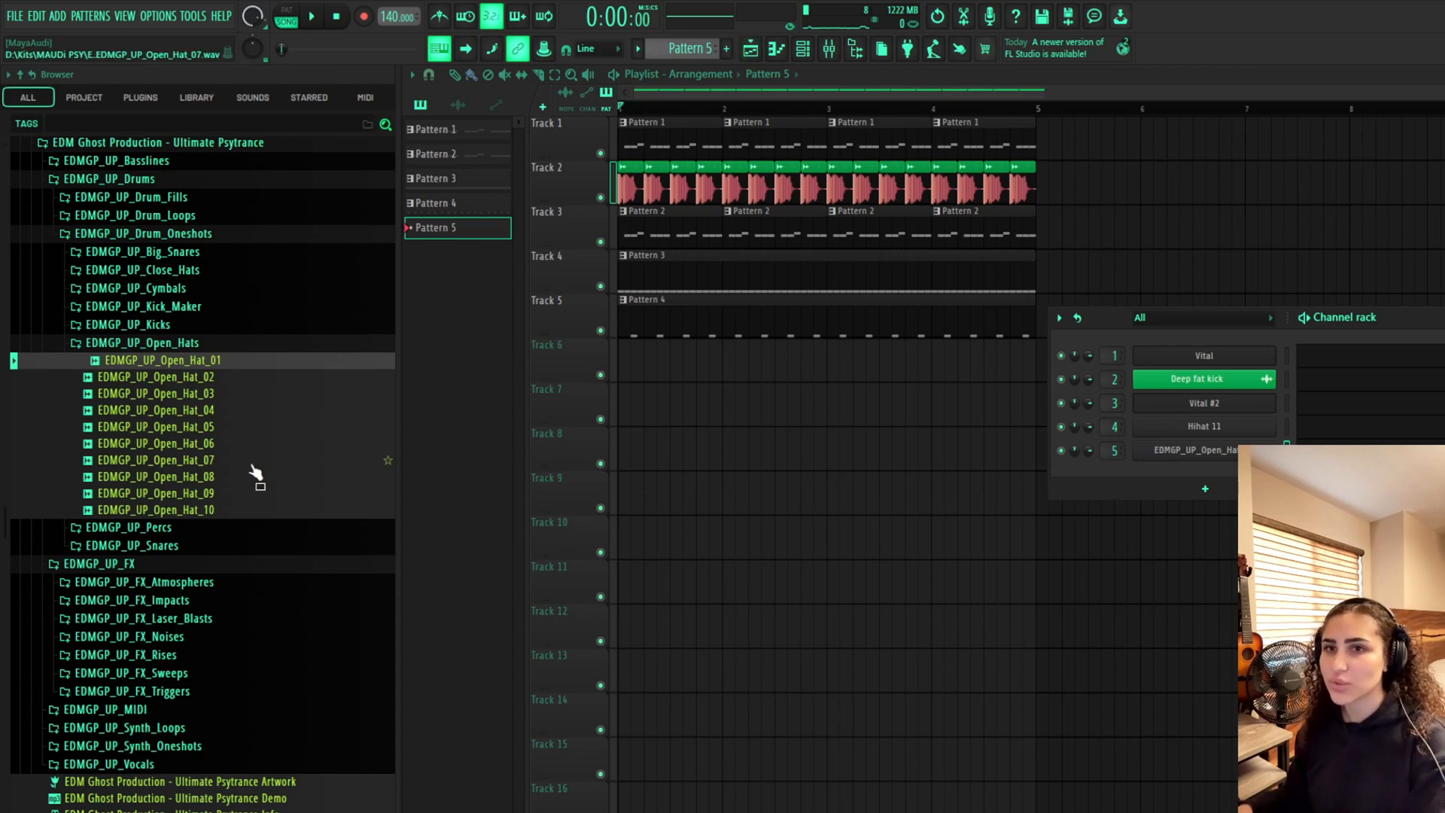
pyautogui.scroll(3, 241, 463)
pyautogui.click(197, 510)
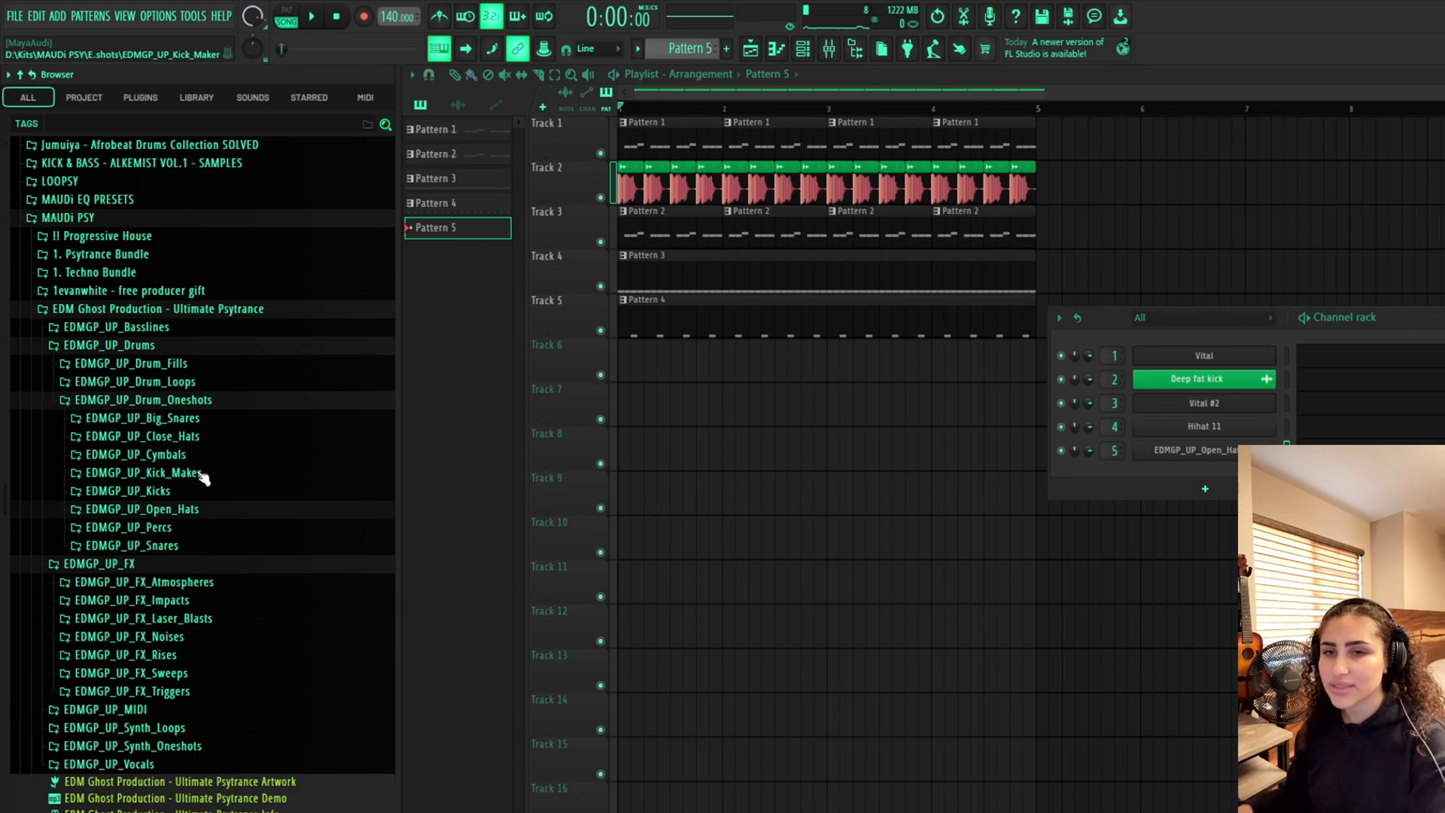
pyautogui.click(202, 545)
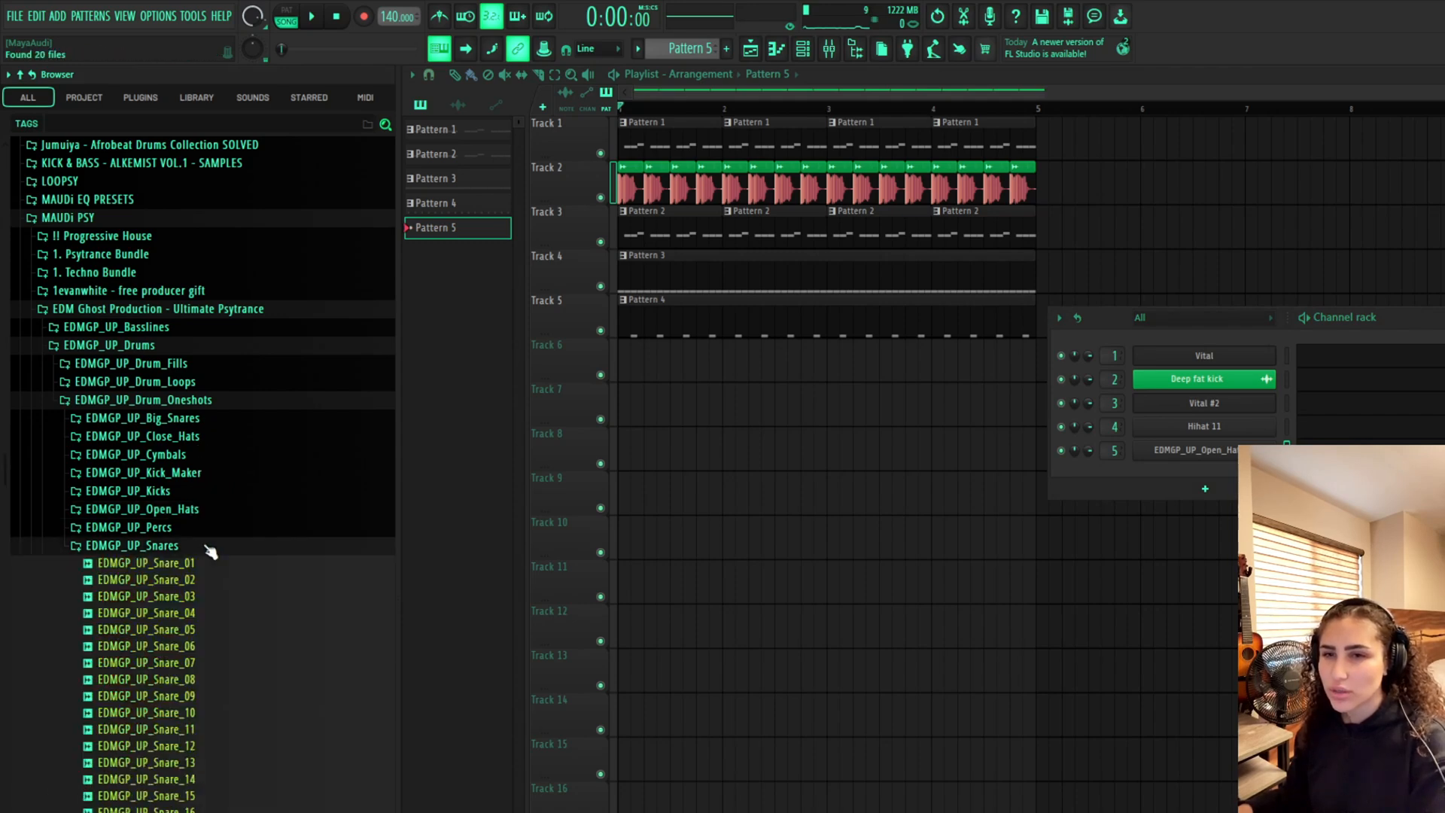
# Preview snare samples from Snare_01 through Snare_09 alongside the playing groove
pyautogui.click(219, 570)
pyautogui.scroll(-5, 234, 609)
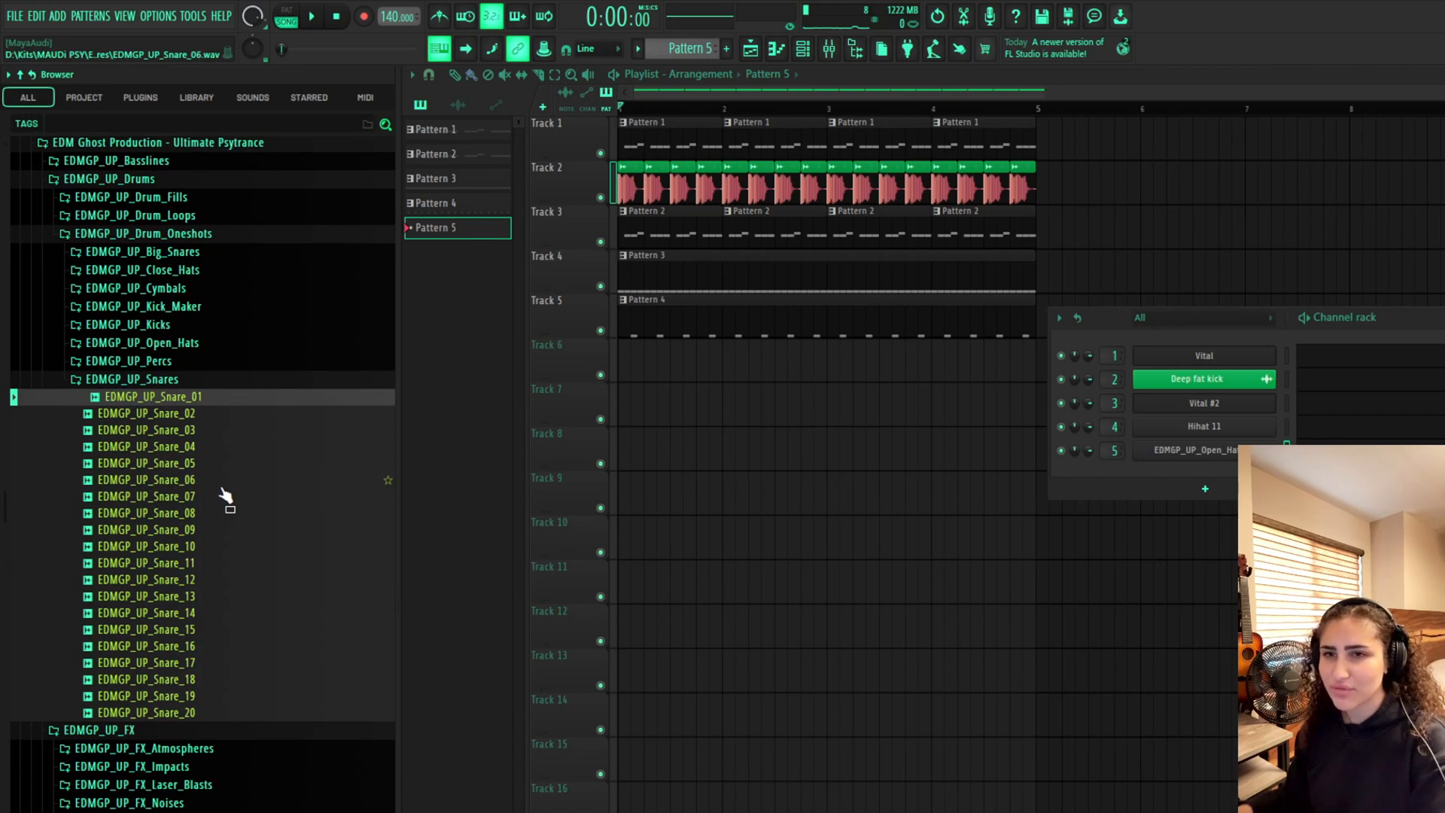
pyautogui.click(182, 514)
pyautogui.click(193, 547)
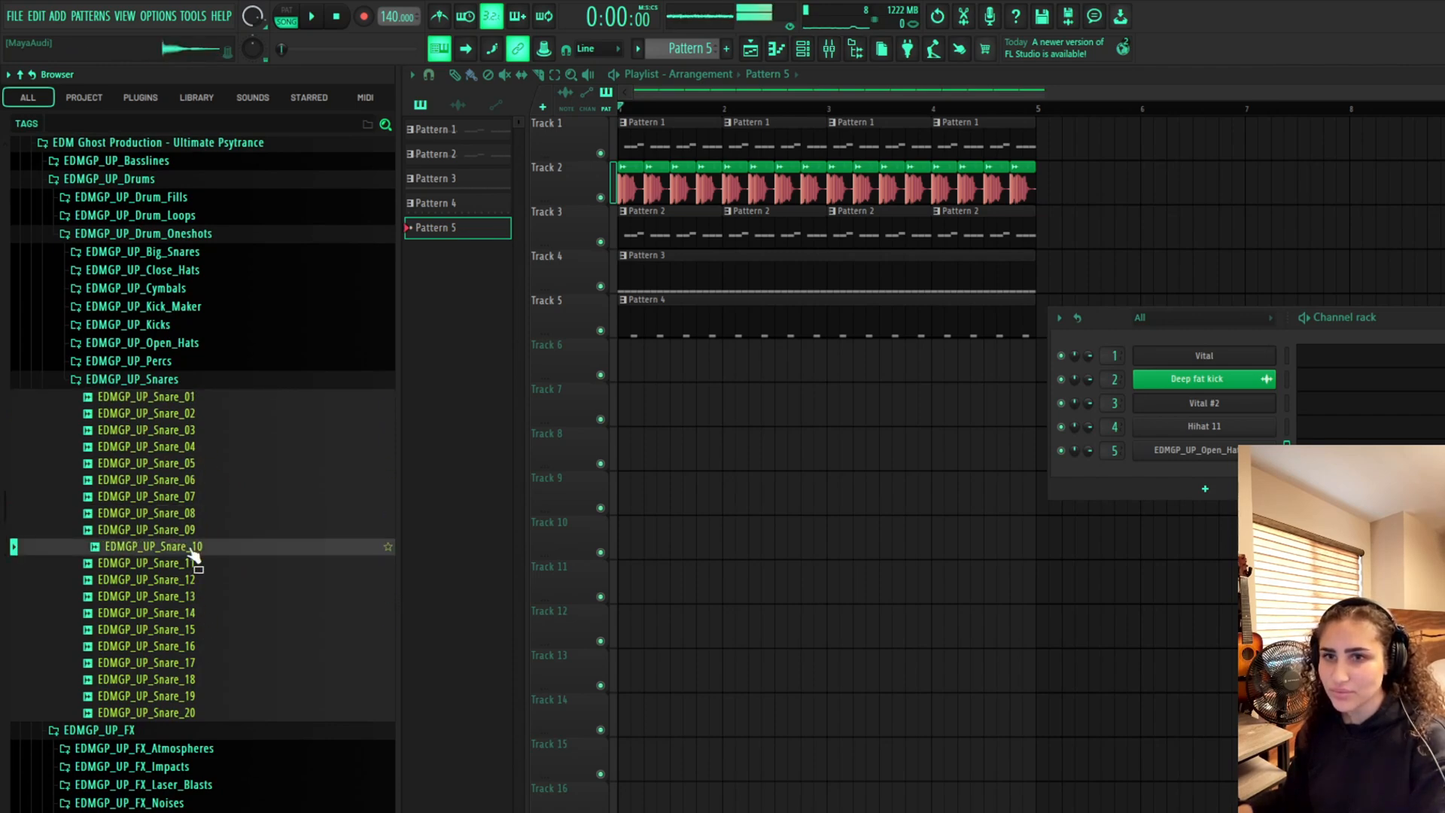
pyautogui.click(200, 597)
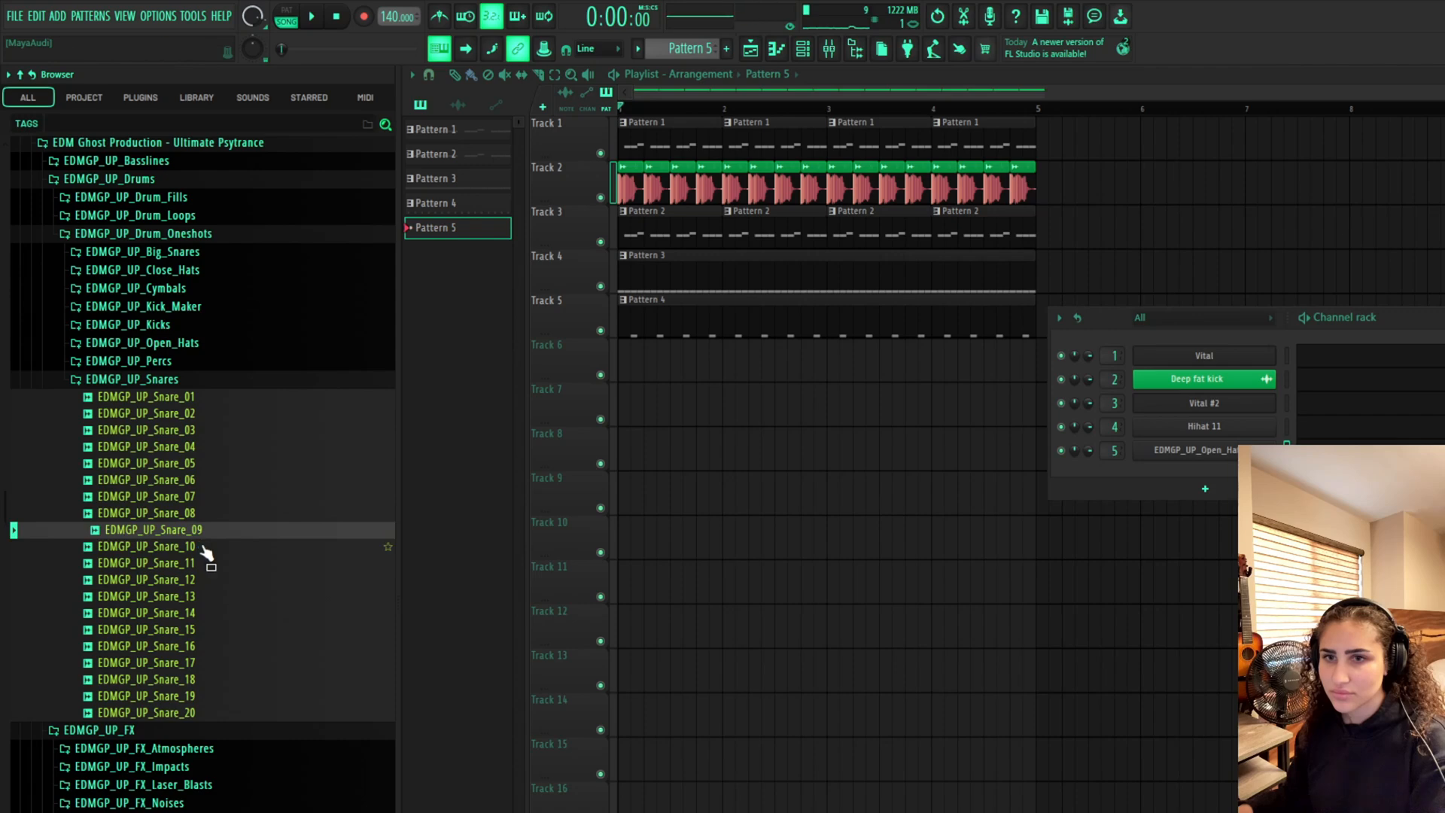
pyautogui.press('space')
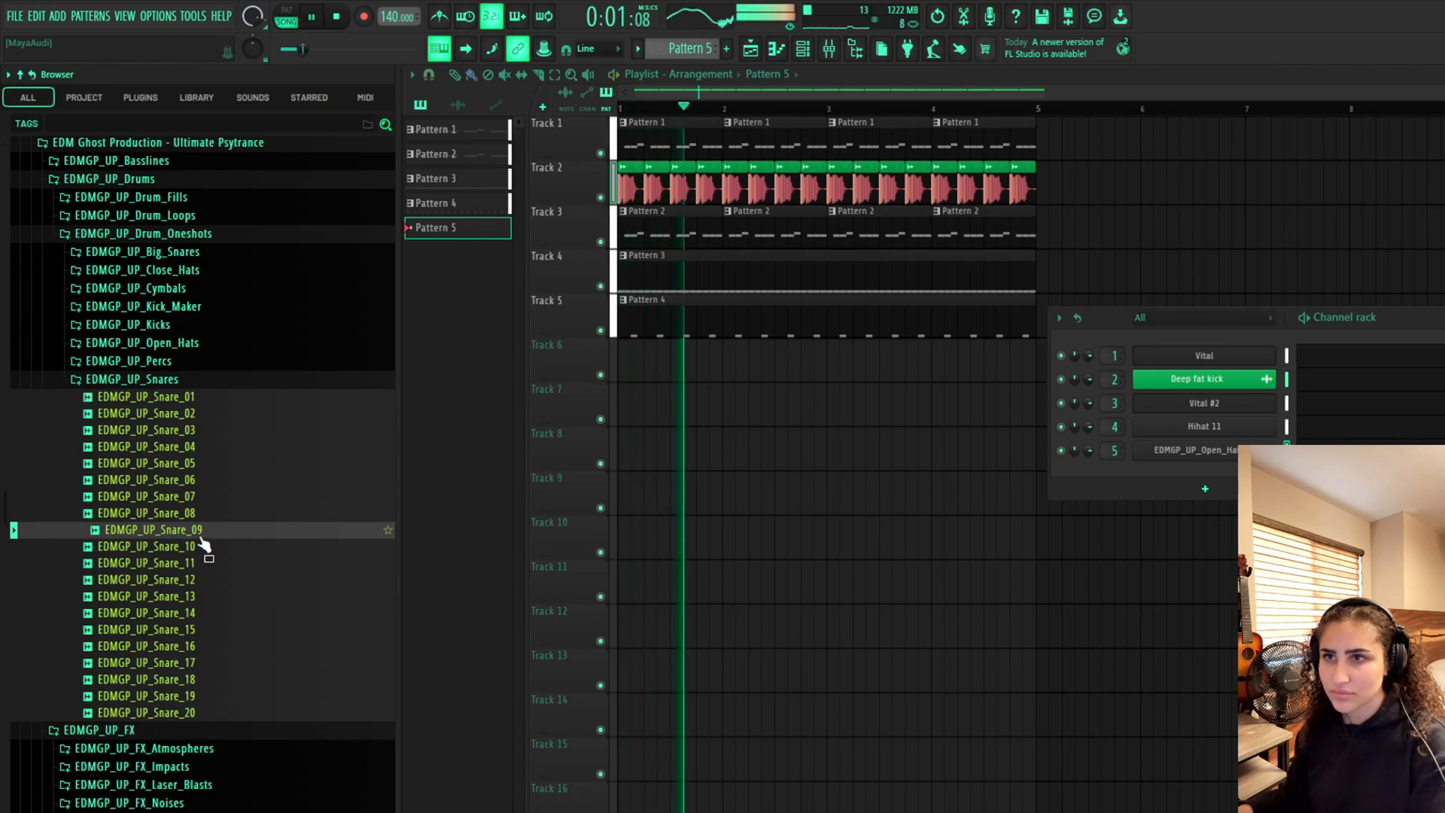
pyautogui.press('space')
# Preview snare samples from Snare_12 through Snare_20 alongside the playing groove
pyautogui.click(212, 581)
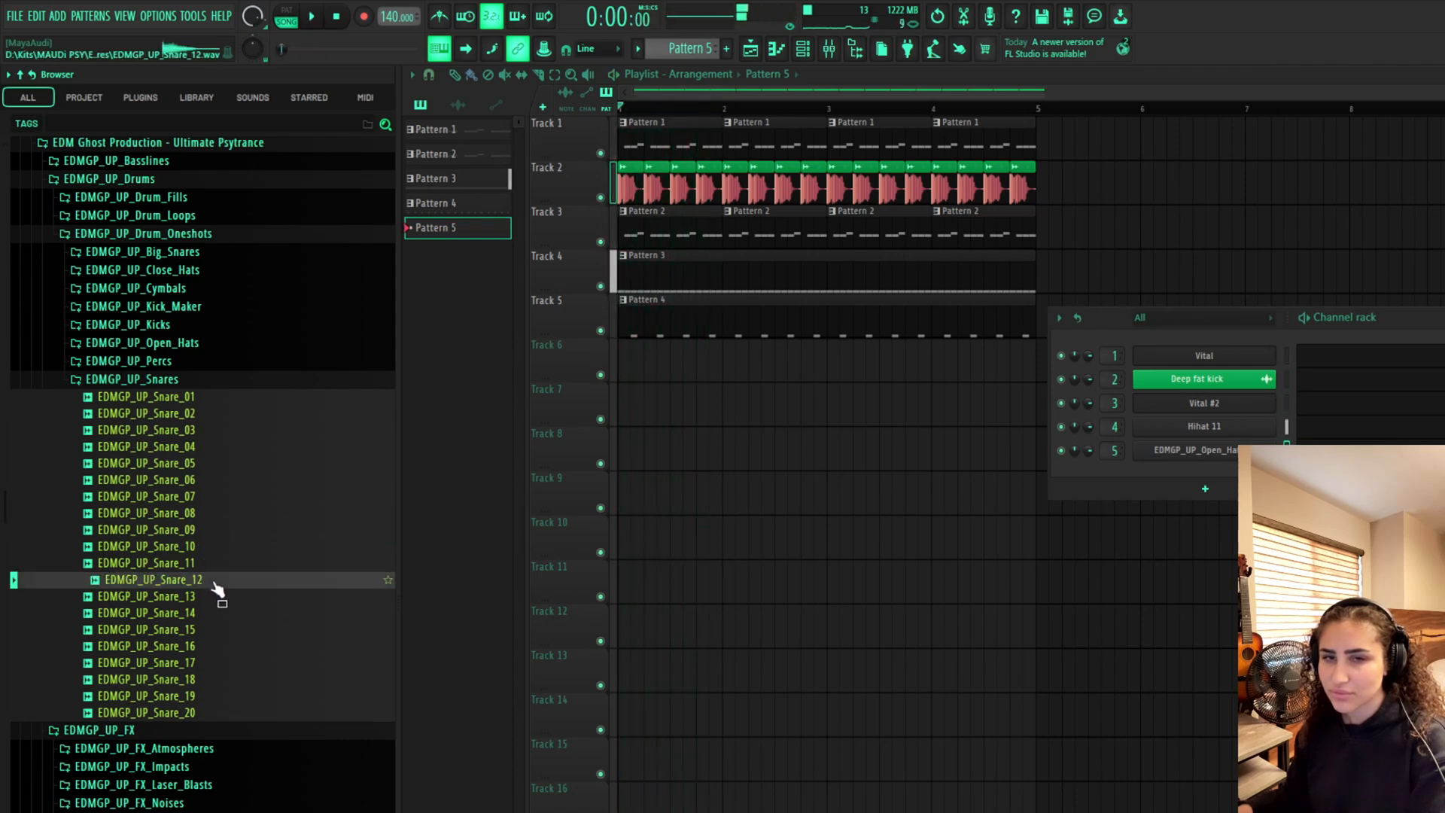
pyautogui.click(216, 631)
pyautogui.click(226, 680)
pyautogui.click(233, 713)
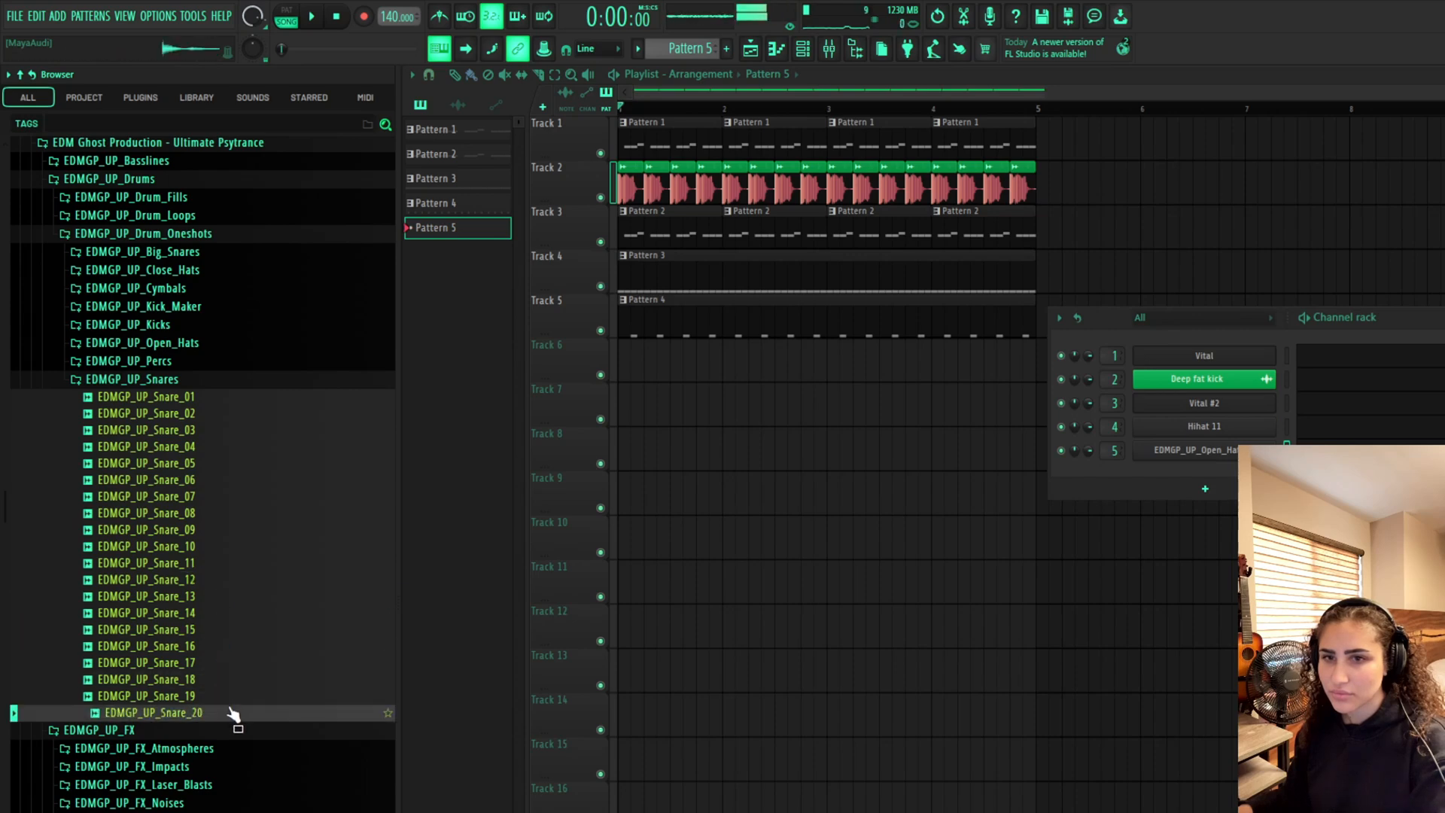
pyautogui.press('space')
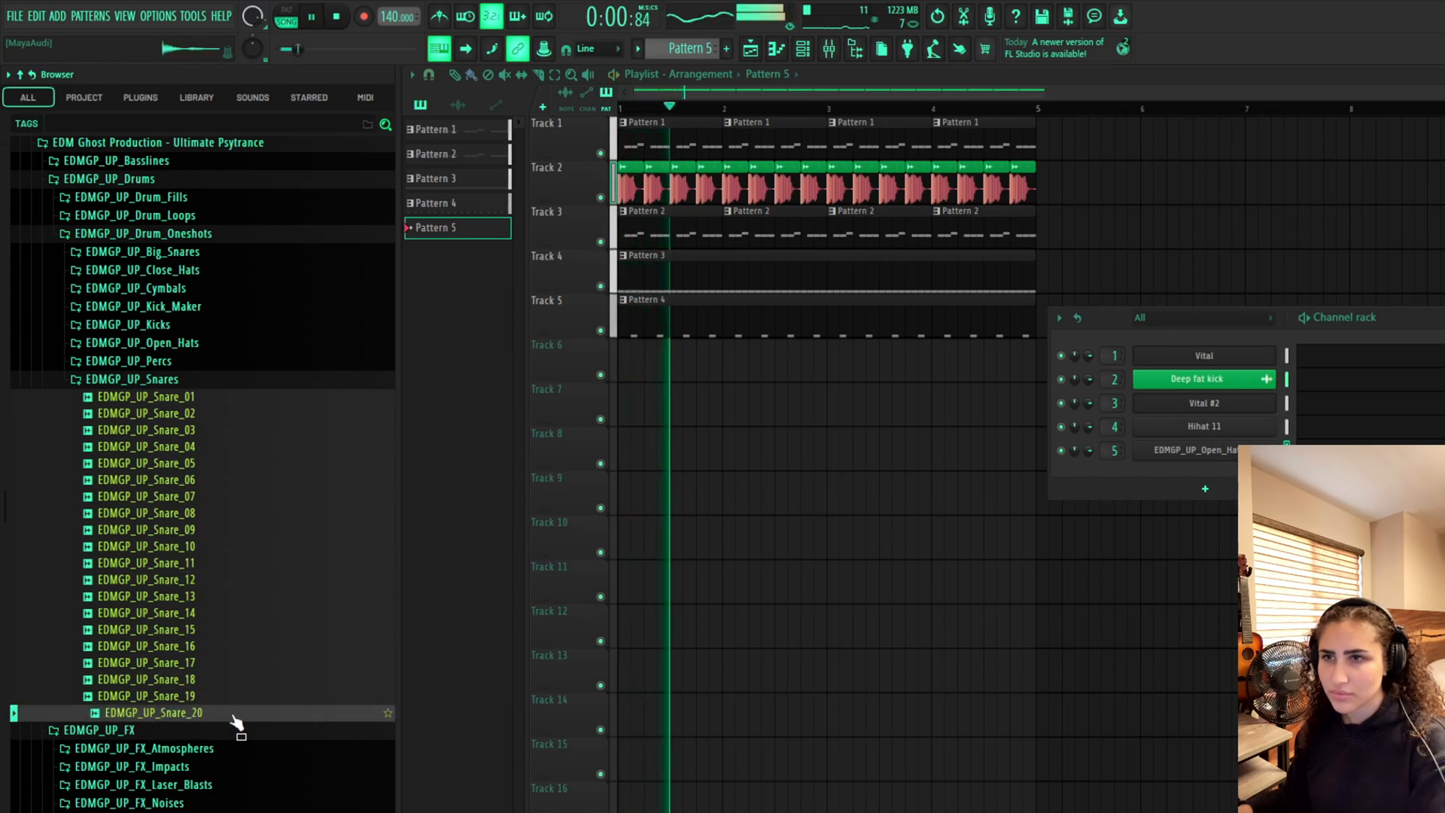
pyautogui.press('space')
# Add EDMGP_UP_Snare_20 to the channel rack and place snare notes on beats 2 and 4 of the first bar
pyautogui.moveTo(236, 723); pyautogui.dragTo(1107, 475)
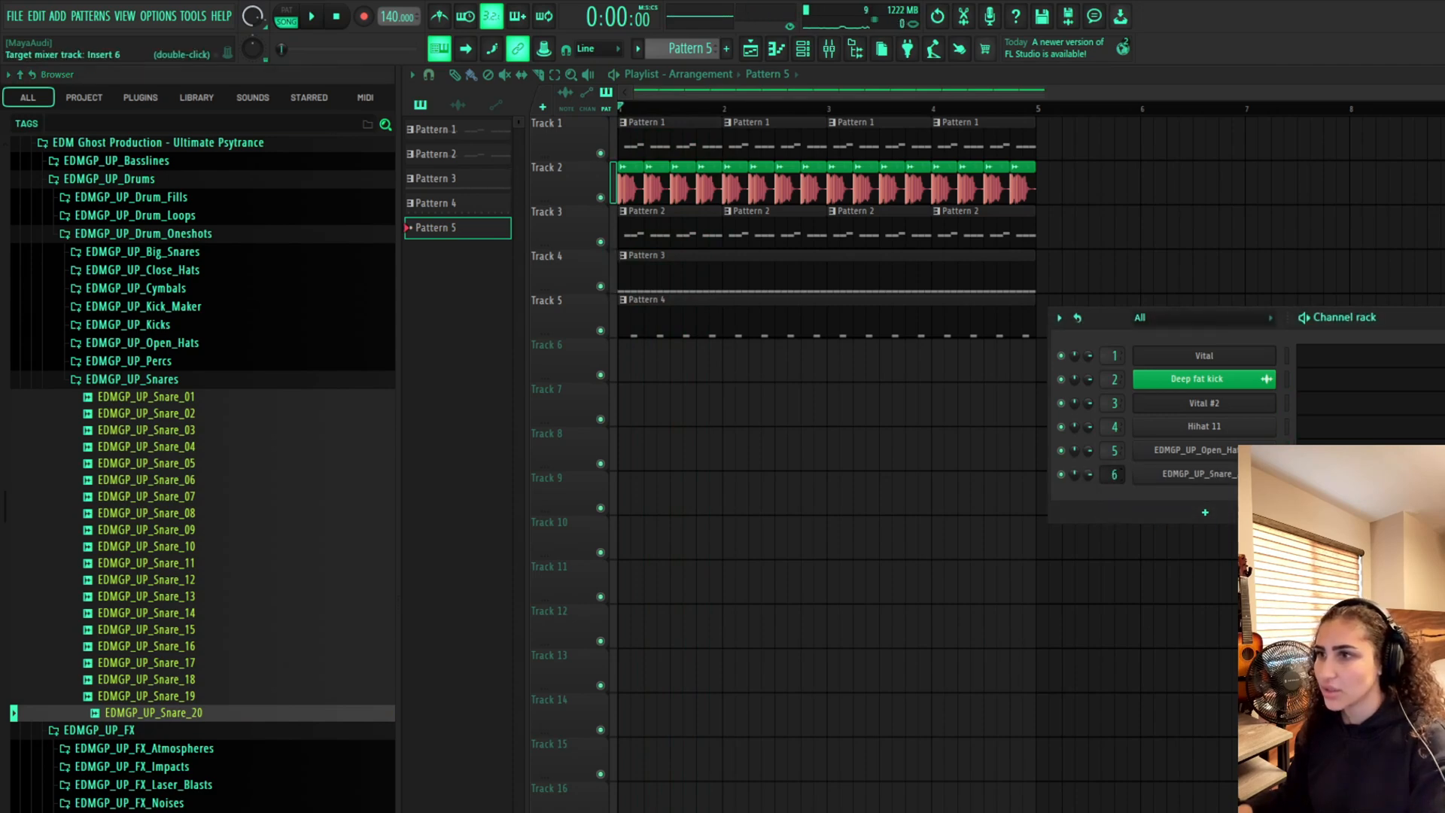
pyautogui.click(1370, 570)
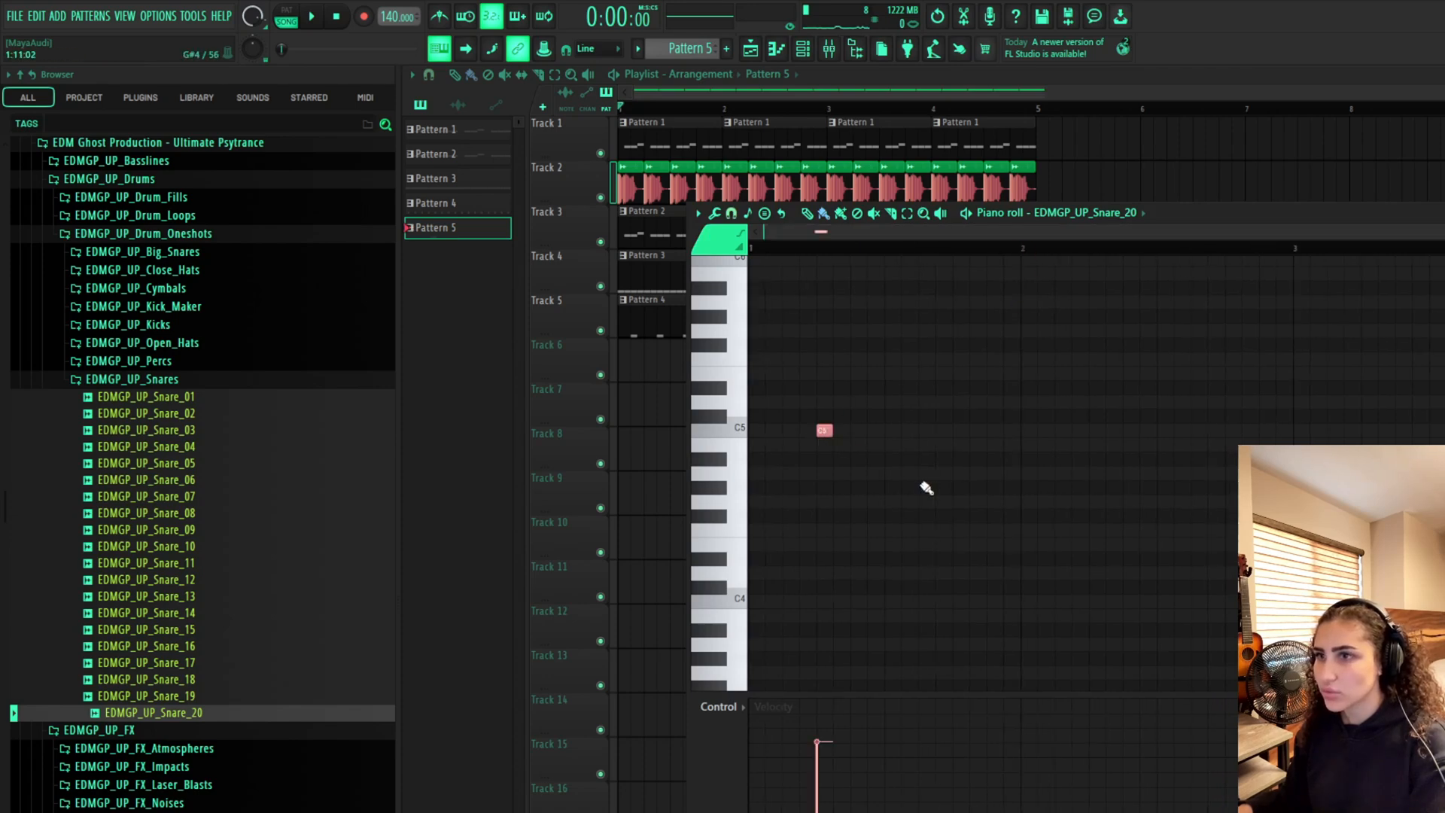
pyautogui.click(961, 430)
# Select the first bar of snare notes and duplicate it three times to fill four bars
pyautogui.moveTo(1030, 253); pyautogui.dragTo(750, 253)
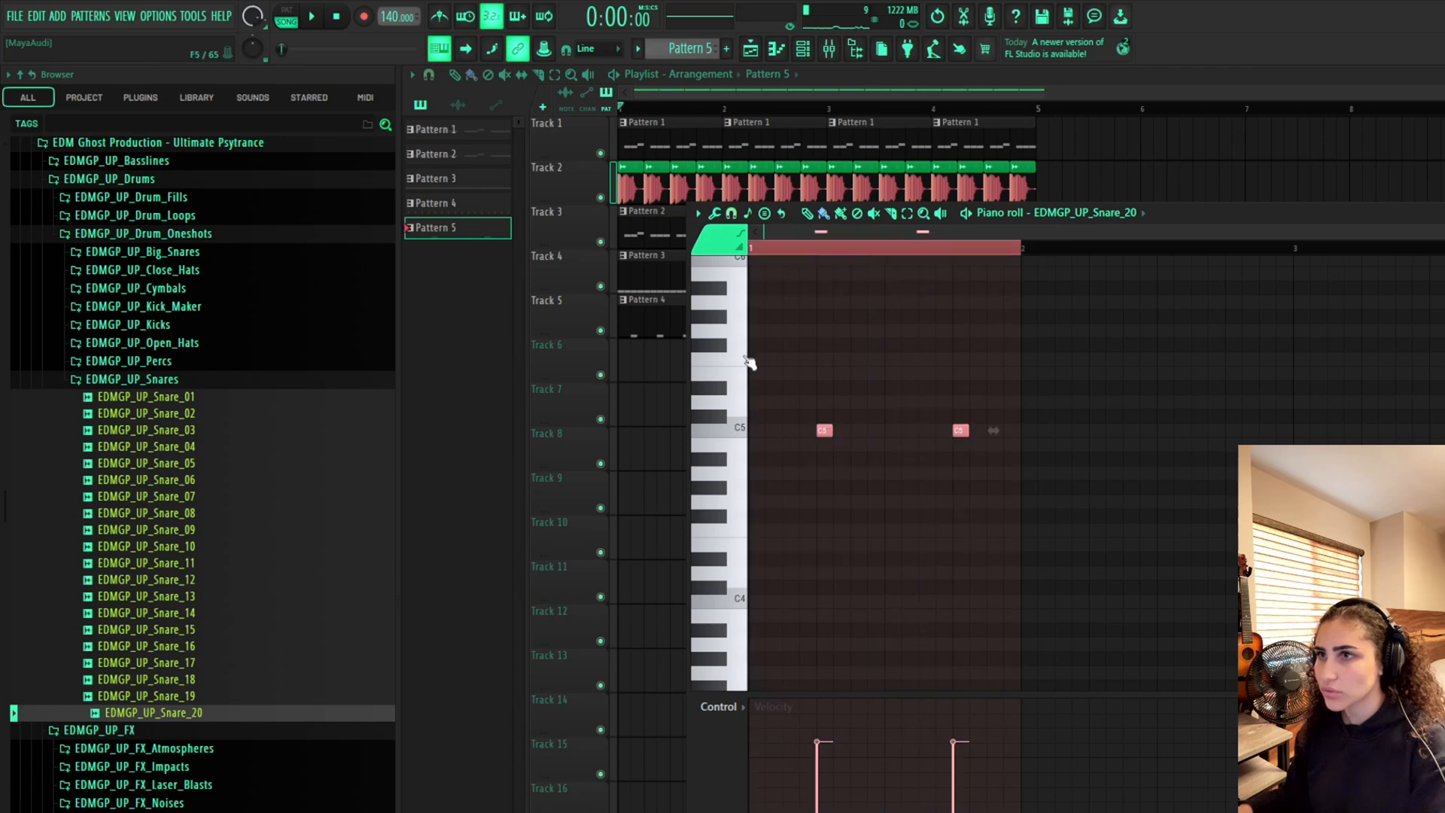
pyautogui.hotkey('ctrl', 'b')
pyautogui.hotkey('ctrl', 'b')
pyautogui.hotkey('ctrl', 'b')
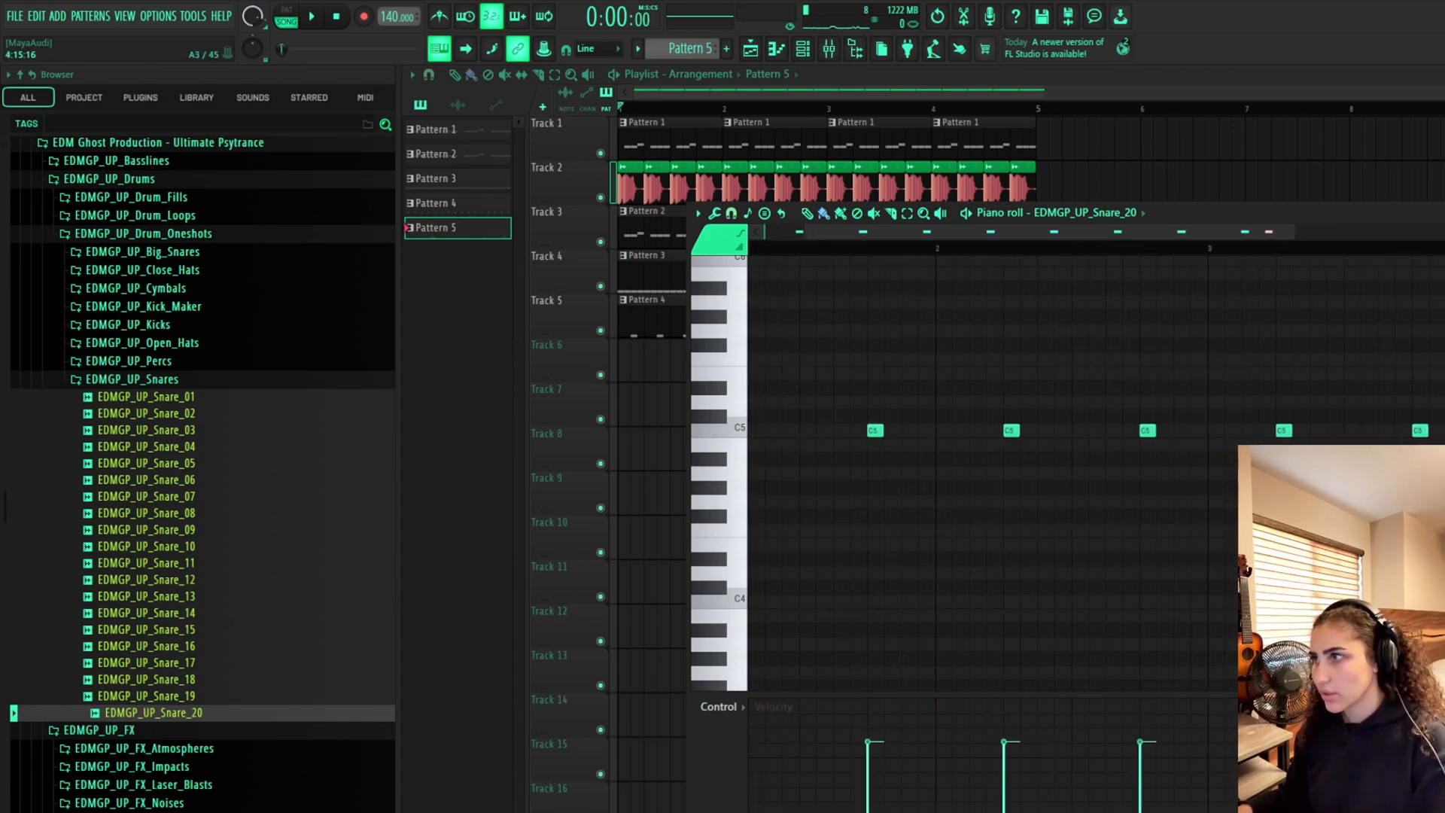
pyautogui.moveTo(1206, 236); pyautogui.dragTo(1433, 241)
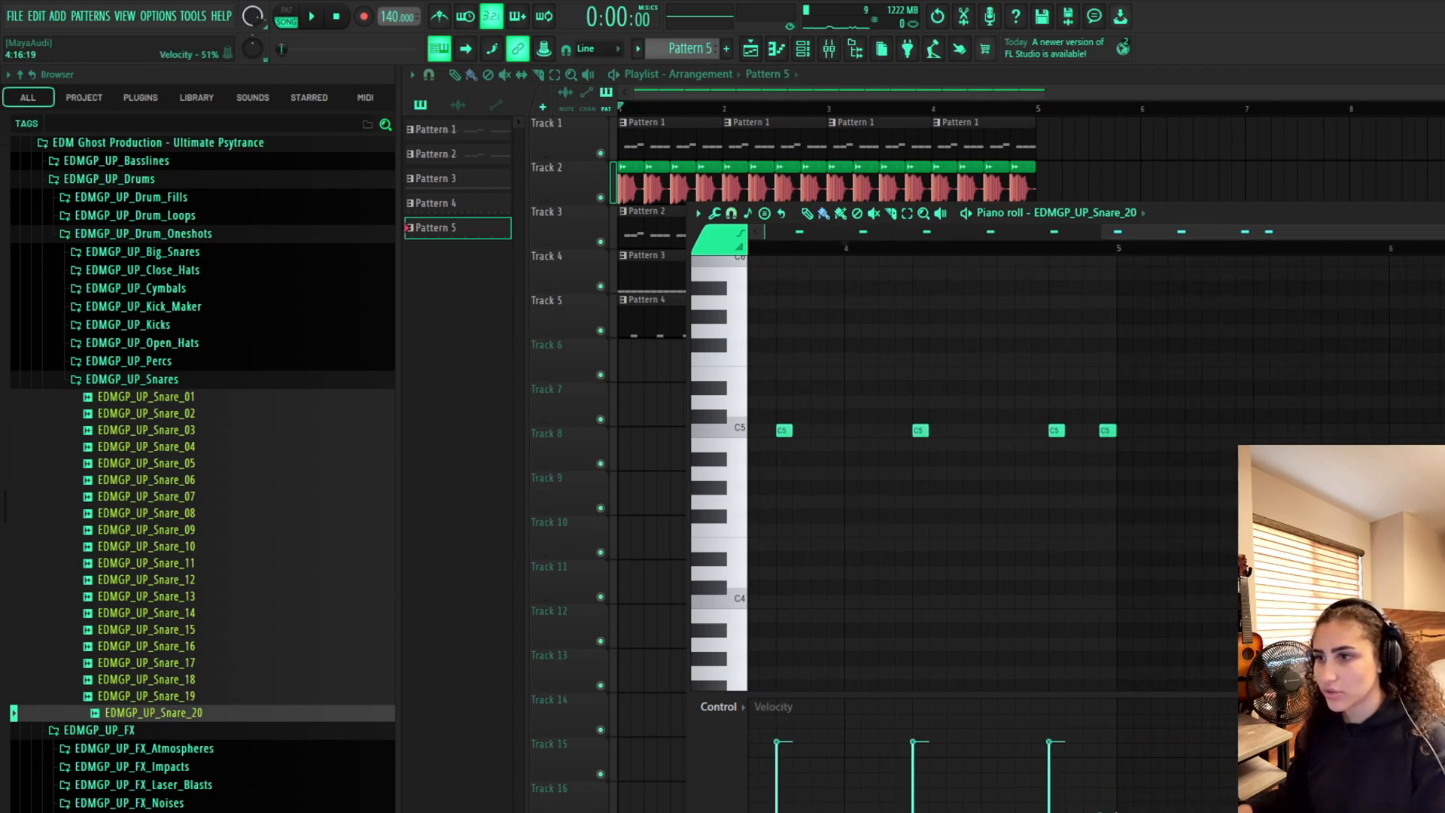
# Close the piano roll, place Pattern 5 on Track 6 and play back the groove
pyautogui.press('F7')
pyautogui.click(662, 363)
pyautogui.moveTo(662, 363); pyautogui.dragTo(625, 363)
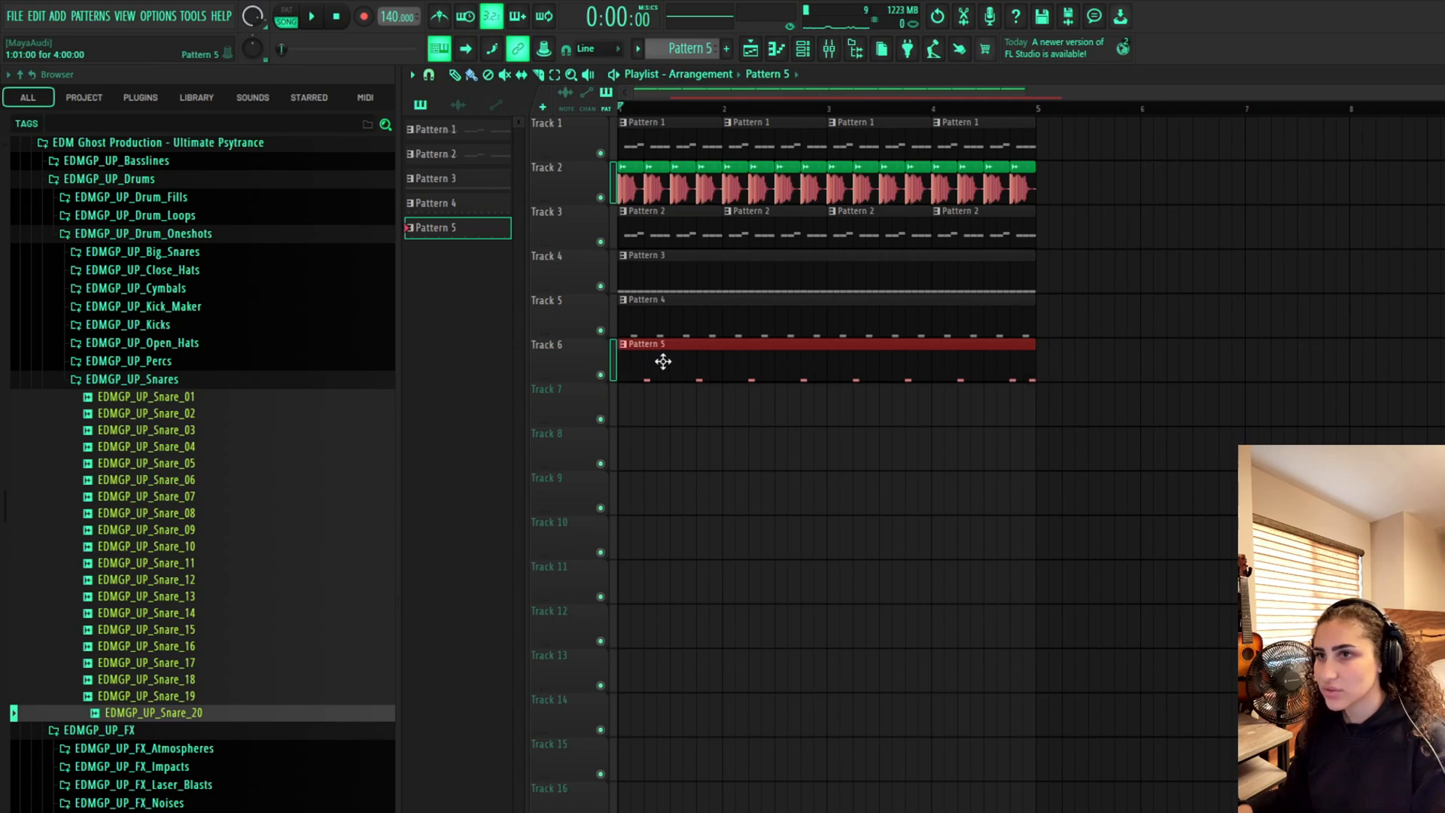
pyautogui.press('space')
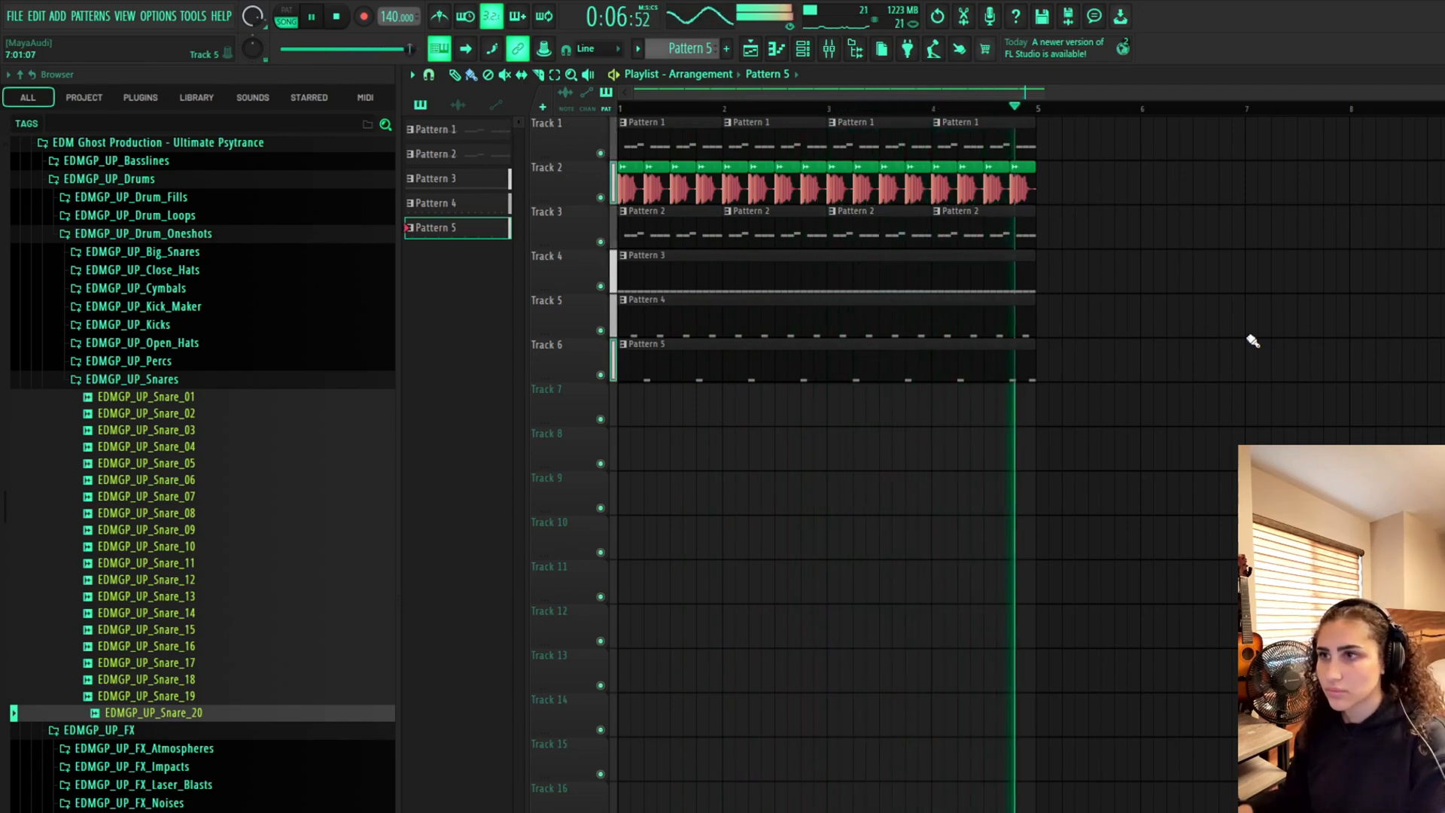
pyautogui.press('space')
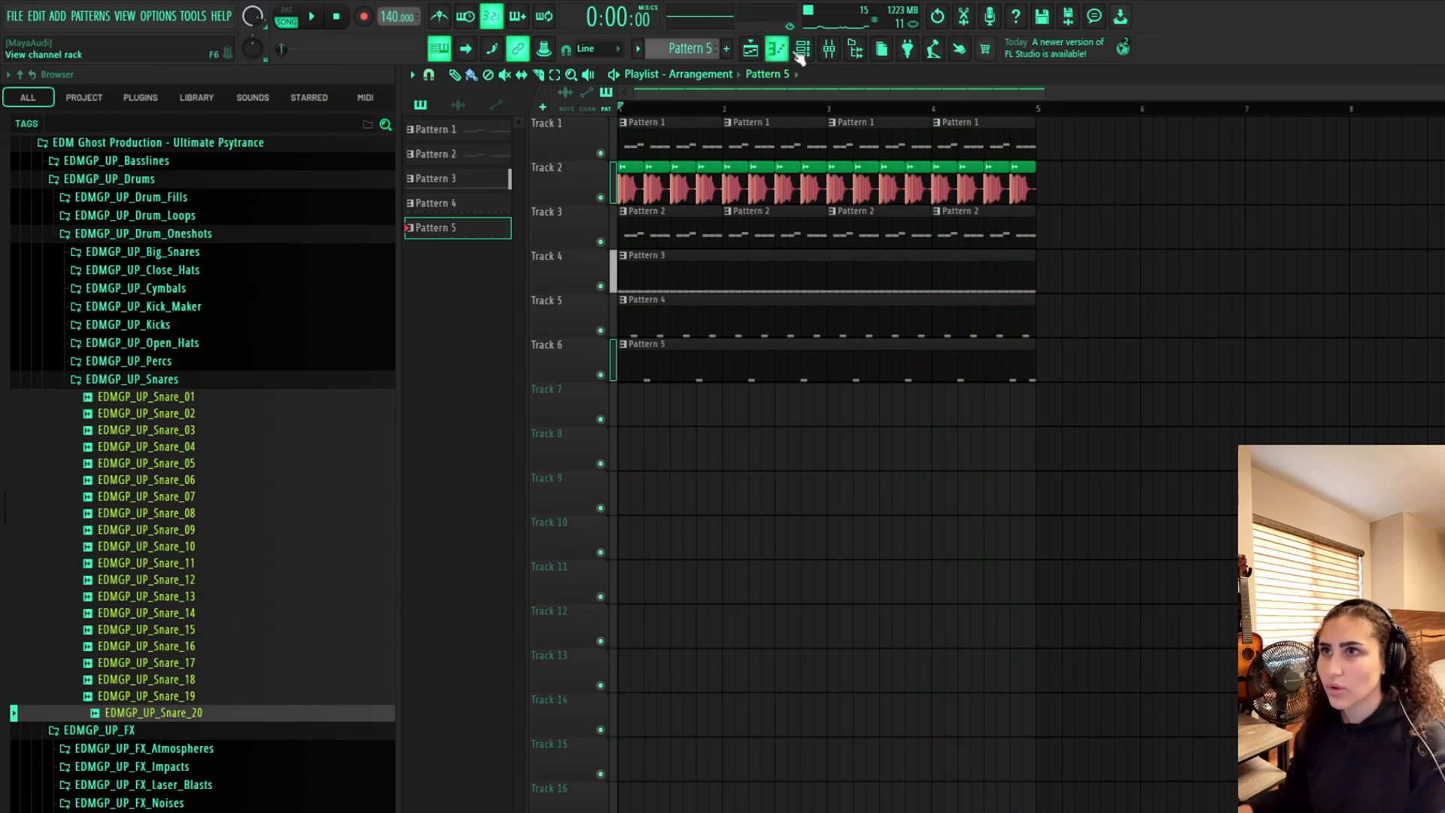
# Extend the Pattern 1 and Pattern 2 clips on Tracks 1 and 3 across the following bars
pyautogui.click(802, 48)
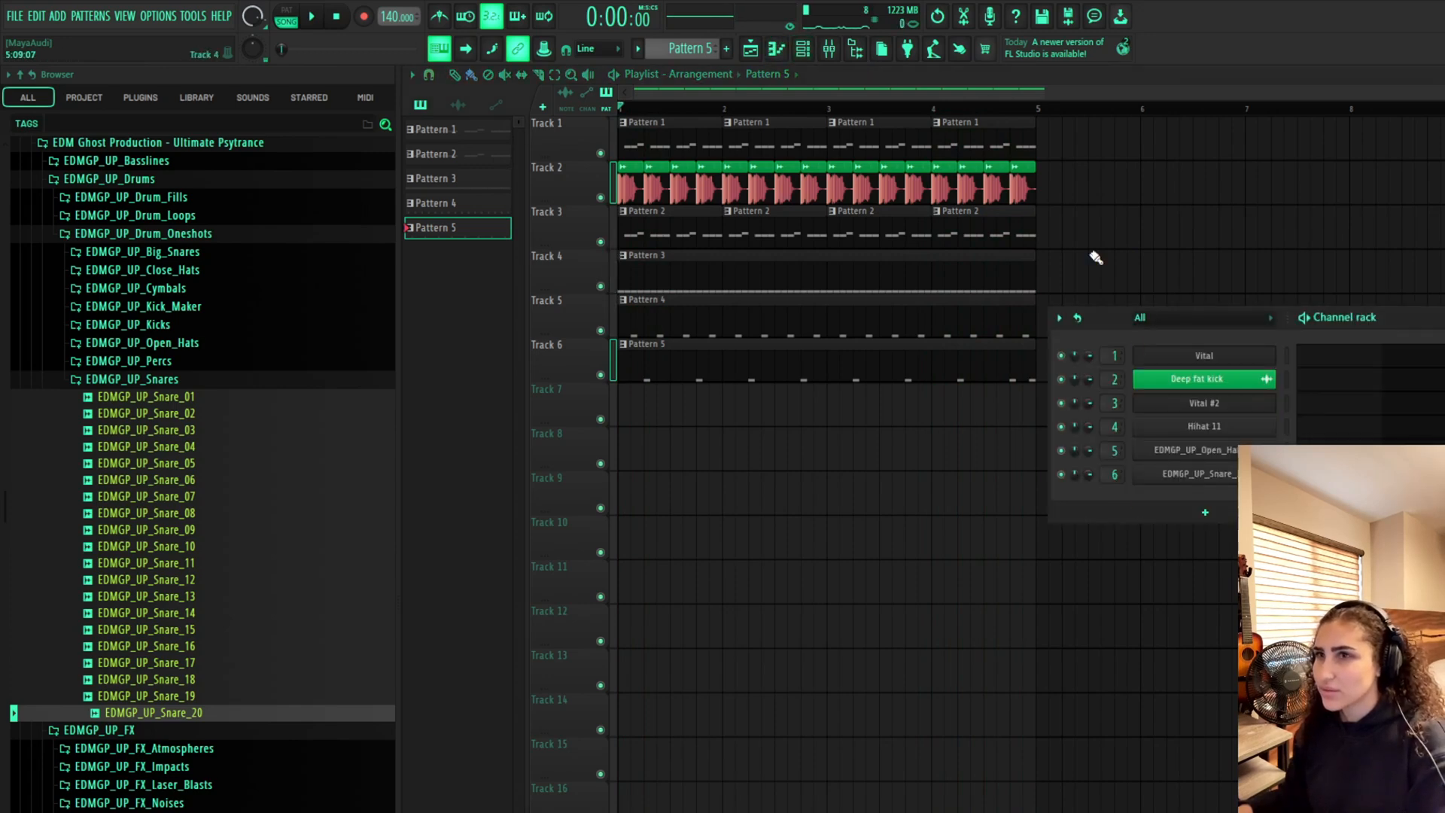
pyautogui.press('F6')
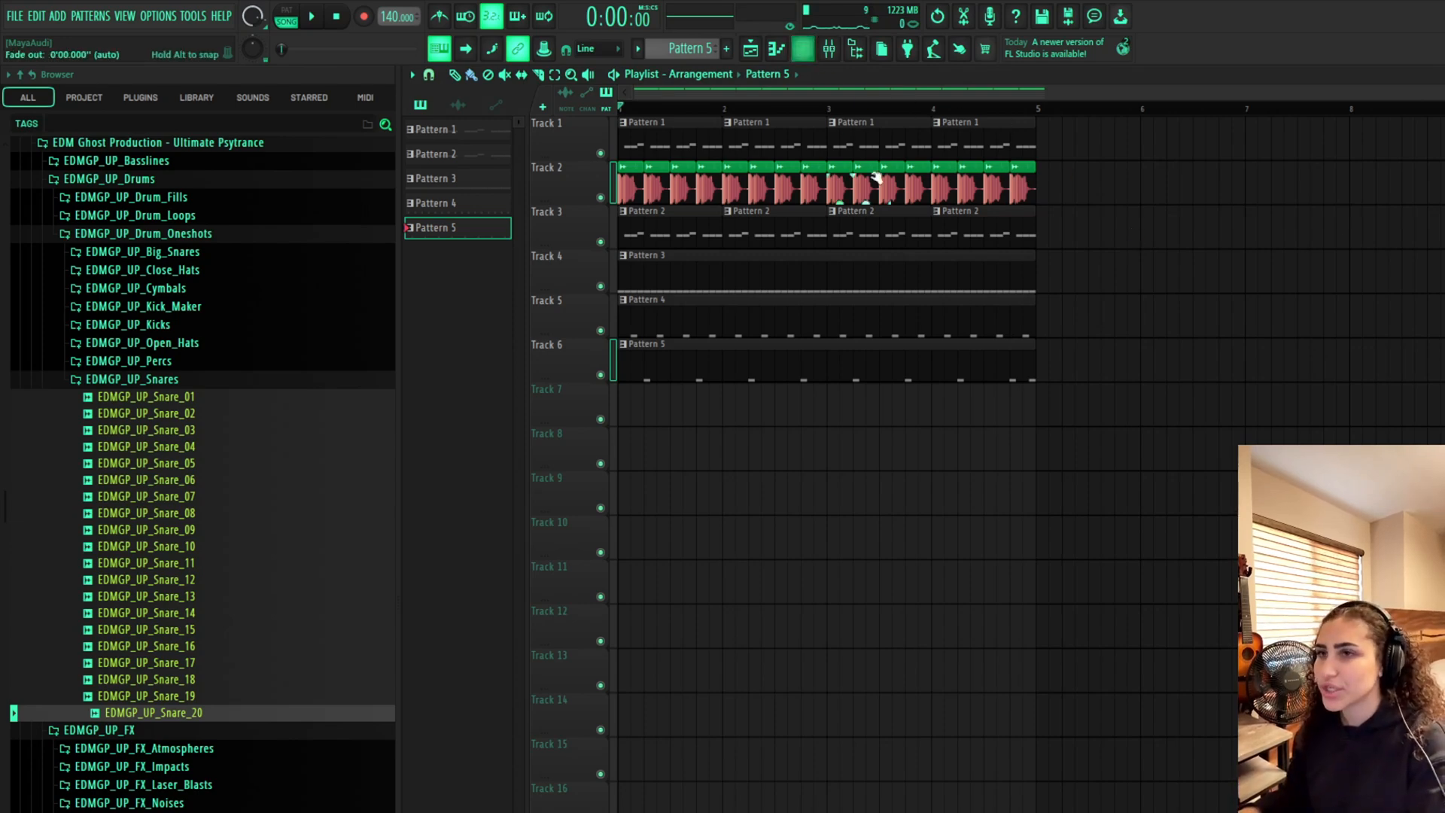
pyautogui.click(975, 147)
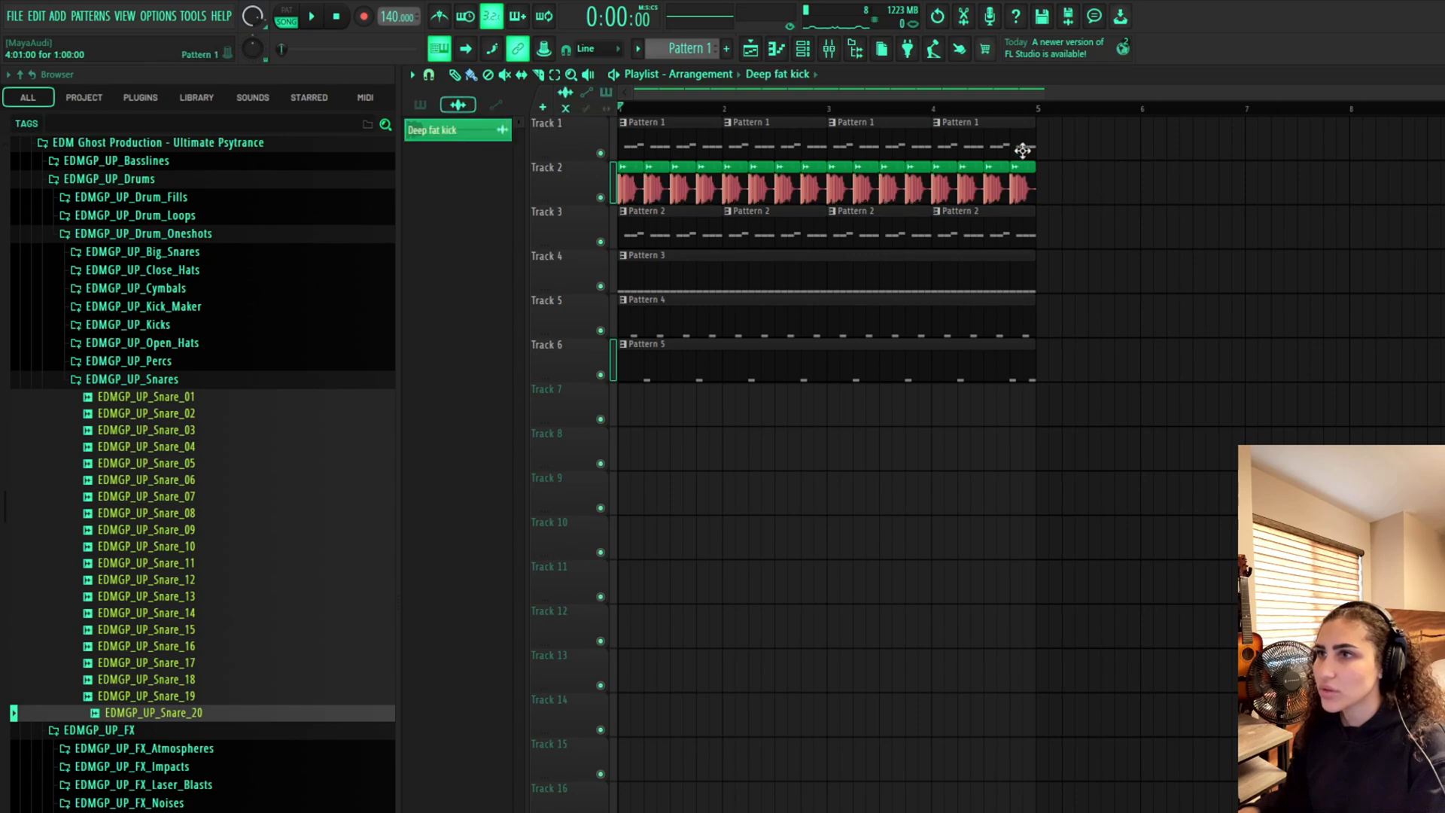
pyautogui.click(1029, 228)
pyautogui.moveTo(1051, 229); pyautogui.dragTo(1378, 229)
pyautogui.click(1032, 141)
pyautogui.moveTo(1044, 144); pyautogui.dragTo(1422, 144)
# Play the arrangement from bar 4 and return the playhead to the start
pyautogui.click(995, 110)
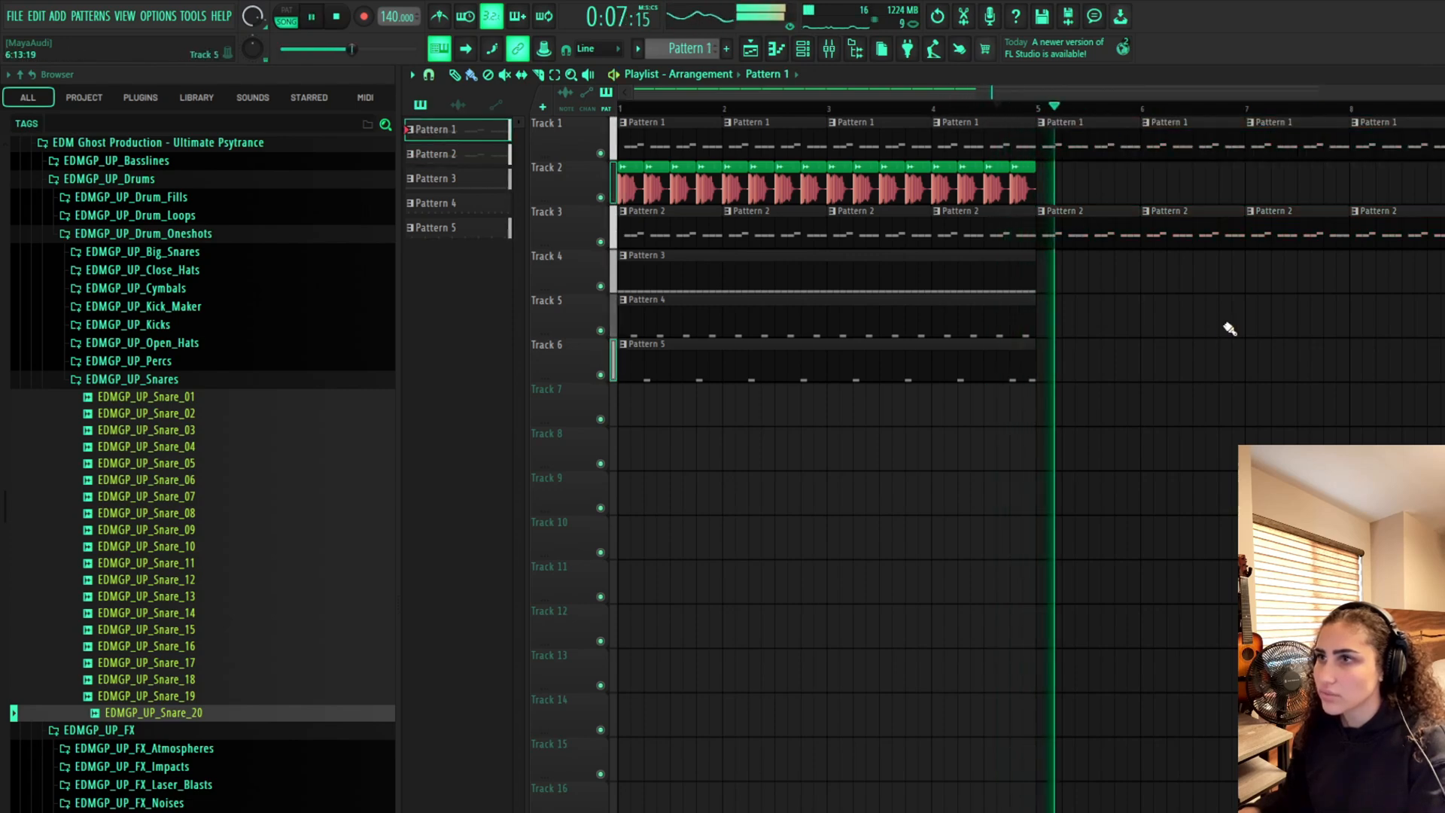
pyautogui.press('space')
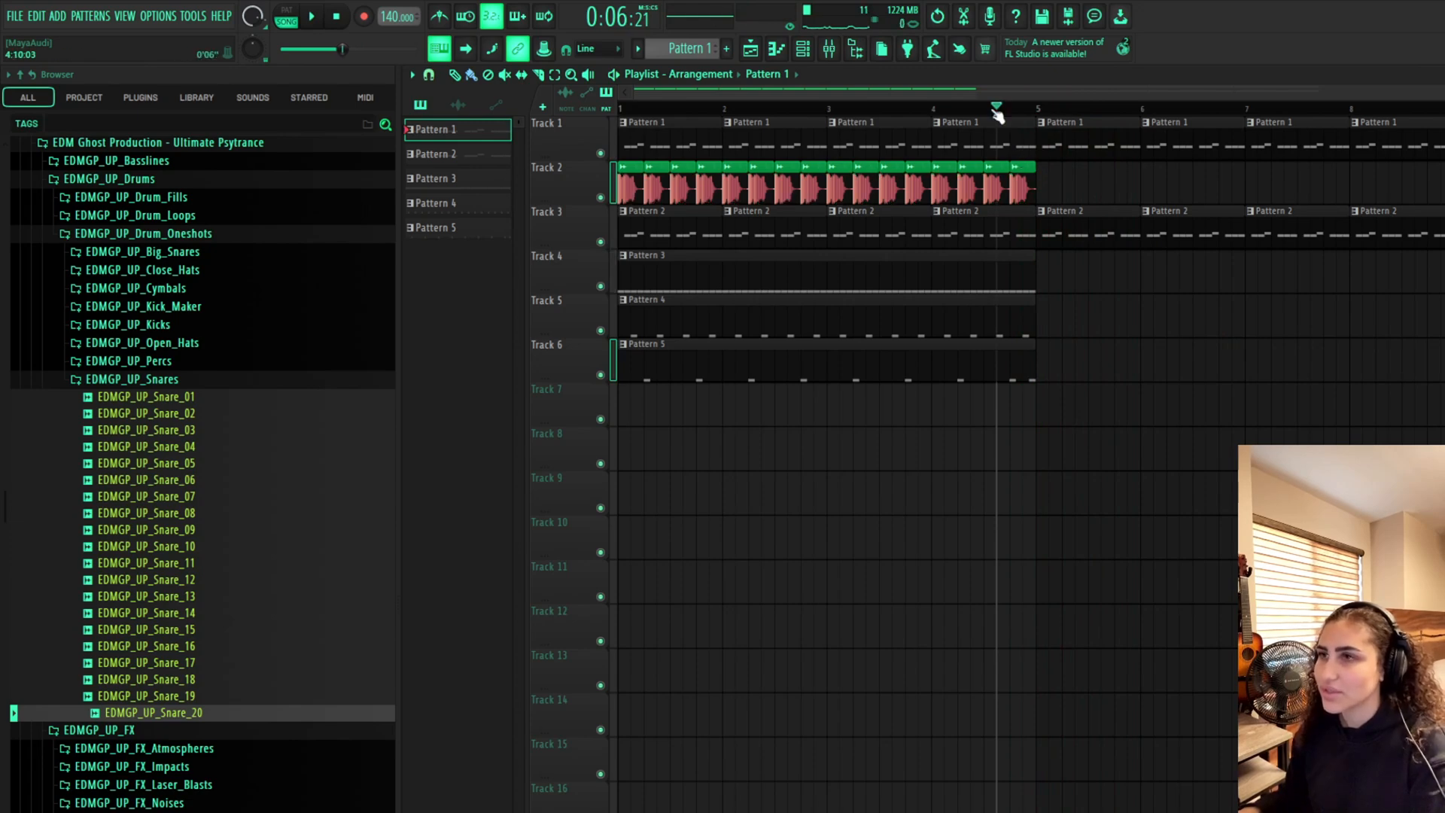
pyautogui.click(621, 109)
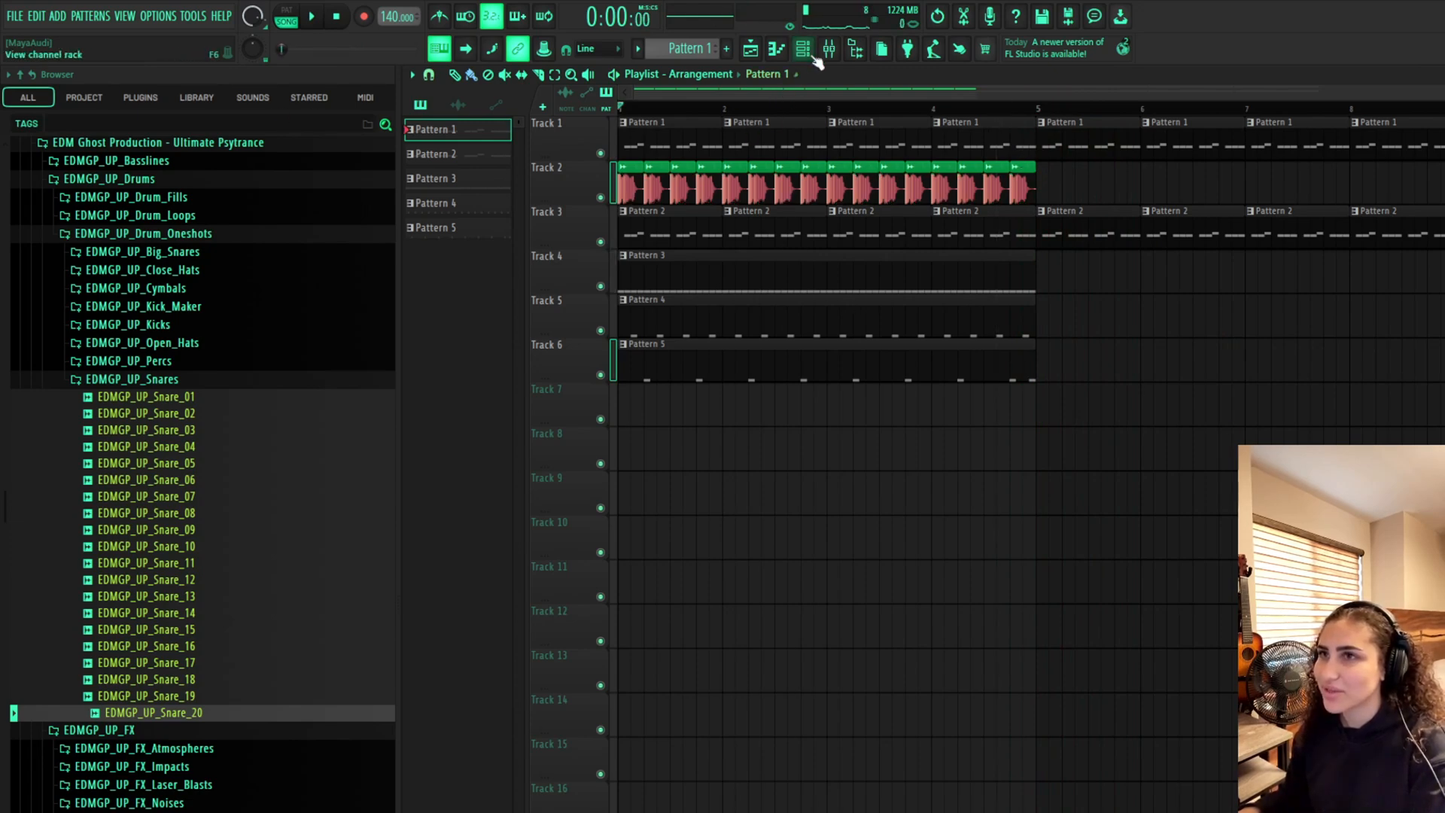
# Open the channel rack and add a Serum instrument channel
pyautogui.press('F6')
pyautogui.moveTo(1433, 329); pyautogui.dragTo(993, 318)
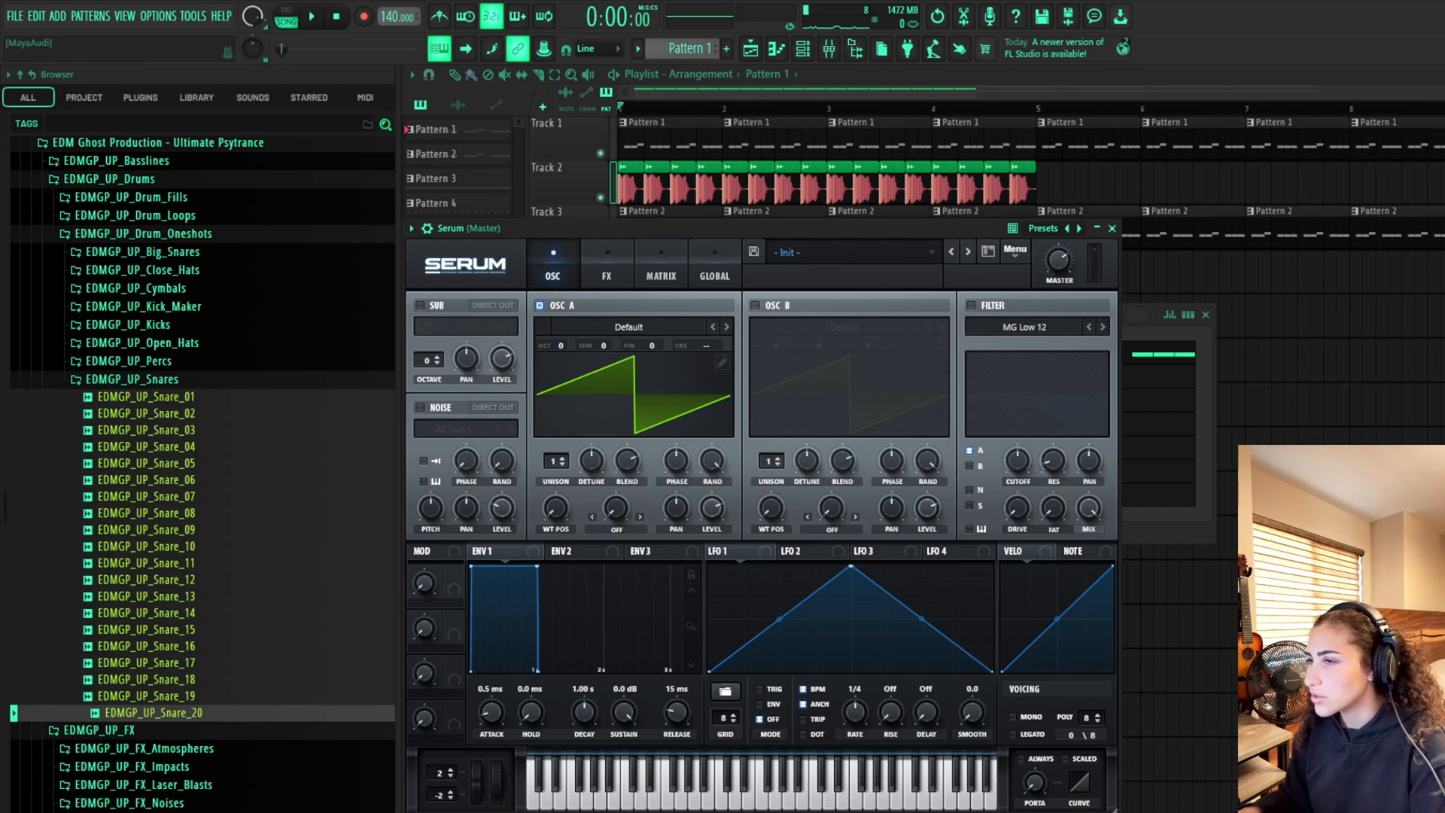
# Step through Serum presets, settle on SQ Hi-Steppa, and raise its filter cutoff
pyautogui.click(968, 252)
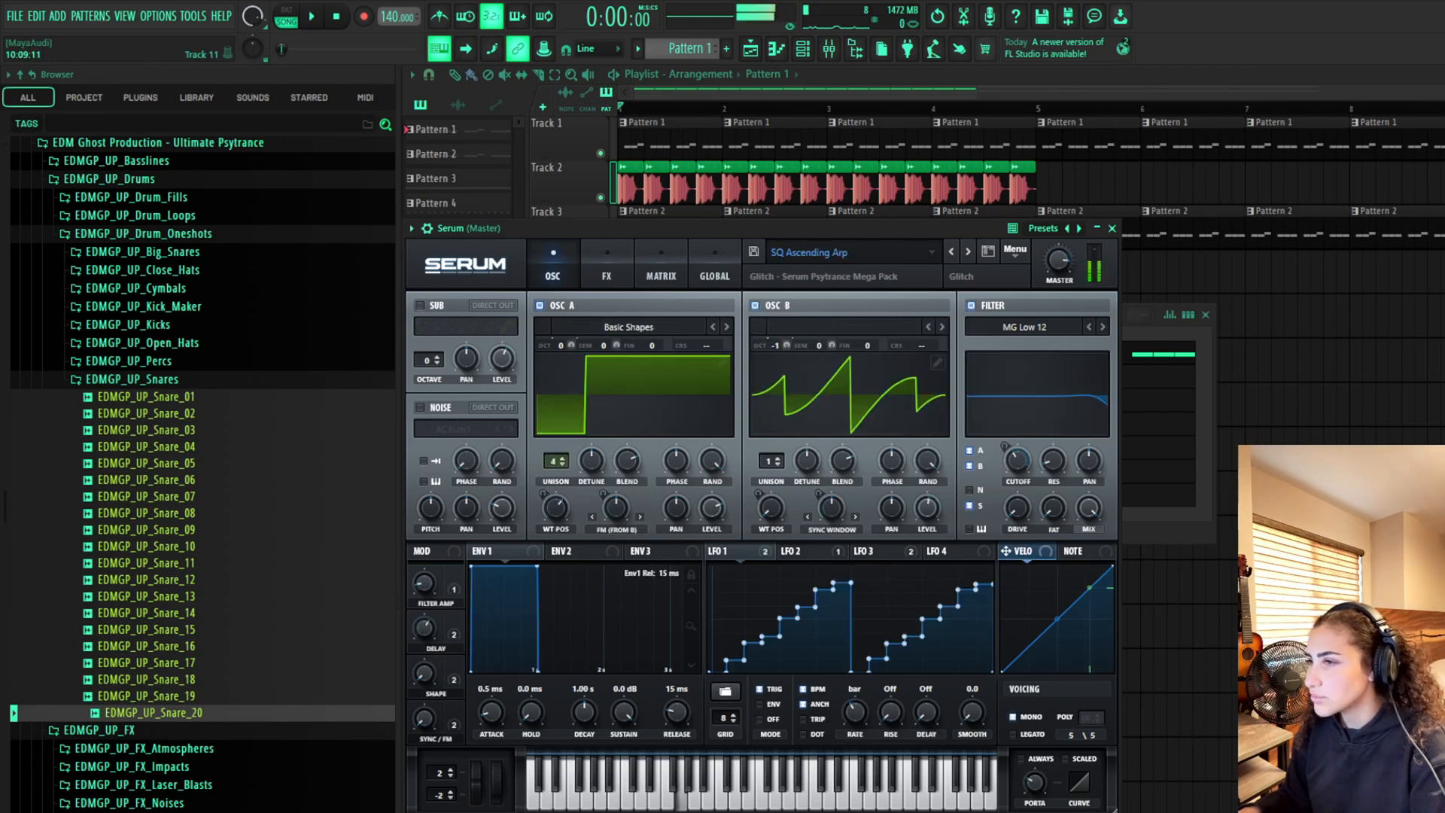
pyautogui.click(968, 252)
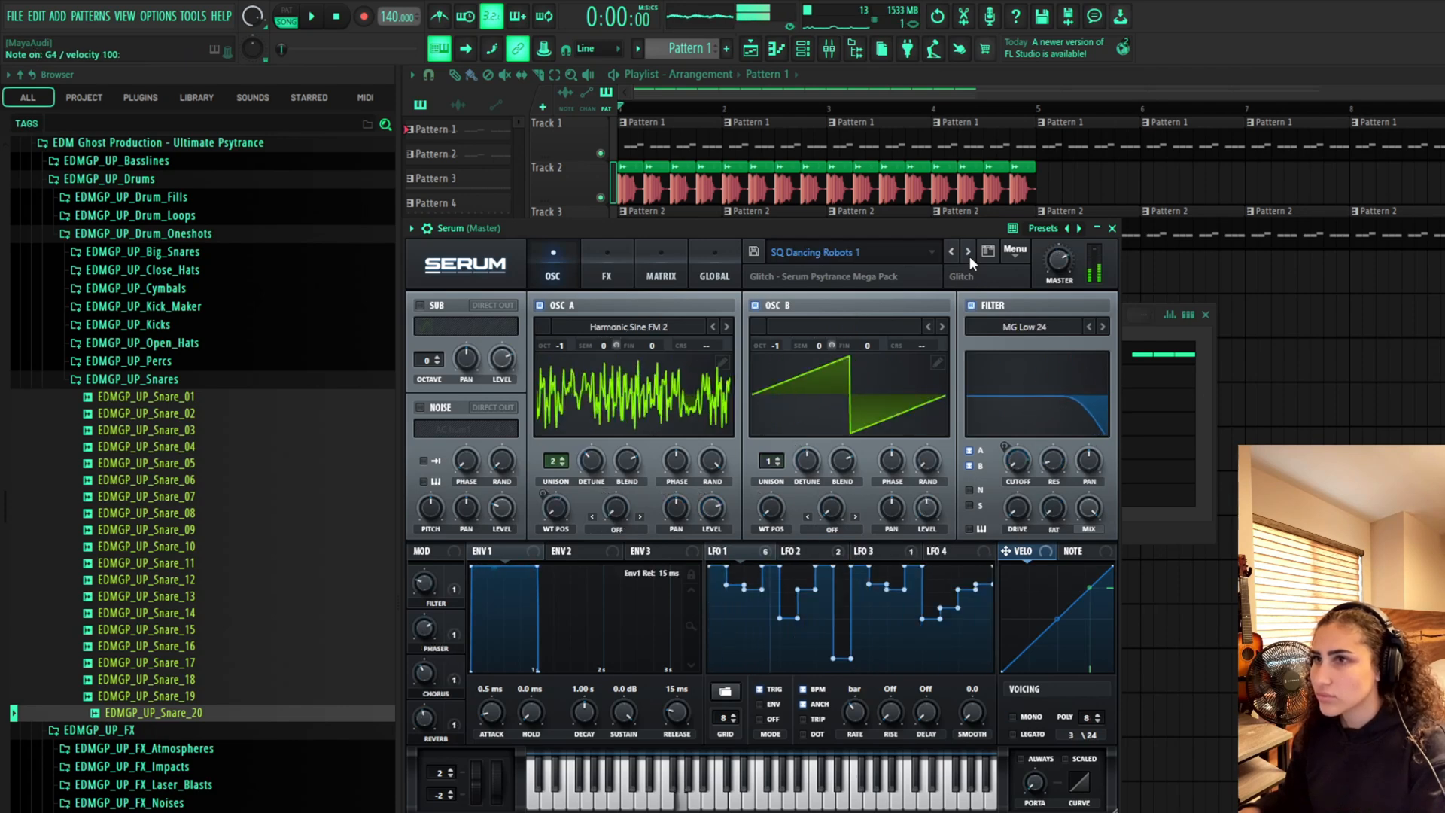
pyautogui.click(968, 252)
pyautogui.click(968, 252)
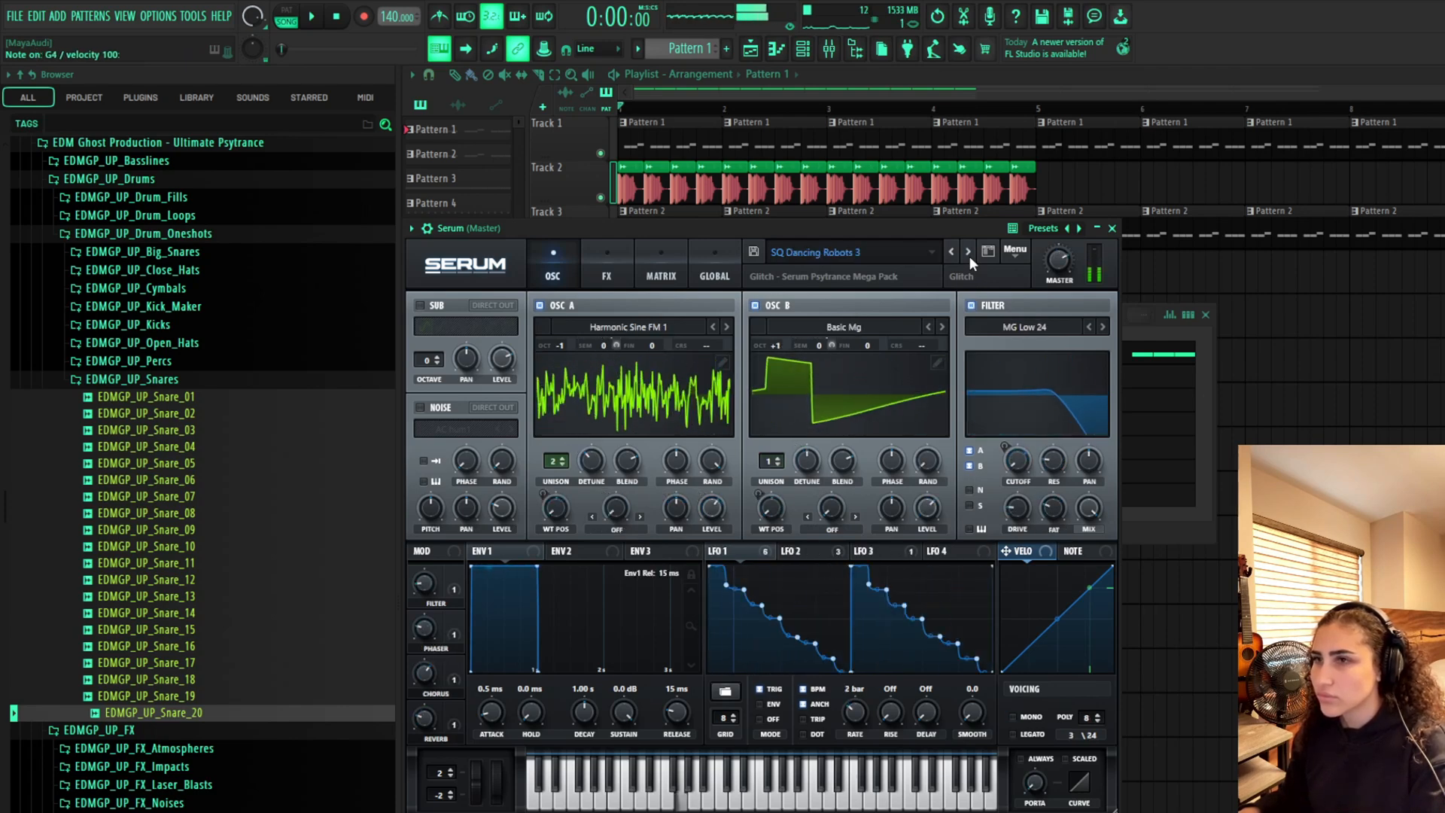
pyautogui.click(968, 252)
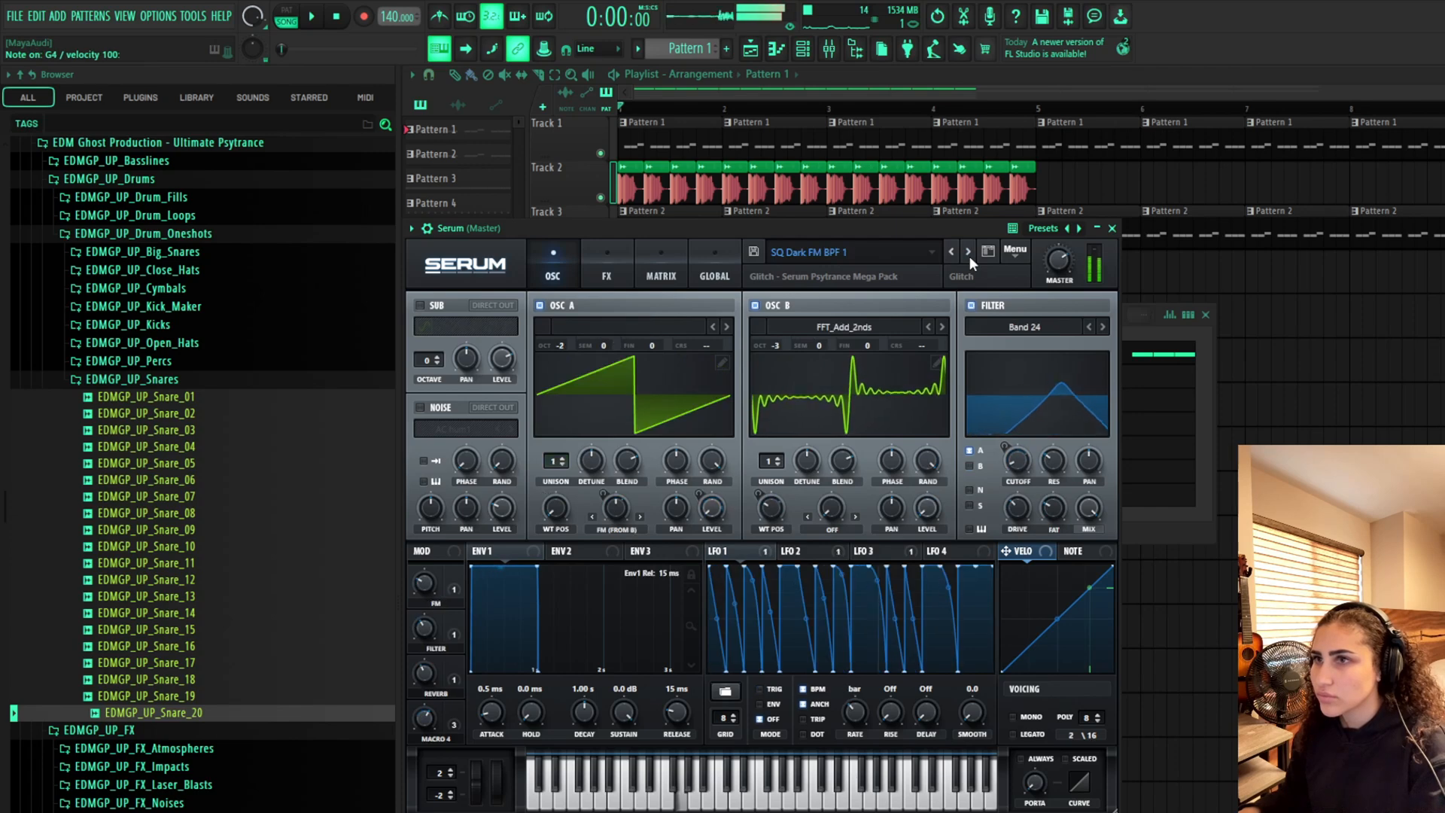
pyautogui.click(968, 252)
pyautogui.click(968, 253)
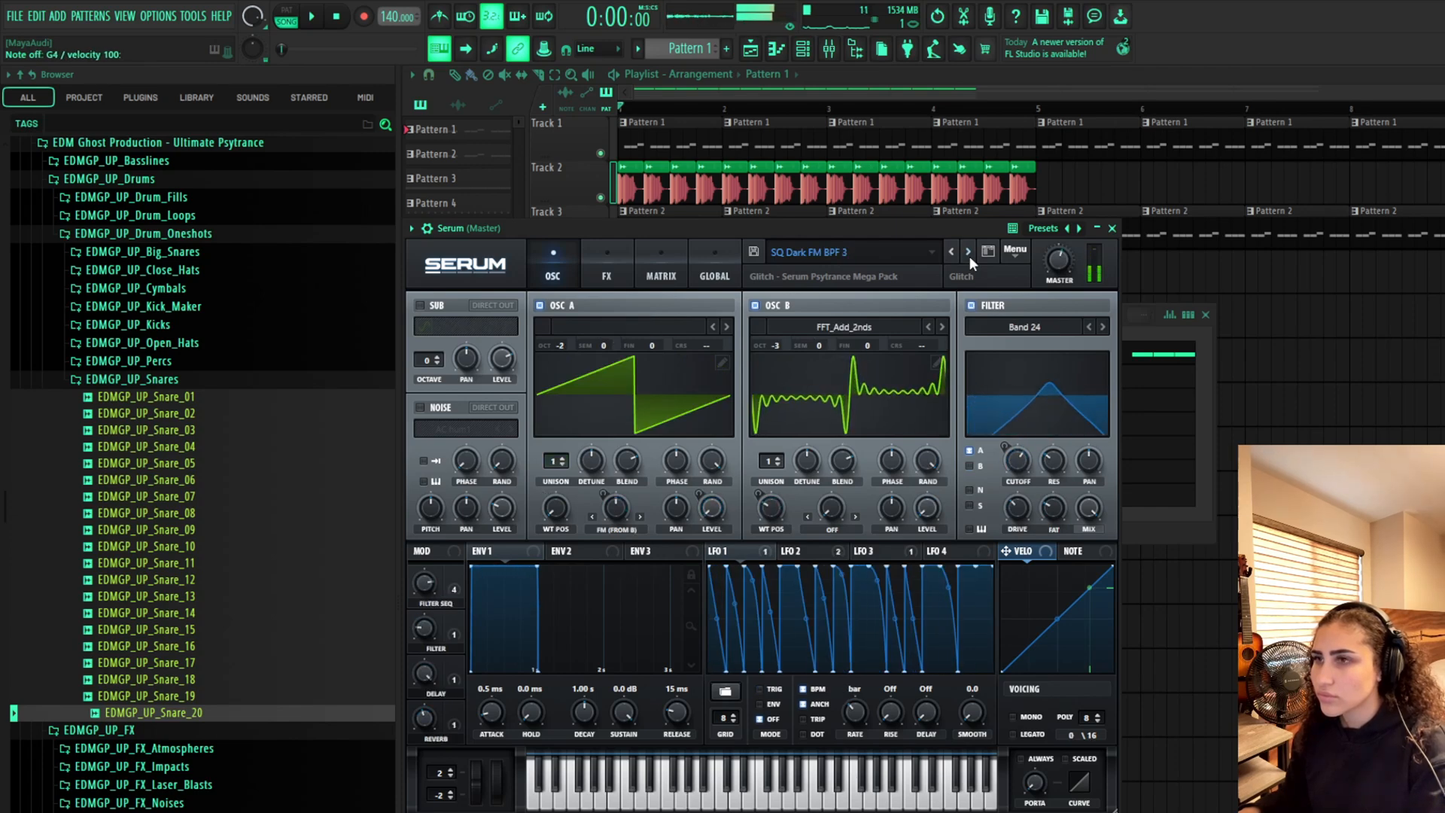
pyautogui.click(969, 254)
pyautogui.click(968, 254)
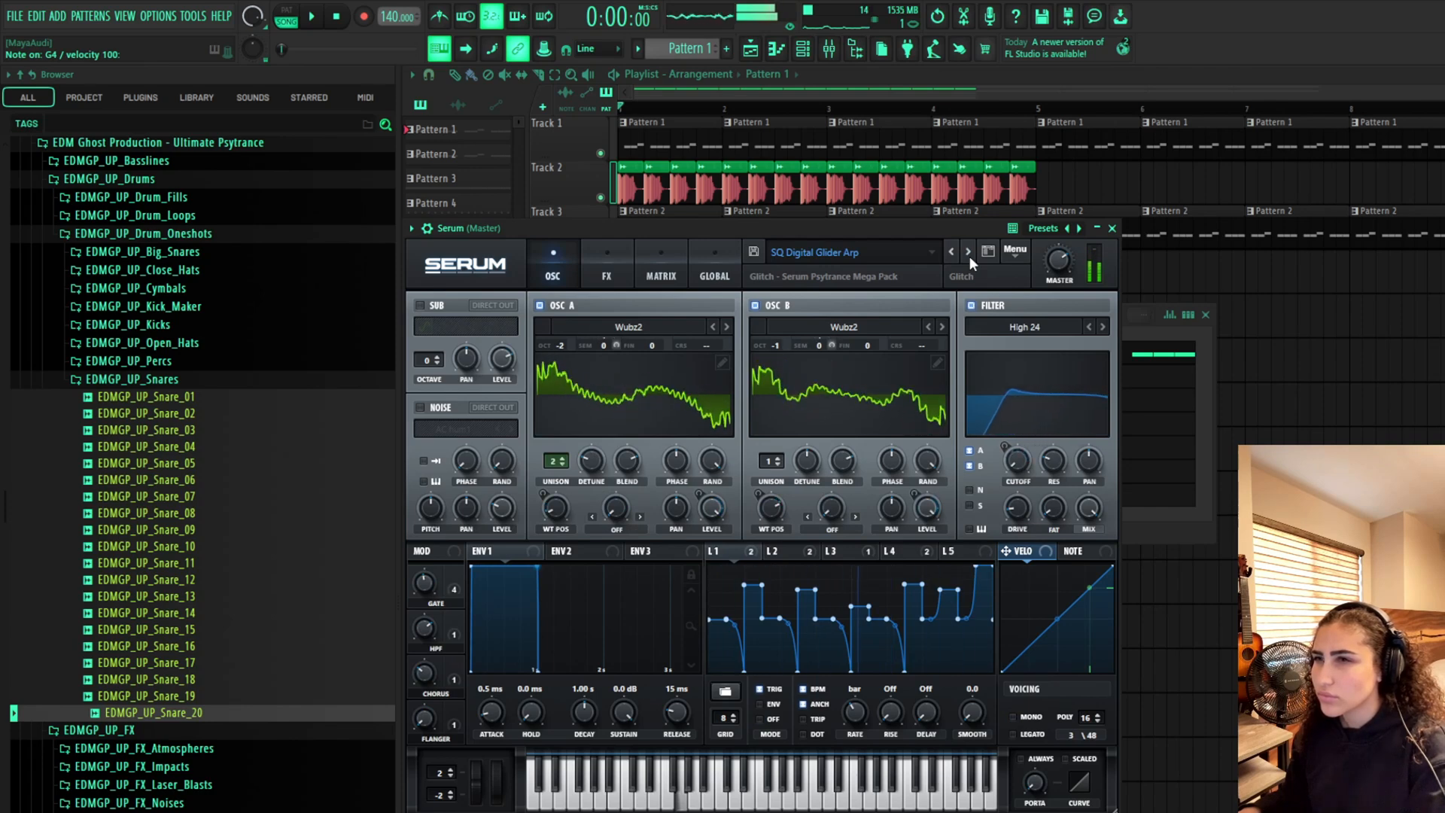
pyautogui.click(968, 252)
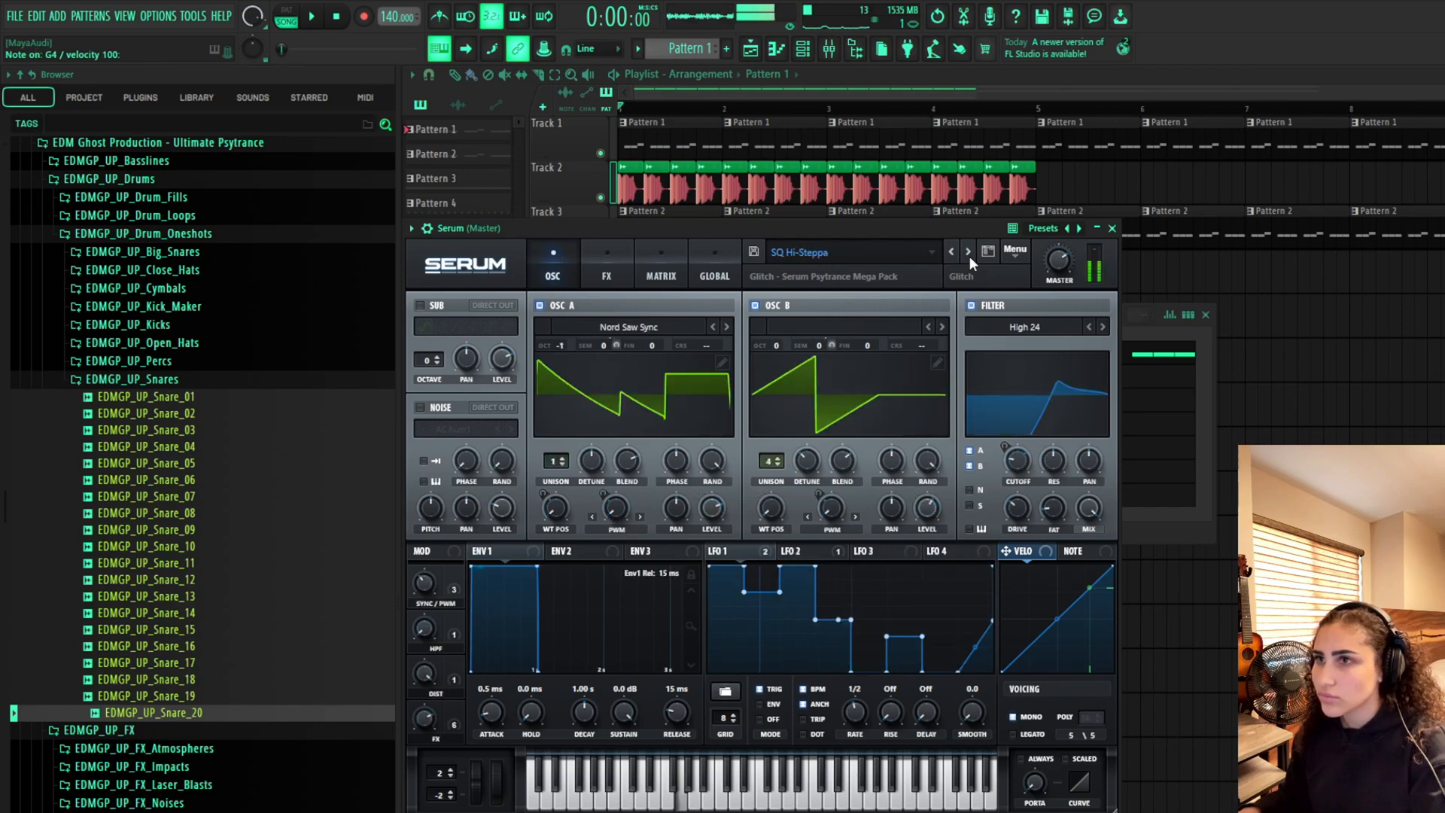
pyautogui.click(969, 254)
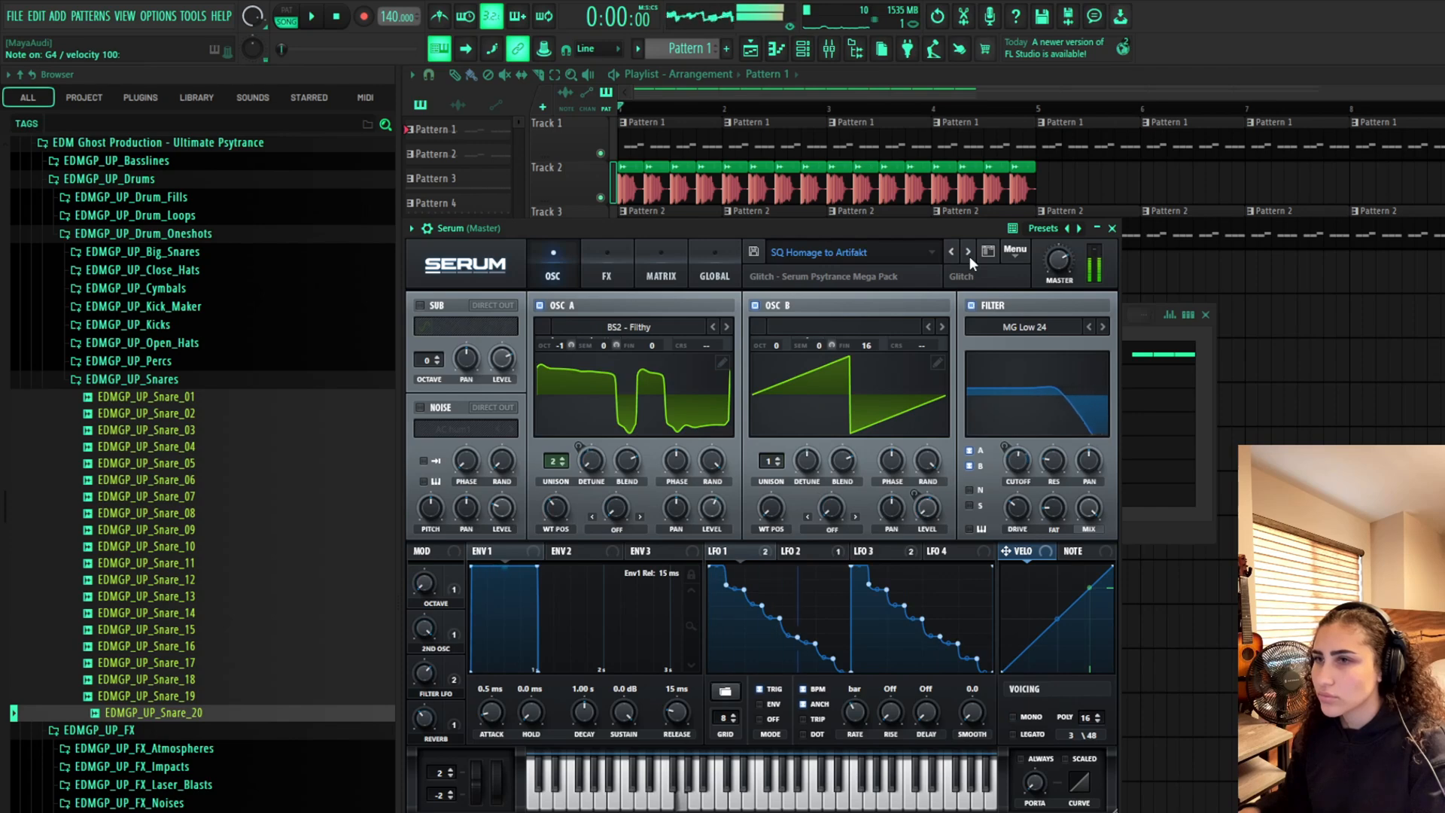
pyautogui.click(953, 253)
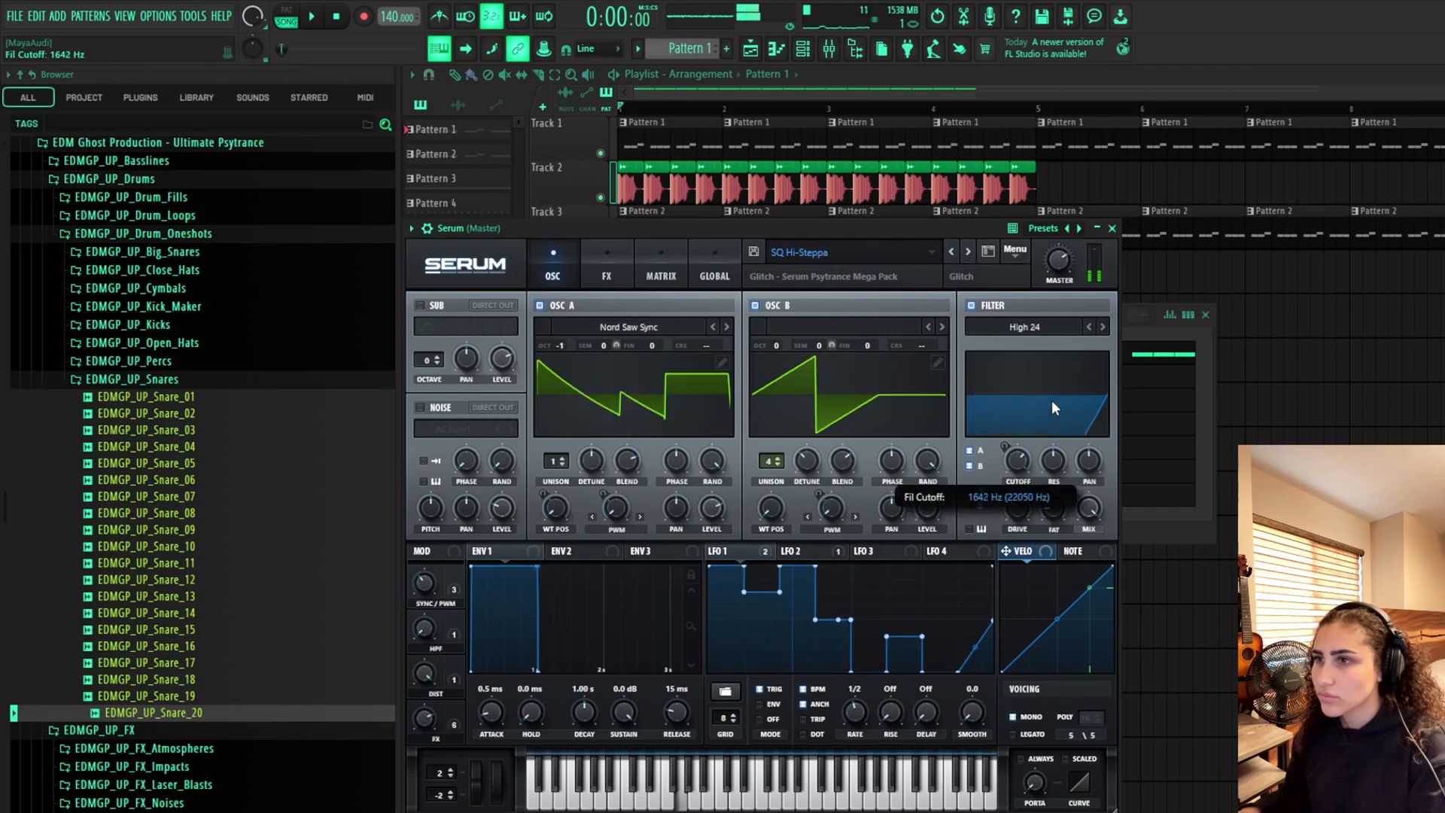
pyautogui.moveTo(1022, 461); pyautogui.dragTo(1030, 417)
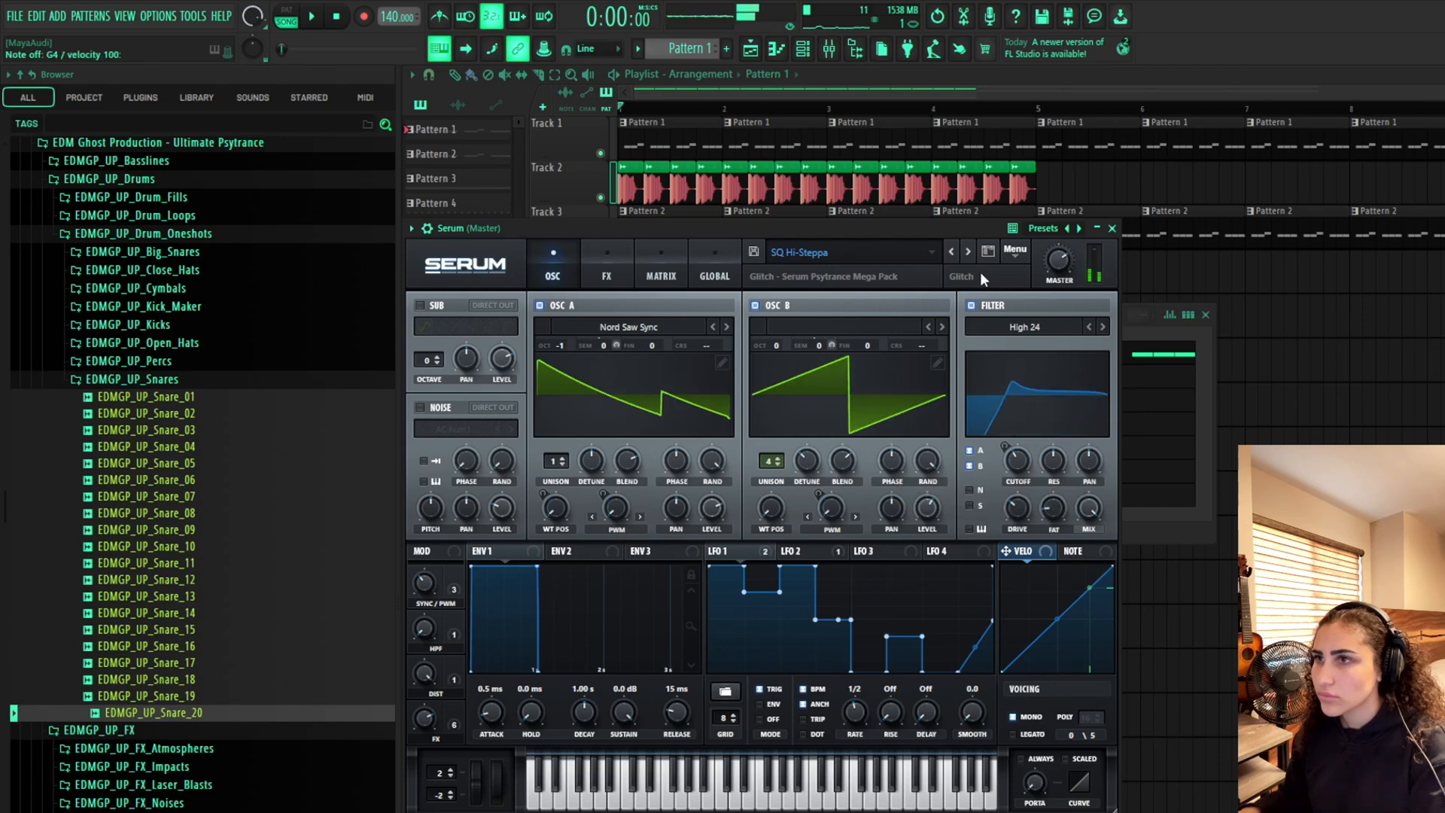
pyautogui.click(1159, 517)
# Create Pattern 6 and, in Serum's piano roll, draw one long F4 note about two bars long from bar 1
pyautogui.click(726, 48)
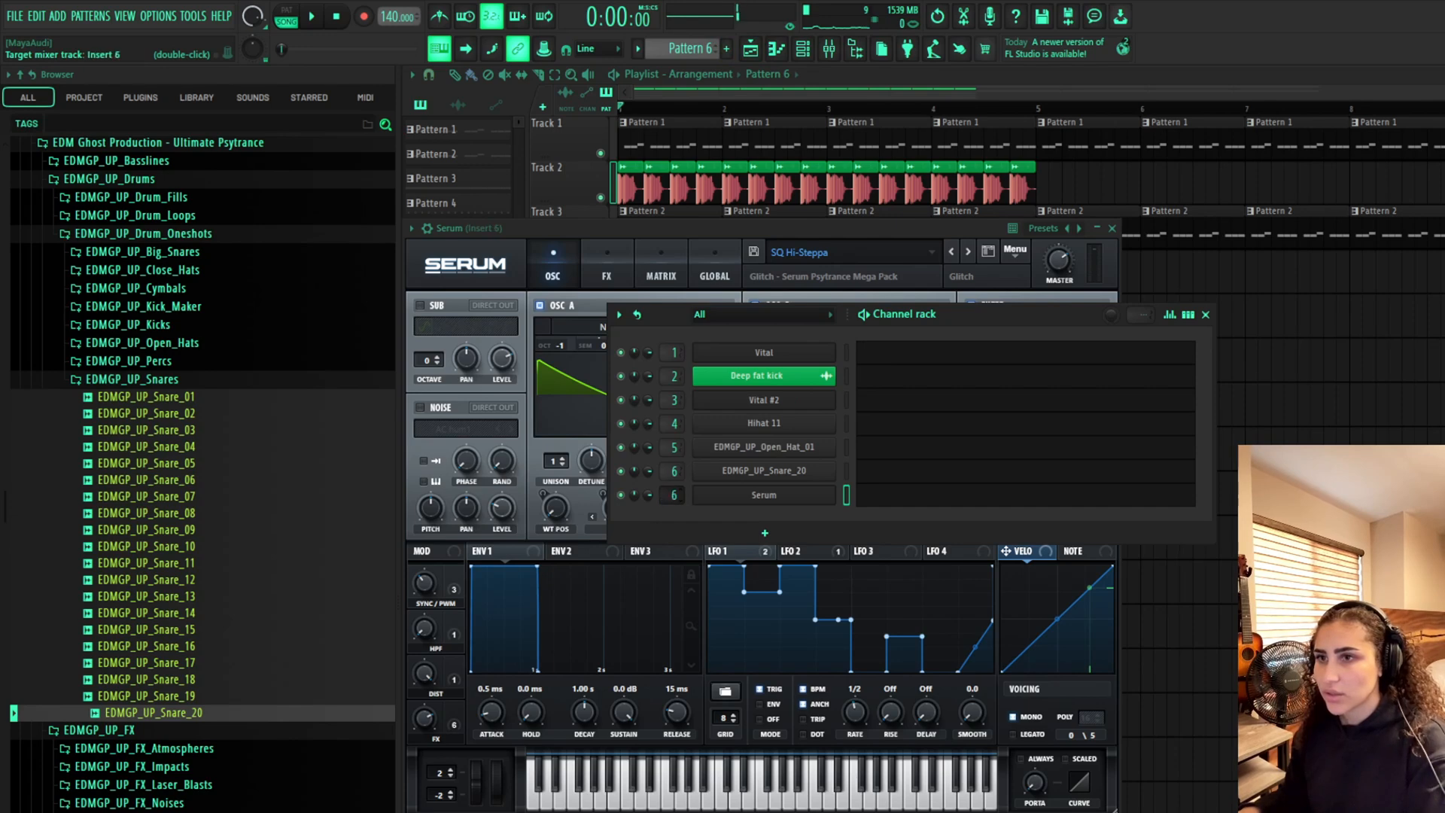
pyautogui.click(885, 497)
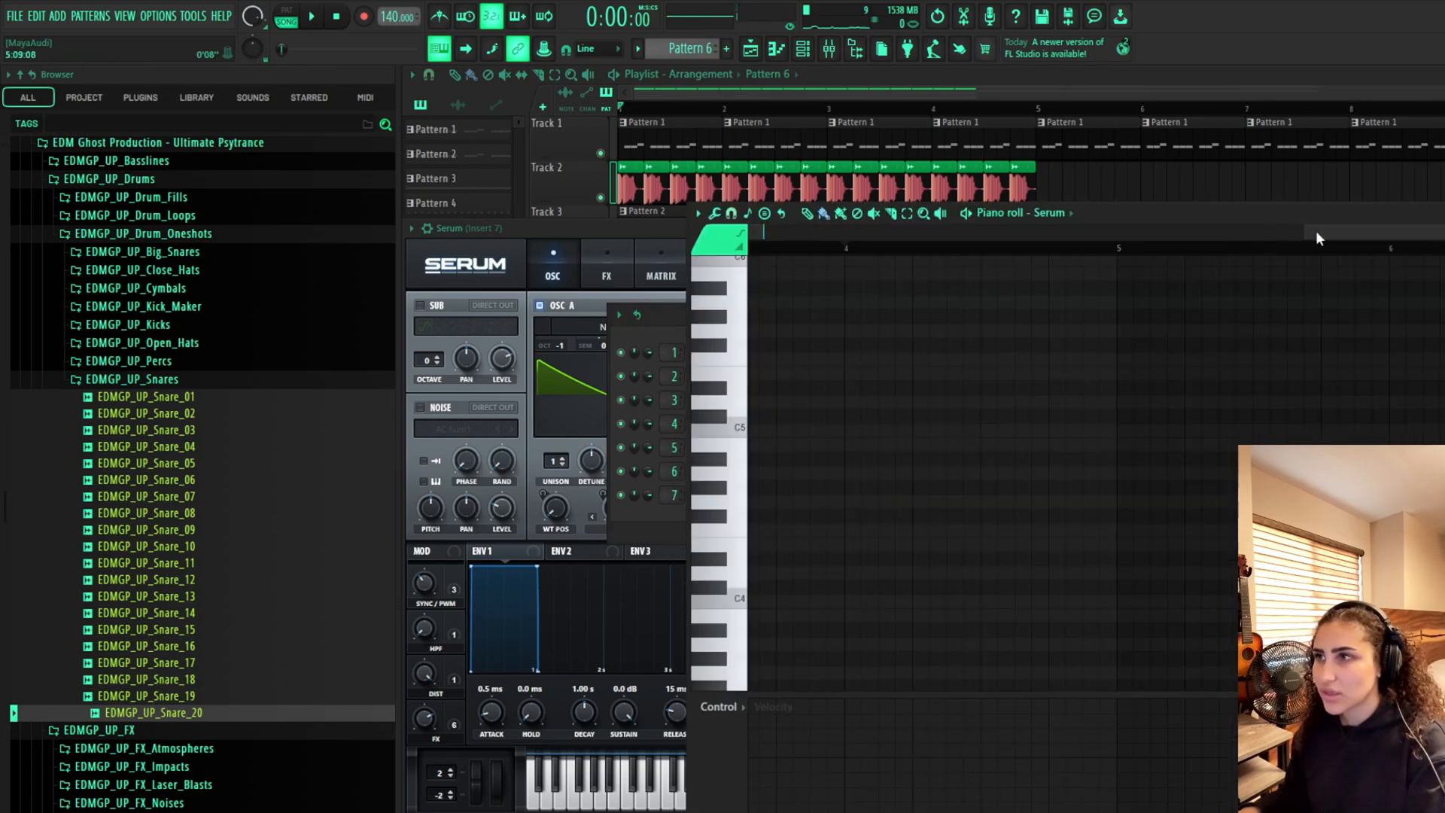
pyautogui.moveTo(1317, 240); pyautogui.dragTo(753, 244)
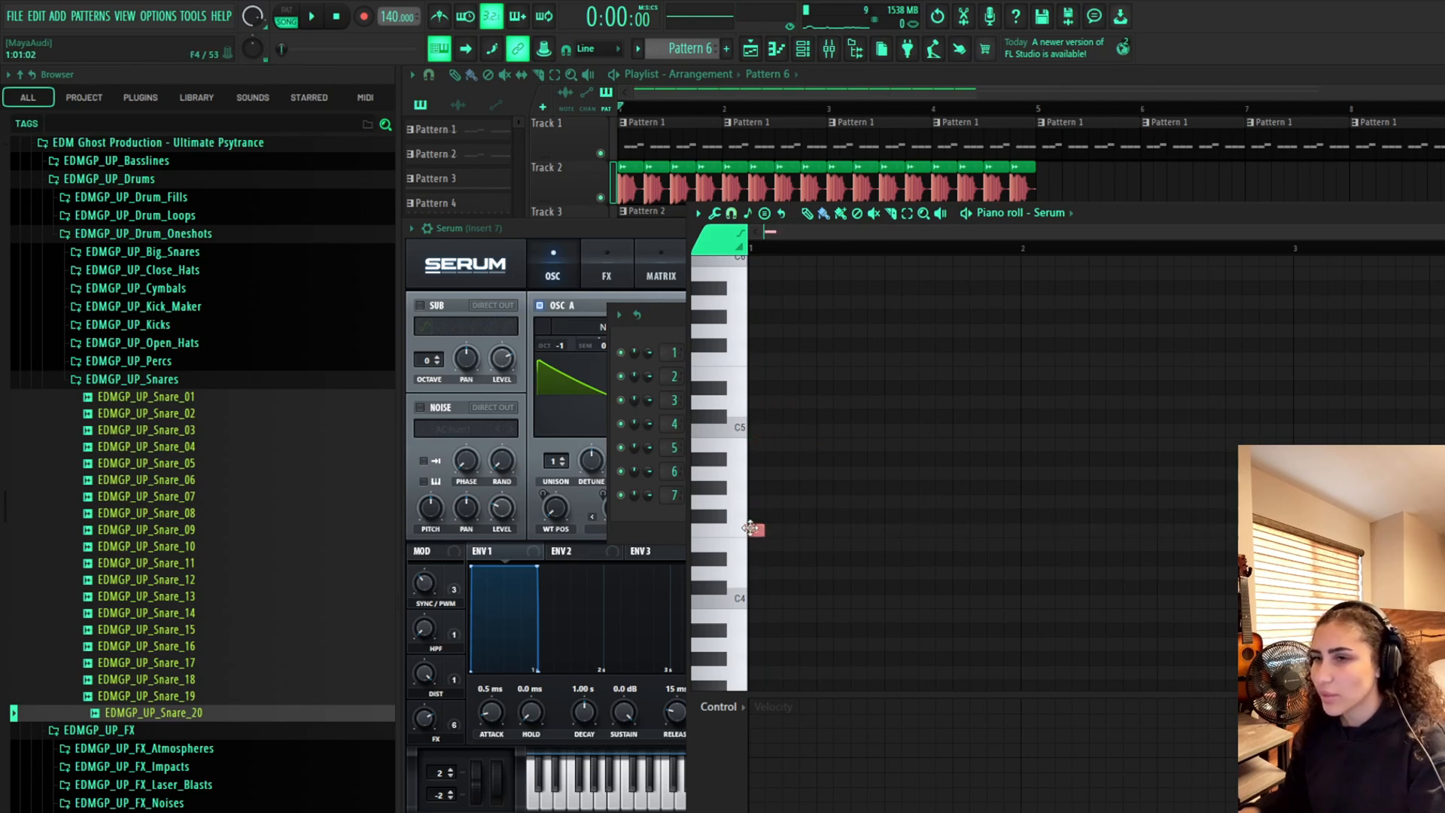
pyautogui.moveTo(768, 529); pyautogui.dragTo(1296, 529)
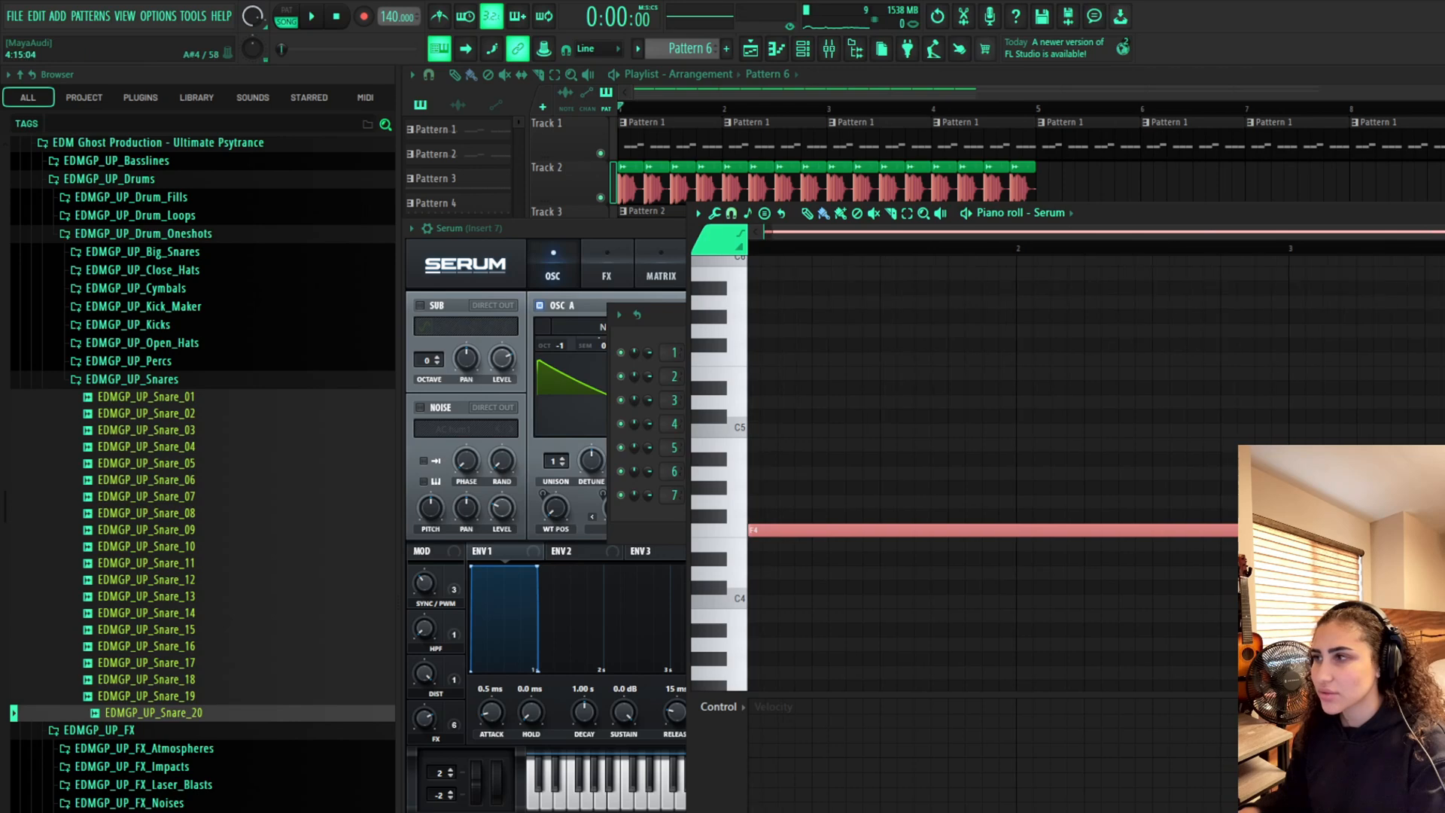
pyautogui.moveTo(1430, 456); pyautogui.dragTo(1439, 456)
pyautogui.moveTo(1068, 231); pyautogui.dragTo(858, 214)
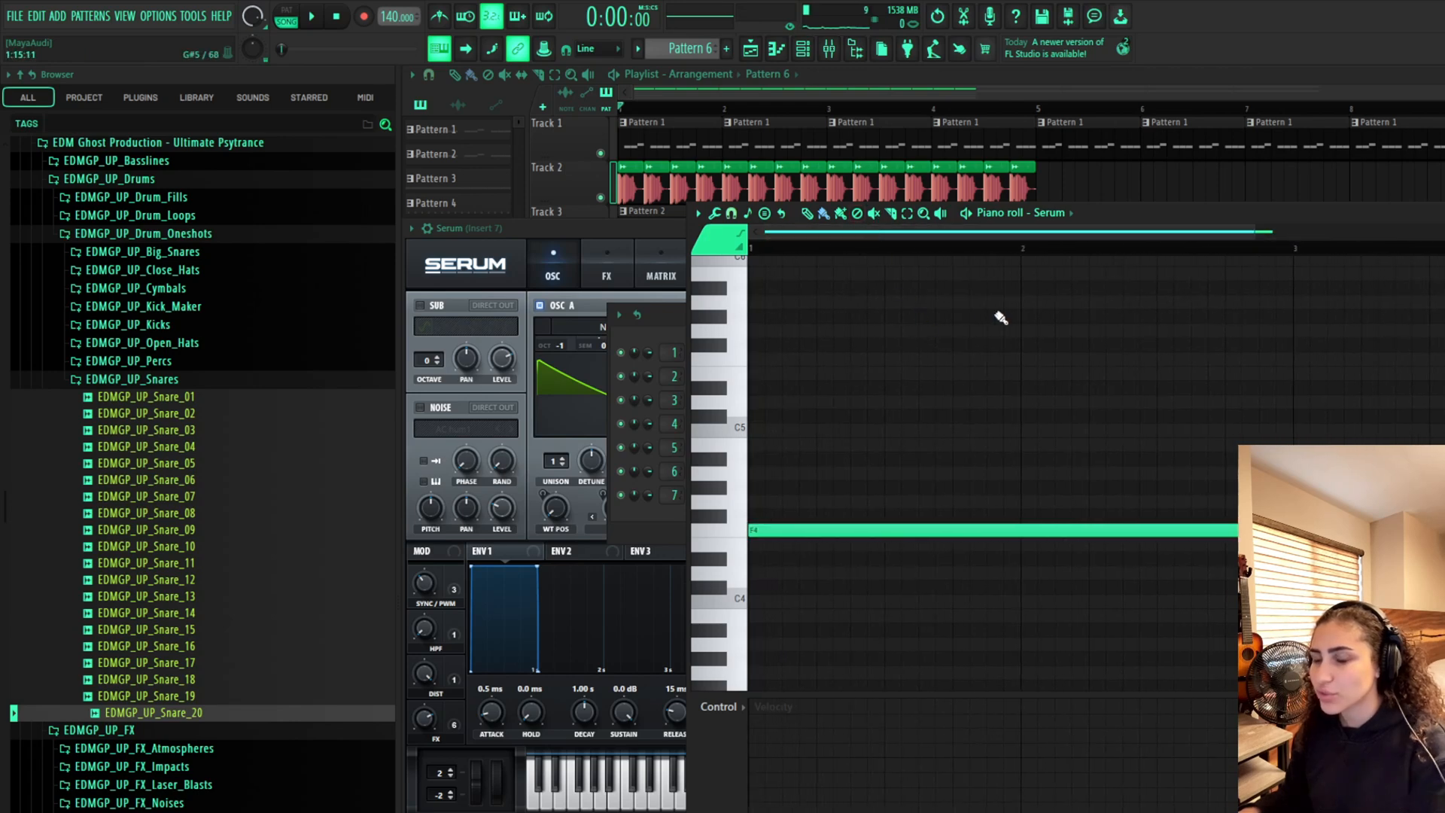
pyautogui.scroll(-3, 1001, 318)
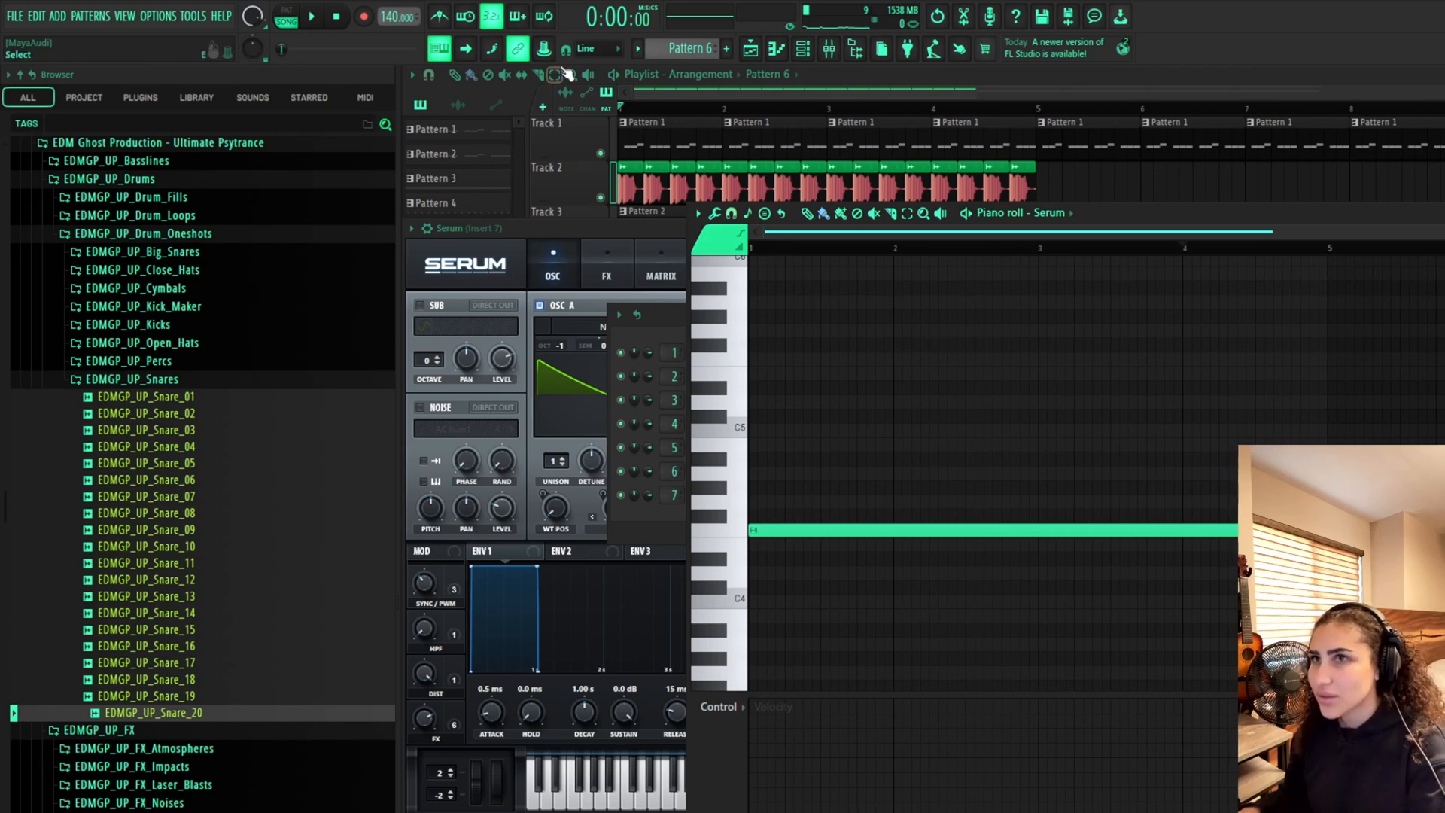
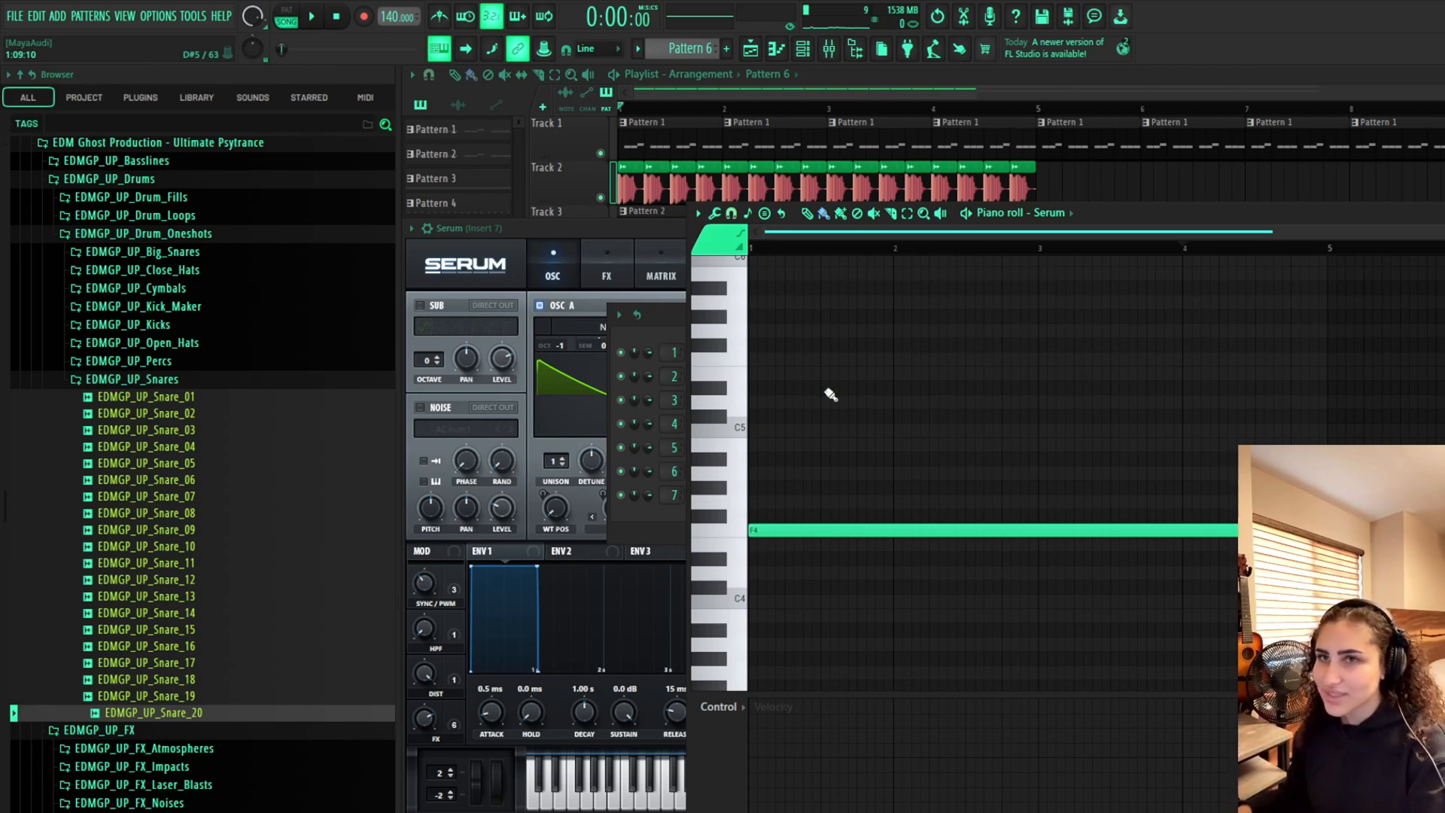
# Play back the lead pattern, stop it, and close the Serum window
pyautogui.press('space')
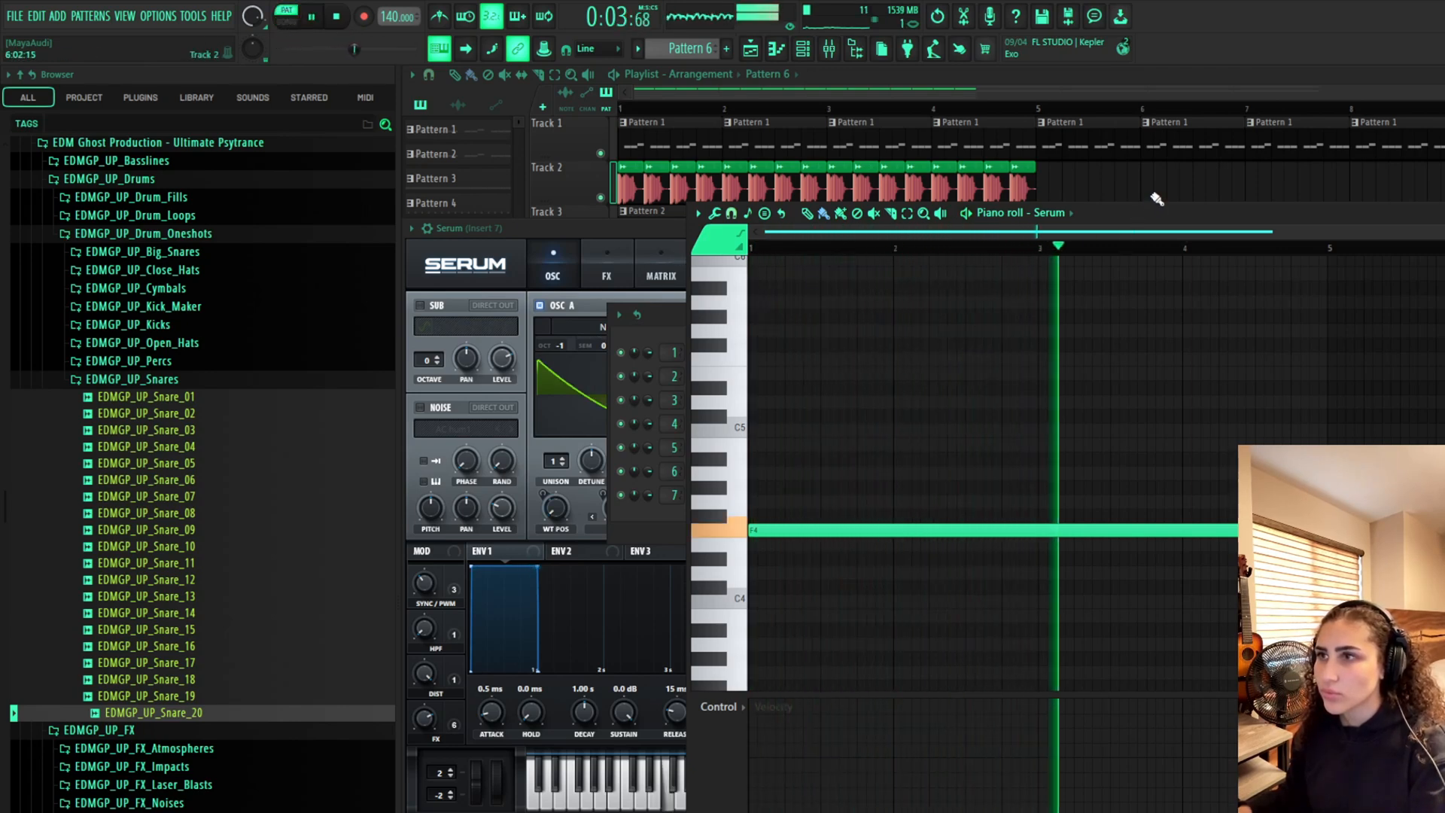
pyautogui.click(613, 235)
pyautogui.press('space')
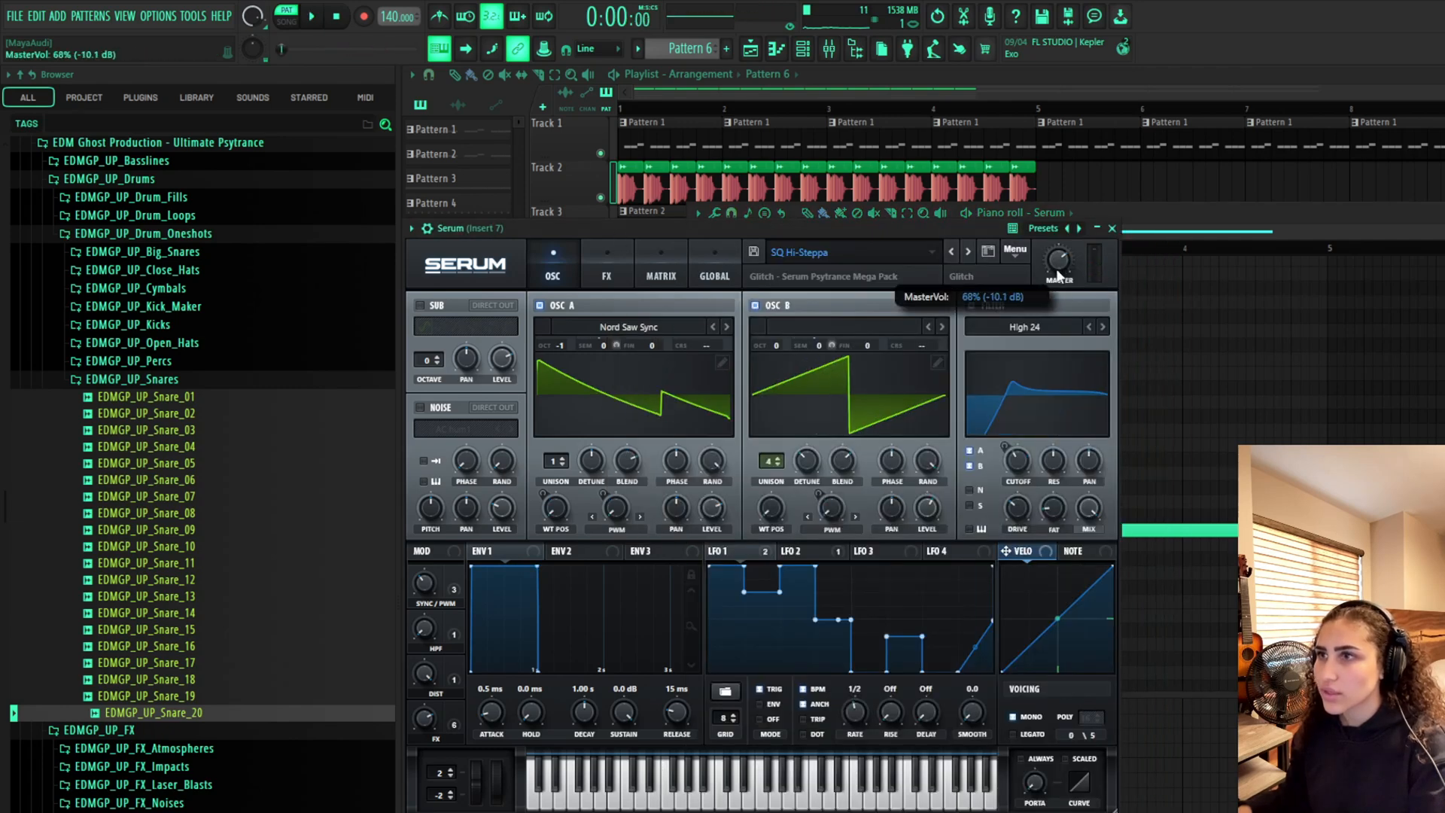
pyautogui.moveTo(1047, 282); pyautogui.dragTo(1041, 282)
pyautogui.rightClick(1128, 184)
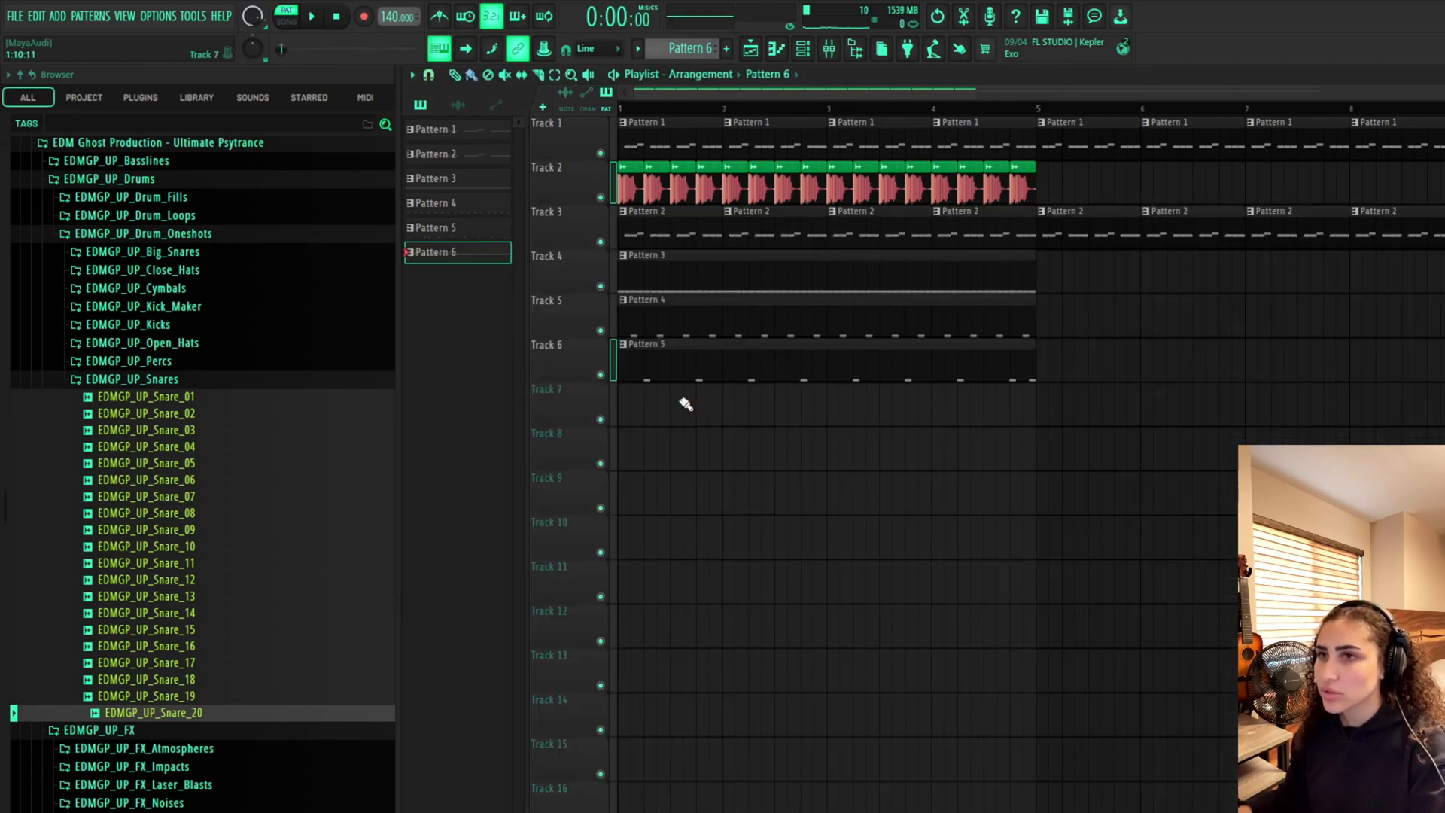
# Place Pattern 6 on Track 7 at bar 1 and at bar 5
pyautogui.moveTo(686, 405); pyautogui.dragTo(650, 412)
pyautogui.click(1042, 397)
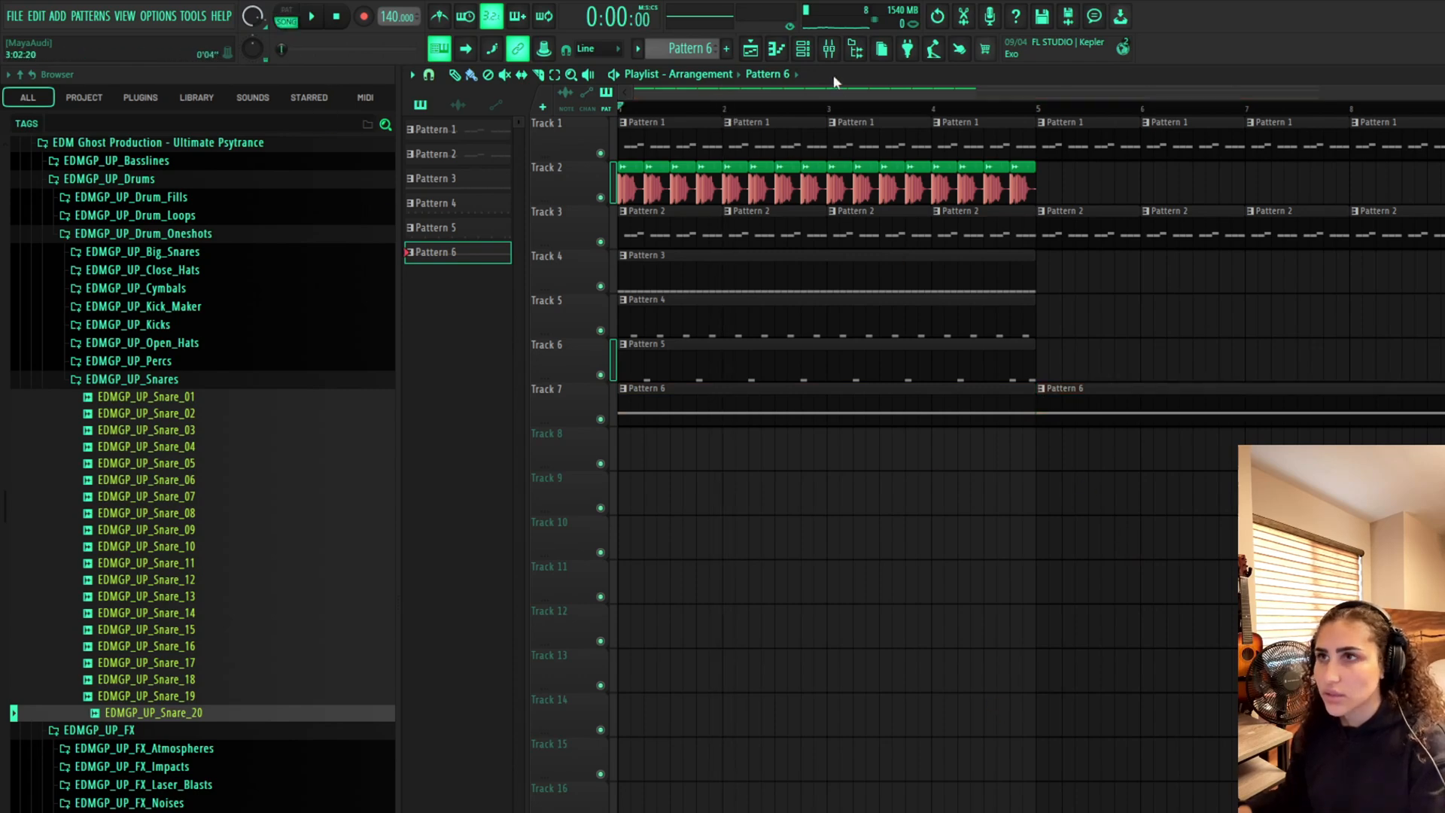
# Create an automation clip for Serum's filter cutoff on Track 8 and raise its end point
pyautogui.click(829, 48)
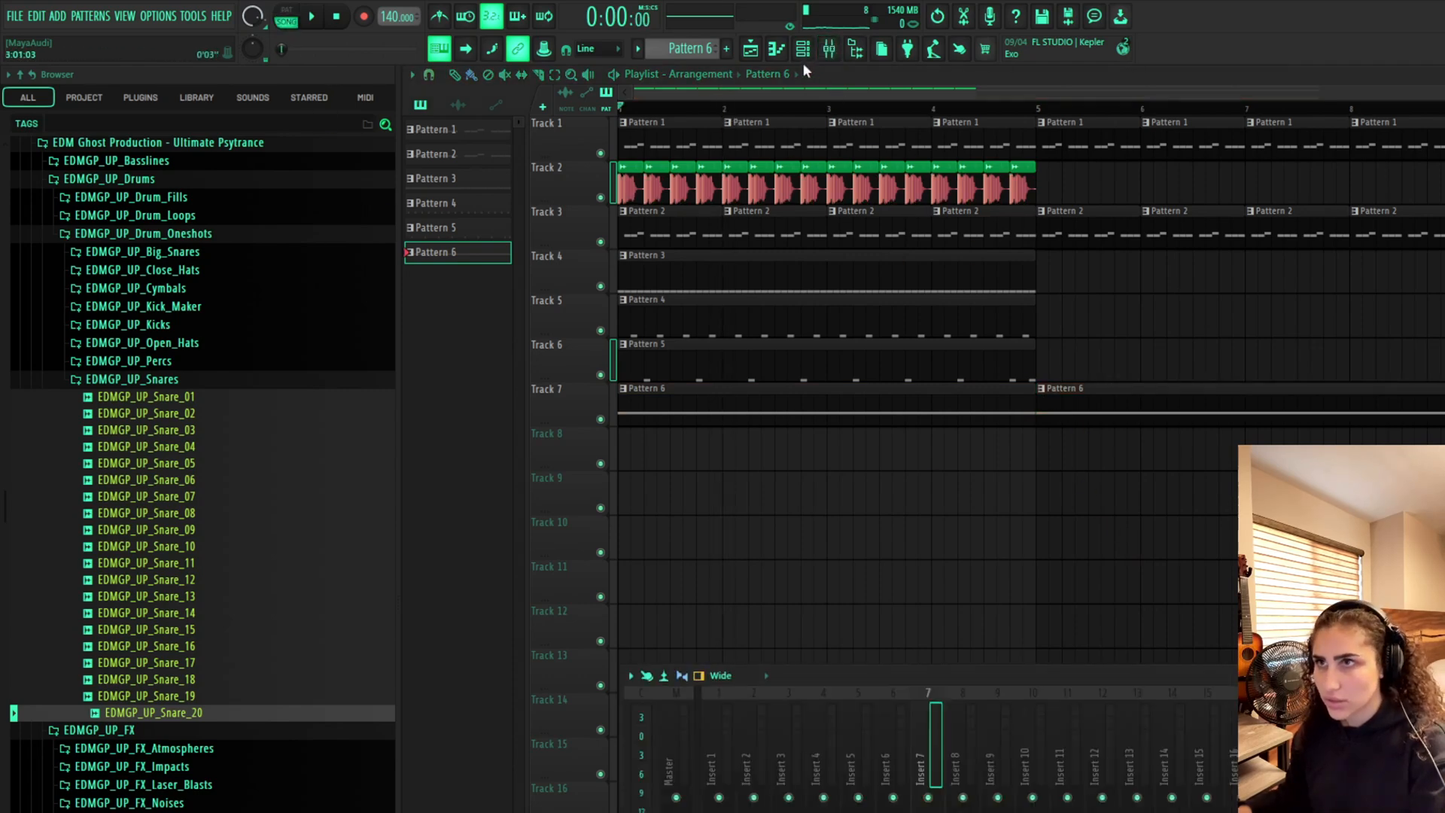
pyautogui.click(802, 53)
pyautogui.click(773, 500)
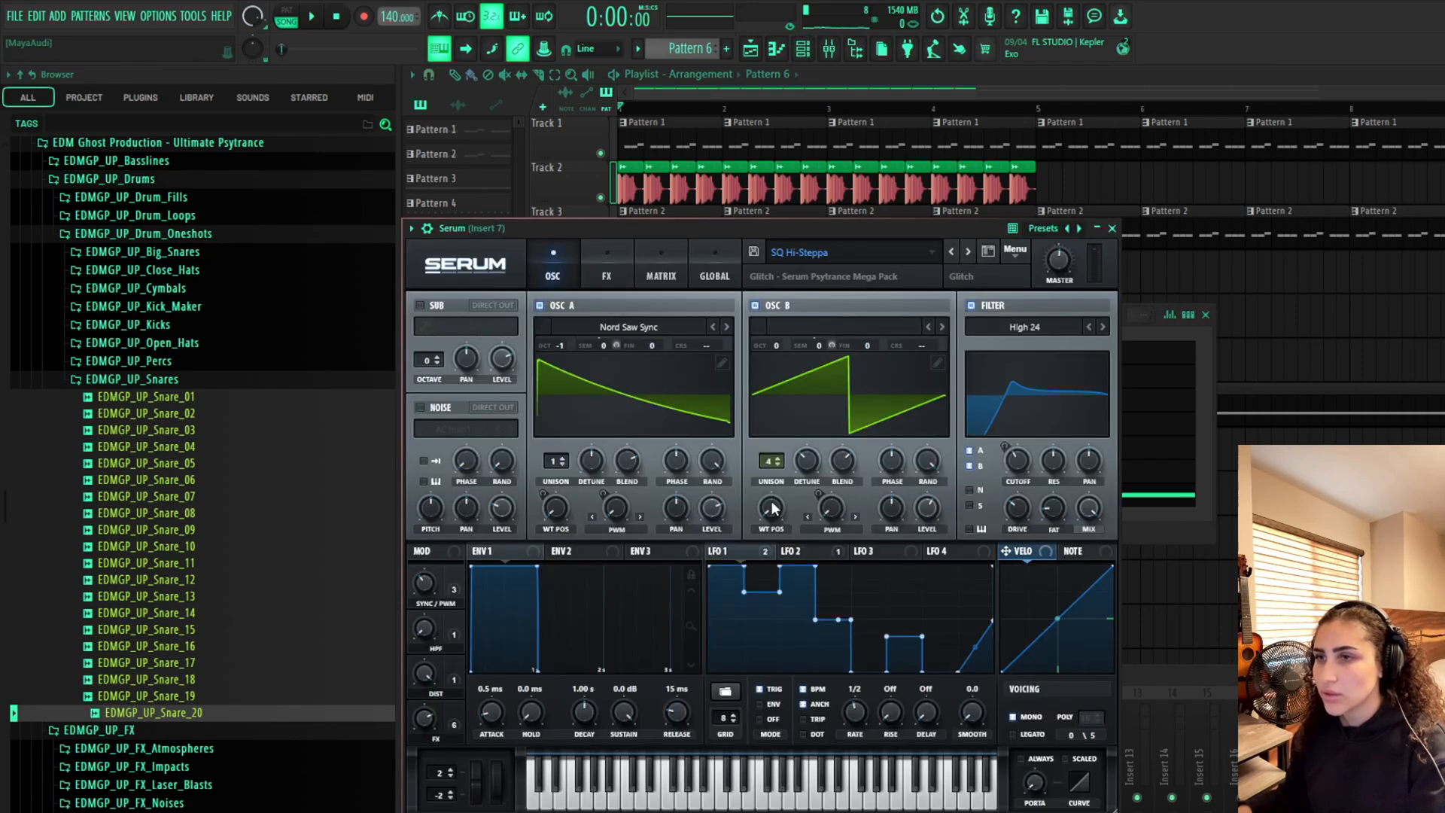
pyautogui.moveTo(1018, 461)
pyautogui.scroll(5, 1019, 461)
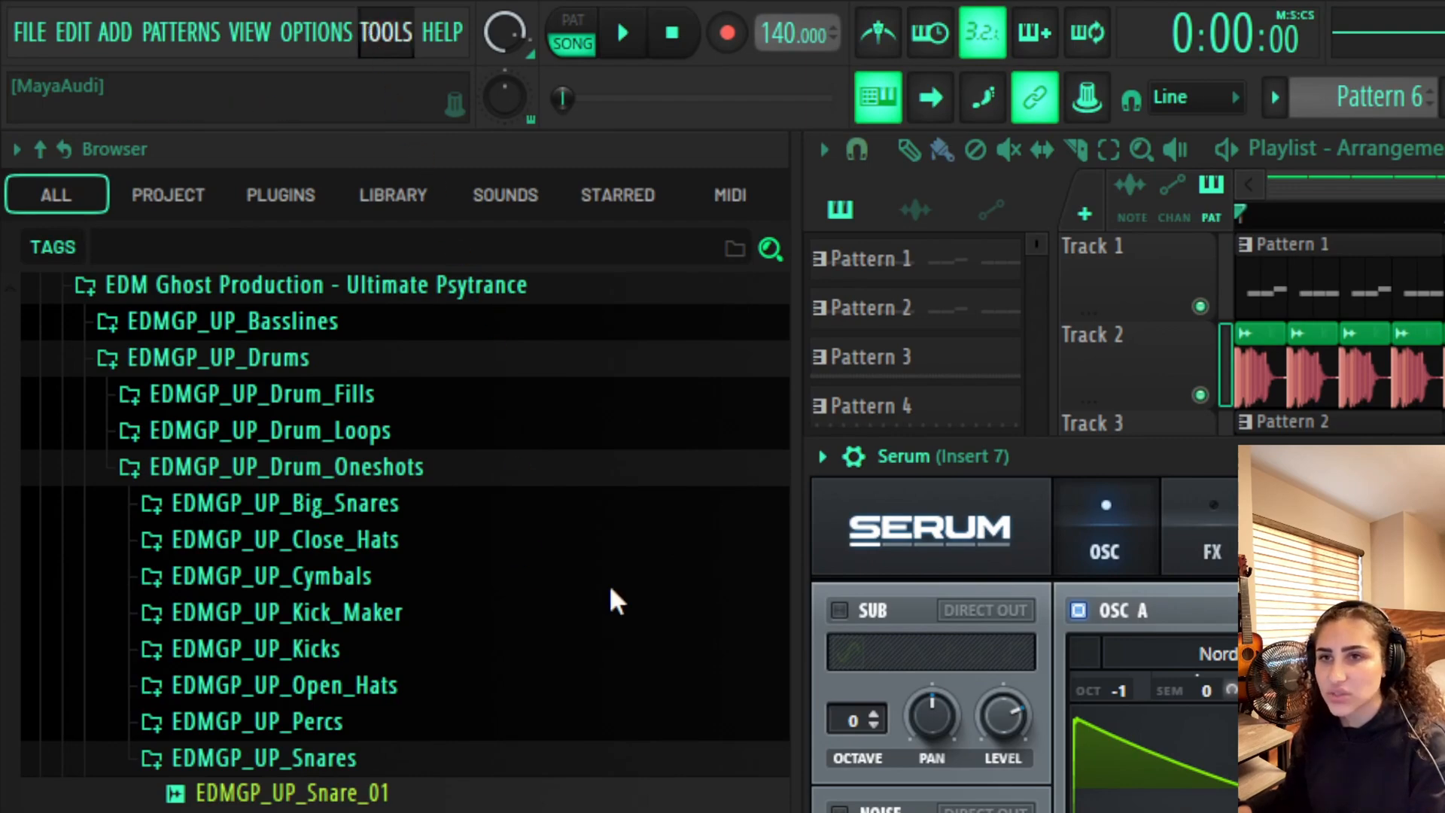
pyautogui.click(854, 807)
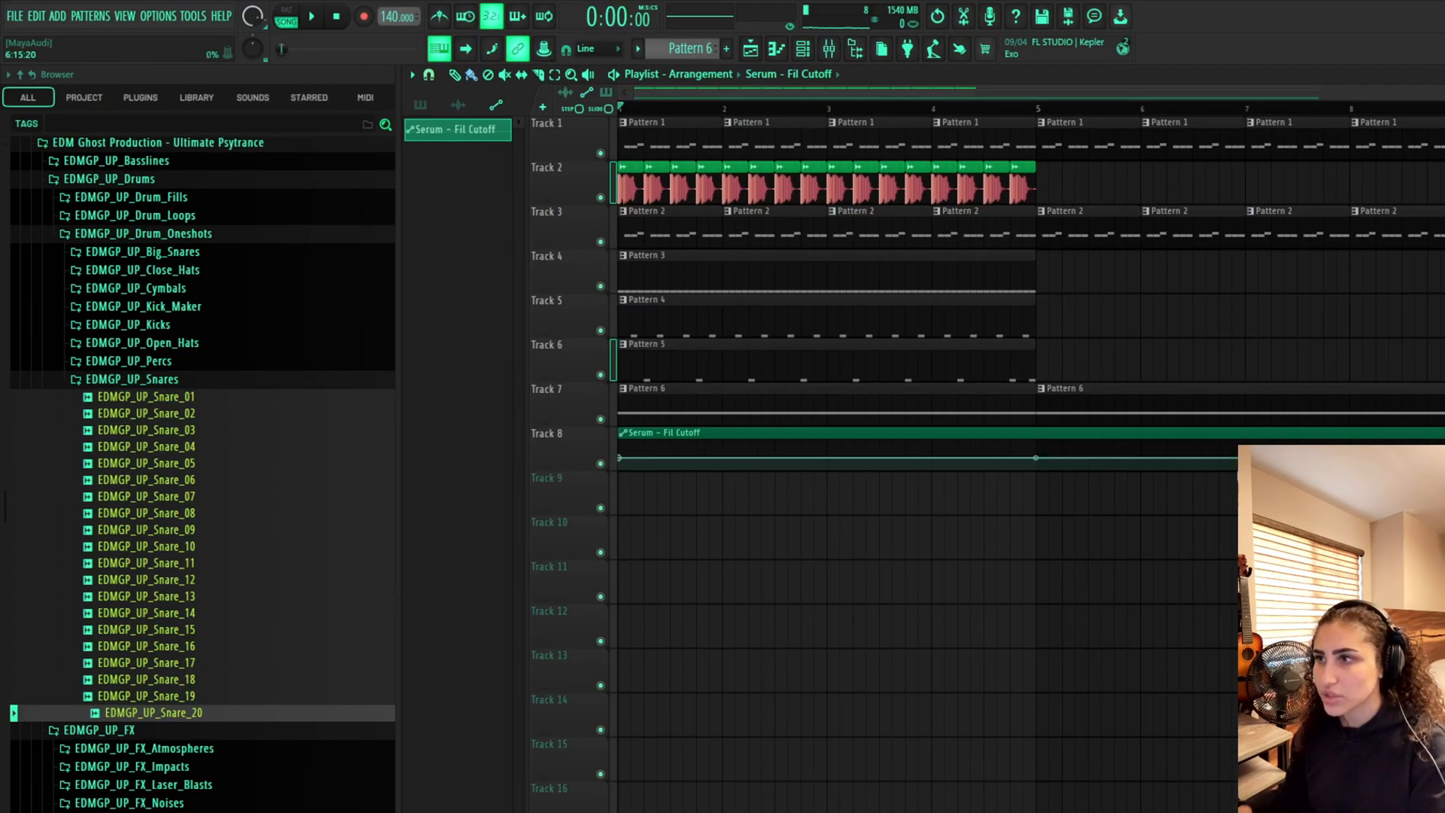
pyautogui.moveTo(1442, 457)
pyautogui.mouseDown()
pyautogui.moveTo(1100, 449)
pyautogui.moveTo(1444, 435)
pyautogui.mouseUp()
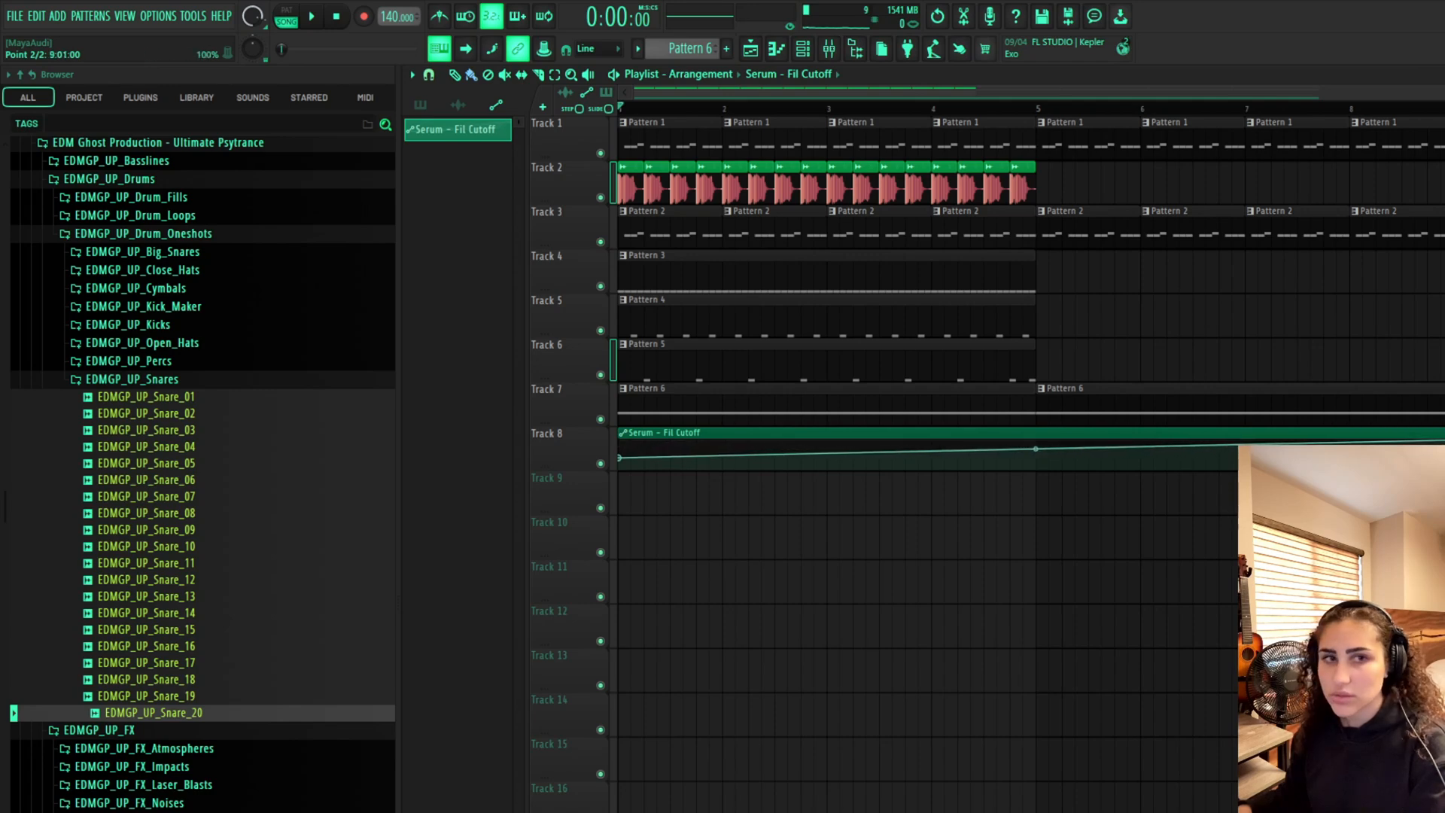
# Continue the kick clips on Track 2 and Pattern 1 on Track 1 from bar 9 onward
pyautogui.scroll(-2, 1279, 536)
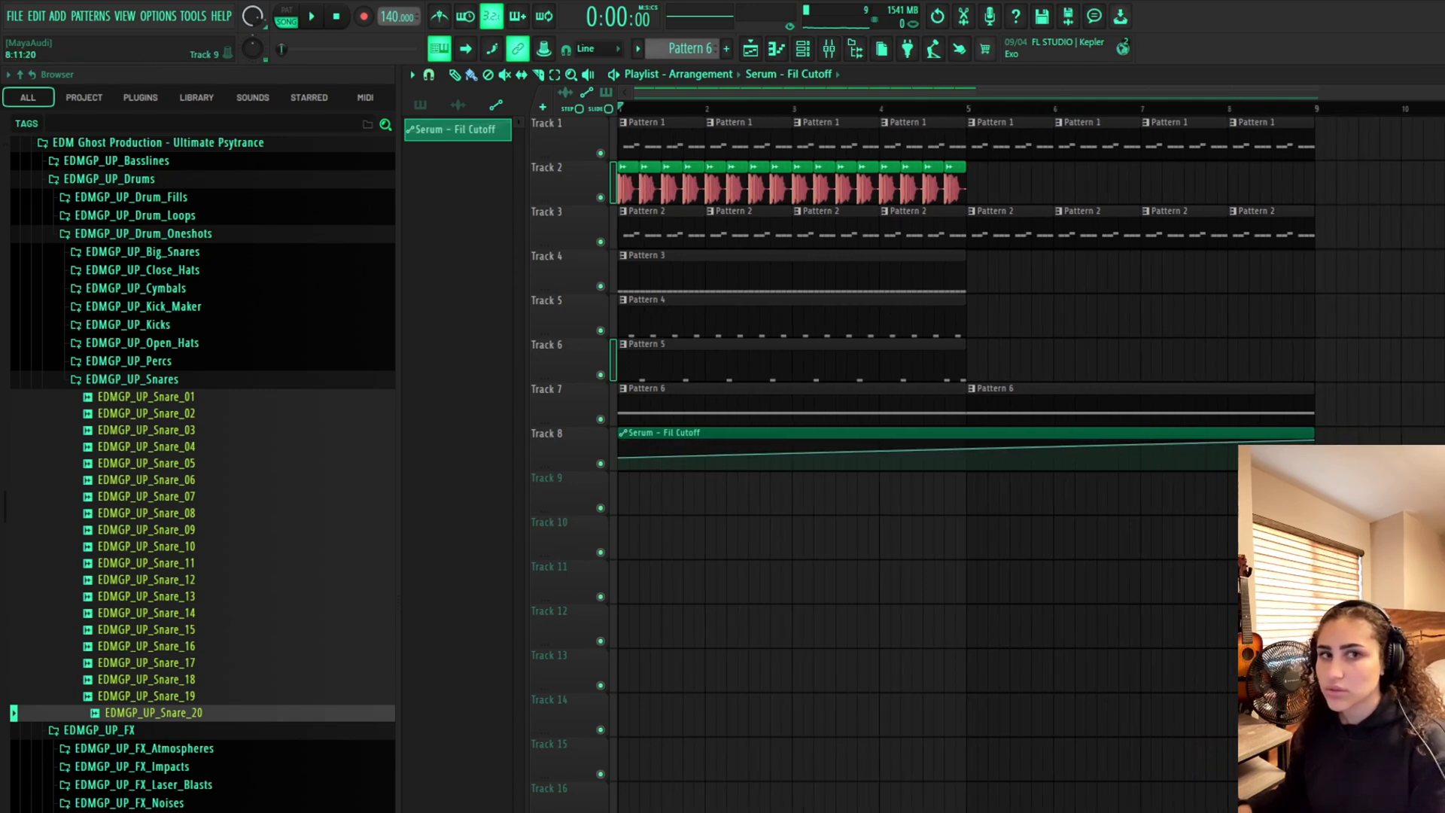
pyautogui.click(889, 186)
pyautogui.click(1323, 192)
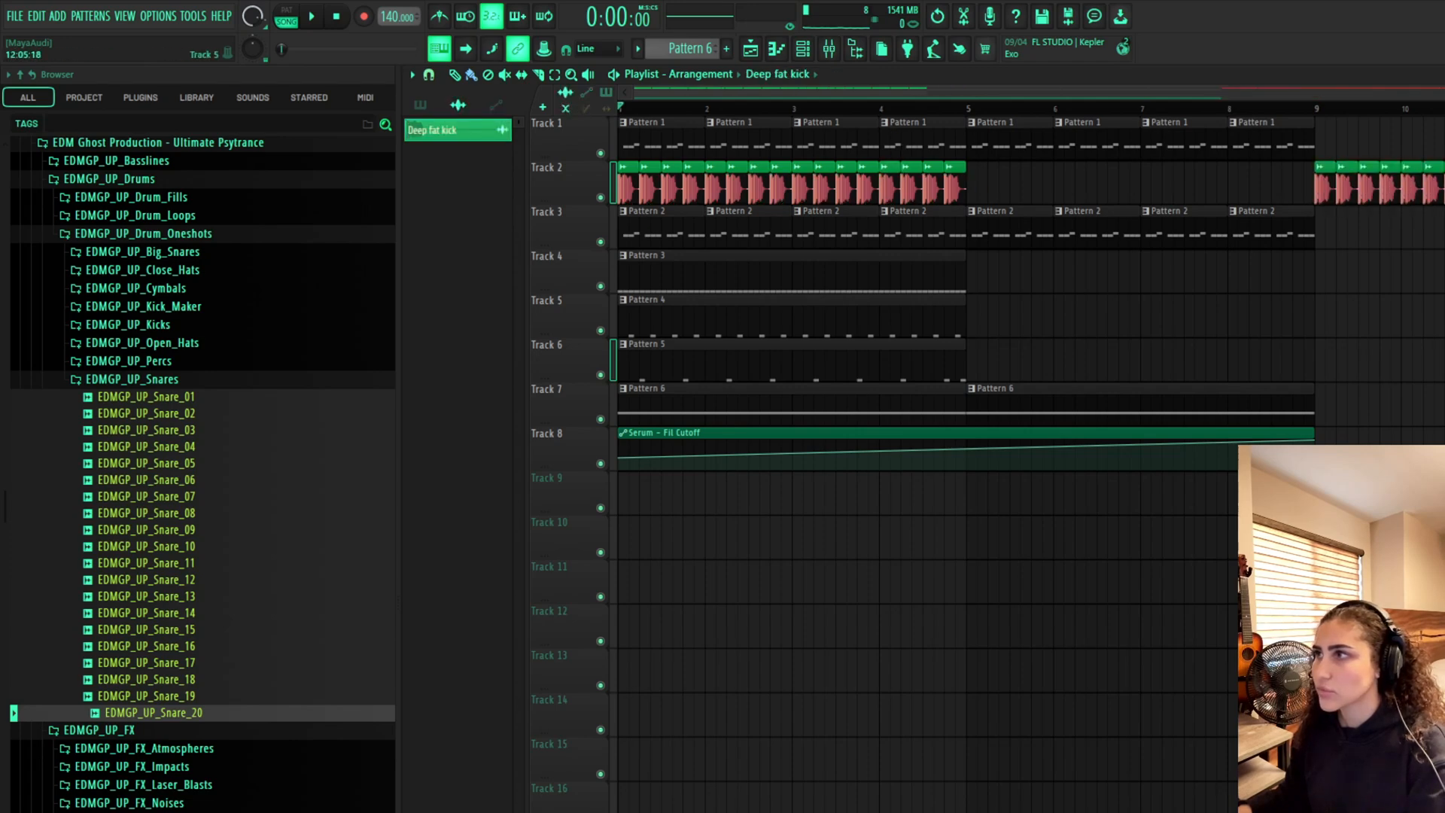
pyautogui.click(1272, 139)
pyautogui.moveTo(1323, 141); pyautogui.dragTo(1433, 141)
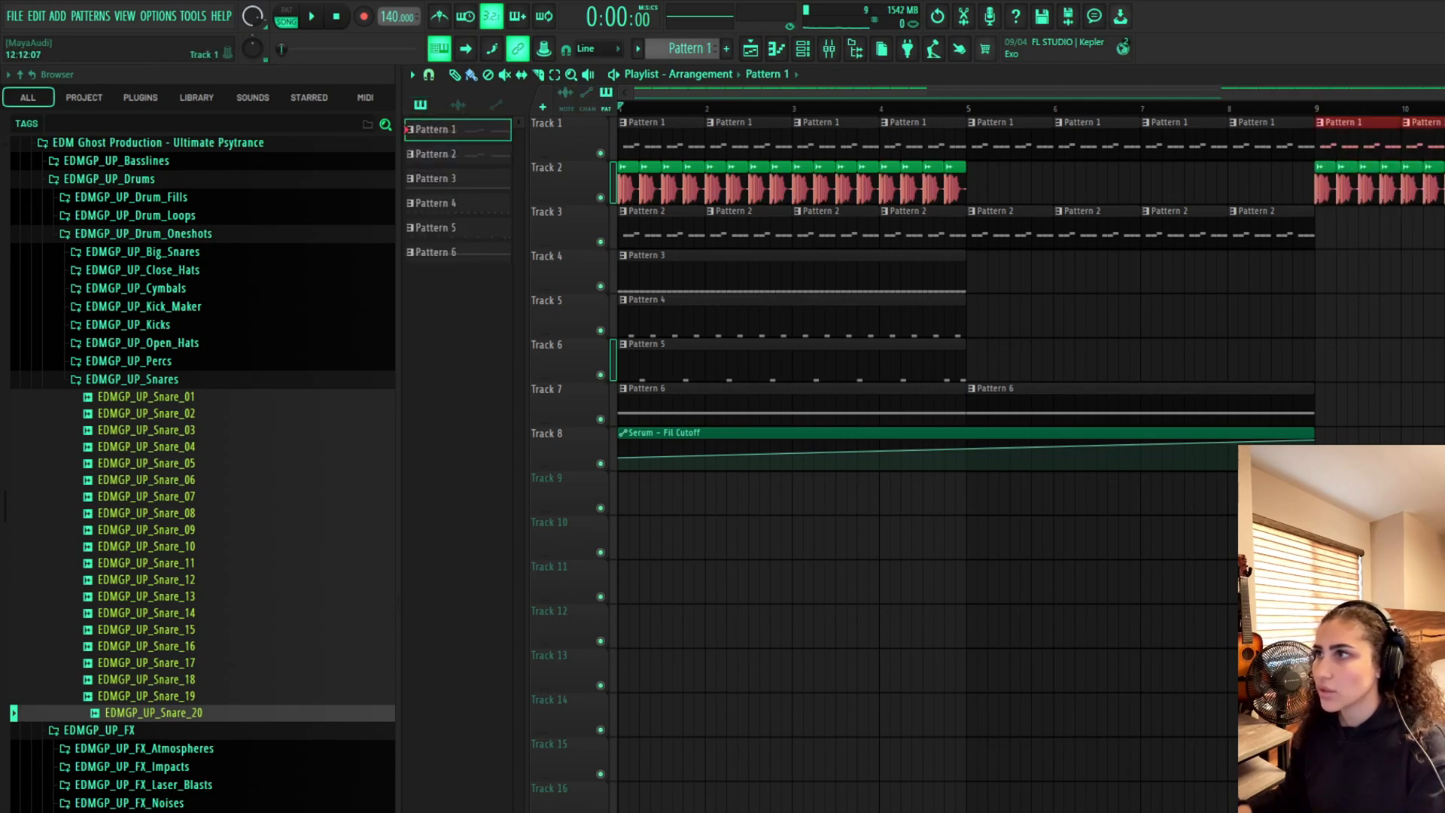
pyautogui.moveTo(1099, 92); pyautogui.dragTo(1410, 92)
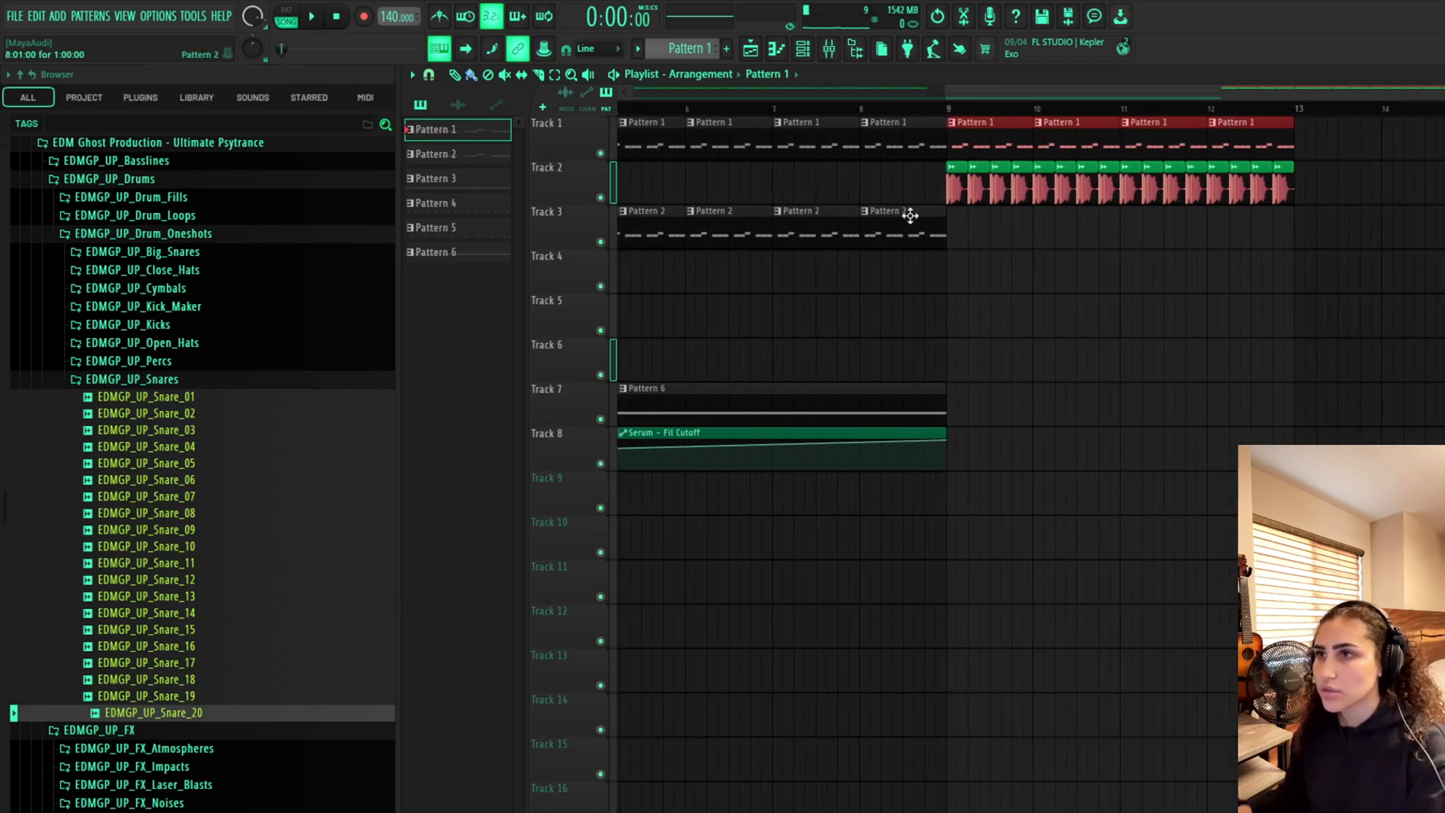
pyautogui.click(959, 181)
pyautogui.moveTo(1303, 187); pyautogui.dragTo(1437, 188)
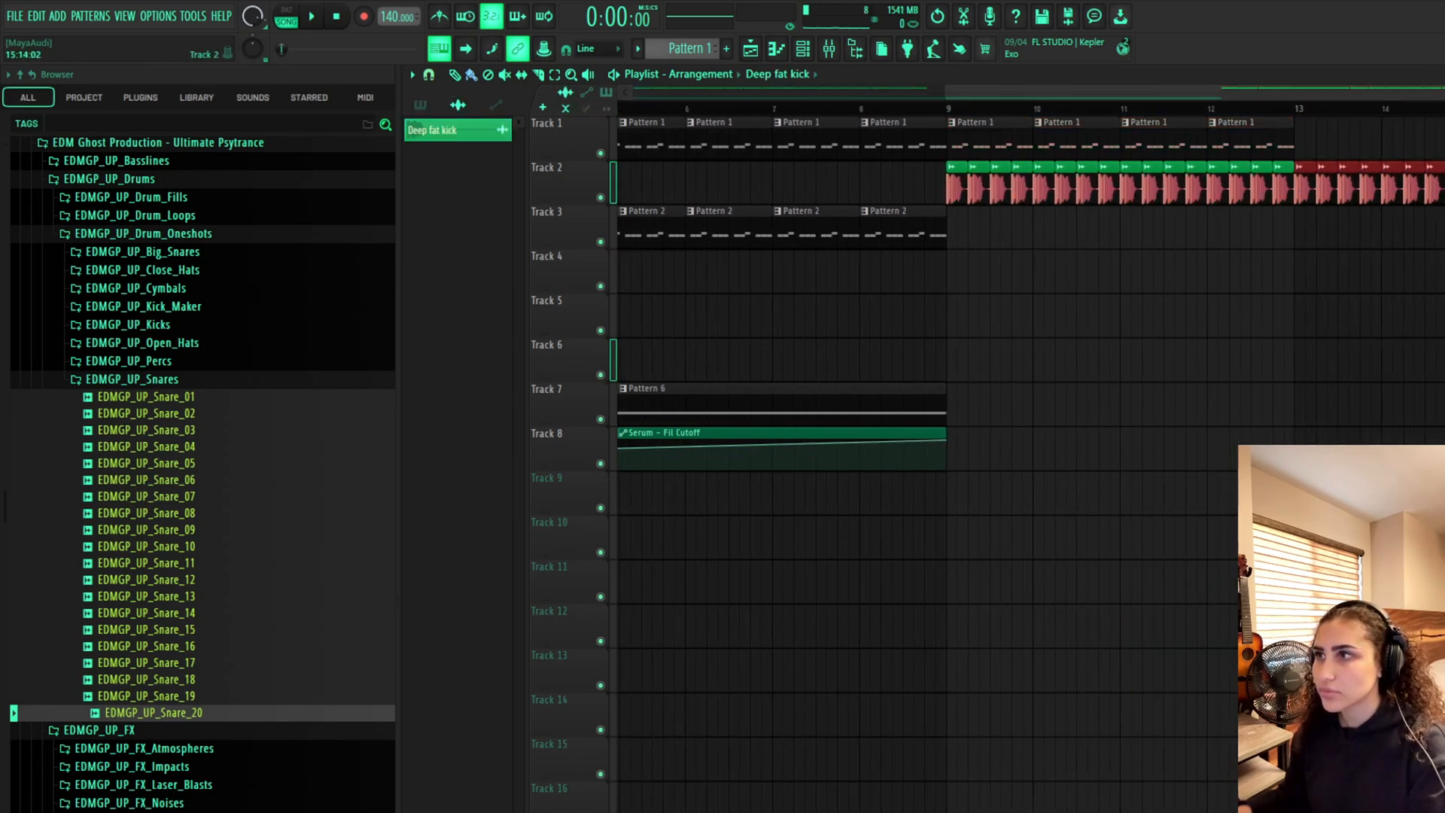
# Extend Pattern 1 further and fill Pattern 2 on Track 3 from bar 9 onward
pyautogui.click(1242, 143)
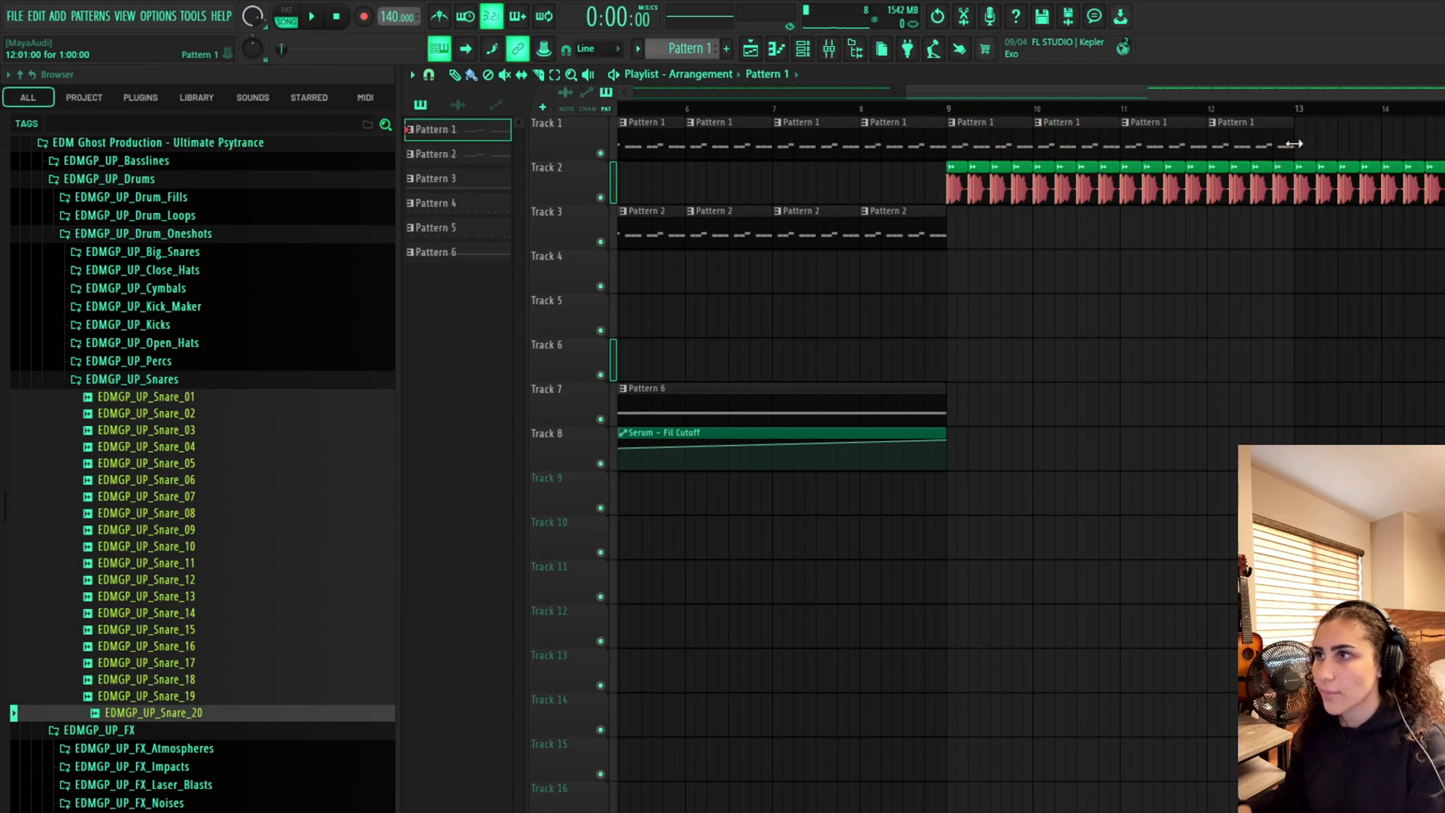
pyautogui.moveTo(1306, 143); pyautogui.dragTo(1430, 143)
pyautogui.click(860, 231)
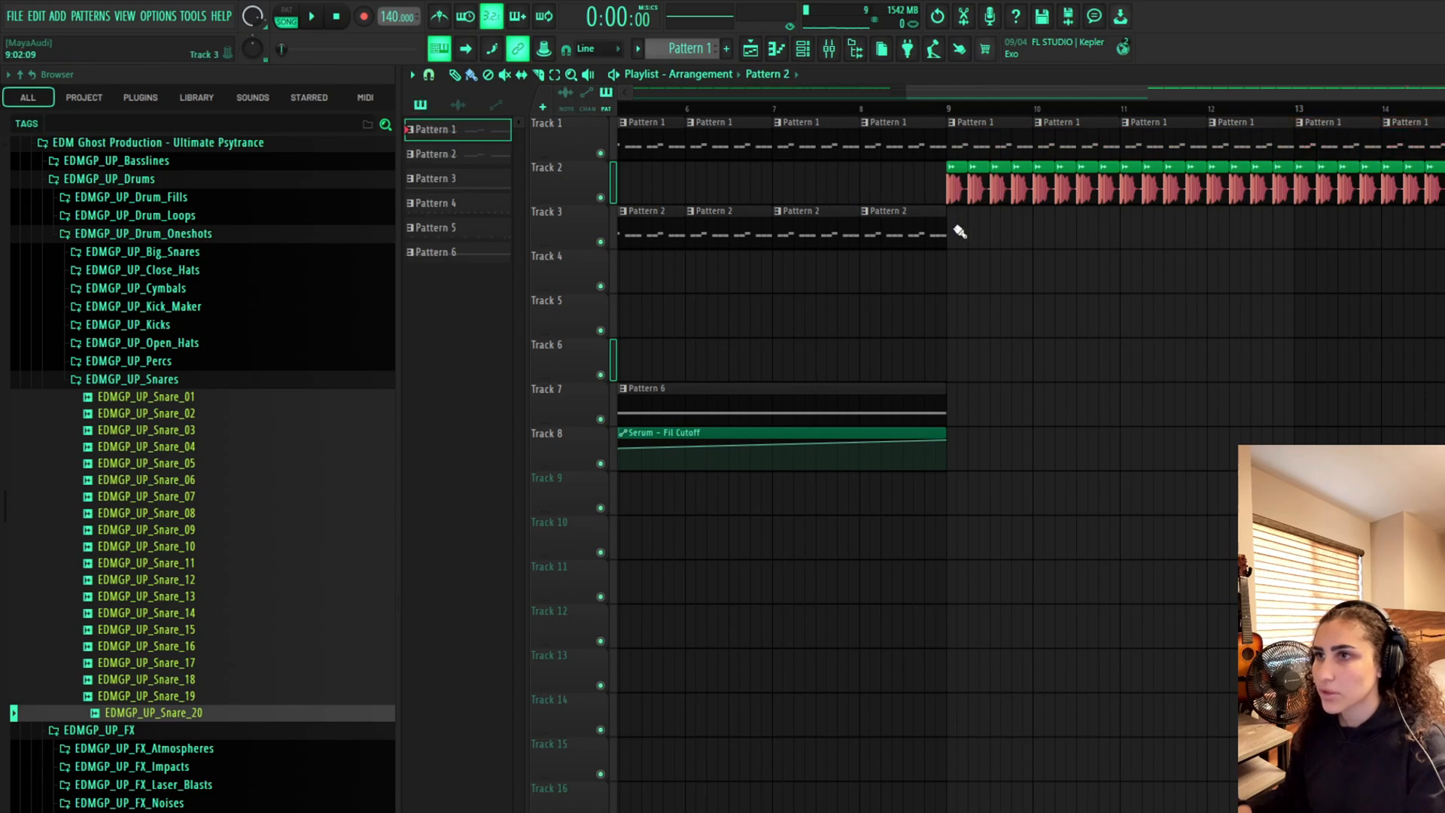
pyautogui.moveTo(960, 231); pyautogui.dragTo(1417, 239)
# Place another Pattern 6 clip on Track 7 at bar 9
pyautogui.moveTo(1062, 92); pyautogui.dragTo(783, 105)
pyautogui.click(777, 297)
pyautogui.click(778, 265)
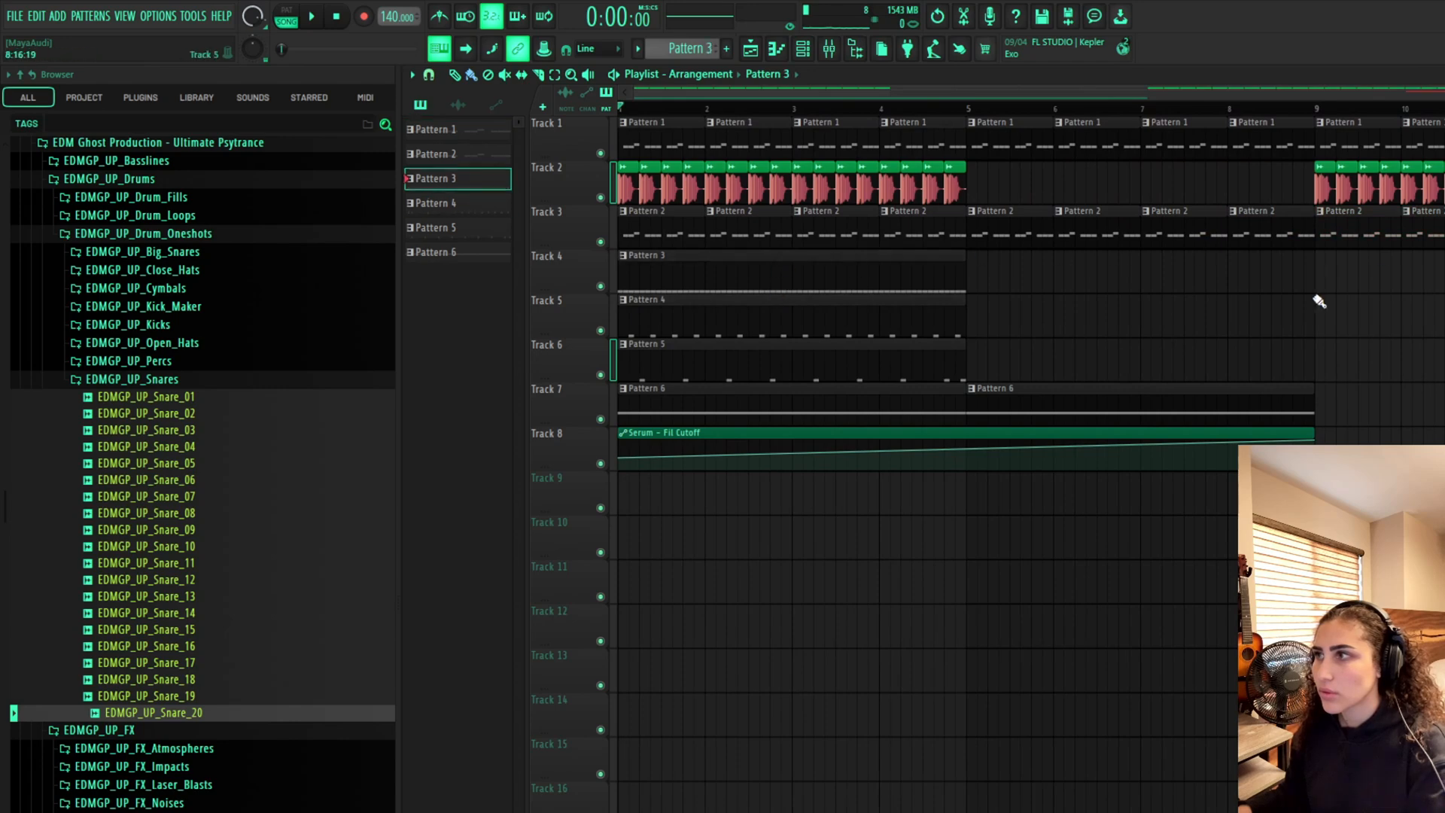
pyautogui.click(833, 319)
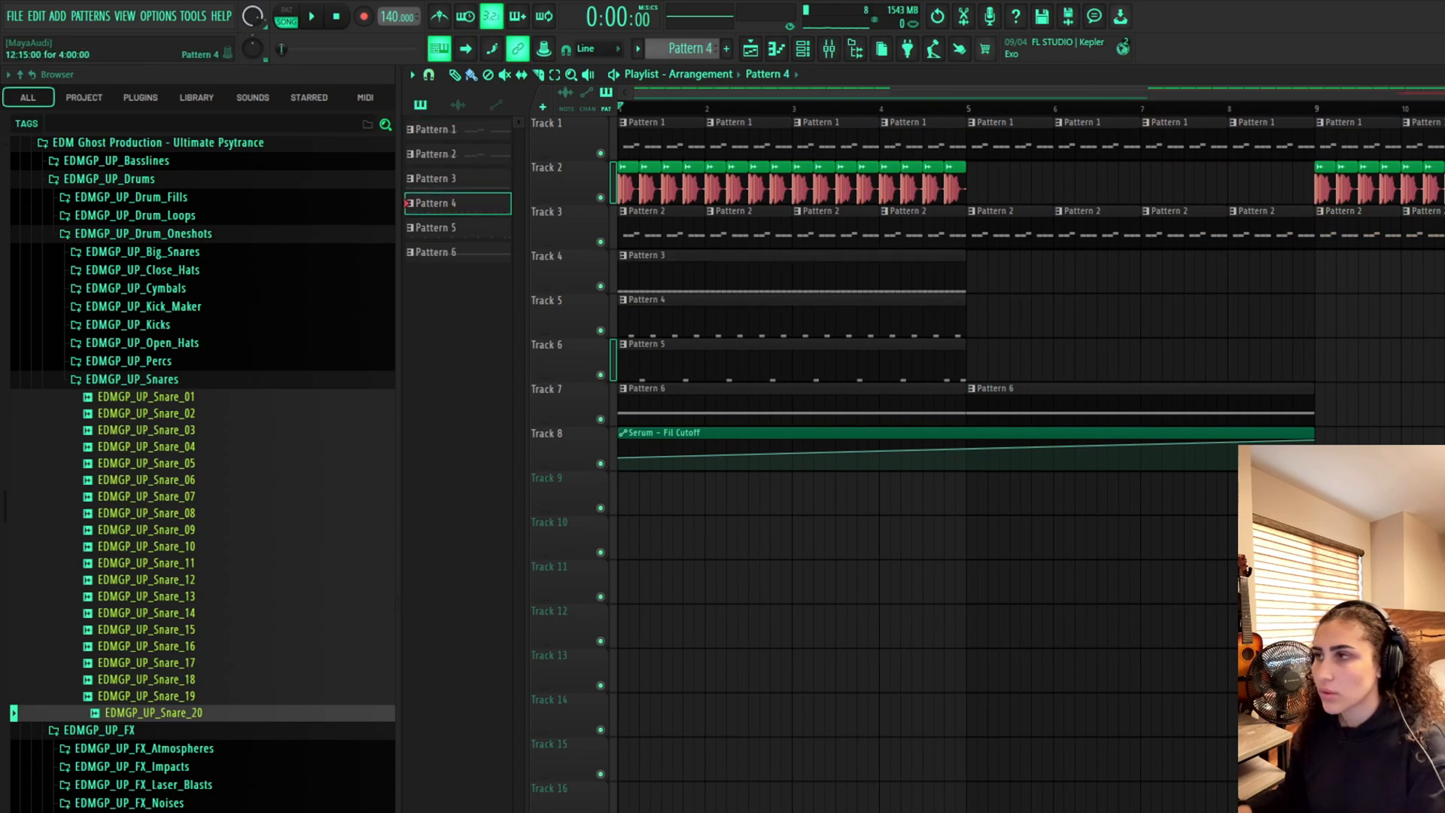
pyautogui.click(927, 351)
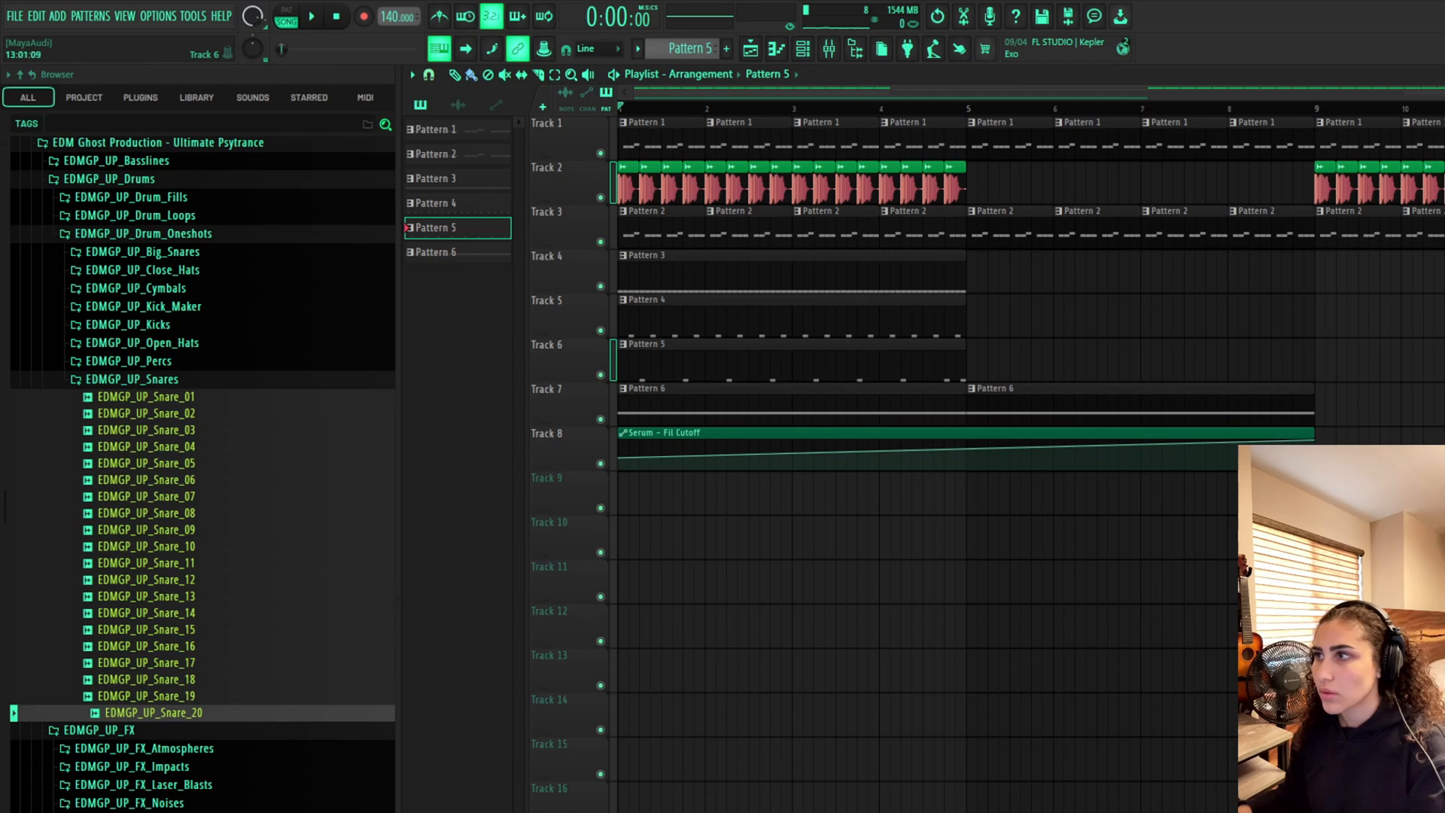
pyautogui.click(1330, 405)
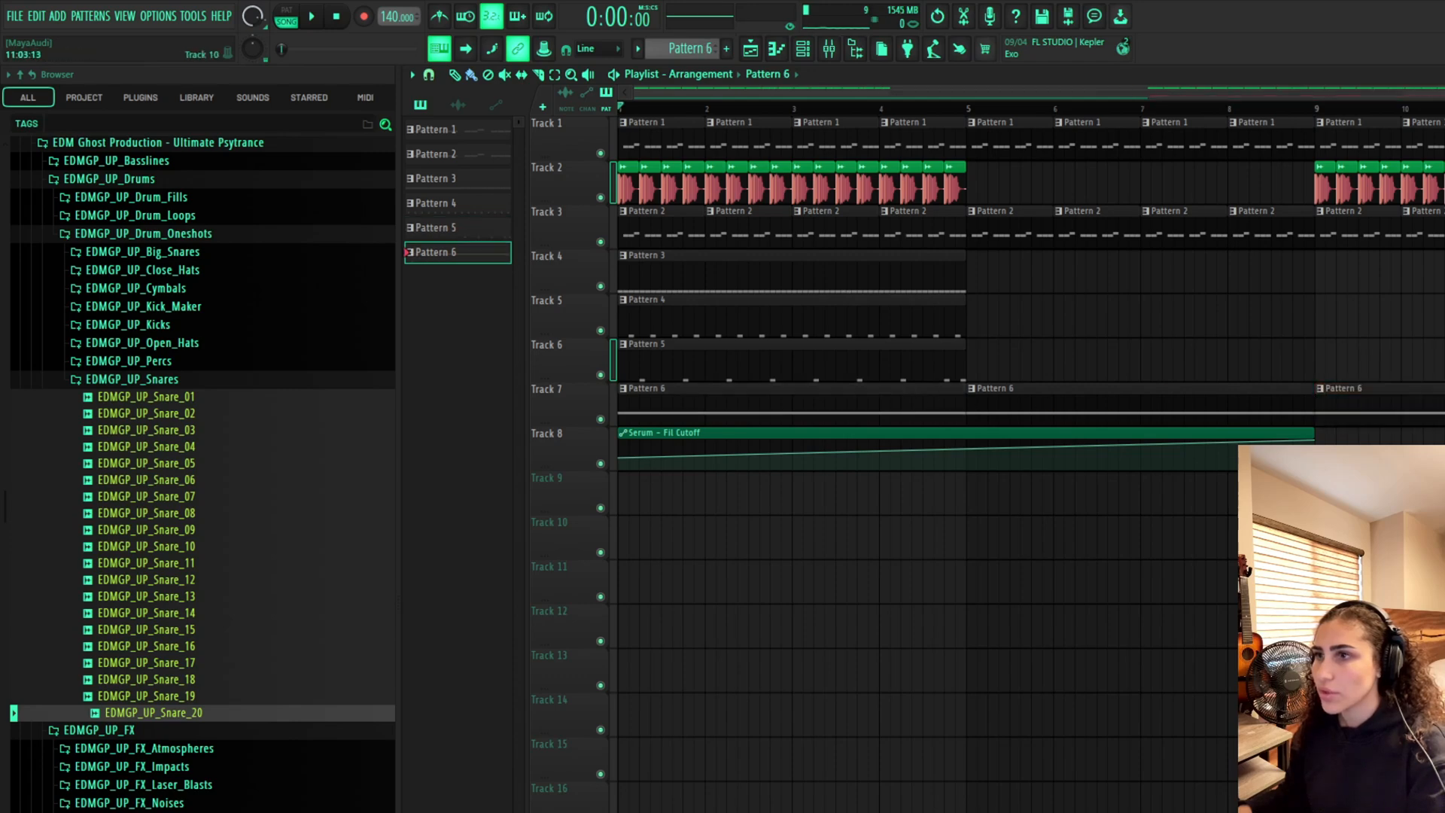
# Delete the drum and bass clips on Tracks 1 to 6 within the first eight bars
pyautogui.rightClick(867, 375)
pyautogui.rightClick(858, 316)
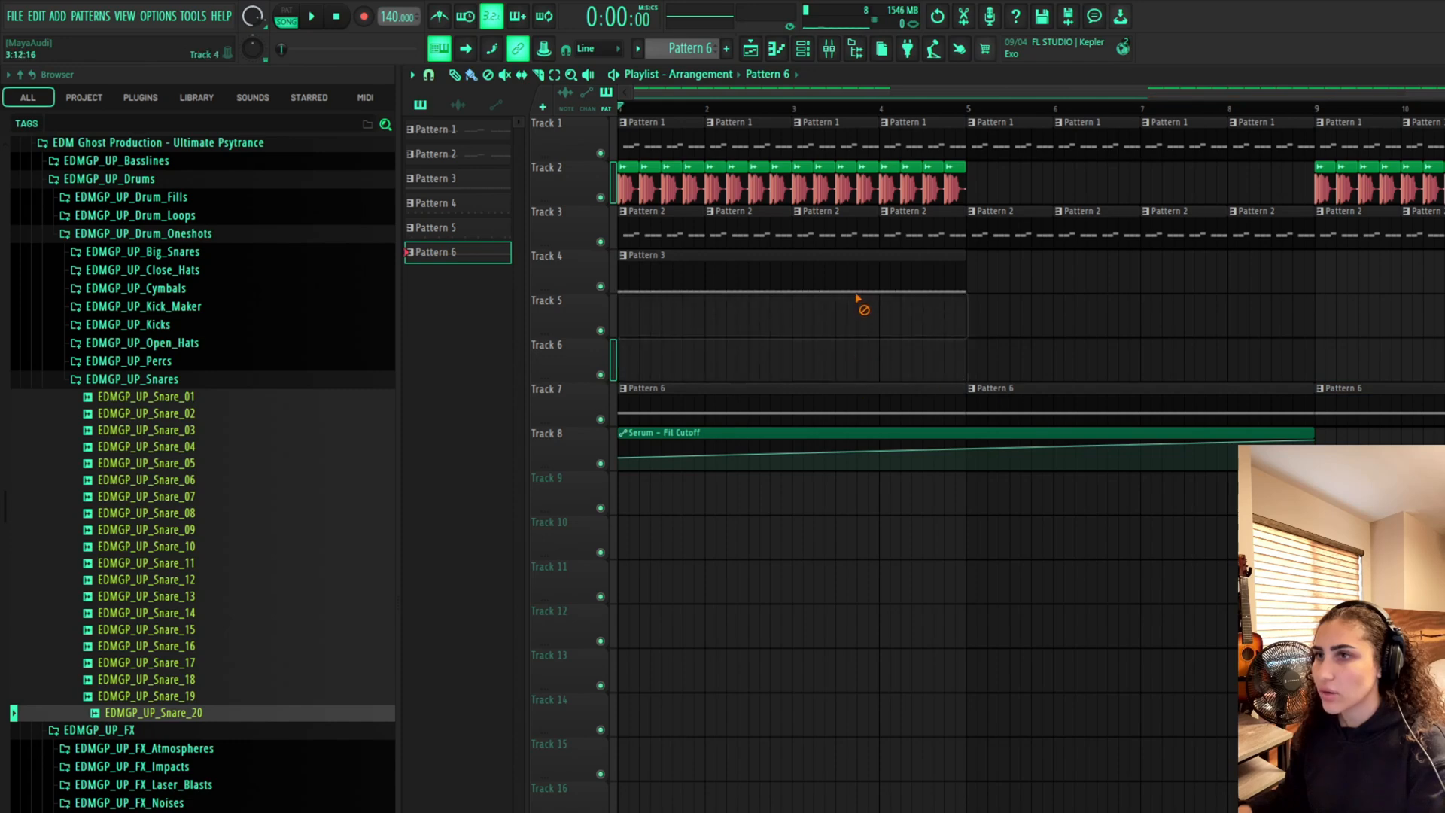
pyautogui.rightClick(865, 271)
pyautogui.rightClick(681, 237)
pyautogui.rightClick(678, 185)
pyautogui.rightClick(955, 184)
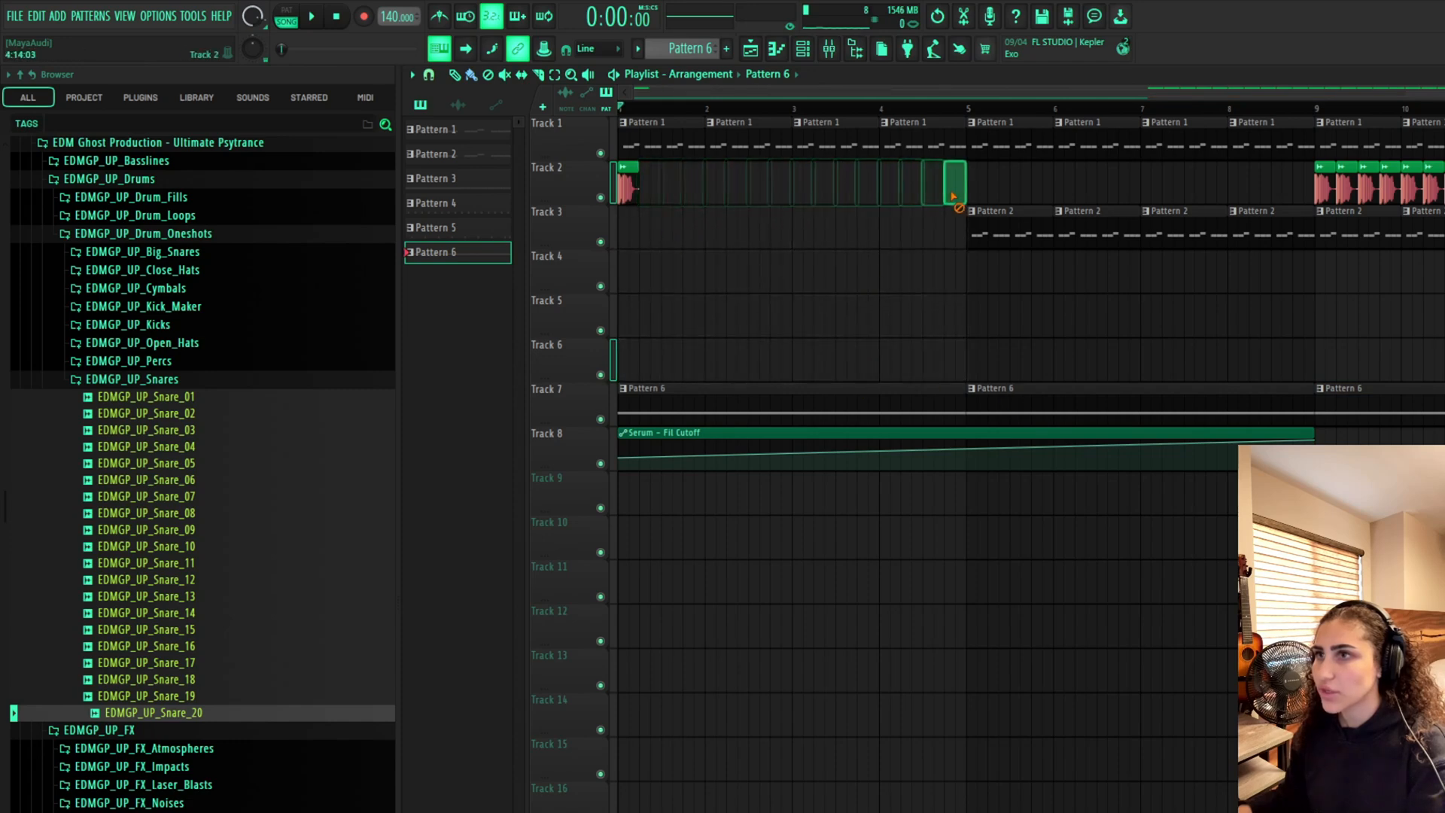
pyautogui.rightClick(629, 186)
pyautogui.rightClick(640, 139)
pyautogui.rightClick(828, 143)
pyautogui.rightClick(1129, 141)
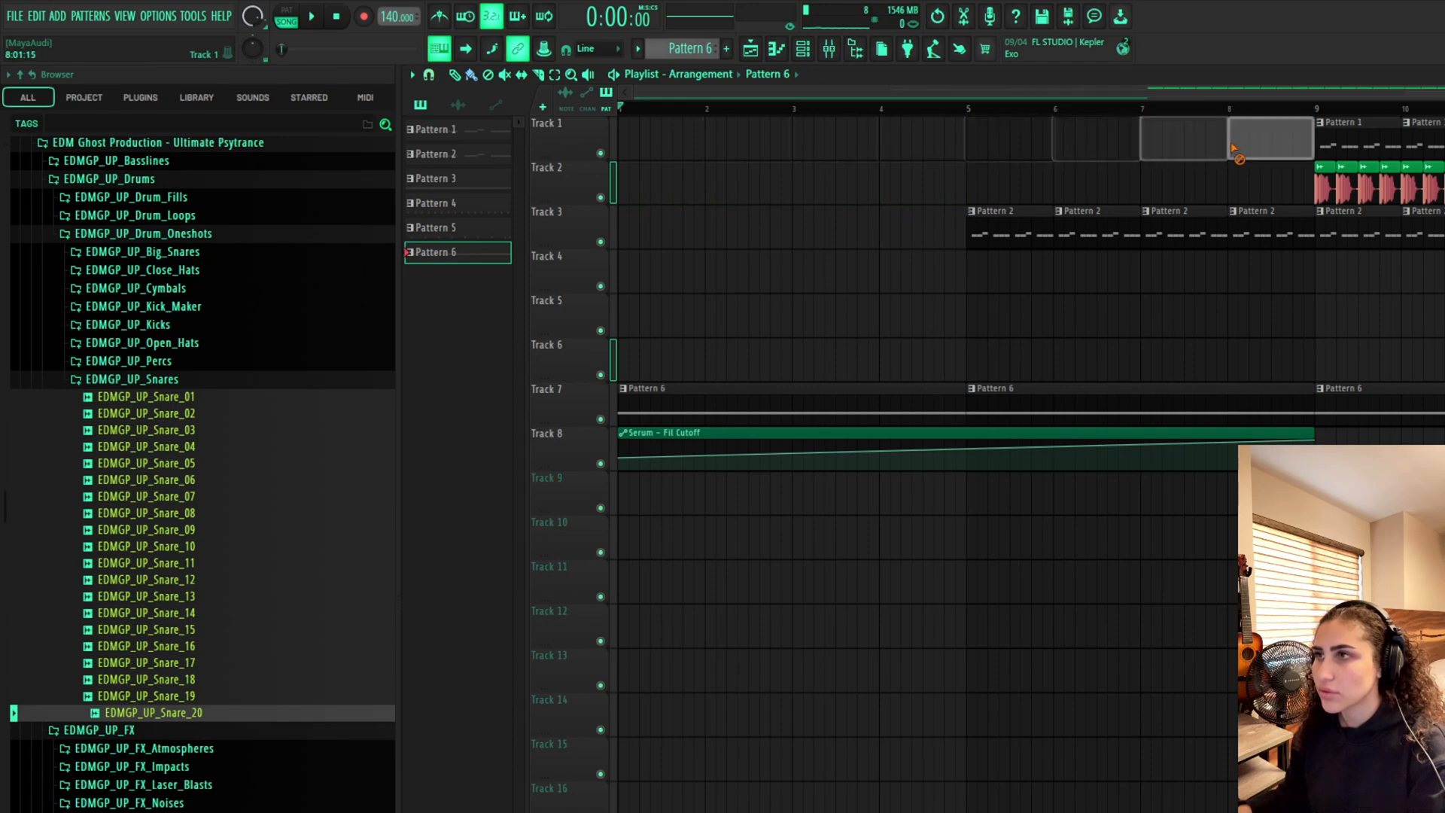
pyautogui.rightClick(1129, 225)
# Play the intro from the start to hear the lead and cutoff automation
pyautogui.scroll(-2, 1090, 452)
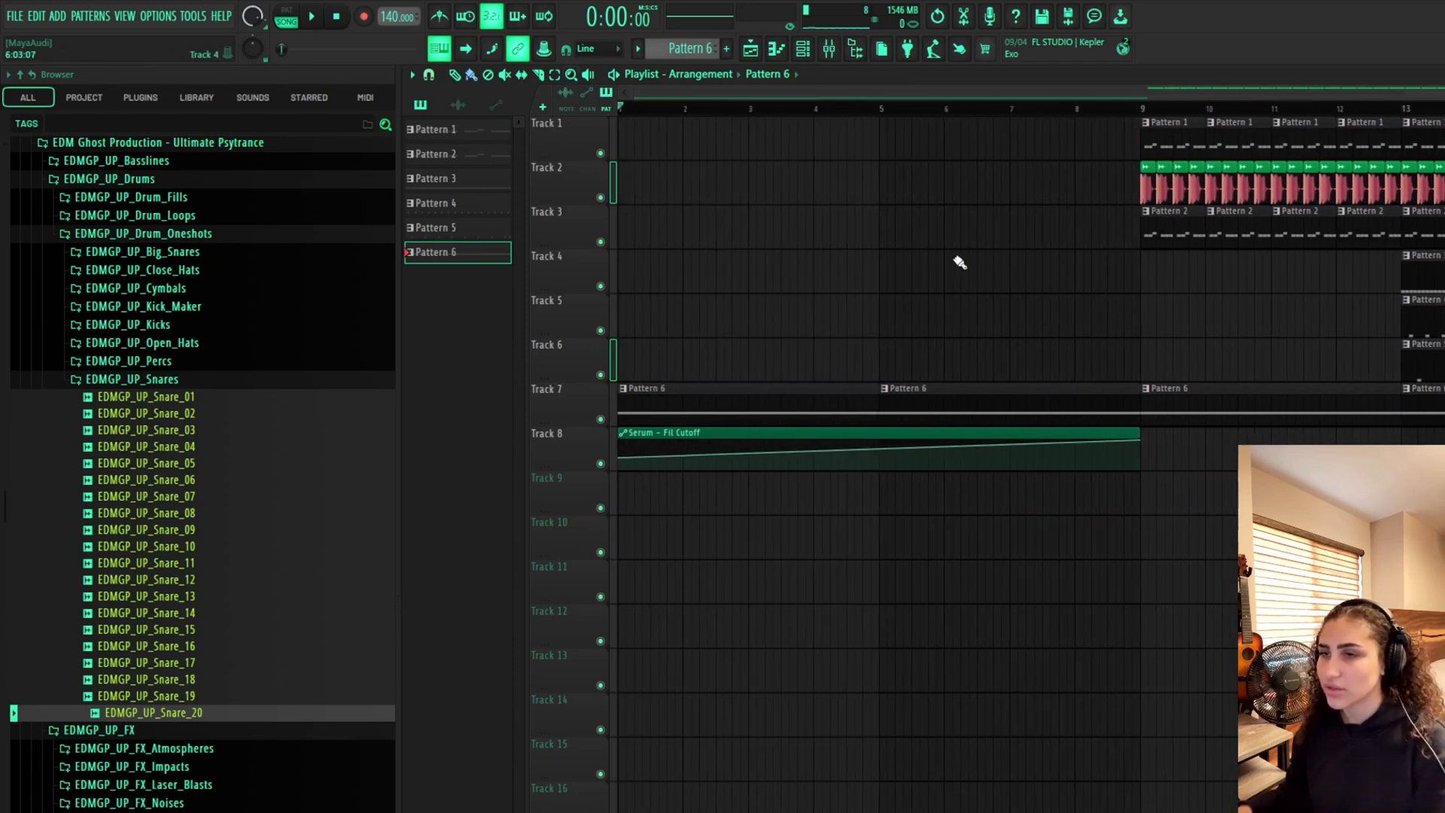
pyautogui.press('space')
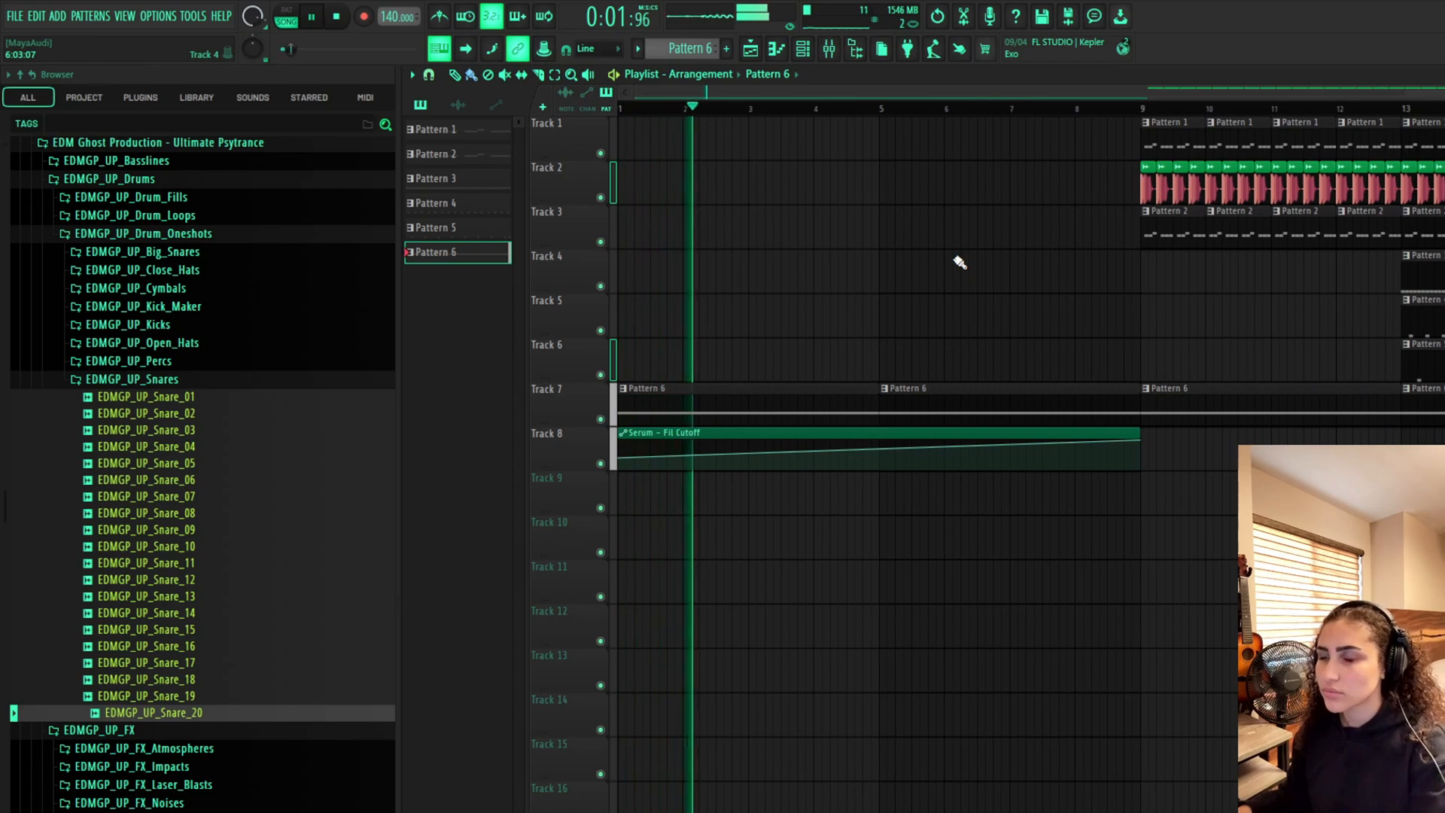
pyautogui.moveTo(884, 92)
pyautogui.mouseDown()
pyautogui.moveTo(998, 93)
pyautogui.moveTo(882, 92)
pyautogui.mouseUp()
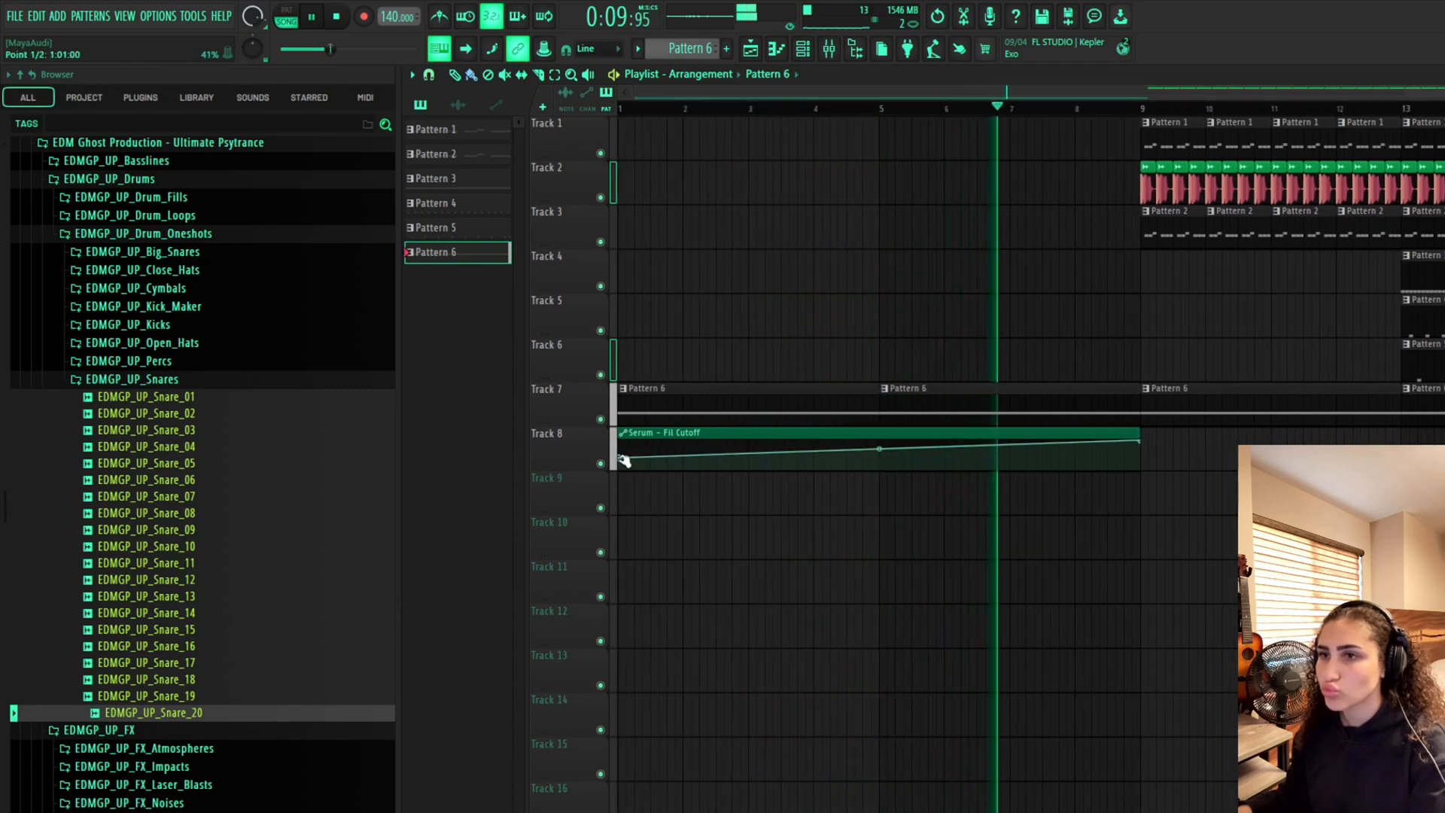
pyautogui.press('space')
# Raise the cutoff automation's start point to full and lower its end point
pyautogui.moveTo(616, 458); pyautogui.dragTo(621, 436)
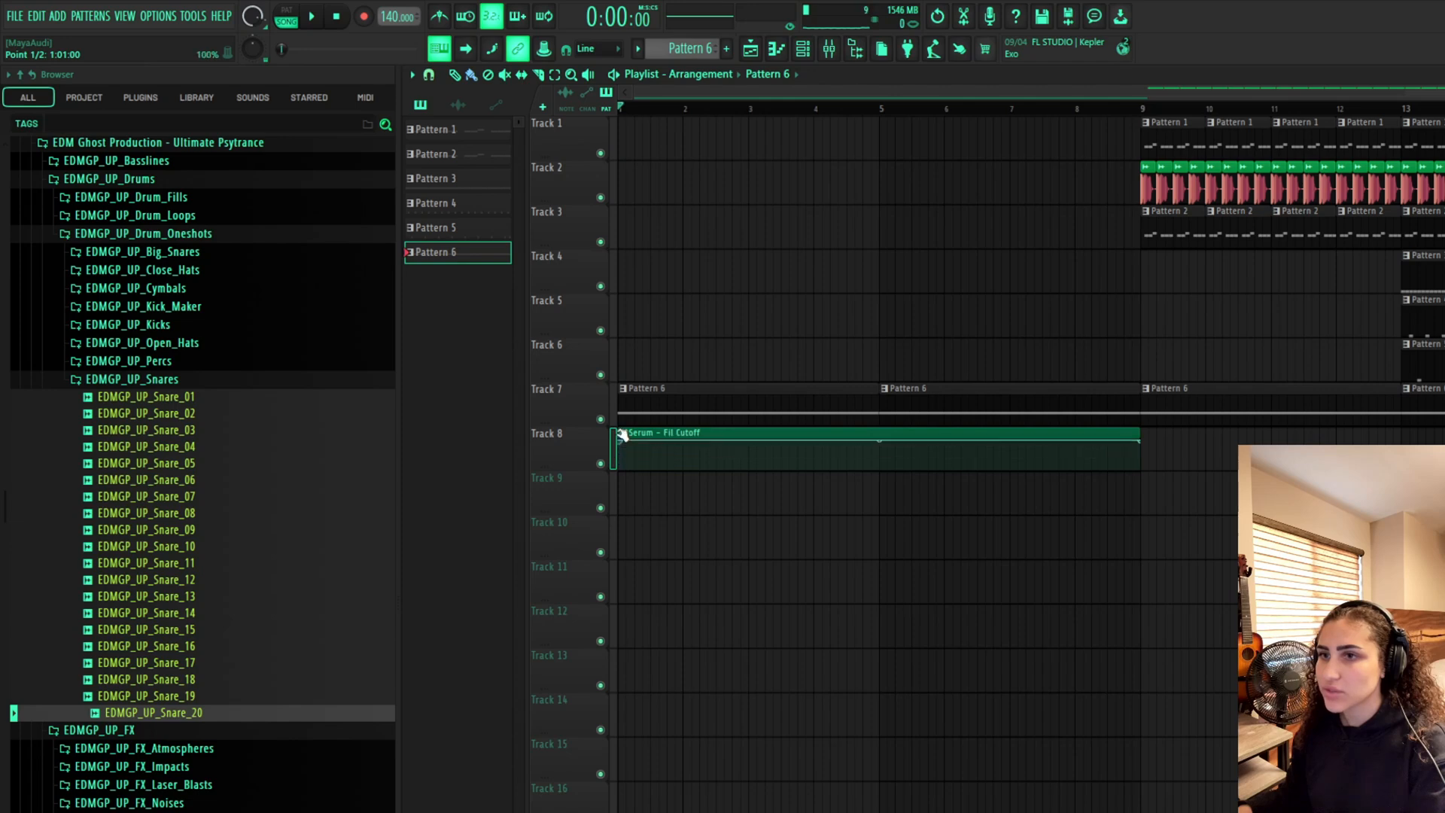
pyautogui.moveTo(1145, 441); pyautogui.dragTo(1150, 461)
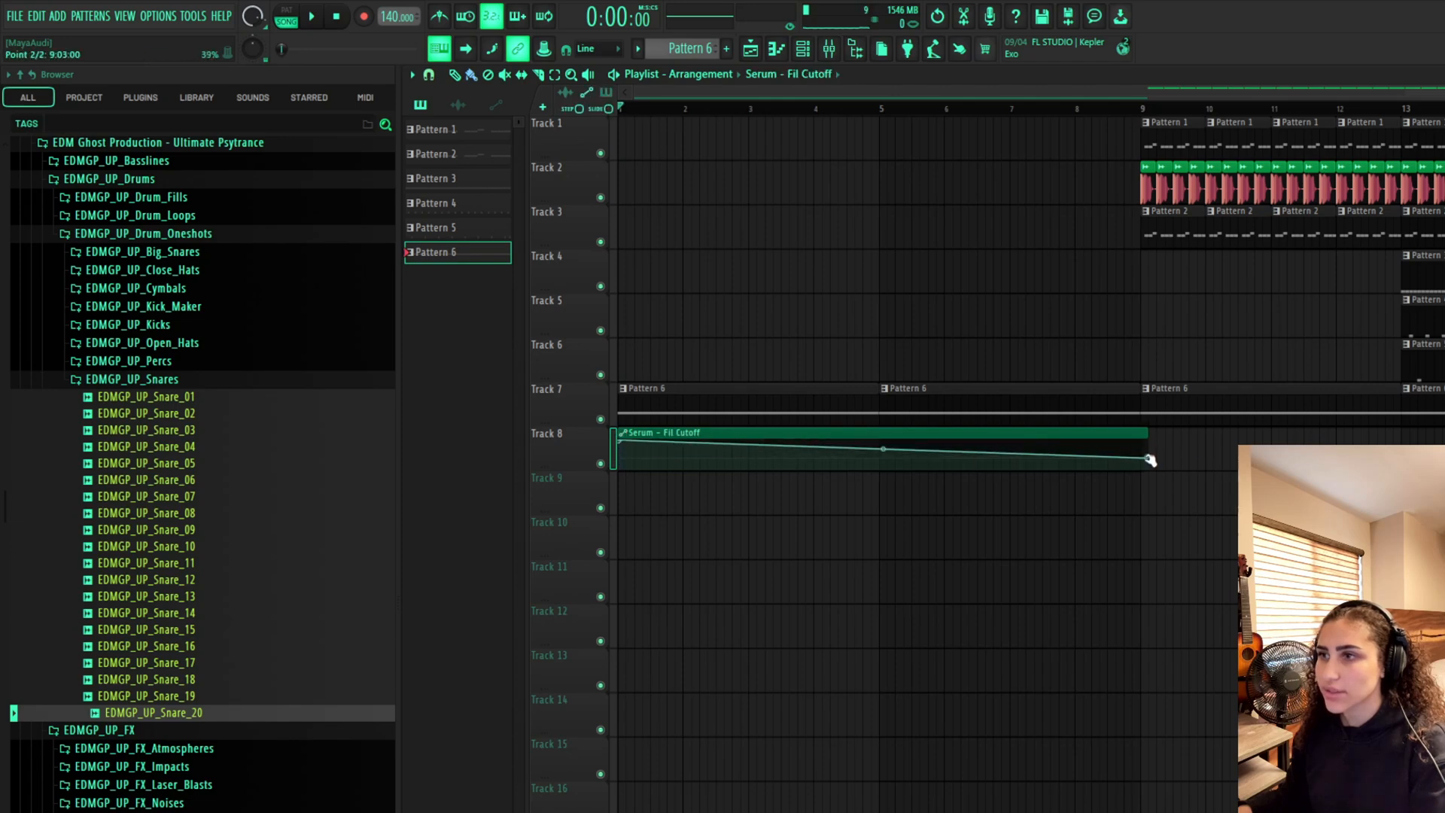
pyautogui.press('space')
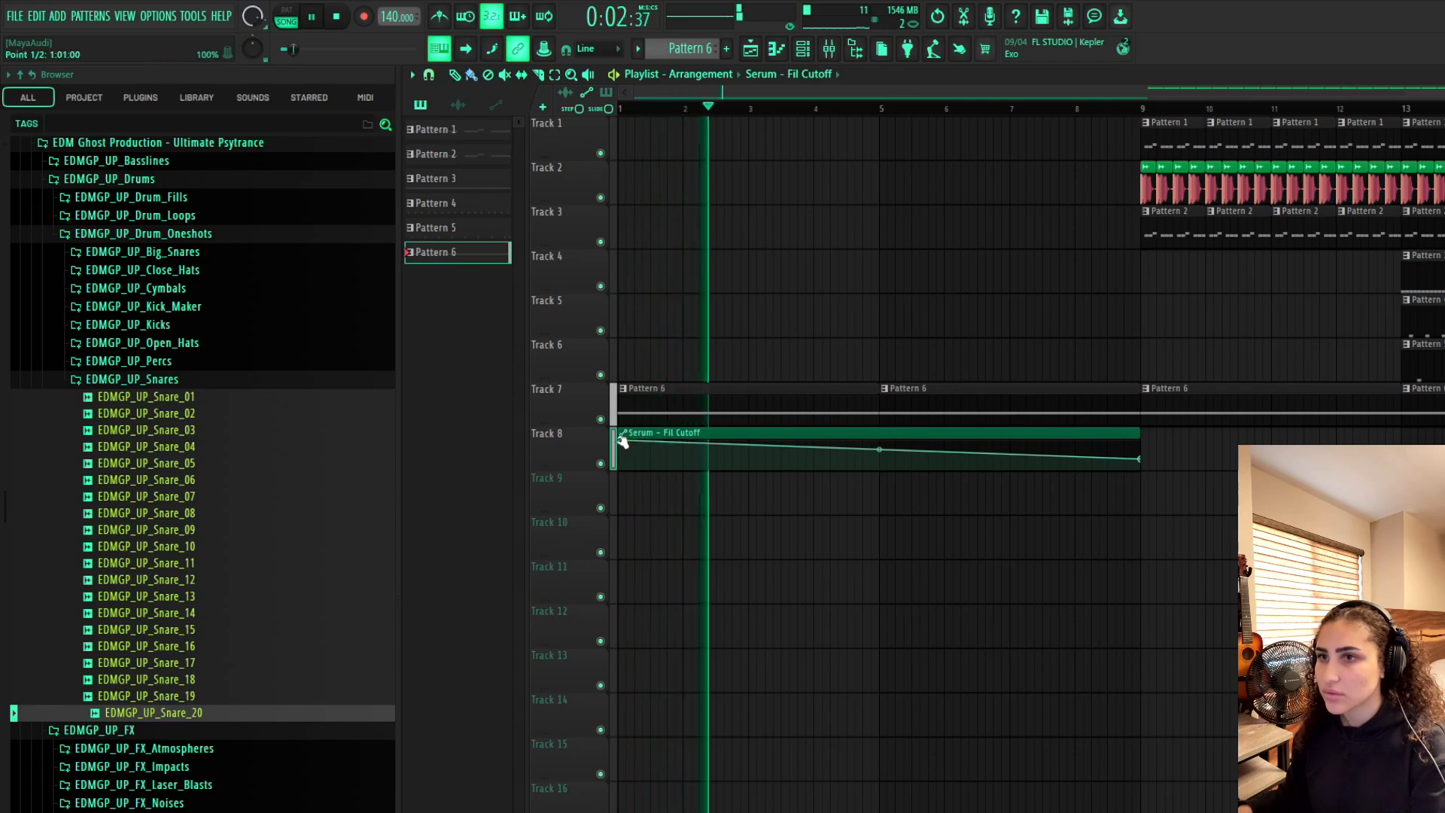
# Refine the cutoff automation by lowering its end point further and bending the slope into a curve
pyautogui.moveTo(627, 441); pyautogui.dragTo(610, 450)
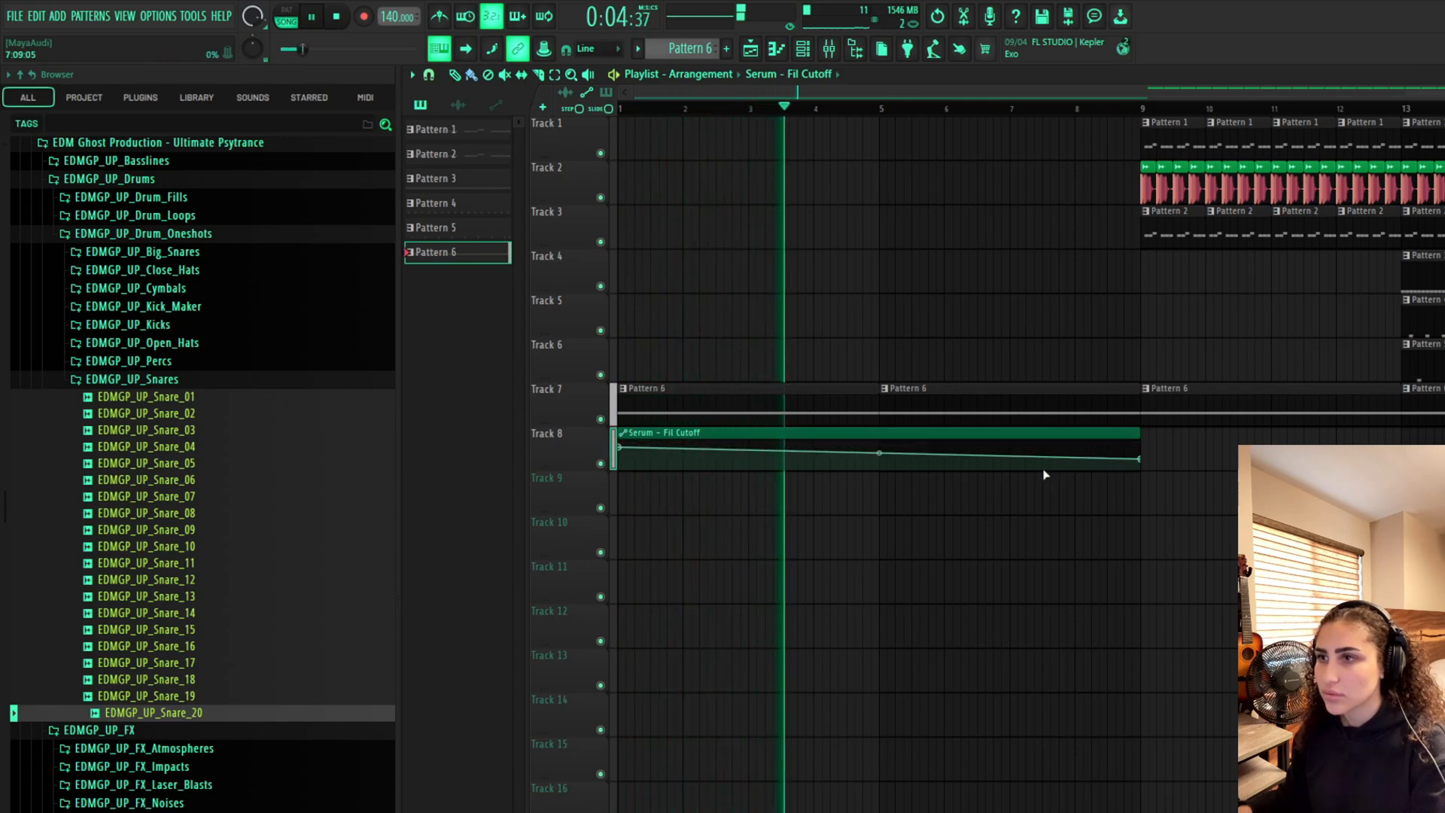
pyautogui.click(1147, 468)
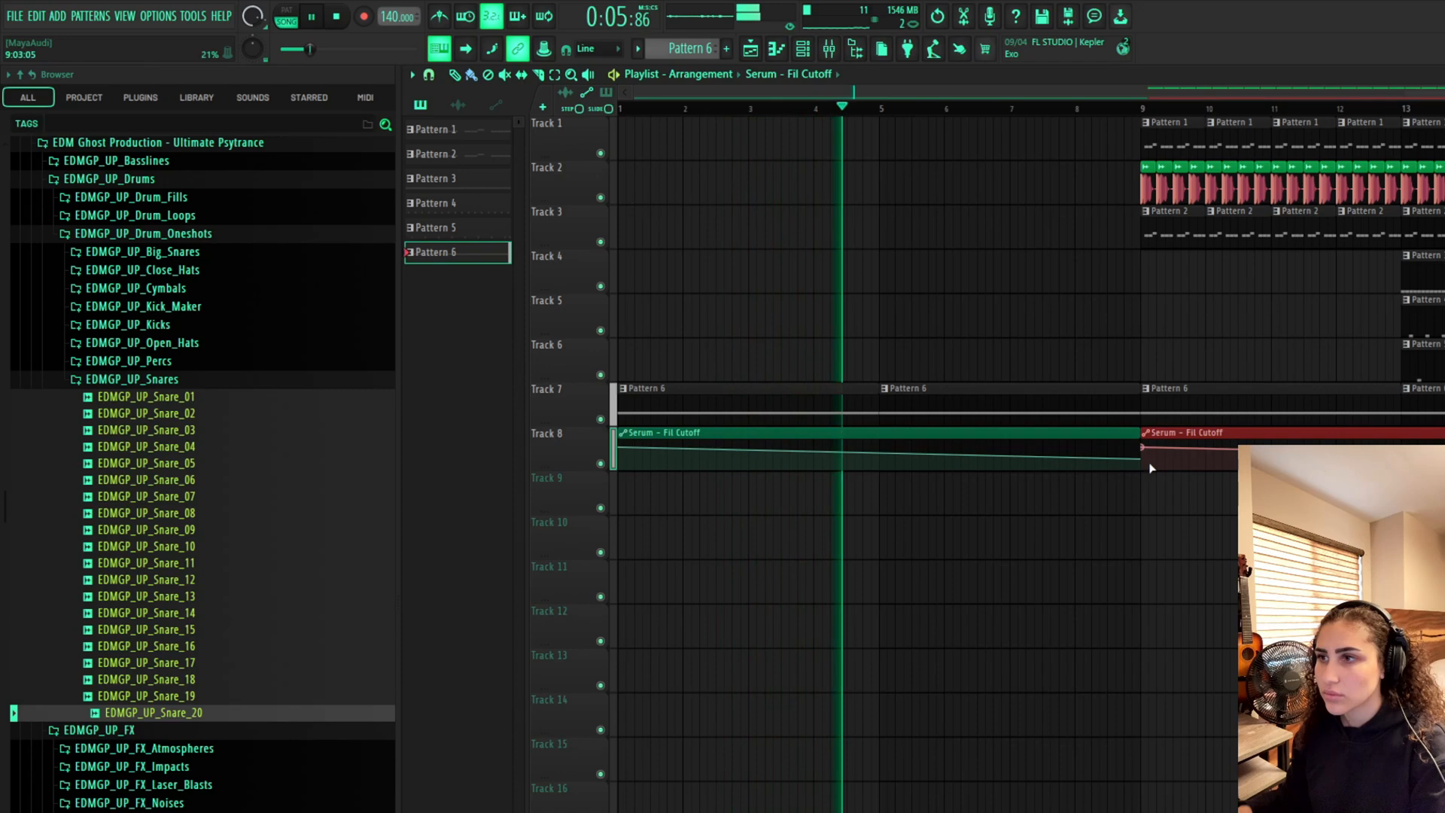
pyautogui.rightClick(1181, 432)
pyautogui.moveTo(1141, 459); pyautogui.dragTo(1141, 468)
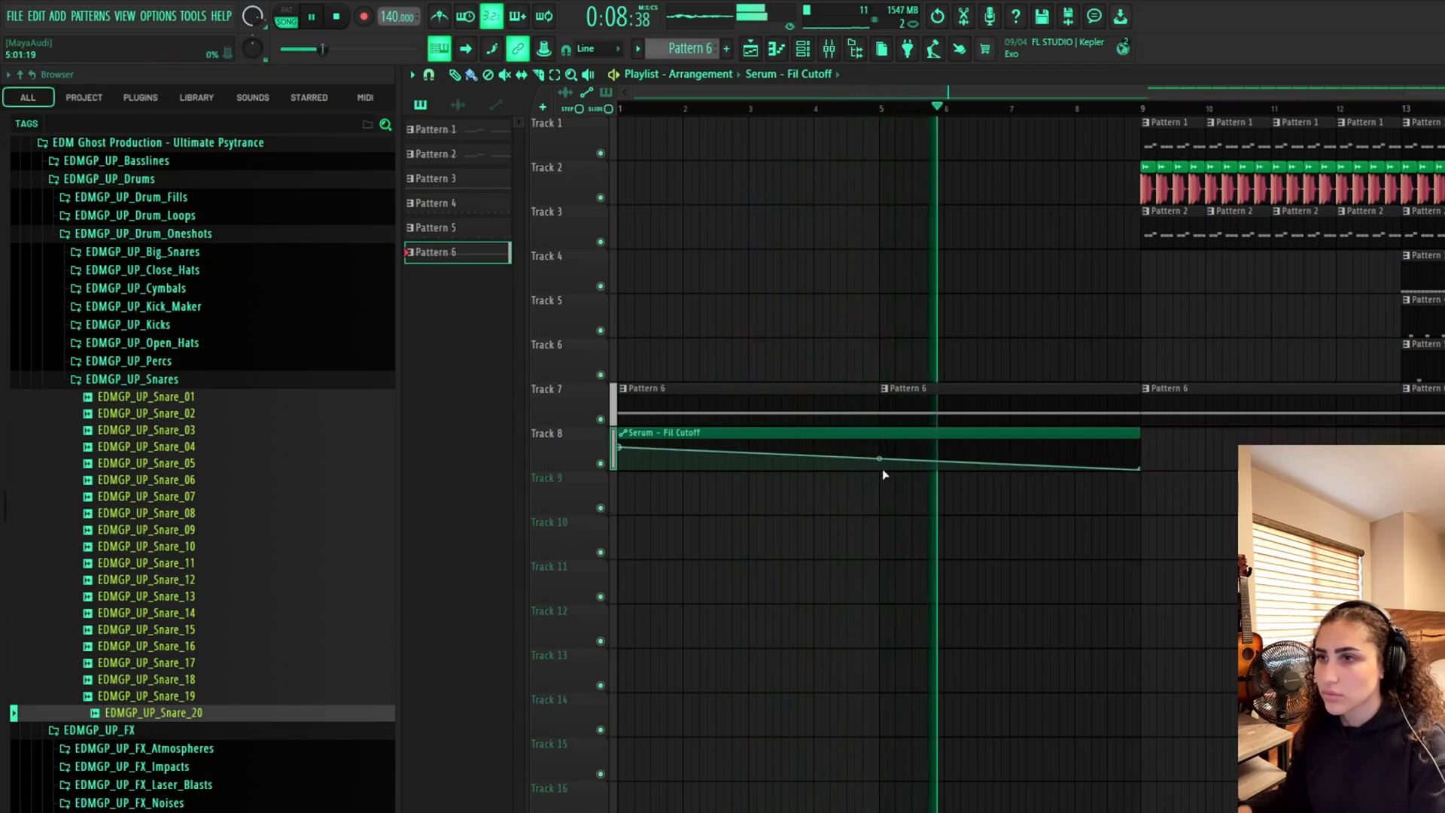
pyautogui.moveTo(880, 458); pyautogui.dragTo(880, 450)
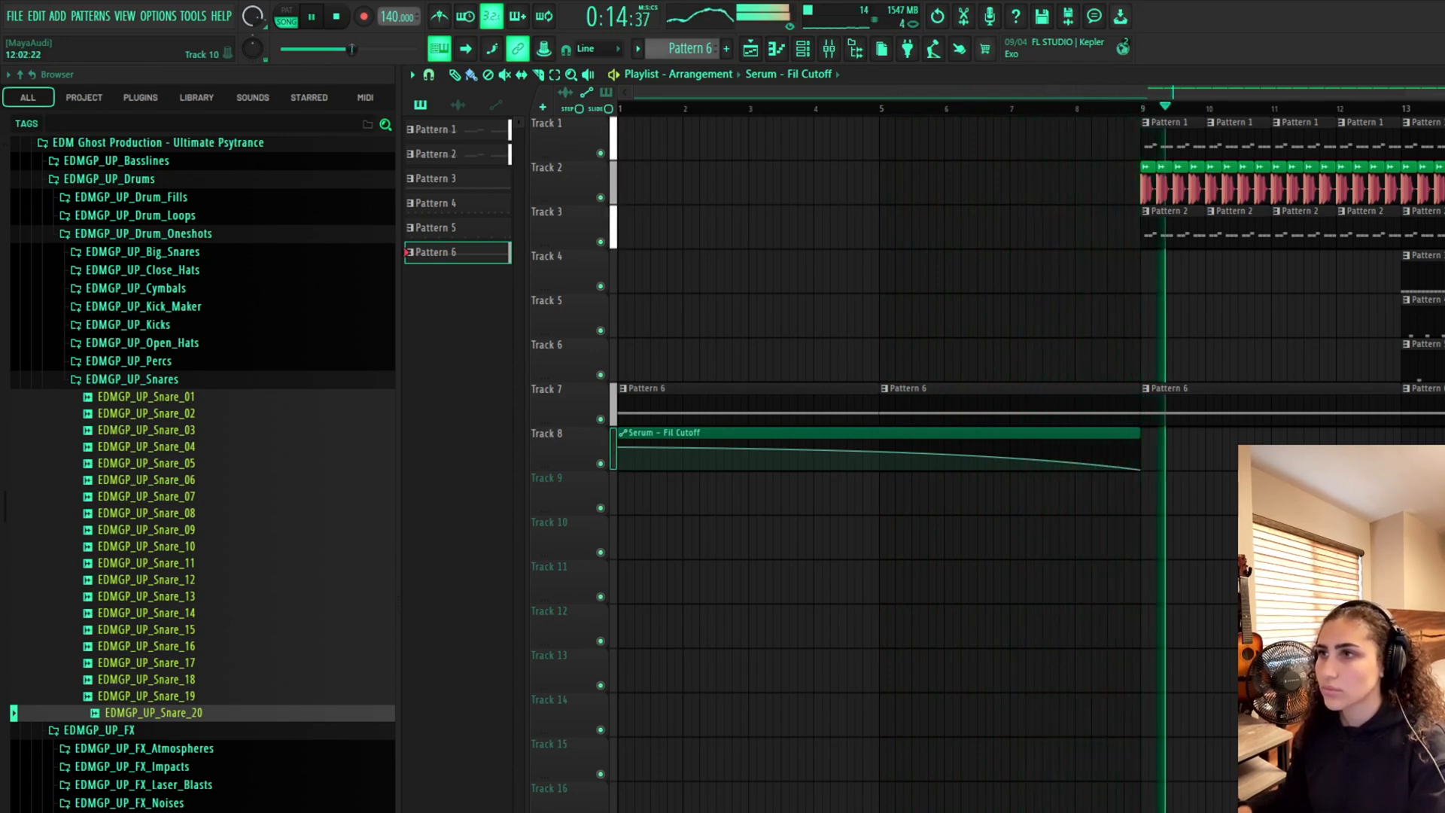
pyautogui.press('space')
# Open Pattern 6's piano roll and move the long note up to F5
pyautogui.doubleClick(1133, 389)
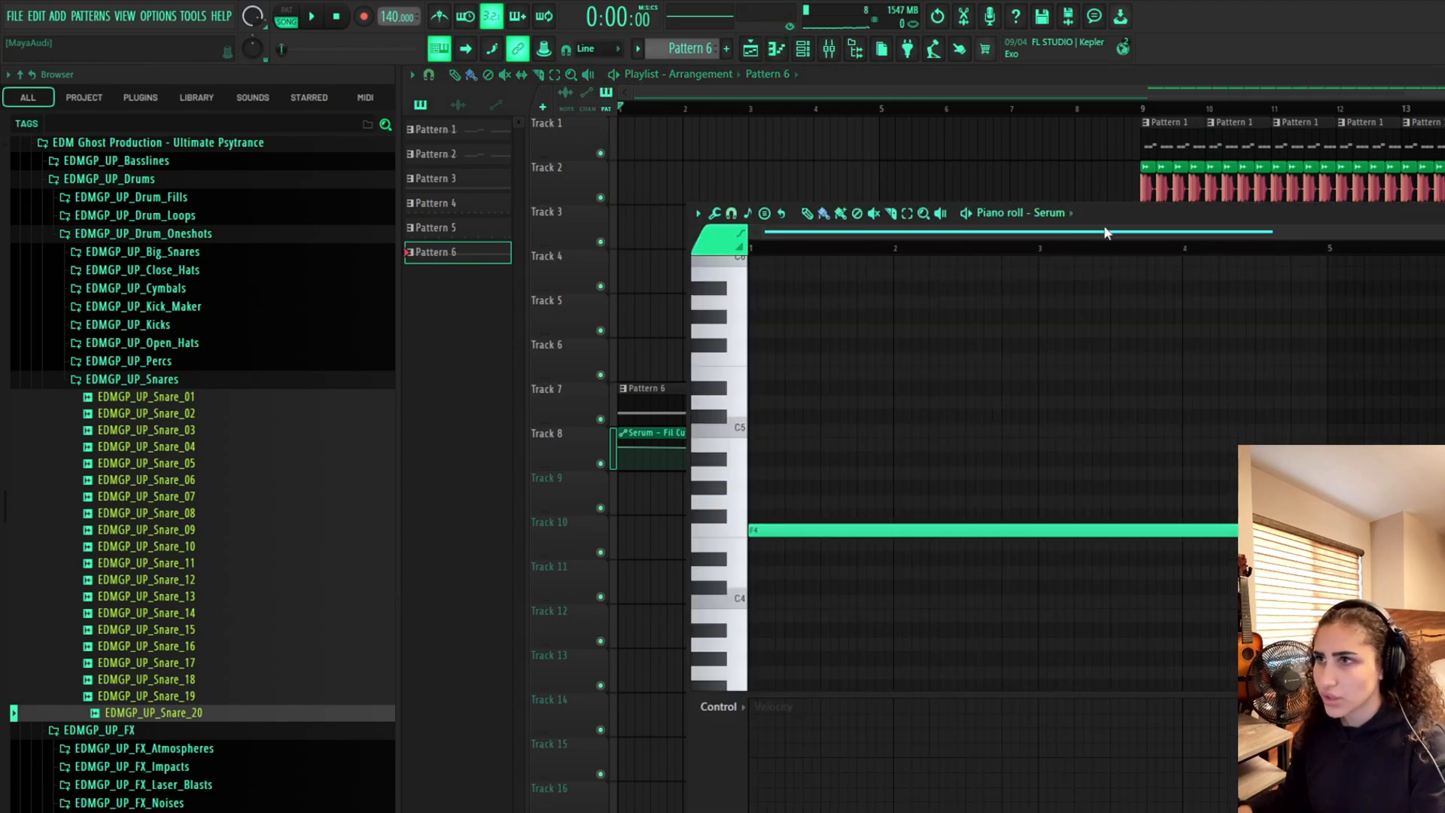
pyautogui.moveTo(780, 530); pyautogui.dragTo(781, 359)
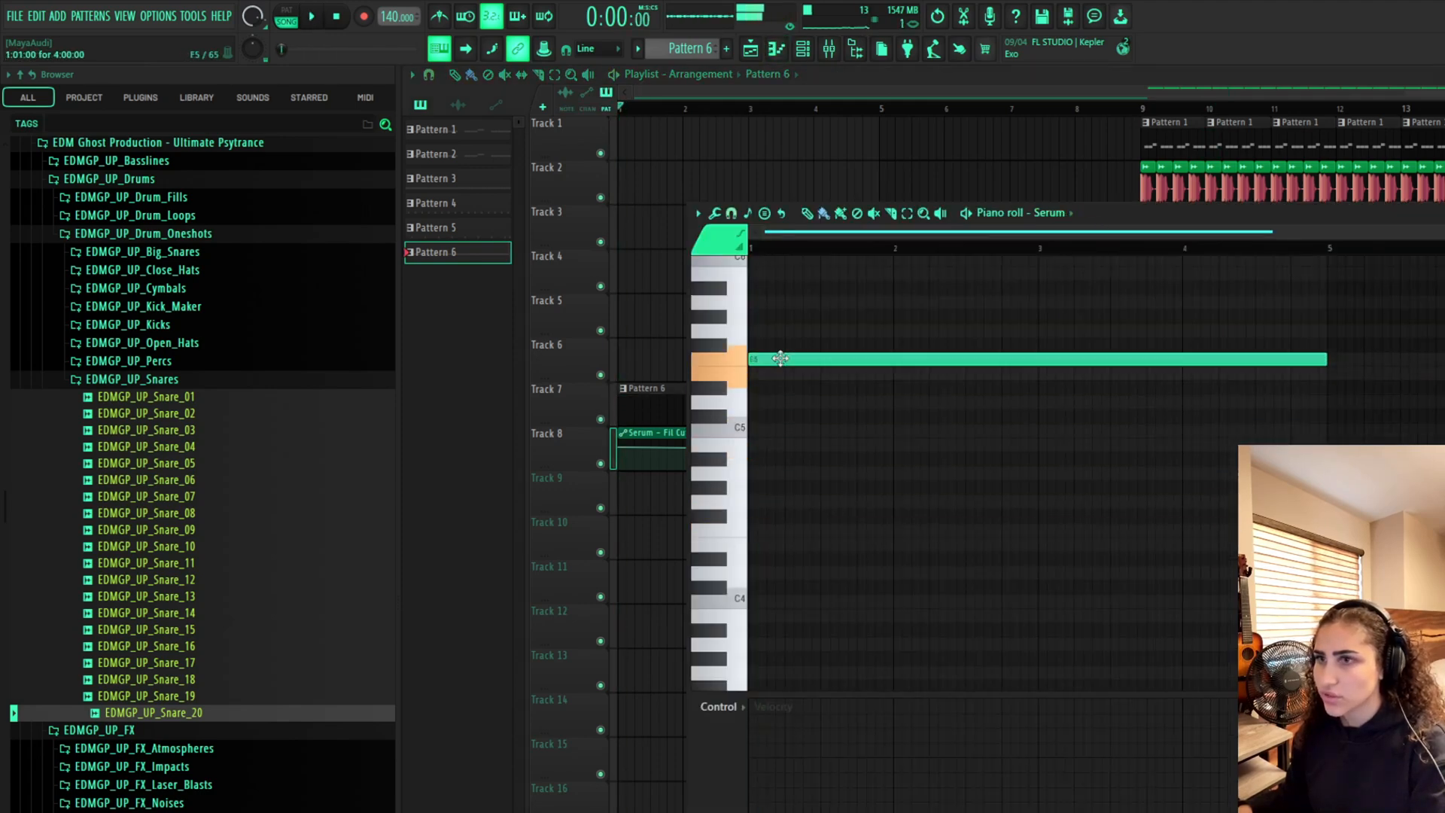
# Open the Serum lead's plugin and play the track to audition it
pyautogui.click(829, 49)
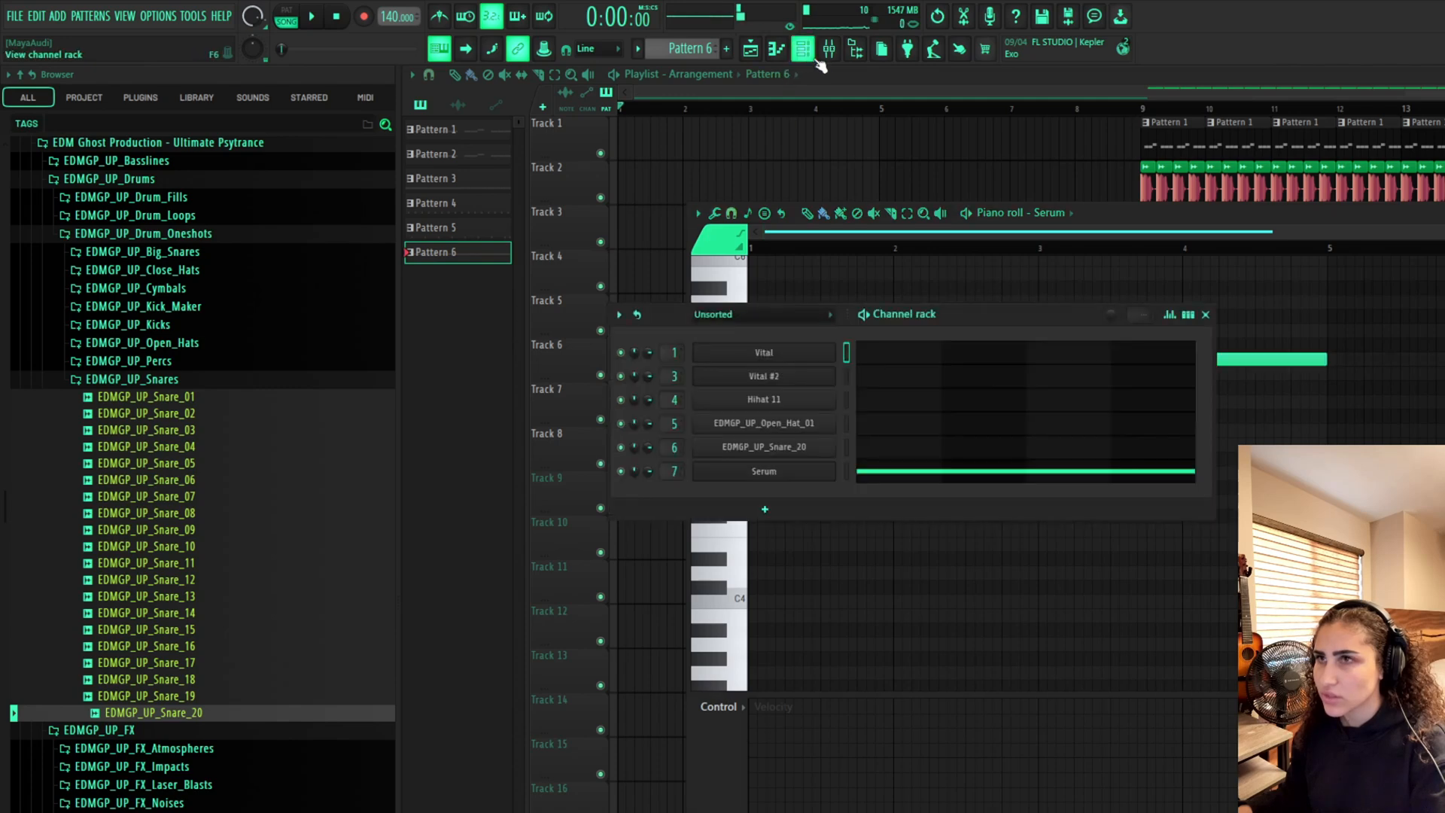
pyautogui.click(786, 471)
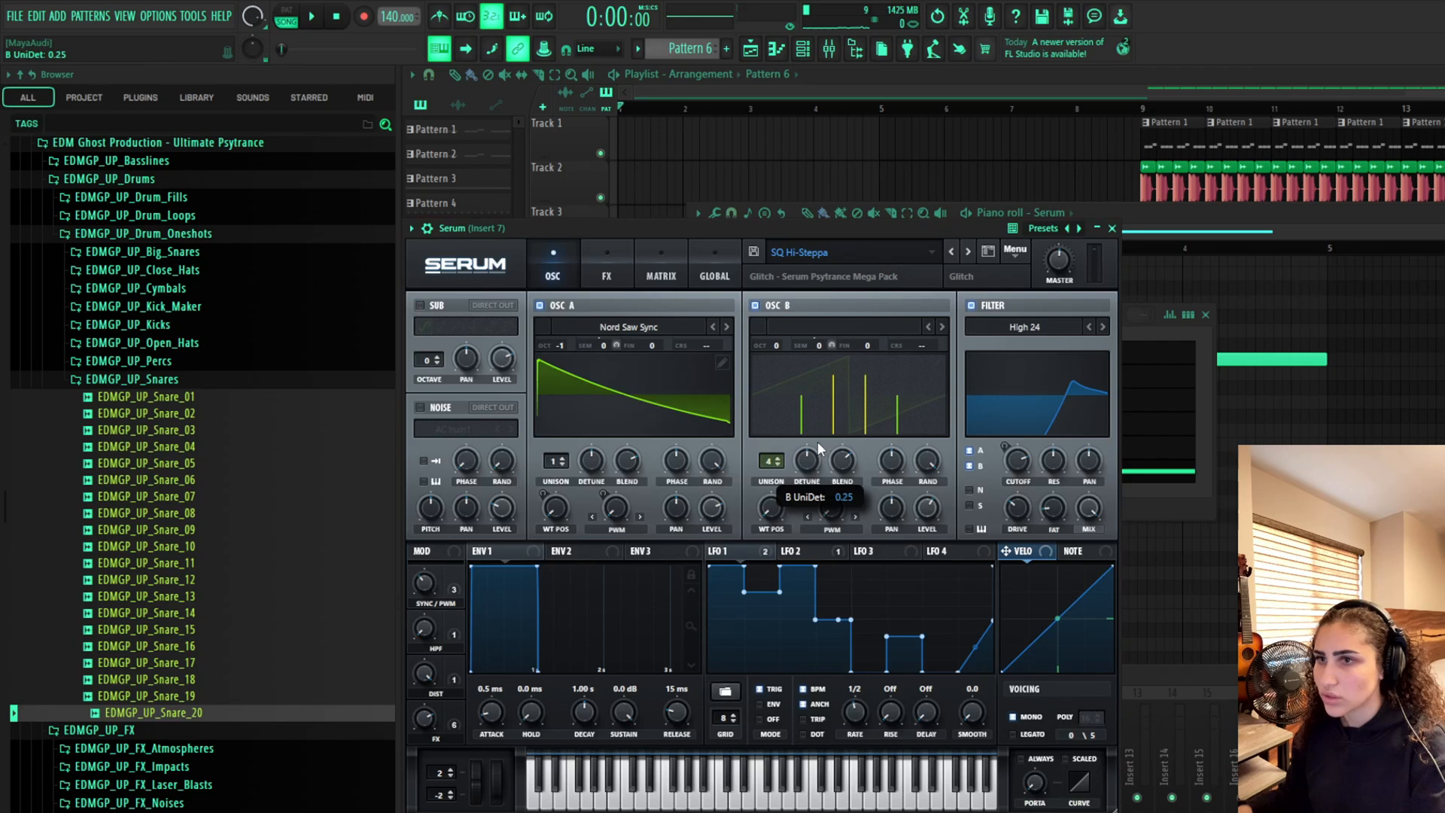
pyautogui.press('space')
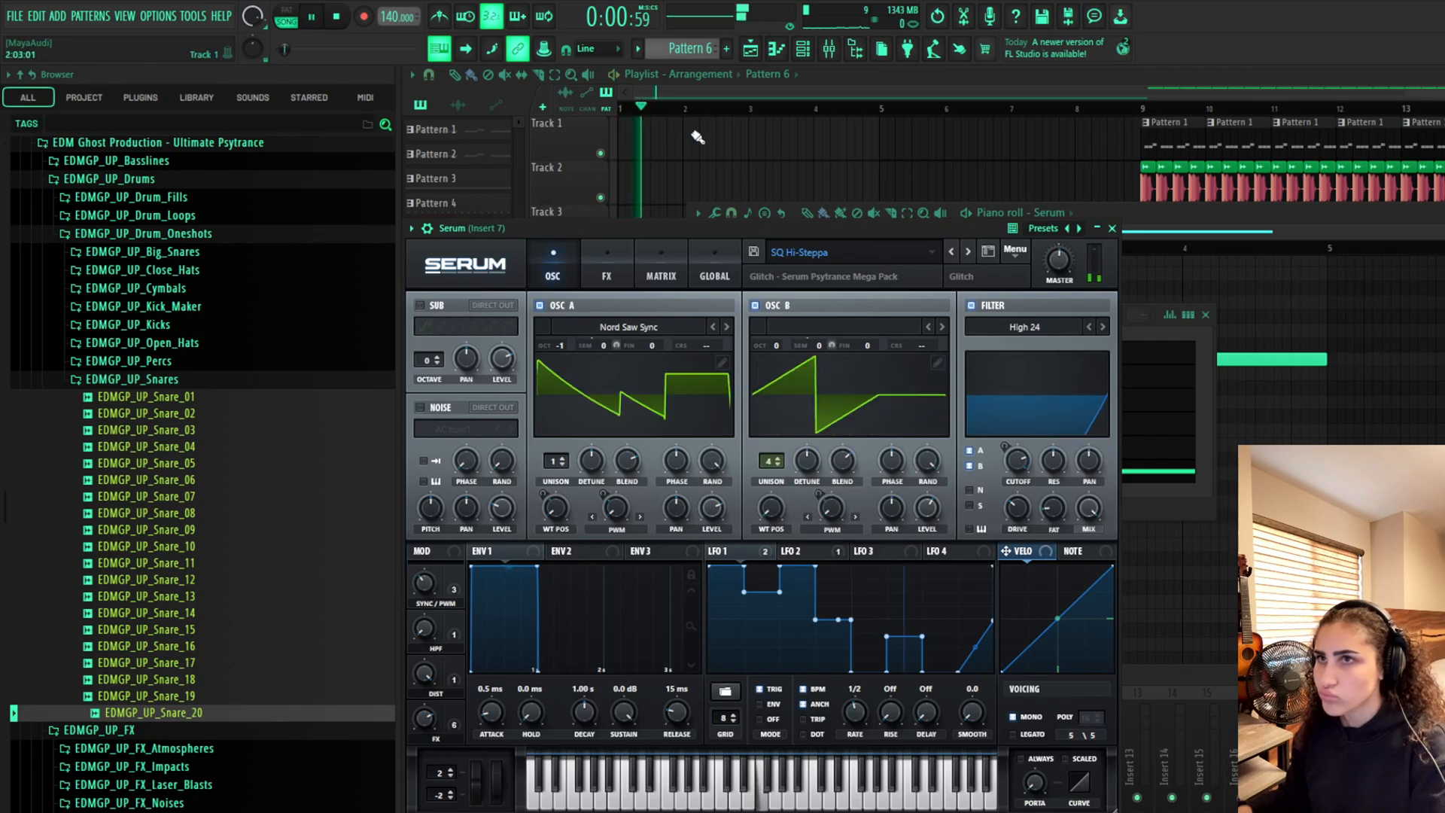
pyautogui.press('F12')
pyautogui.click(1056, 110)
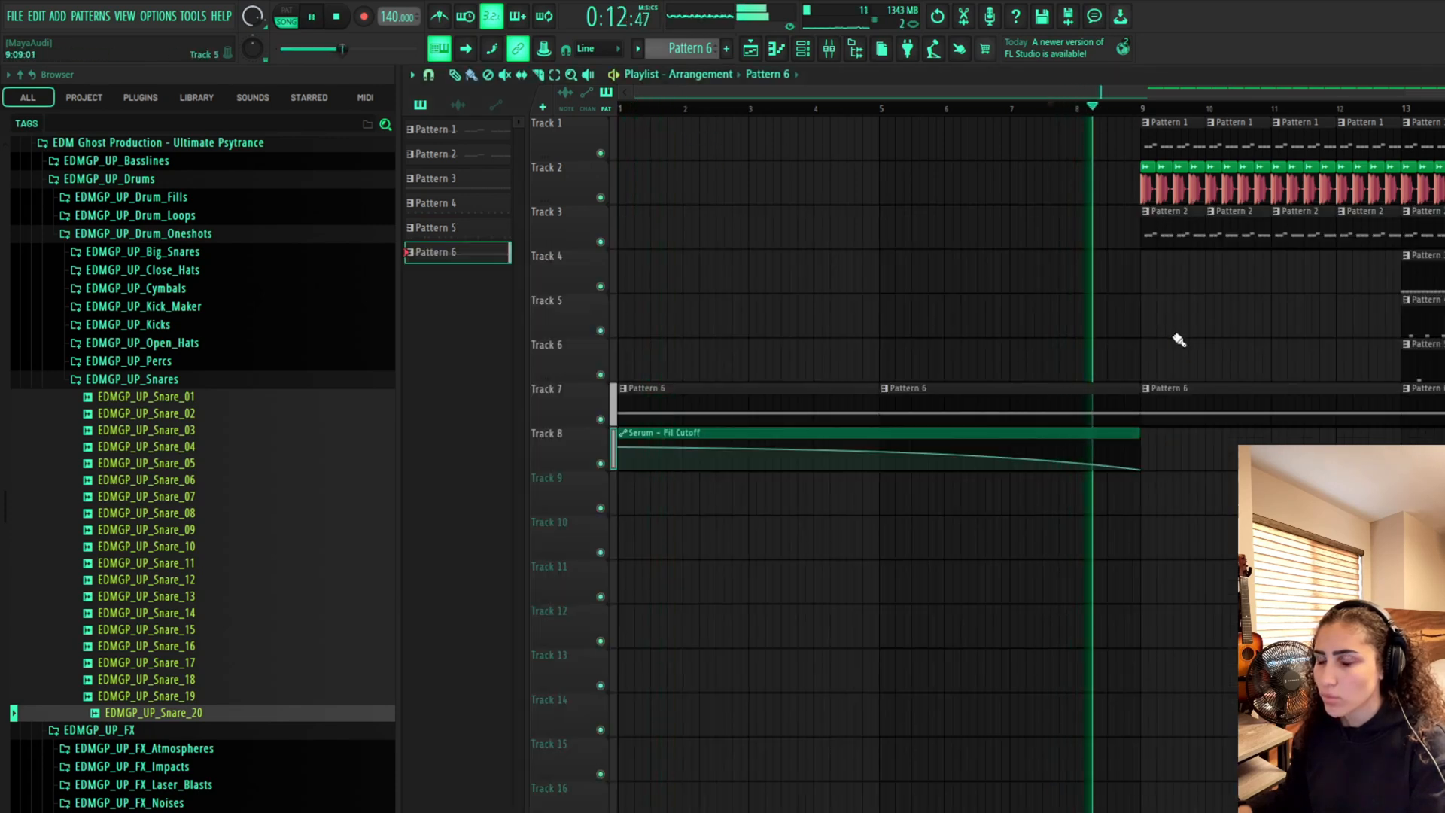
# Reopen the Serum lead and step through its presets to SQ Melodic Mayhem
pyautogui.click(829, 48)
pyautogui.click(808, 53)
pyautogui.press('space')
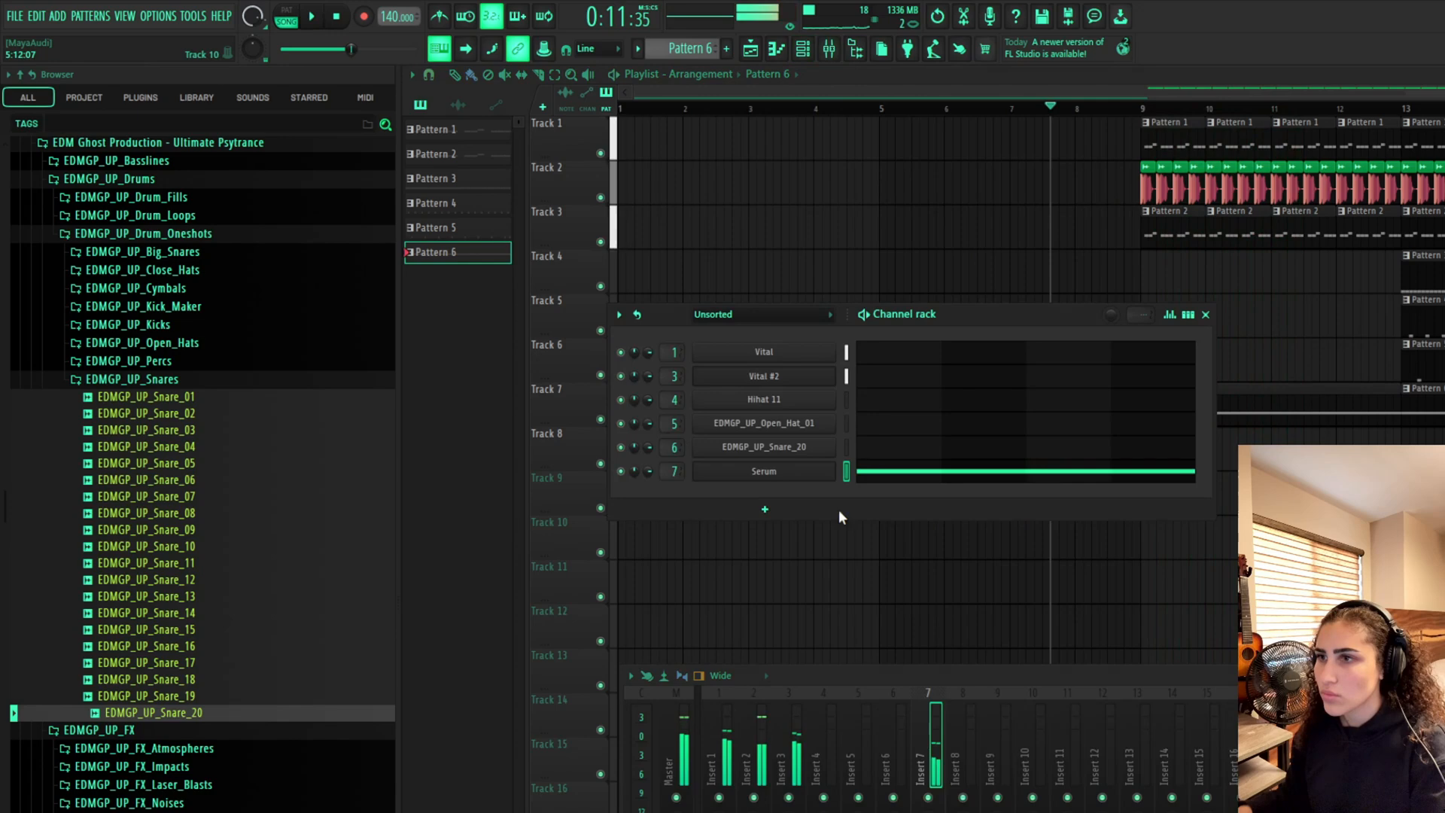
pyautogui.click(763, 471)
pyautogui.click(967, 252)
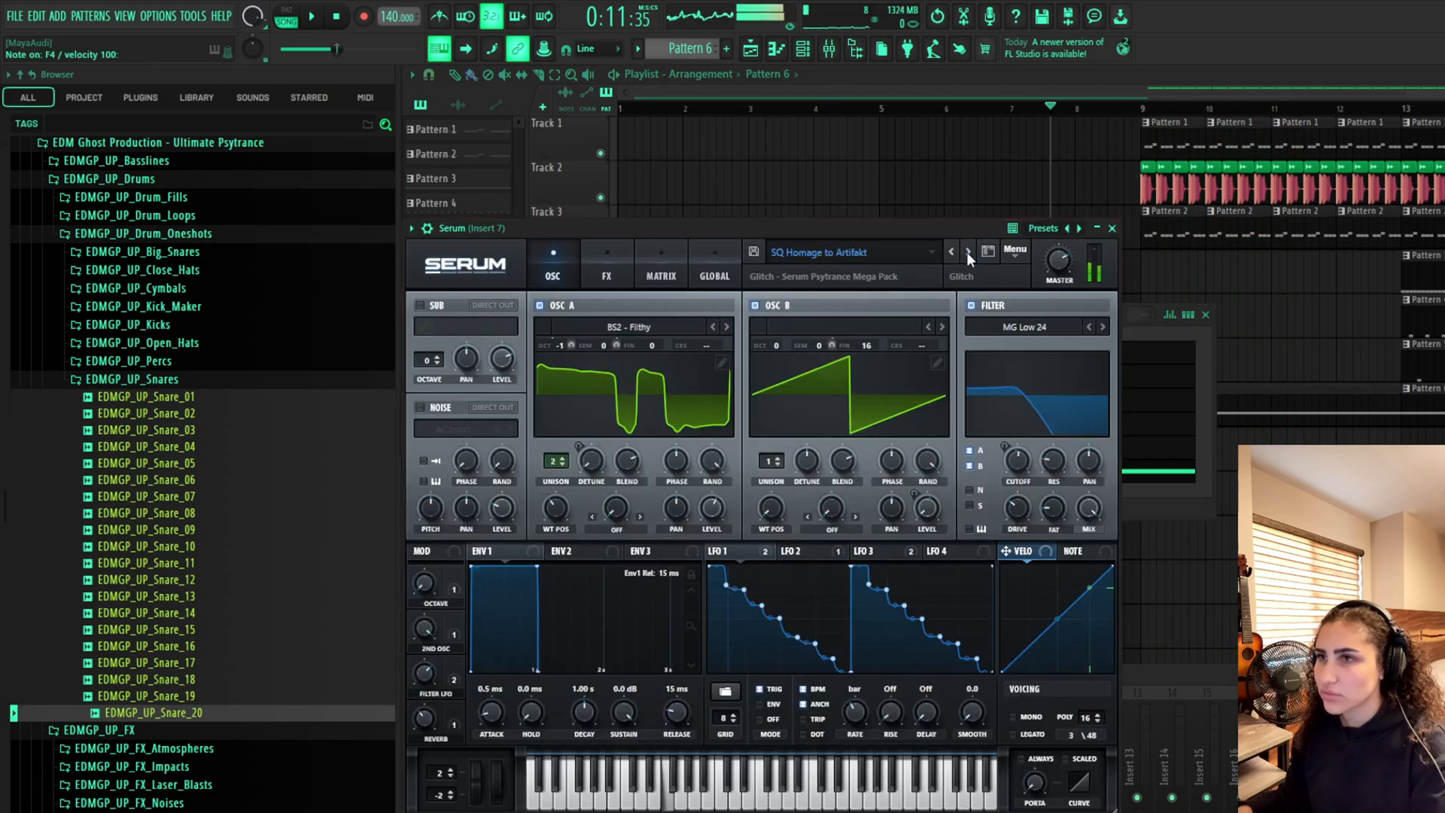
pyautogui.click(967, 253)
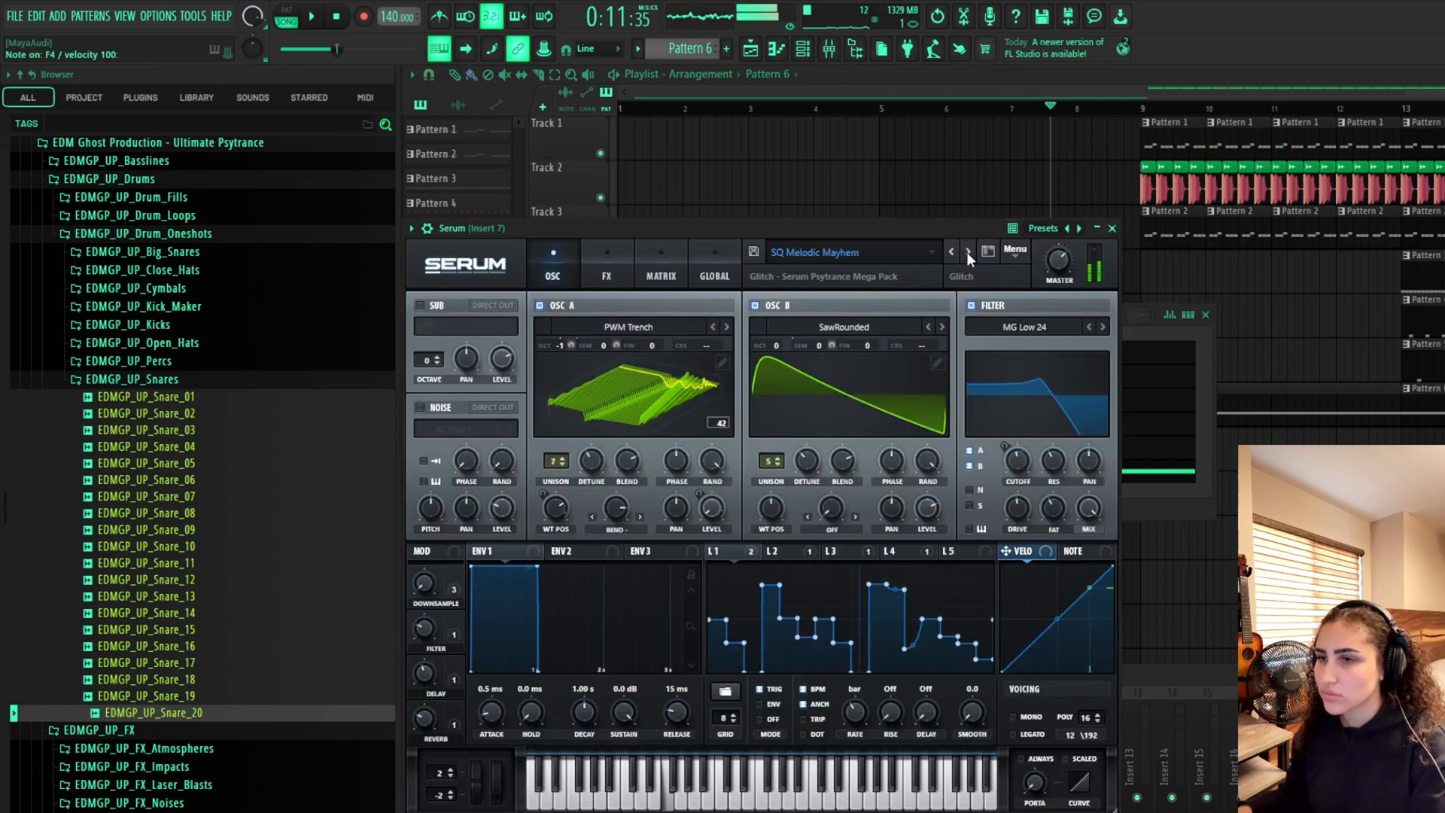
pyautogui.click(950, 201)
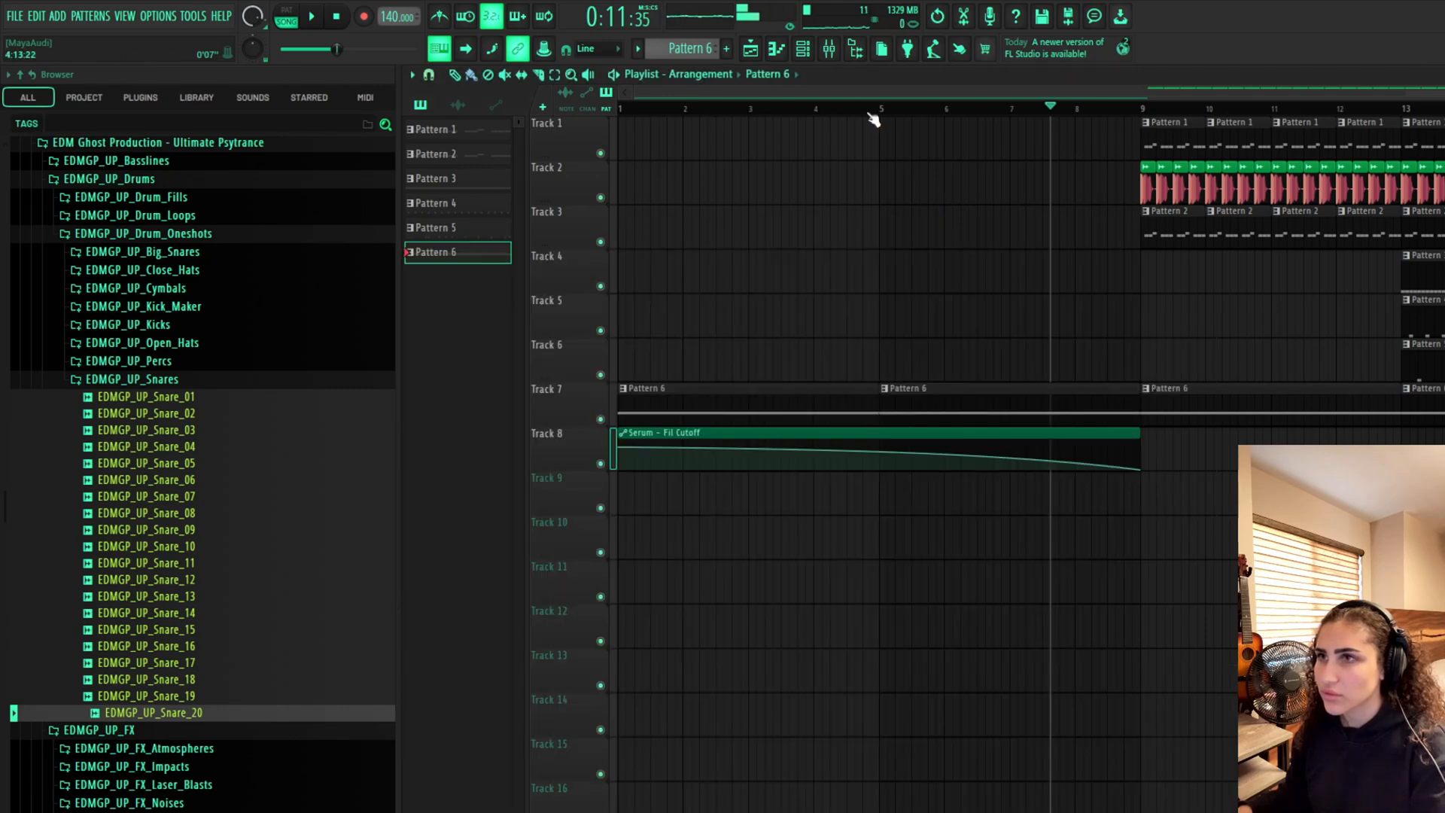
# Play the intro again to audition the lead with its new preset
pyautogui.moveTo(872, 110); pyautogui.dragTo(533, 272)
pyautogui.press('space')
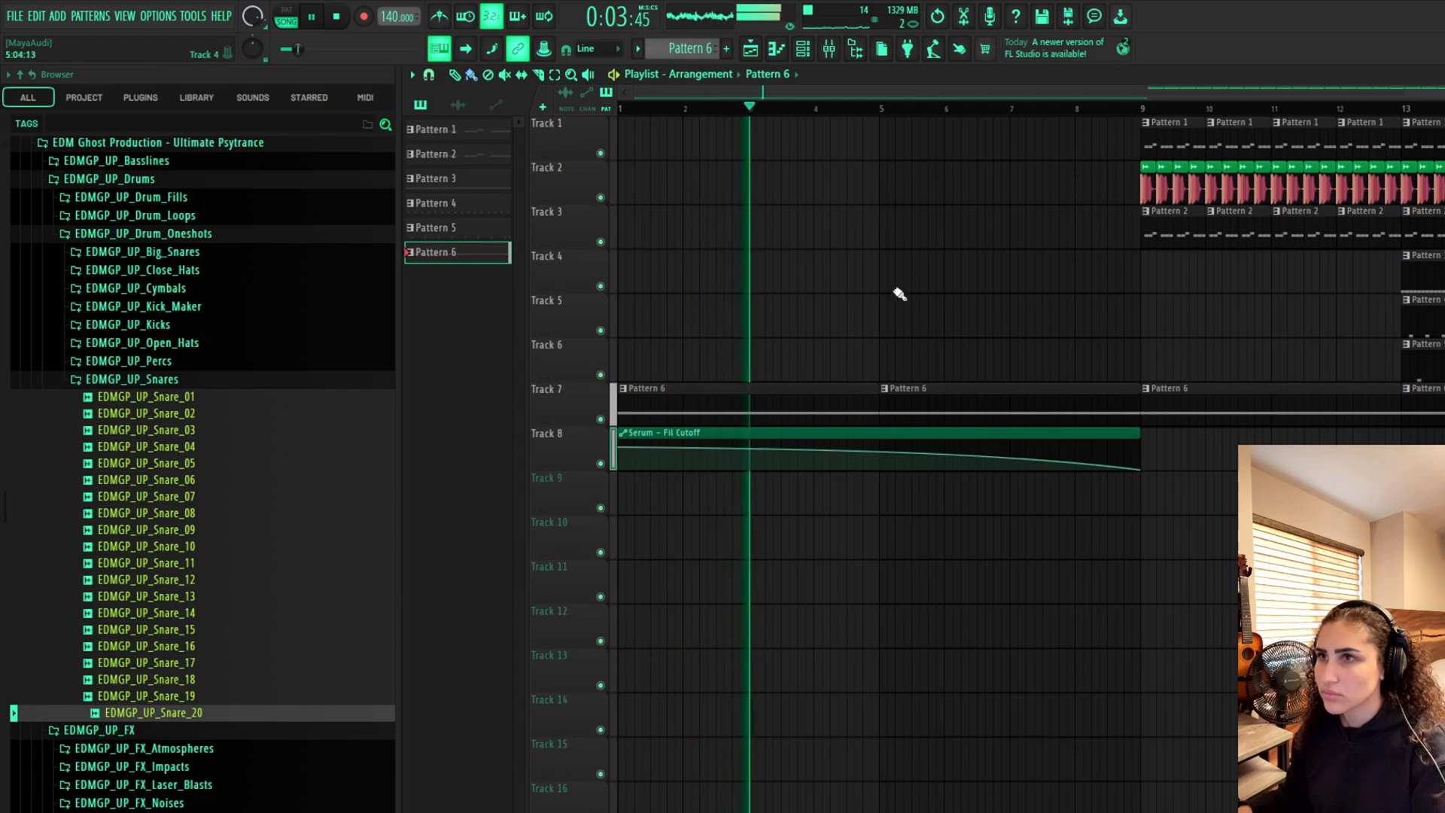
pyautogui.press('F6')
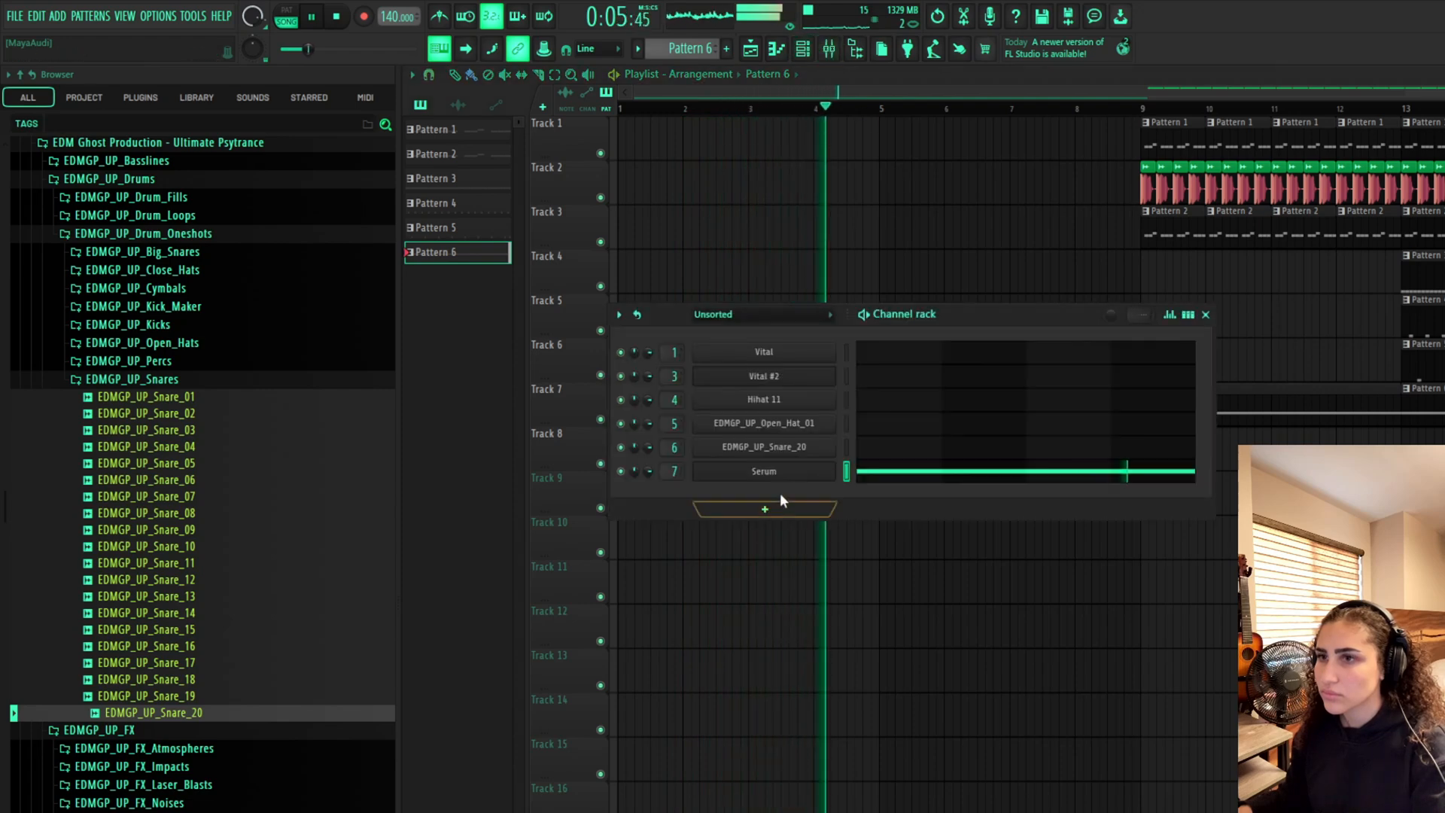
pyautogui.click(780, 472)
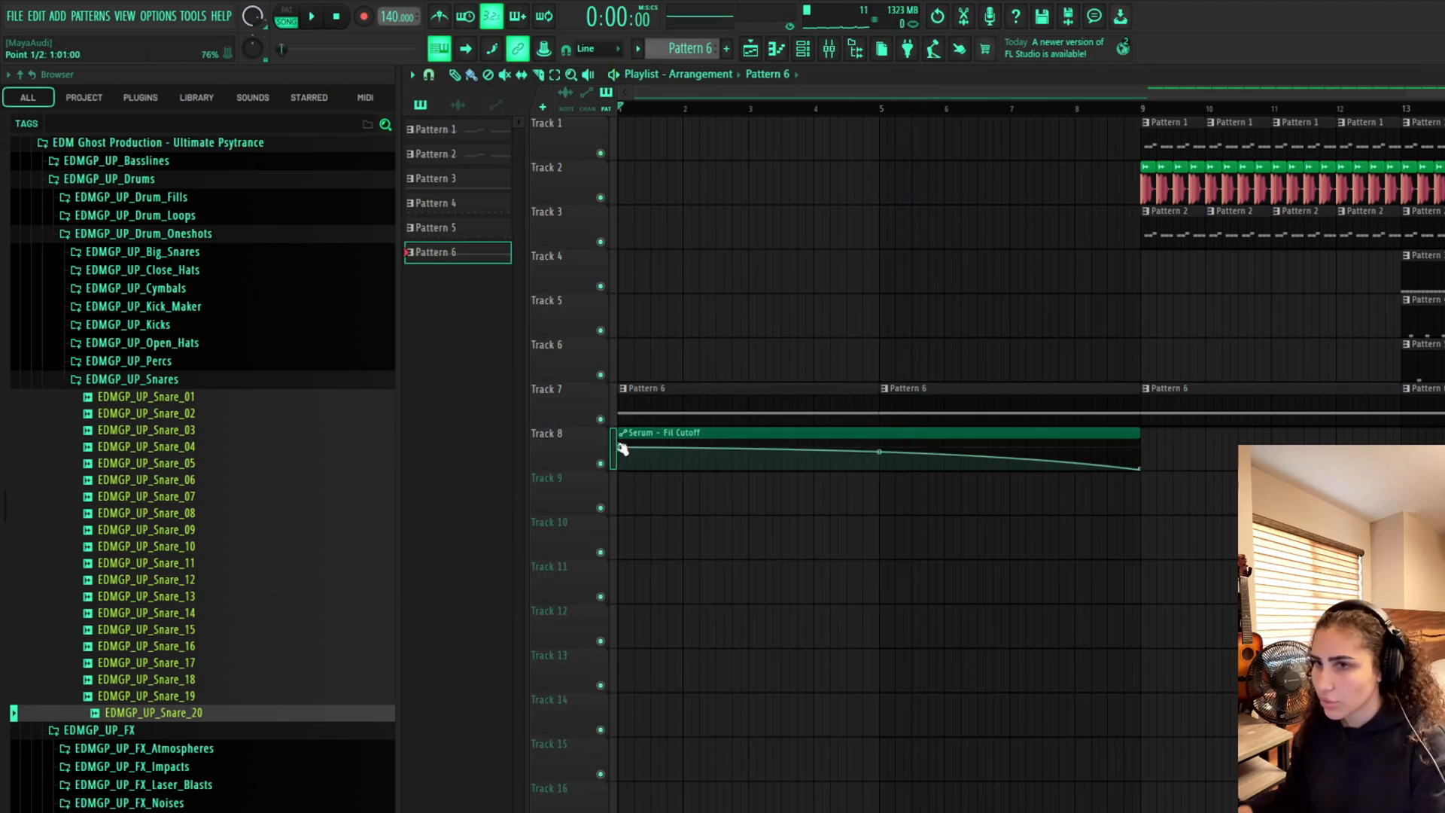
# Reverse the cutoff automation by dropping its start point to minimum and raising its end point near the top
pyautogui.moveTo(621, 447); pyautogui.dragTo(619, 473)
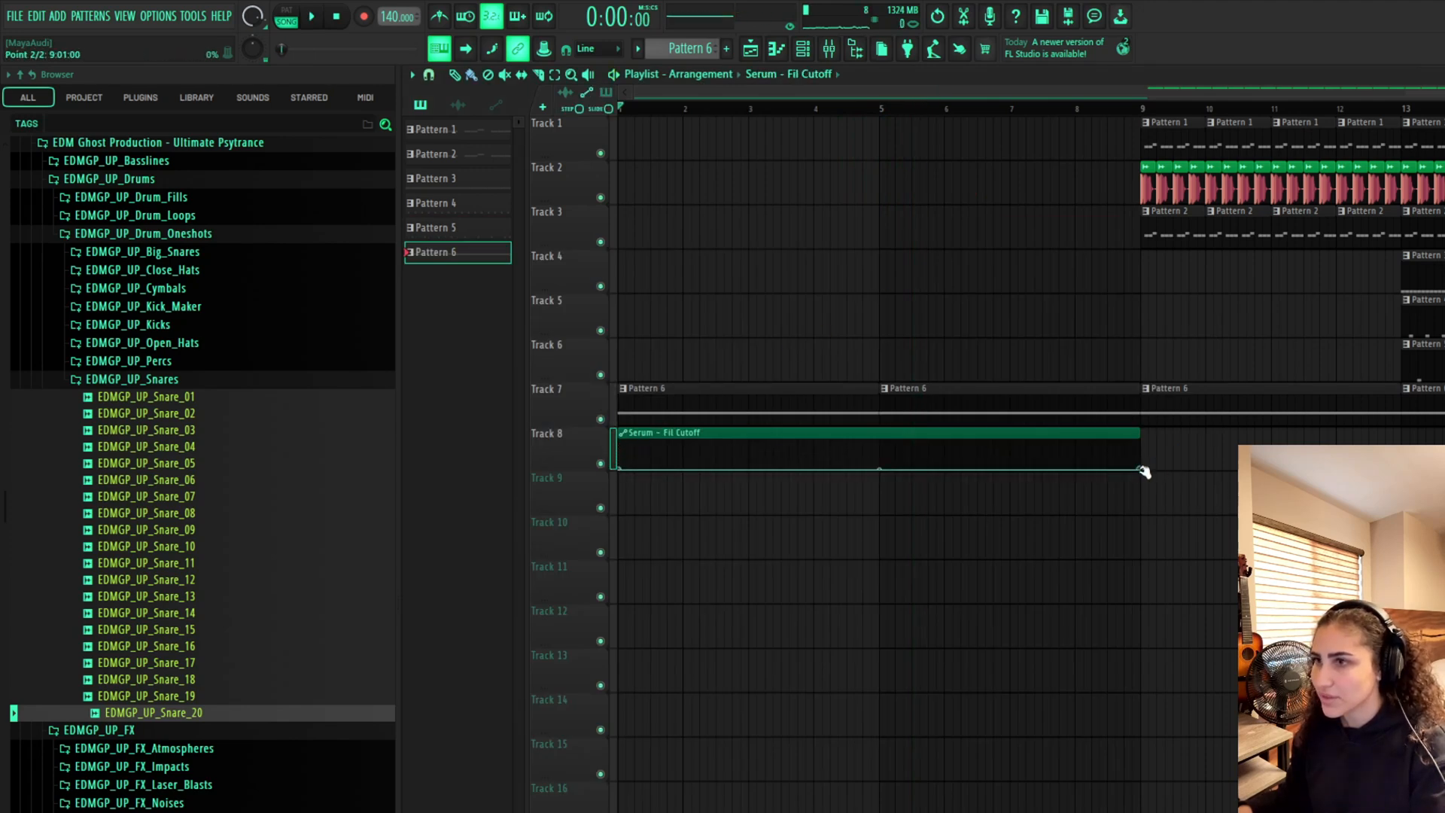
pyautogui.moveTo(1141, 470); pyautogui.dragTo(1142, 442)
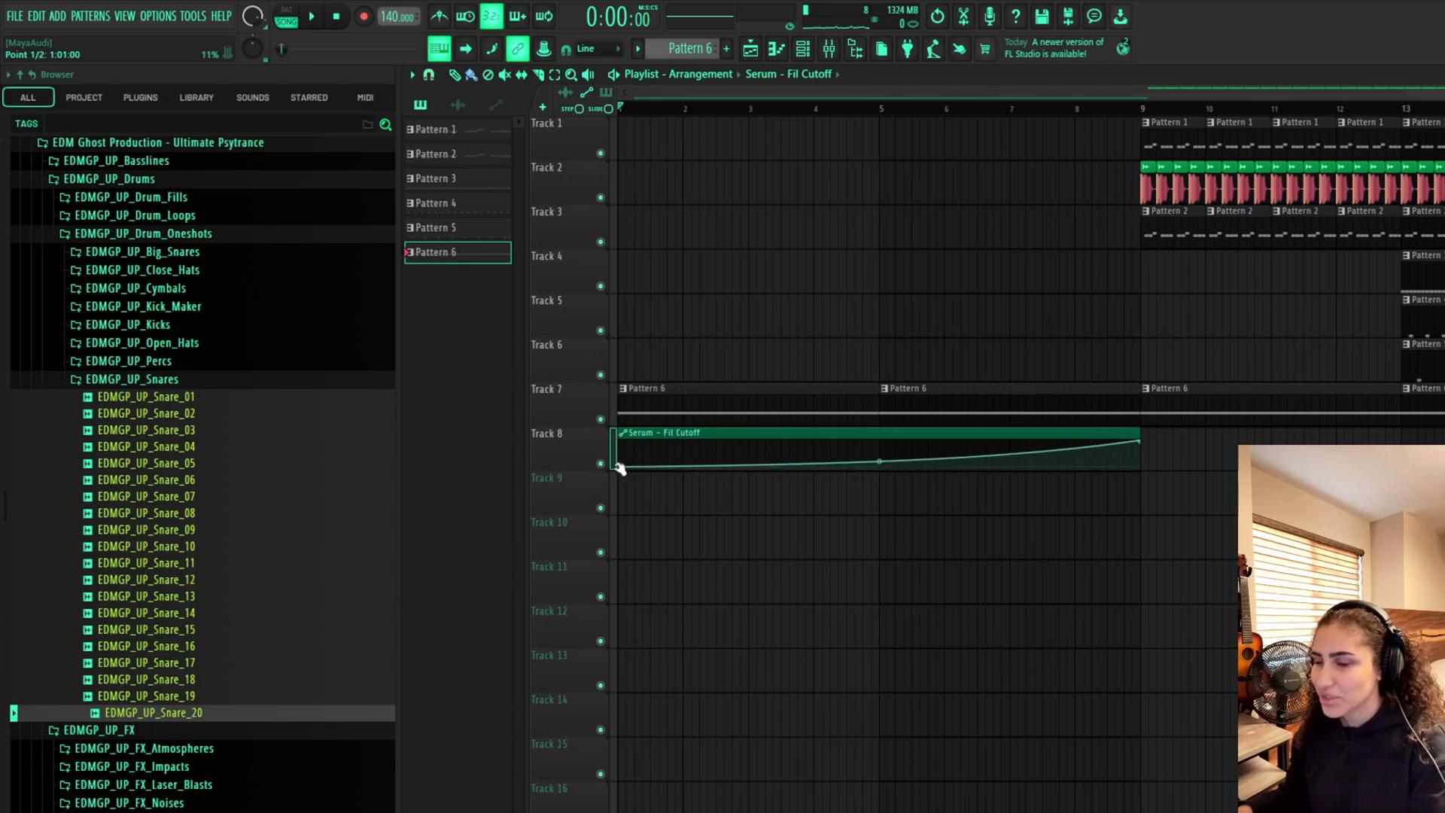
# Play the intro through to hear the rising cutoff sweep
pyautogui.press('space')
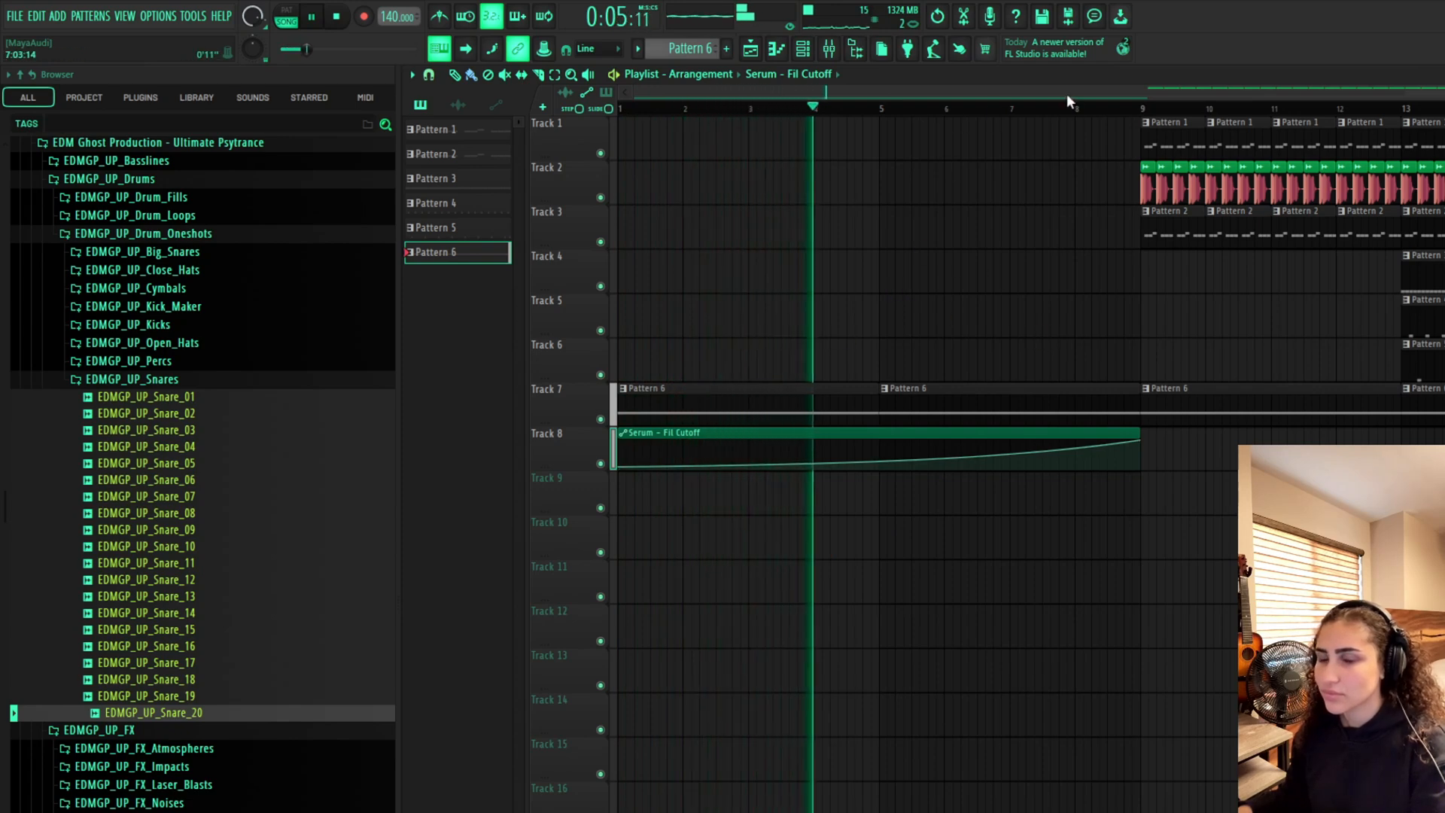
pyautogui.moveTo(1067, 93); pyautogui.dragTo(1309, 80)
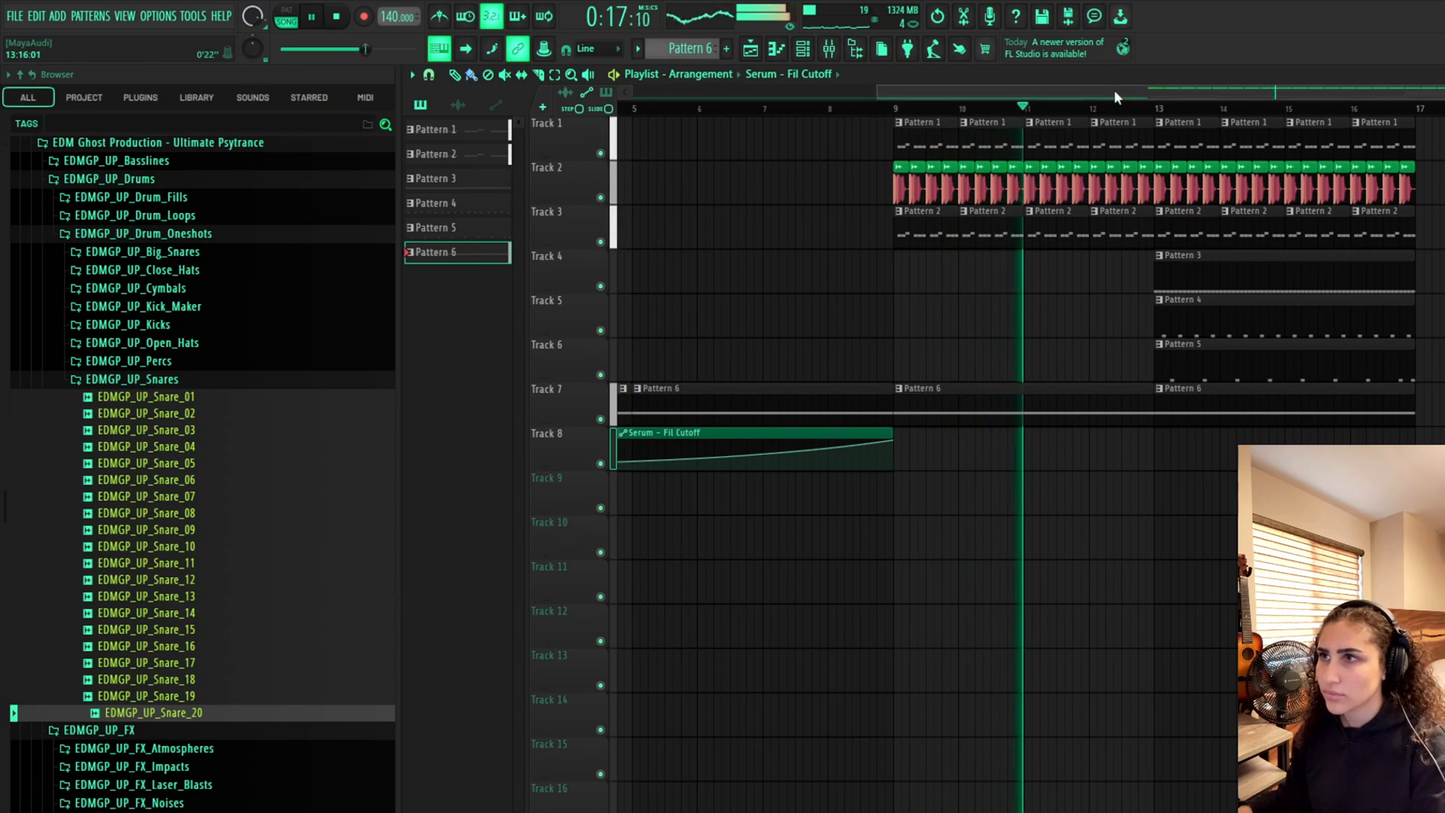
pyautogui.moveTo(1114, 89); pyautogui.dragTo(716, 161)
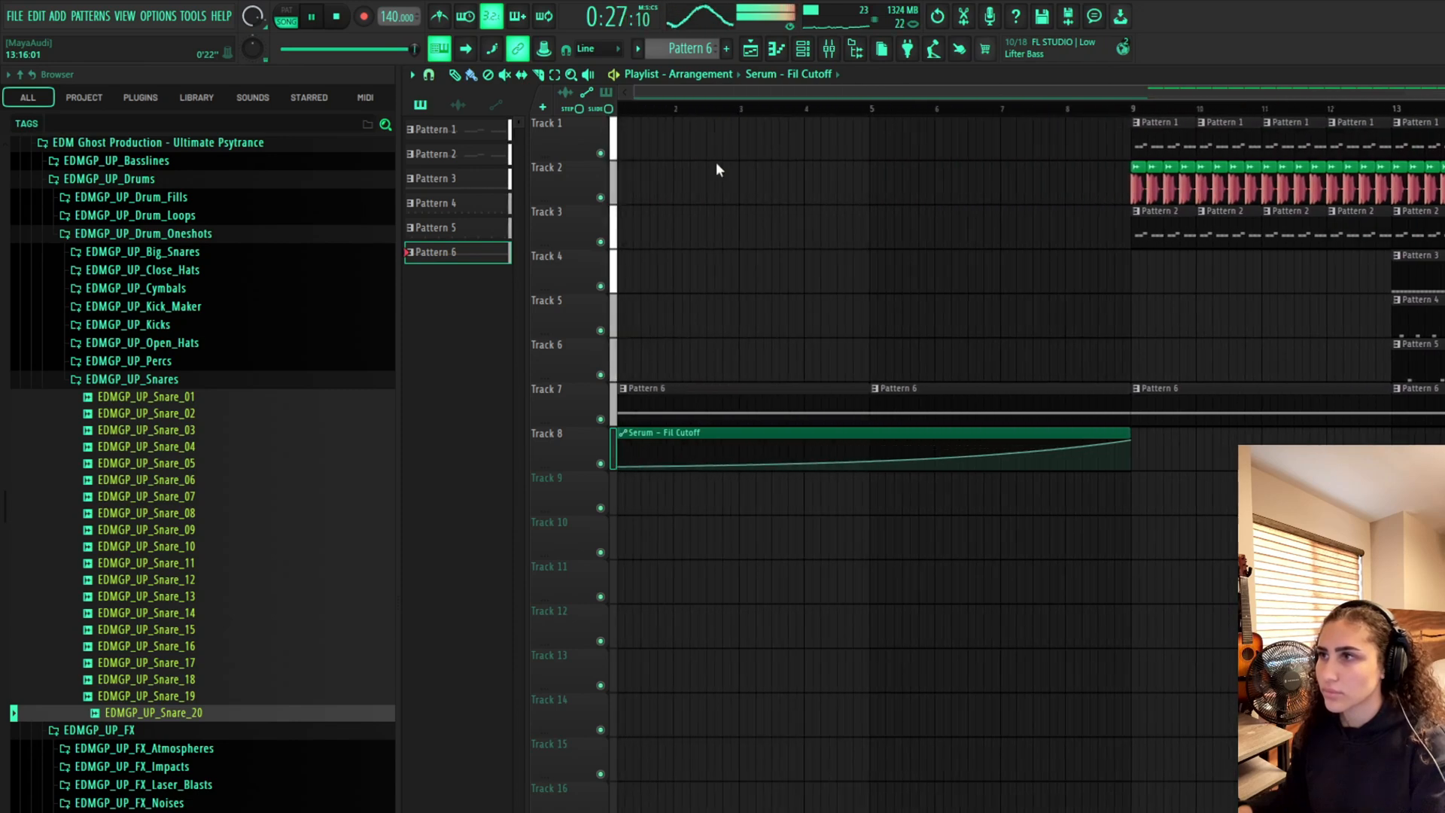
pyautogui.press('space')
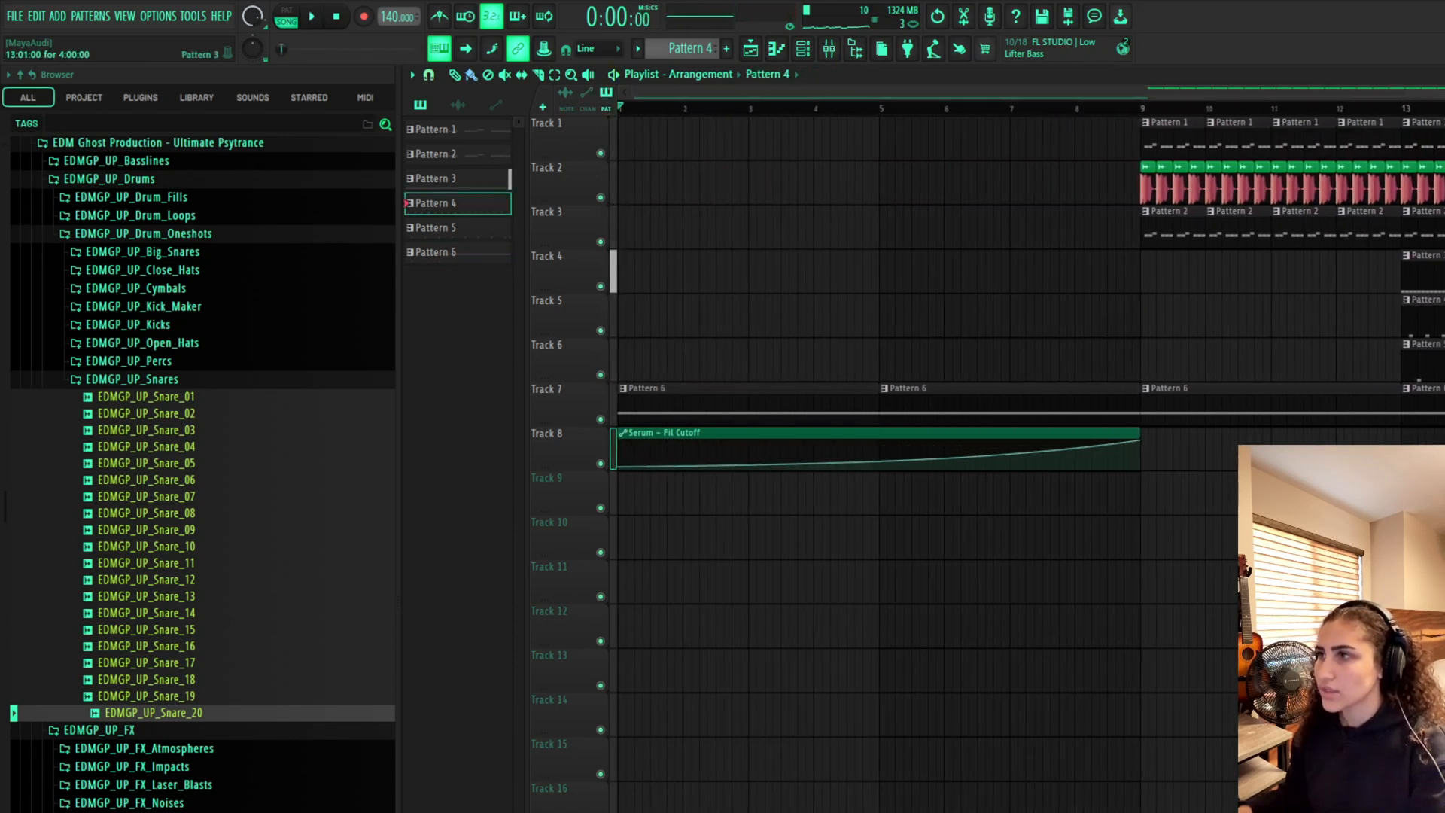
# Rename Patterns 1 to 4 as mid bass, sub bass, hh and open hat
pyautogui.click(1444, 272)
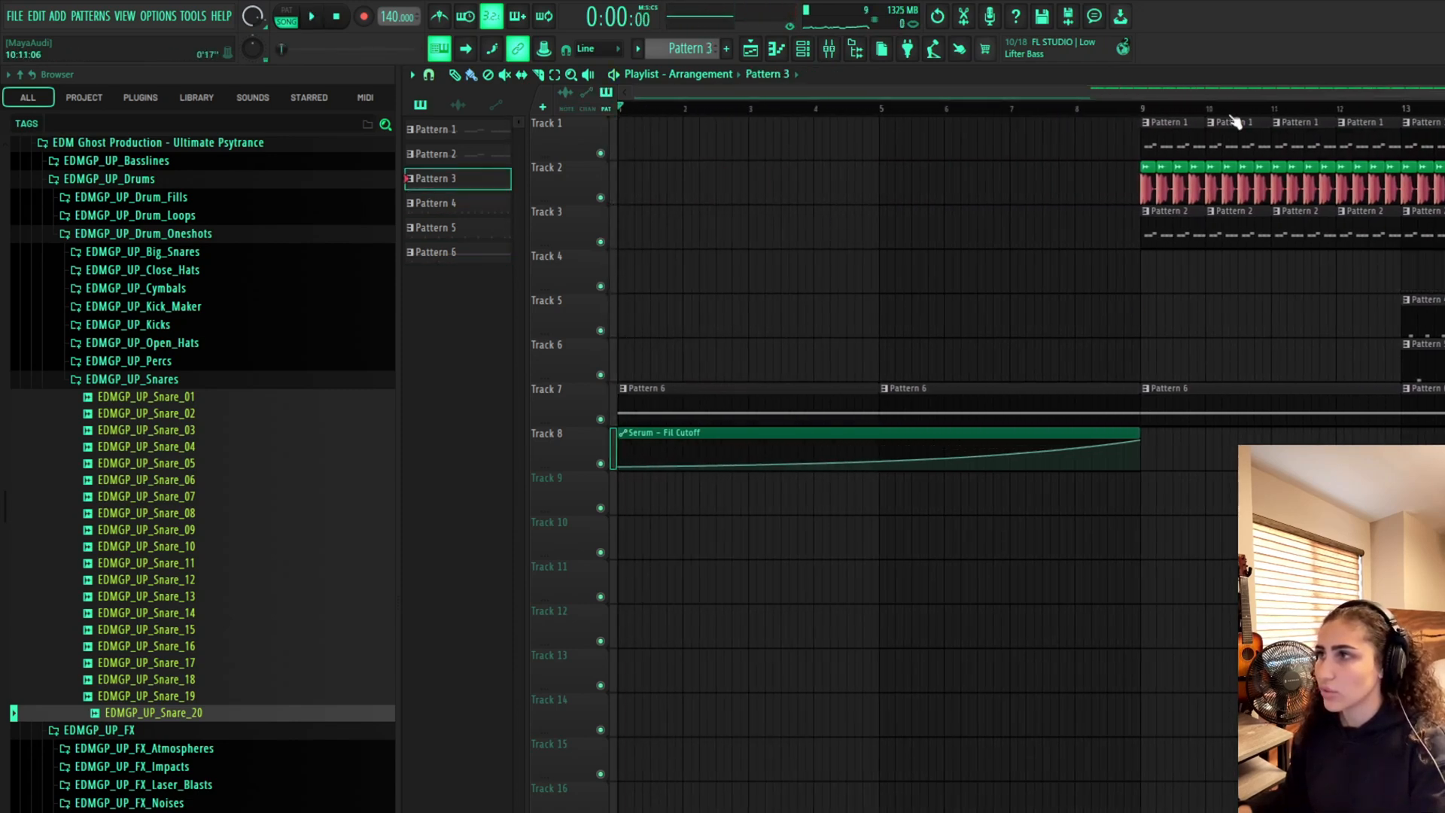
pyautogui.moveTo(1094, 95); pyautogui.dragTo(1444, 99)
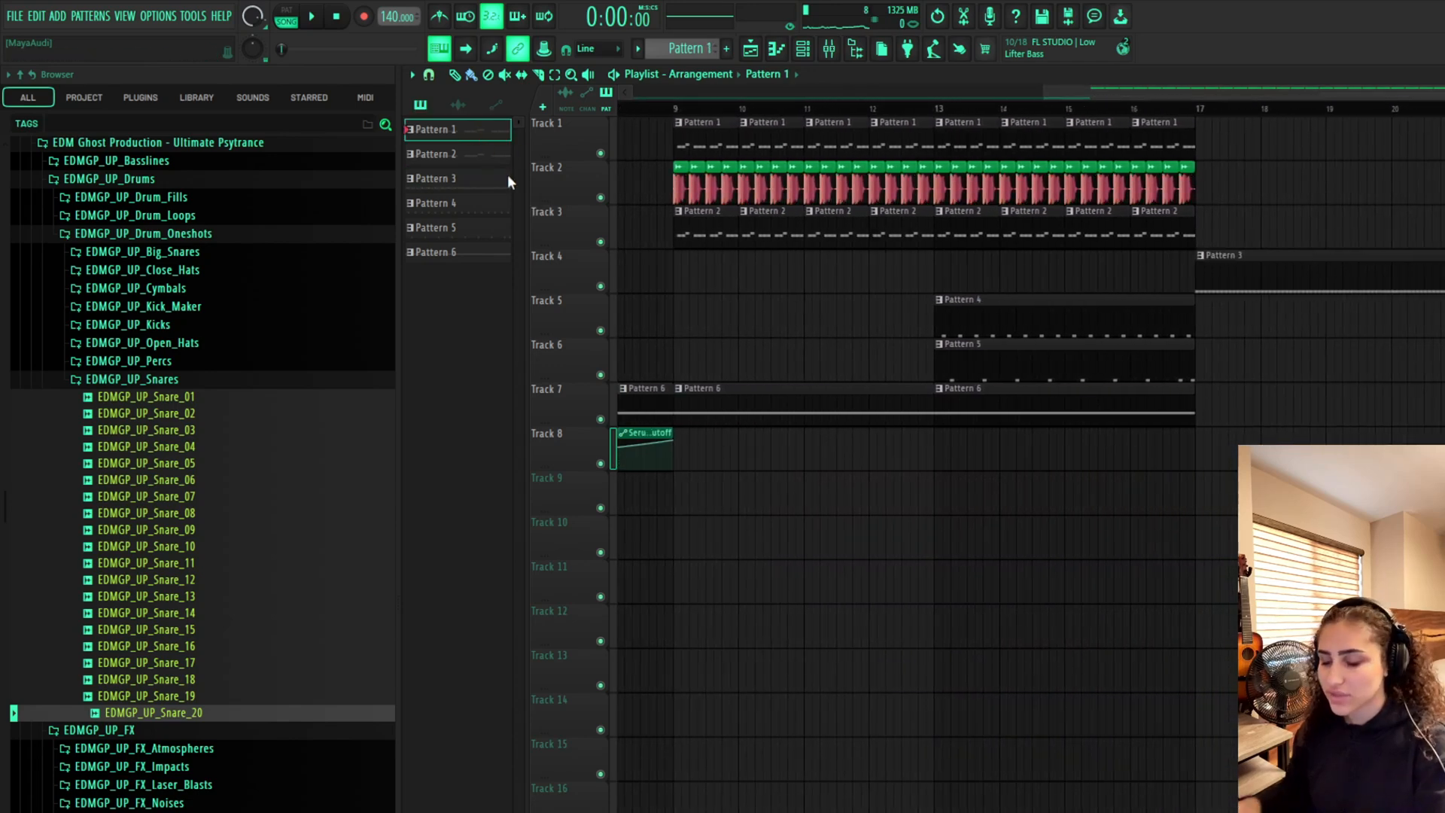
pyautogui.press('Return')
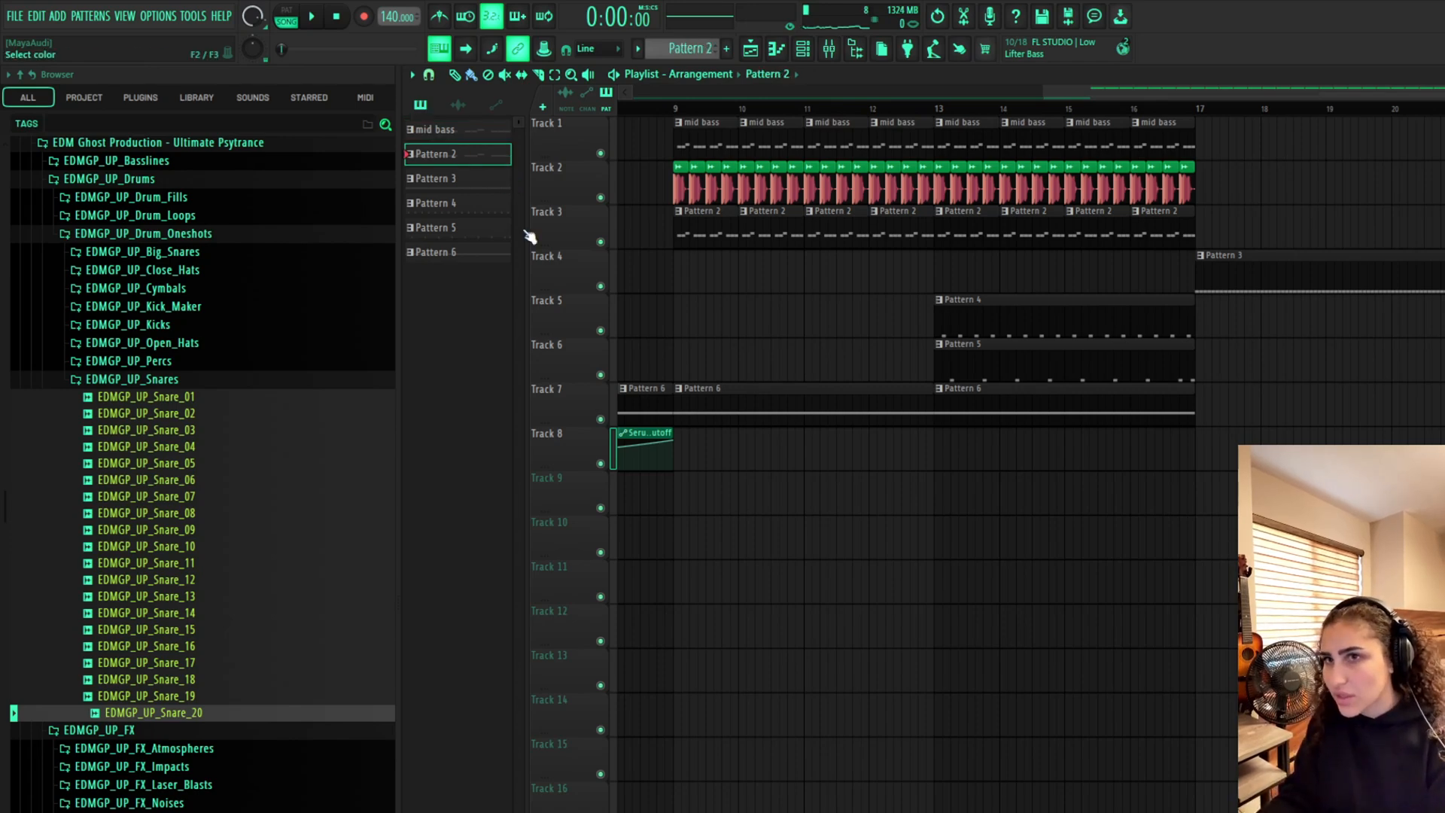
pyautogui.press('Return')
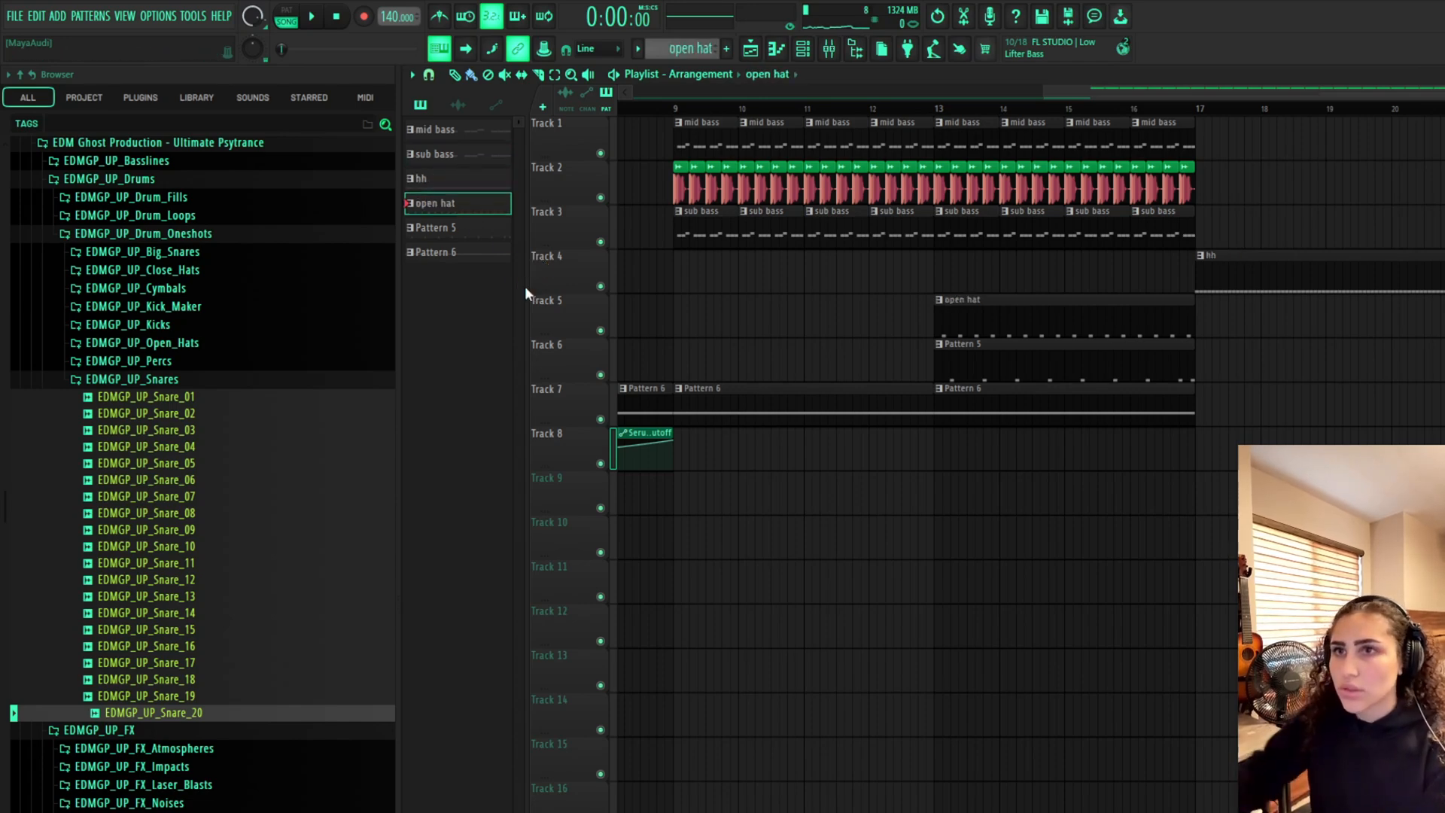
# Rename Pattern 5 as snare and Pattern 6 as arpseeq
pyautogui.click(491, 225)
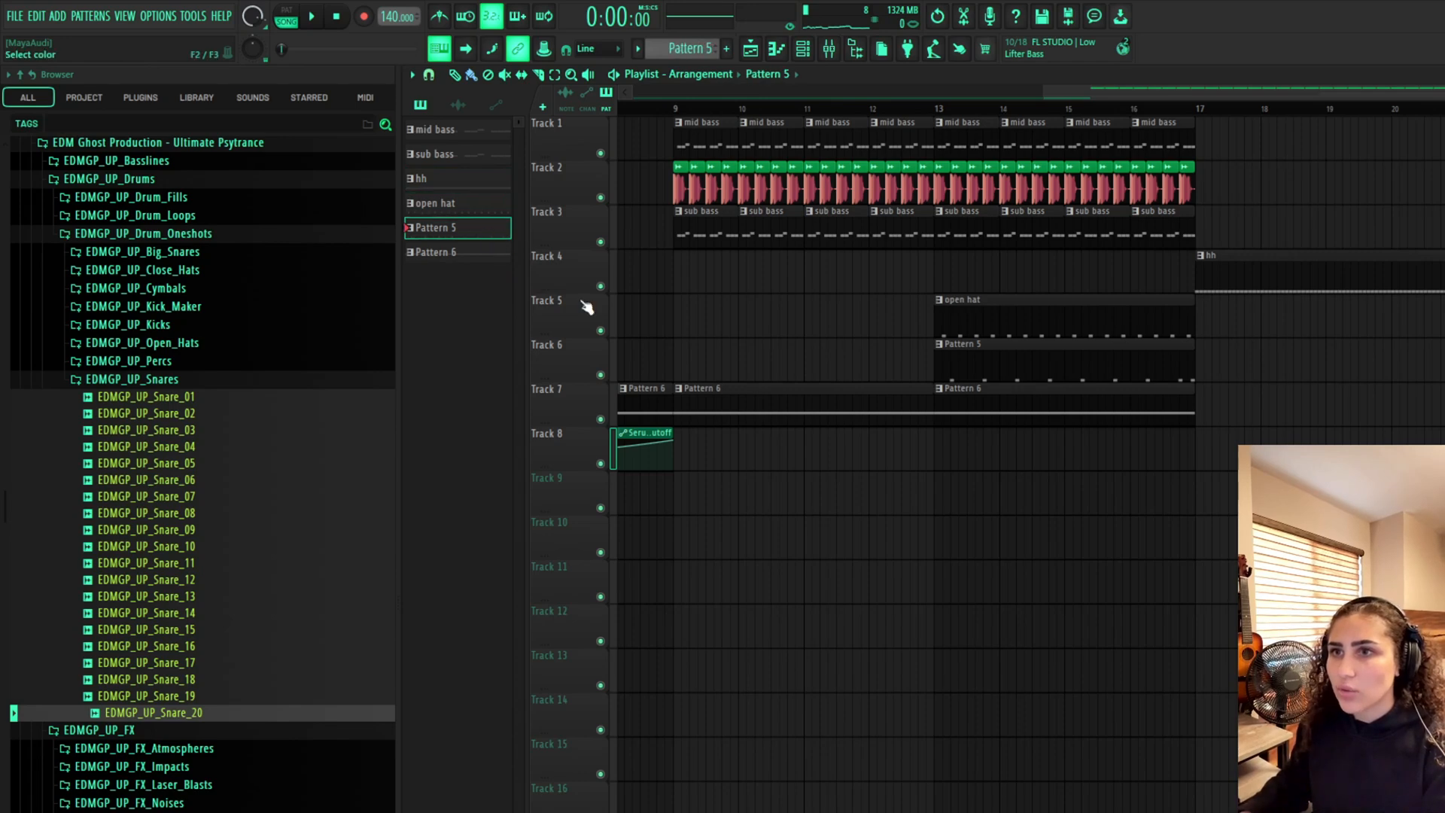
pyautogui.write('snare')
pyautogui.press('Return')
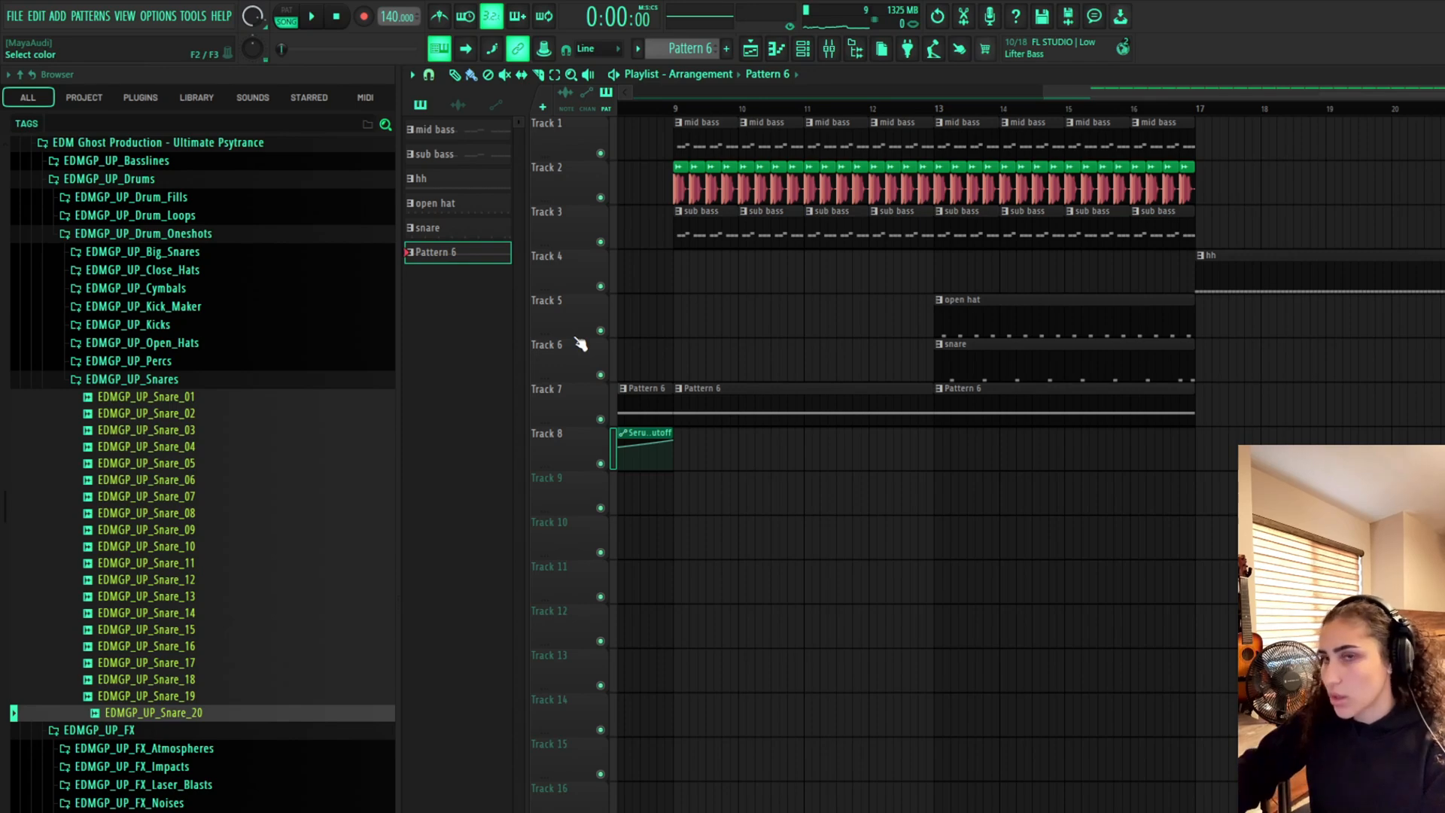
pyautogui.press('Return')
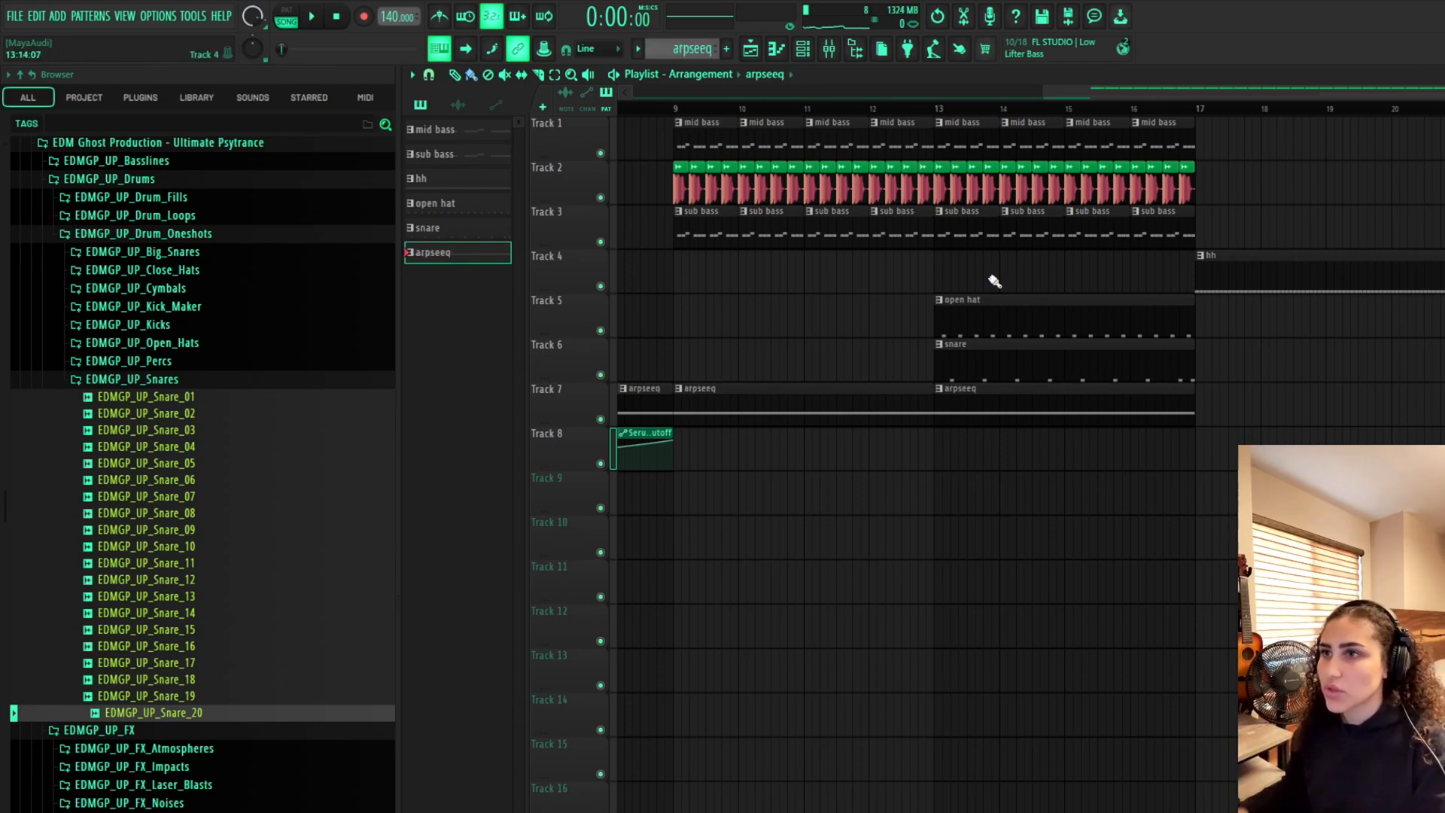
# Move the open hat and snare clips so they start at bar 17
pyautogui.moveTo(999, 308); pyautogui.dragTo(1254, 301)
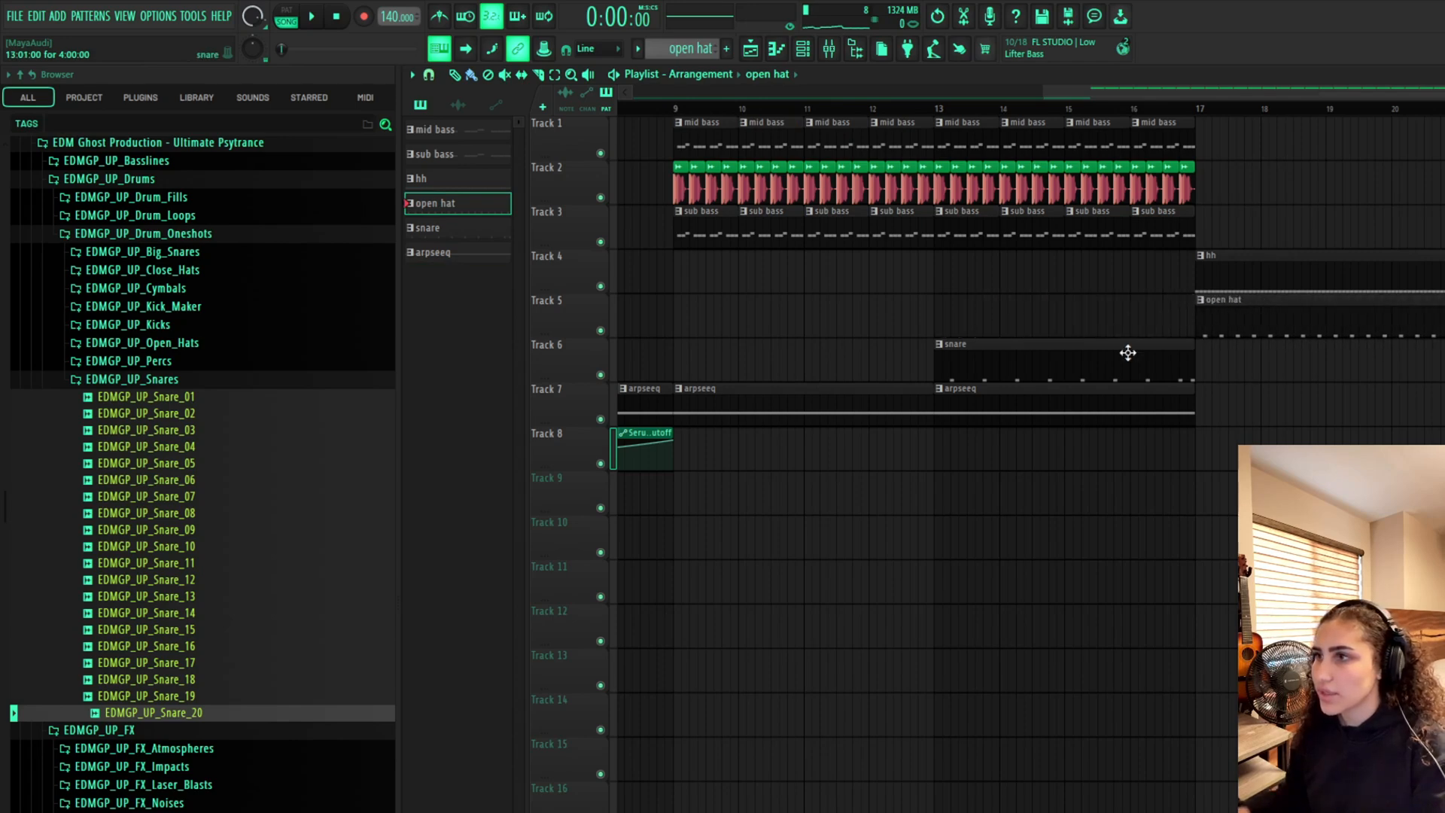
pyautogui.moveTo(1128, 353); pyautogui.dragTo(1359, 364)
pyautogui.hscroll(-2, 1111, 87)
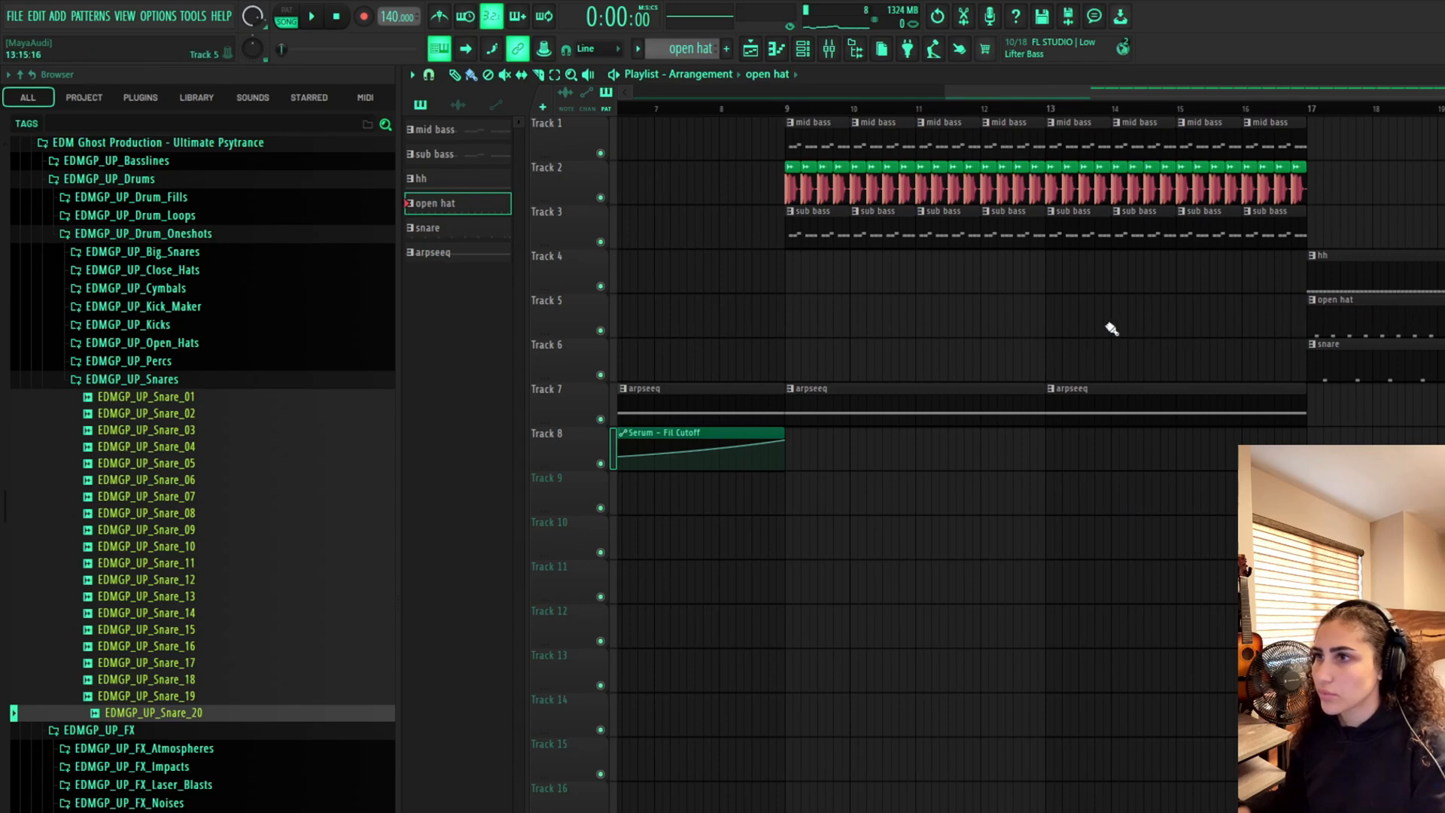
# Paint sub bass clips continuing from bar 17 onward
pyautogui.click(1235, 213)
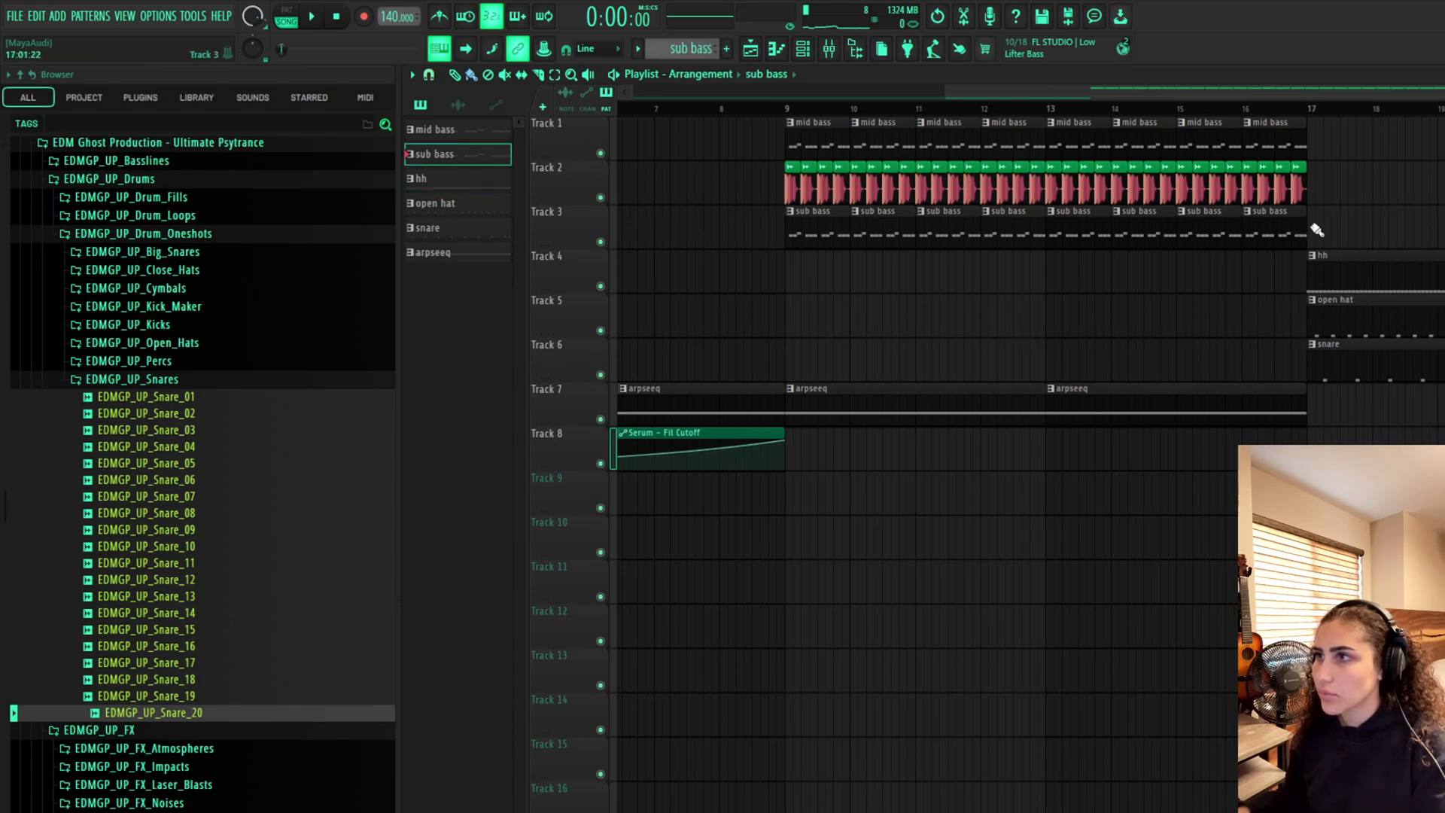
pyautogui.moveTo(1316, 230); pyautogui.dragTo(1444, 230)
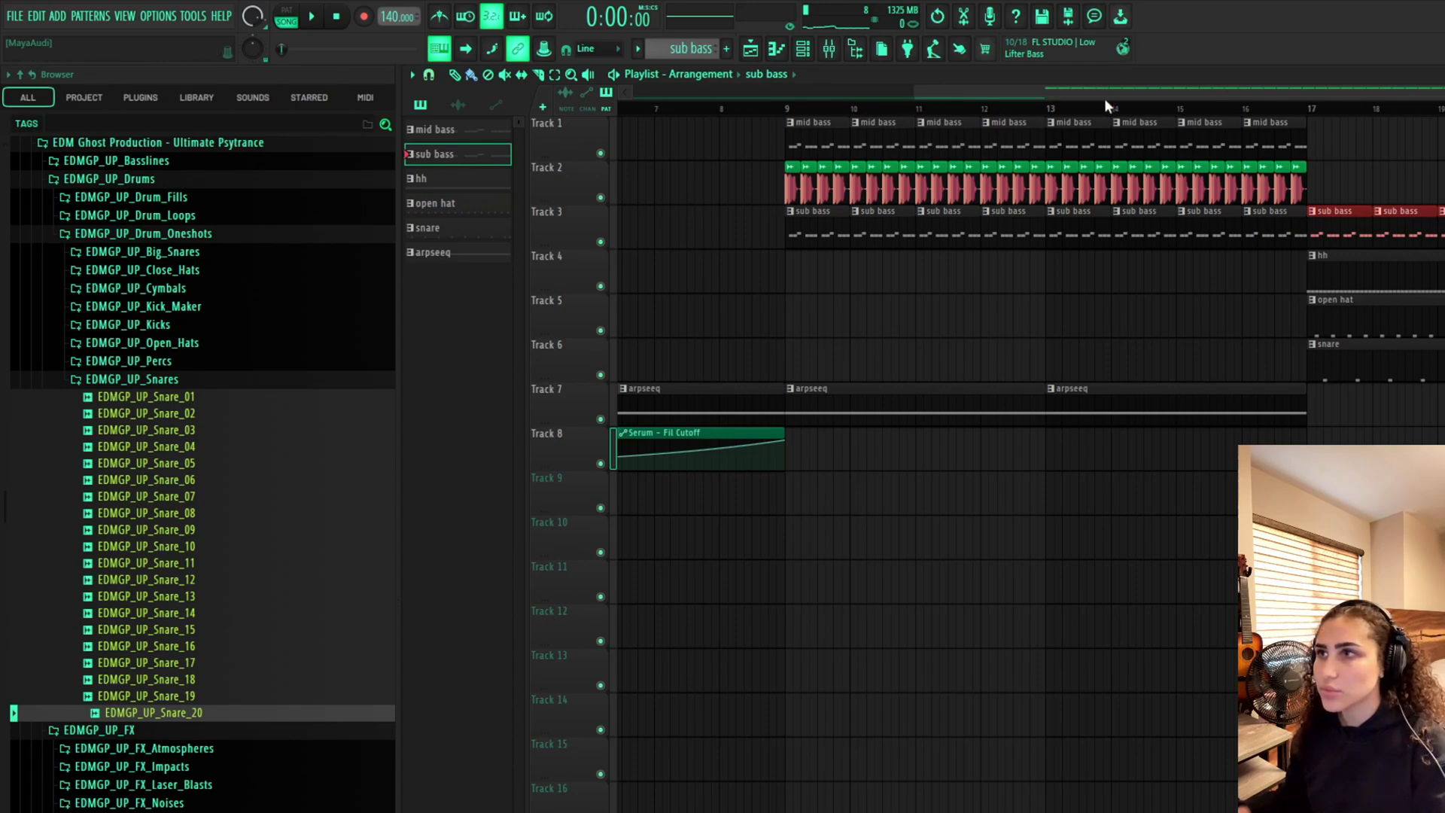
pyautogui.moveTo(1104, 98); pyautogui.dragTo(1385, 93)
# Paint mid bass and kick clips continuing from bar 17 onward
pyautogui.click(908, 147)
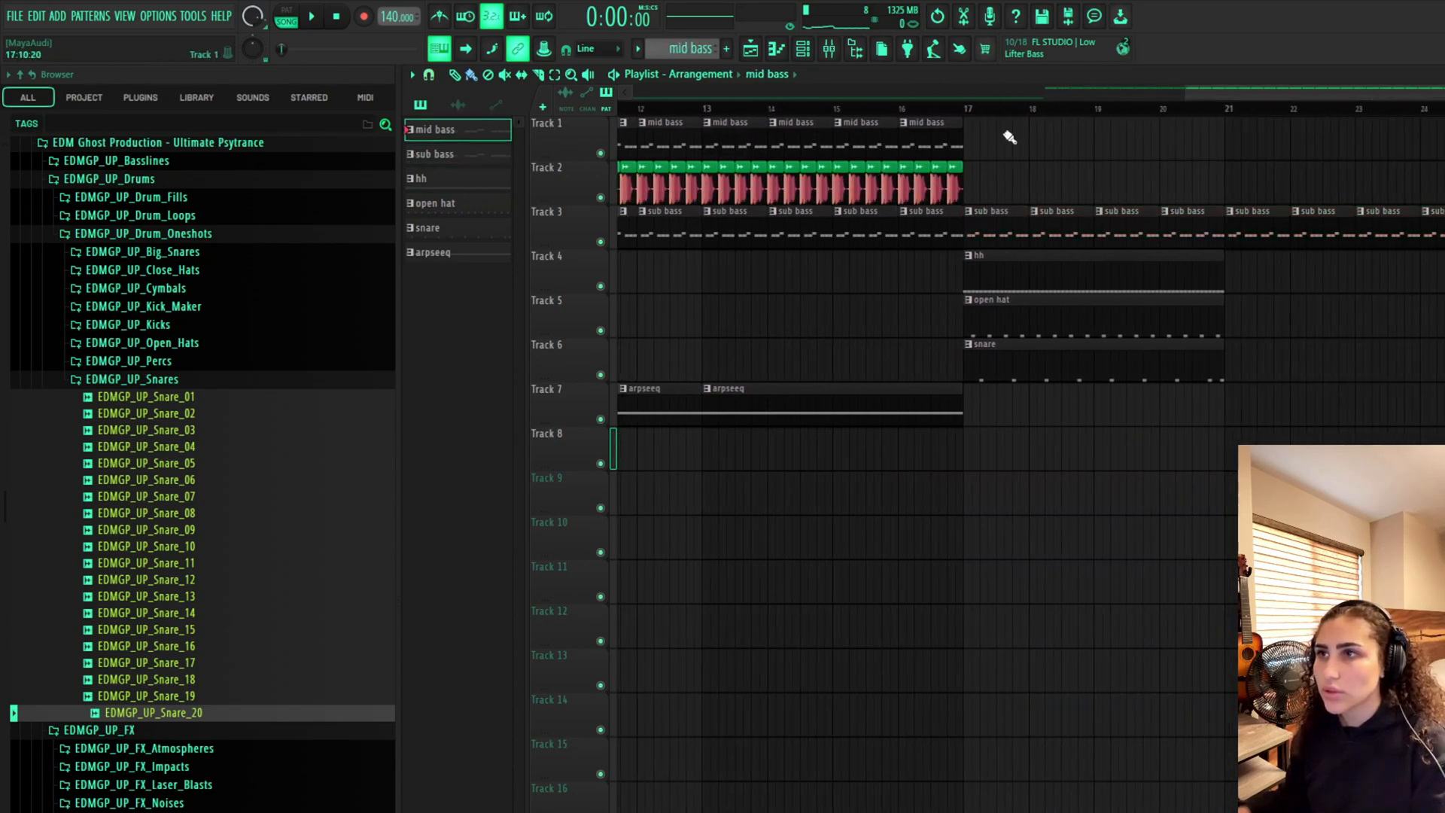
pyautogui.moveTo(972, 137); pyautogui.dragTo(1439, 139)
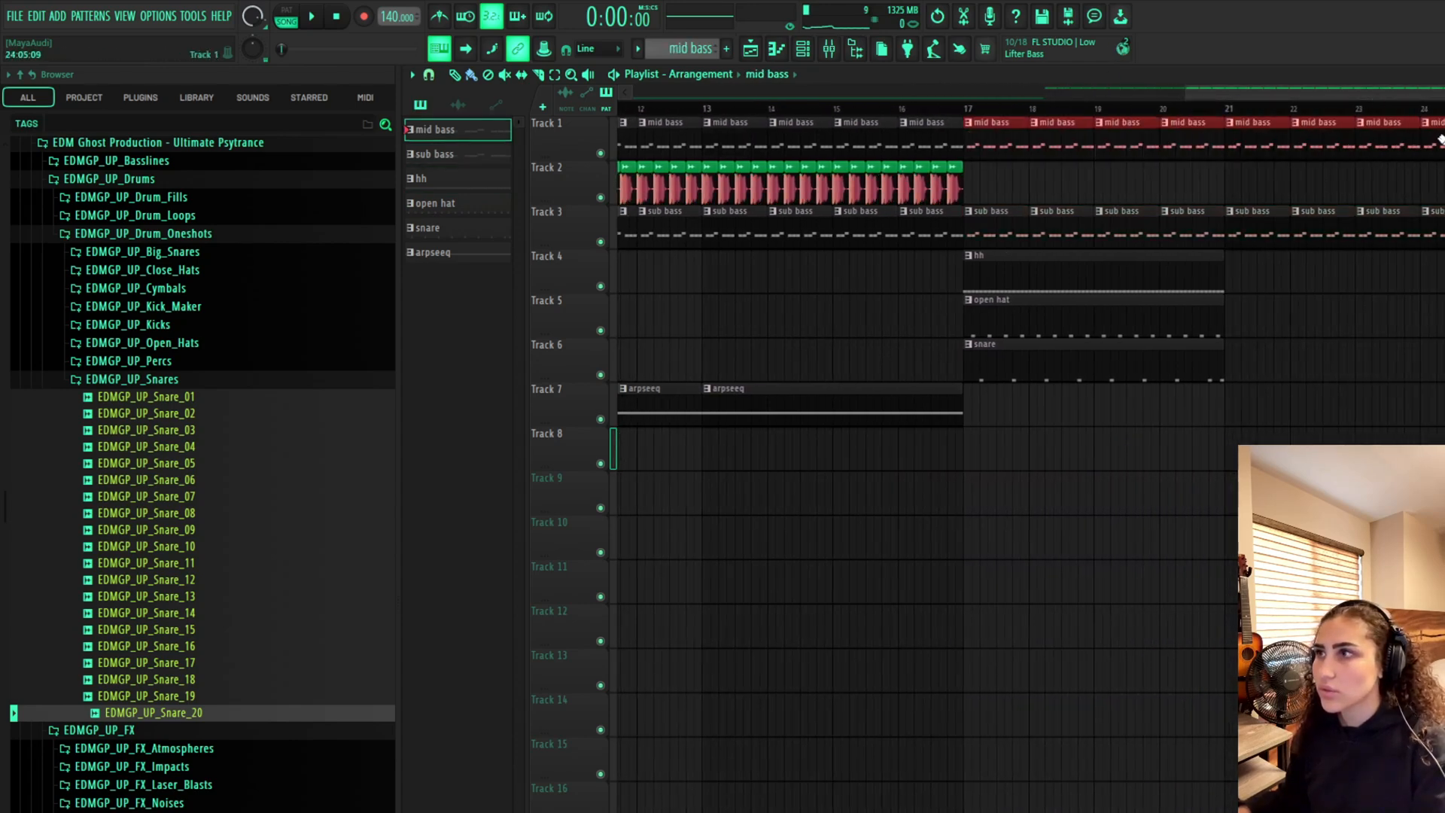
pyautogui.click(953, 193)
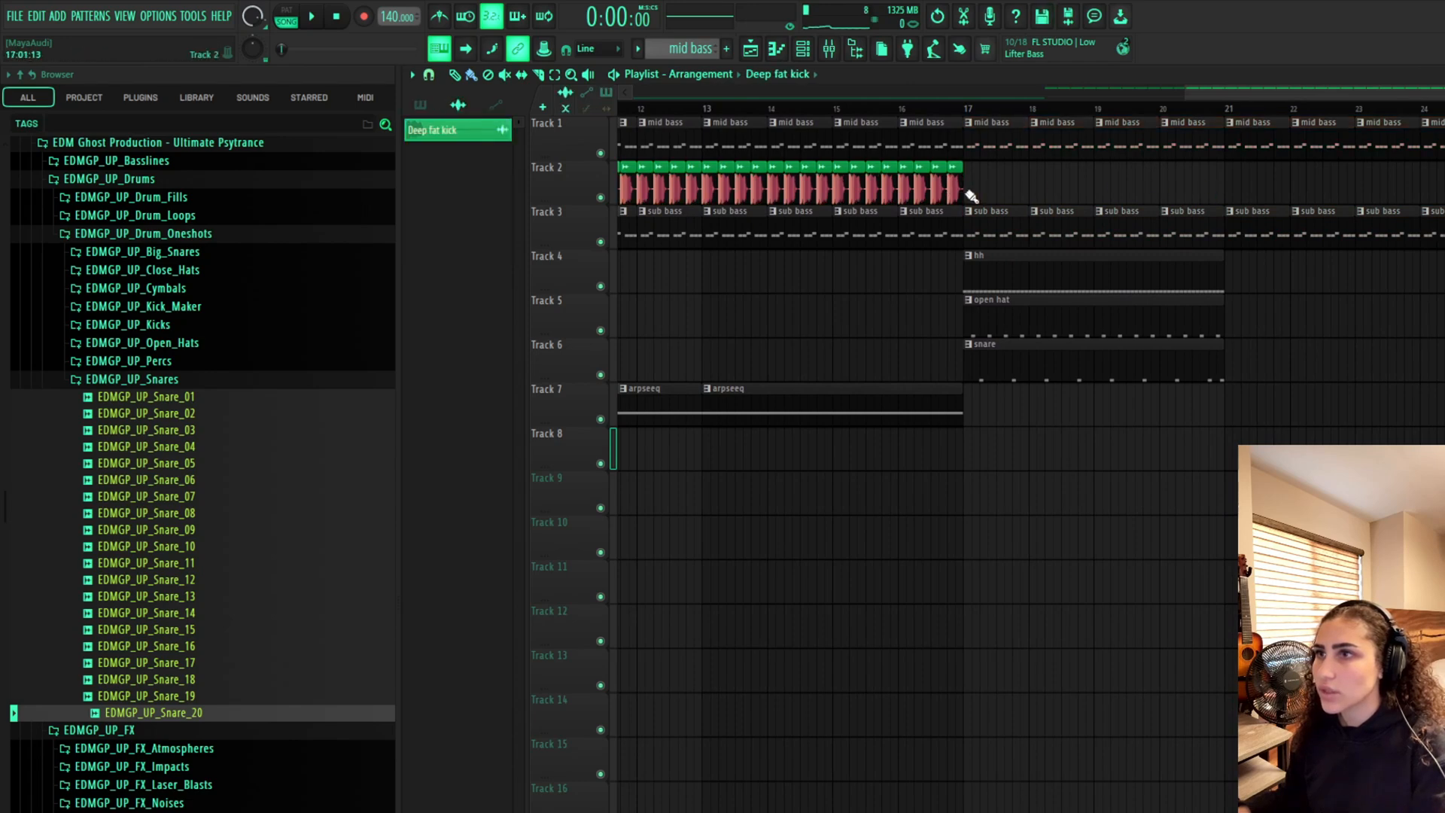
pyautogui.moveTo(971, 195); pyautogui.dragTo(1439, 195)
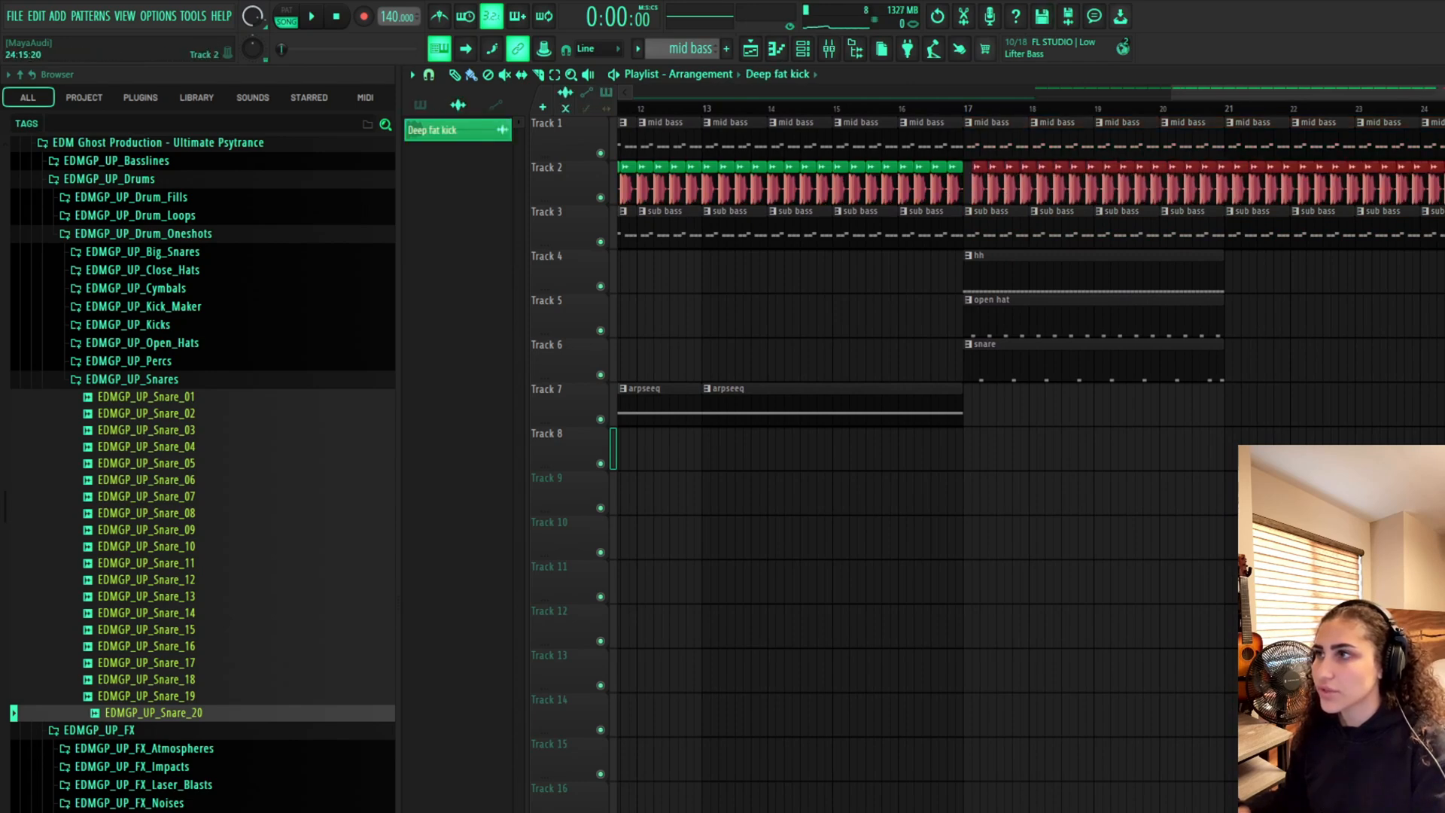
# Paint hh, open hat and snare clips at bar 21, and arpseeq clips from bar 17 to bar 21
pyautogui.click(1085, 295)
pyautogui.click(1168, 289)
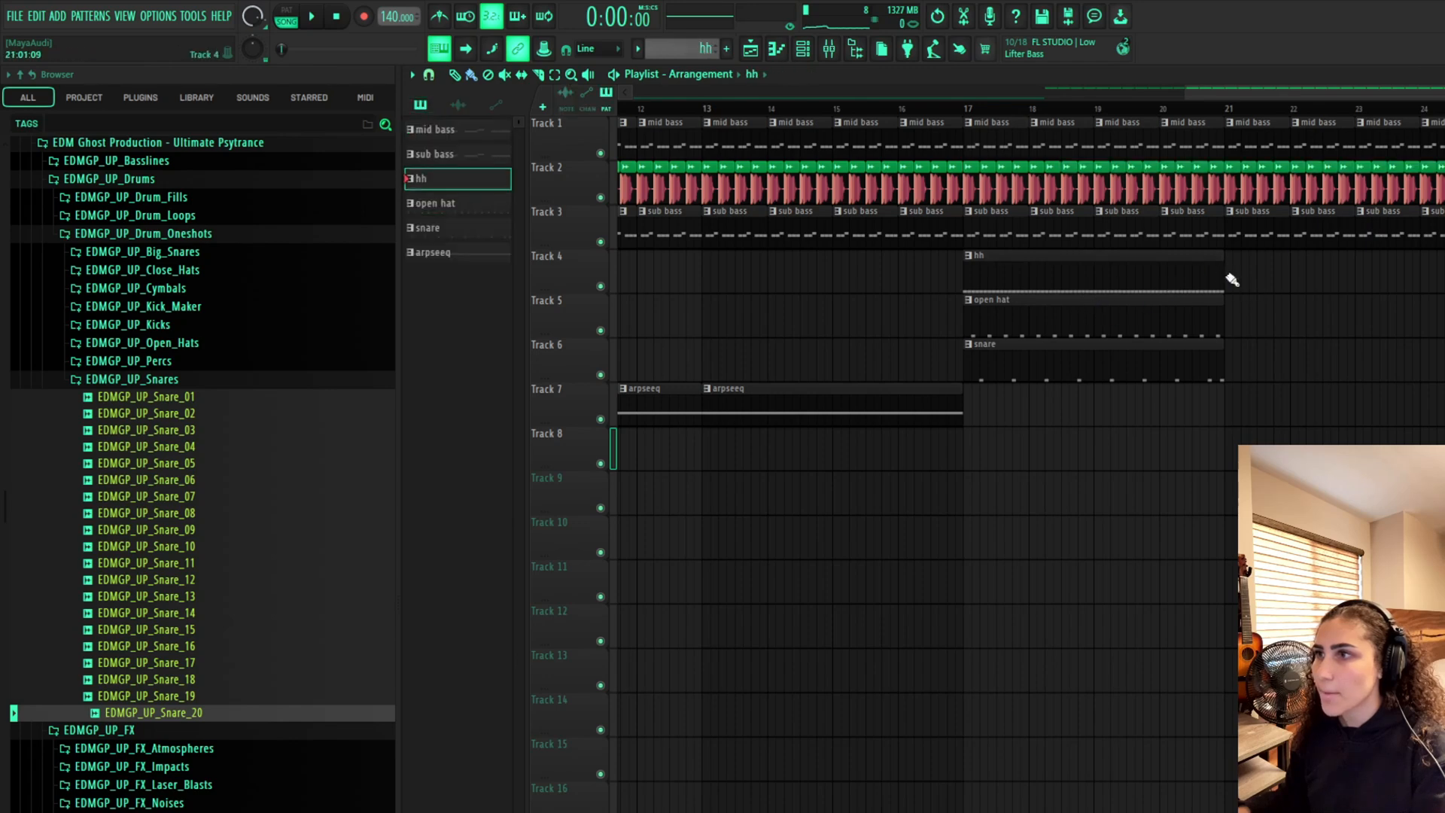
pyautogui.click(1231, 281)
pyautogui.click(1214, 321)
pyautogui.click(1234, 323)
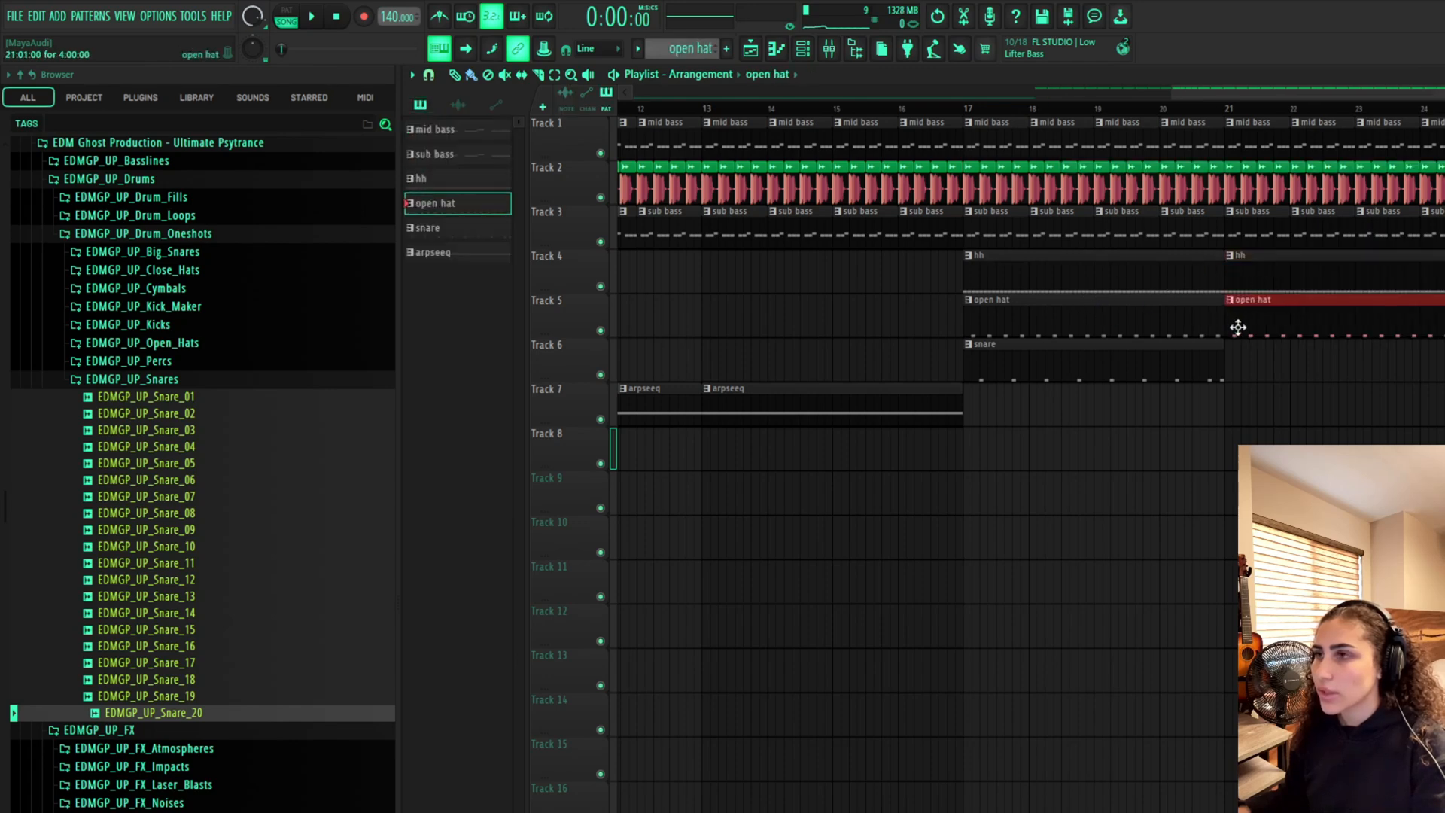
pyautogui.click(1238, 358)
pyautogui.click(897, 423)
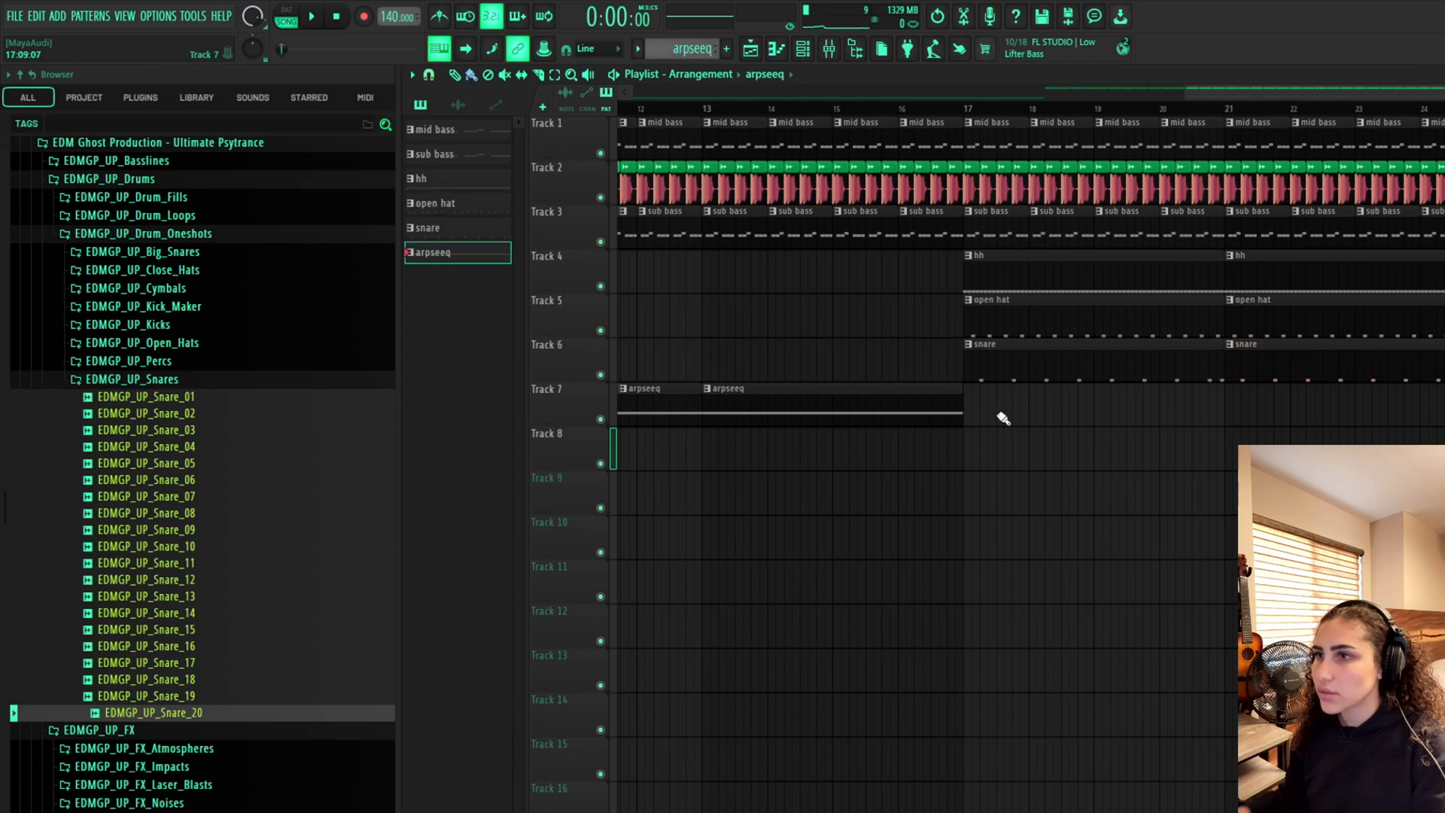
pyautogui.moveTo(973, 411); pyautogui.dragTo(1268, 409)
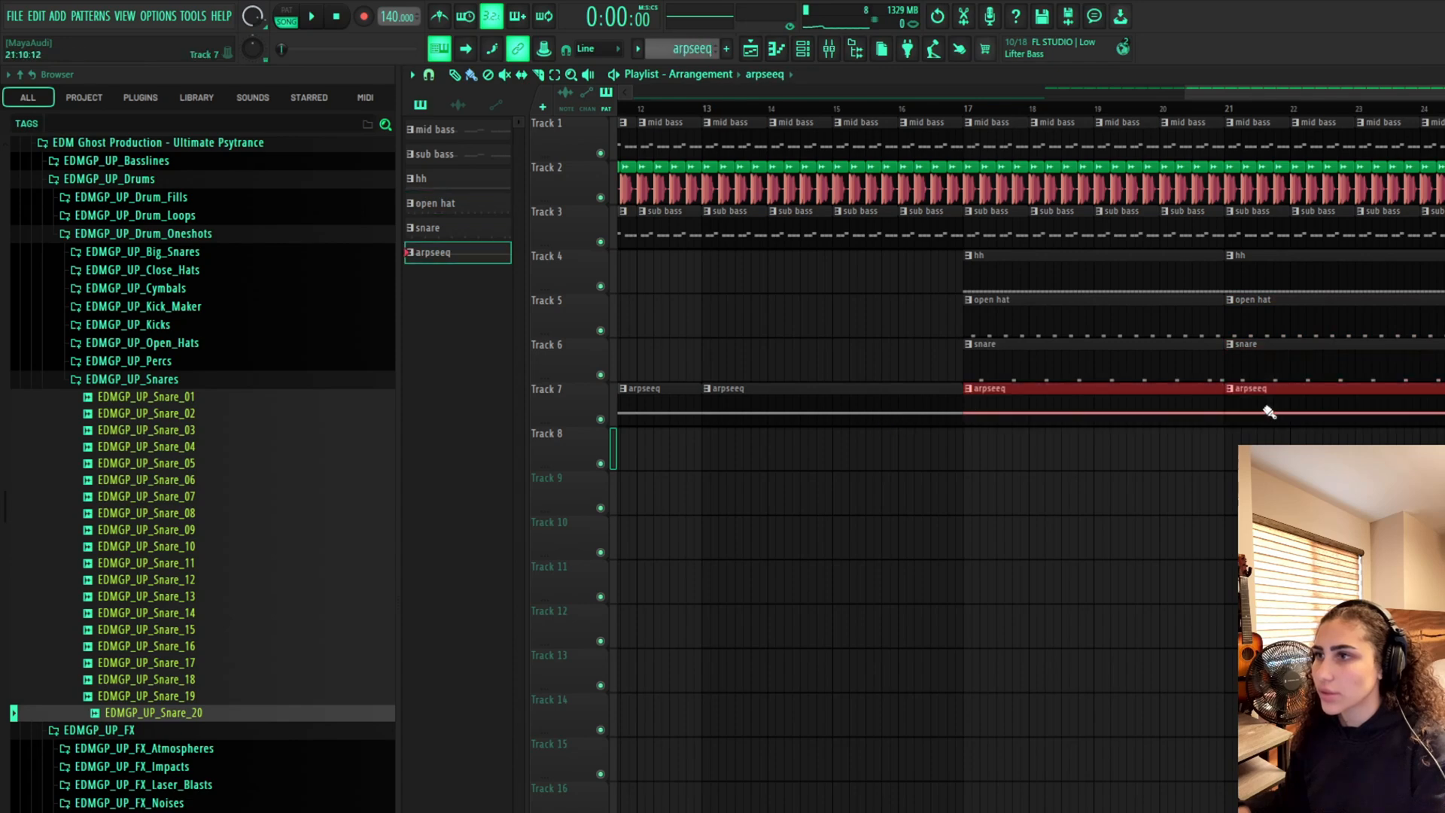
# Paint open hat and snare clips from bar 13 up to bar 17
pyautogui.click(1003, 267)
pyautogui.moveTo(1219, 100); pyautogui.dragTo(956, 119)
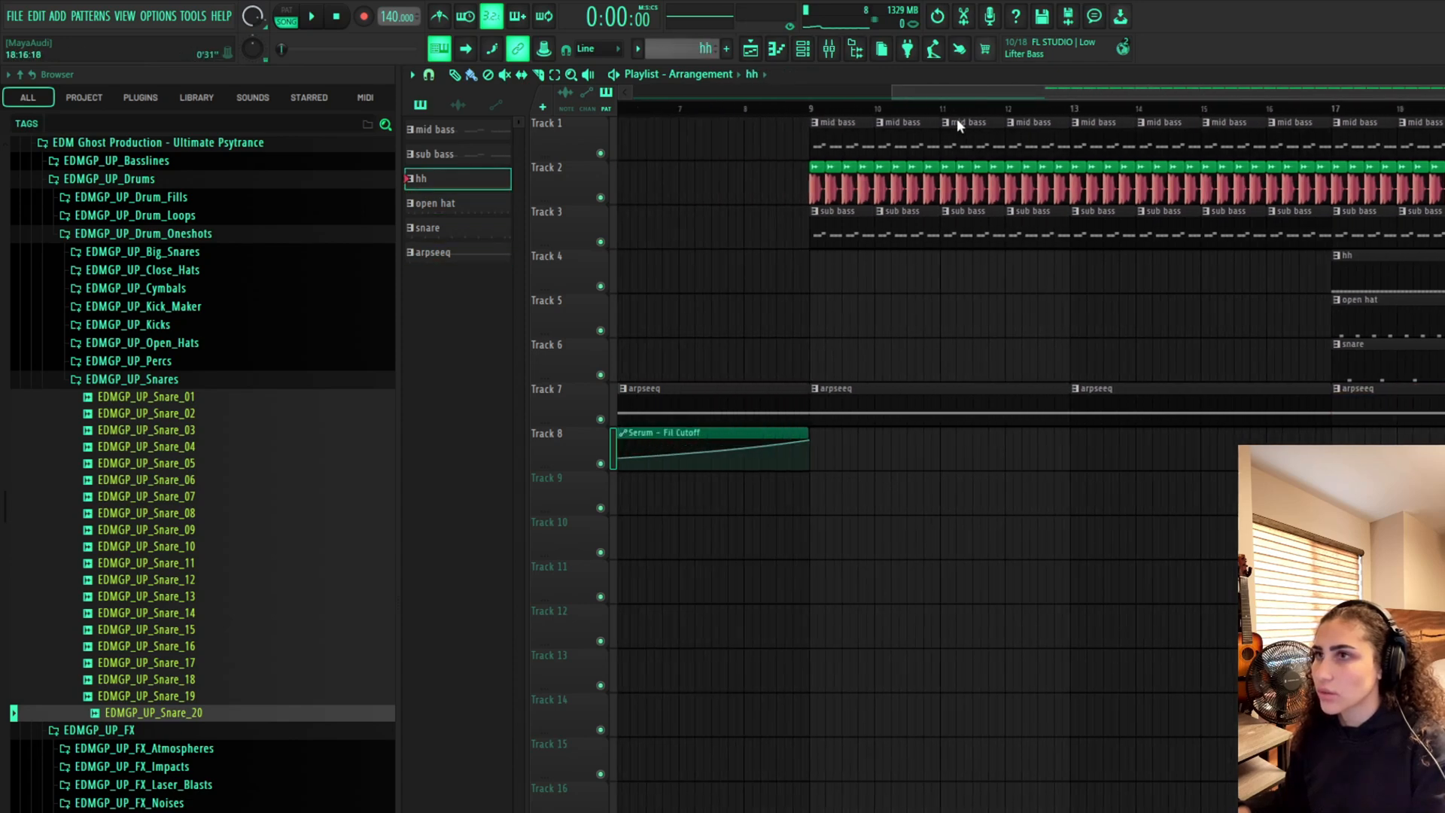
pyautogui.click(1432, 322)
pyautogui.moveTo(1075, 328); pyautogui.dragTo(1439, 338)
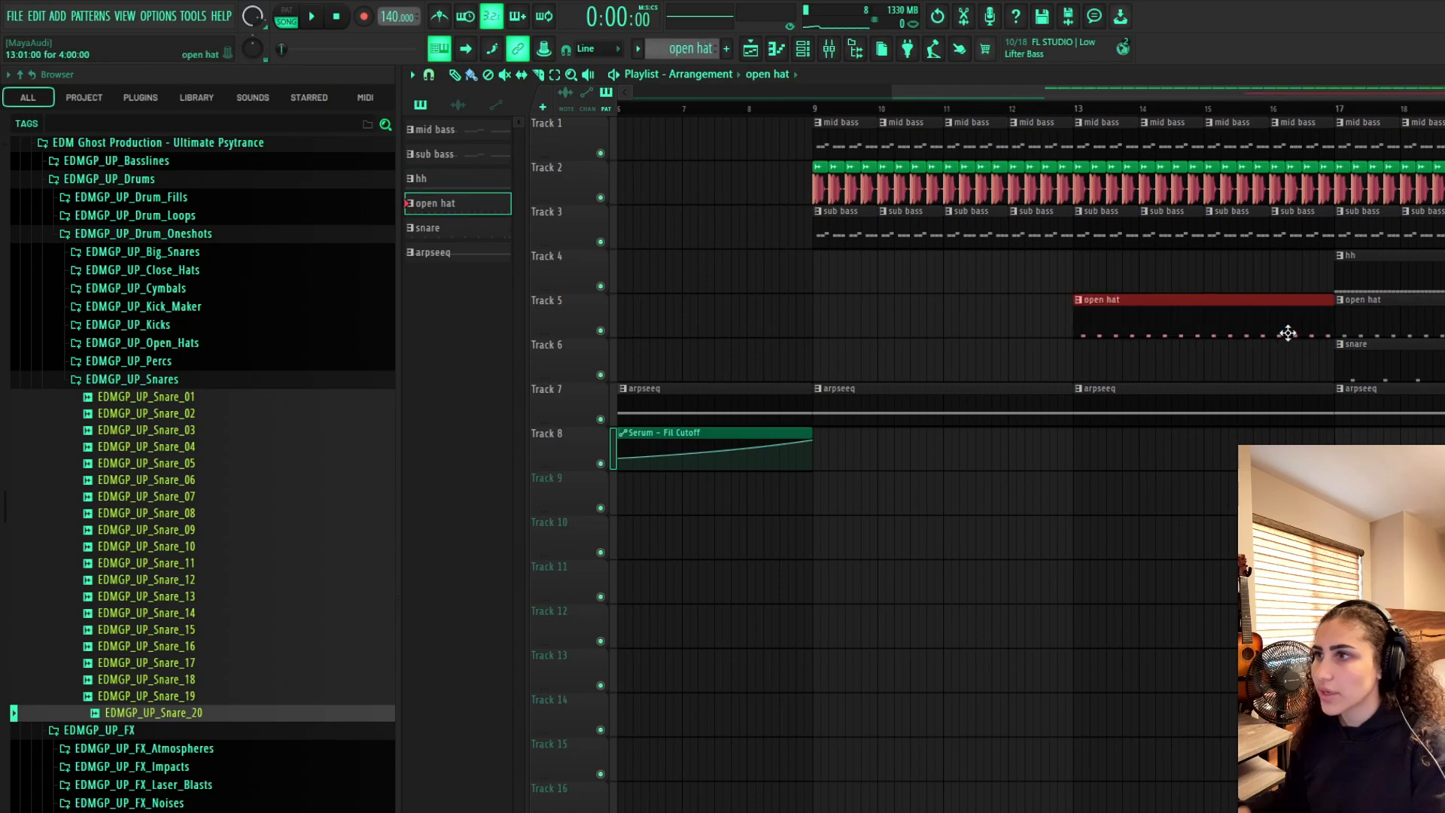
pyautogui.click(1363, 352)
pyautogui.moveTo(1087, 354); pyautogui.dragTo(1334, 348)
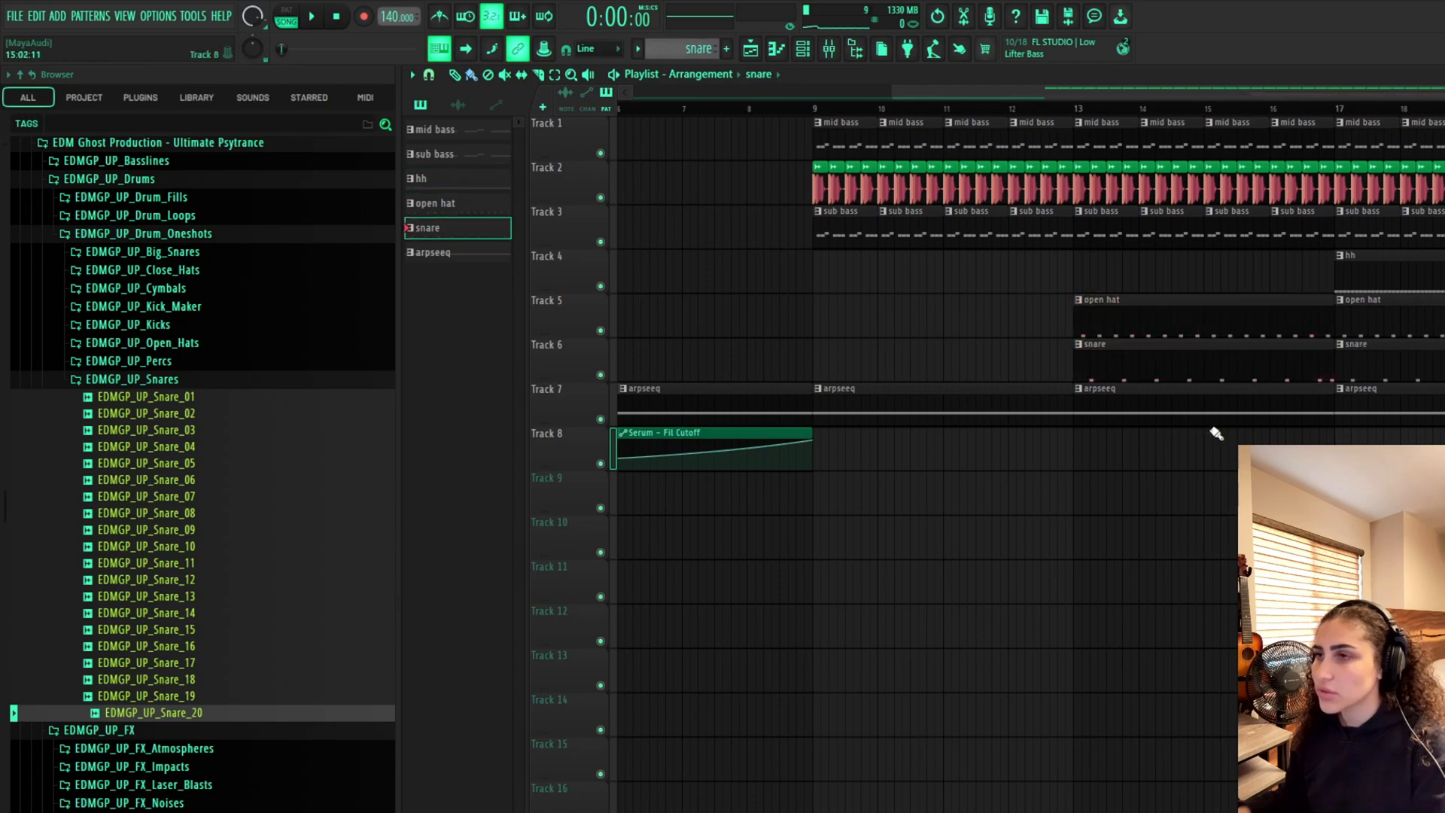
# Rearrange the Deep fat kick clips in bar 16, adding a kick clip just before the drop
pyautogui.scroll(5, 1264, 232)
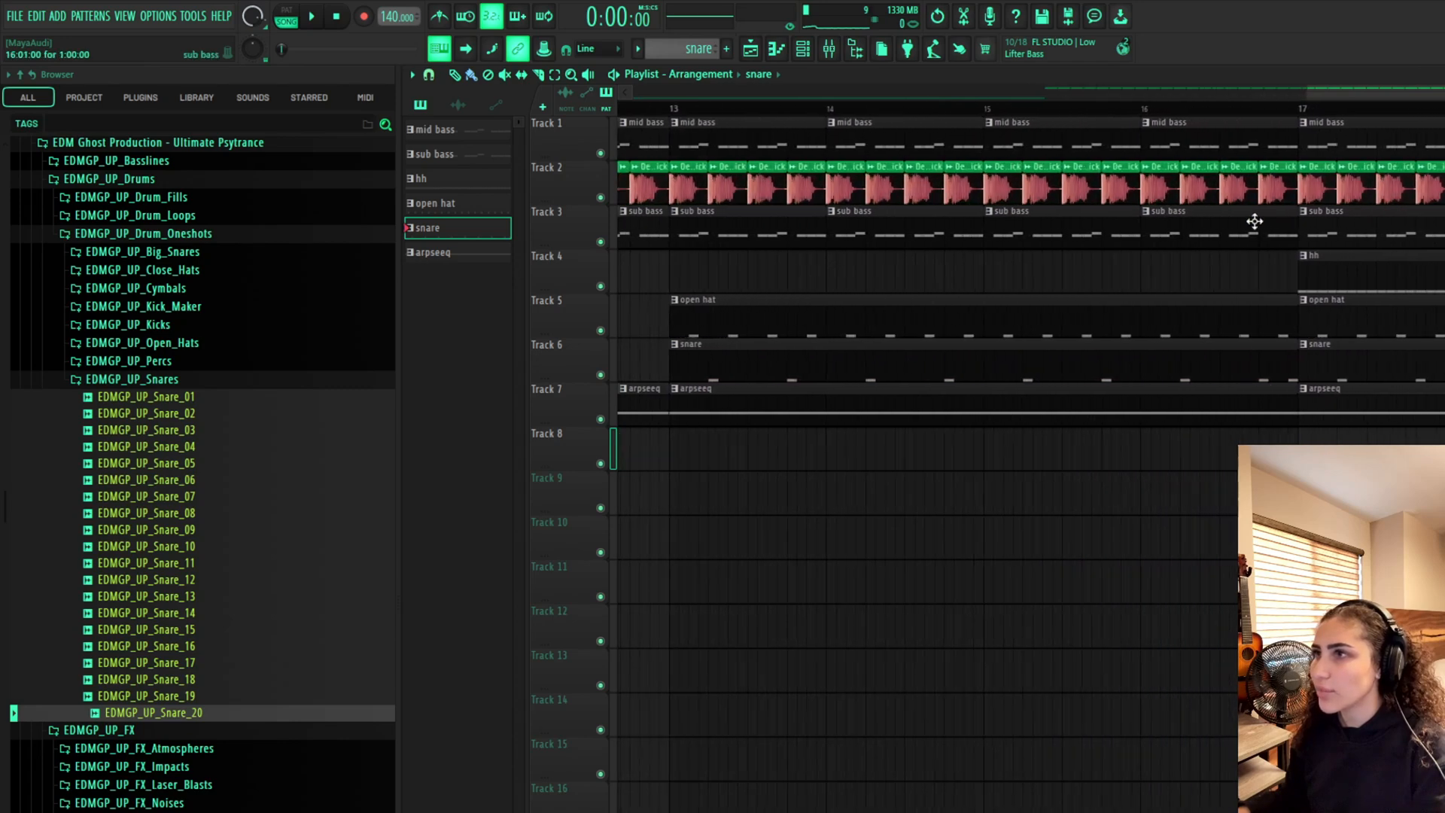
pyautogui.scroll(2, 1264, 232)
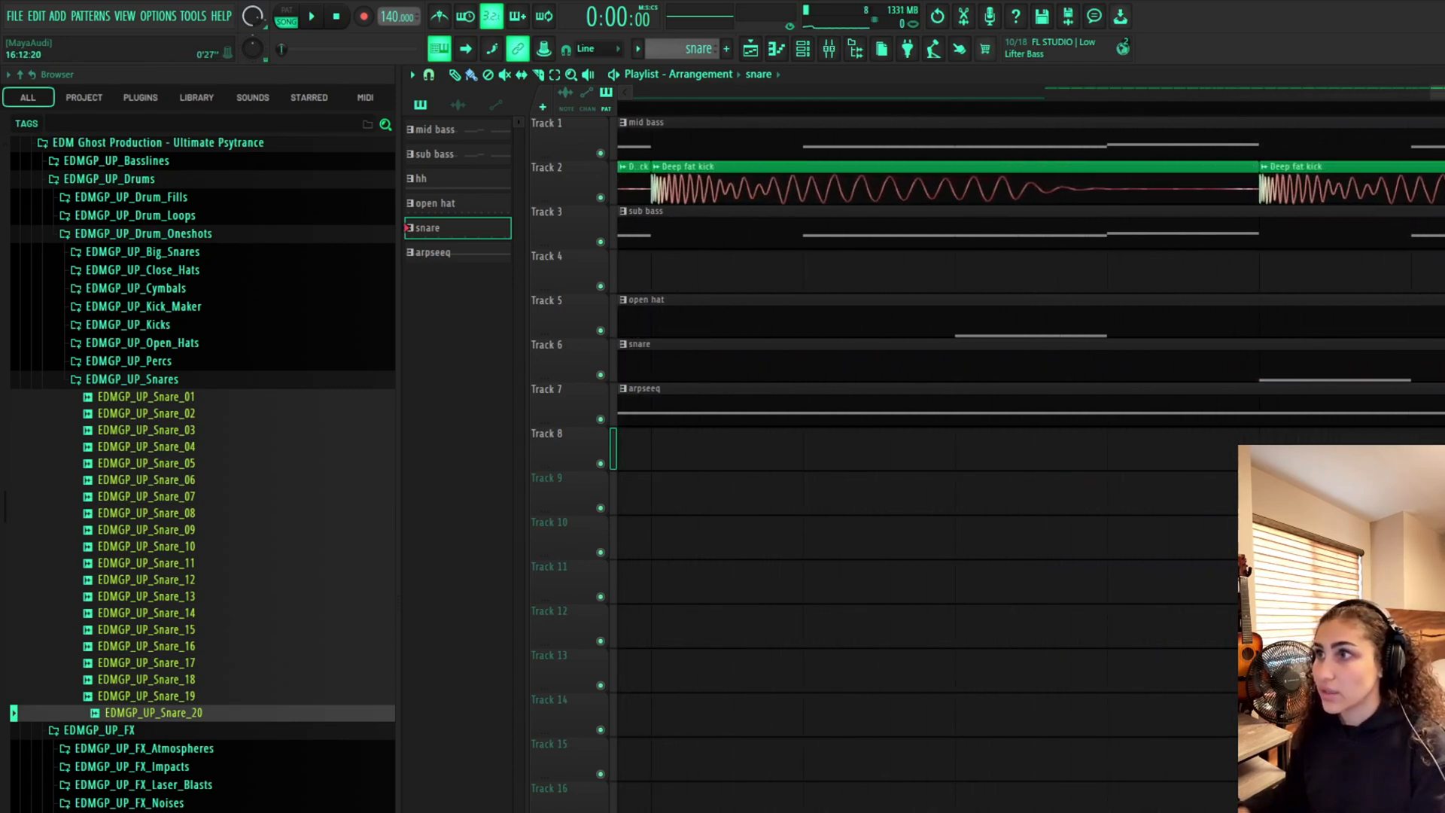
pyautogui.hscroll(4, 1265, 232)
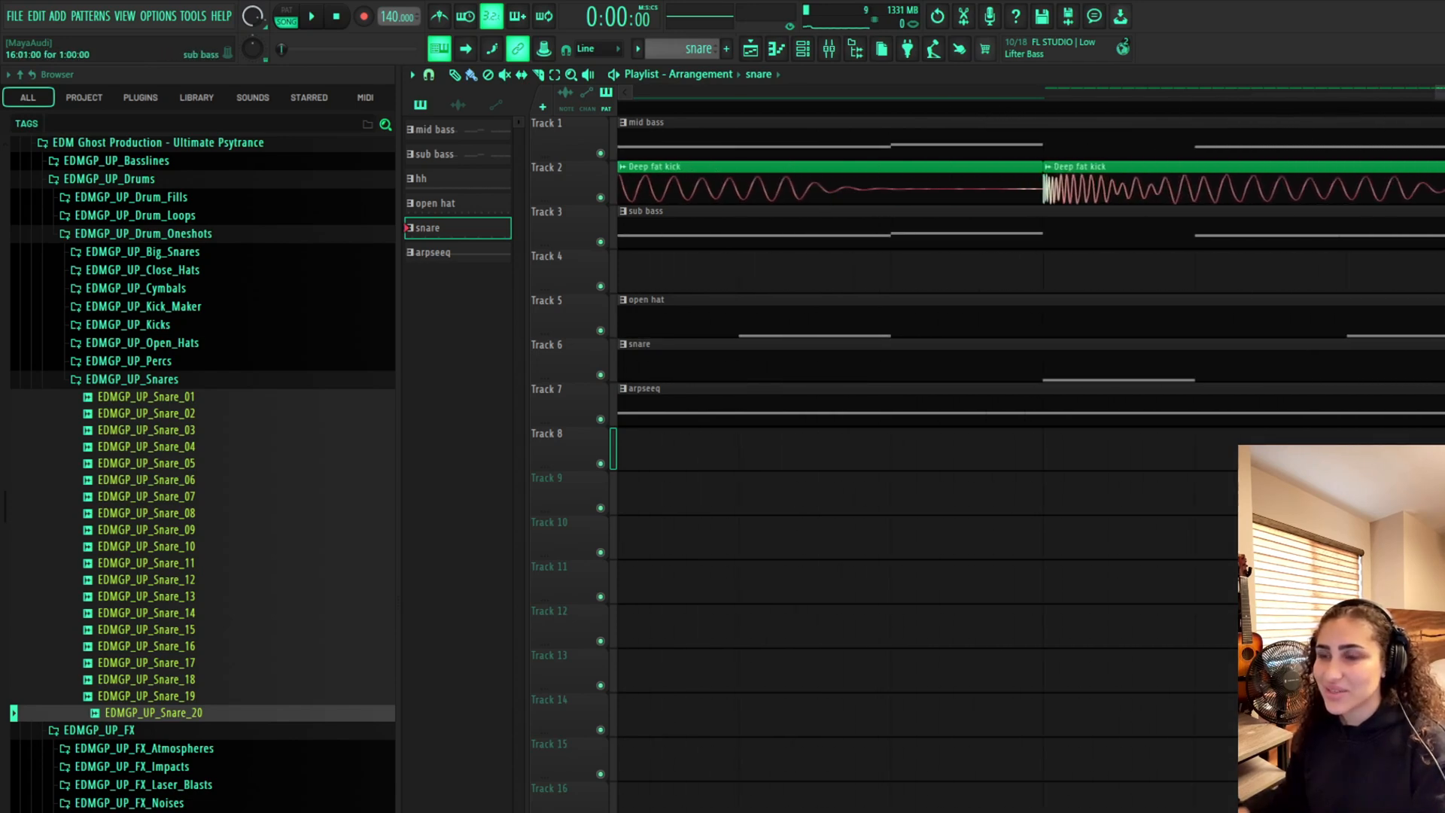
pyautogui.scroll(-6, 1264, 232)
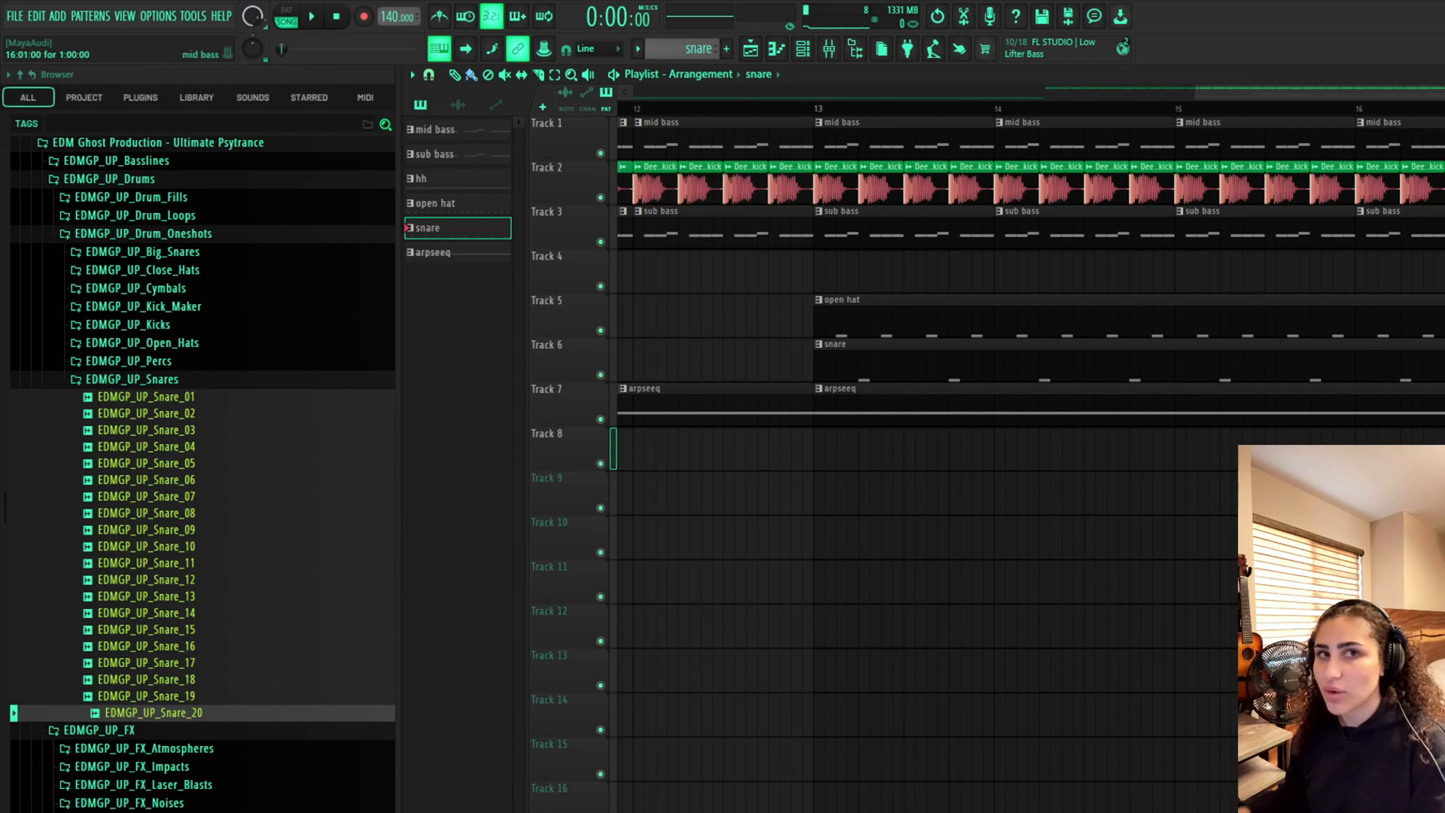
pyautogui.scroll(-3, 1261, 364)
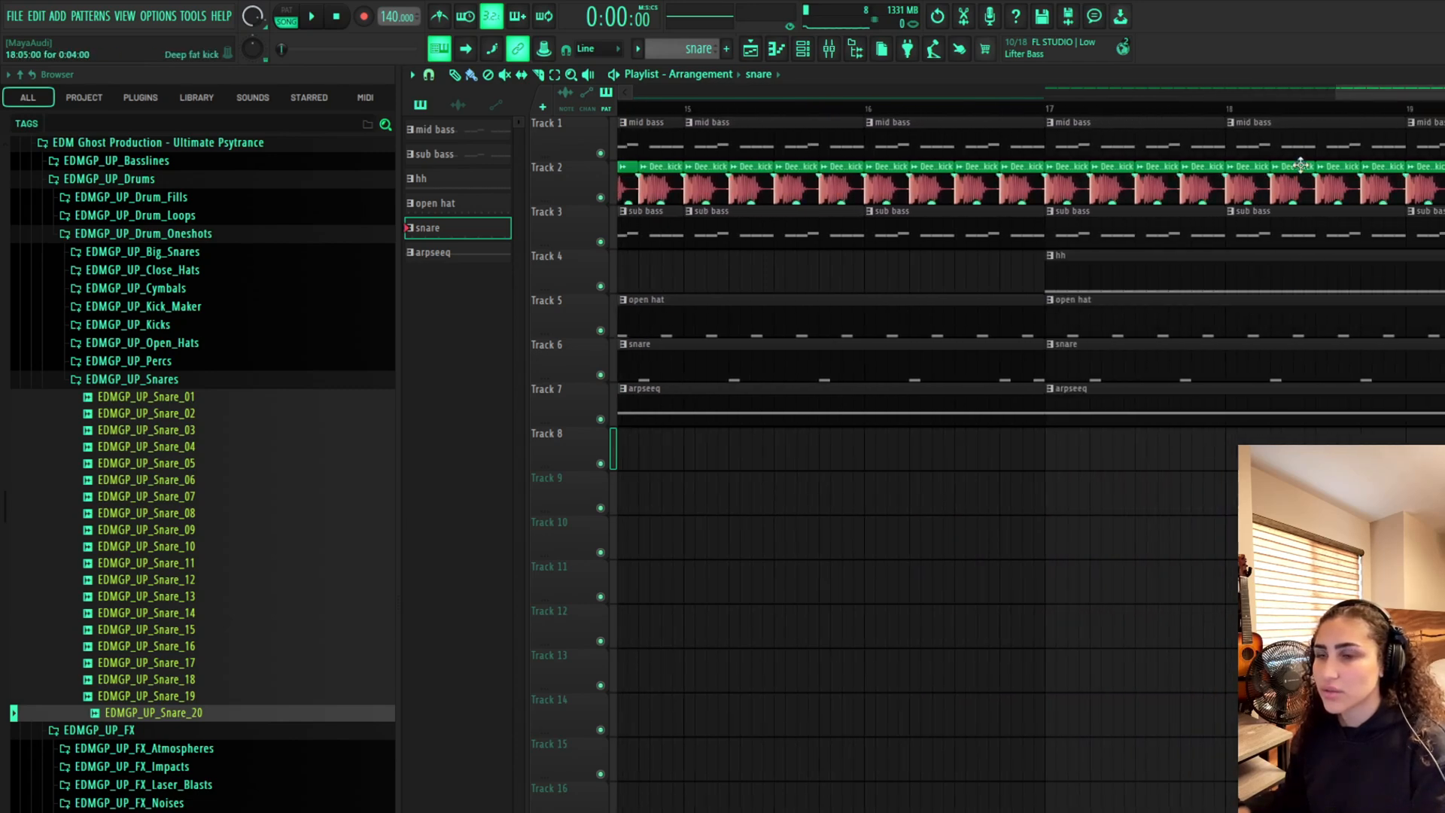
pyautogui.scroll(10, 1022, 158)
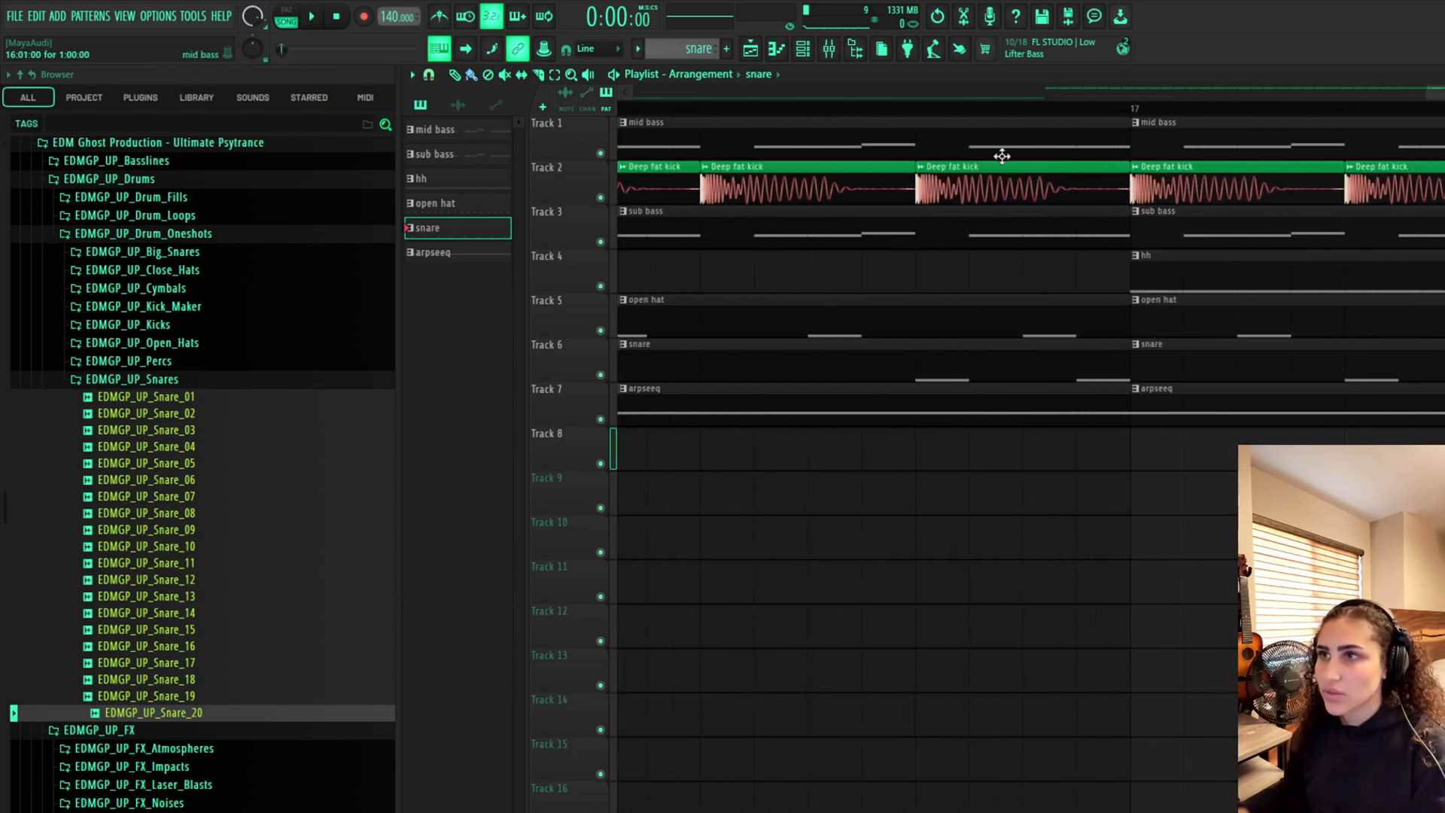
pyautogui.moveTo(1324, 197); pyautogui.dragTo(872, 193)
pyautogui.click(880, 198)
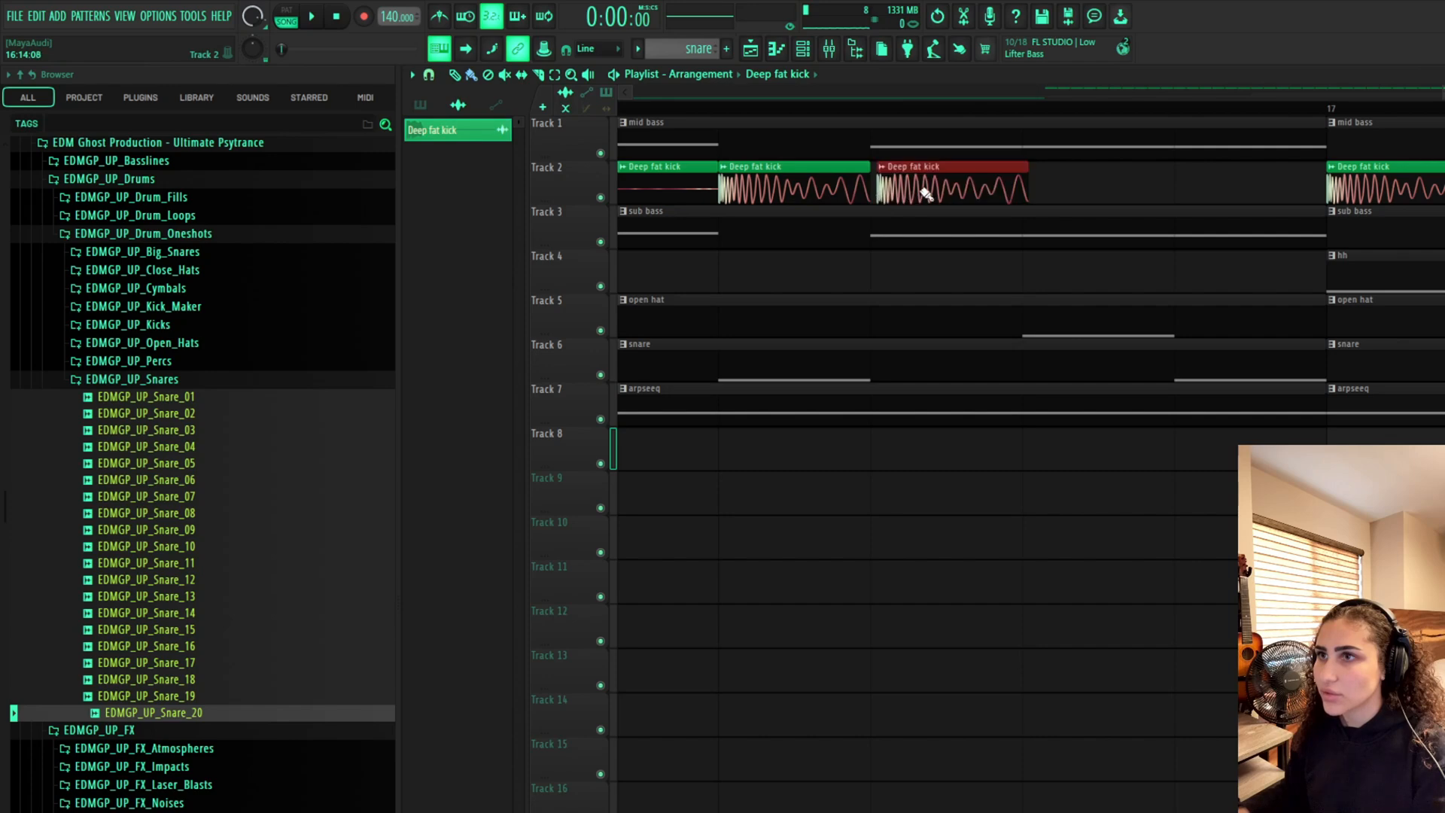
pyautogui.click(1033, 190)
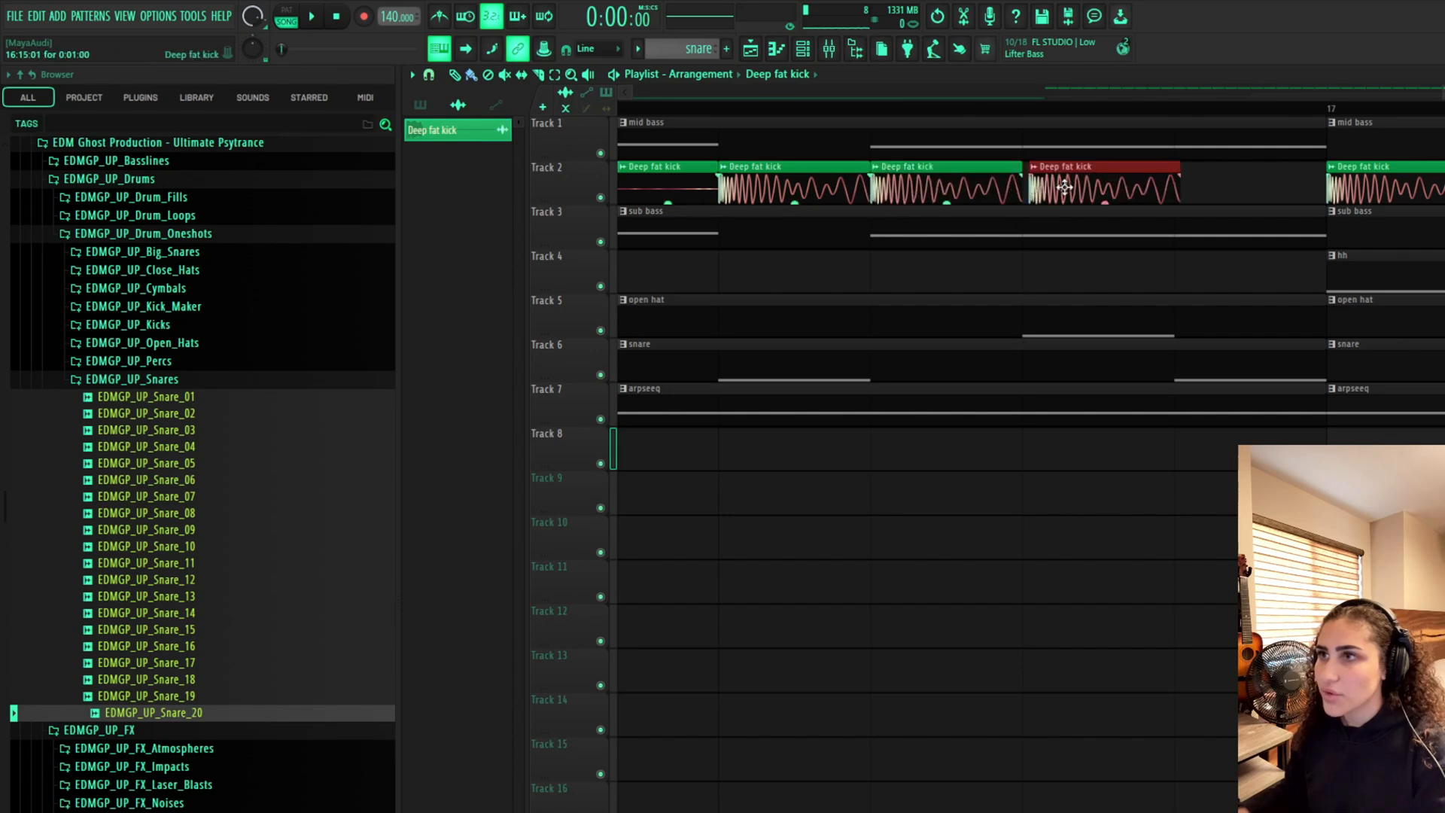
# Play back the section leading into bar 17 to listen to the drop
pyautogui.scroll(-6, 932, 274)
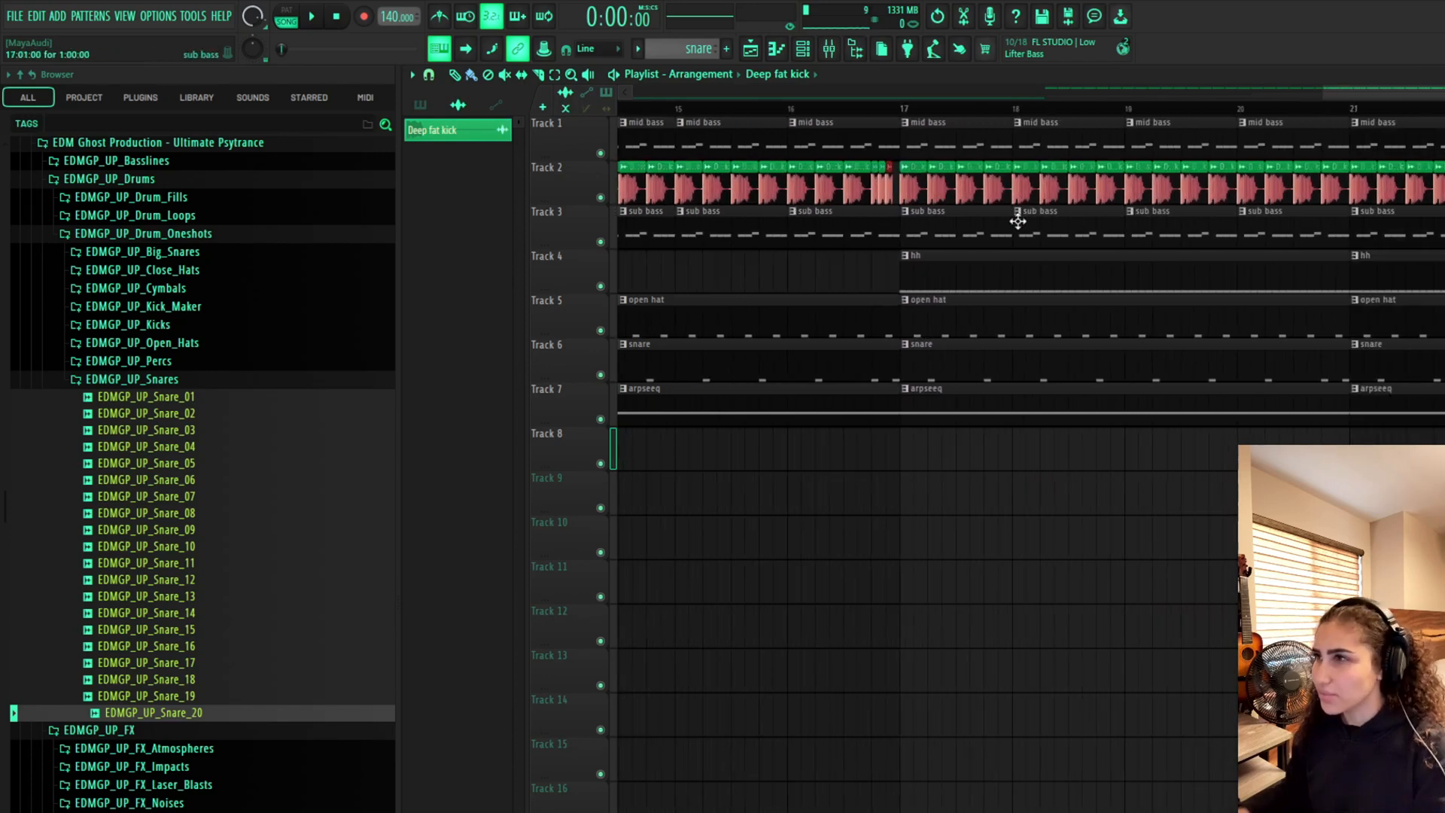
pyautogui.moveTo(1419, 90); pyautogui.dragTo(851, 155)
pyautogui.click(1010, 93)
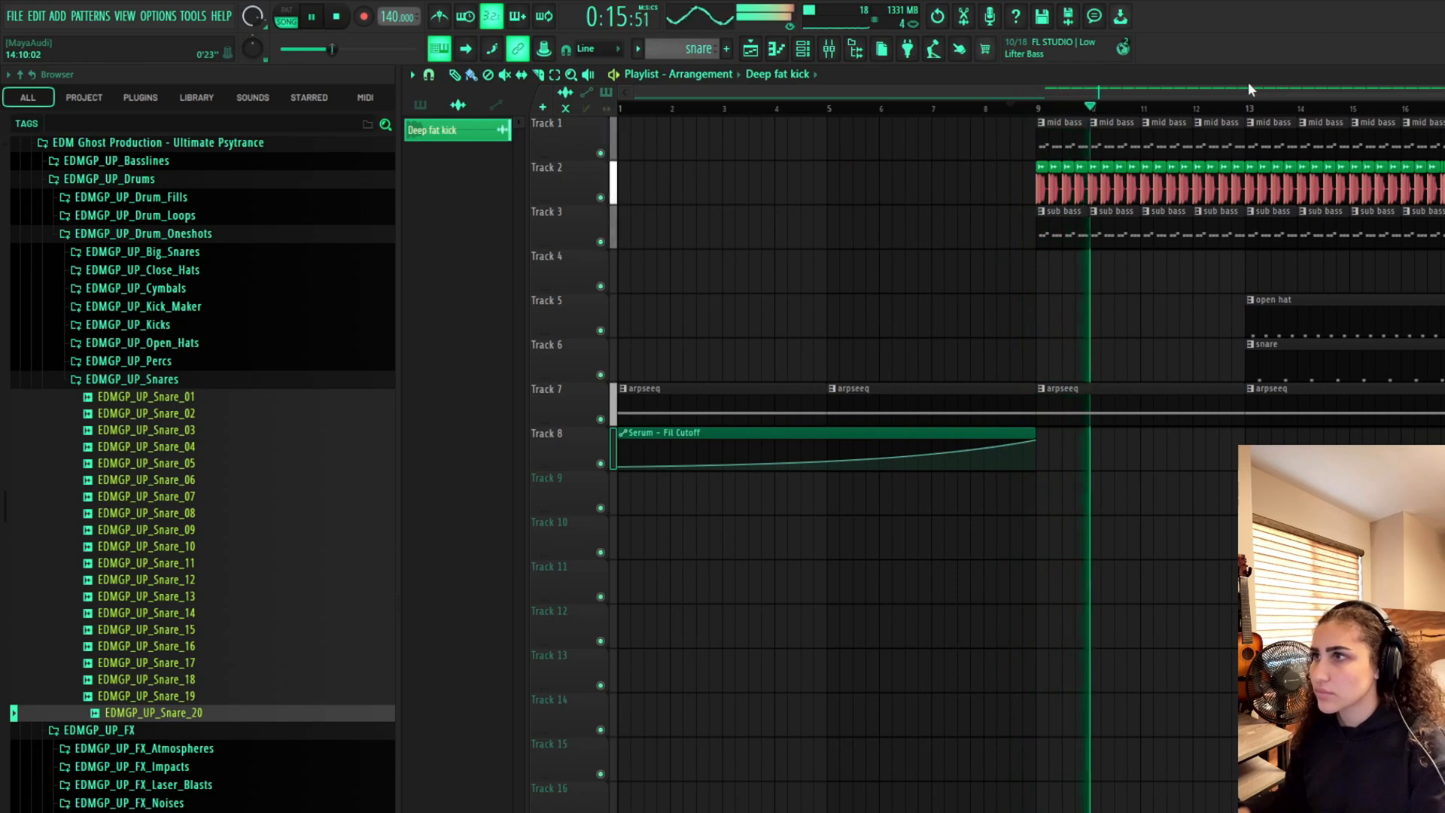
pyautogui.moveTo(1355, 84); pyautogui.dragTo(1438, 86)
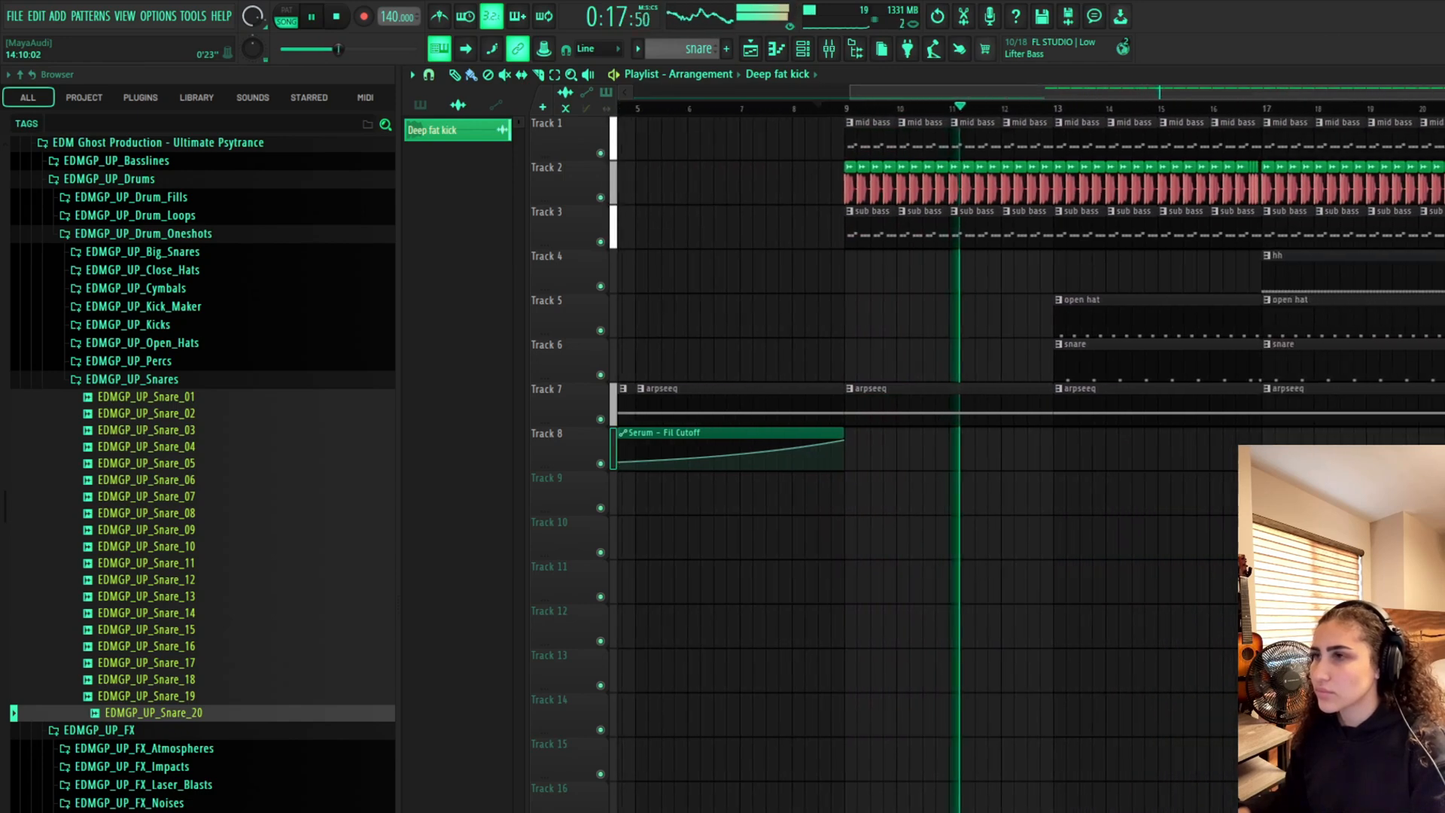
pyautogui.scroll(4, 1251, 208)
pyautogui.moveTo(1271, 89)
pyautogui.mouseDown()
pyautogui.moveTo(1247, 96)
pyautogui.moveTo(1298, 87)
pyautogui.mouseUp()
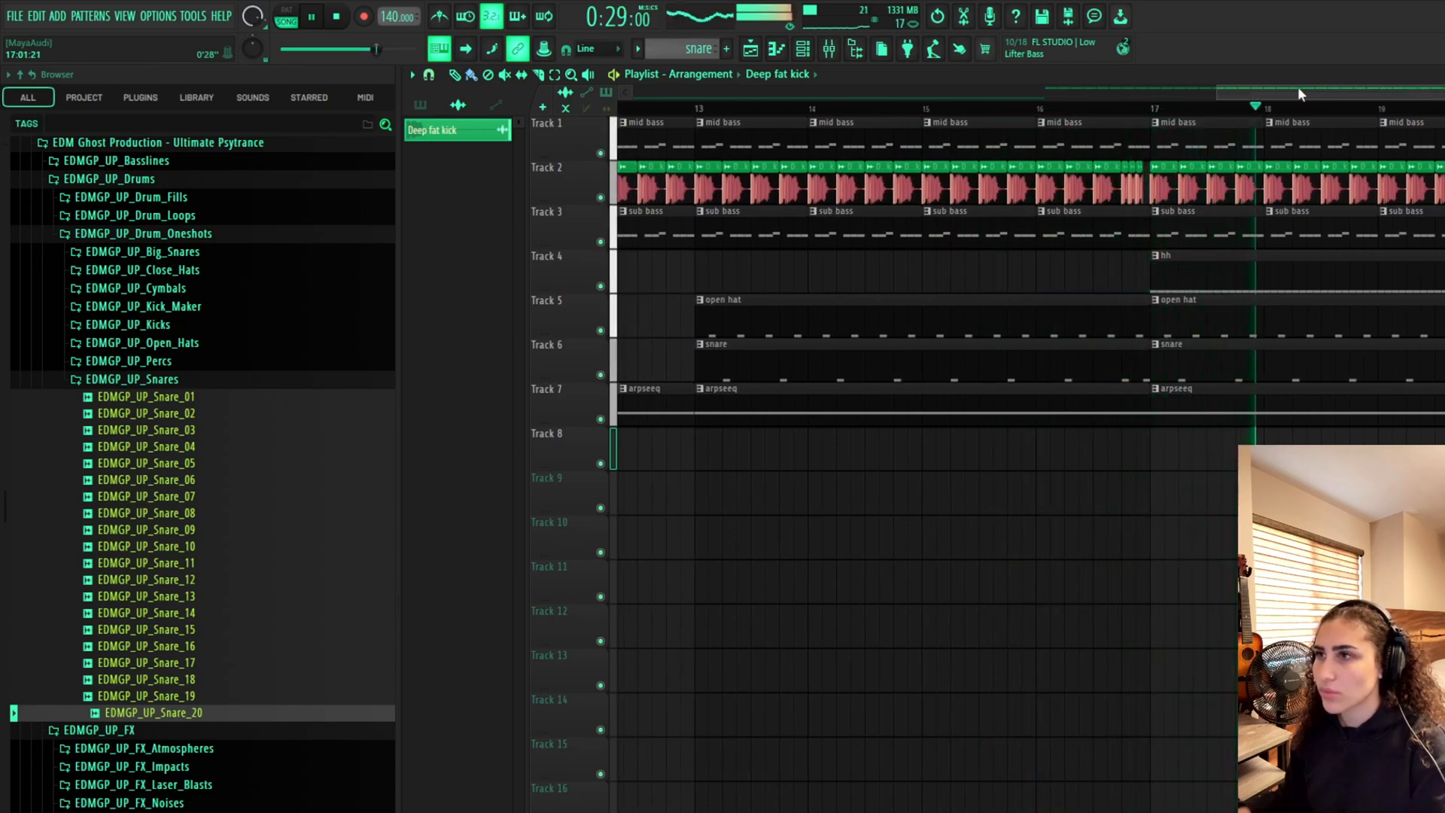
pyautogui.press('space')
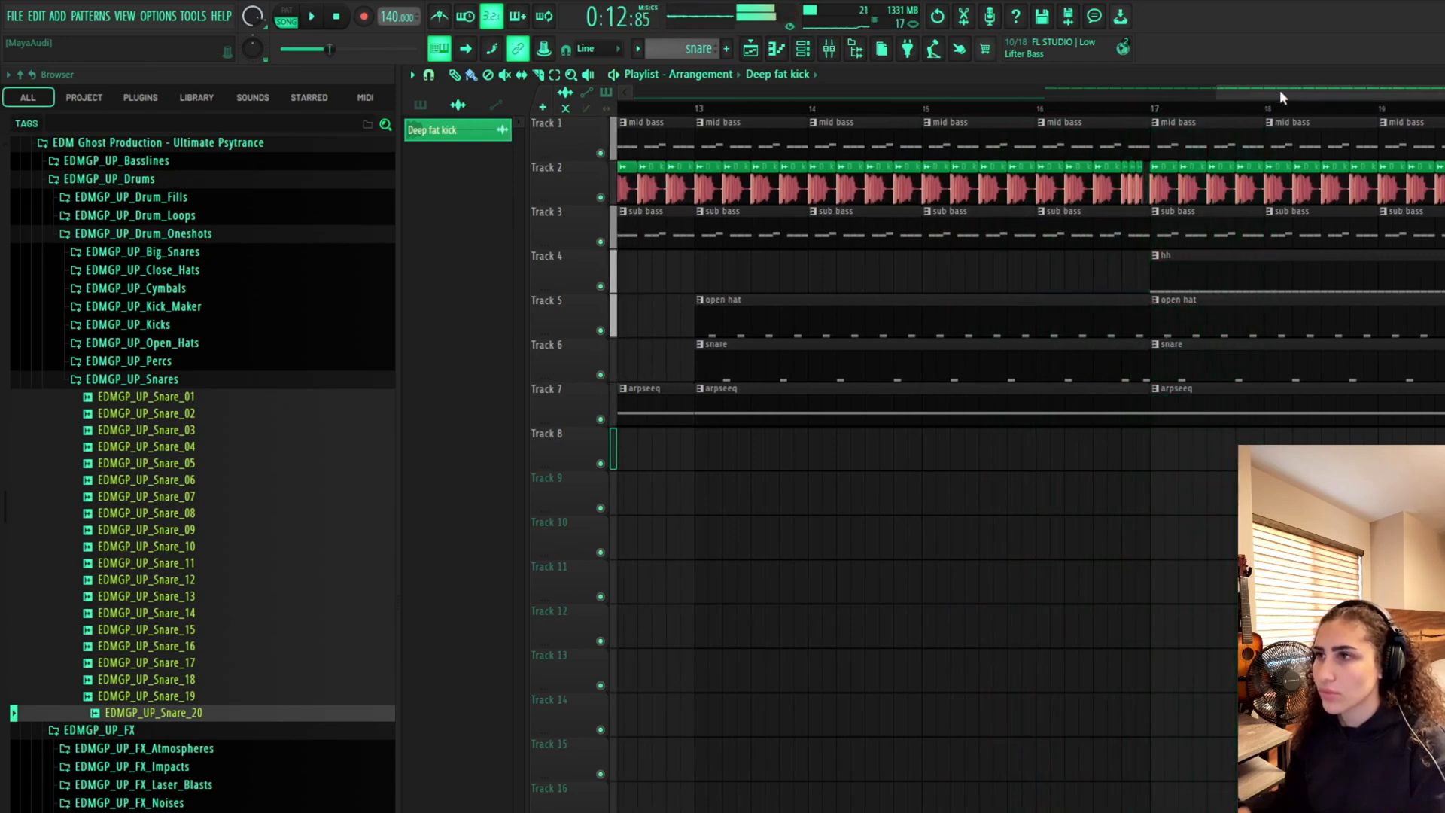
# Shorten the last mid bass and sub bass clips so they stop before bar 17
pyautogui.click(1129, 108)
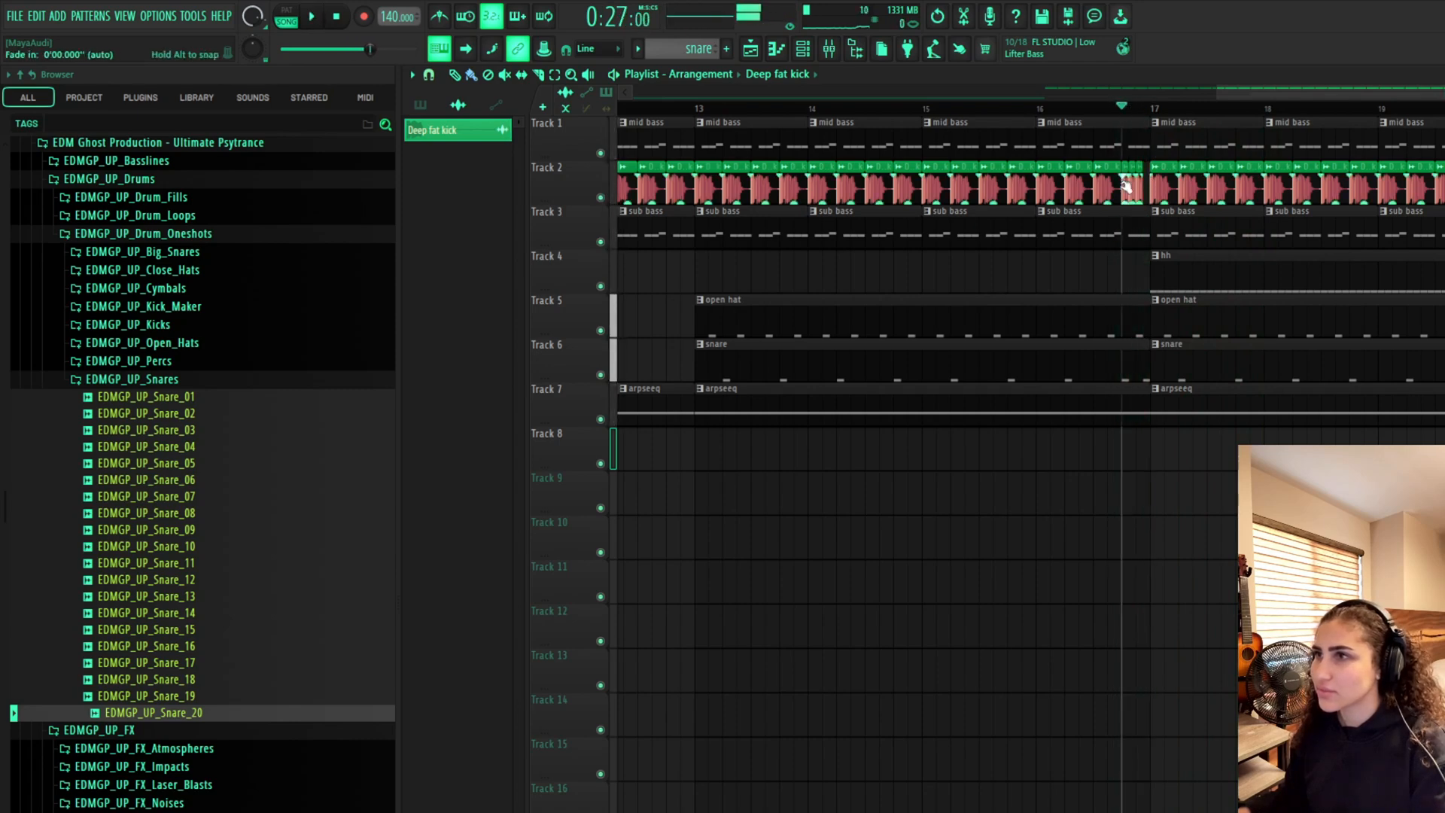
pyautogui.scroll(3, 1129, 122)
pyautogui.scroll(3, 1191, 156)
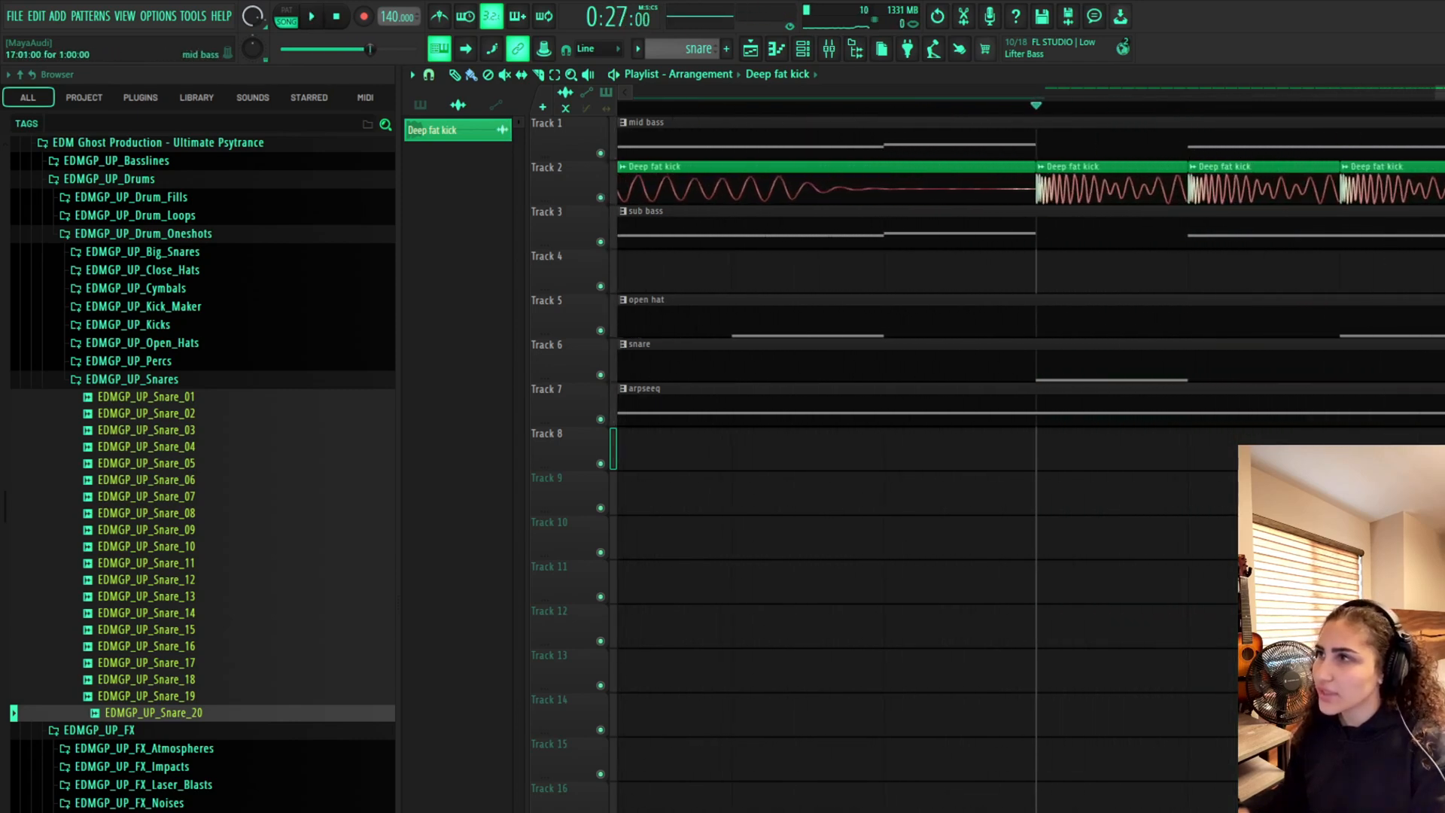
pyautogui.moveTo(1224, 127); pyautogui.dragTo(1031, 127)
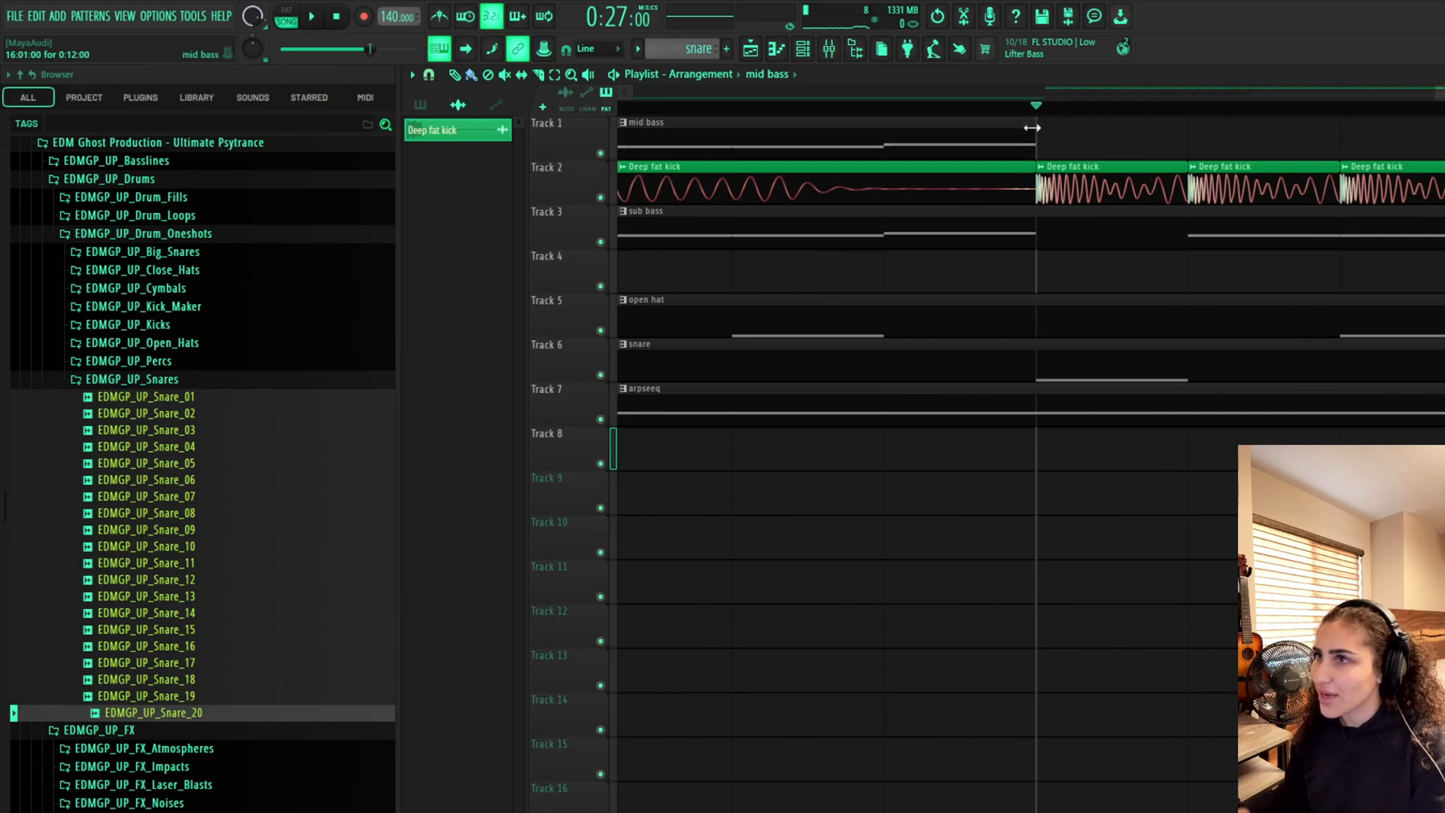
pyautogui.moveTo(1441, 238); pyautogui.dragTo(1037, 239)
pyautogui.scroll(-5, 933, 406)
pyautogui.scroll(-5, 932, 424)
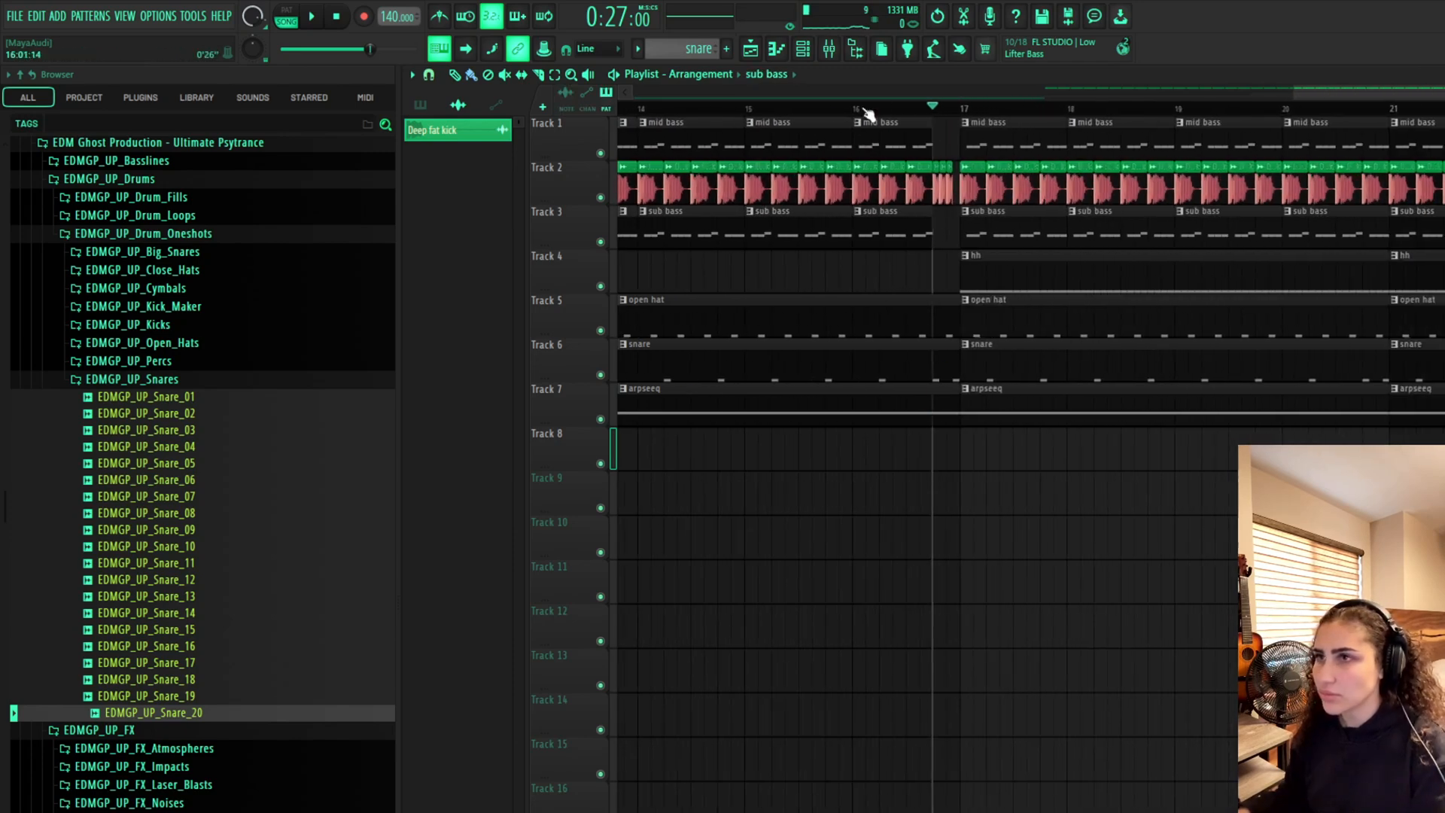
# Play the build-up and lengthen the final Deep fat kick clip in bar 16
pyautogui.click(828, 109)
pyautogui.press('space')
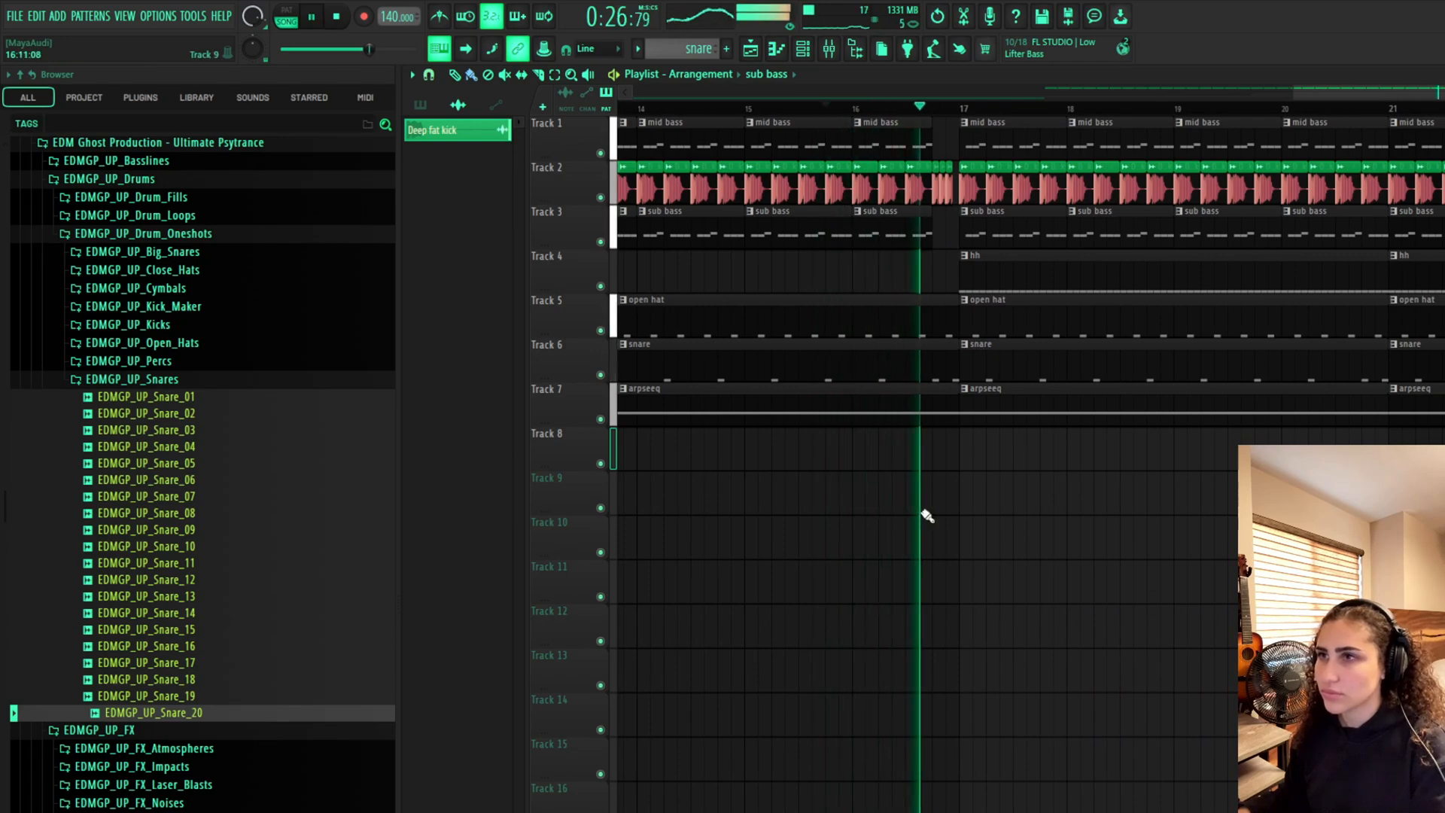
pyautogui.scroll(1, 925, 433)
pyautogui.scroll(2, 961, 277)
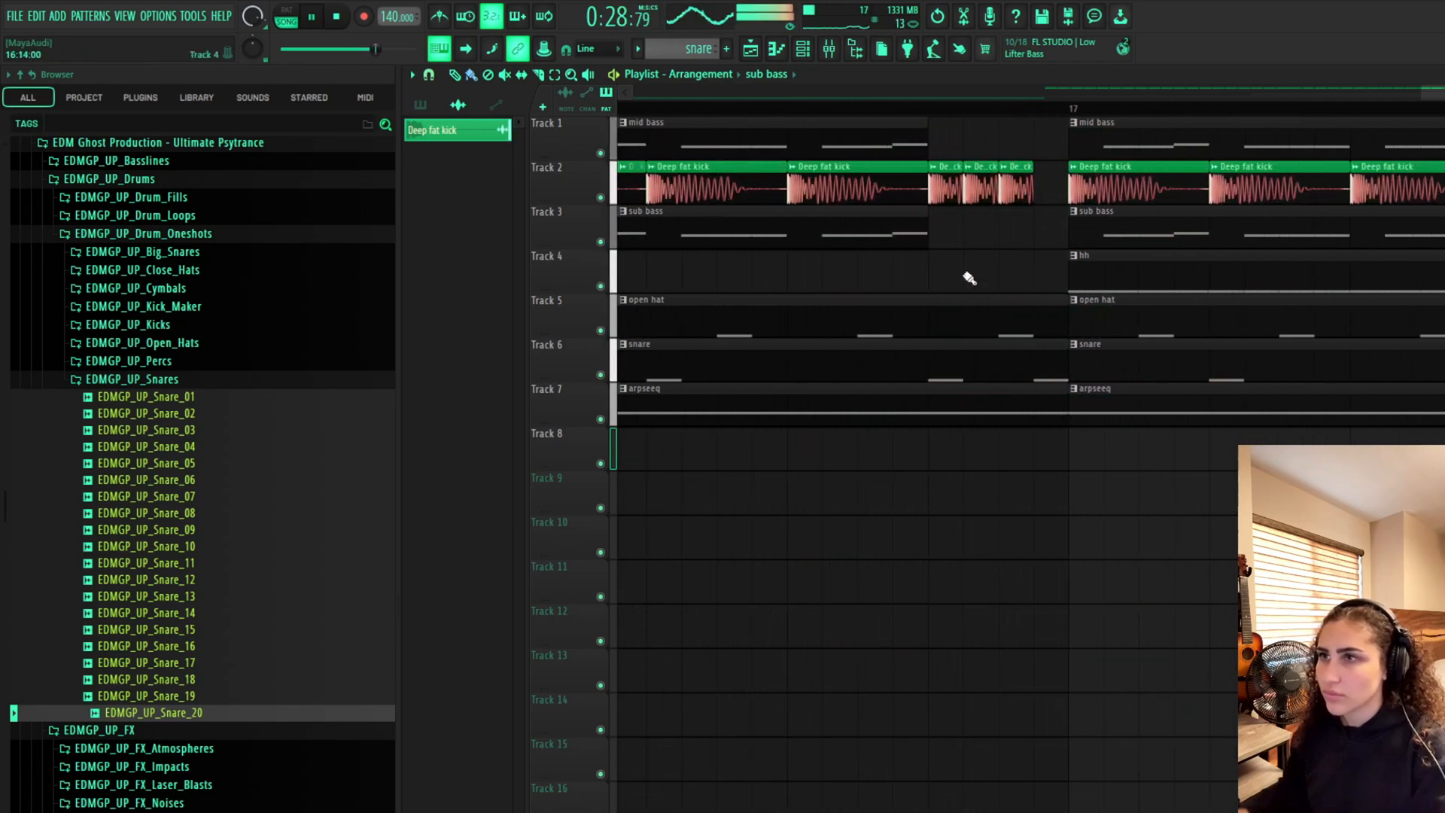
pyautogui.scroll(2, 993, 155)
pyautogui.scroll(1, 1232, 148)
pyautogui.press('space')
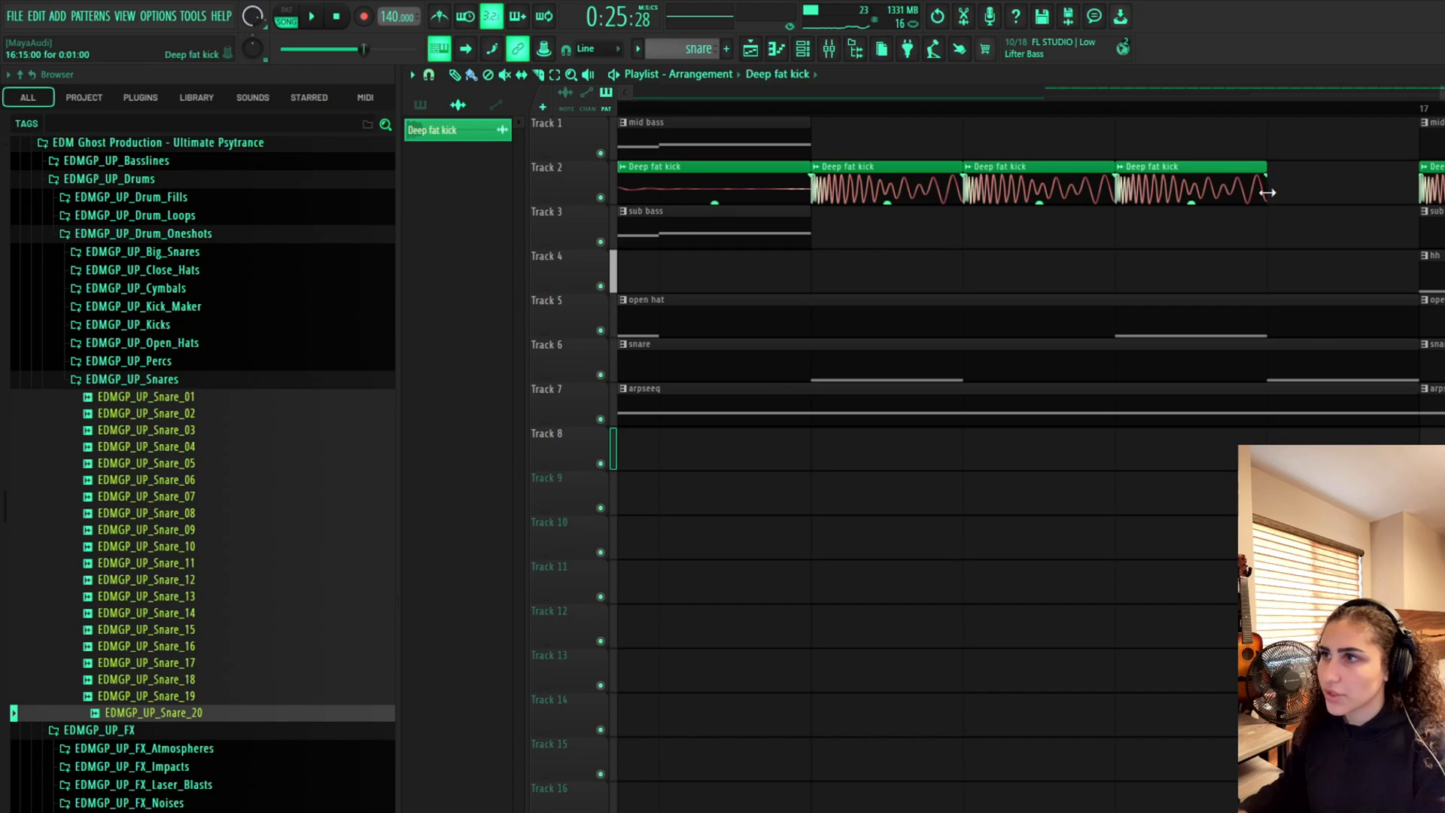
pyautogui.moveTo(1268, 192); pyautogui.dragTo(1398, 179)
# Play back the transition into bar 17 again
pyautogui.scroll(-2, 929, 294)
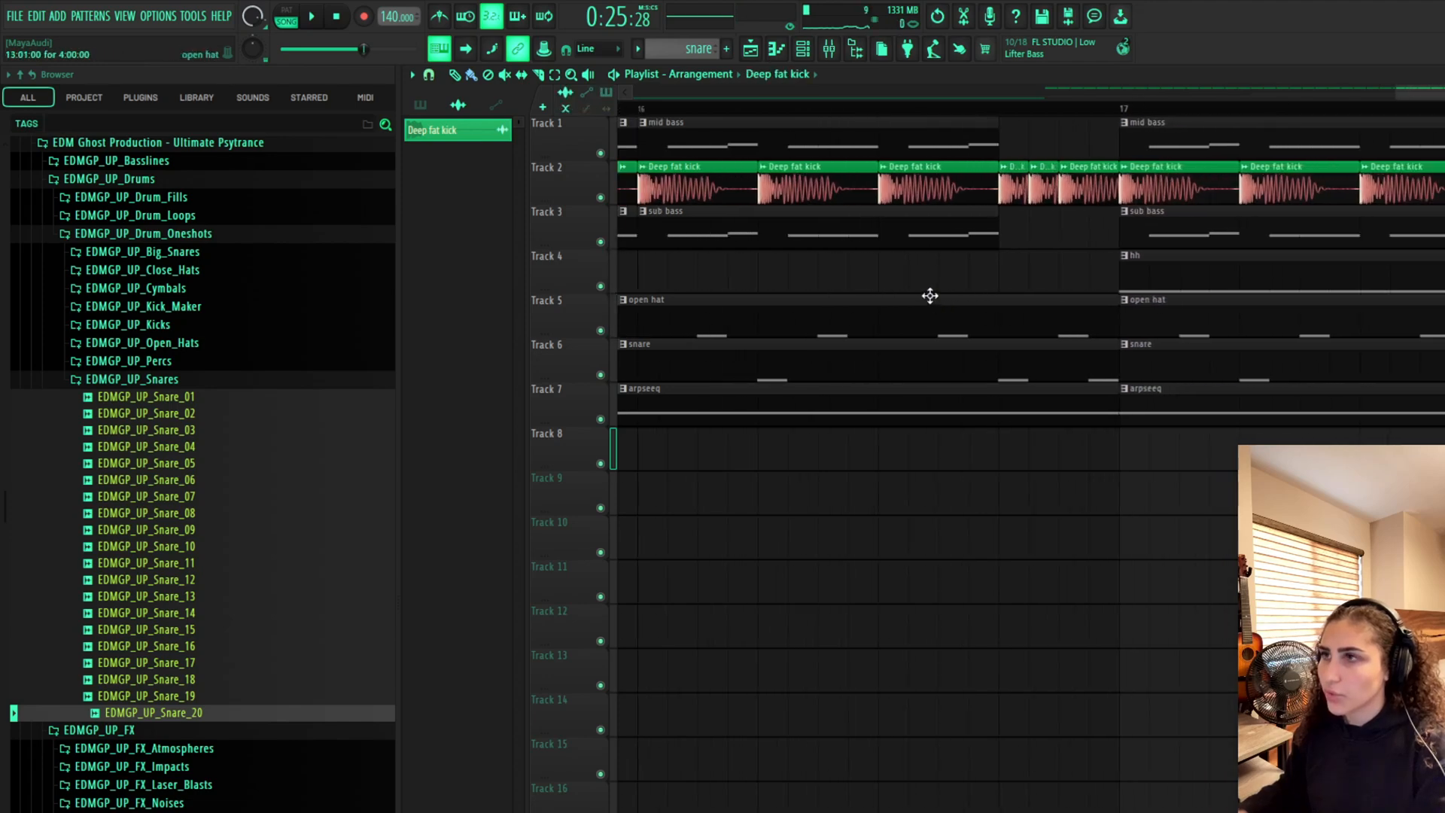
pyautogui.scroll(-2, 896, 236)
pyautogui.scroll(-1, 1083, 148)
pyautogui.press('space')
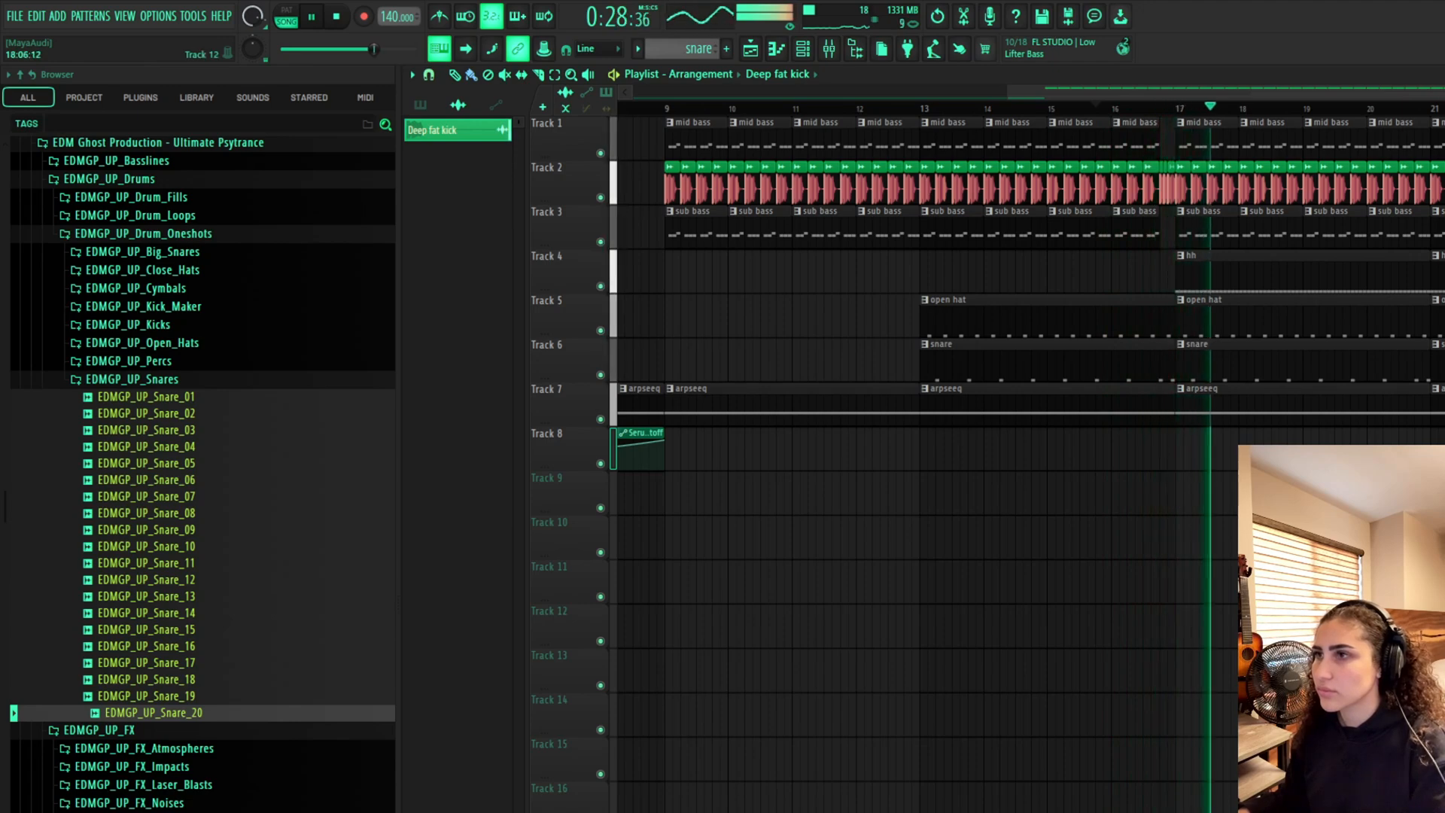
pyautogui.scroll(-2, 1430, 538)
pyautogui.scroll(2, 1431, 538)
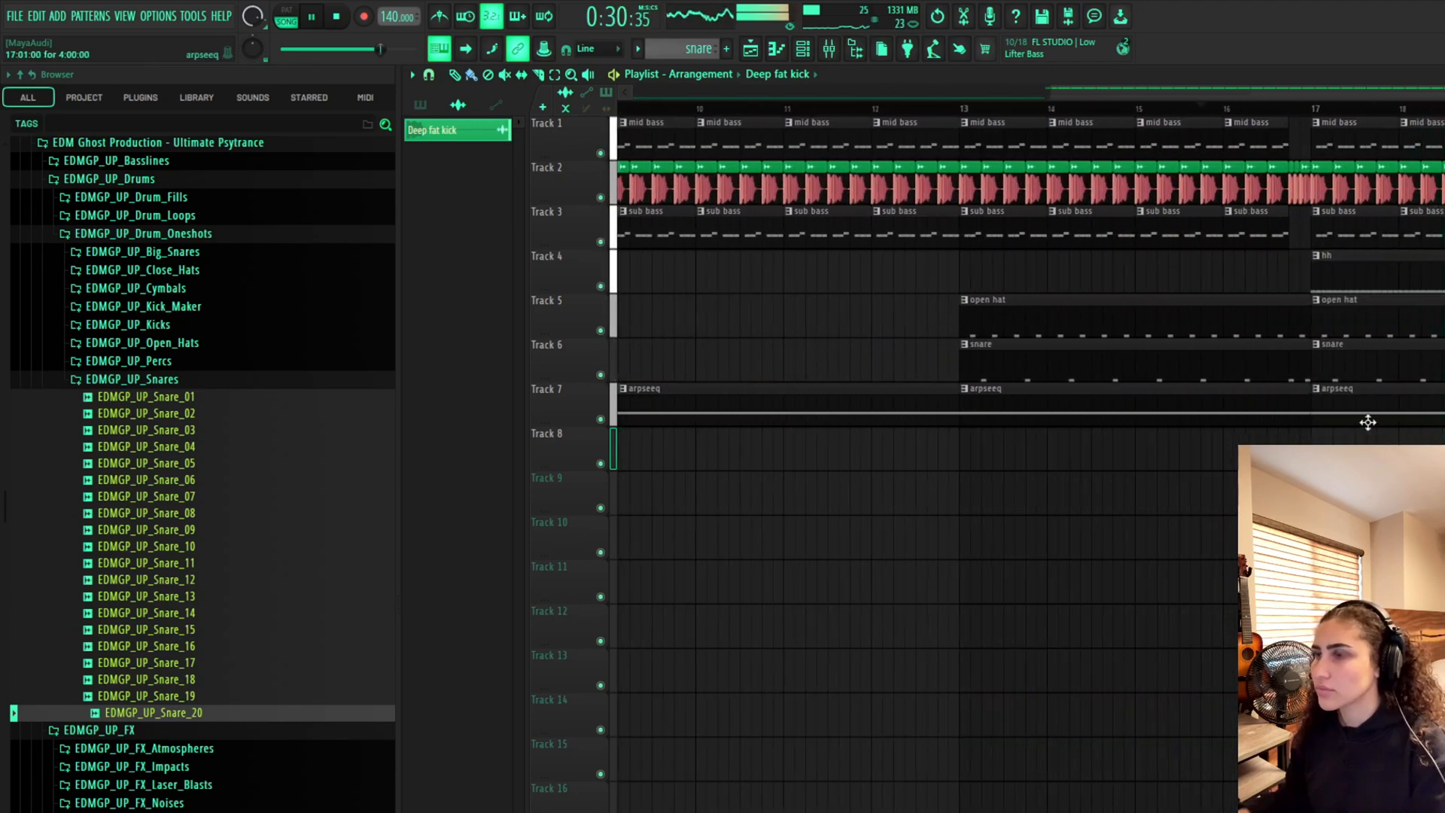
pyautogui.scroll(4, 1268, 335)
pyautogui.press('space')
# Trim the ends of the open hat and snare clips before bar 17
pyautogui.moveTo(1444, 319); pyautogui.dragTo(1328, 314)
pyautogui.moveTo(1444, 363); pyautogui.dragTo(1342, 359)
pyautogui.scroll(-5, 1342, 359)
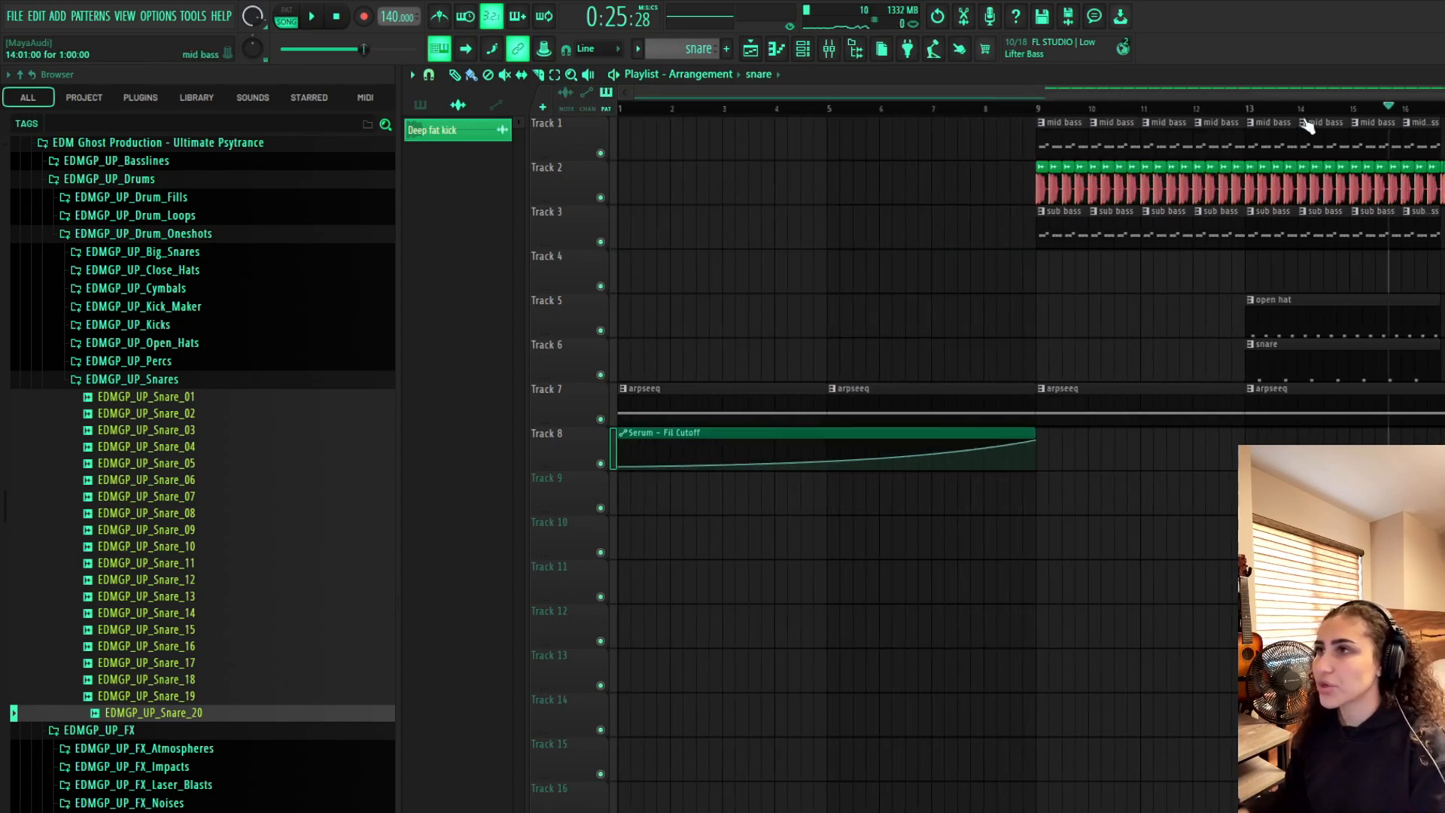
# Play the drop section again and open the mixer
pyautogui.moveTo(1263, 90); pyautogui.dragTo(1444, 90)
pyautogui.press('space')
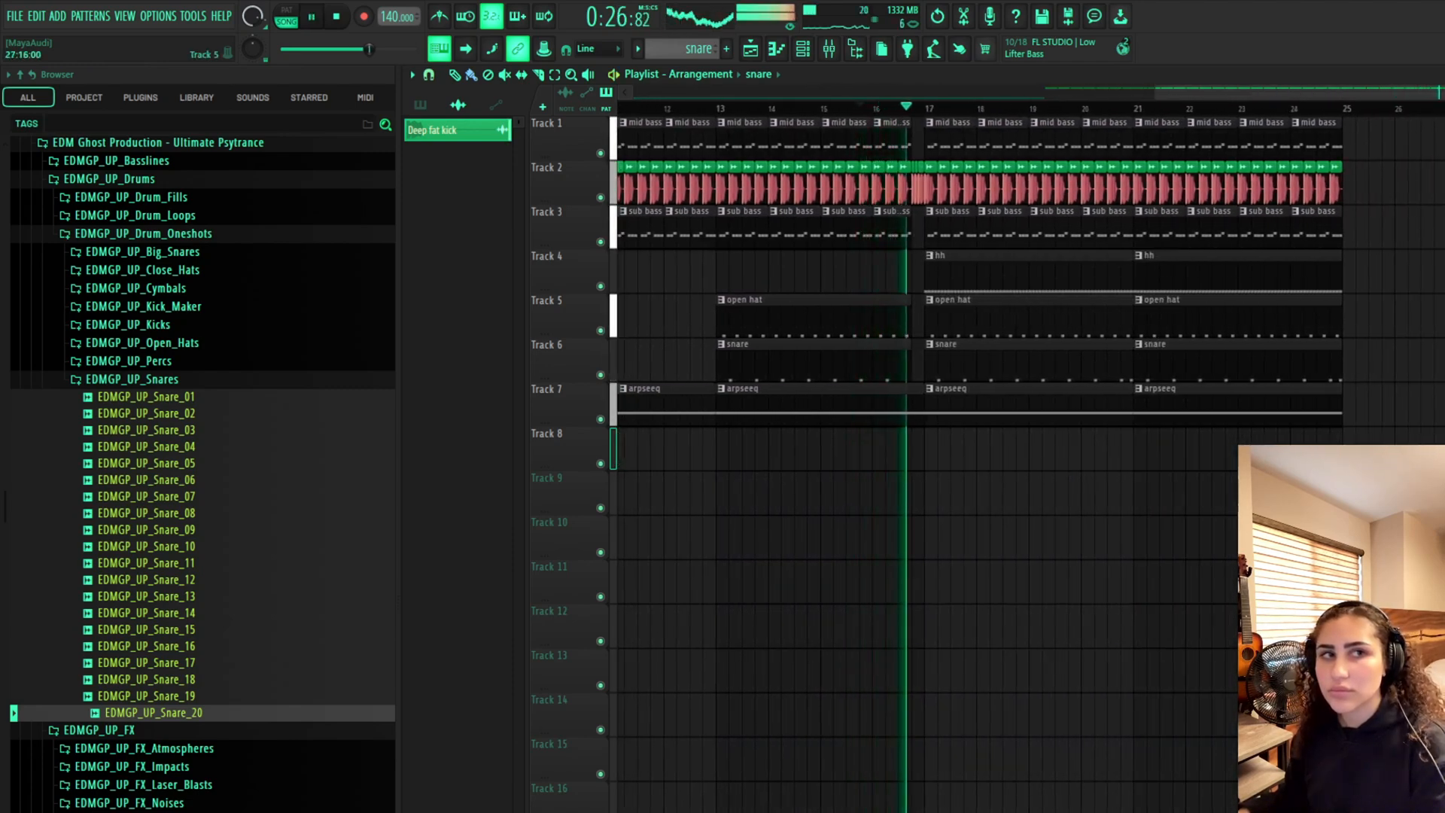
pyautogui.press('space')
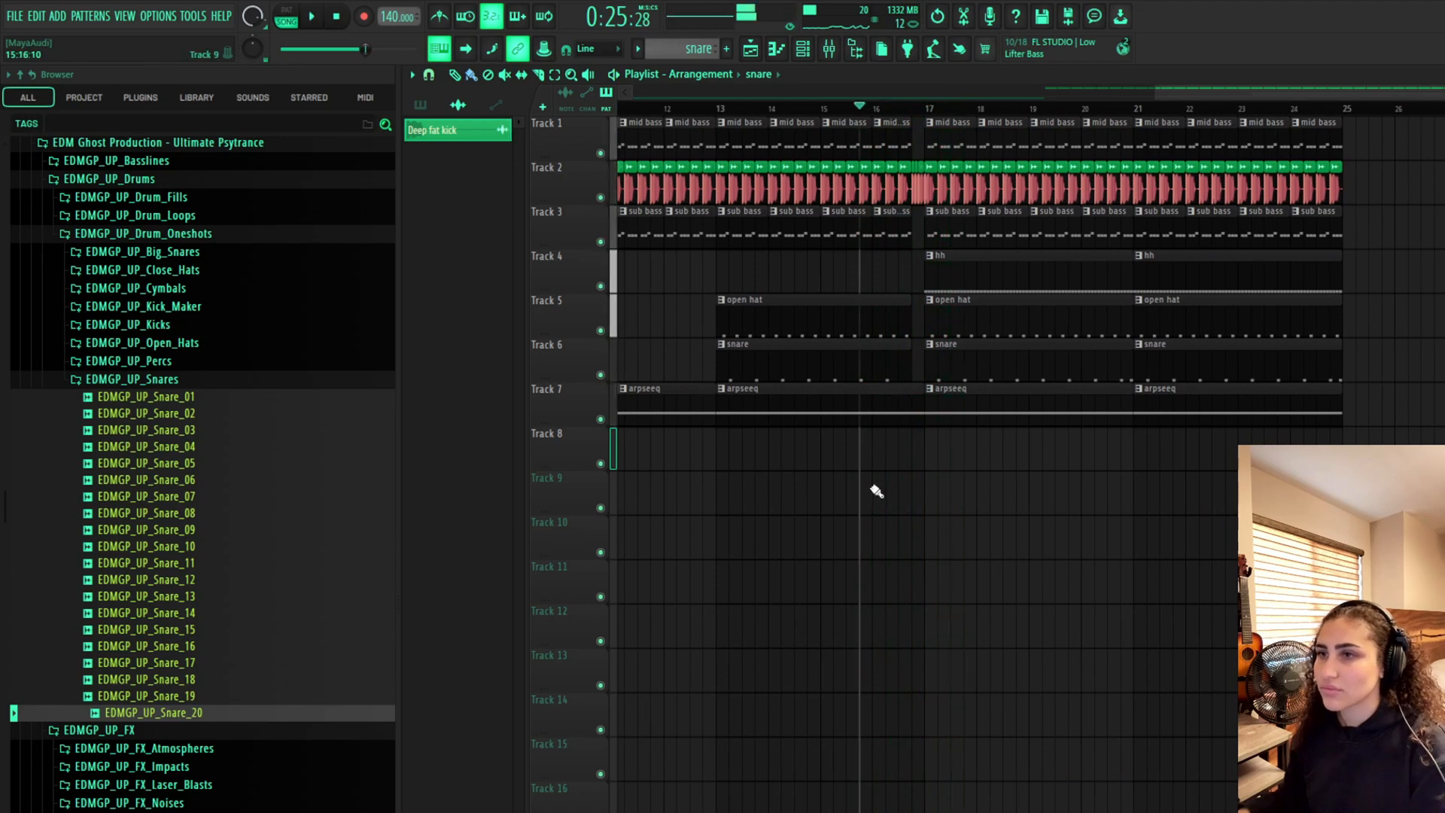
pyautogui.hscroll(-5, 823, 464)
pyautogui.moveTo(1389, 84); pyautogui.dragTo(1444, 84)
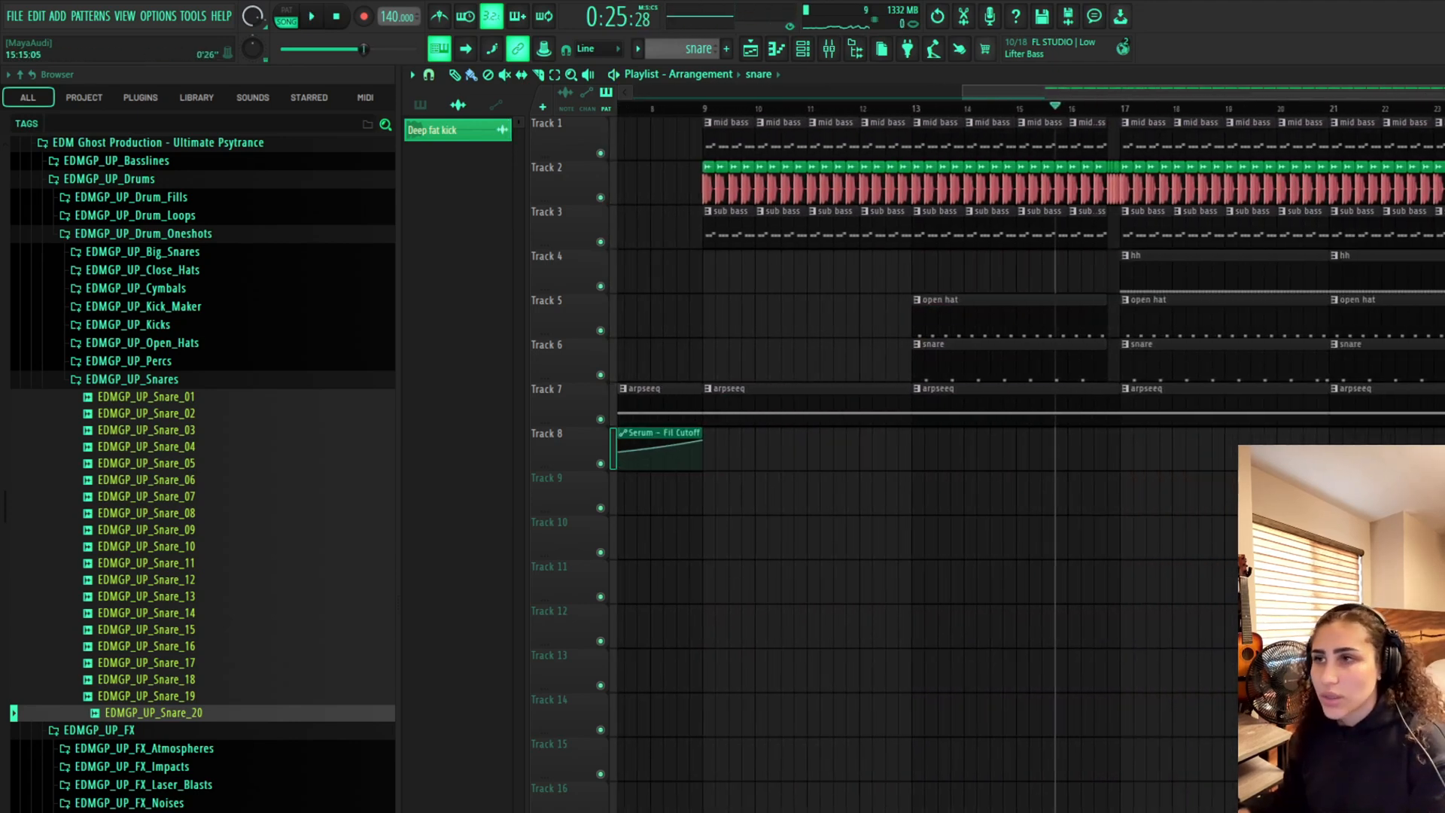
pyautogui.click(831, 53)
pyautogui.press('space')
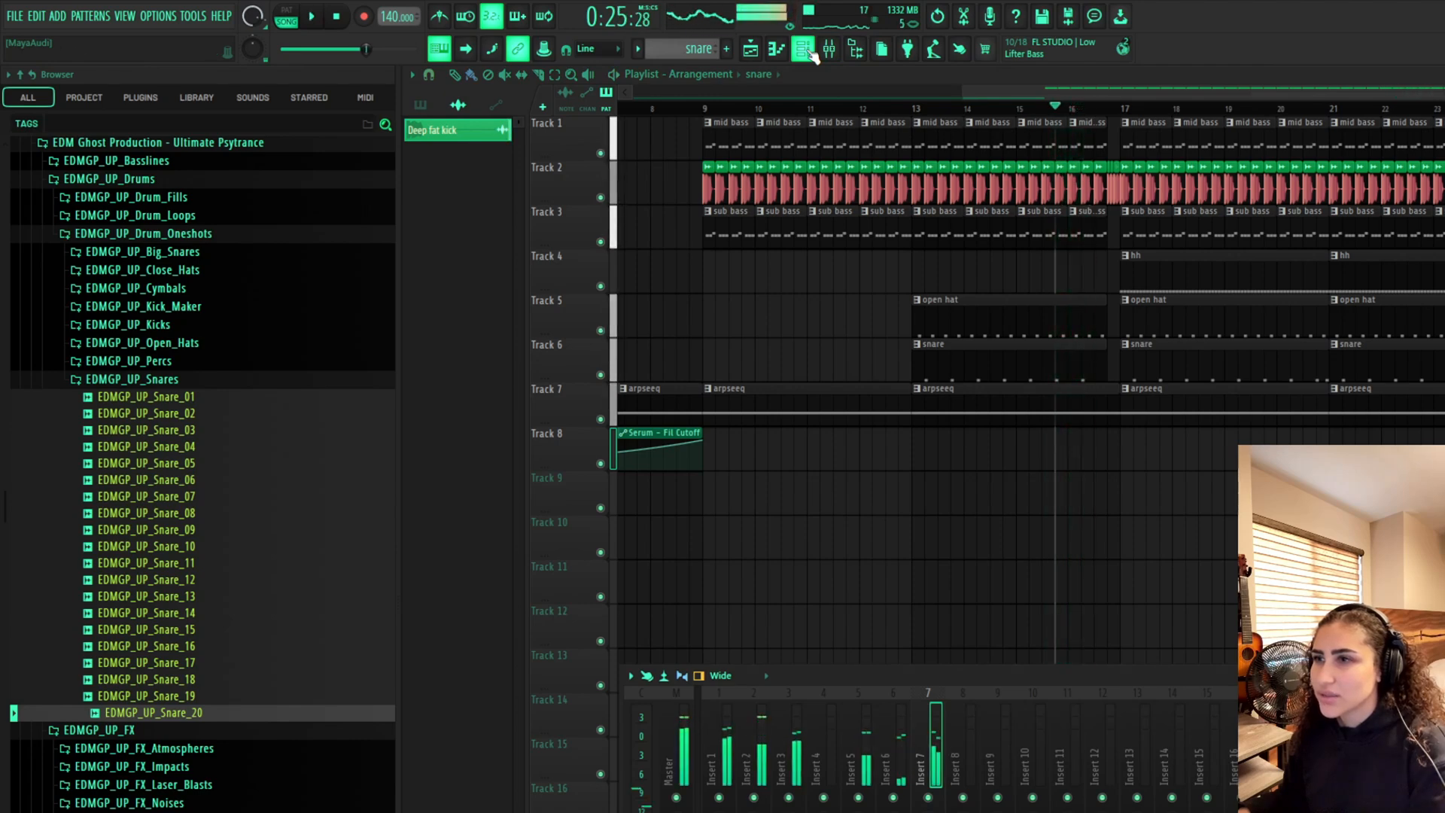
# Open the channel rack, move it aside and create a new empty pattern
pyautogui.click(803, 50)
pyautogui.scroll(1, 760, 319)
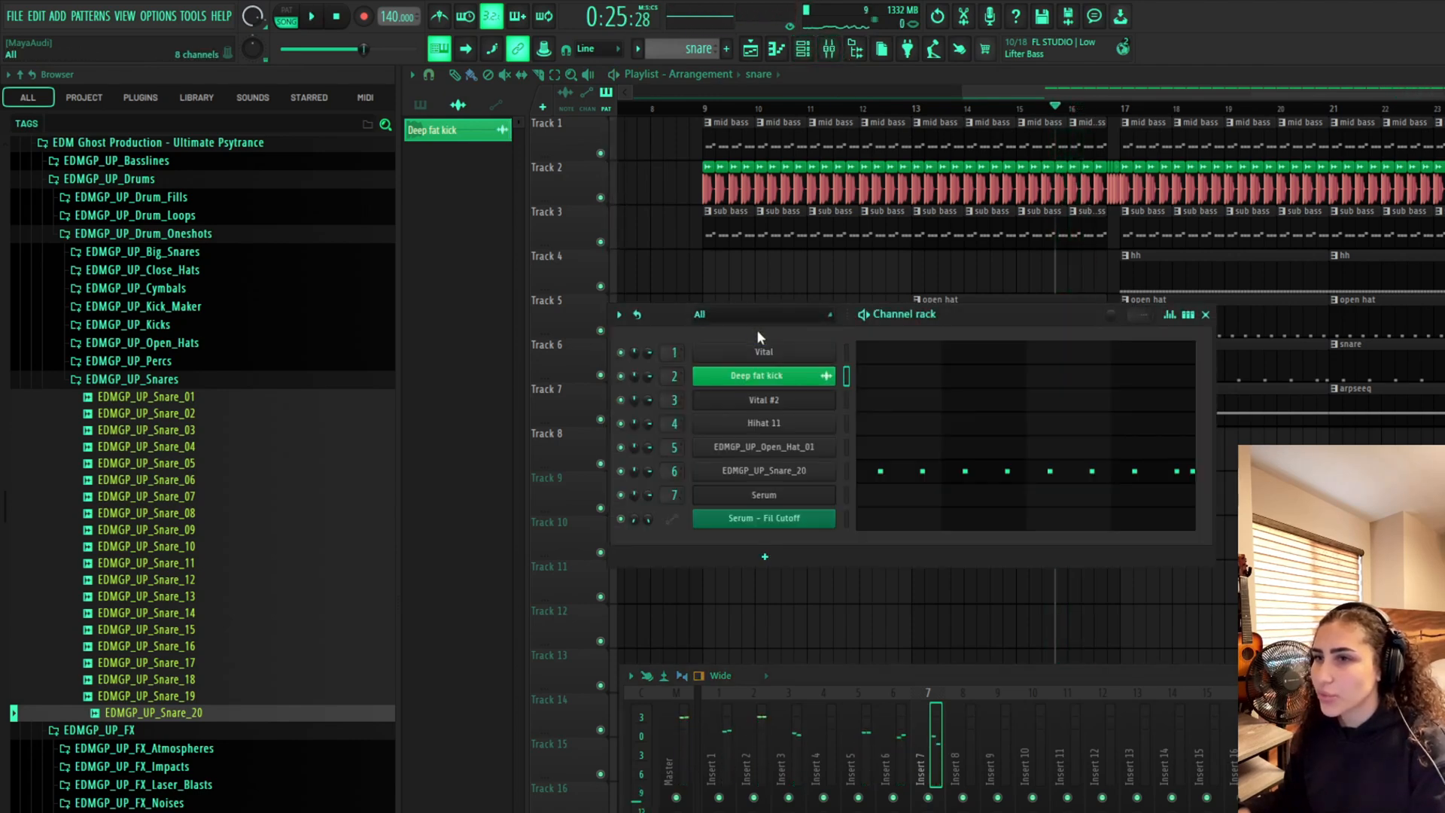
pyautogui.moveTo(1020, 311); pyautogui.dragTo(1099, 266)
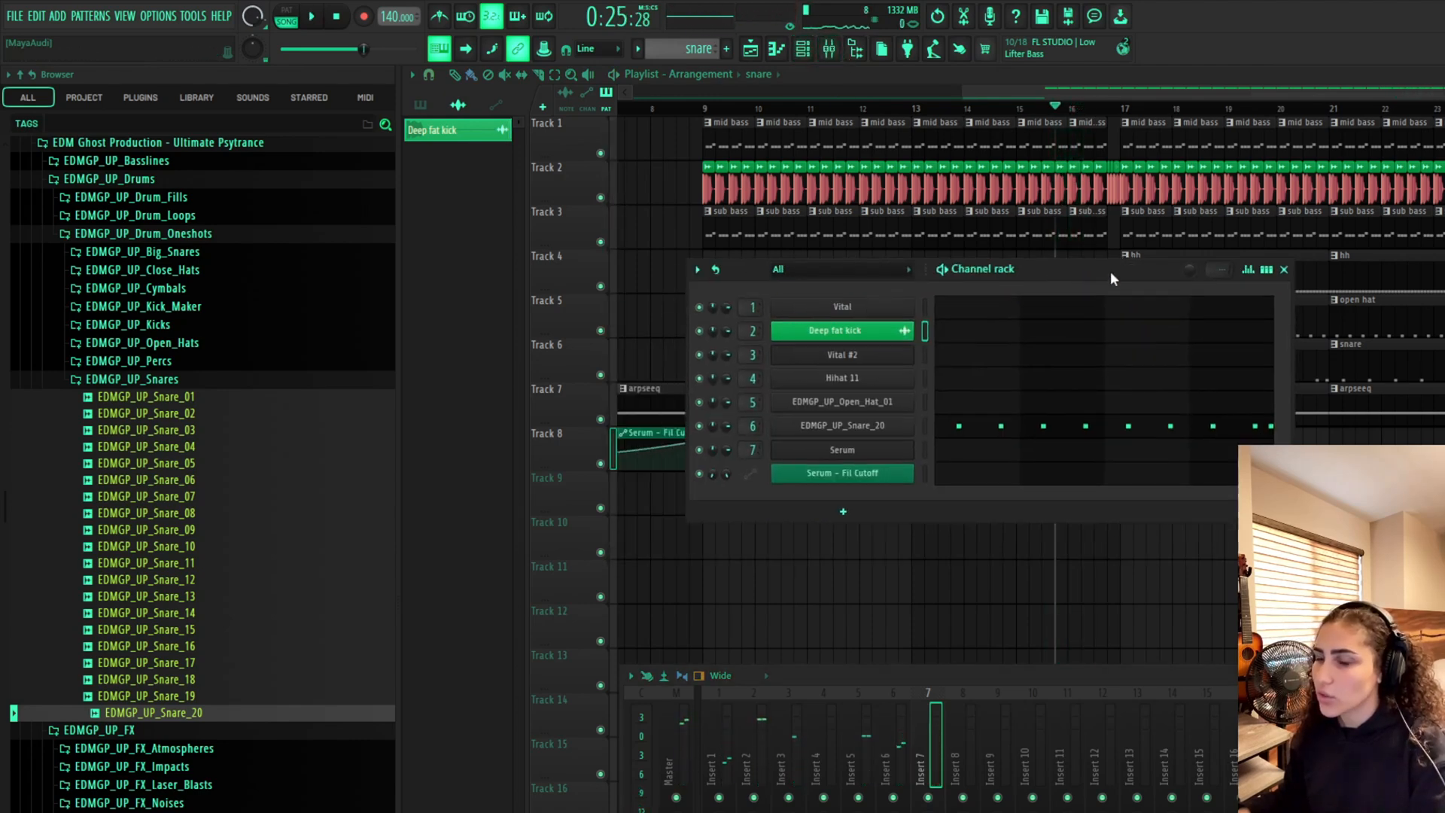
pyautogui.click(727, 50)
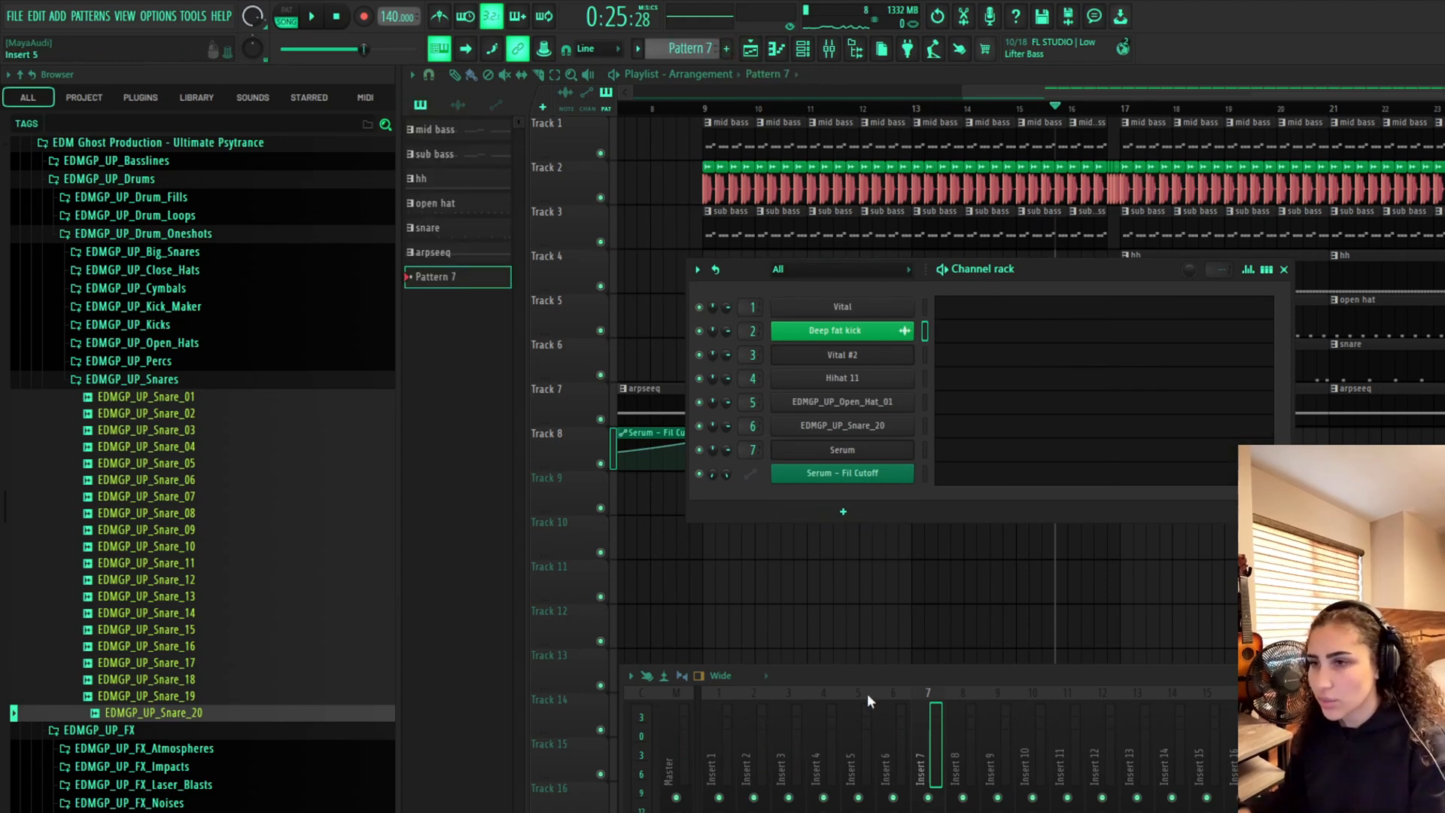
# On mixer insert 6, open Fruity parametric EQ 2 and boost a mid band near 1.9 kHz and the high shelf while playing
pyautogui.click(897, 719)
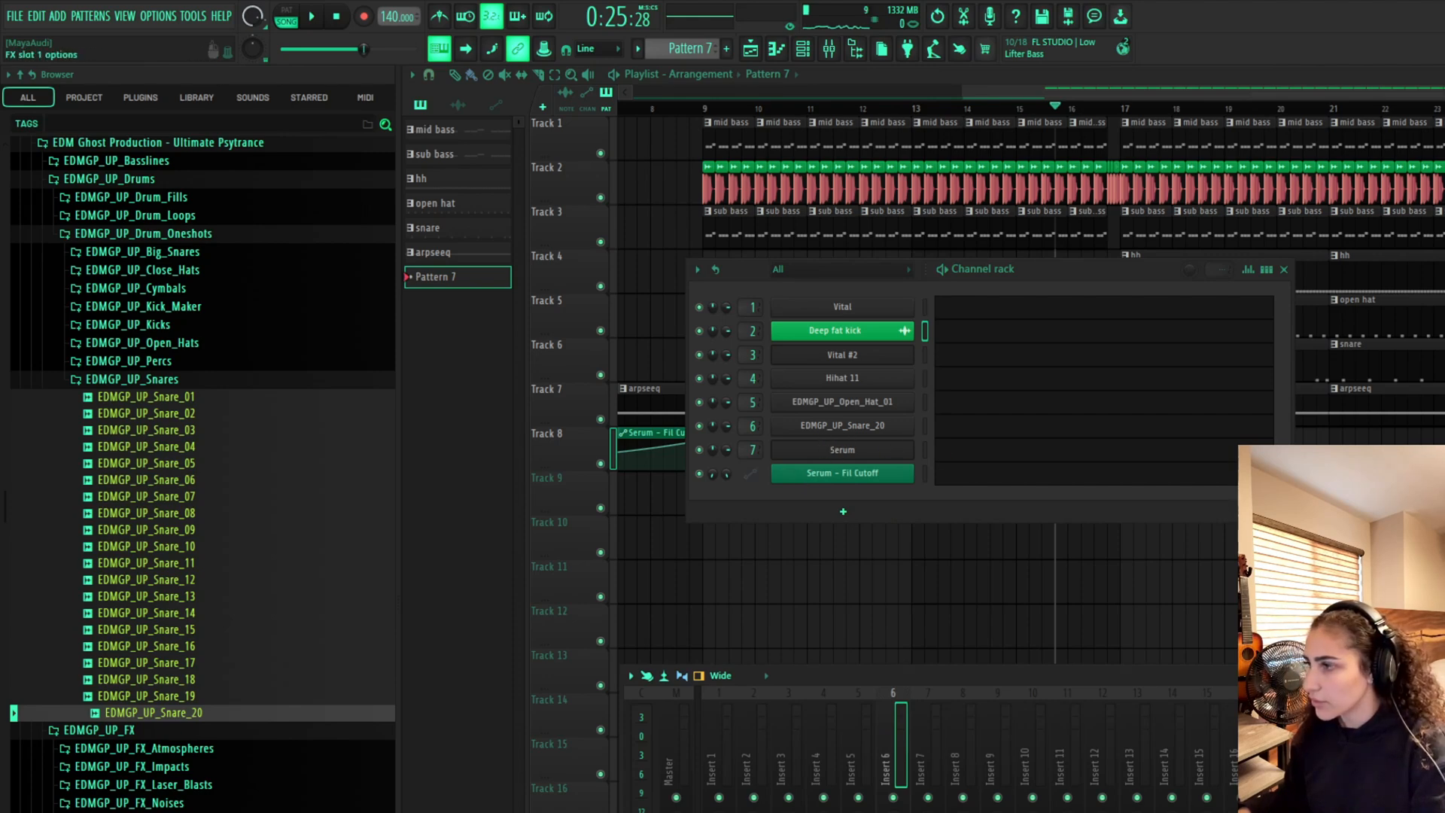
pyautogui.click(1201, 361)
pyautogui.press('space')
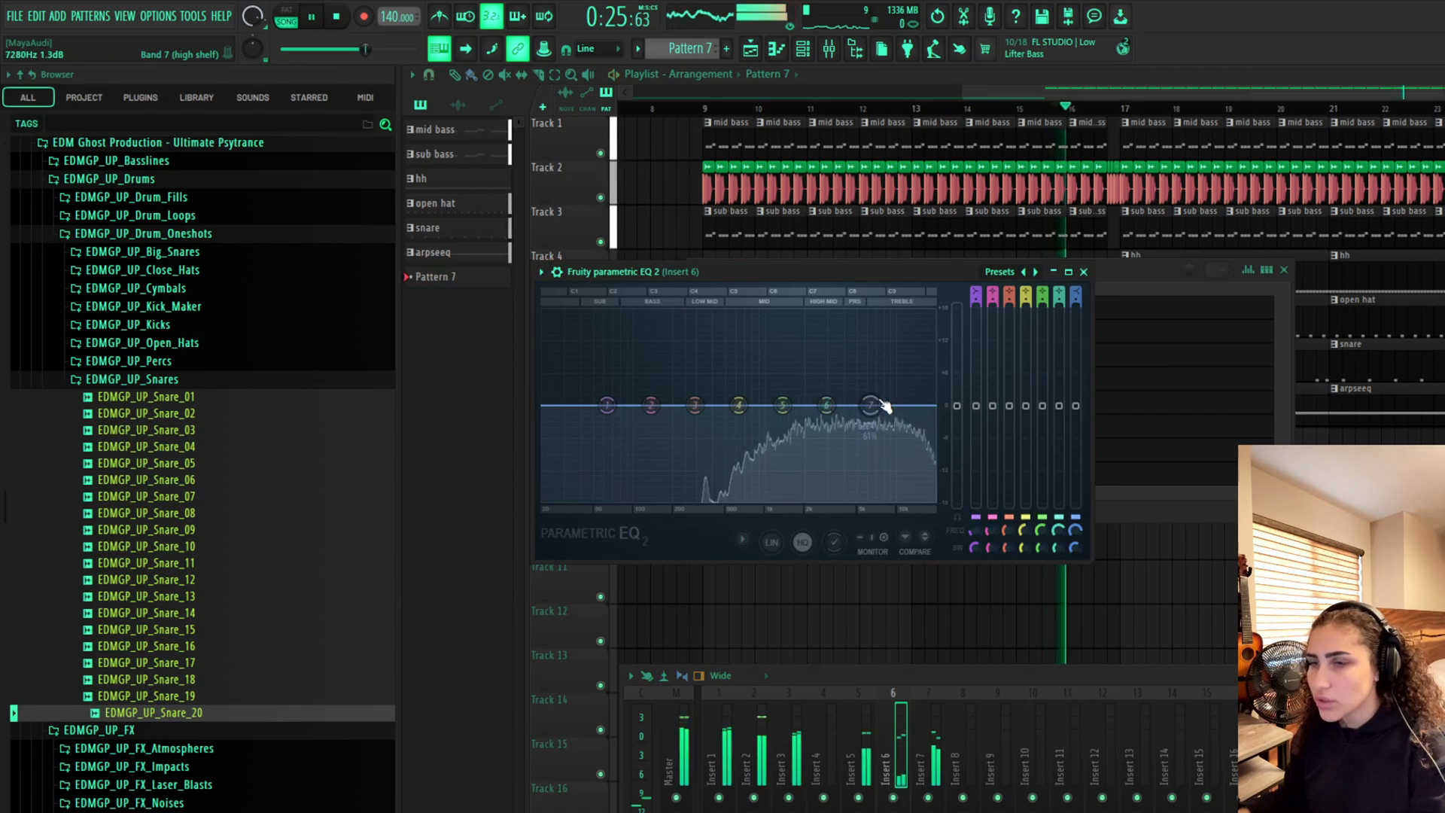
pyautogui.press('space')
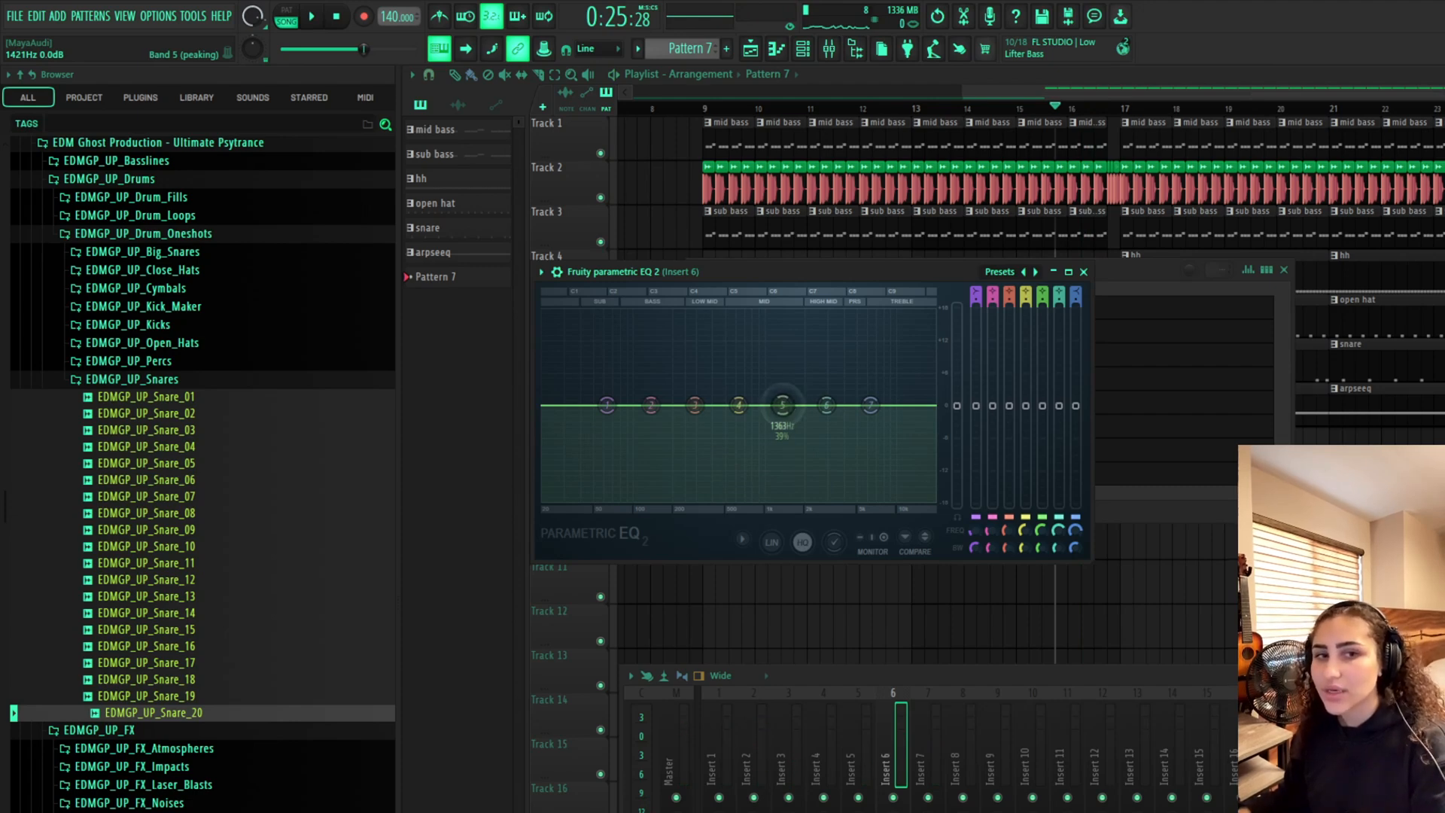
pyautogui.press('space')
pyautogui.moveTo(783, 405); pyautogui.dragTo(802, 356)
pyautogui.press('space')
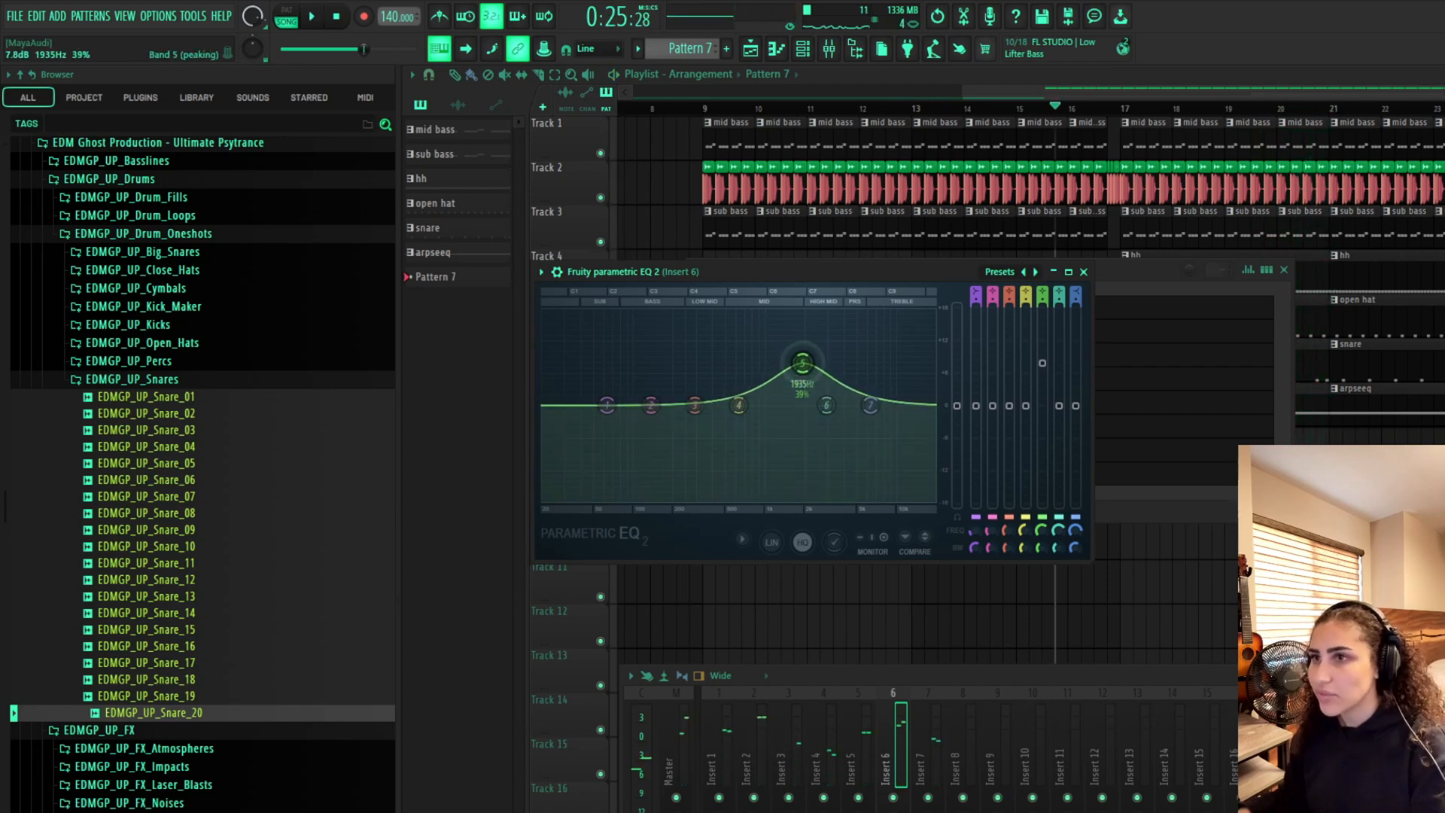
pyautogui.press('space')
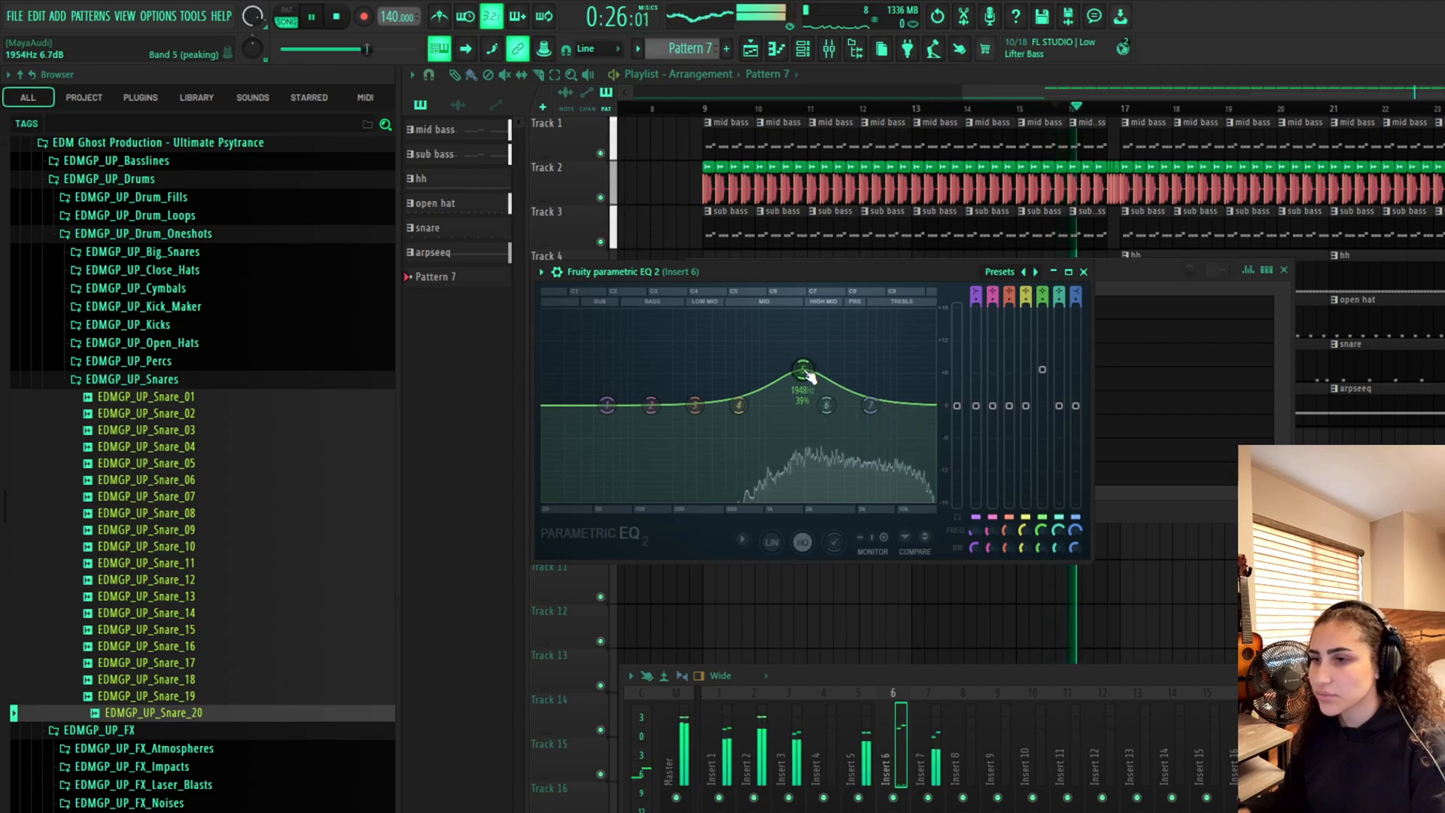
pyautogui.moveTo(870, 405); pyautogui.dragTo(881, 364)
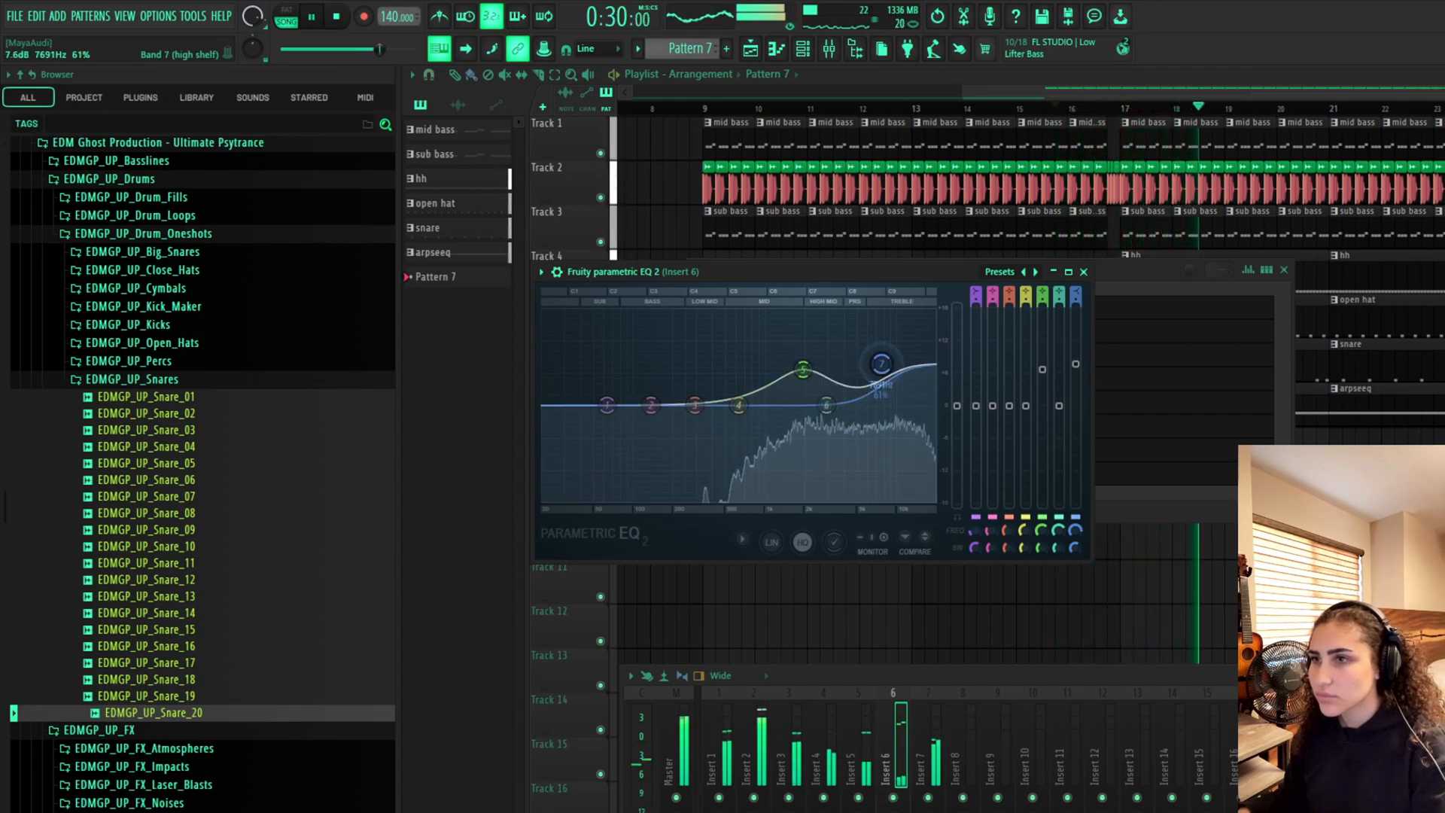
pyautogui.press('space')
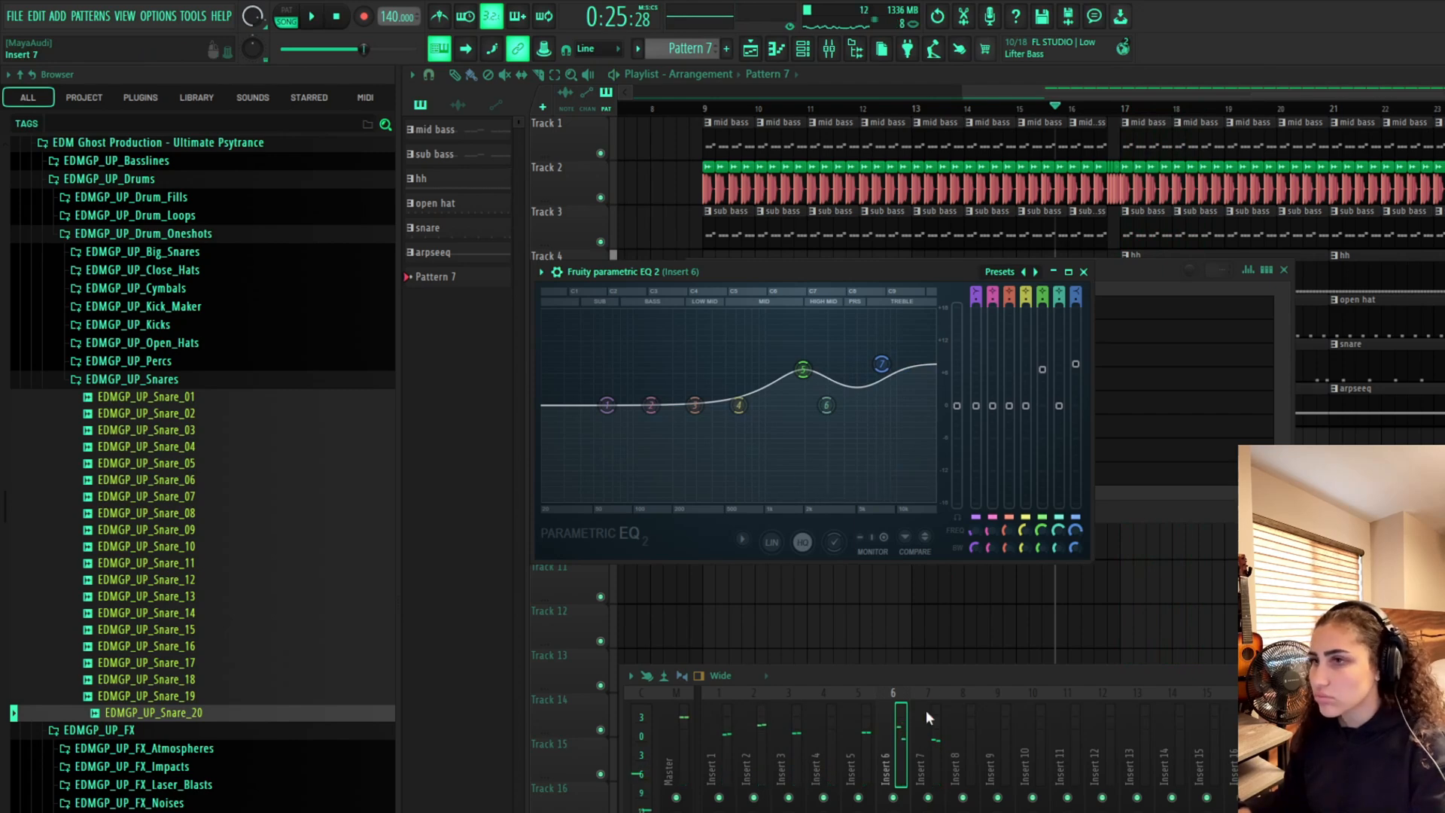
# On mixer insert 5, open Fruity parametric EQ 2, boost the high shelf and a mid band to about 8.2 dB near 2.1 kHz
pyautogui.click(1141, 274)
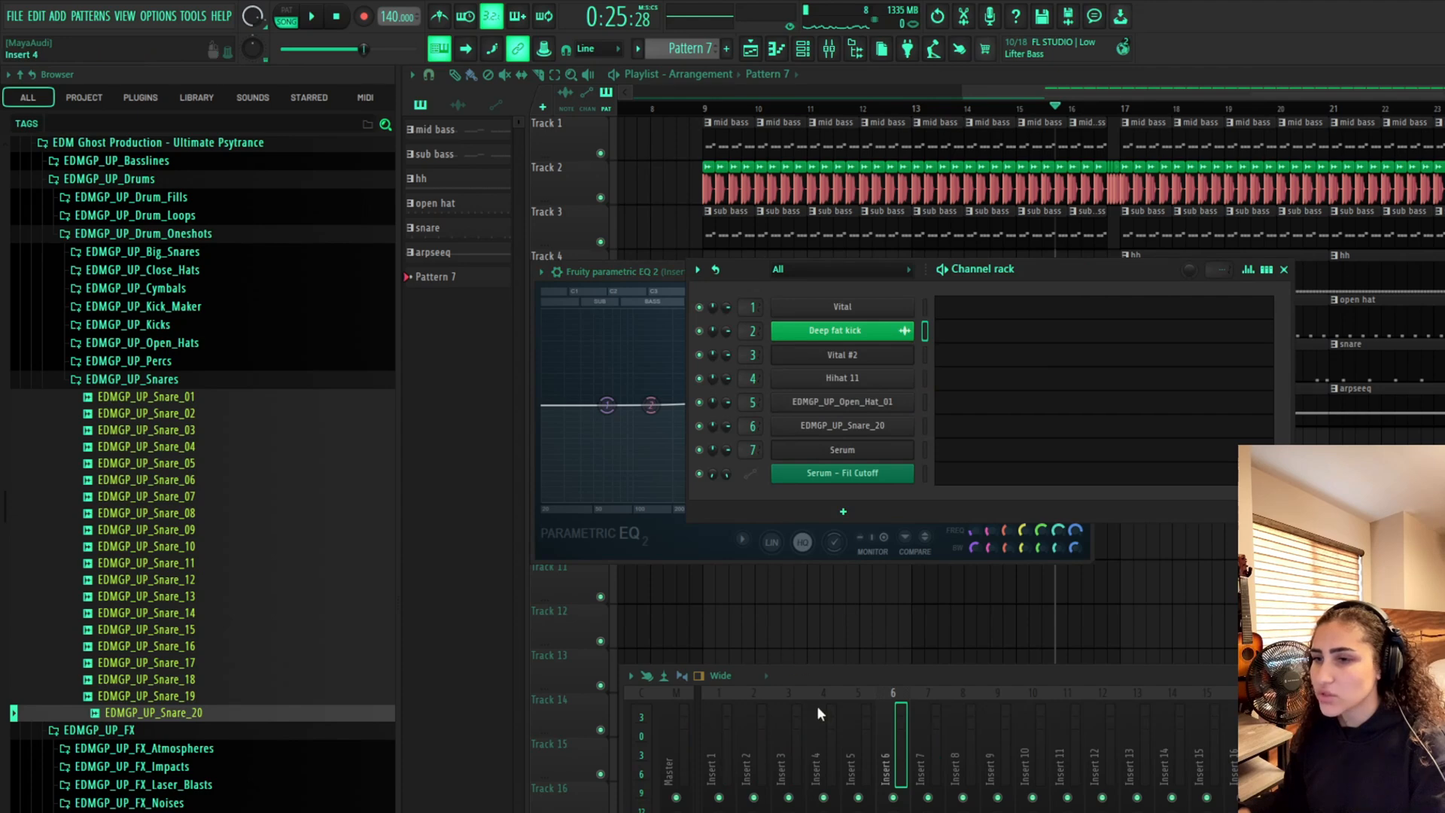
pyautogui.click(852, 726)
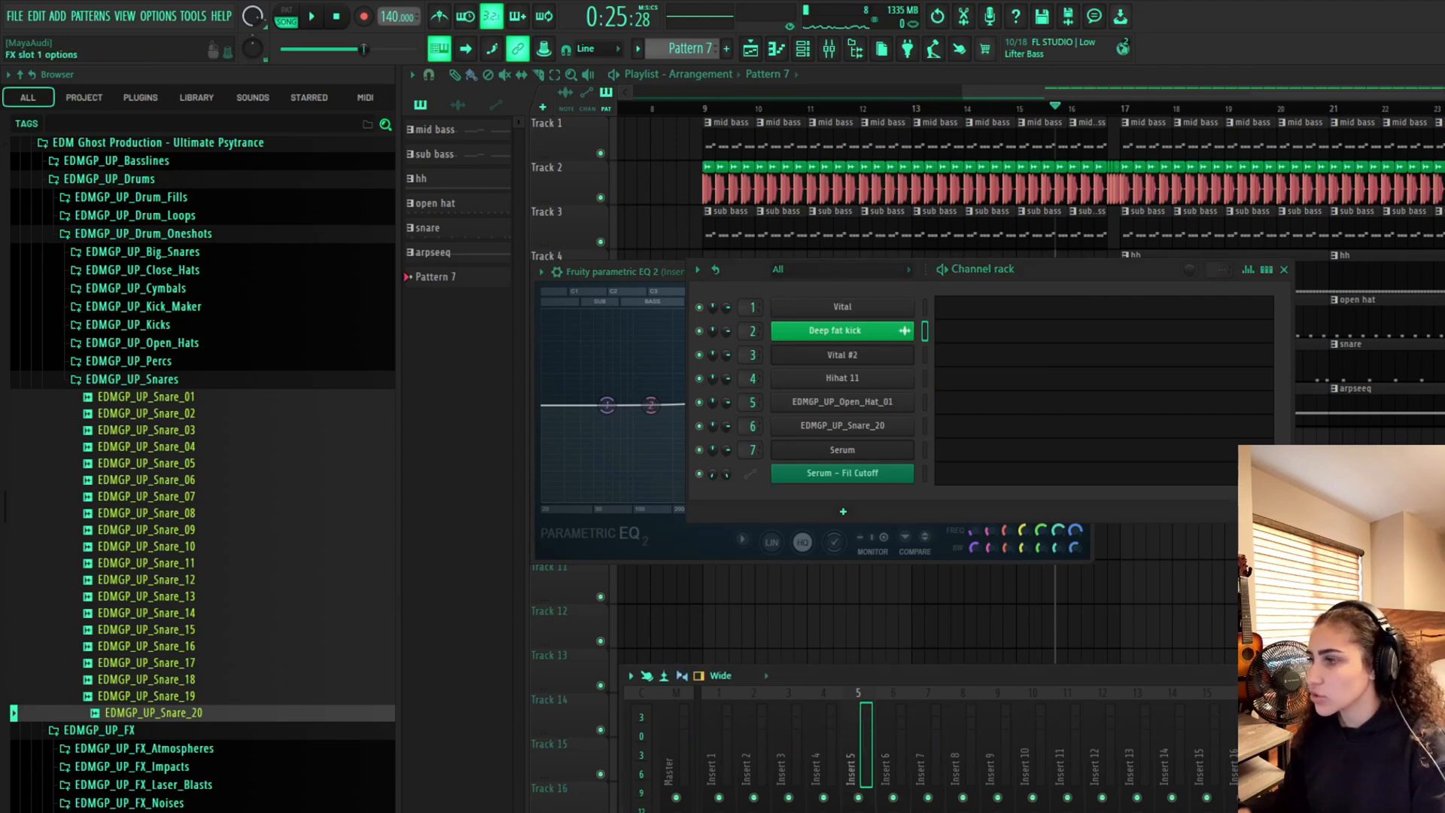
pyautogui.click(667, 298)
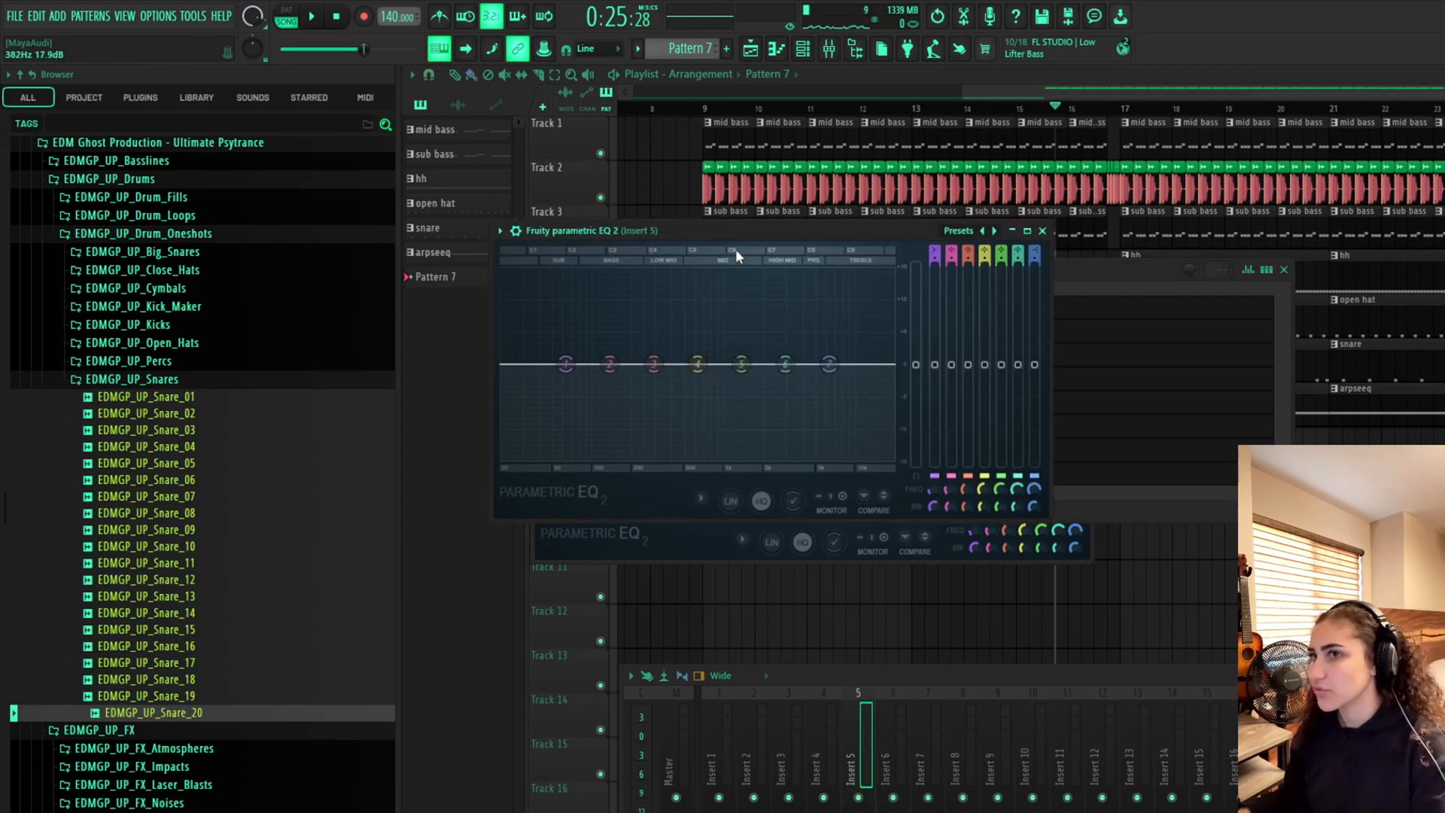
pyautogui.moveTo(756, 233); pyautogui.dragTo(969, 373)
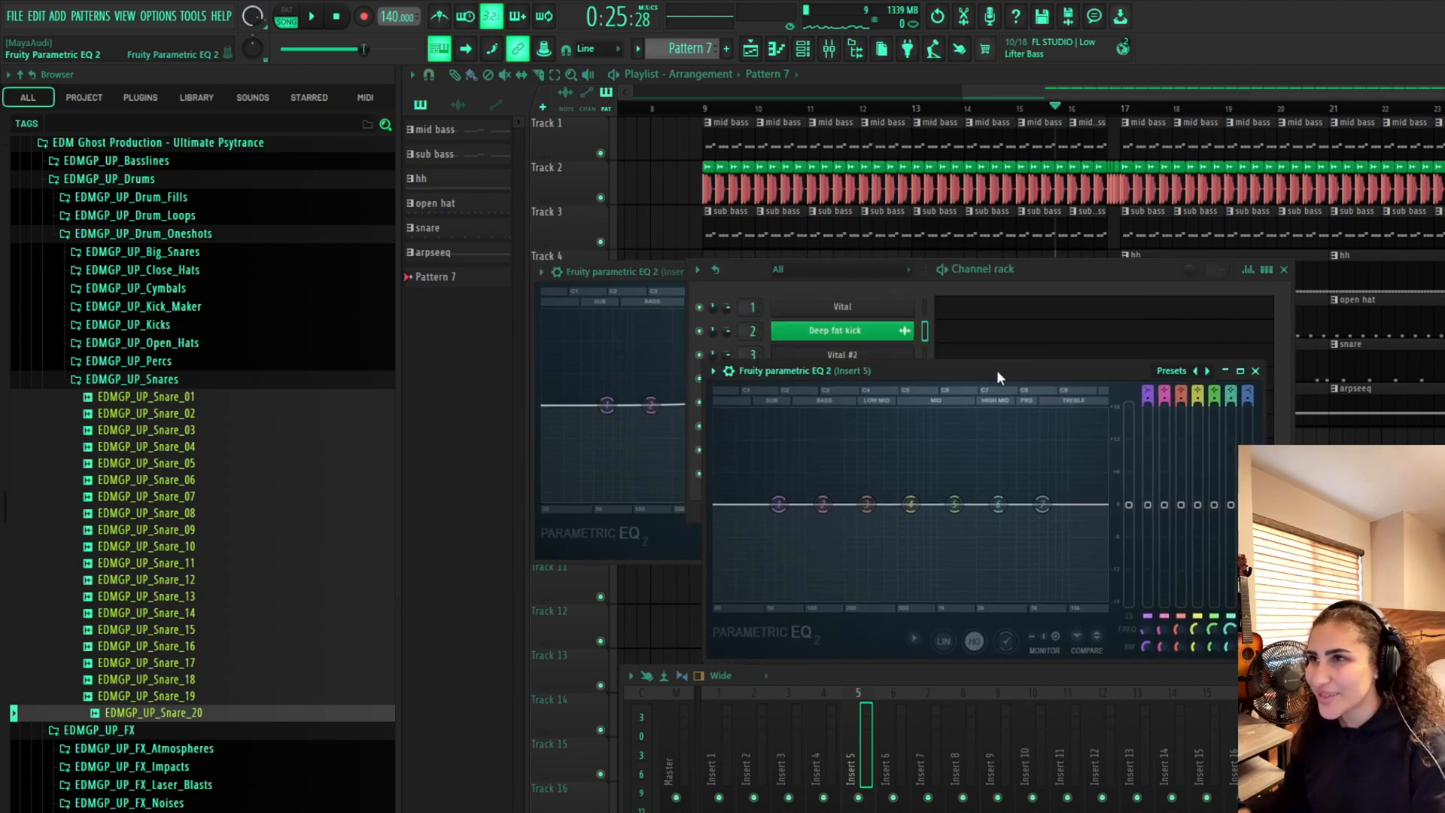
pyautogui.press('space')
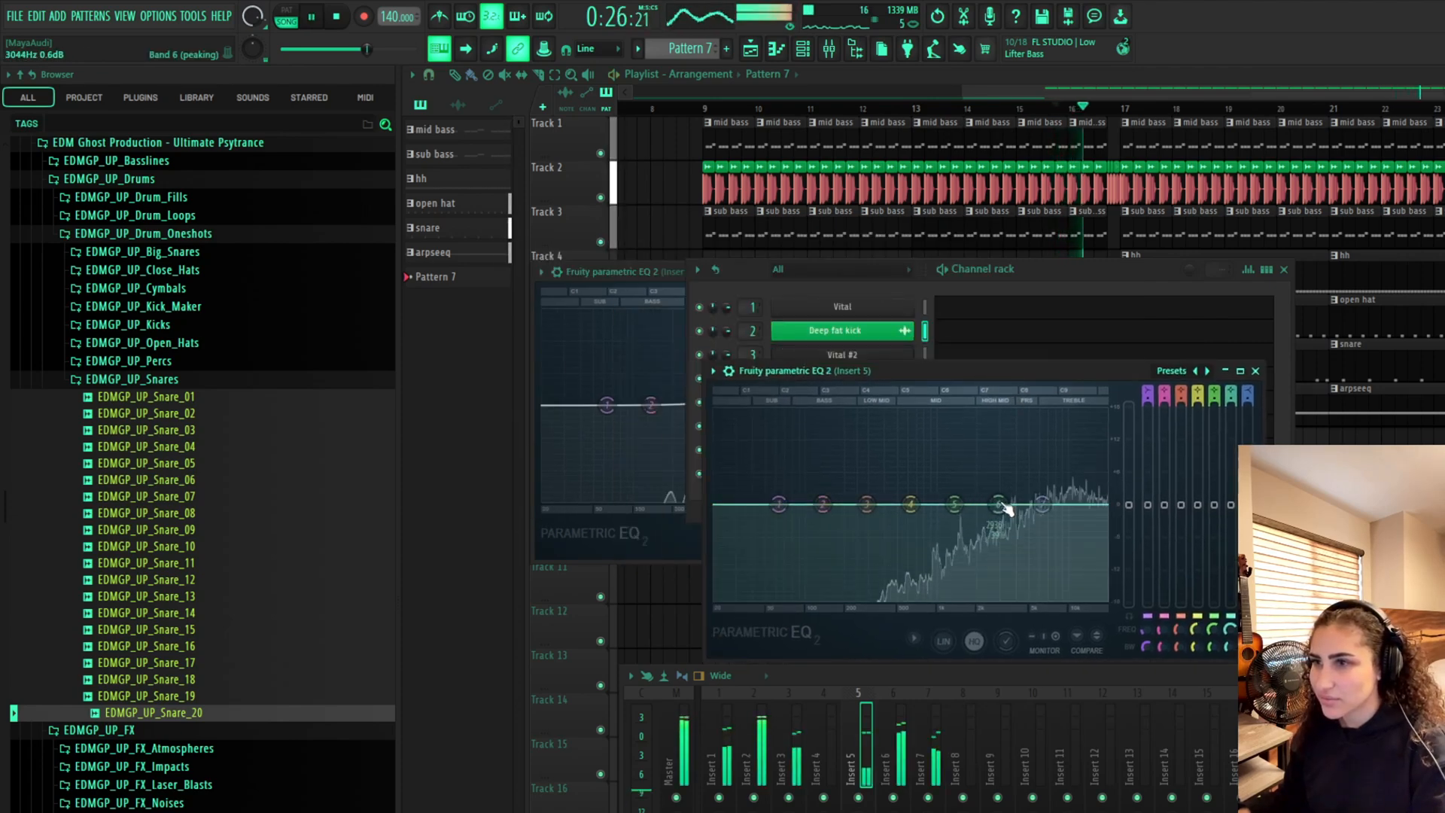
pyautogui.moveTo(1043, 504); pyautogui.dragTo(1050, 472)
pyautogui.press('space')
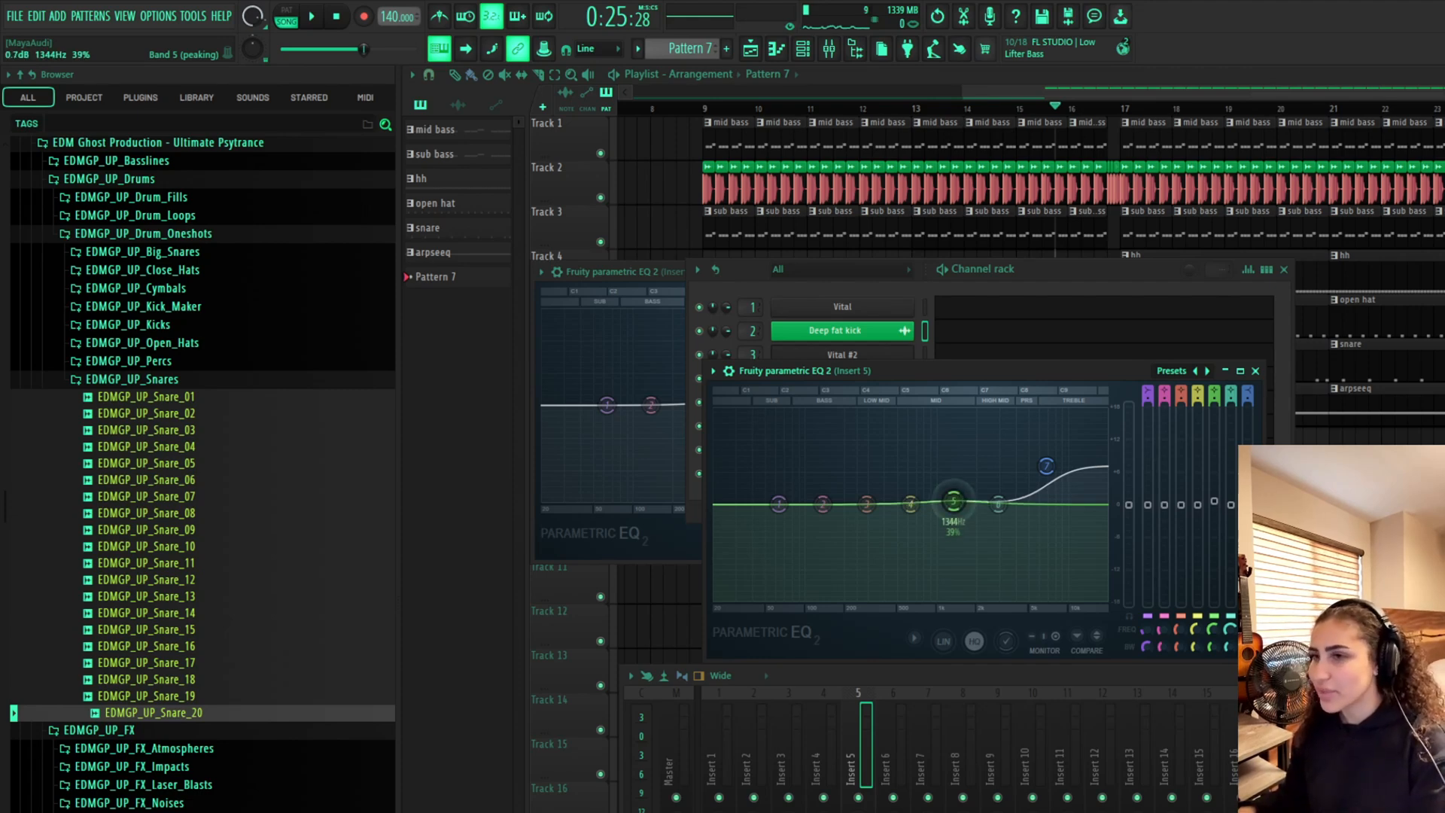
pyautogui.moveTo(953, 501); pyautogui.dragTo(952, 508)
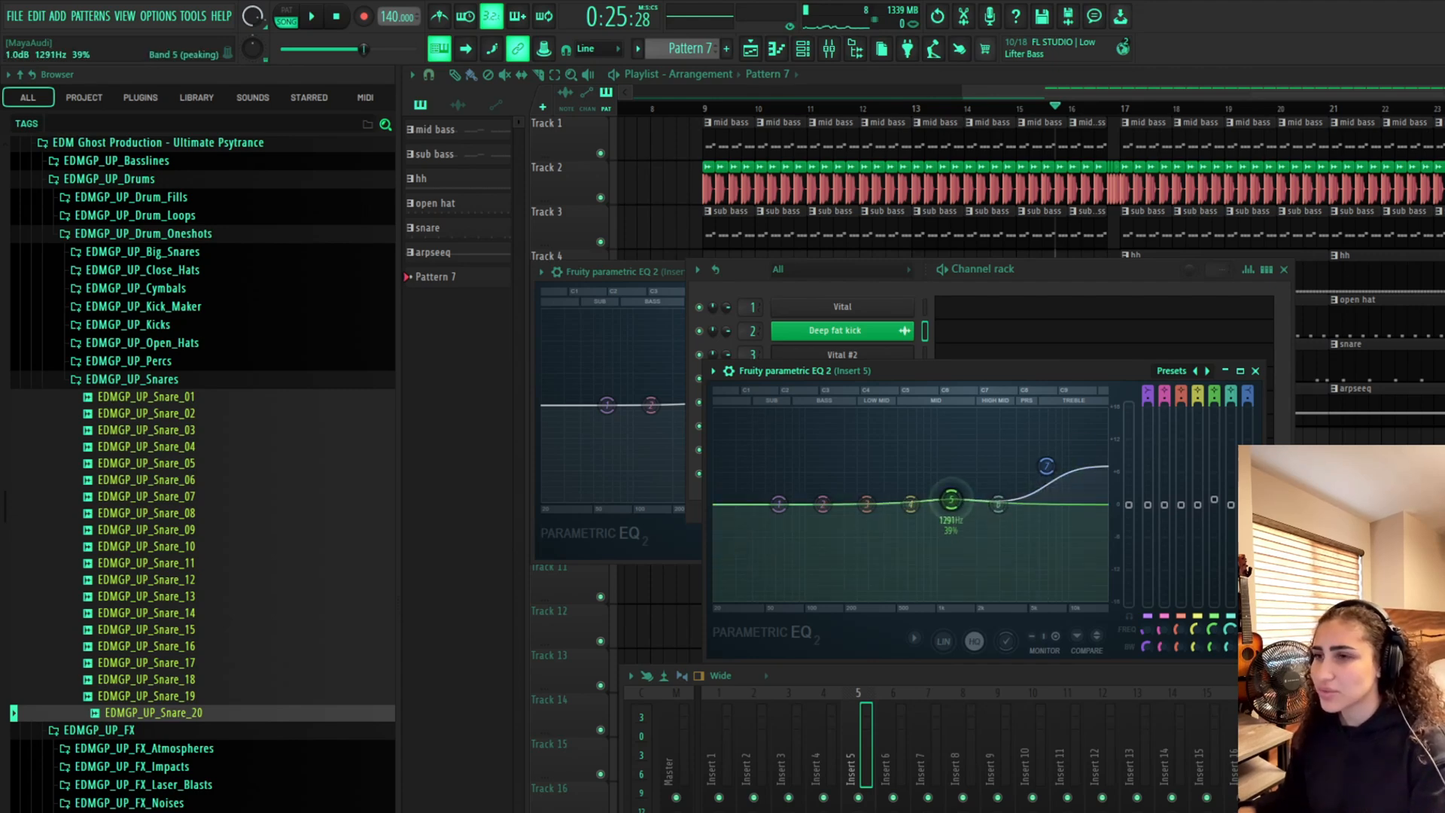
pyautogui.press('space')
pyautogui.moveTo(951, 501); pyautogui.dragTo(986, 468)
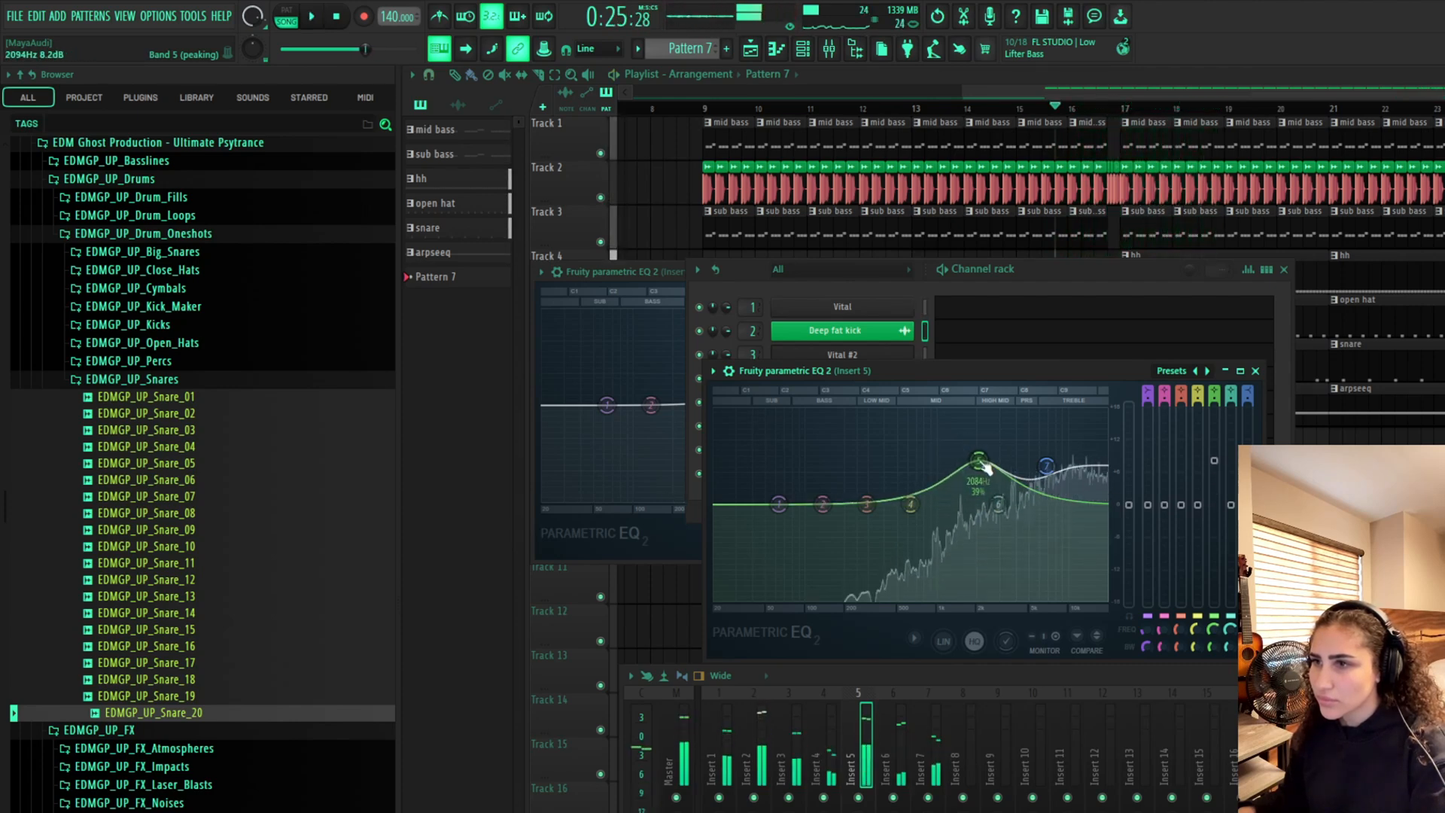
pyautogui.press('space')
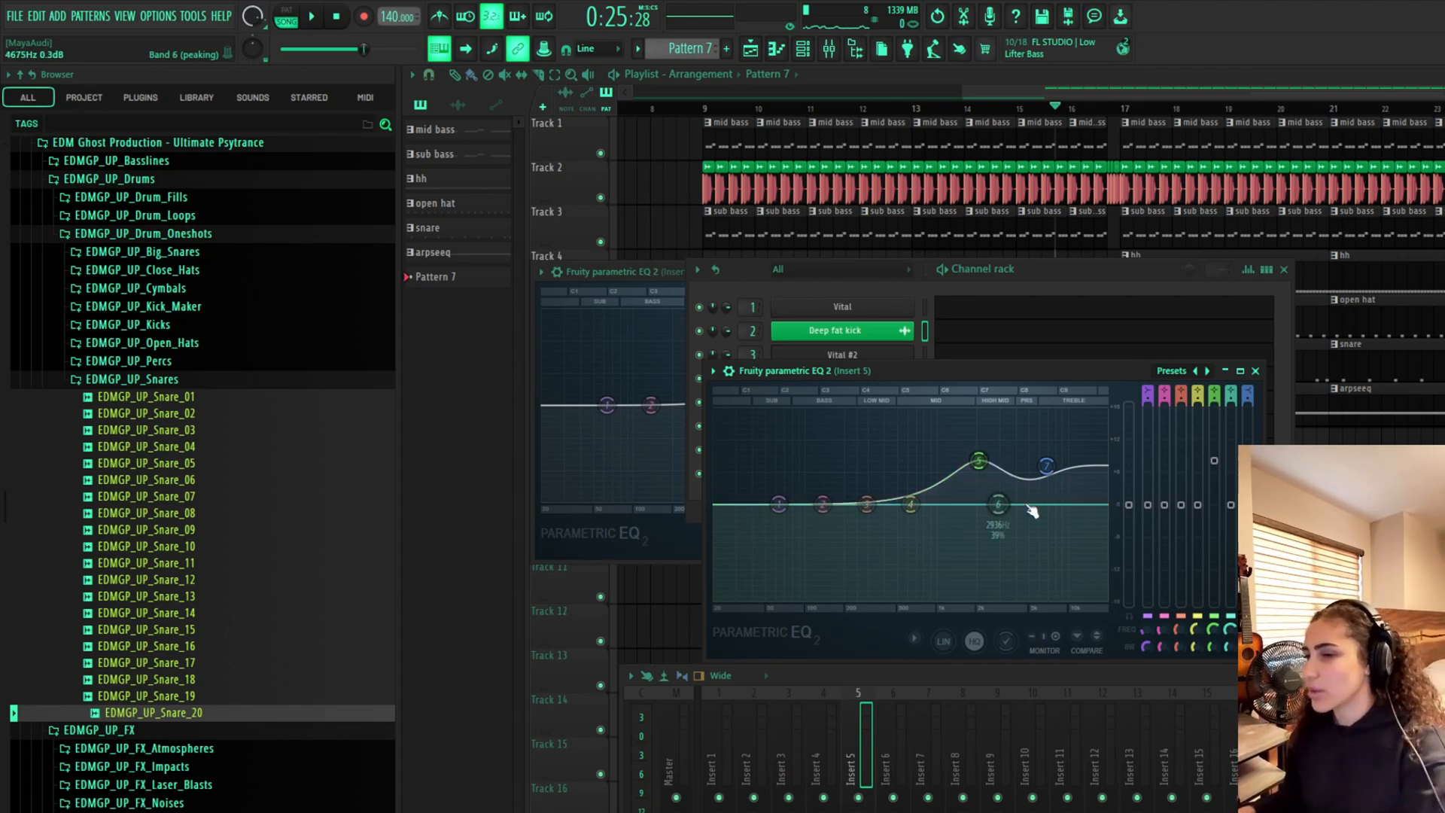
# On mixer insert 4, open Fruity parametric EQ 2 and raise the high shelf to about 6.6 dB near 9.3 kHz
pyautogui.click(1085, 276)
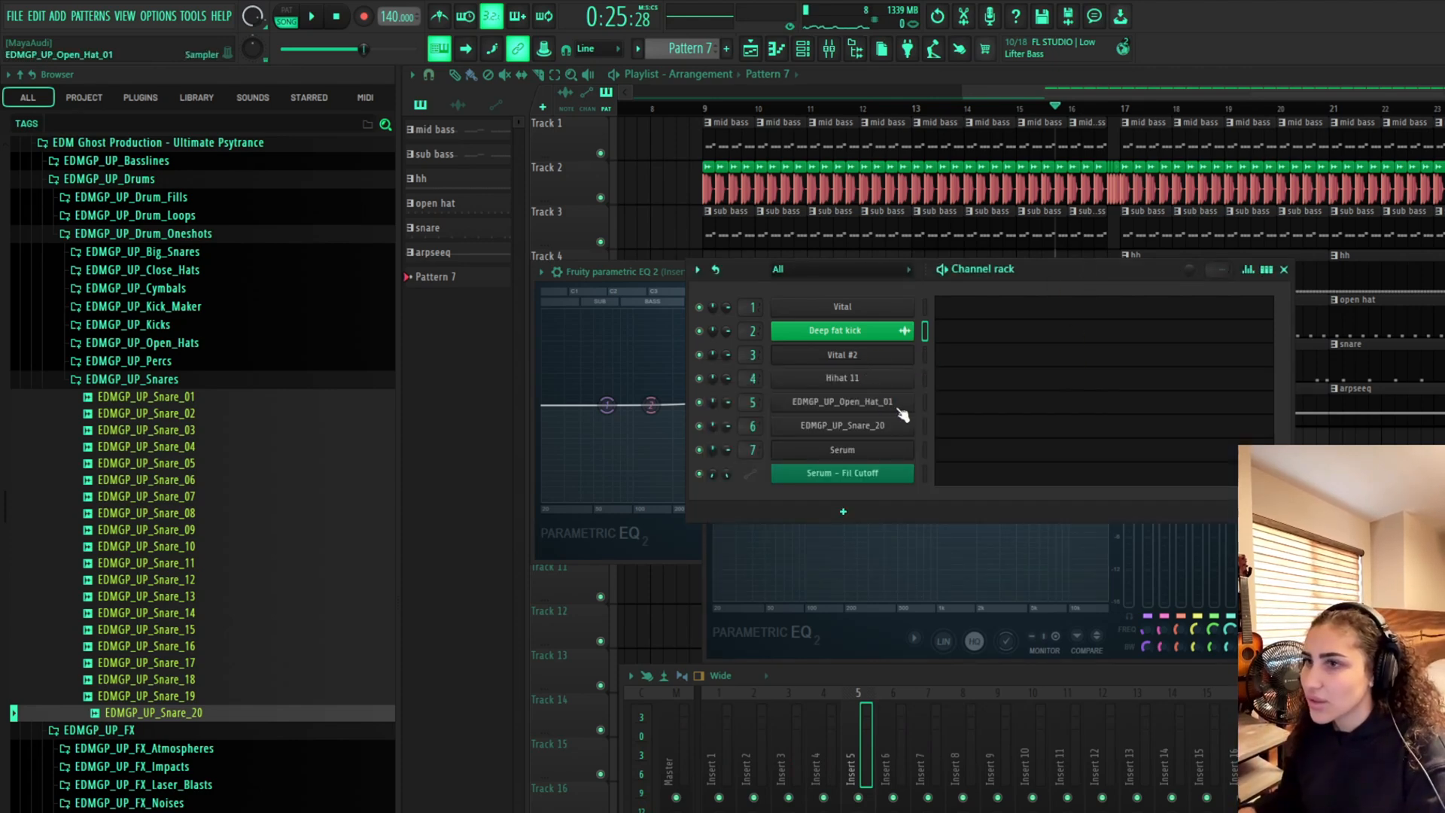
pyautogui.click(925, 379)
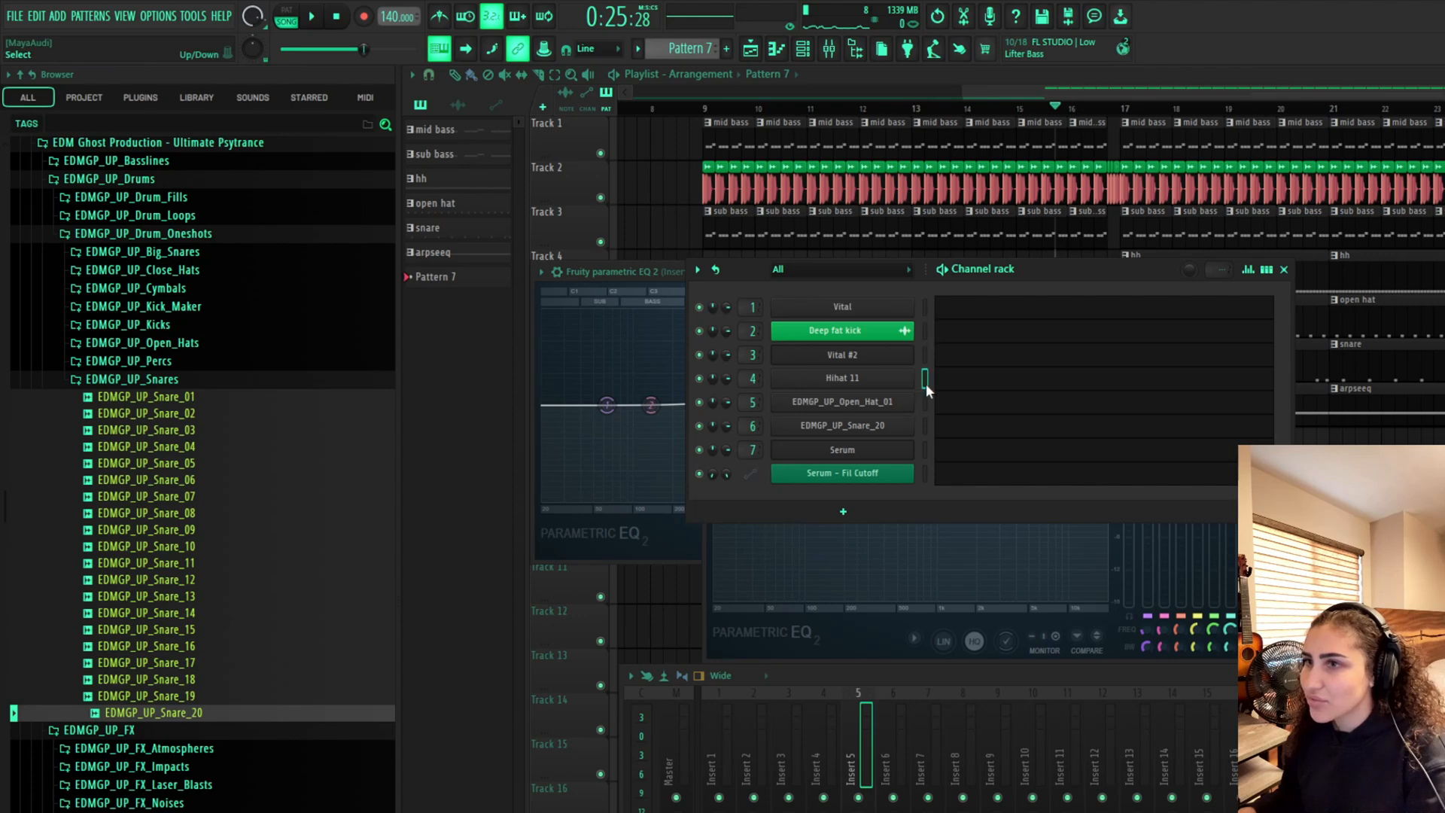
pyautogui.click(833, 722)
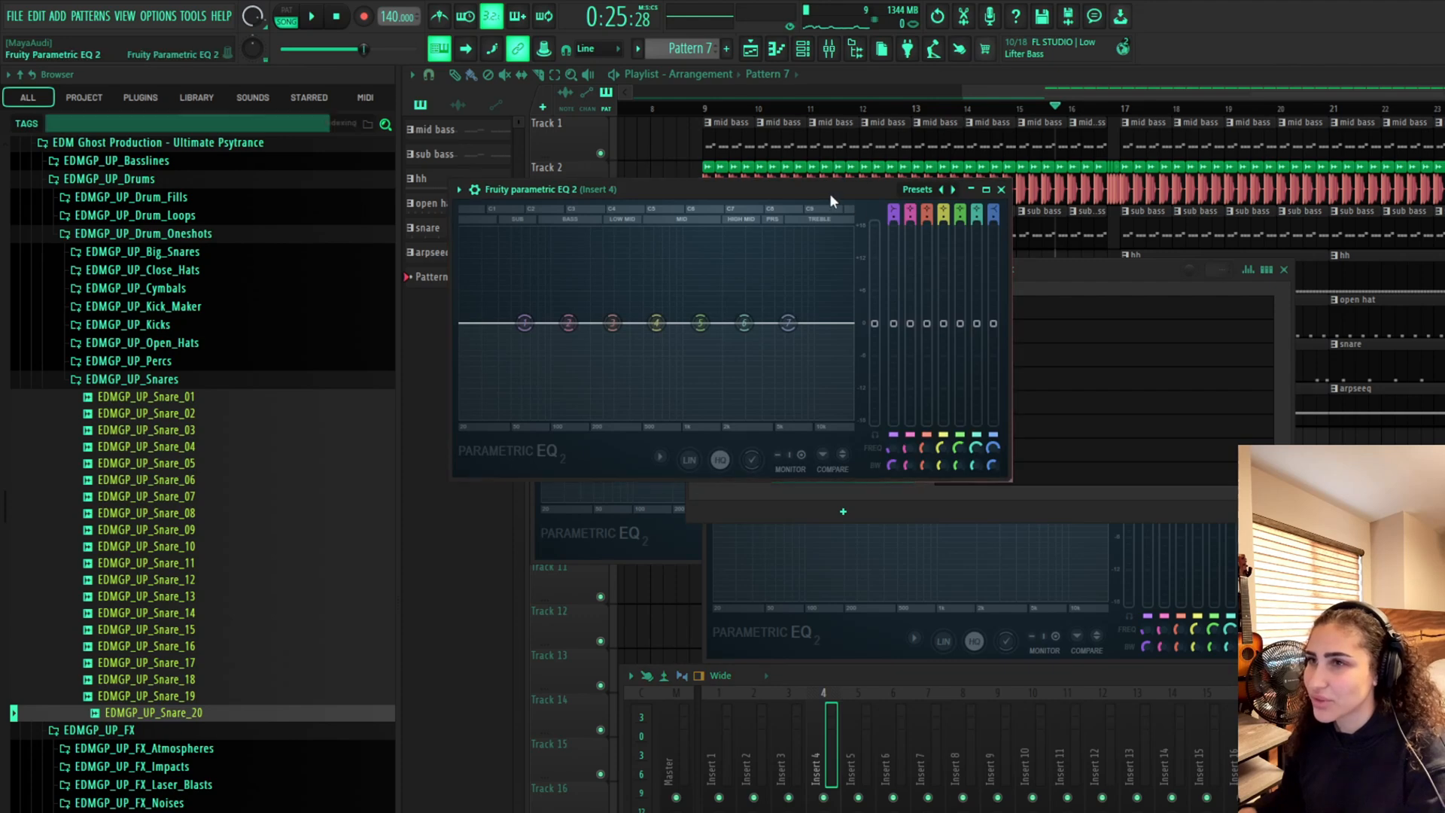
pyautogui.moveTo(830, 192); pyautogui.dragTo(1130, 426)
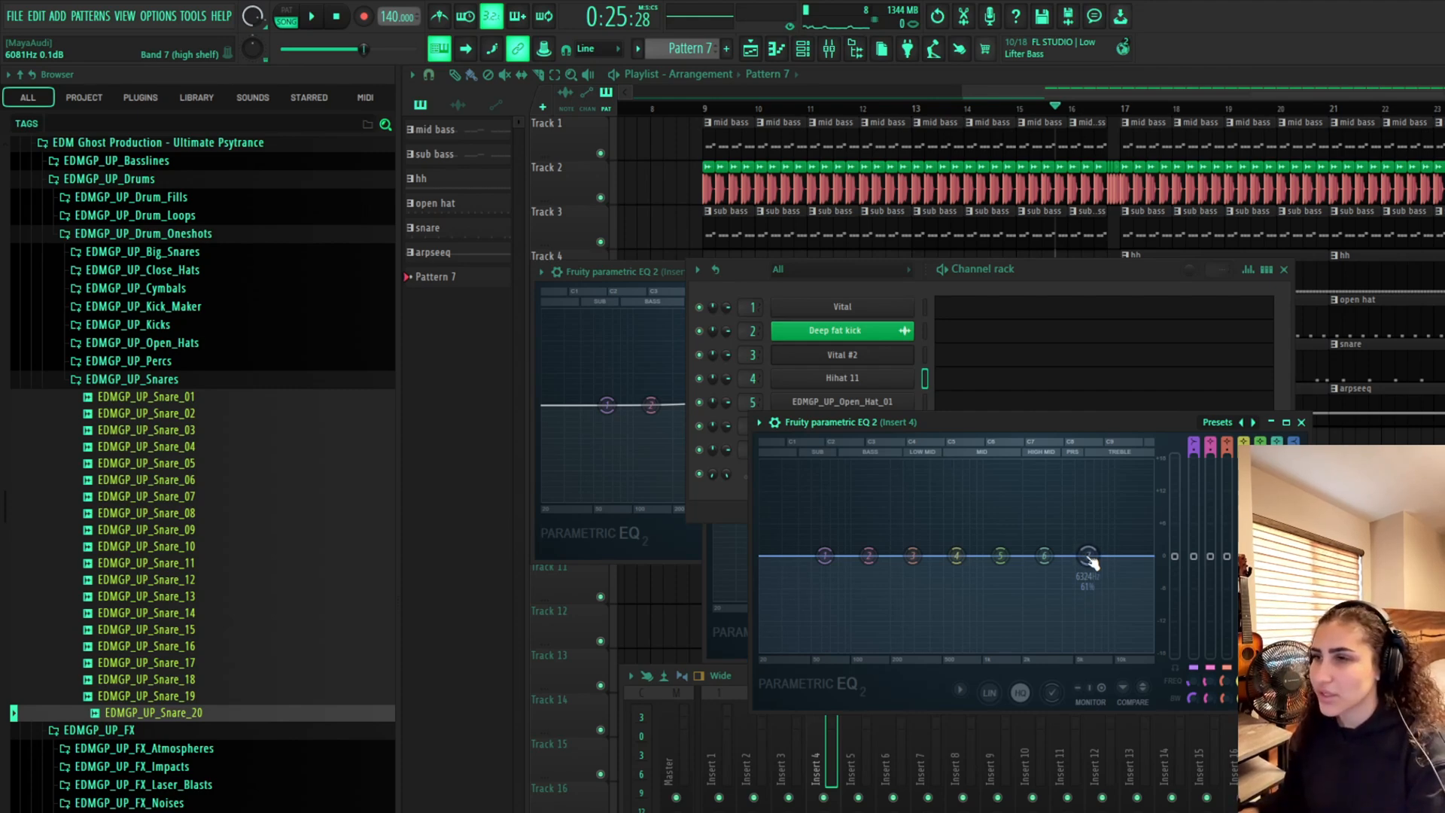
pyautogui.press('space')
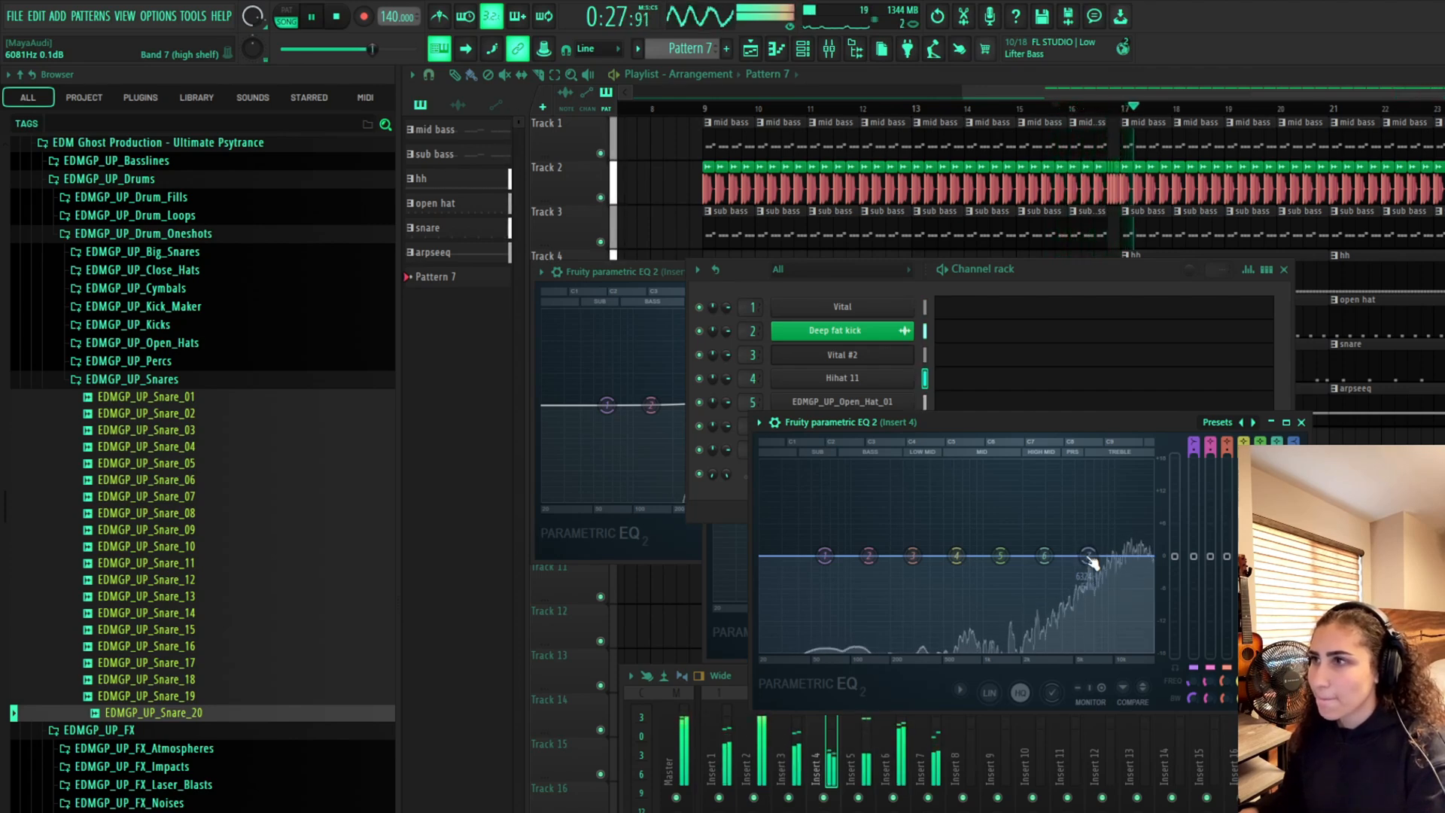
pyautogui.moveTo(1089, 557); pyautogui.dragTo(1111, 520)
pyautogui.press('space')
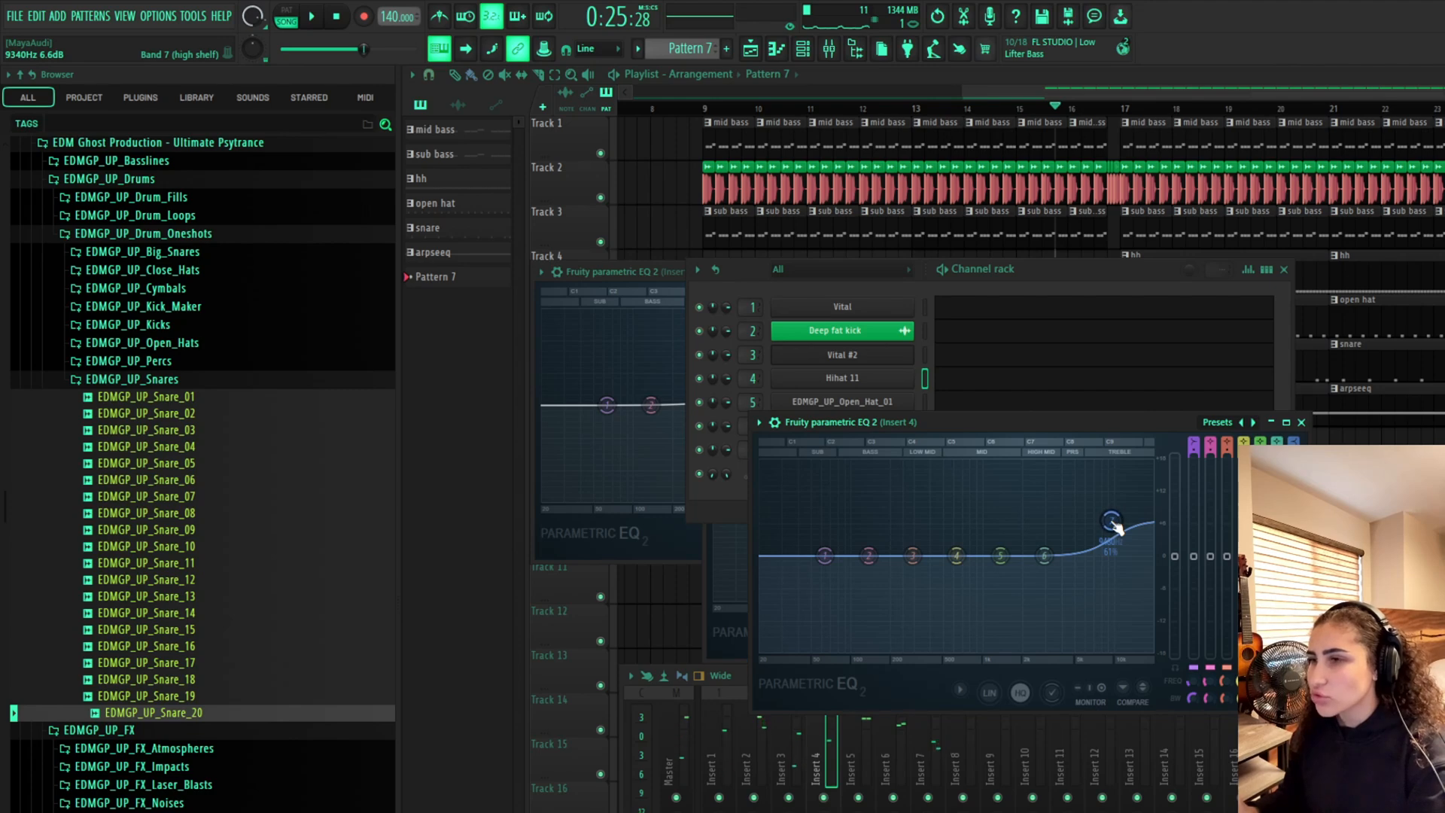
pyautogui.click(1415, 734)
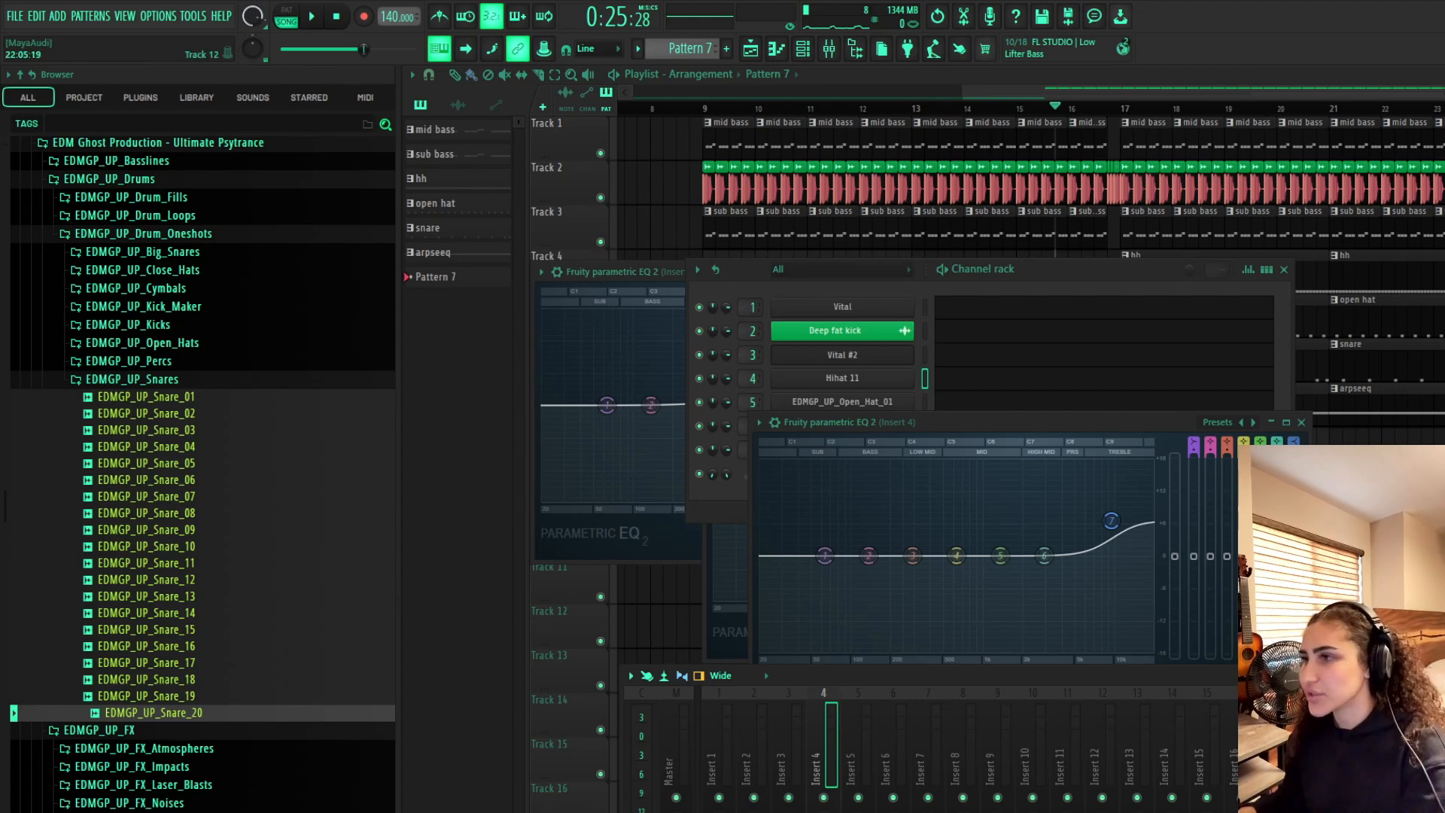
# Close all plugin windows, move the song position back to the start and reopen the channel rack on the empty pattern
pyautogui.press('F12')
pyautogui.moveTo(1418, 83); pyautogui.dragTo(1266, 83)
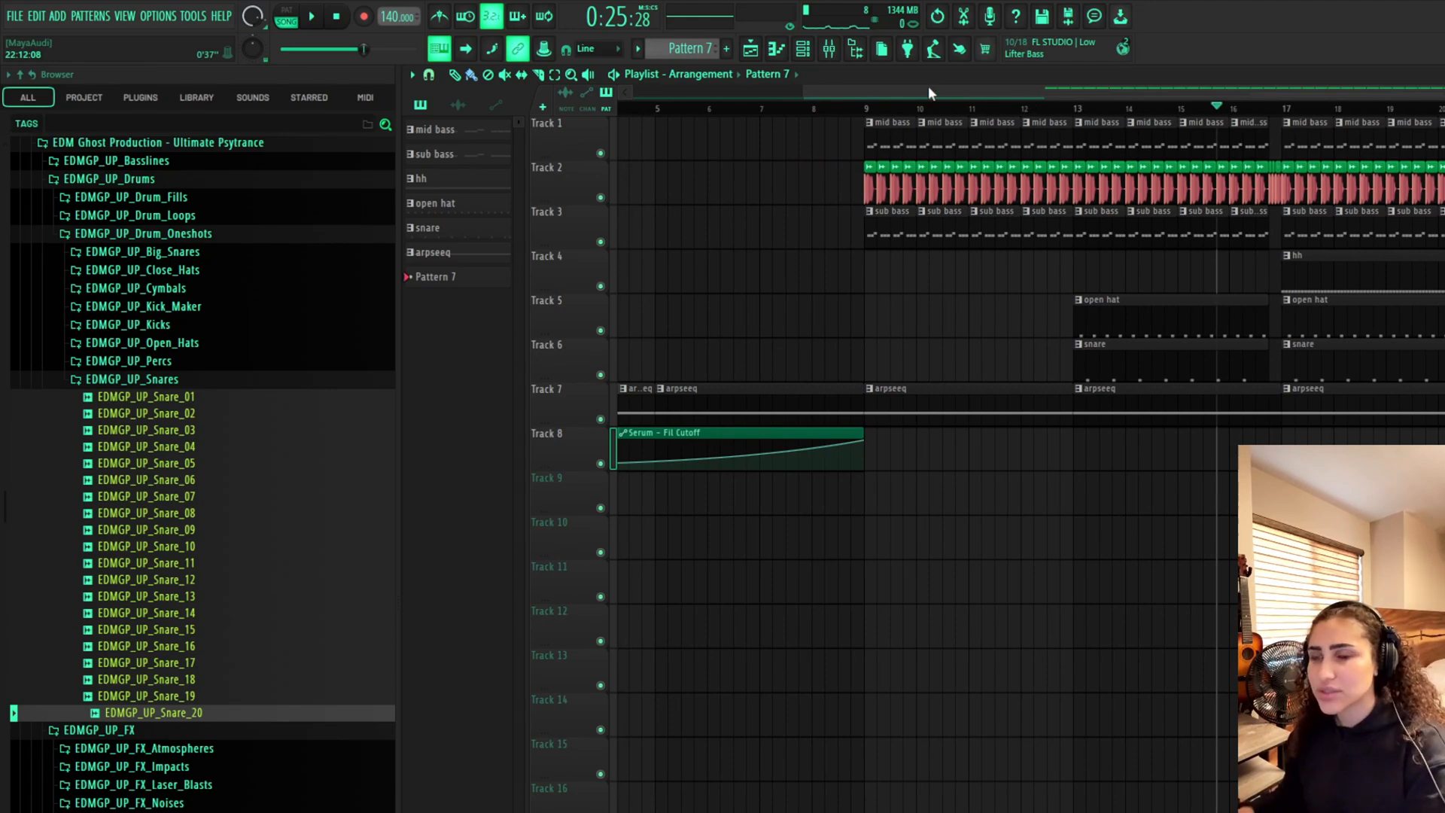
pyautogui.hscroll(-3, 1148, 334)
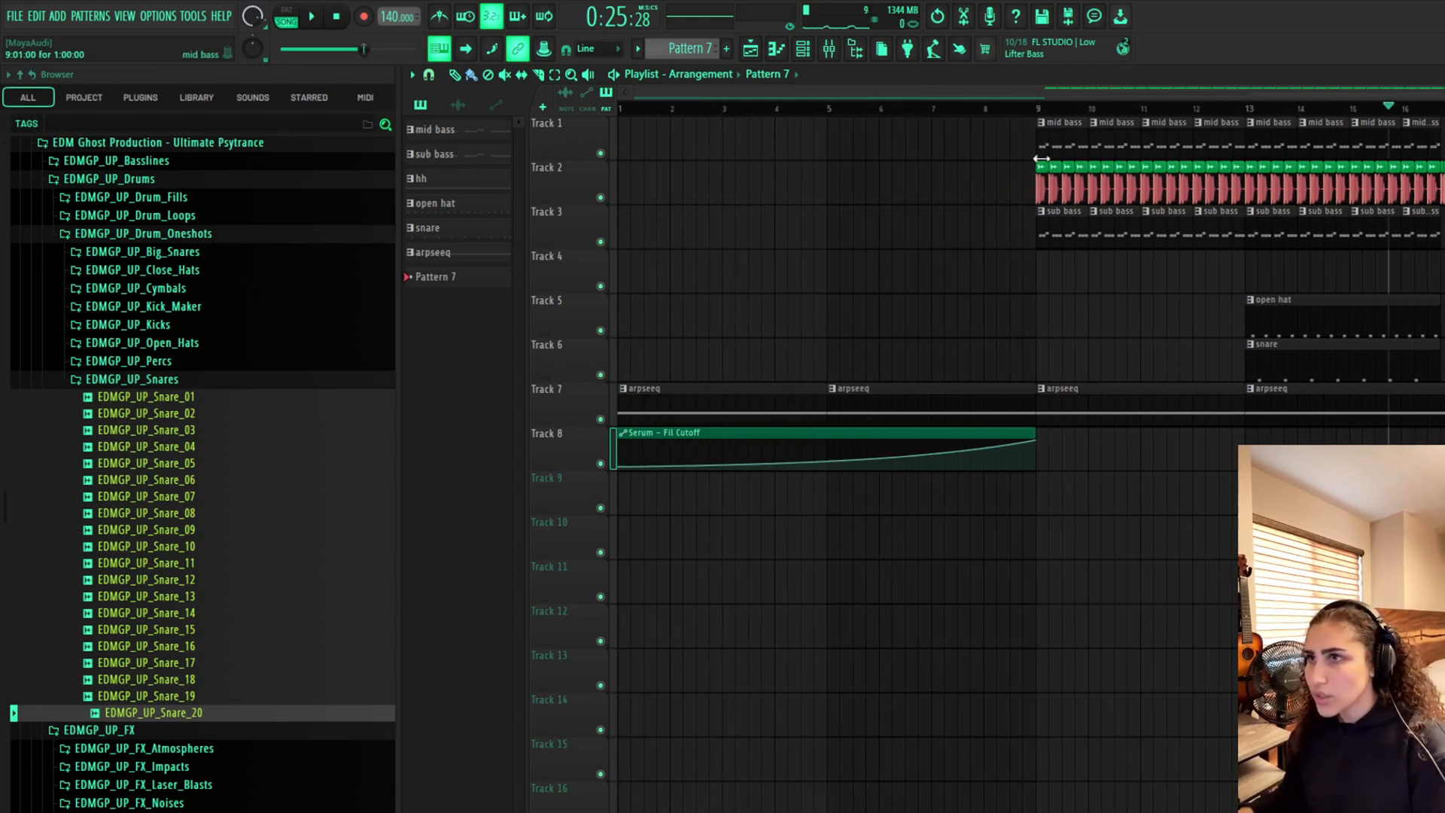
pyautogui.moveTo(1040, 109); pyautogui.dragTo(620, 154)
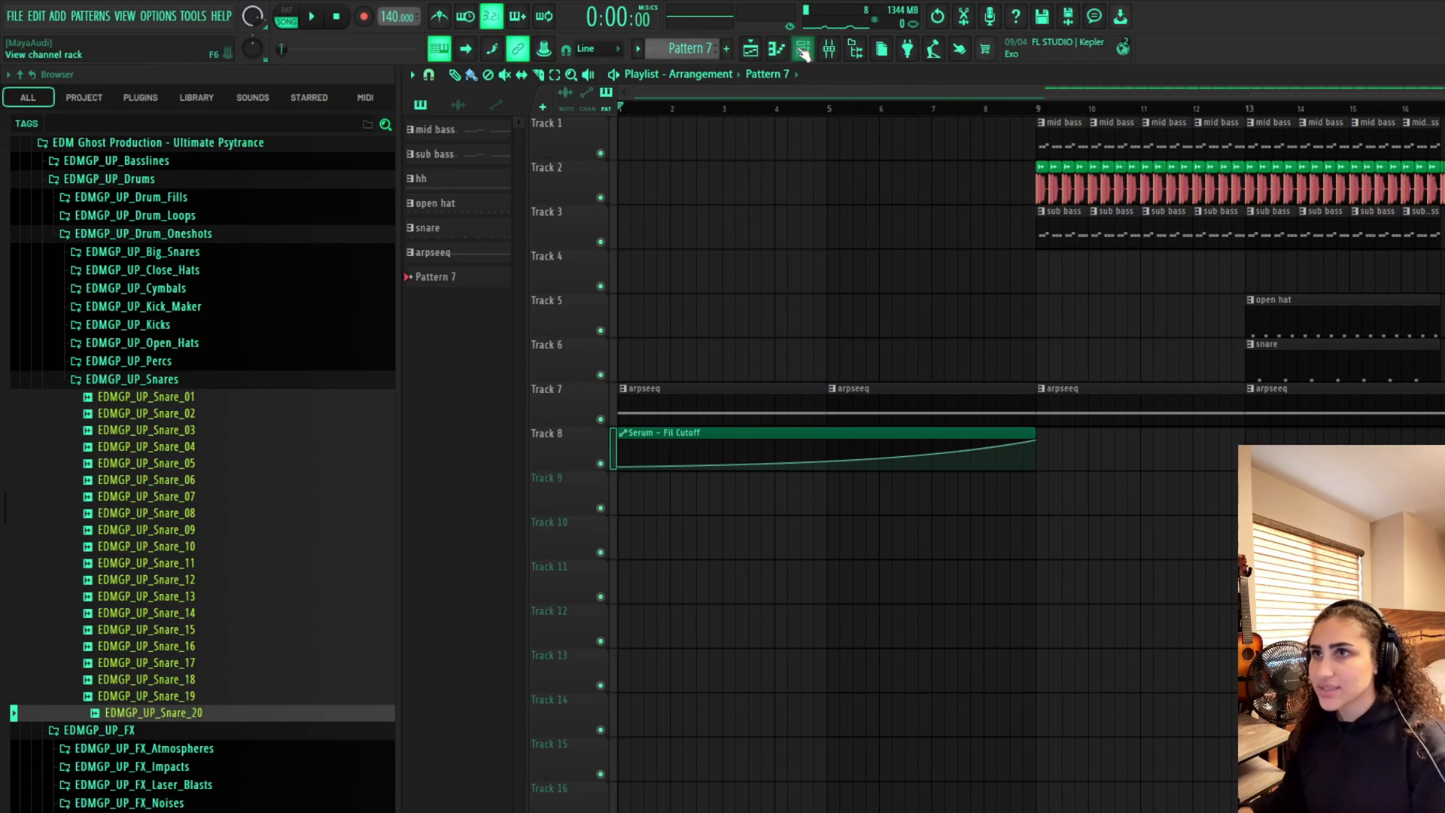
pyautogui.click(802, 48)
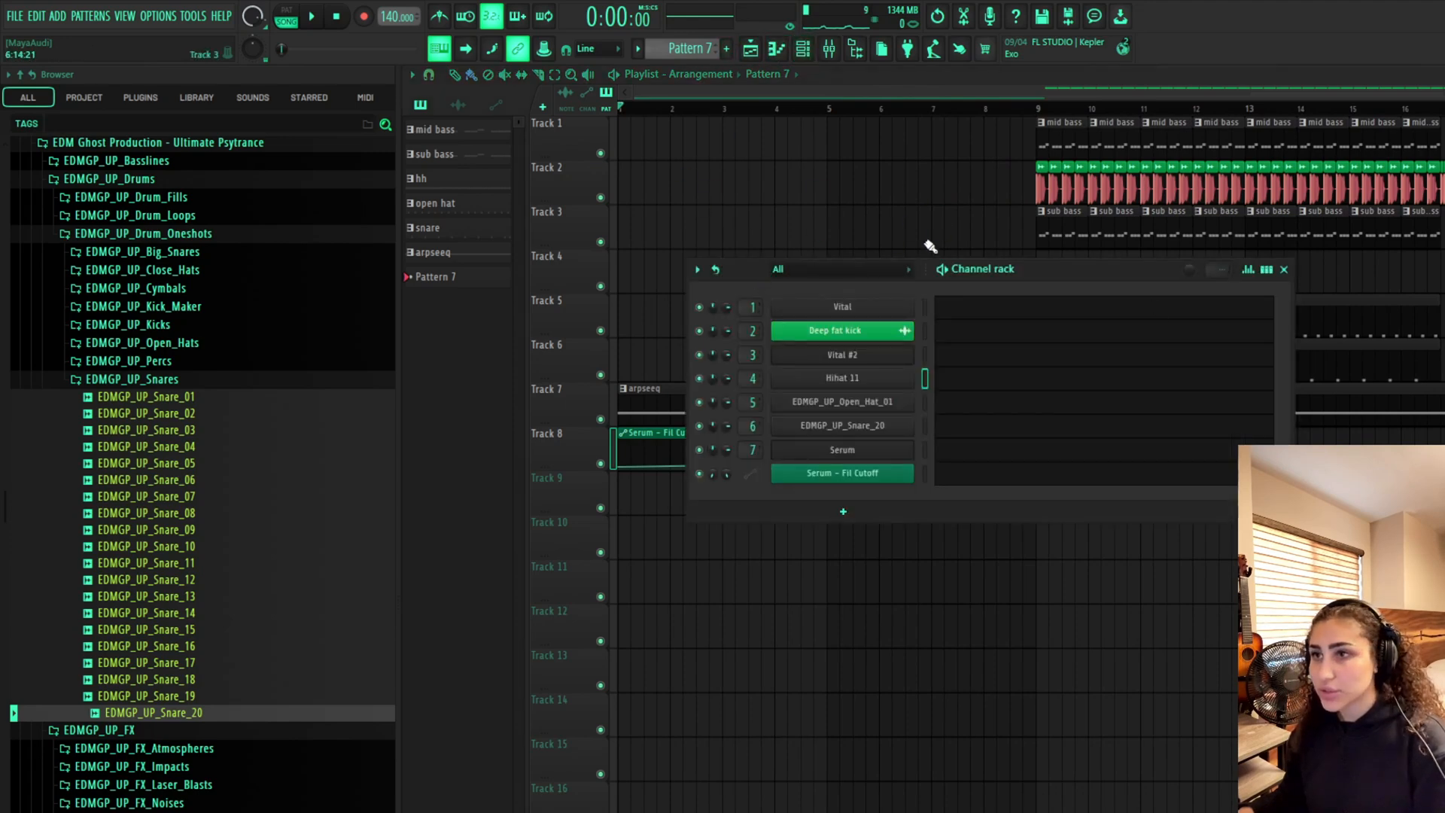
pyautogui.click(727, 54)
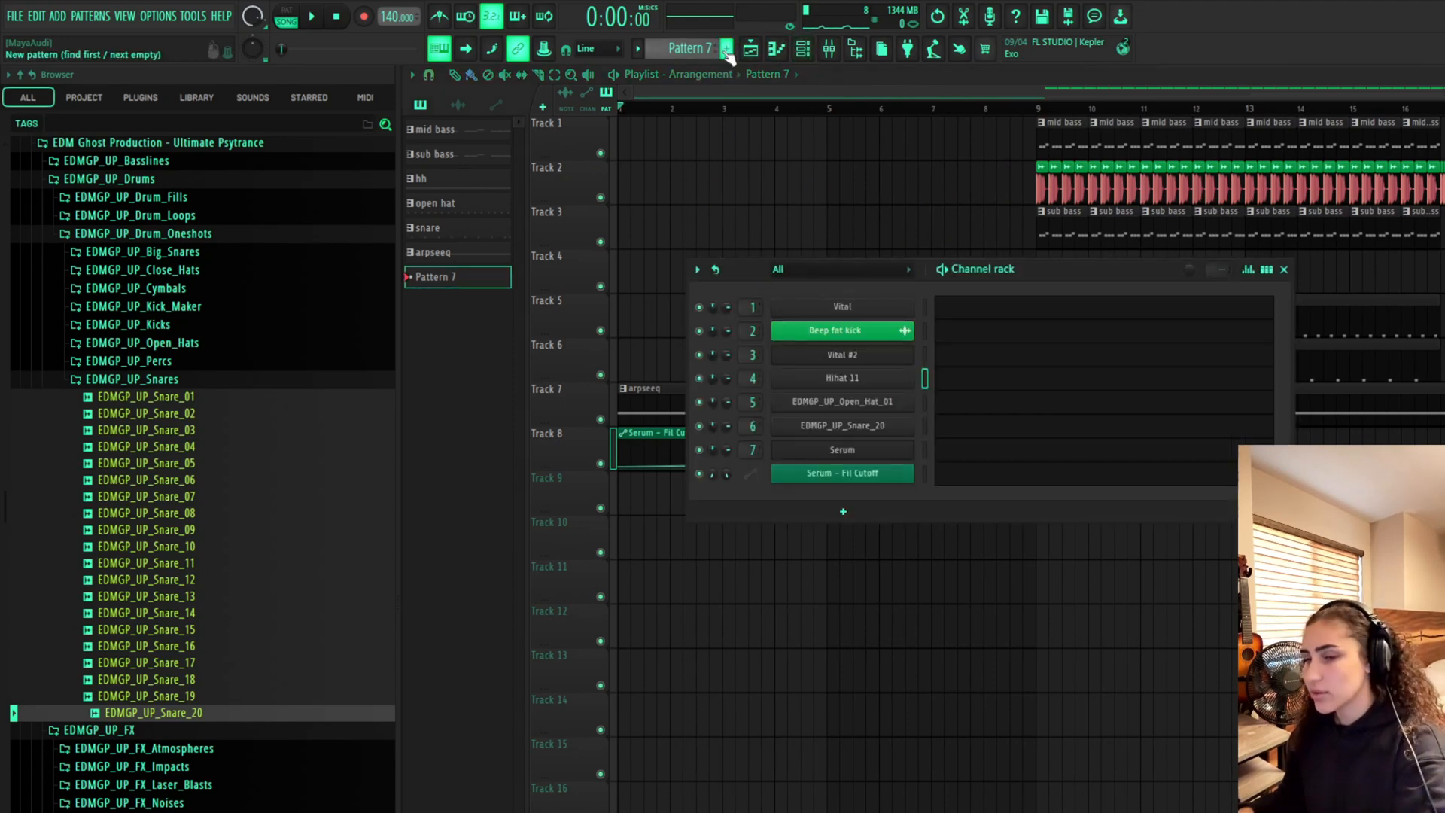
# Browse the Psytrance Drum Kit 2 snares folder and preview snare samples
pyautogui.click(184, 401)
pyautogui.click(184, 430)
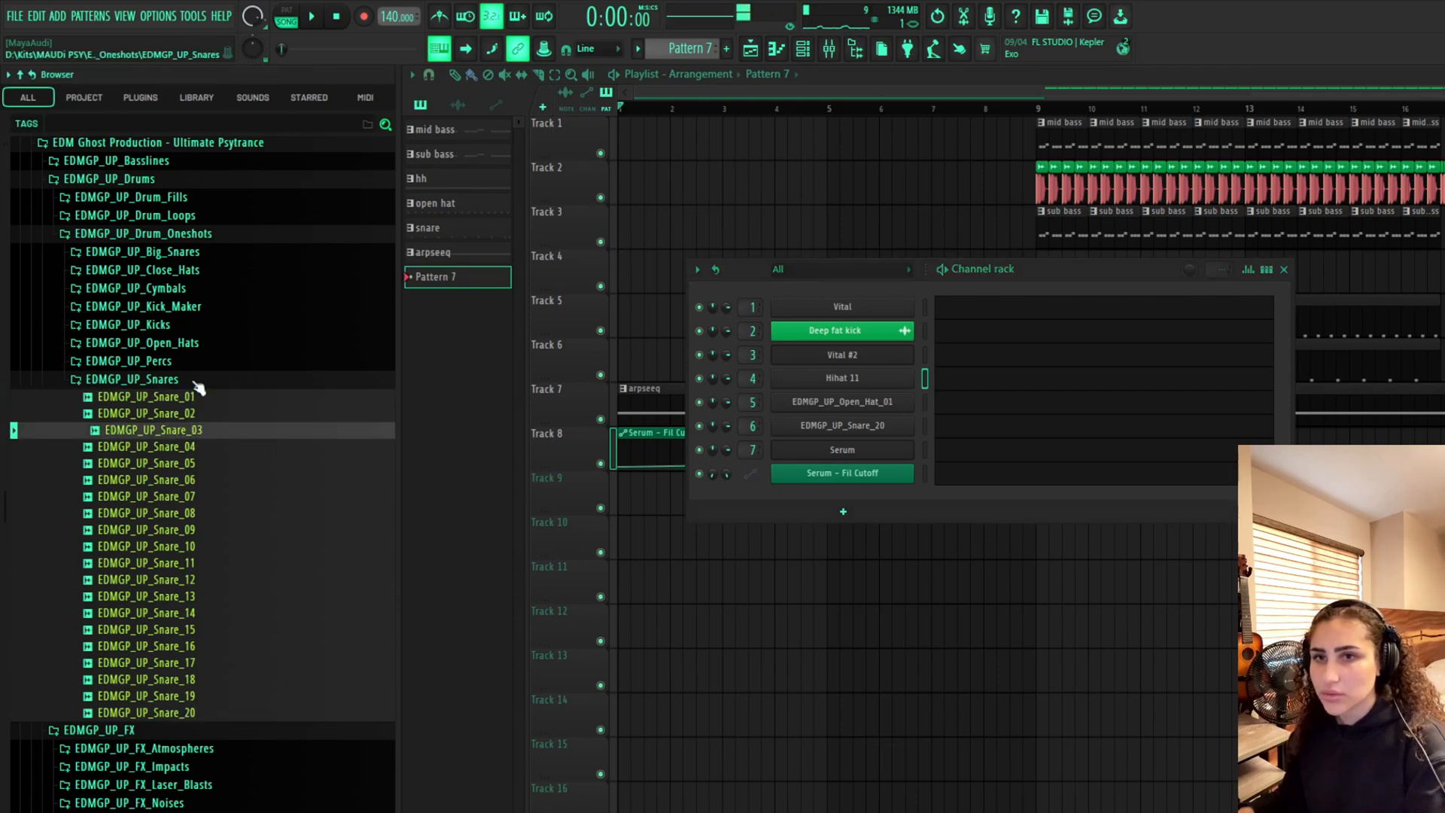
pyautogui.click(188, 378)
pyautogui.scroll(6, 204, 377)
pyautogui.click(216, 475)
pyautogui.click(212, 548)
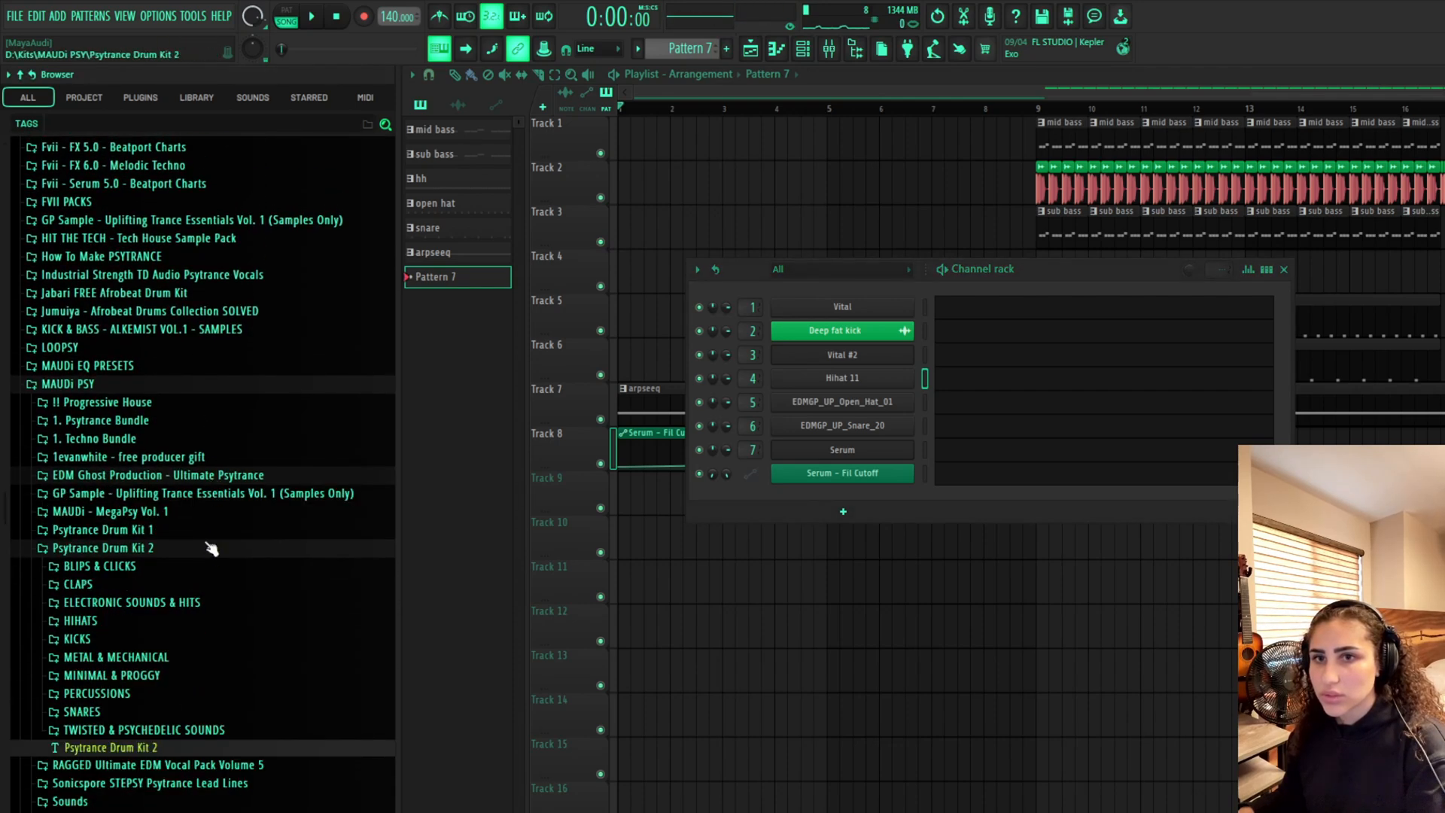
pyautogui.click(173, 712)
pyautogui.scroll(-3, 174, 602)
pyautogui.click(167, 462)
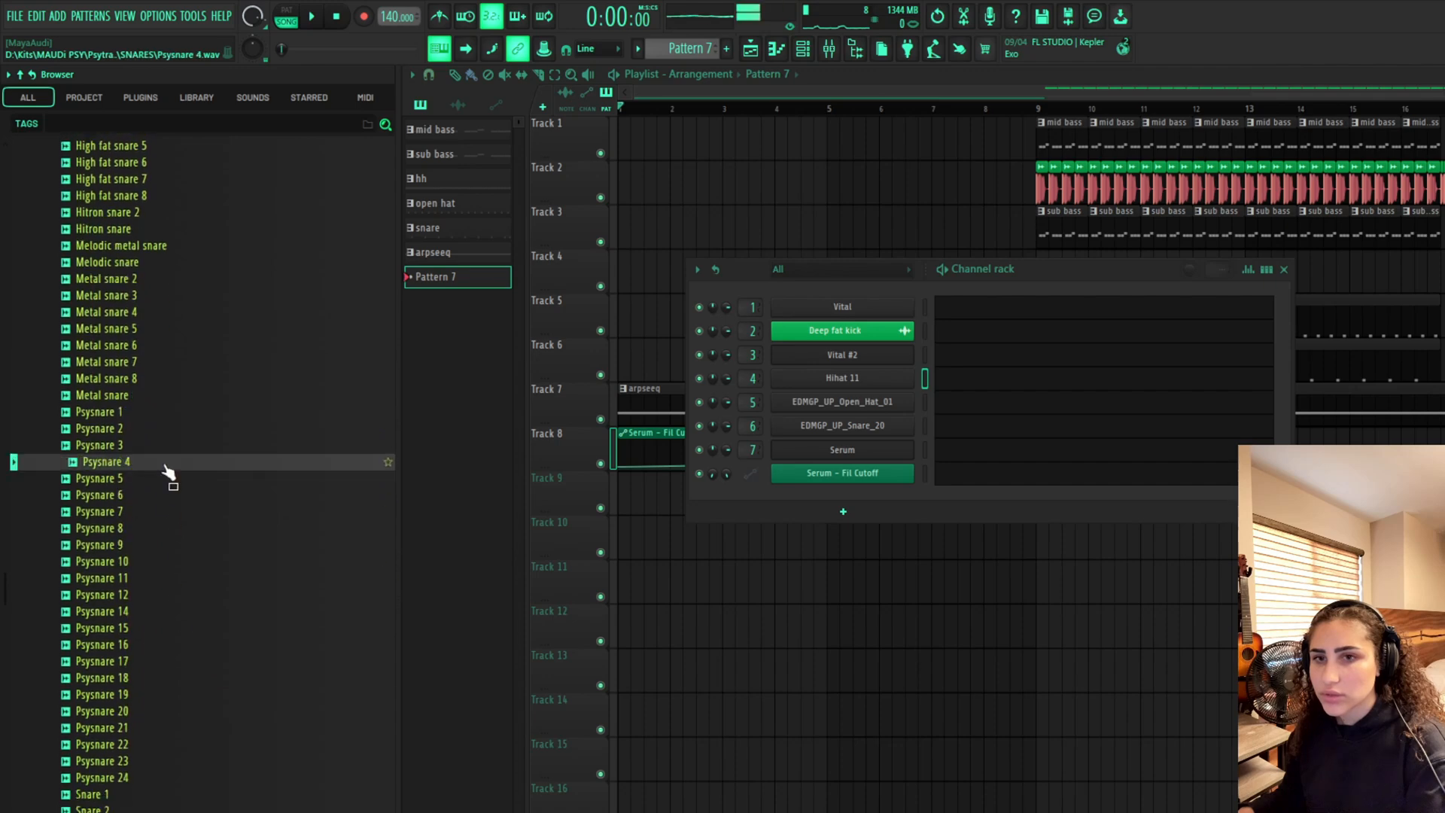
pyautogui.click(177, 312)
pyautogui.scroll(4, 180, 412)
pyautogui.click(178, 312)
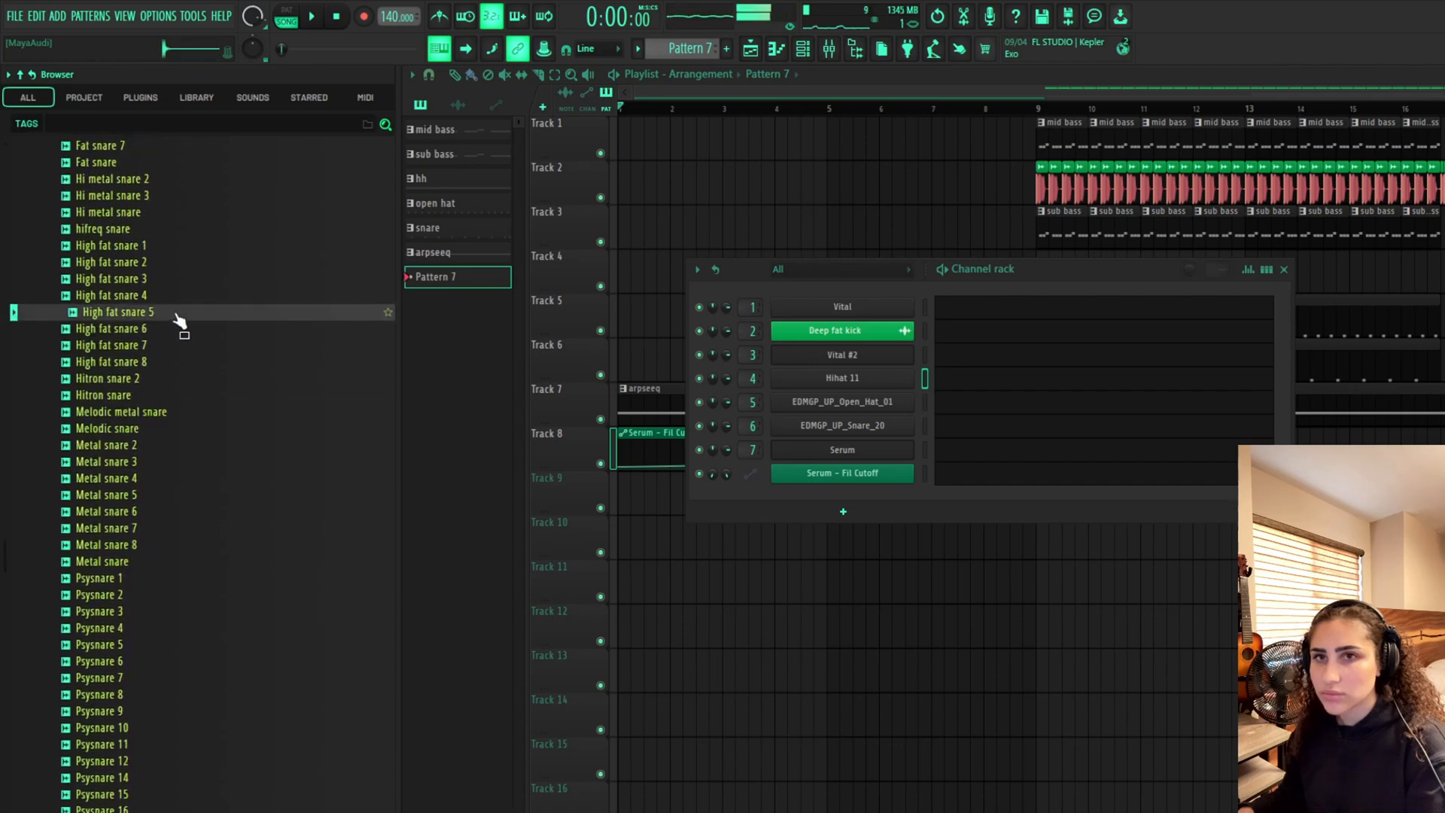
# Preview the High fat snare samples in the snares folder, then scroll back to the top of the browser
pyautogui.click(171, 296)
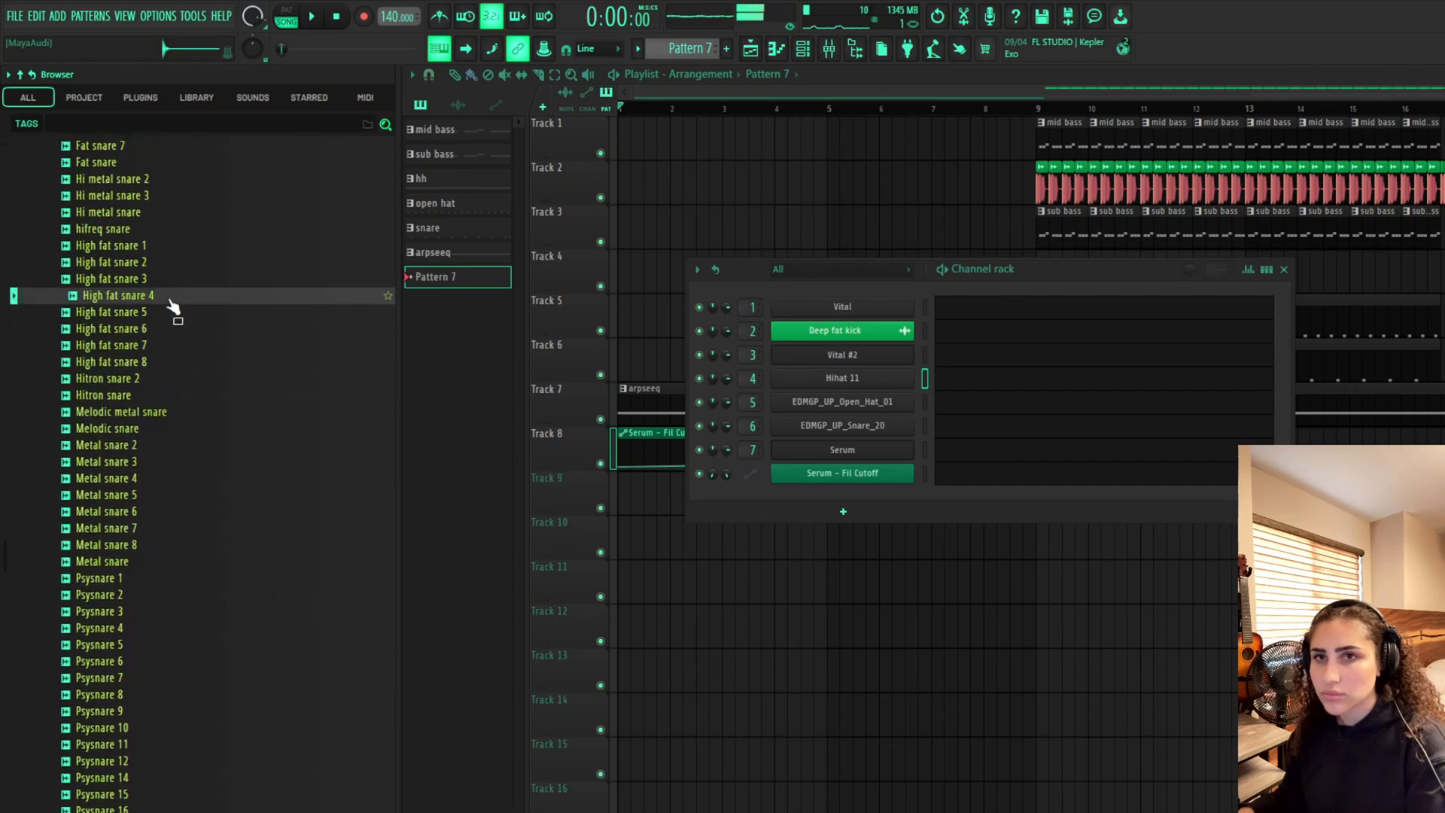
pyautogui.click(163, 247)
pyautogui.click(180, 361)
pyautogui.scroll(8, 187, 426)
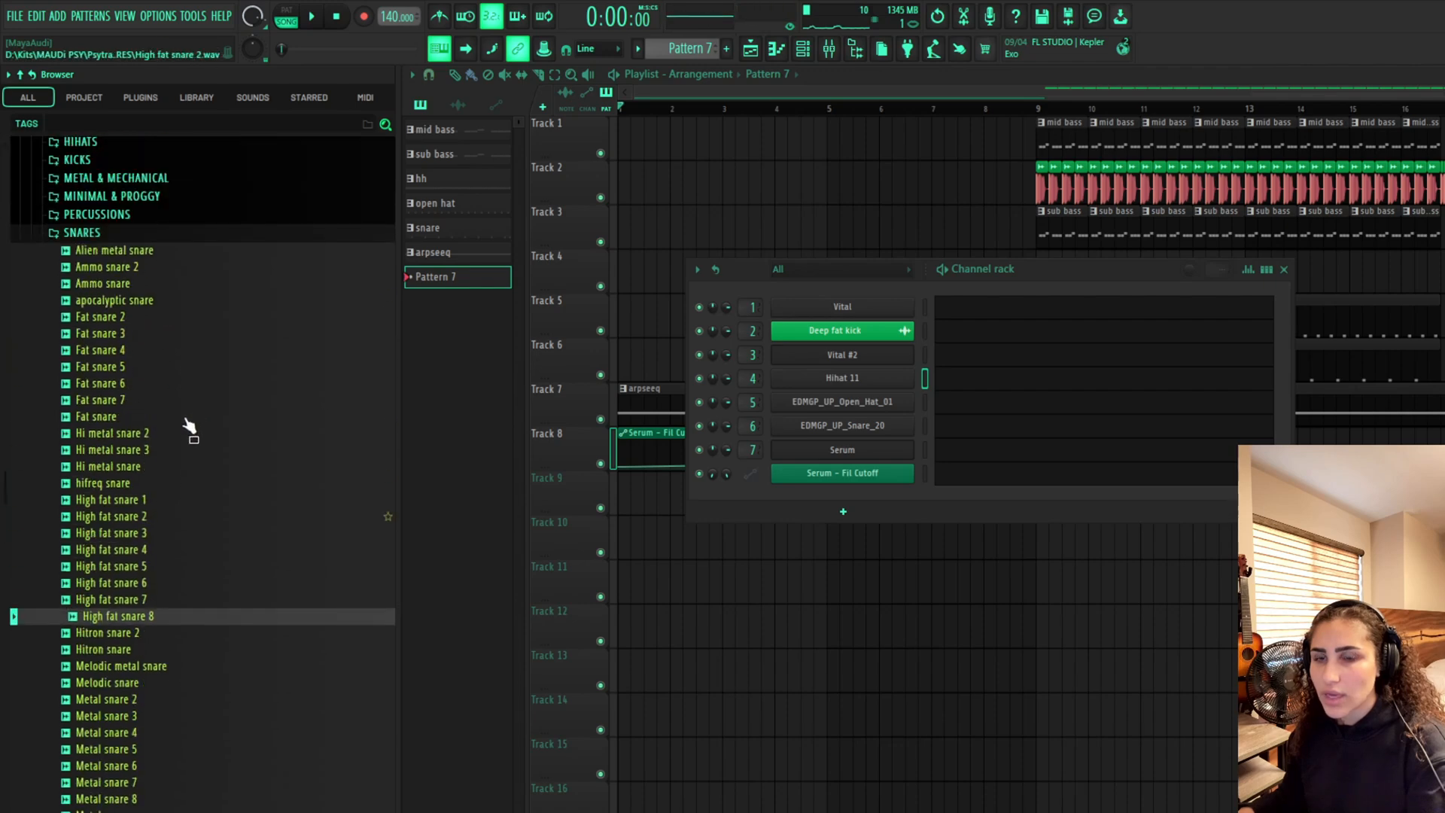
pyautogui.click(107, 320)
pyautogui.scroll(15, 185, 433)
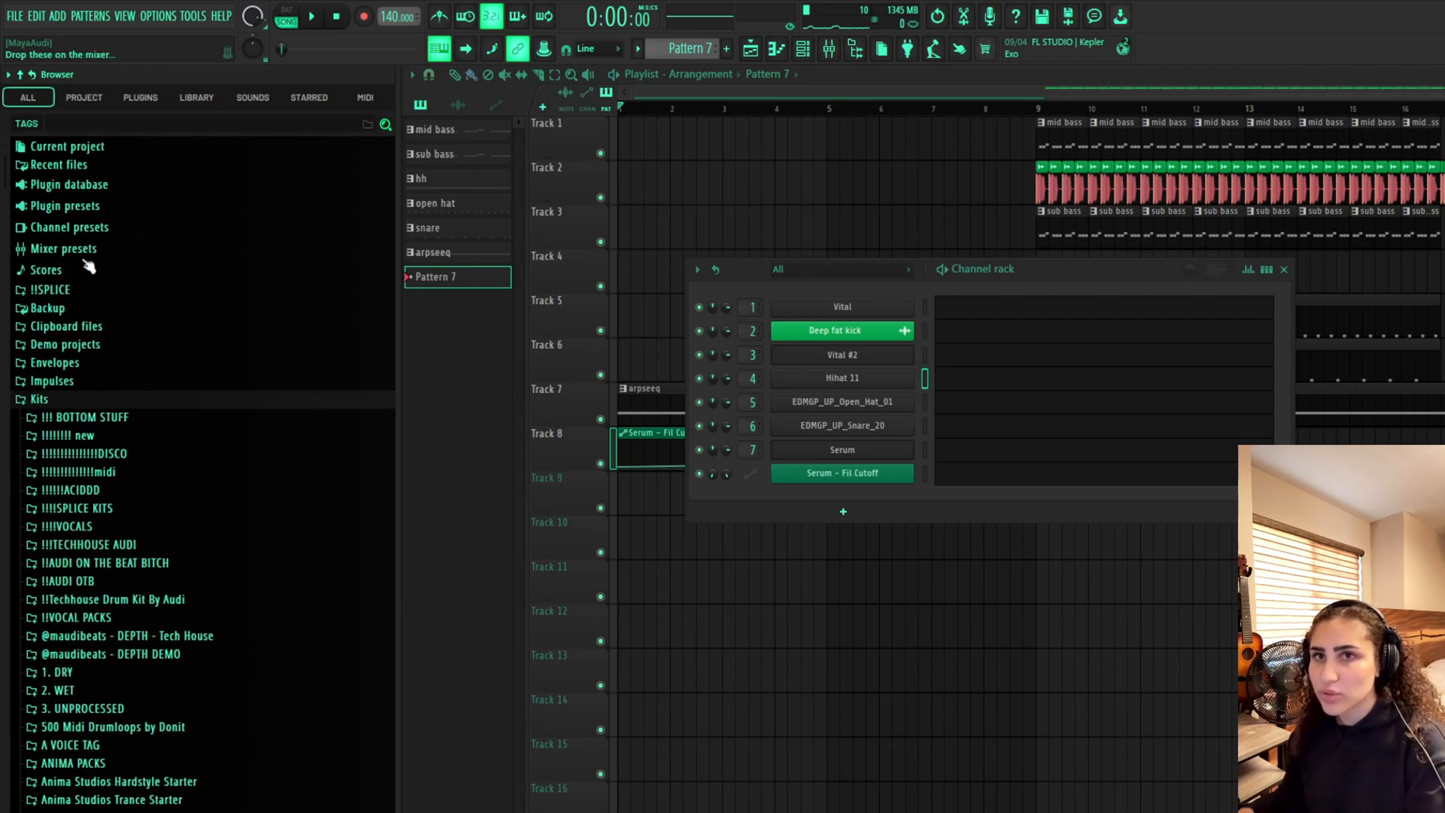
# From recent files, preview Oldskool snare 01, load it into the channel rack and open its piano roll
pyautogui.click(98, 165)
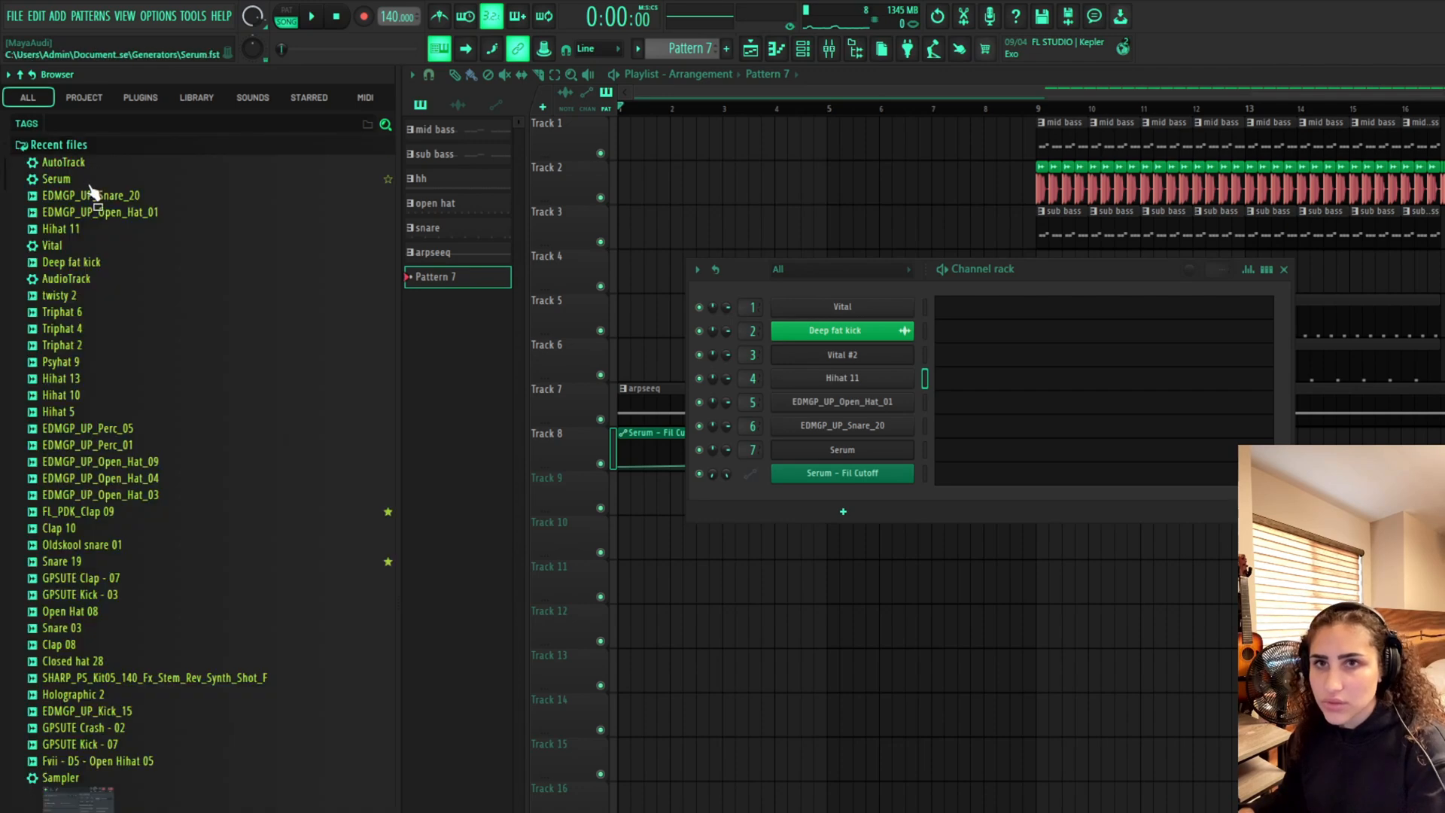
pyautogui.click(126, 544)
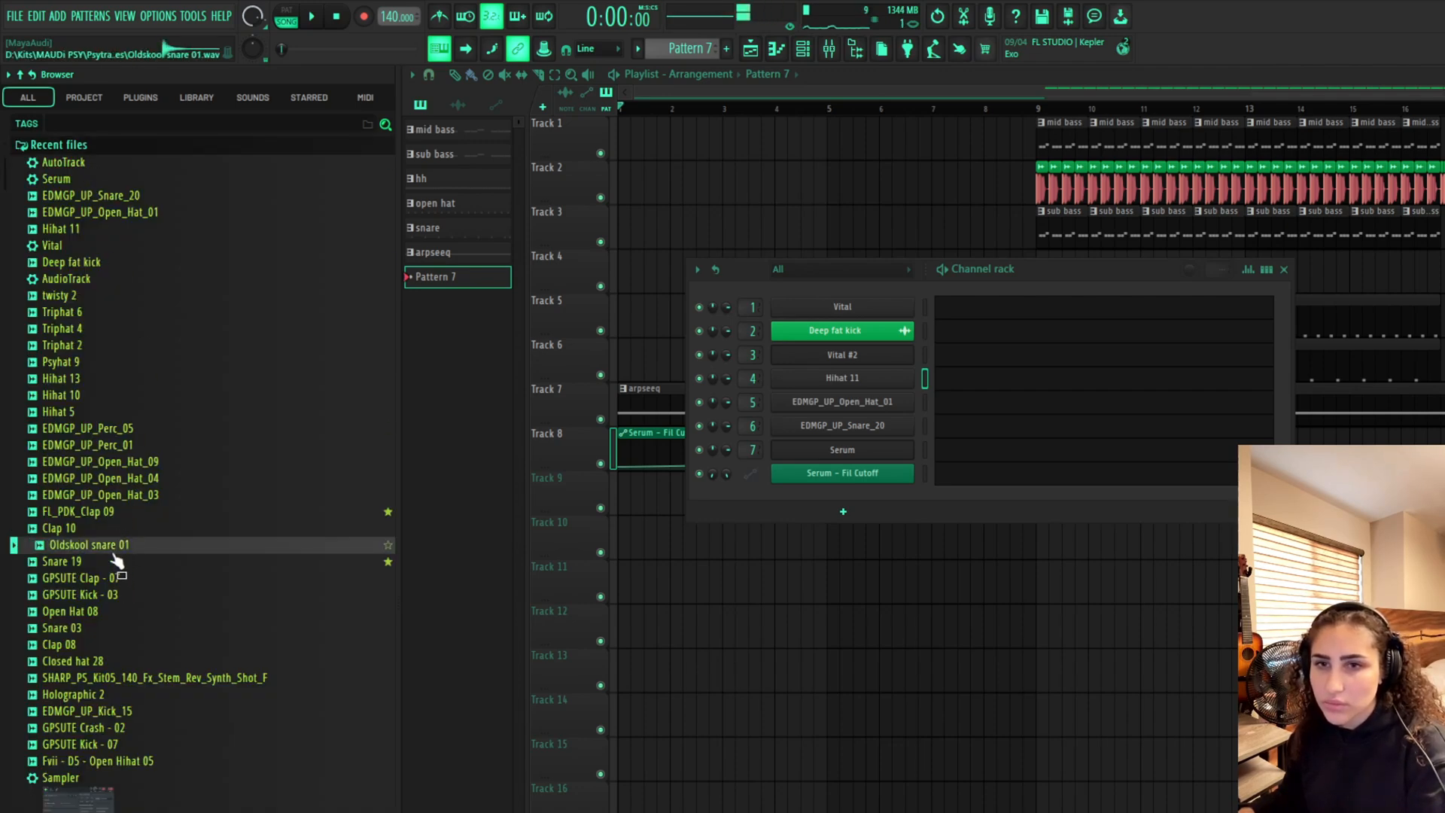
pyautogui.click(118, 558)
pyautogui.moveTo(119, 557); pyautogui.dragTo(893, 488)
pyautogui.click(240, 151)
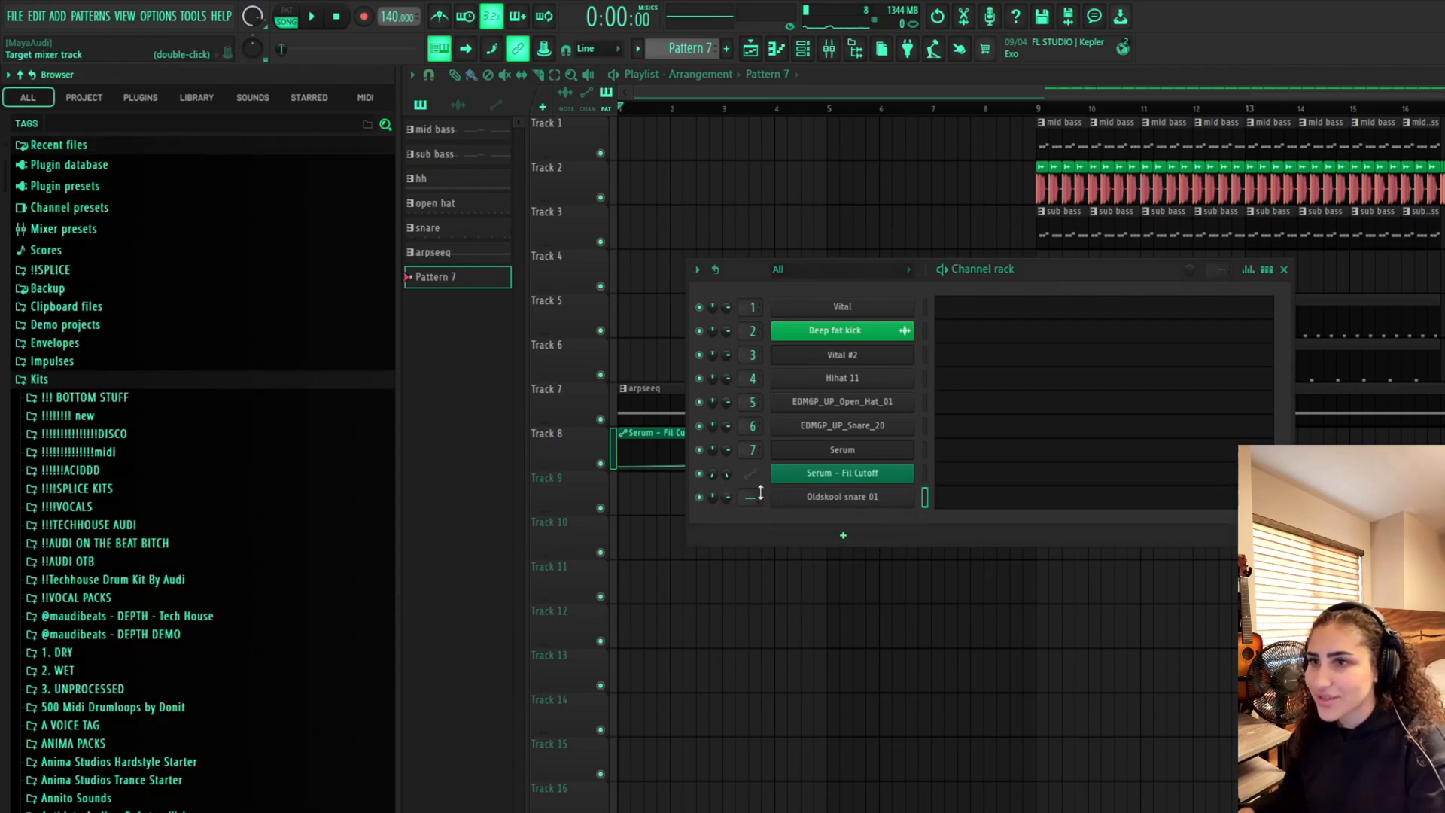
pyautogui.click(955, 507)
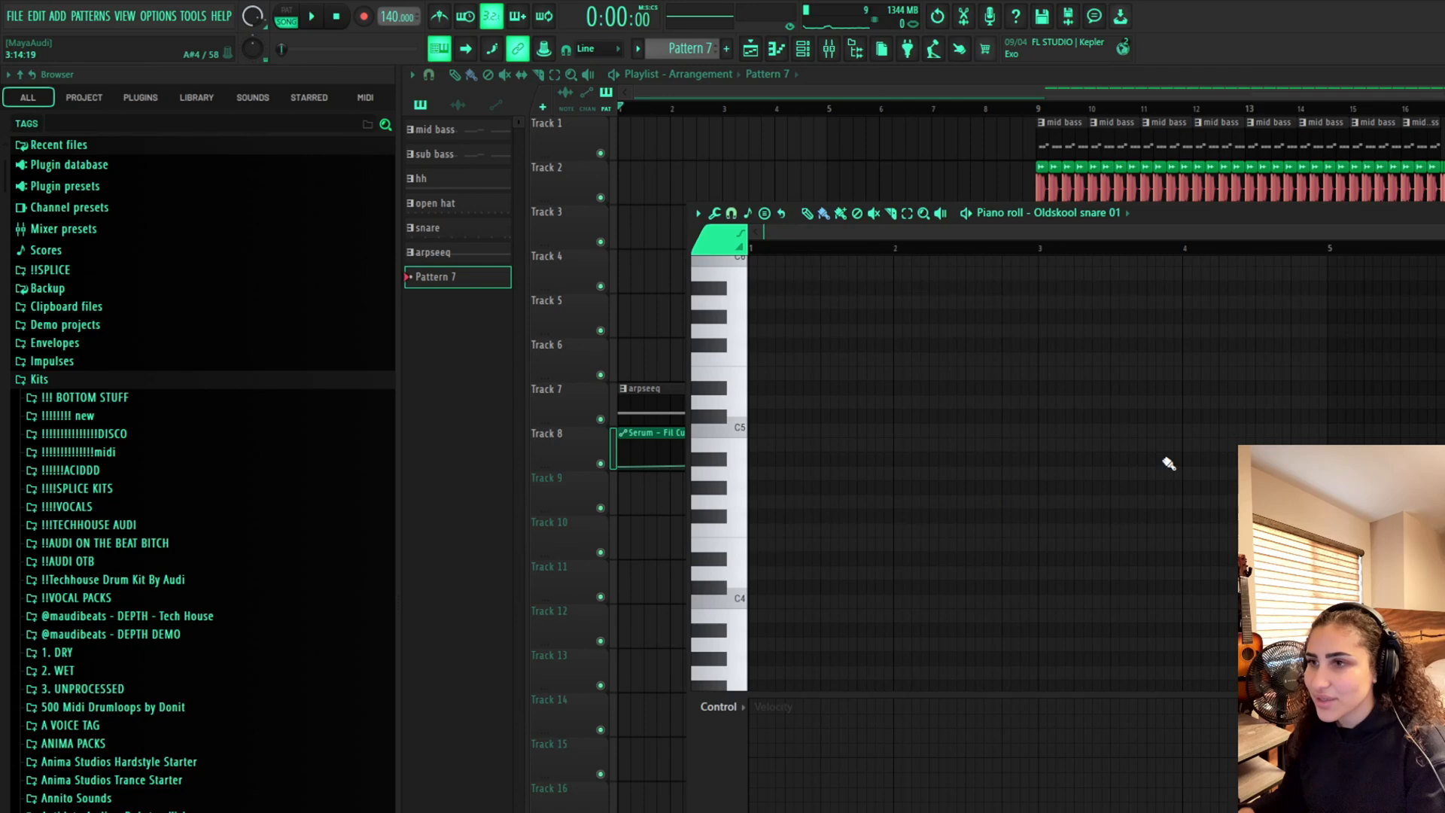
# Paint a Pattern 7 clip on Track 9 and move it so it spans bars 5 to 9
pyautogui.click(616, 246)
pyautogui.click(647, 503)
pyautogui.moveTo(684, 504); pyautogui.dragTo(1034, 500)
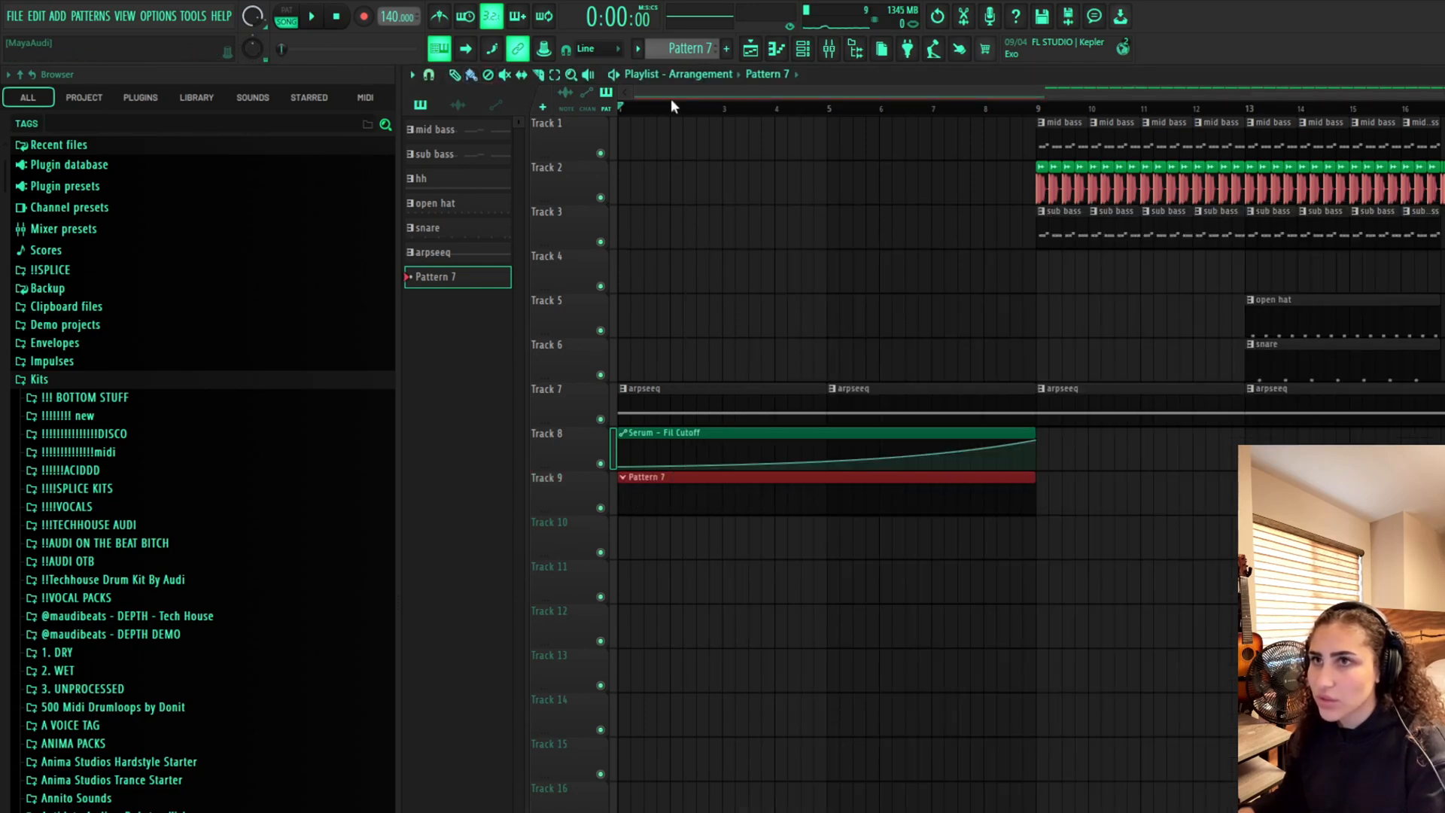
pyautogui.press('space')
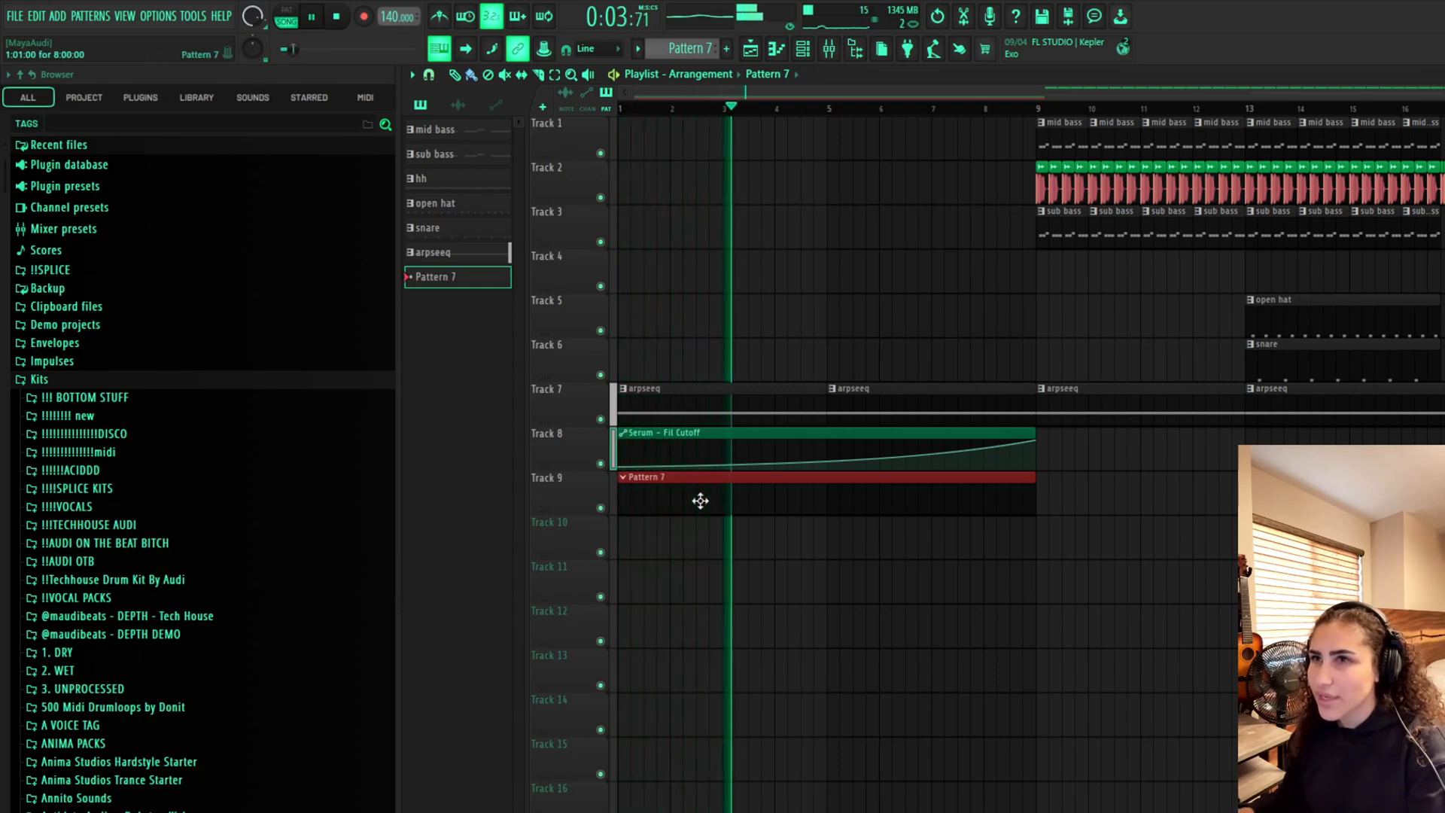
pyautogui.doubleClick(810, 500)
pyautogui.click(984, 500)
pyautogui.press('space')
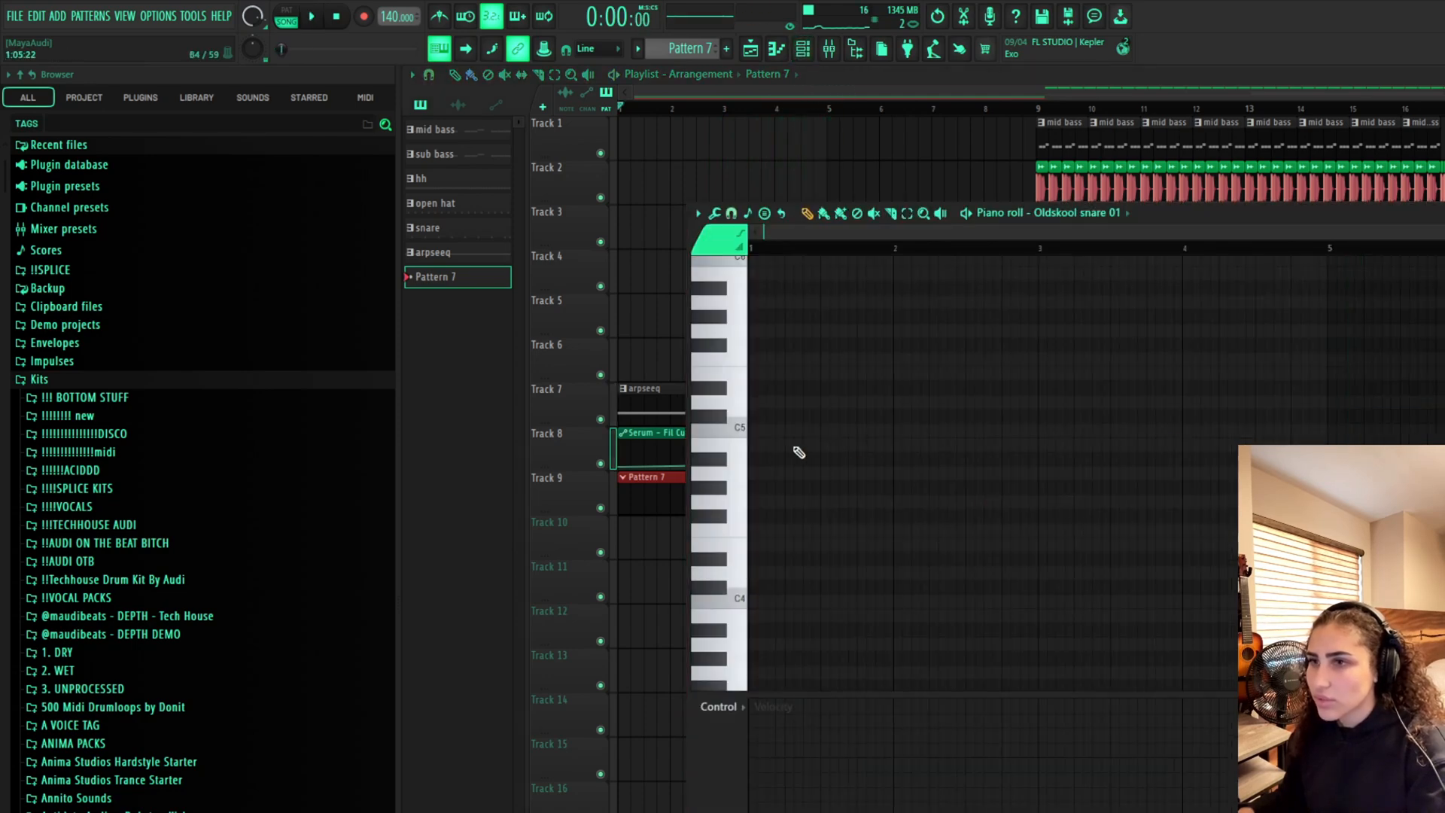
pyautogui.click(655, 500)
pyautogui.moveTo(655, 500); pyautogui.dragTo(867, 493)
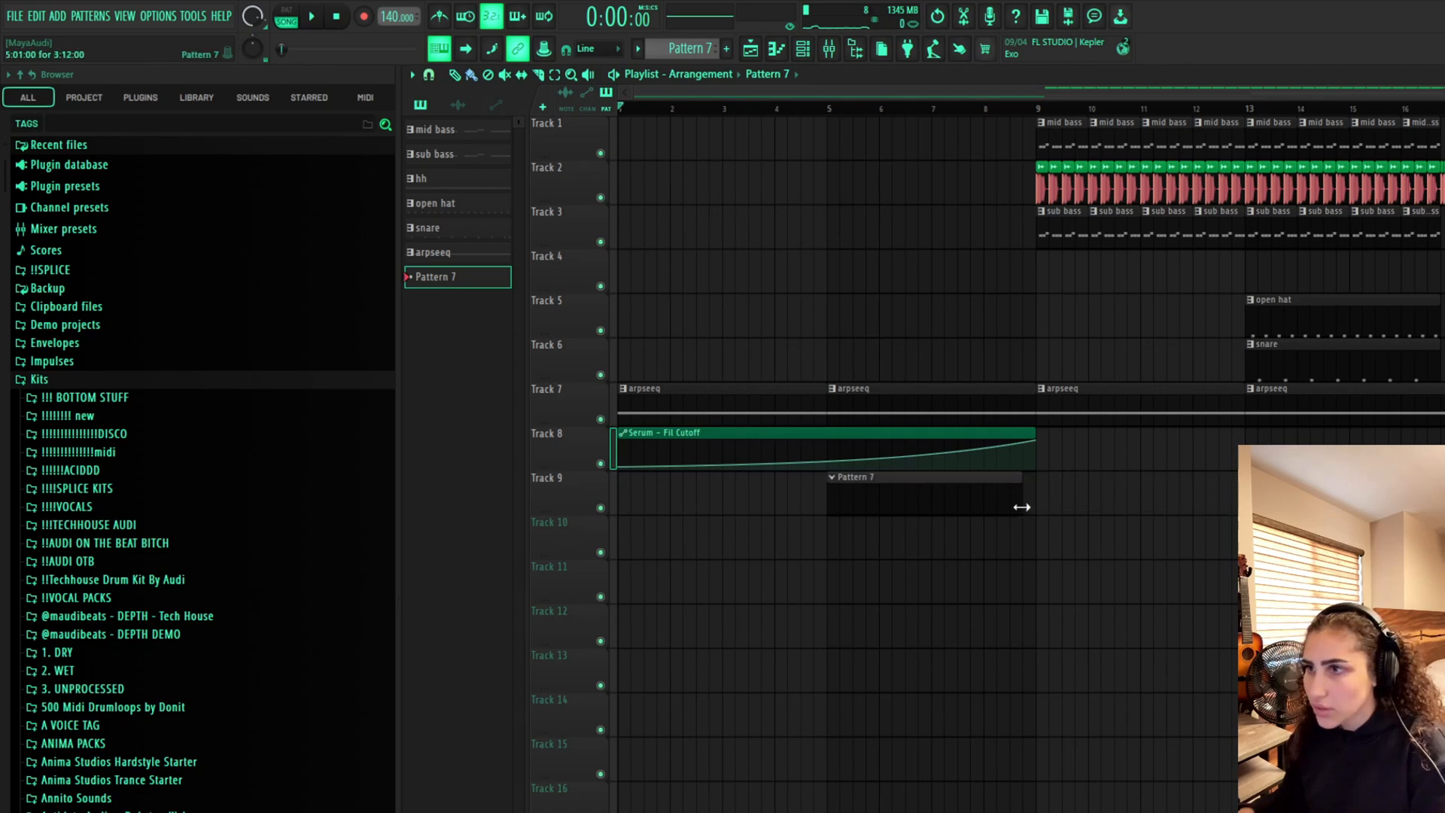
# In the Oldskool snare 01 piano roll, place a short C5 snare note at the pattern's start
pyautogui.doubleClick(972, 487)
pyautogui.click(988, 499)
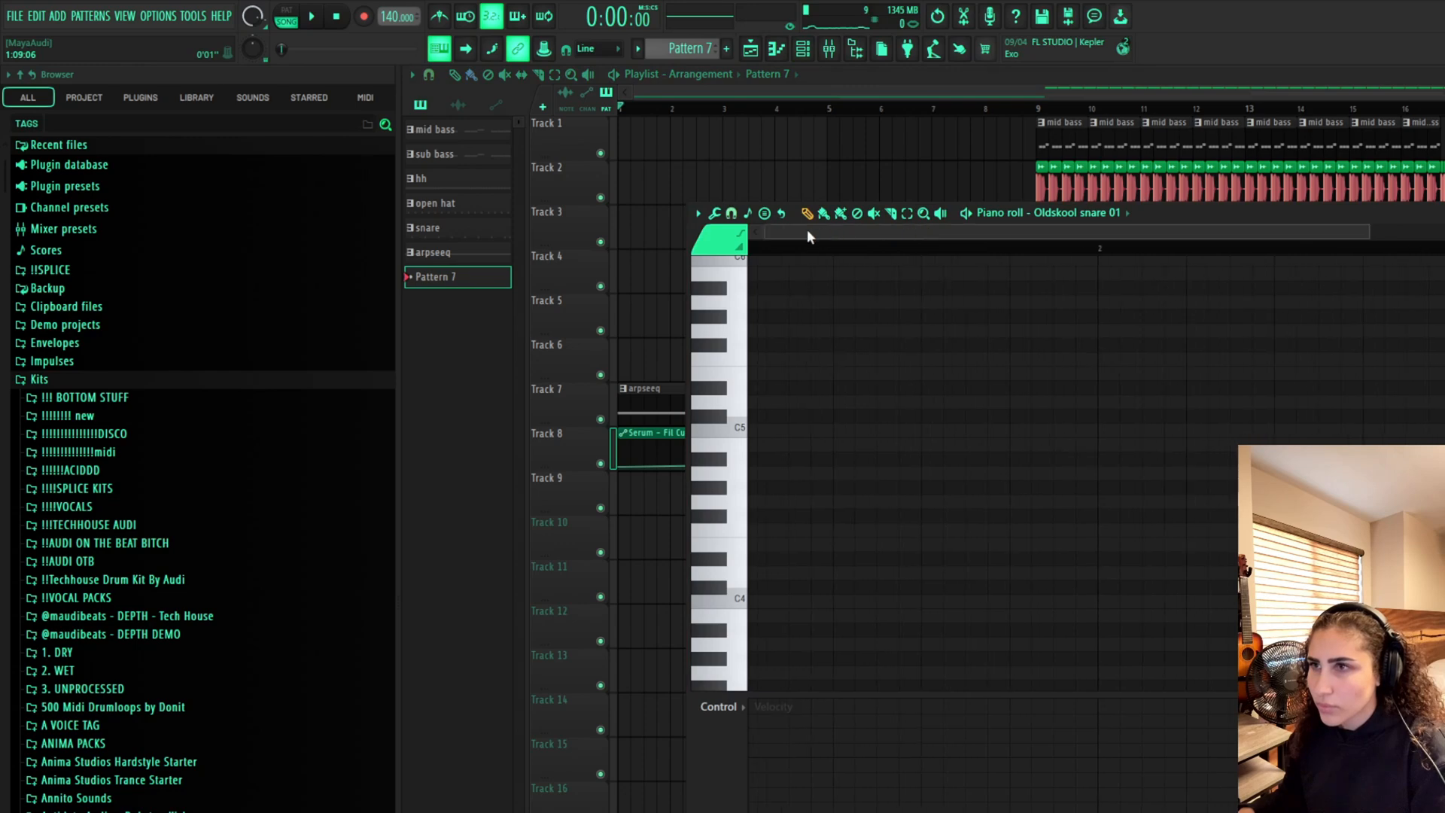
pyautogui.click(766, 432)
pyautogui.scroll(-2, 1416, 457)
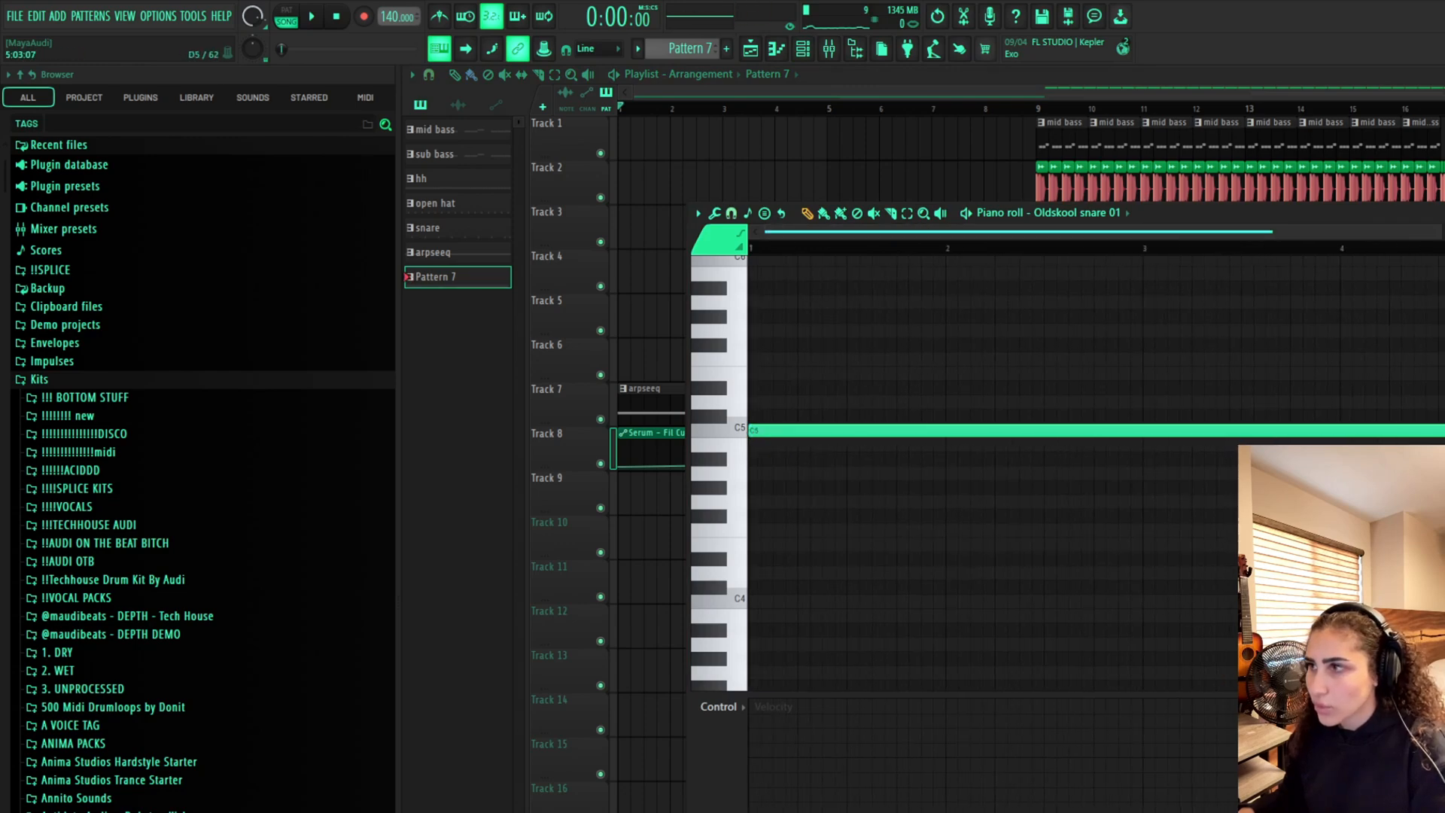
pyautogui.moveTo(1444, 430); pyautogui.dragTo(760, 432)
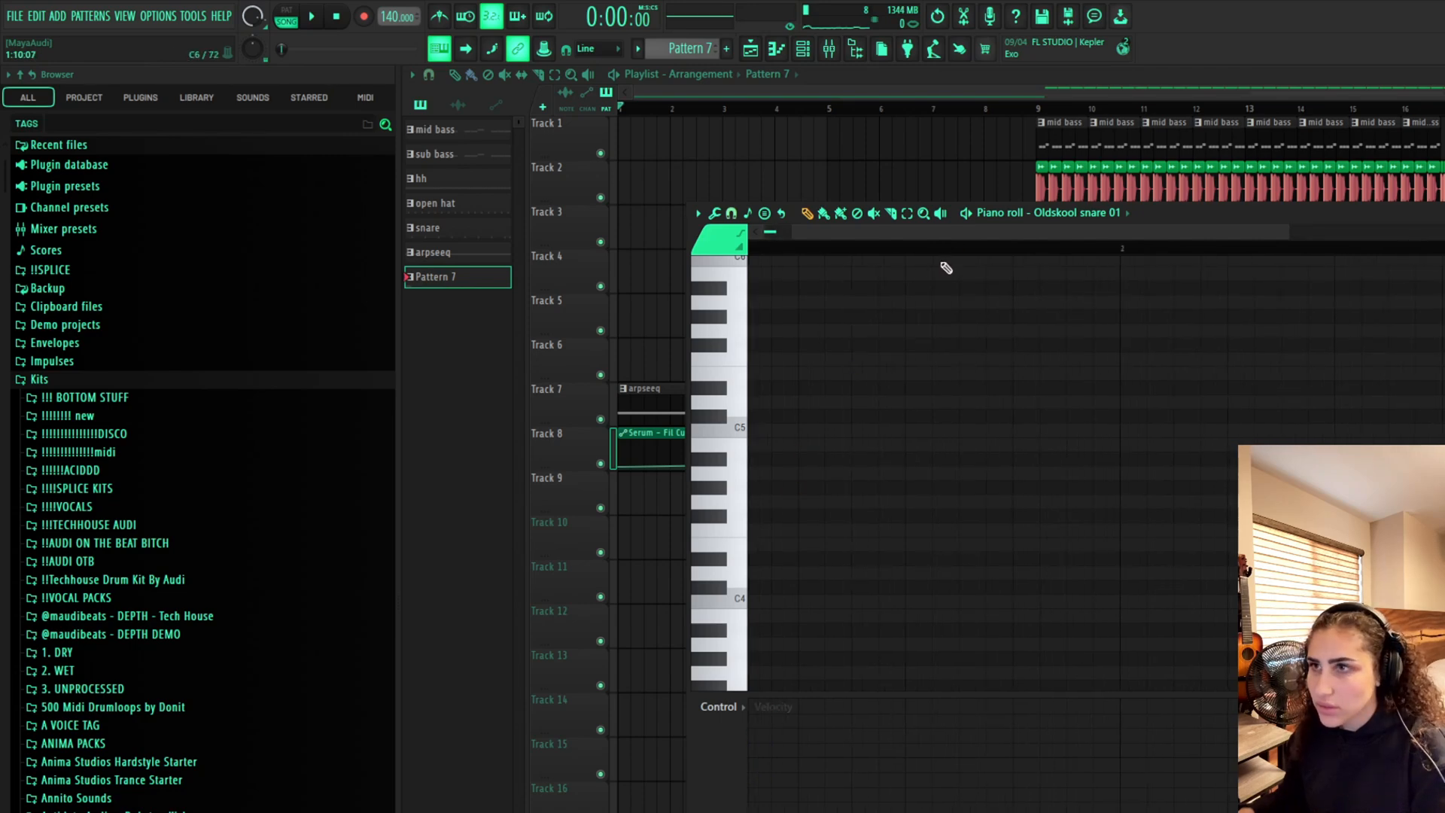
pyautogui.scroll(2, 826, 255)
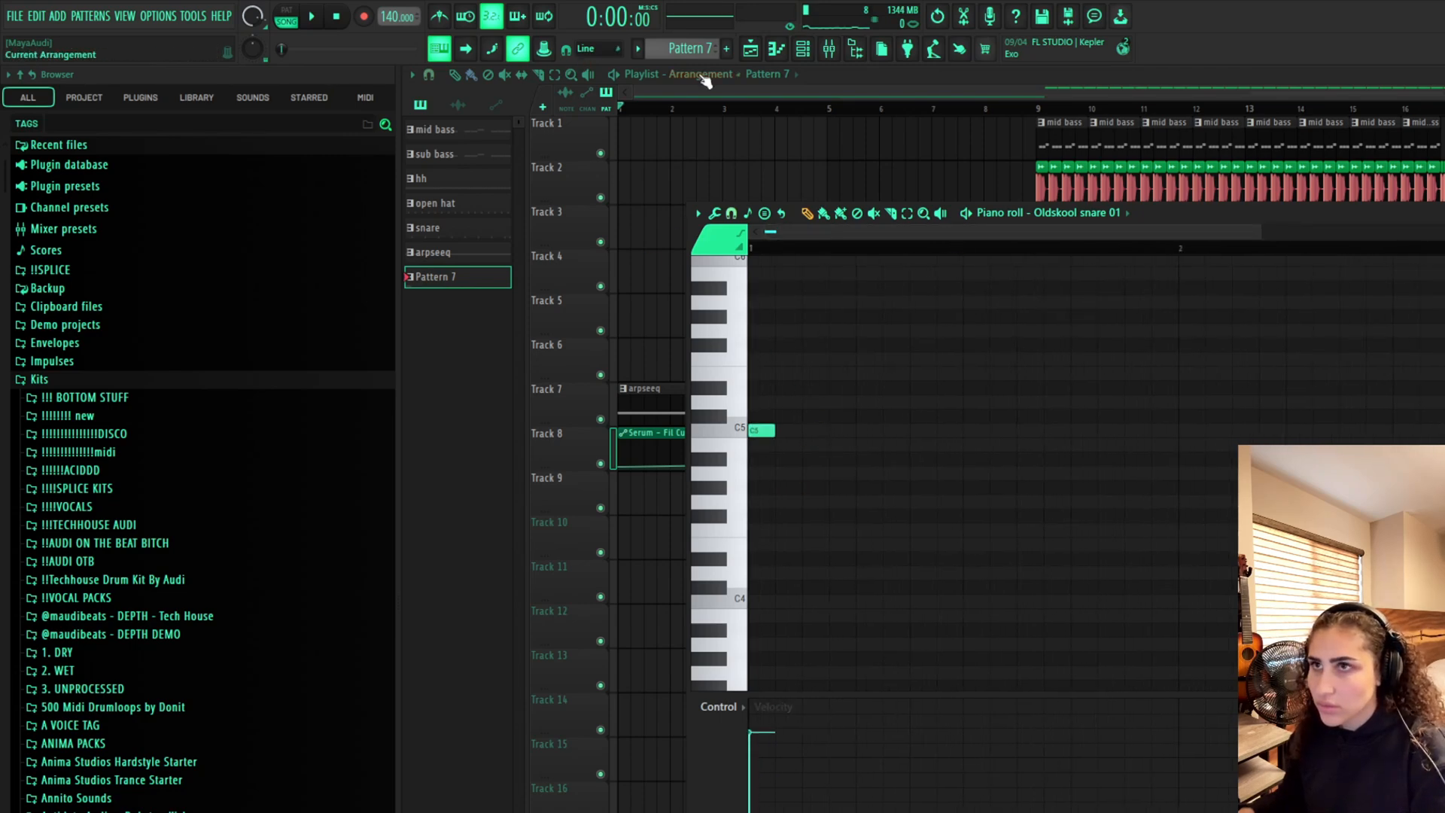
# Add evenly spaced short C5 snare notes across the first two bars of the pattern
pyautogui.click(828, 106)
pyautogui.doubleClick(874, 476)
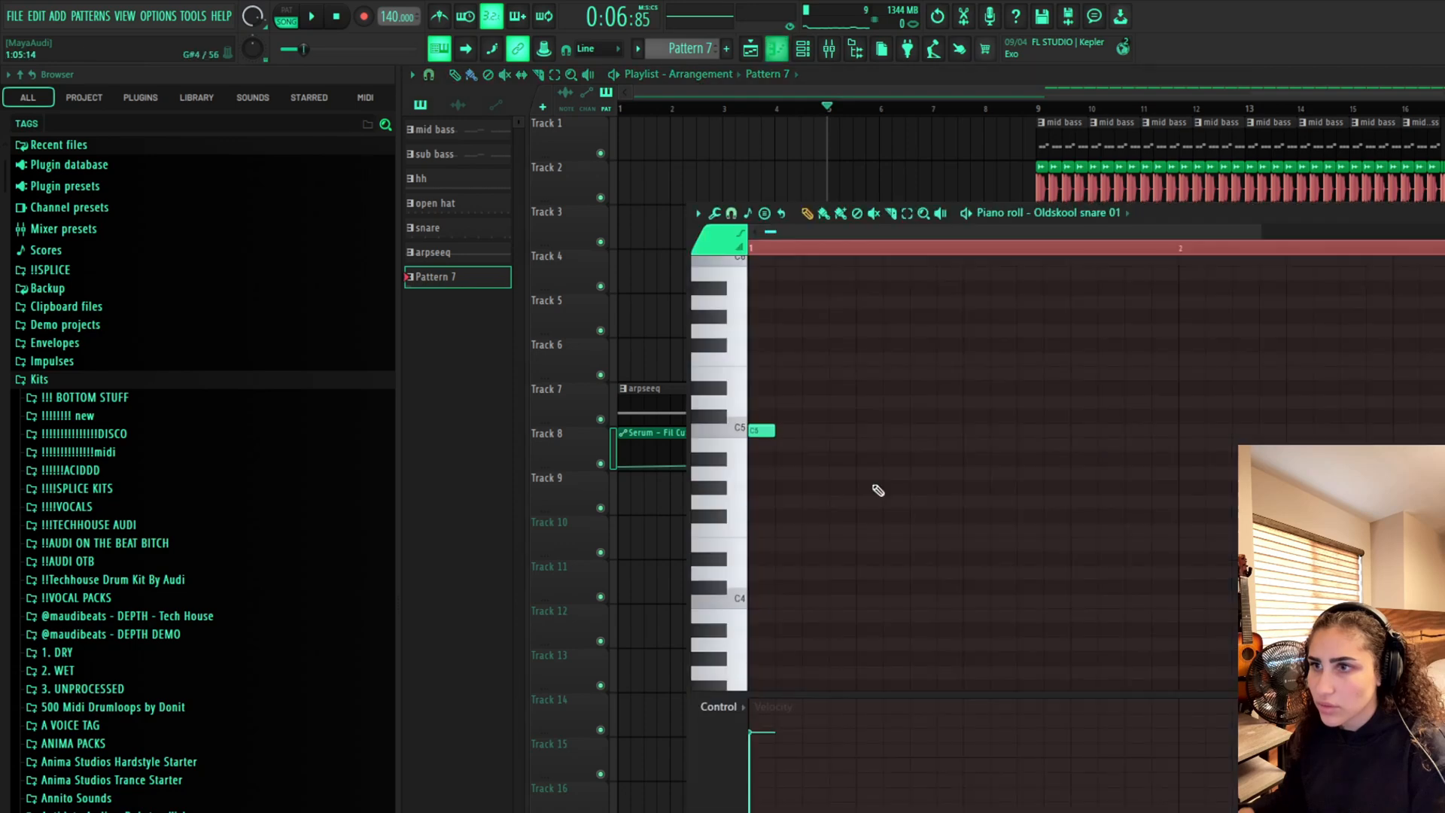
pyautogui.press('space')
pyautogui.press('space')
pyautogui.click(859, 433)
pyautogui.press('space')
pyautogui.click(977, 431)
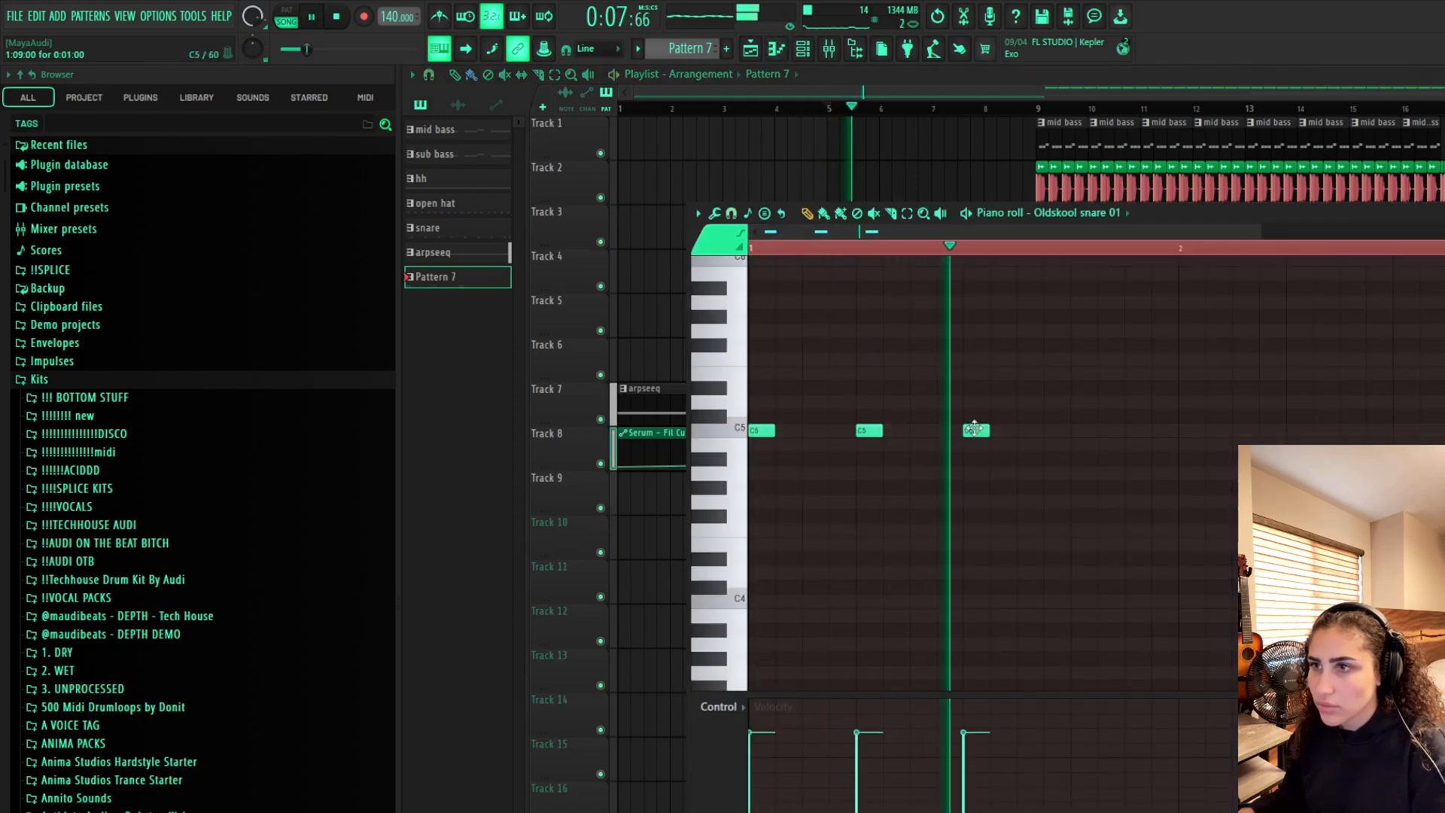
pyautogui.click(1083, 432)
pyautogui.press('space')
pyautogui.scroll(-2, 1151, 410)
pyautogui.click(965, 432)
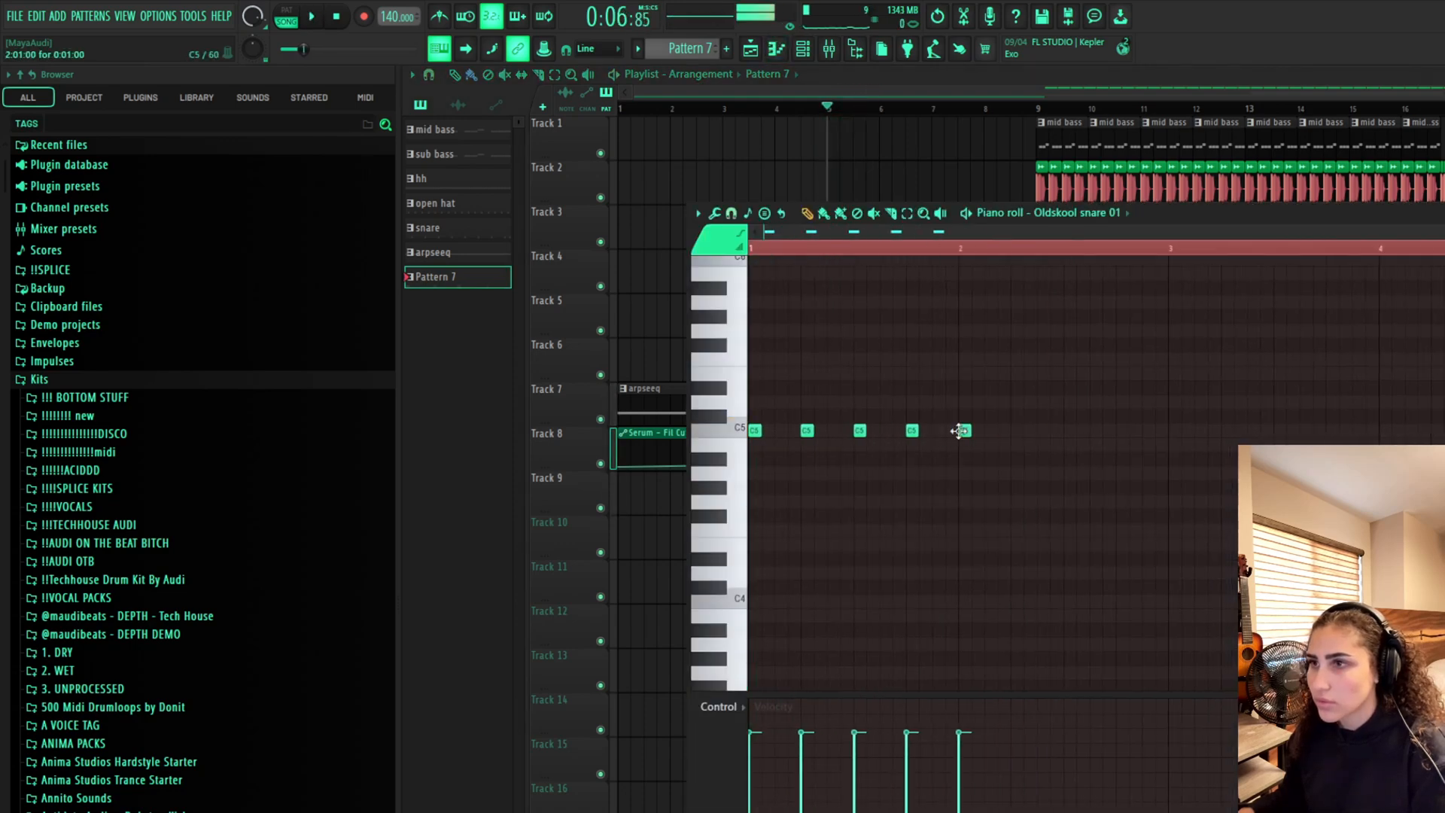
pyautogui.click(1017, 431)
pyautogui.click(1056, 432)
pyautogui.click(1070, 431)
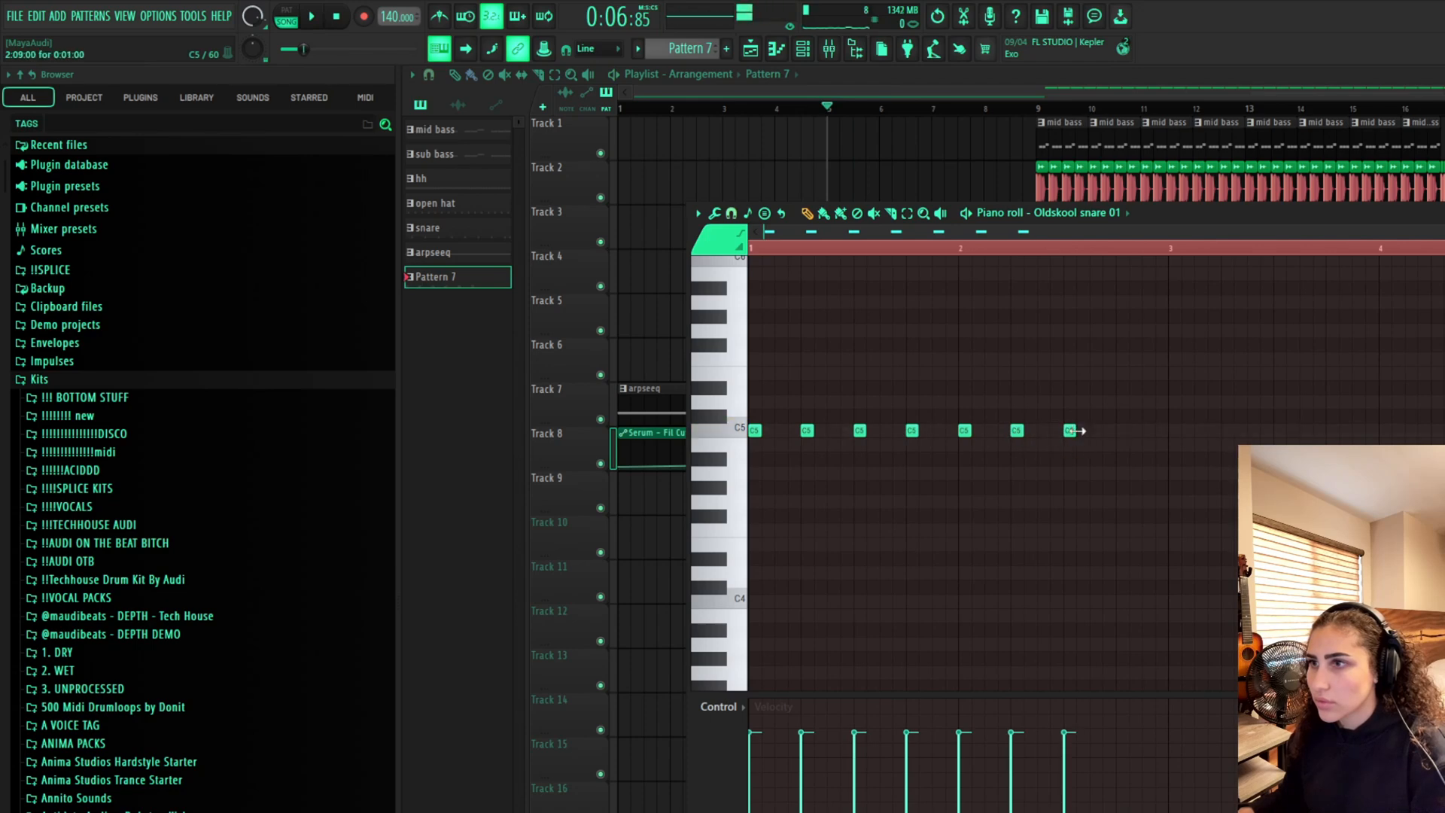
pyautogui.click(1122, 431)
pyautogui.press('space')
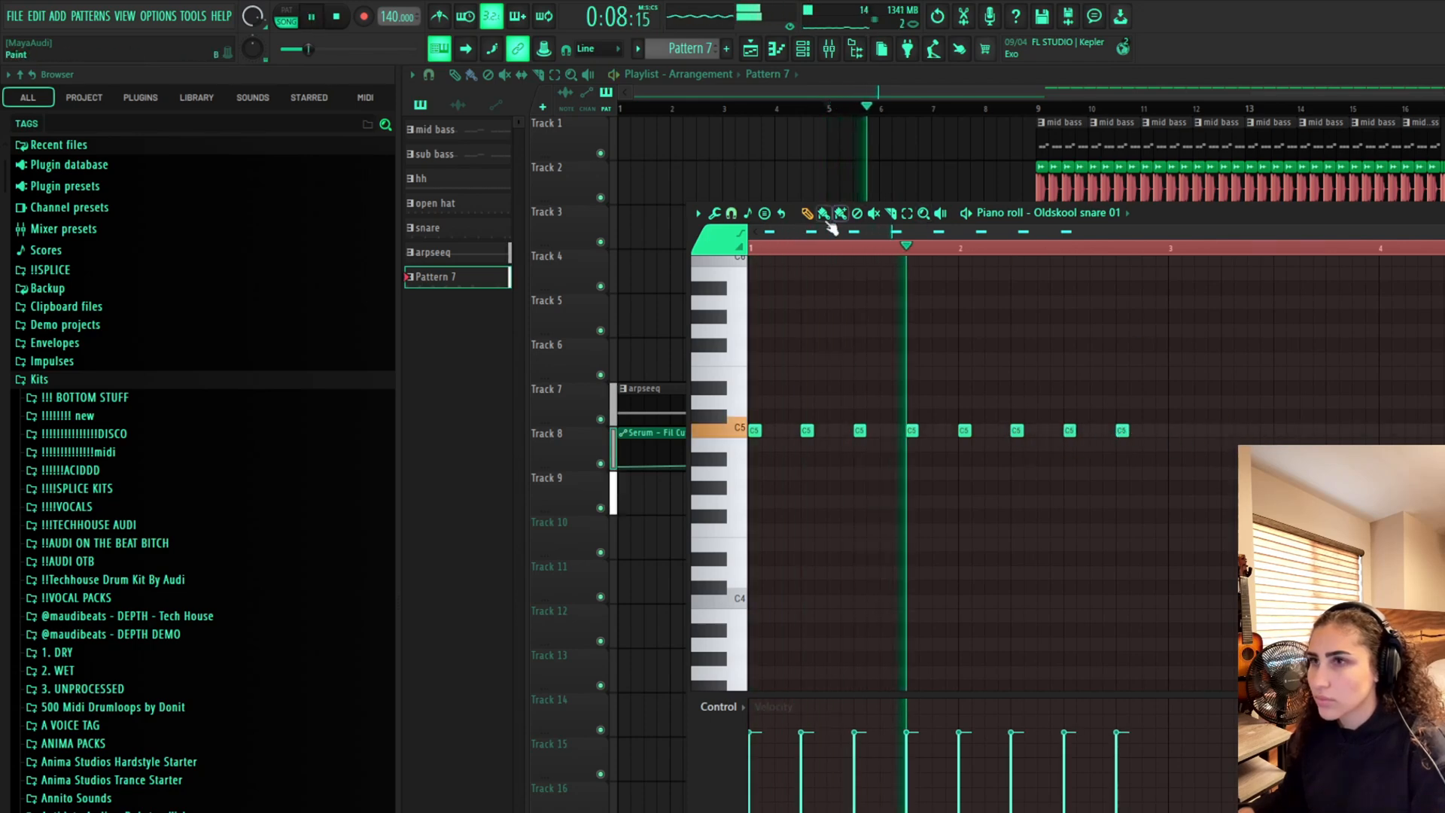
# Add increasingly dense C5 snare notes through bars 3 and 4 to form a snare roll
pyautogui.click(1177, 445)
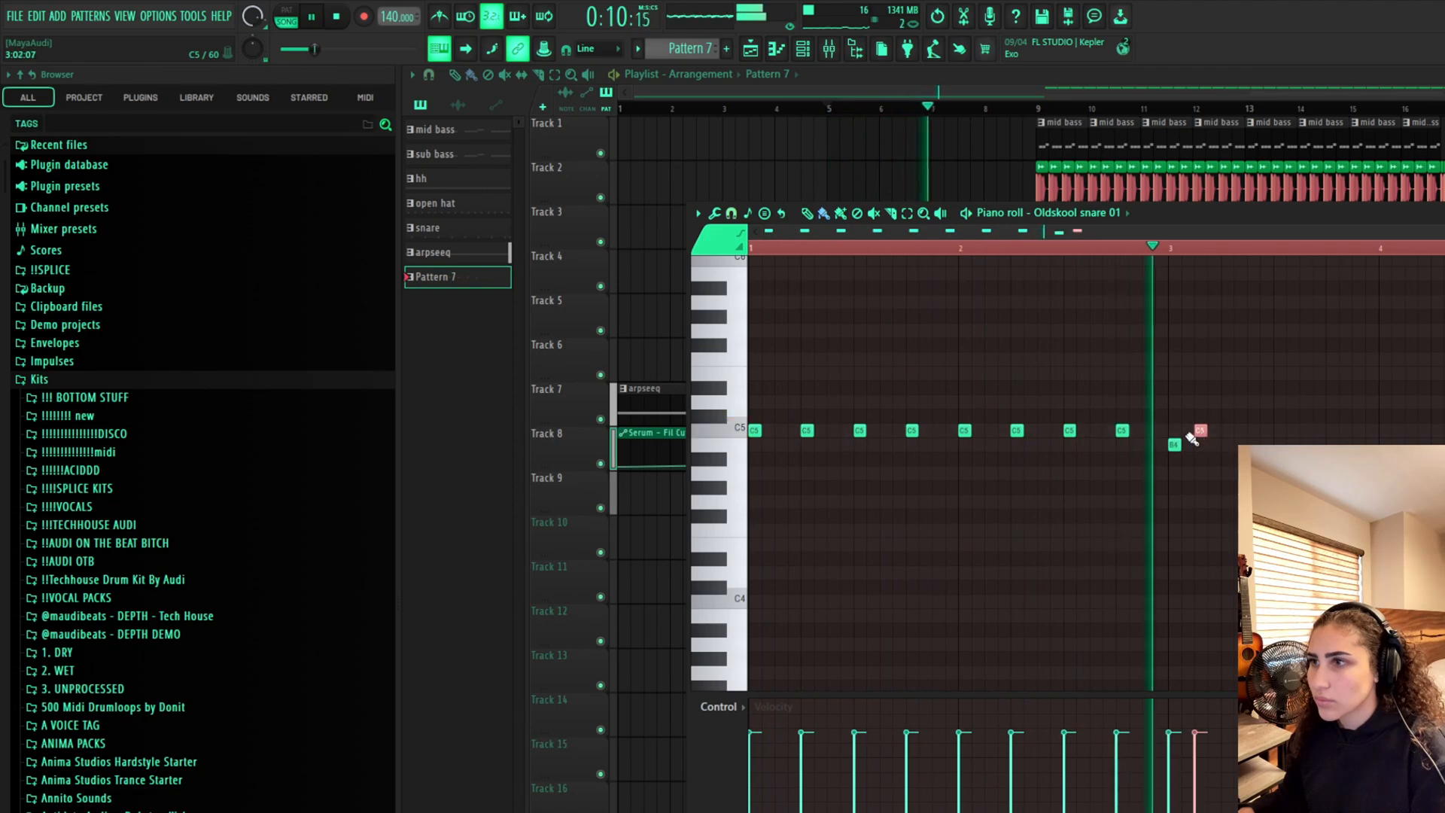
pyautogui.press('space')
pyautogui.moveTo(1175, 444); pyautogui.dragTo(1176, 431)
pyautogui.click(1201, 431)
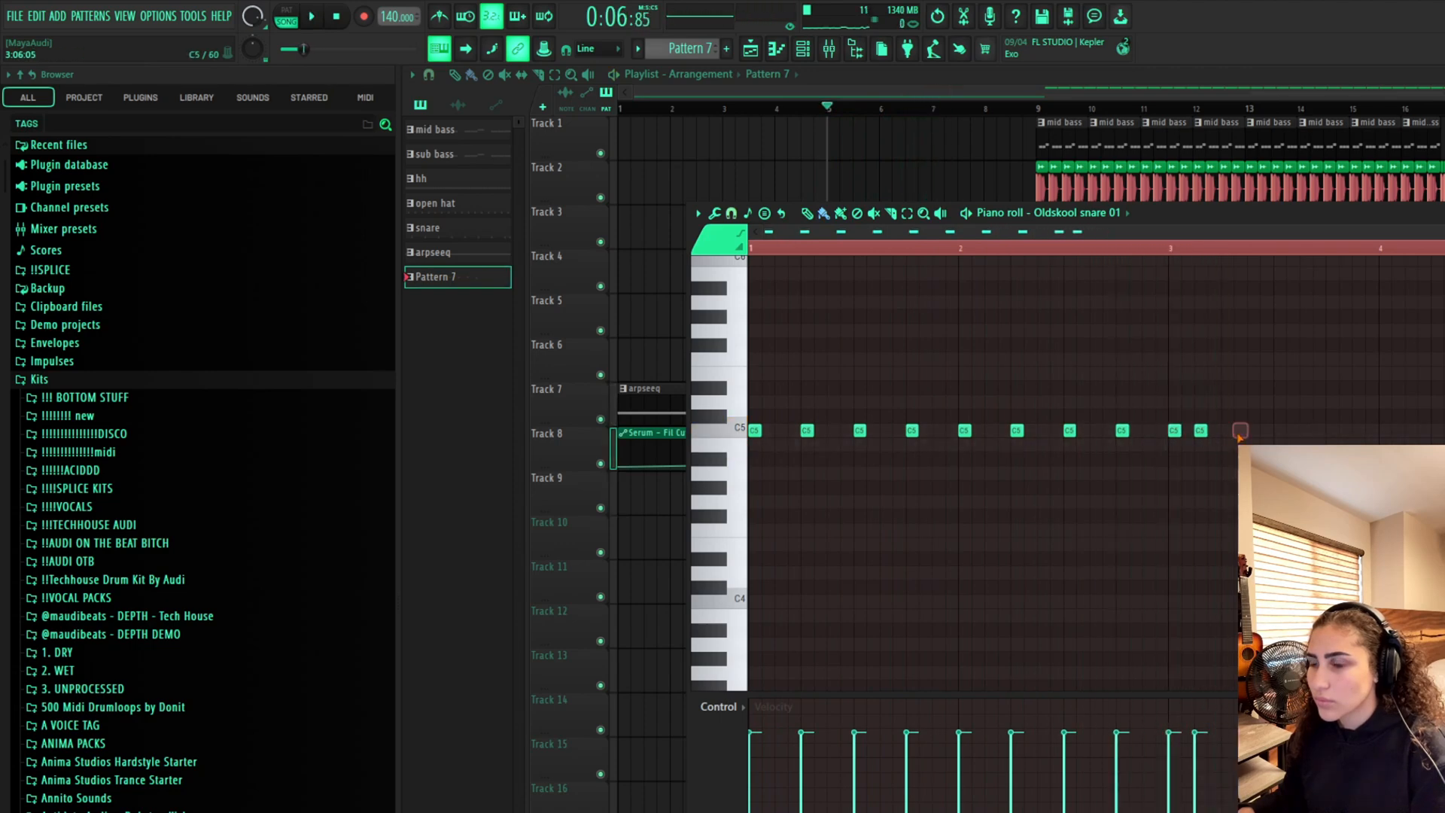
pyautogui.click(1239, 432)
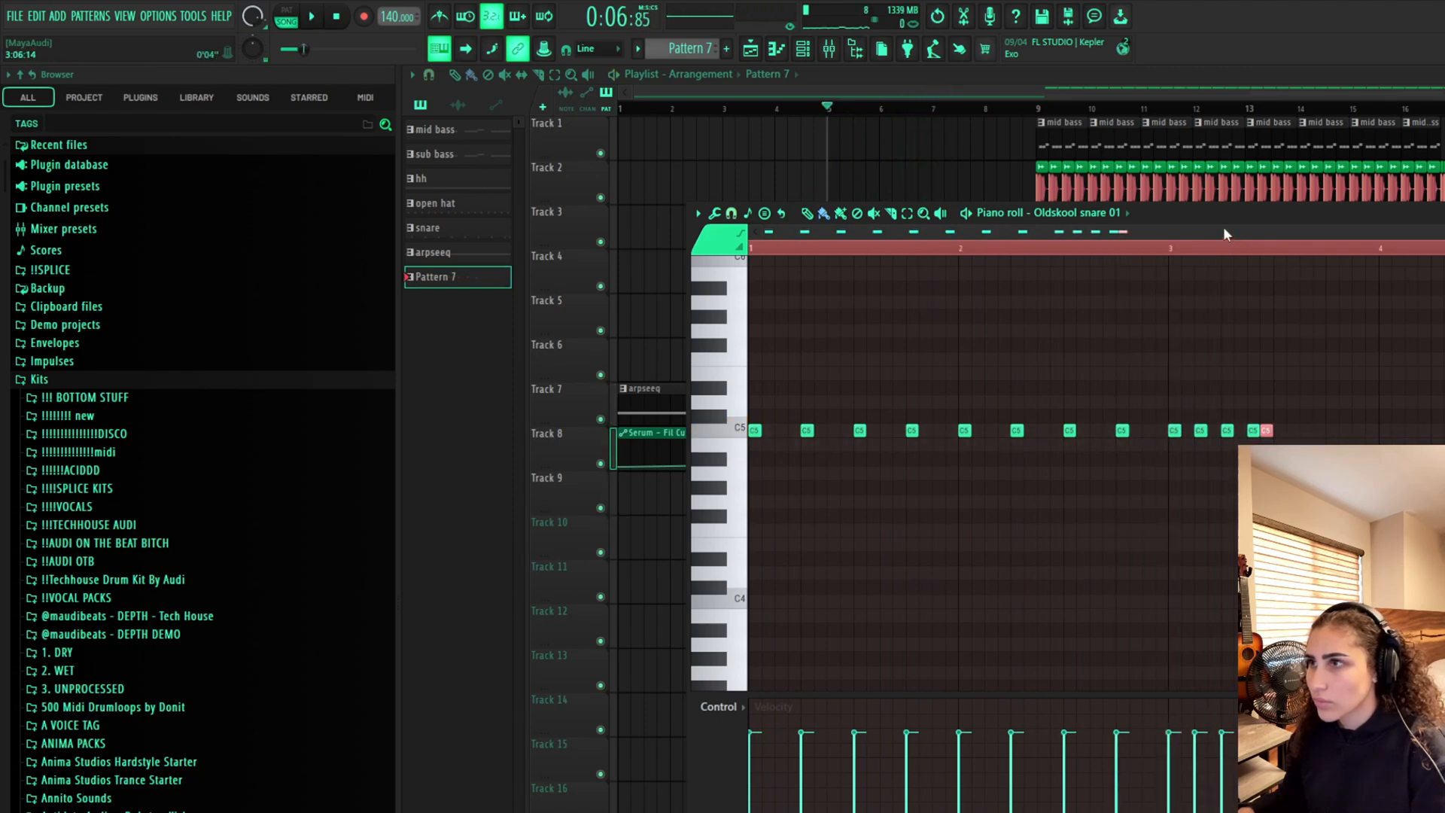
pyautogui.moveTo(1222, 227); pyautogui.dragTo(1340, 227)
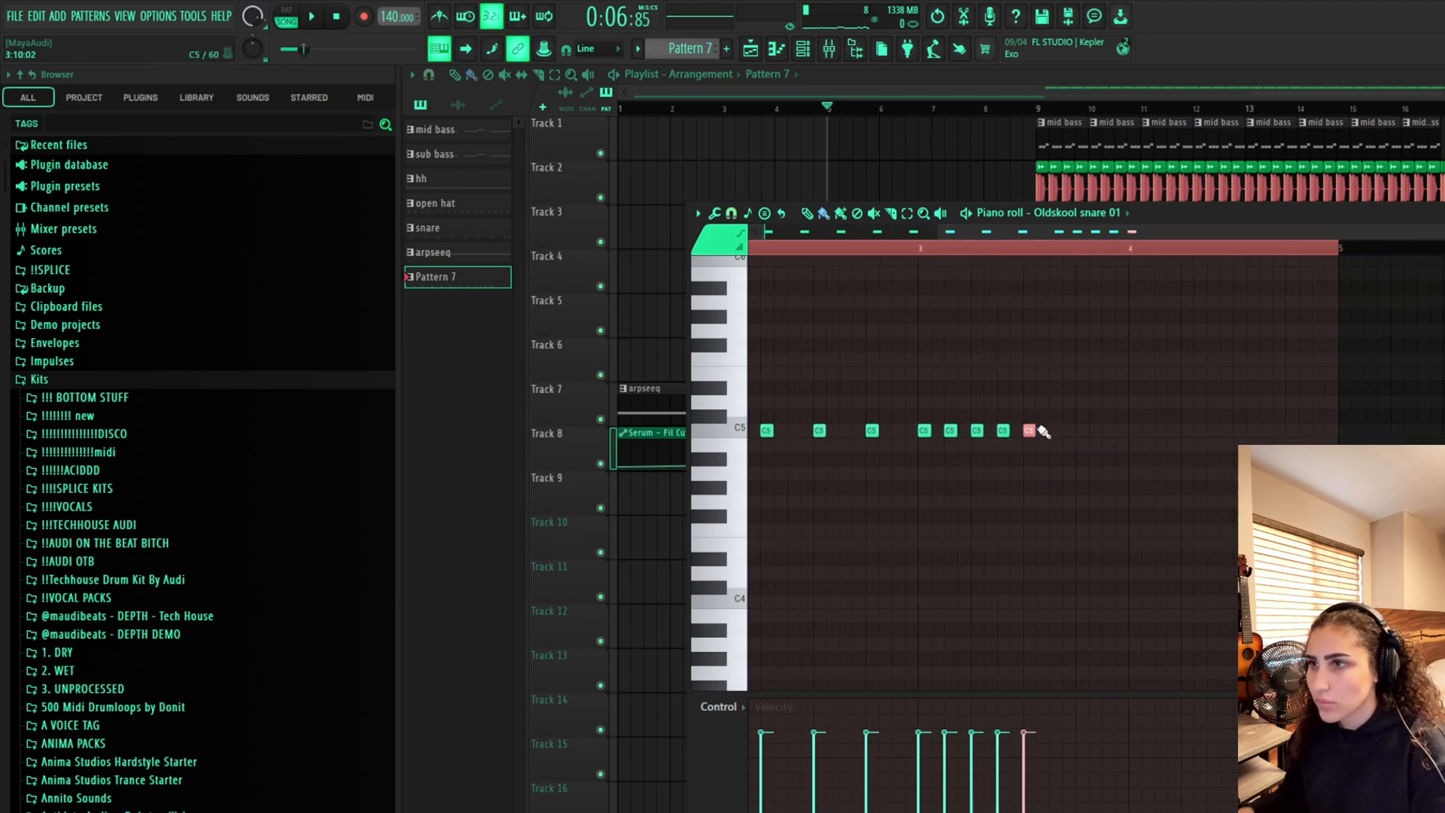
pyautogui.click(1108, 434)
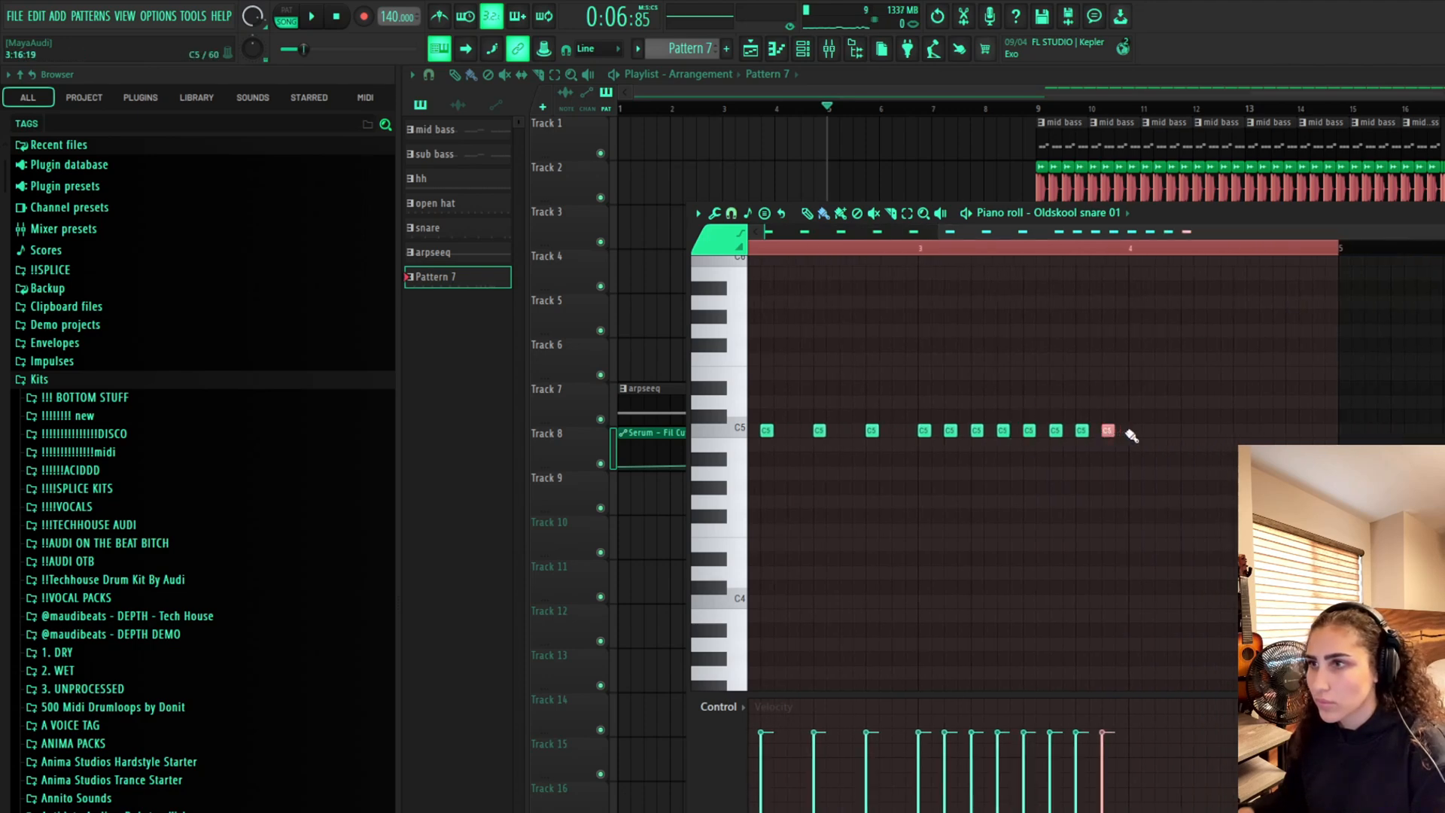
pyautogui.moveTo(1133, 435); pyautogui.dragTo(1333, 437)
pyautogui.scroll(-2, 955, 497)
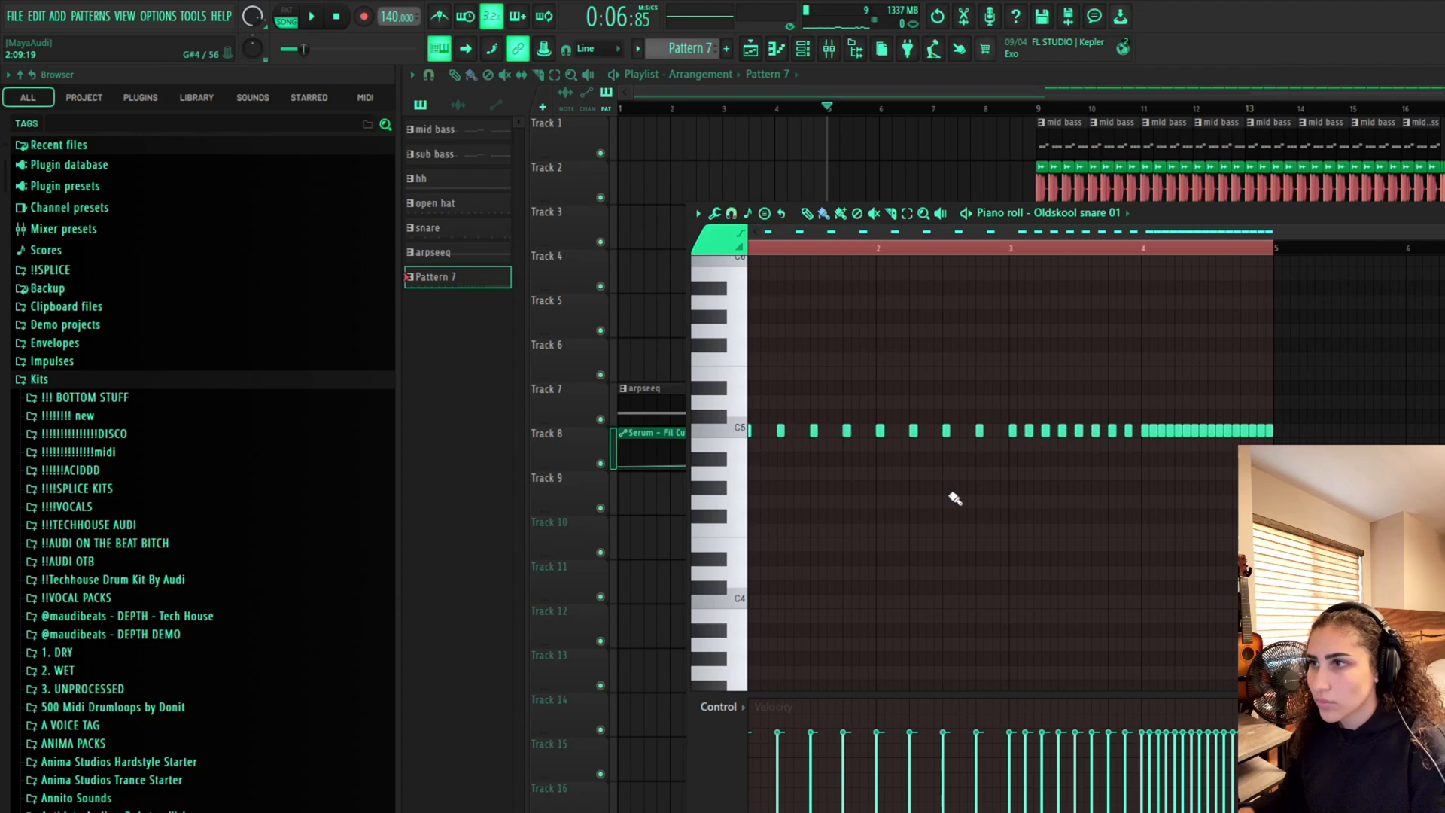
# Play back the snare build-up from bar 5 in the playlist and piano roll
pyautogui.click(778, 158)
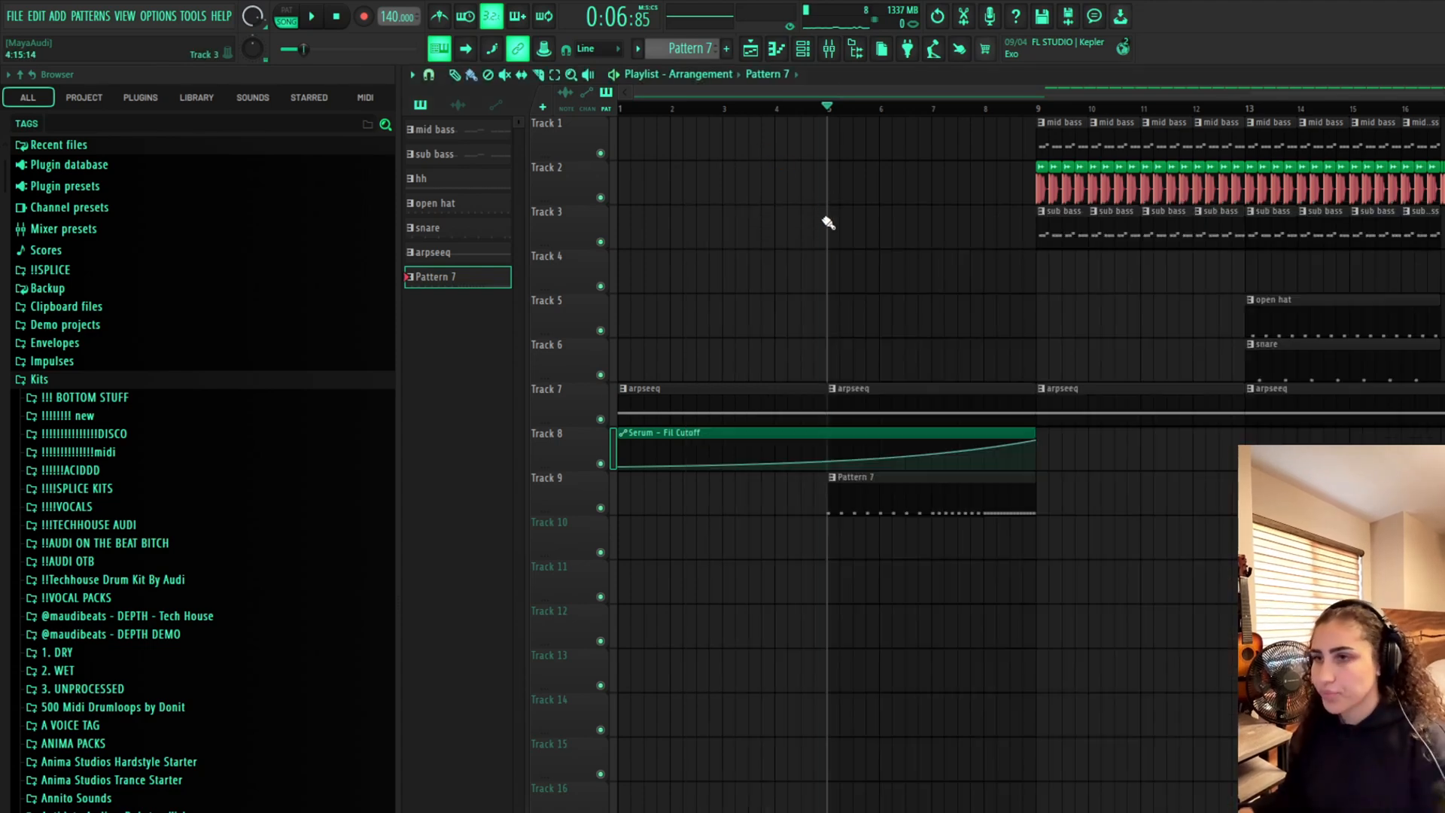
pyautogui.press('space')
pyautogui.doubleClick(920, 487)
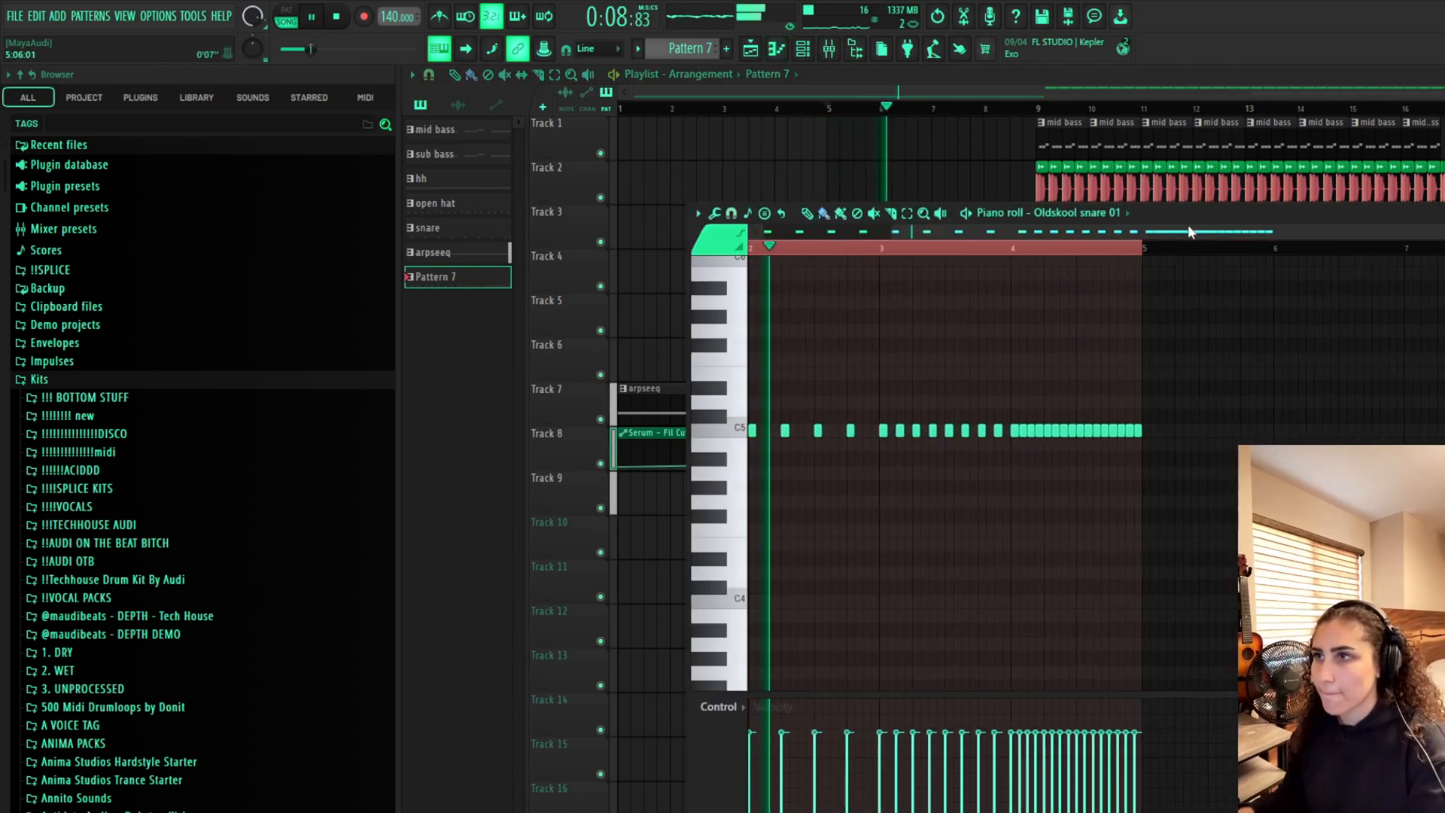
pyautogui.moveTo(1189, 230); pyautogui.dragTo(1221, 229)
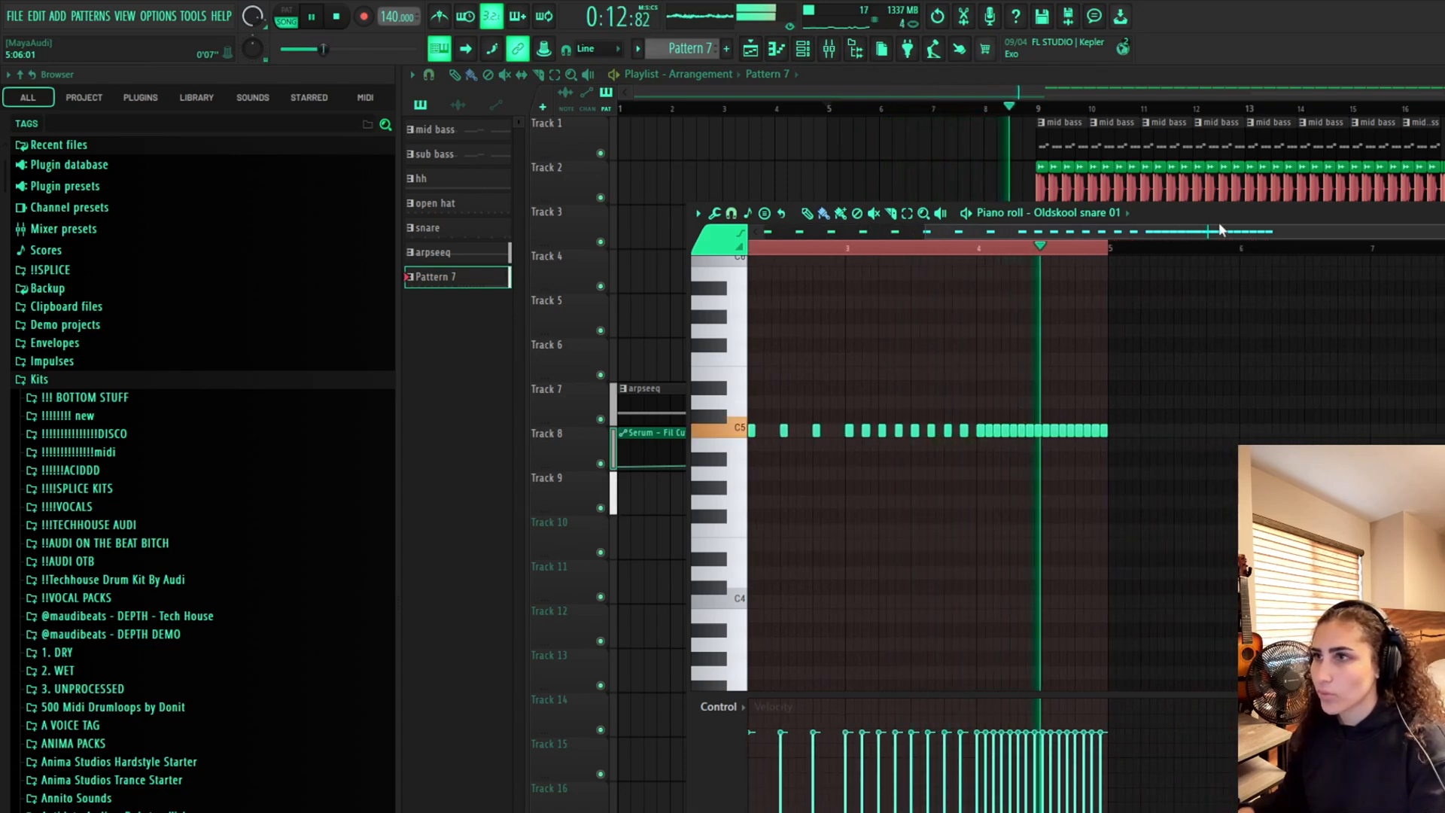
pyautogui.moveTo(1221, 228); pyautogui.dragTo(958, 228)
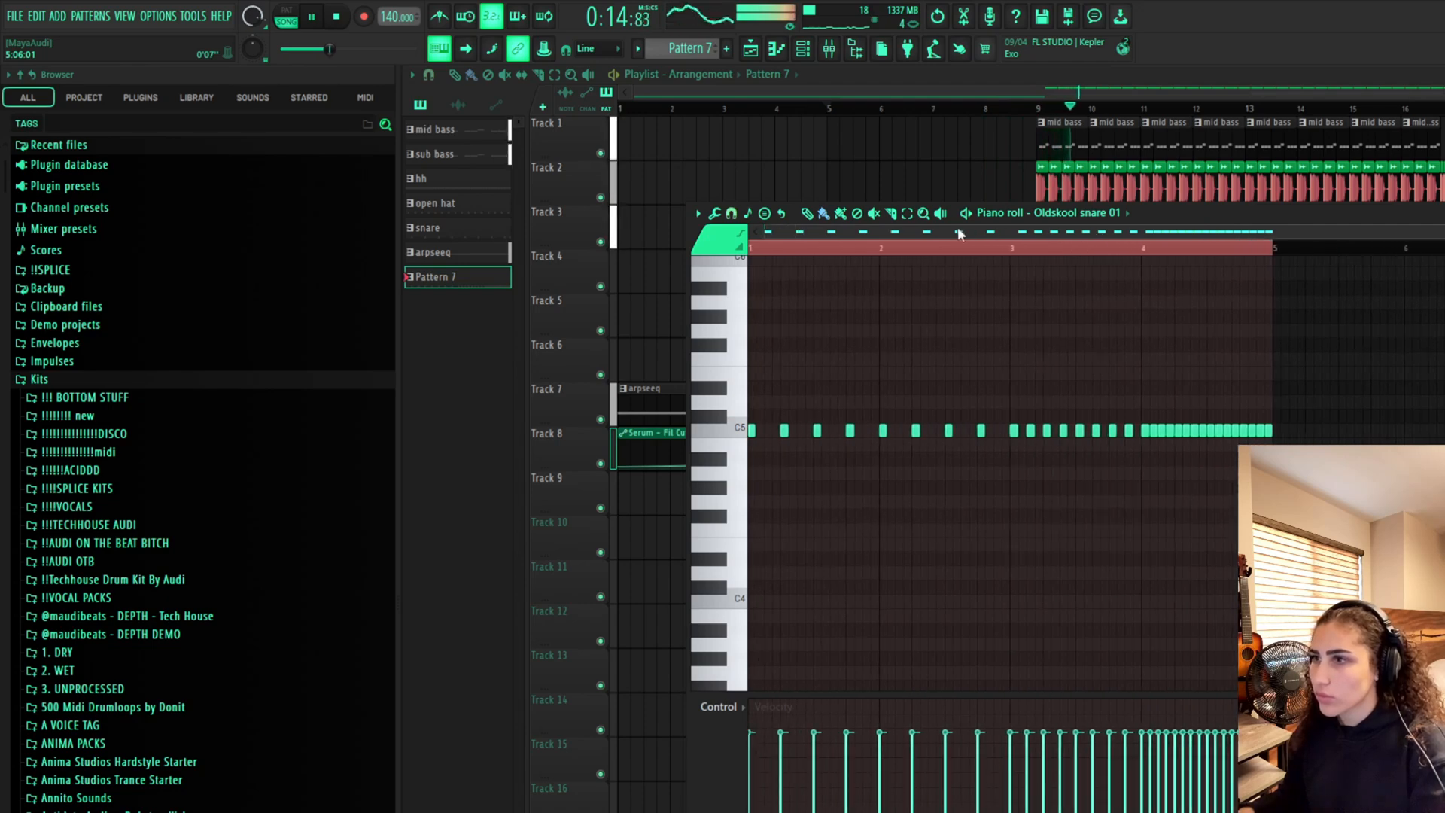
pyautogui.press('space')
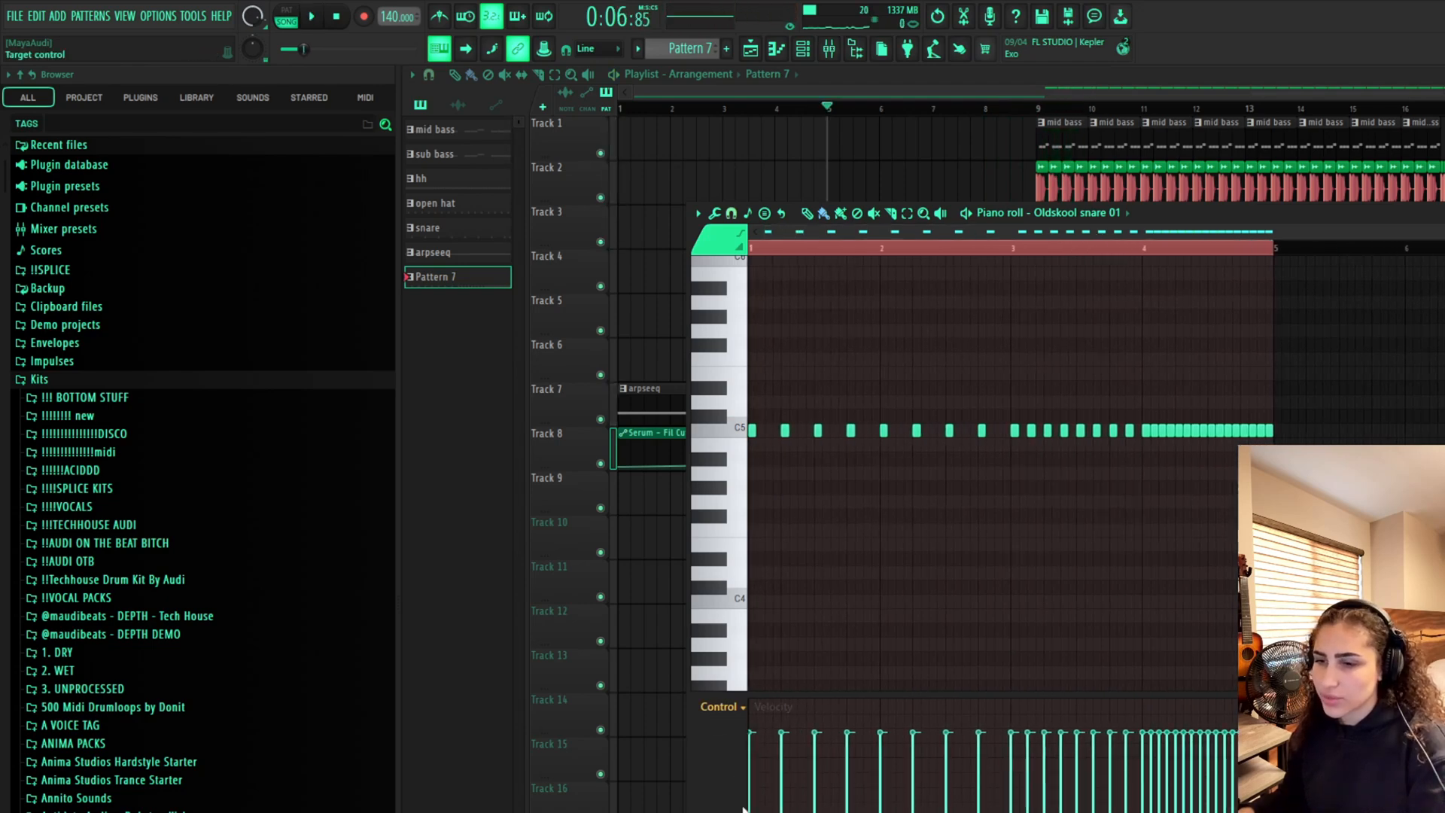
# Draw a fine pitch ramp rising to +1200 cents over the snare roll's final notes
pyautogui.click(744, 809)
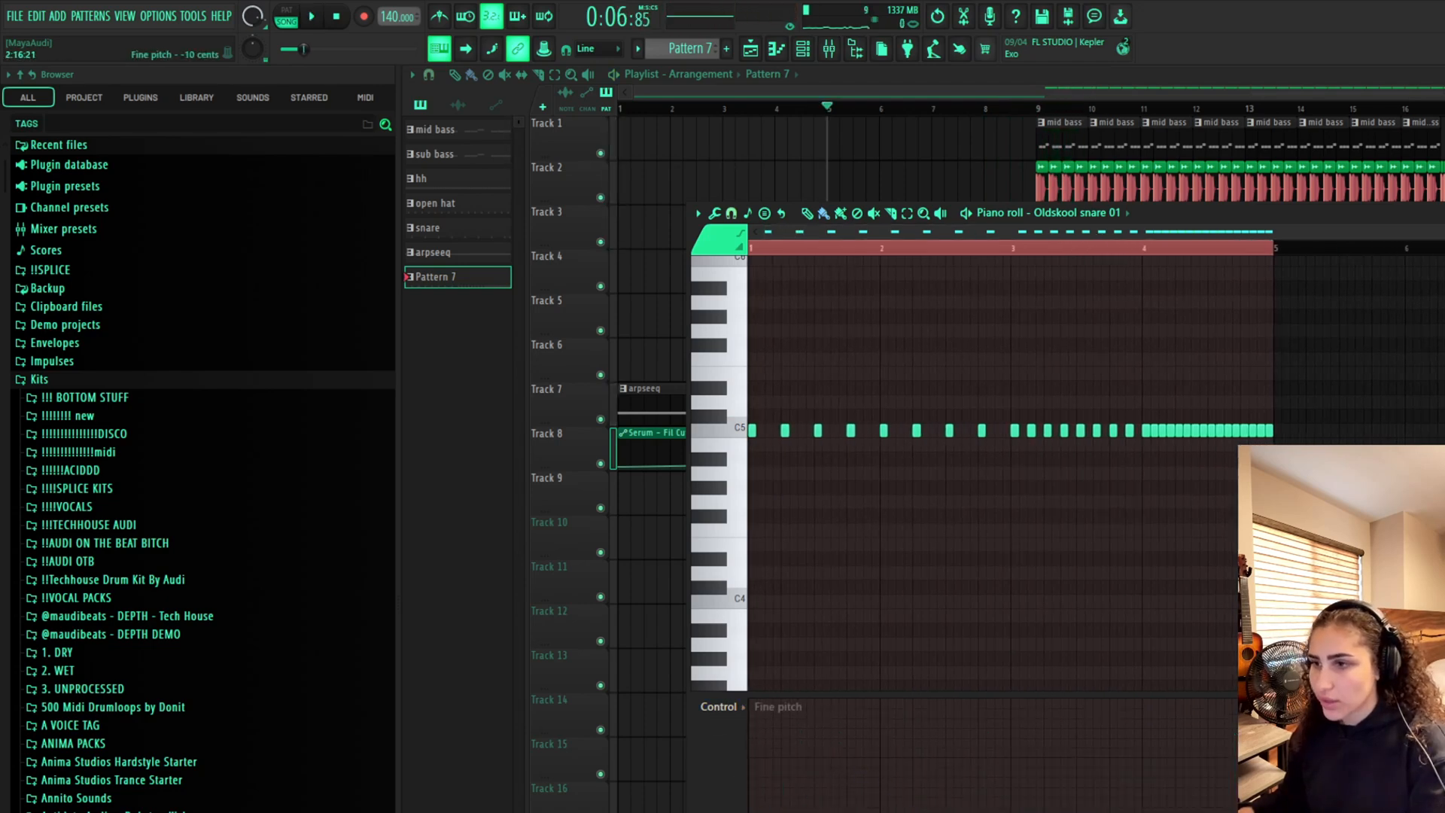
pyautogui.moveTo(1012, 812); pyautogui.dragTo(1305, 700)
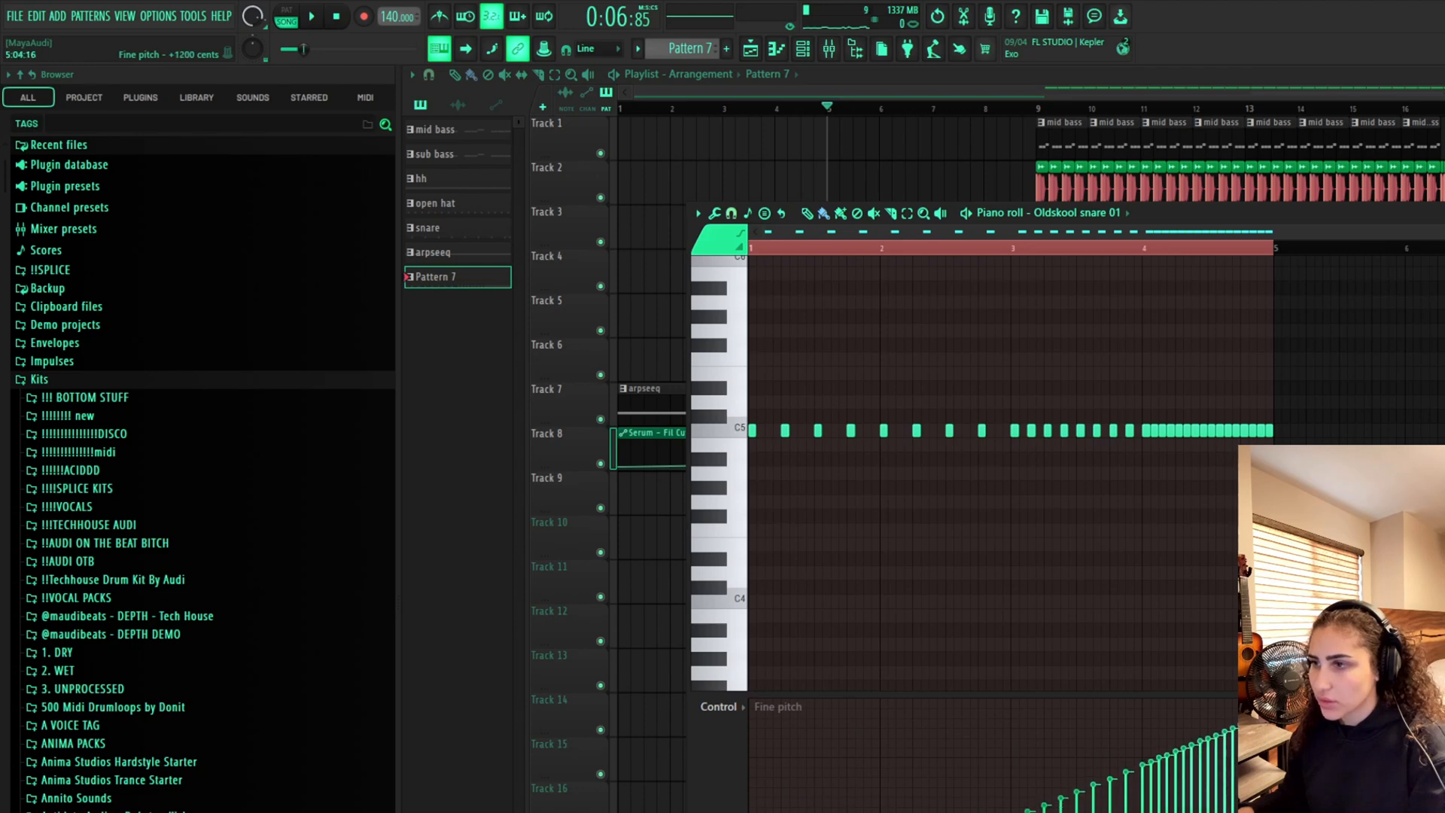
pyautogui.press('F7')
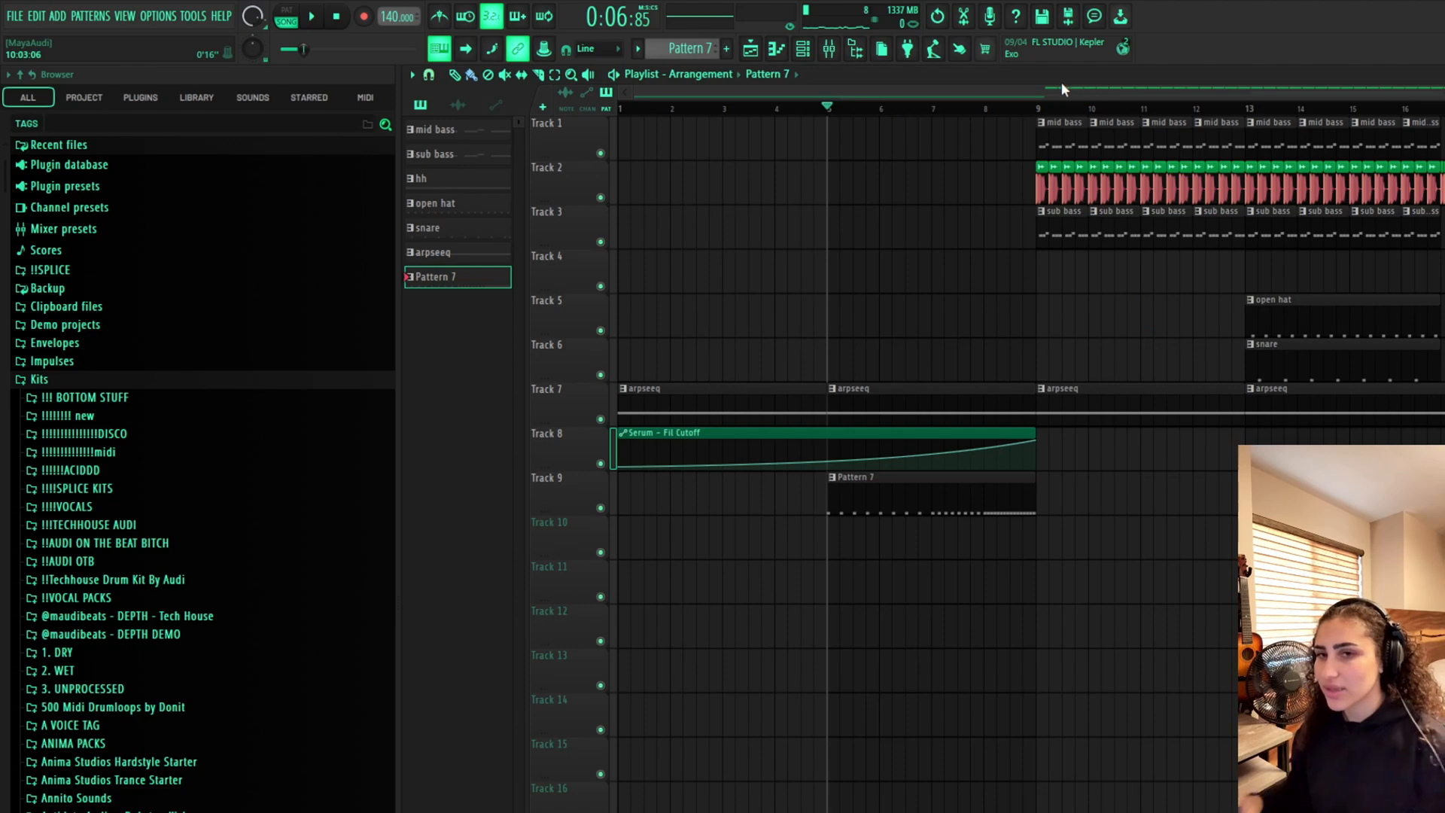
# Create a new pattern for the Serum FX Riser 1 instrument and draw one long F4 note spanning four bars, then play it
pyautogui.click(804, 50)
pyautogui.click(726, 48)
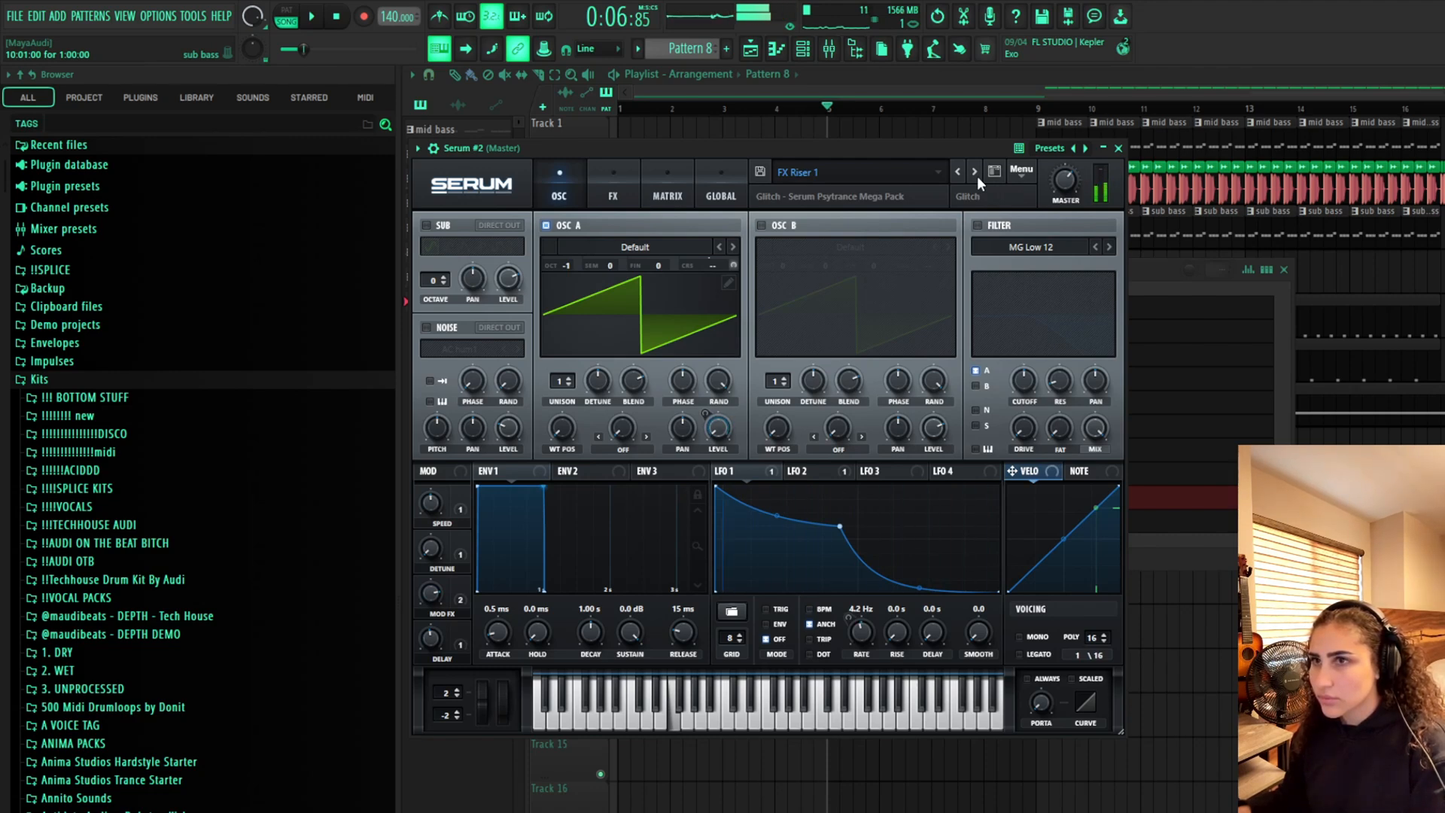
pyautogui.click(1199, 540)
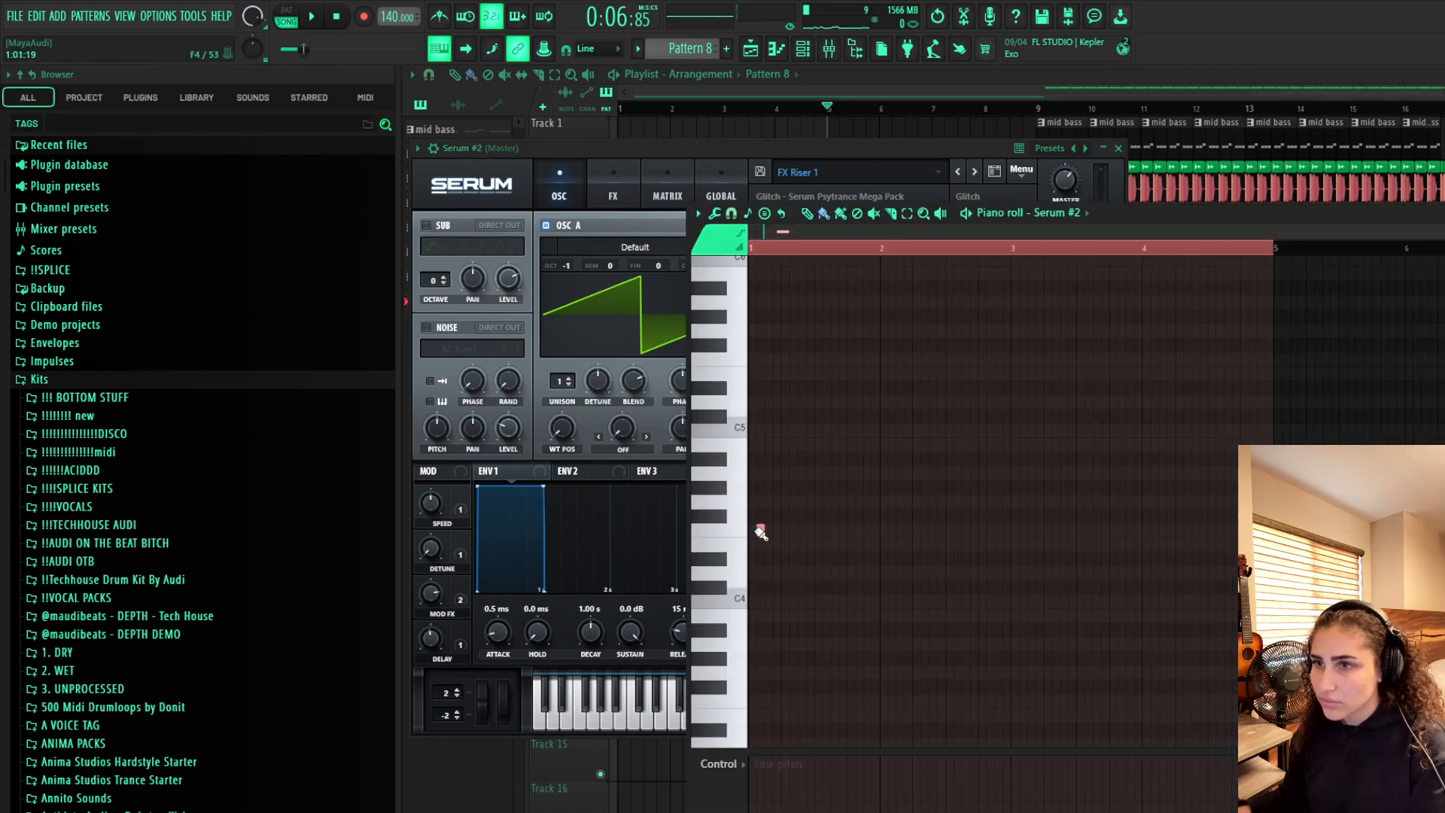
pyautogui.moveTo(755, 531); pyautogui.dragTo(1183, 539)
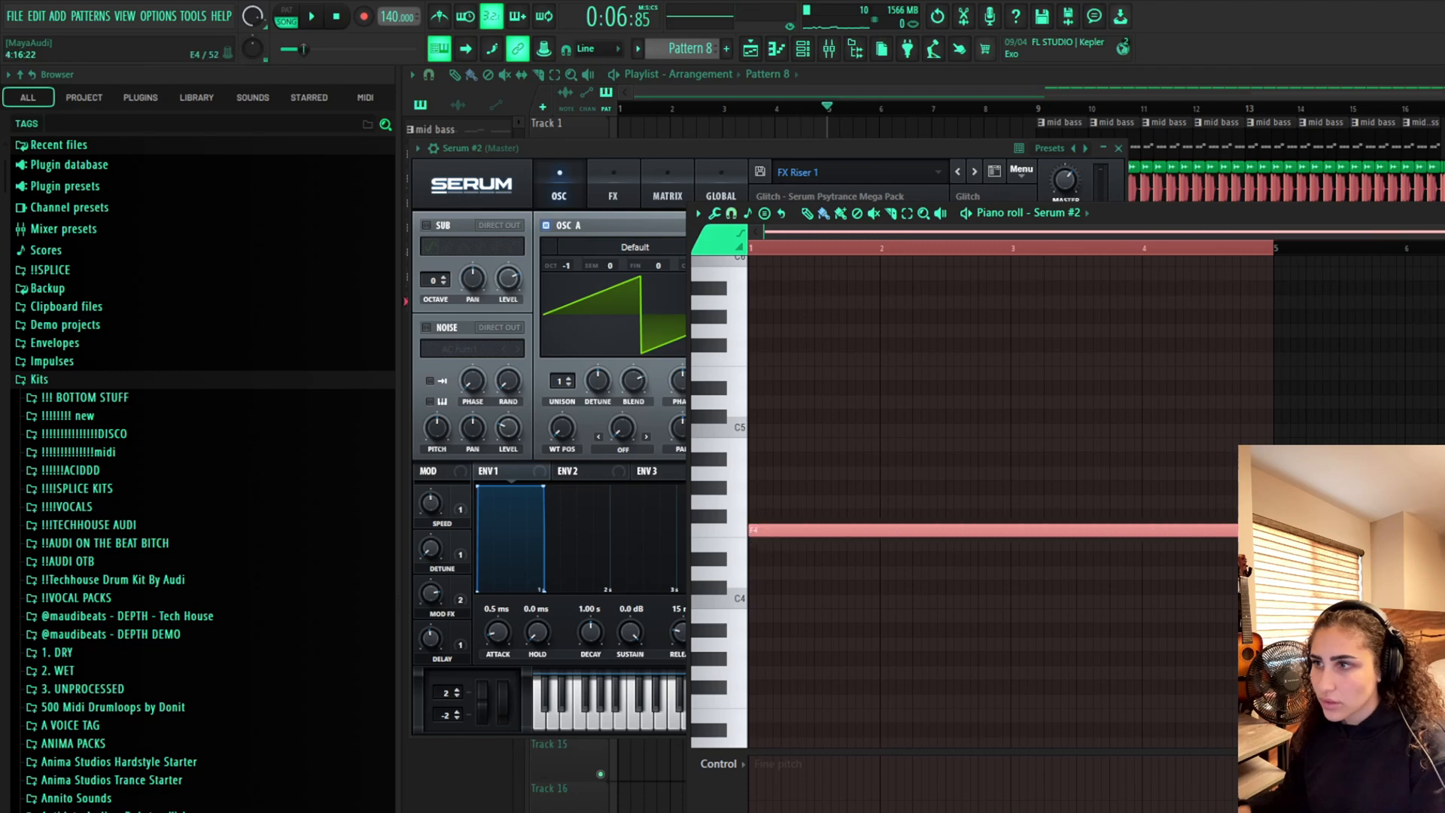
pyautogui.press('space')
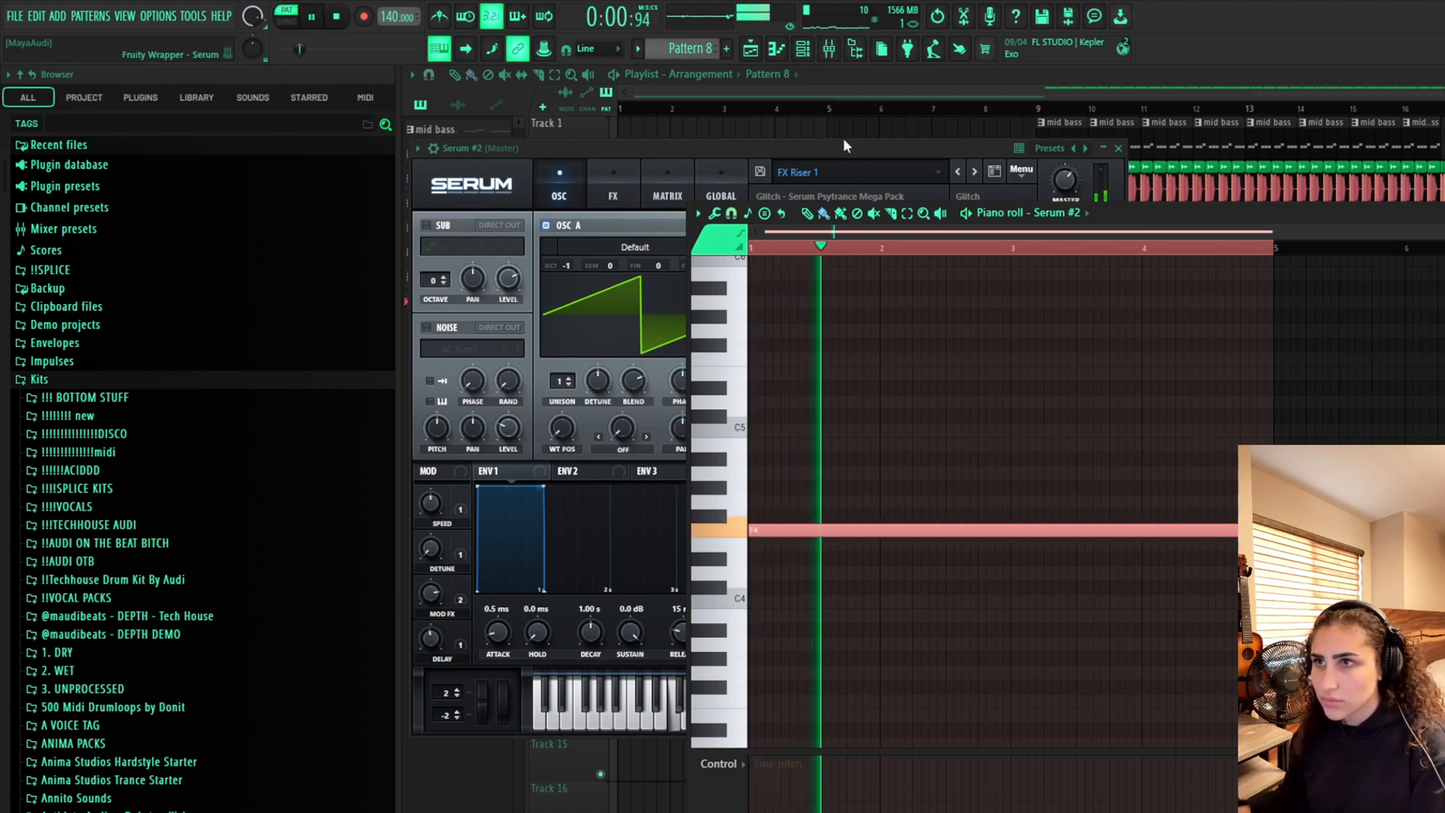
# Place Pattern 8 on Track 10 from bar 5 to bar 9 and play the arrangement from bar 5
pyautogui.click(843, 137)
pyautogui.moveTo(899, 570)
pyautogui.mouseDown()
pyautogui.moveTo(878, 542)
pyautogui.moveTo(931, 558)
pyautogui.mouseUp()
pyautogui.click(838, 96)
pyautogui.press('space')
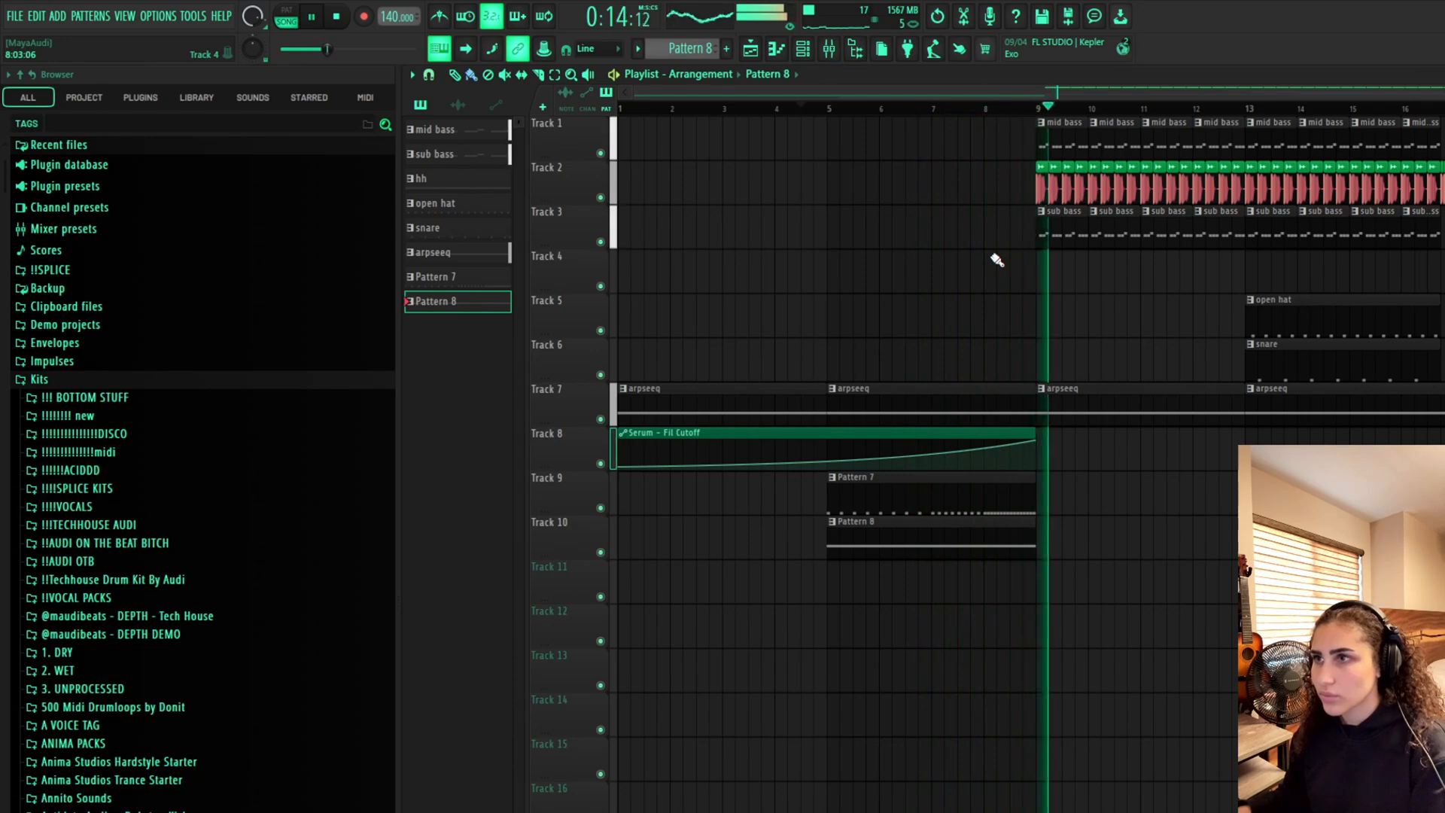
# Open the Serum #2 riser and step through its presets while playing, settling on FX Riser 4
pyautogui.press('space')
pyautogui.press('F6')
pyautogui.press('F9')
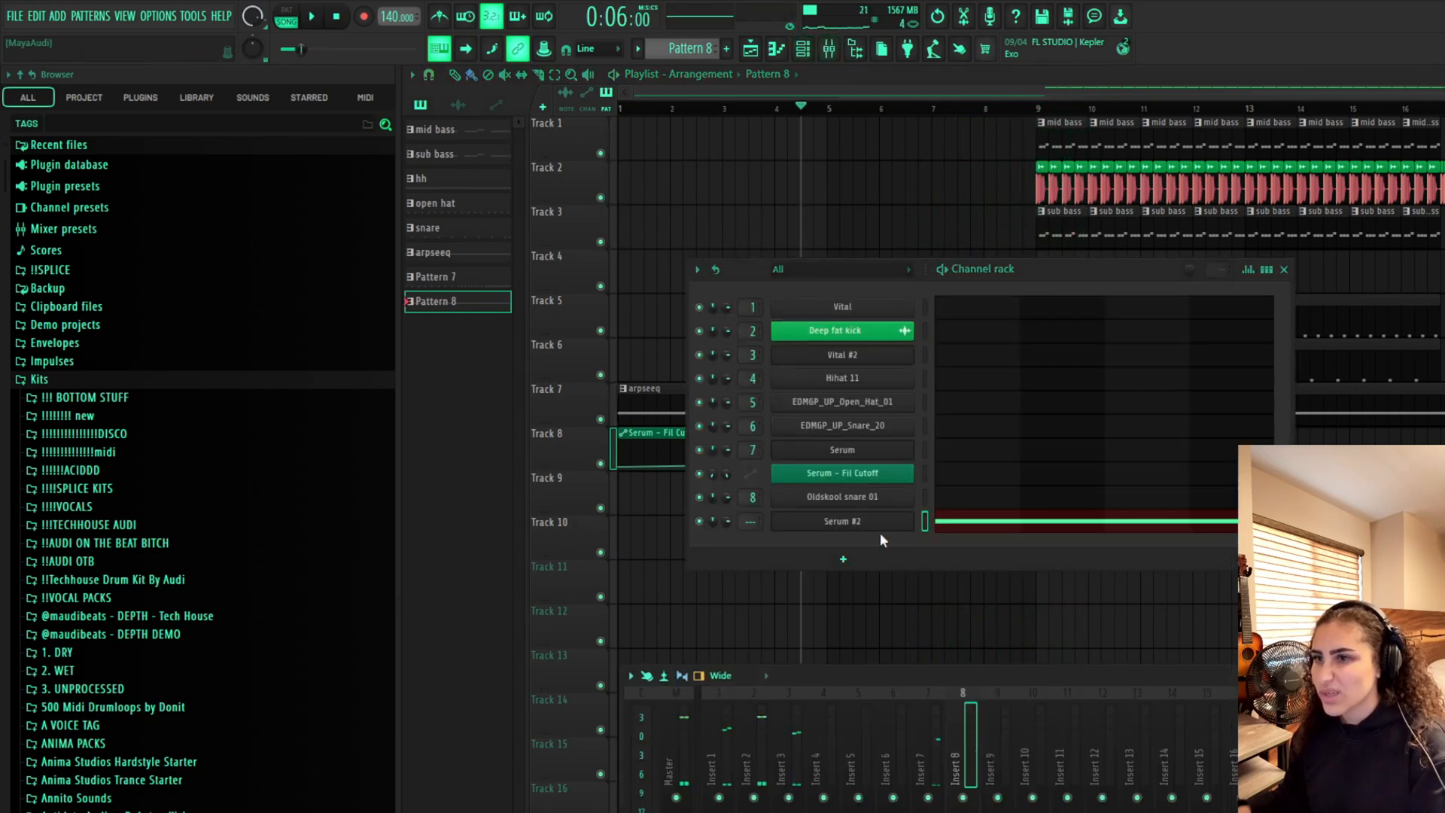
pyautogui.click(875, 521)
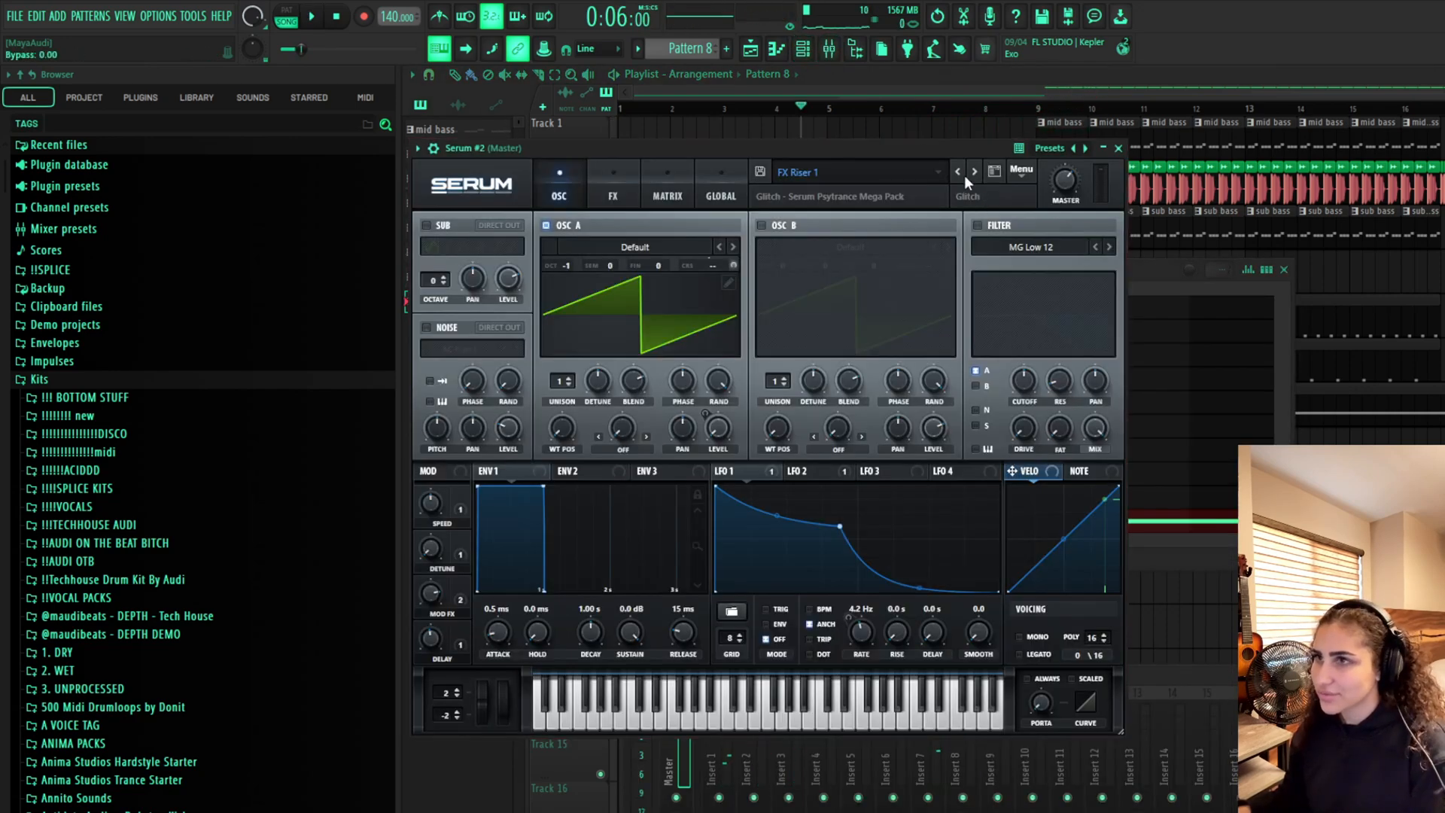
pyautogui.press('l')
pyautogui.press('space')
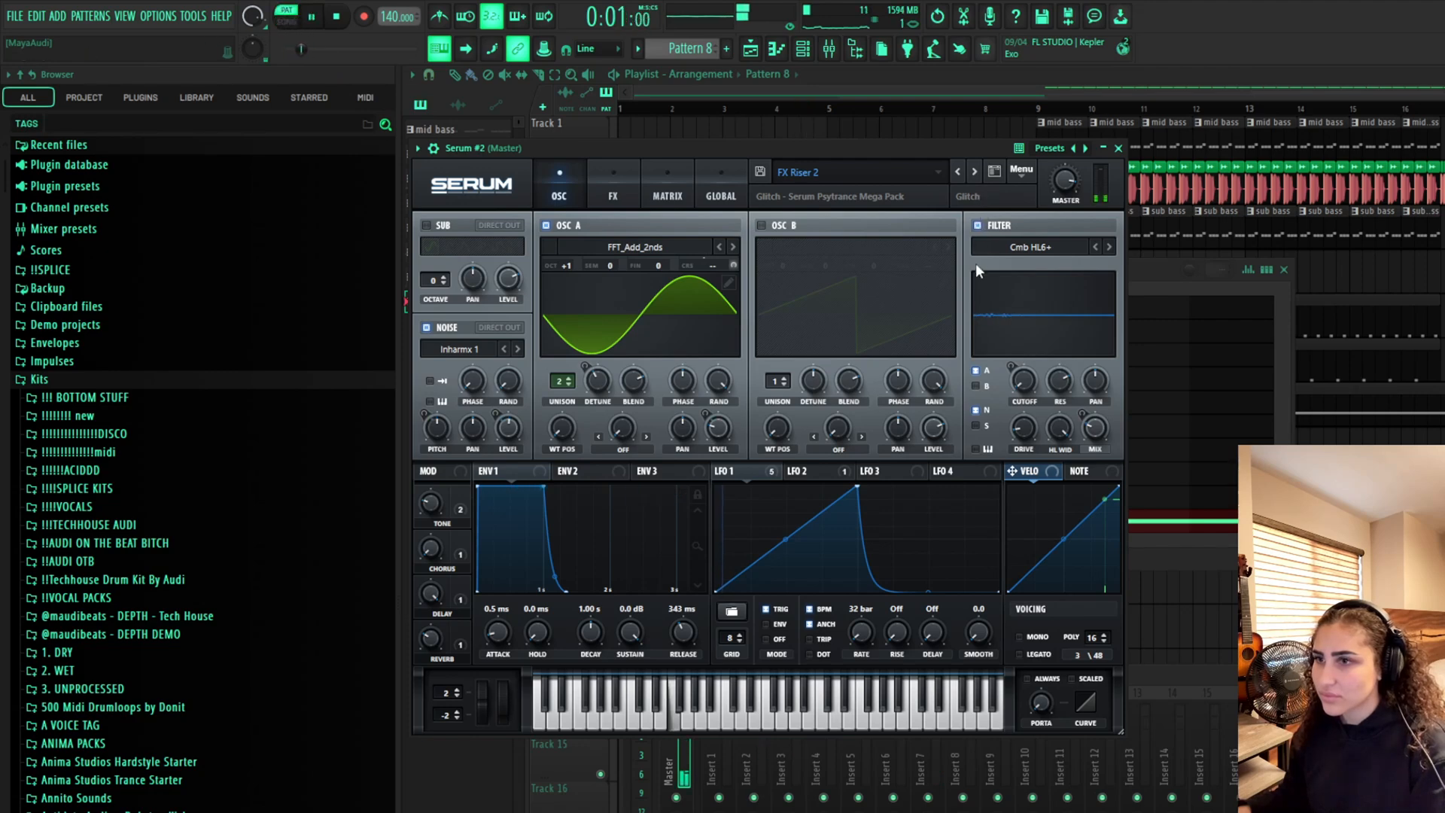
pyautogui.click(976, 171)
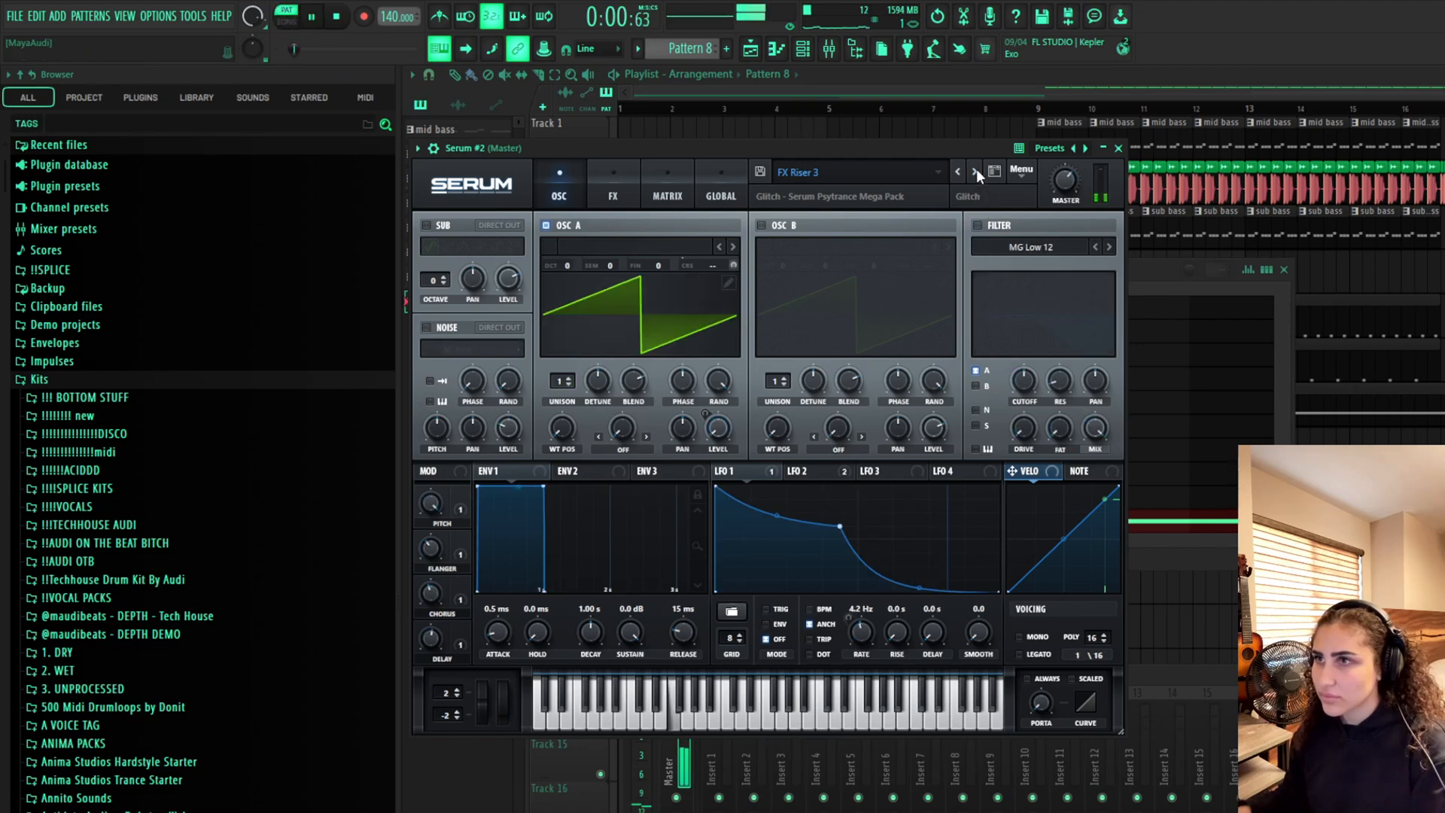
pyautogui.click(977, 170)
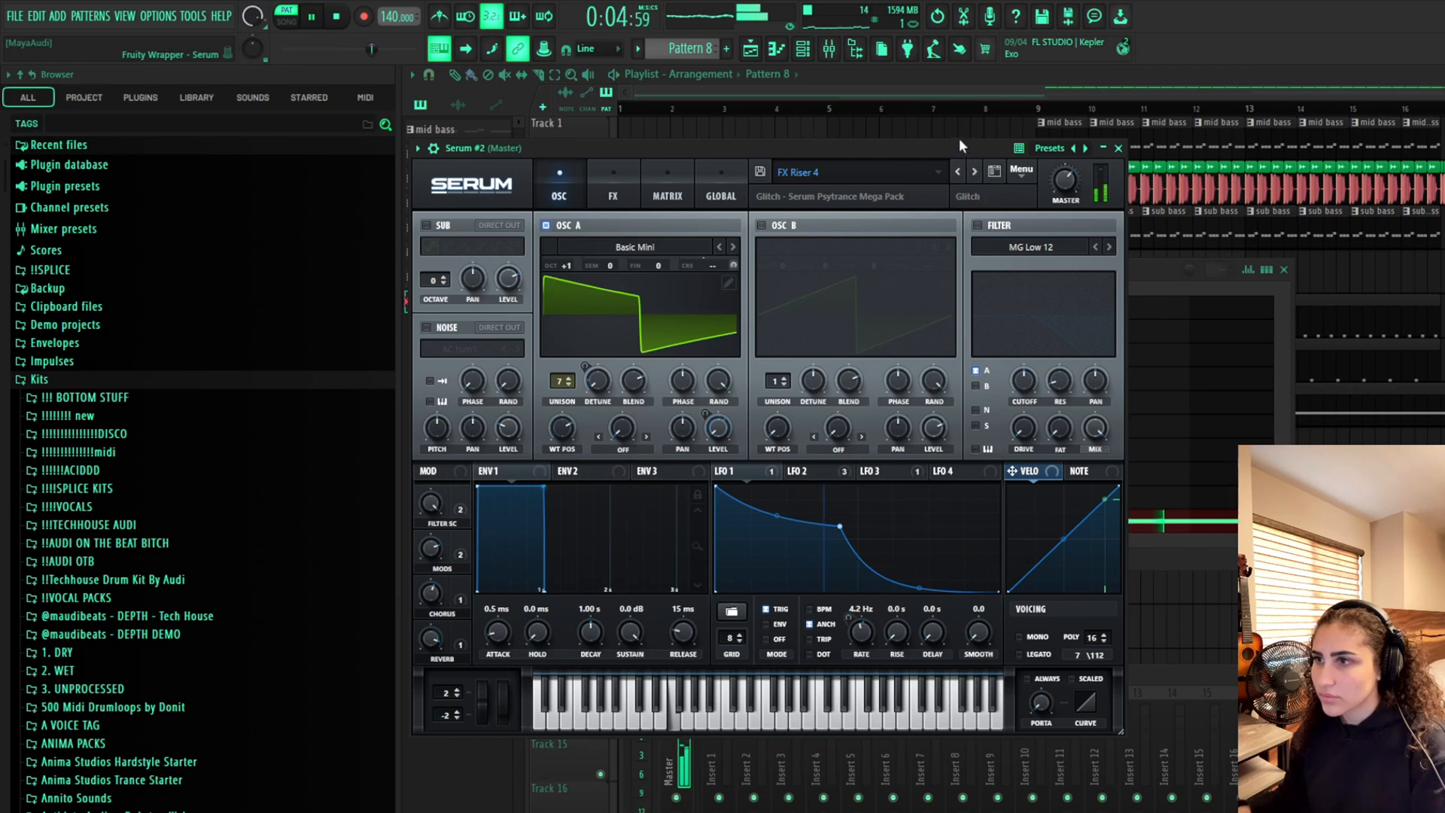
pyautogui.press('Escape')
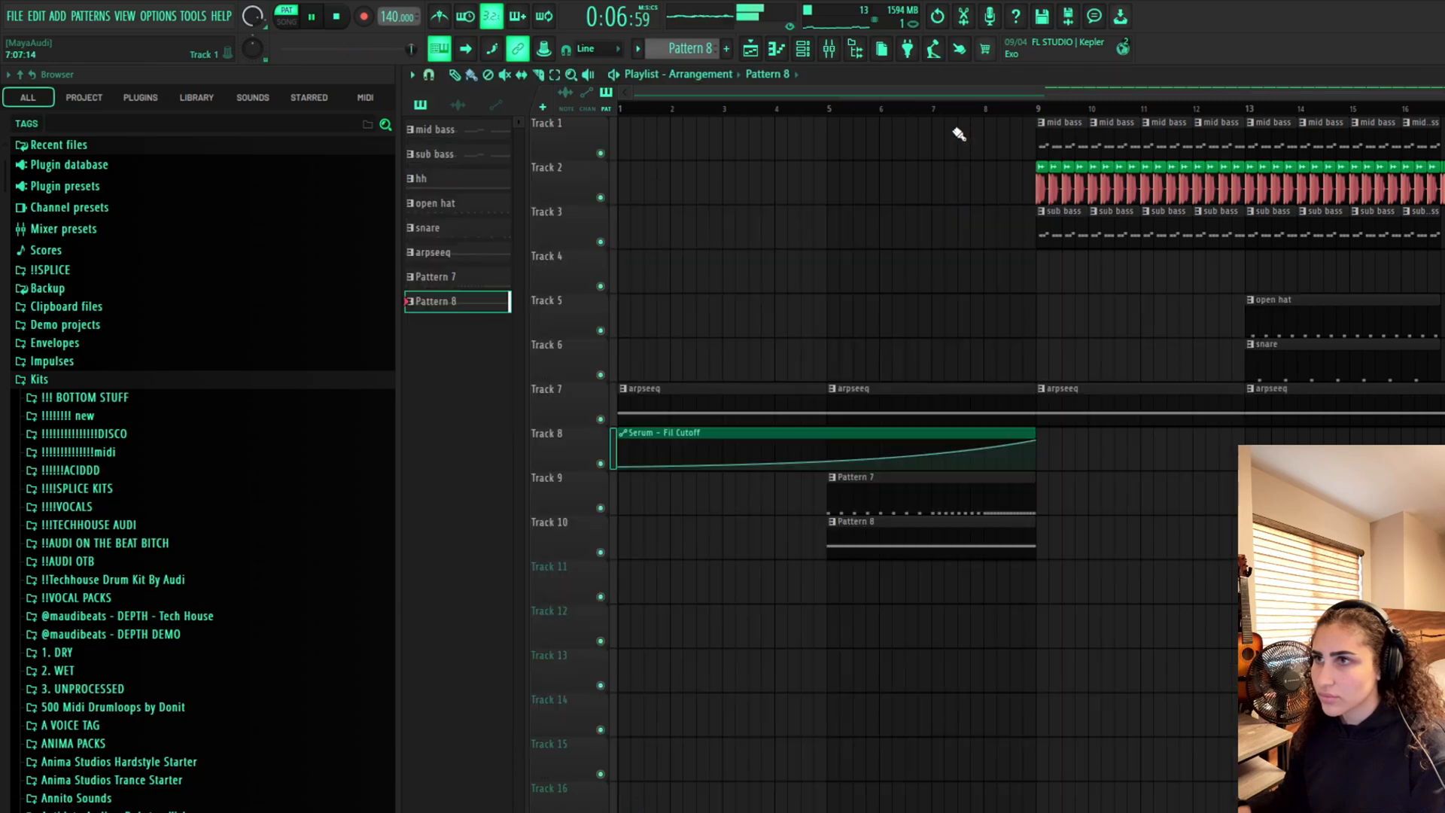
# Drop the GPSUTE Crash - 02 sample from recent files onto Track 11 at bar 9 and play it
pyautogui.press('space')
pyautogui.click(828, 107)
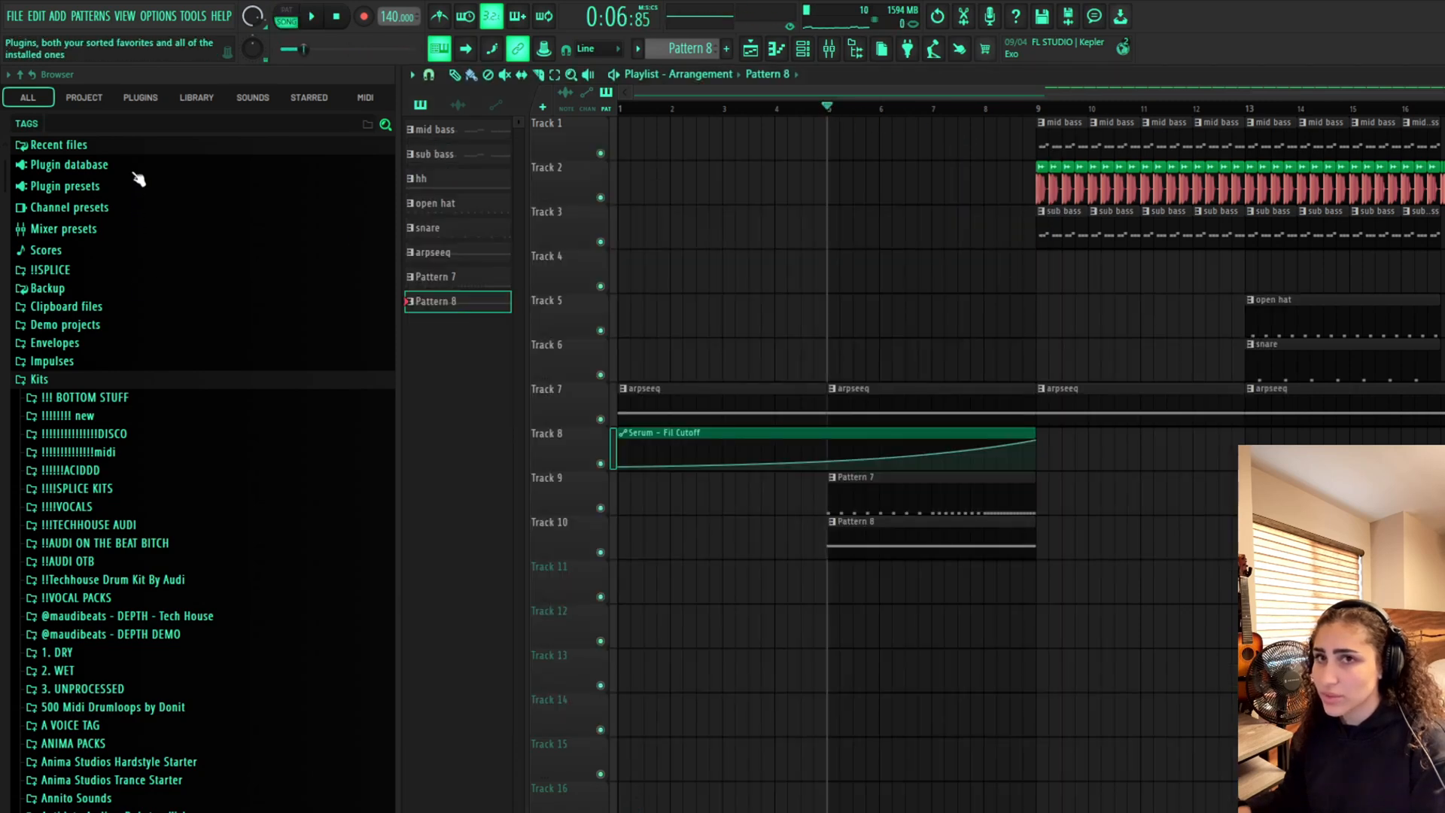
pyautogui.click(59, 145)
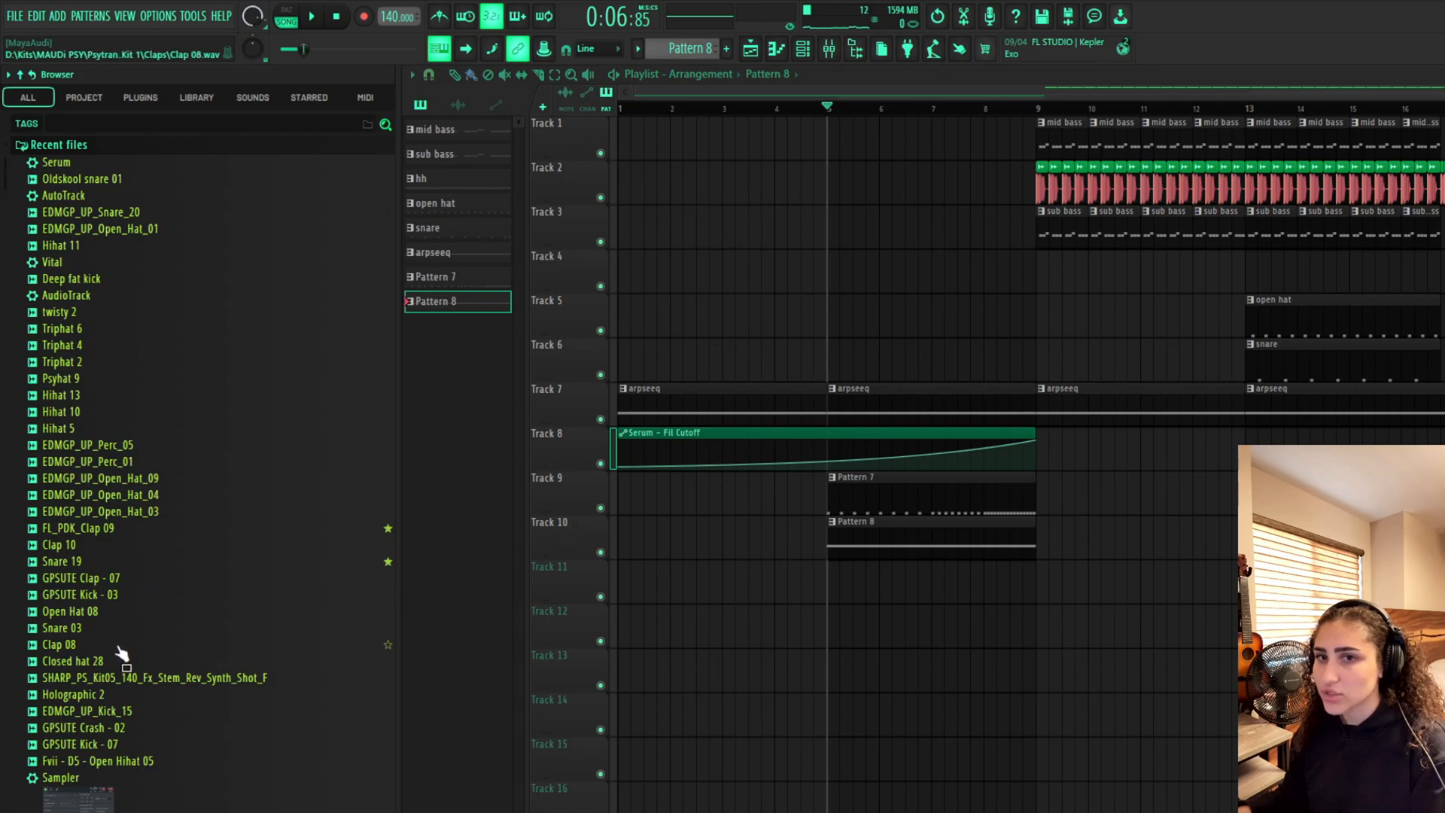
pyautogui.moveTo(106, 727); pyautogui.dragTo(1043, 573)
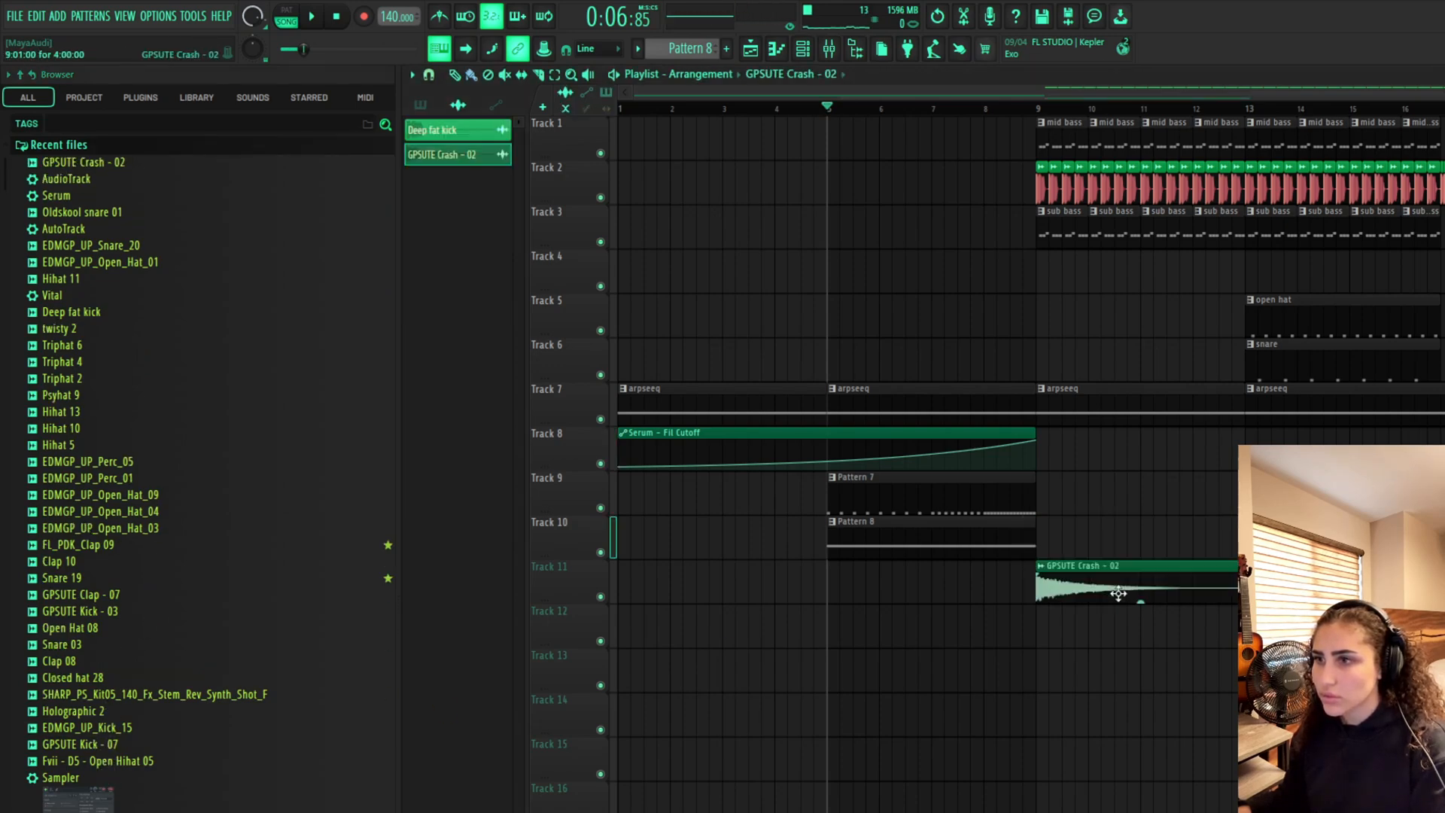
pyautogui.moveTo(1141, 601)
pyautogui.mouseDown()
pyautogui.moveTo(1140, 625)
pyautogui.moveTo(1140, 603)
pyautogui.mouseUp()
pyautogui.press('space')
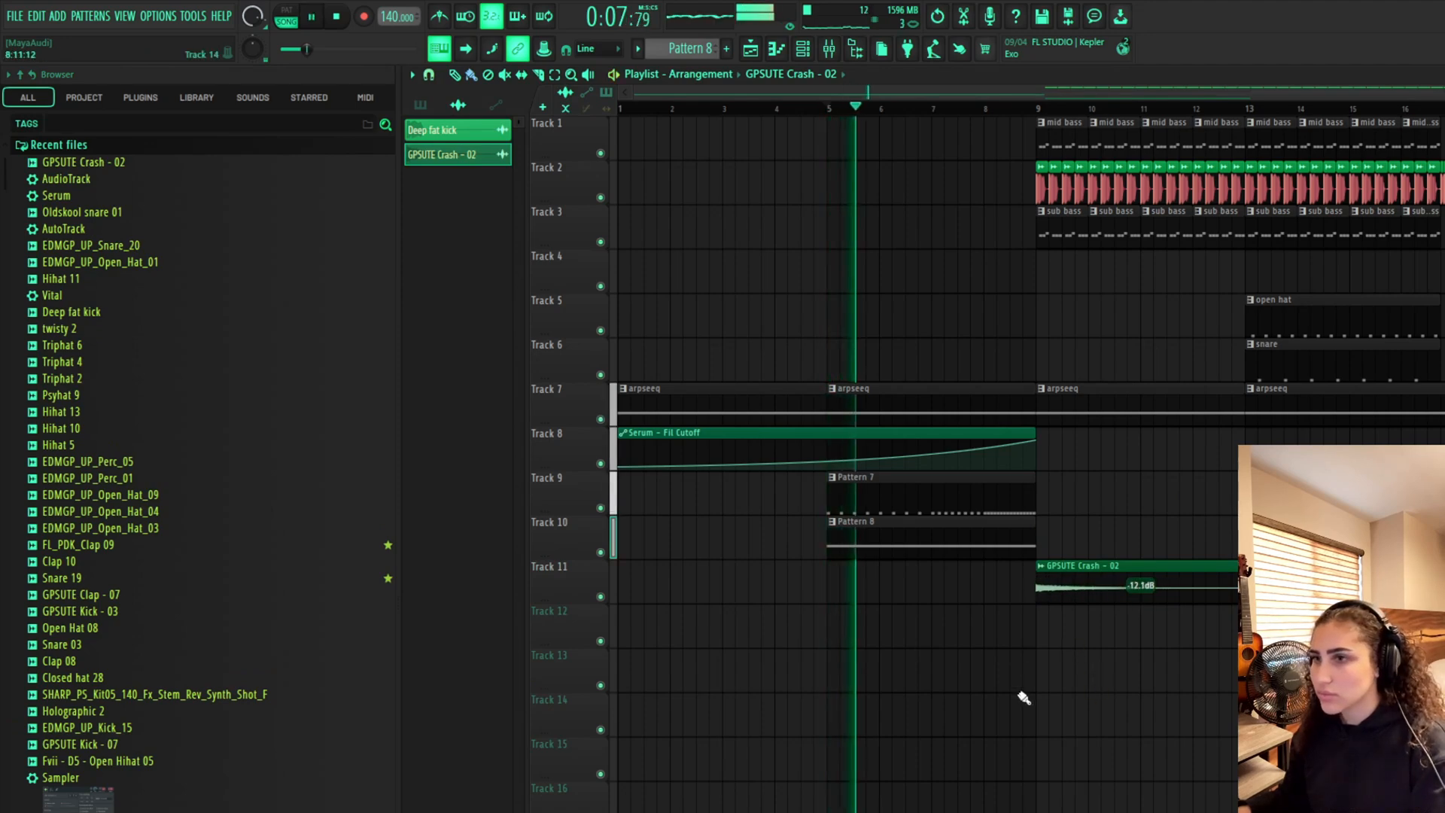
# Route the Serum #2 riser to mixer insert 9 and the GPSUTE Crash - 02 channel to insert 10
pyautogui.click(824, 53)
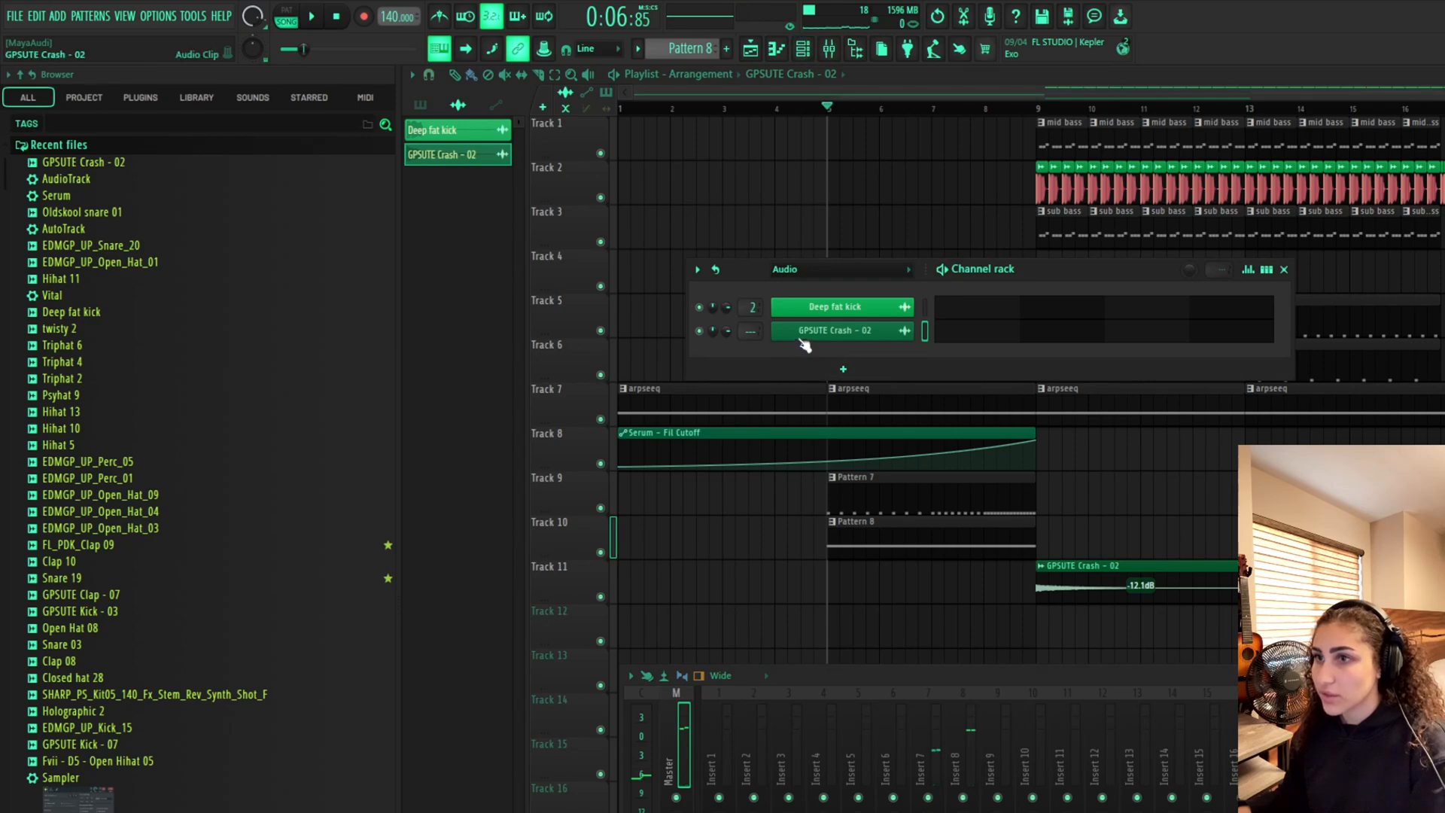
pyautogui.click(821, 245)
pyautogui.rightClick(824, 247)
pyautogui.click(830, 52)
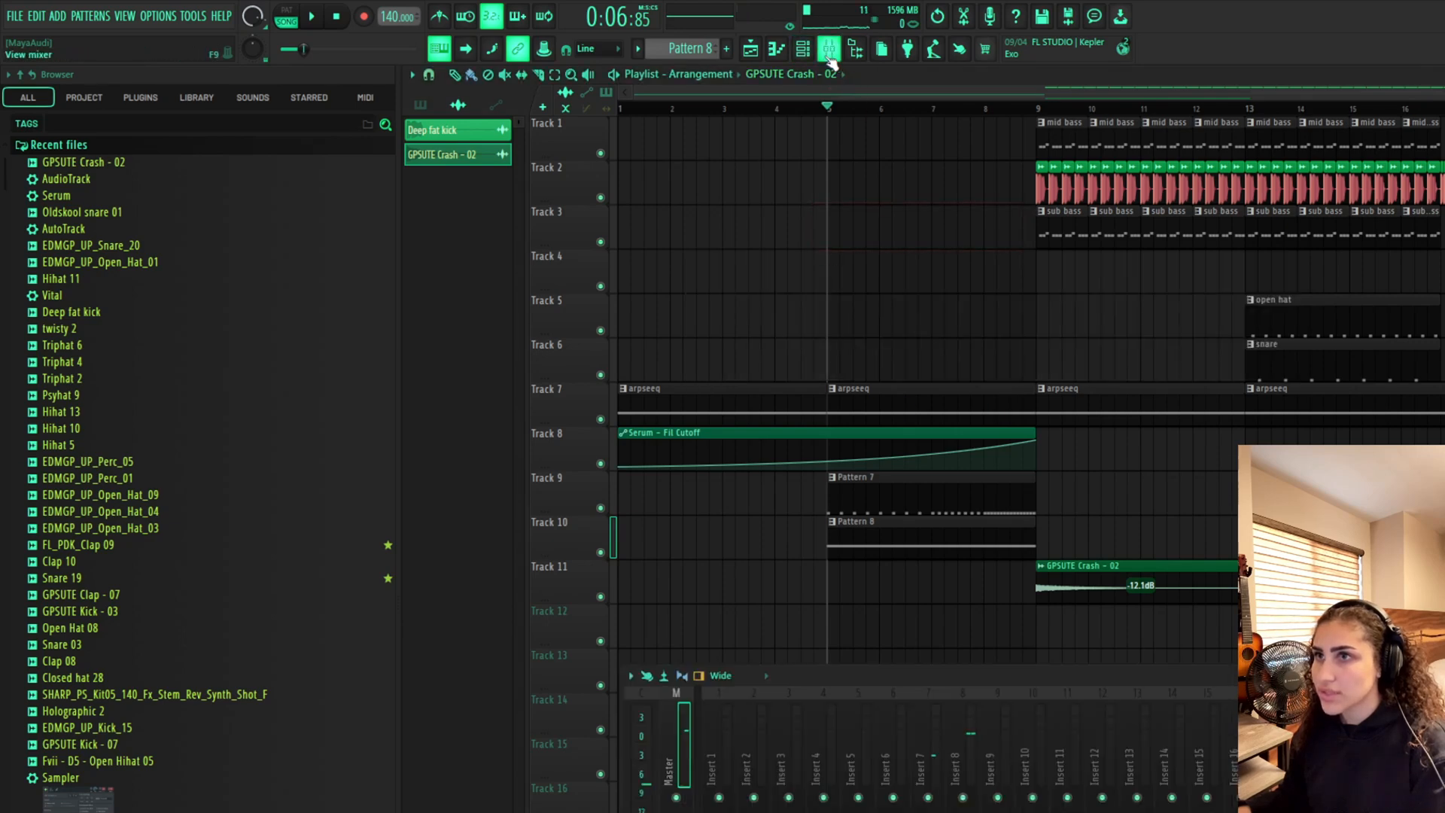
pyautogui.click(804, 51)
pyautogui.scroll(1, 869, 273)
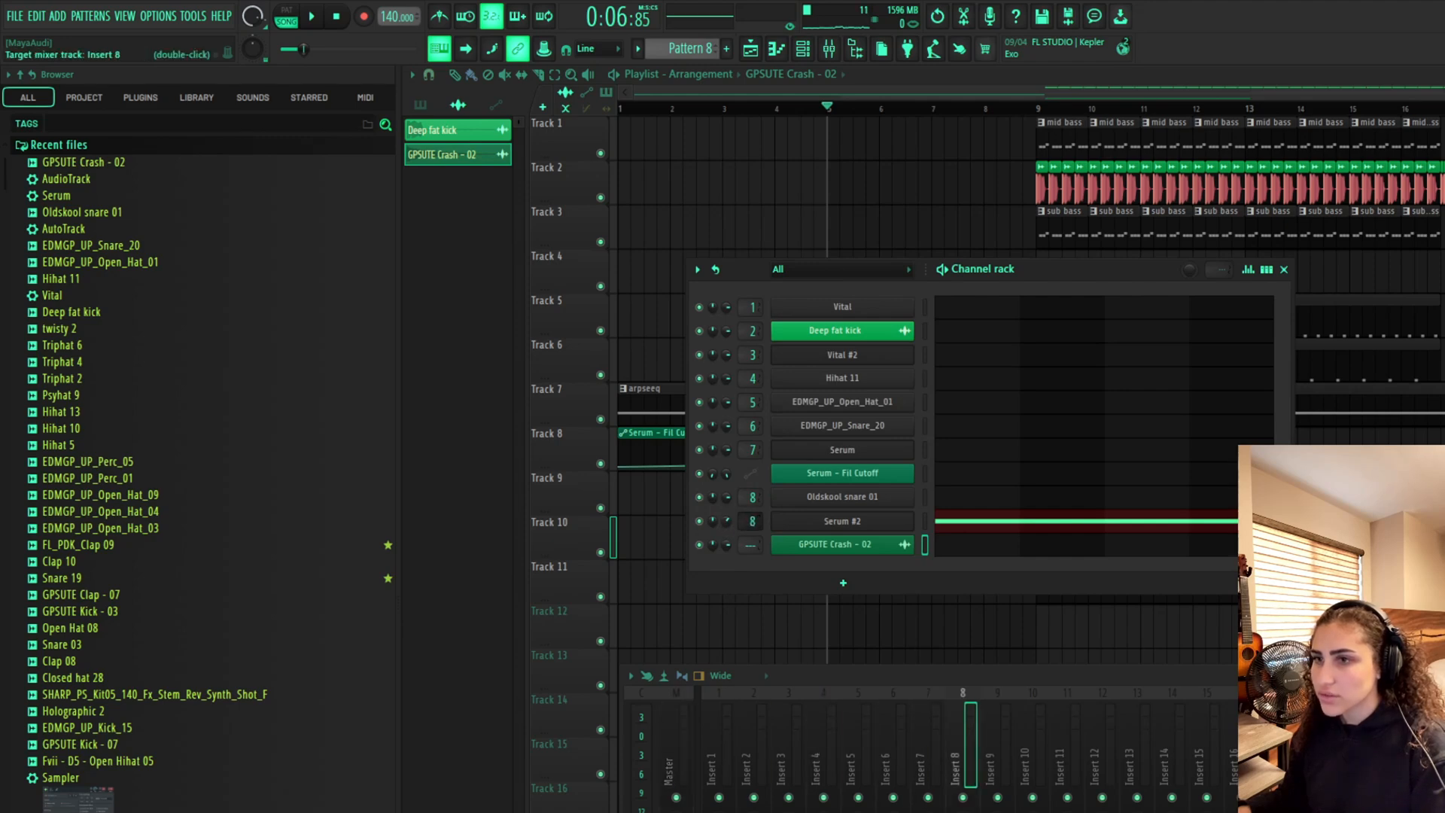
pyautogui.scroll(2, 753, 521)
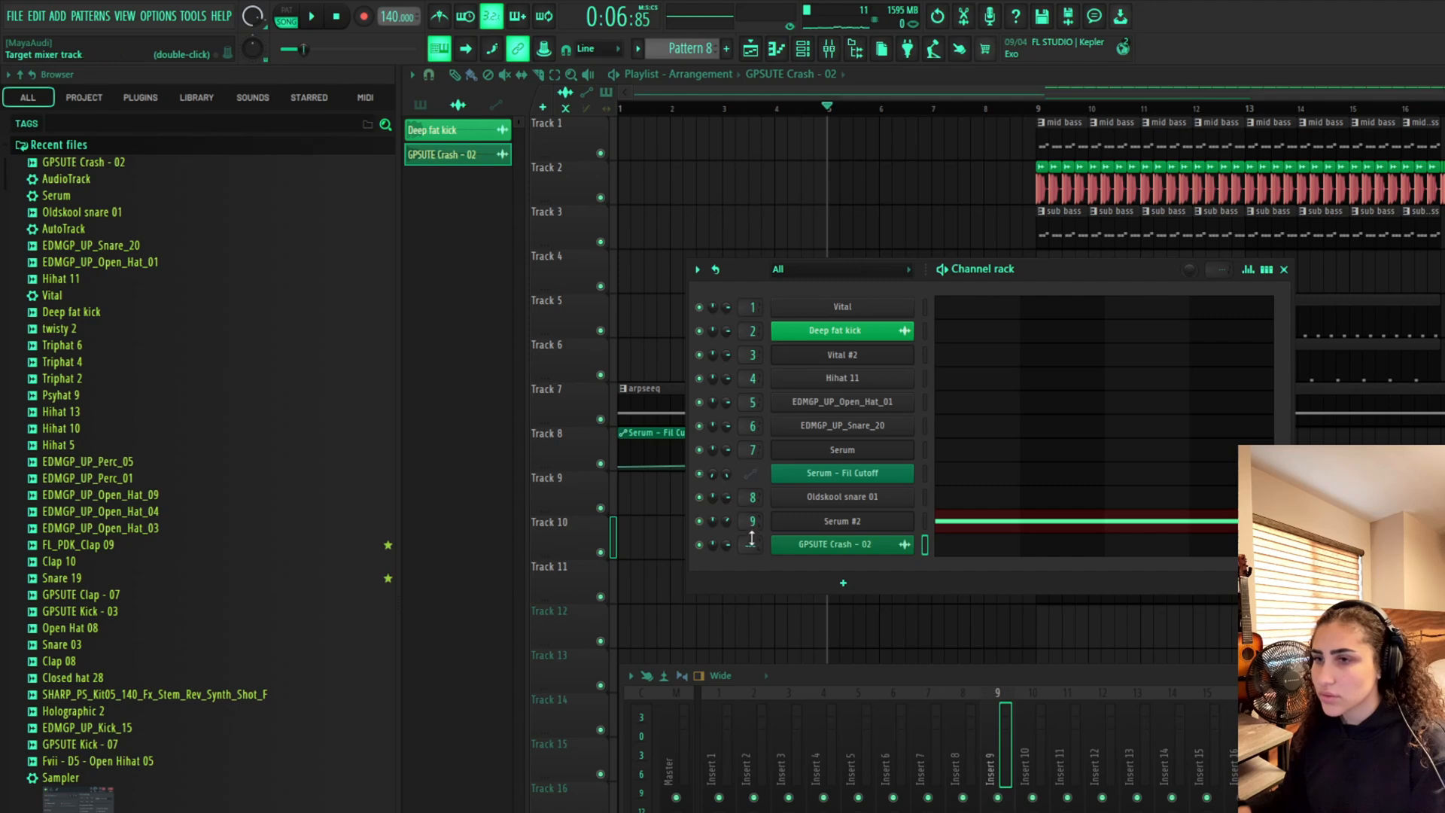
pyautogui.scroll(2, 752, 537)
pyautogui.press('F12')
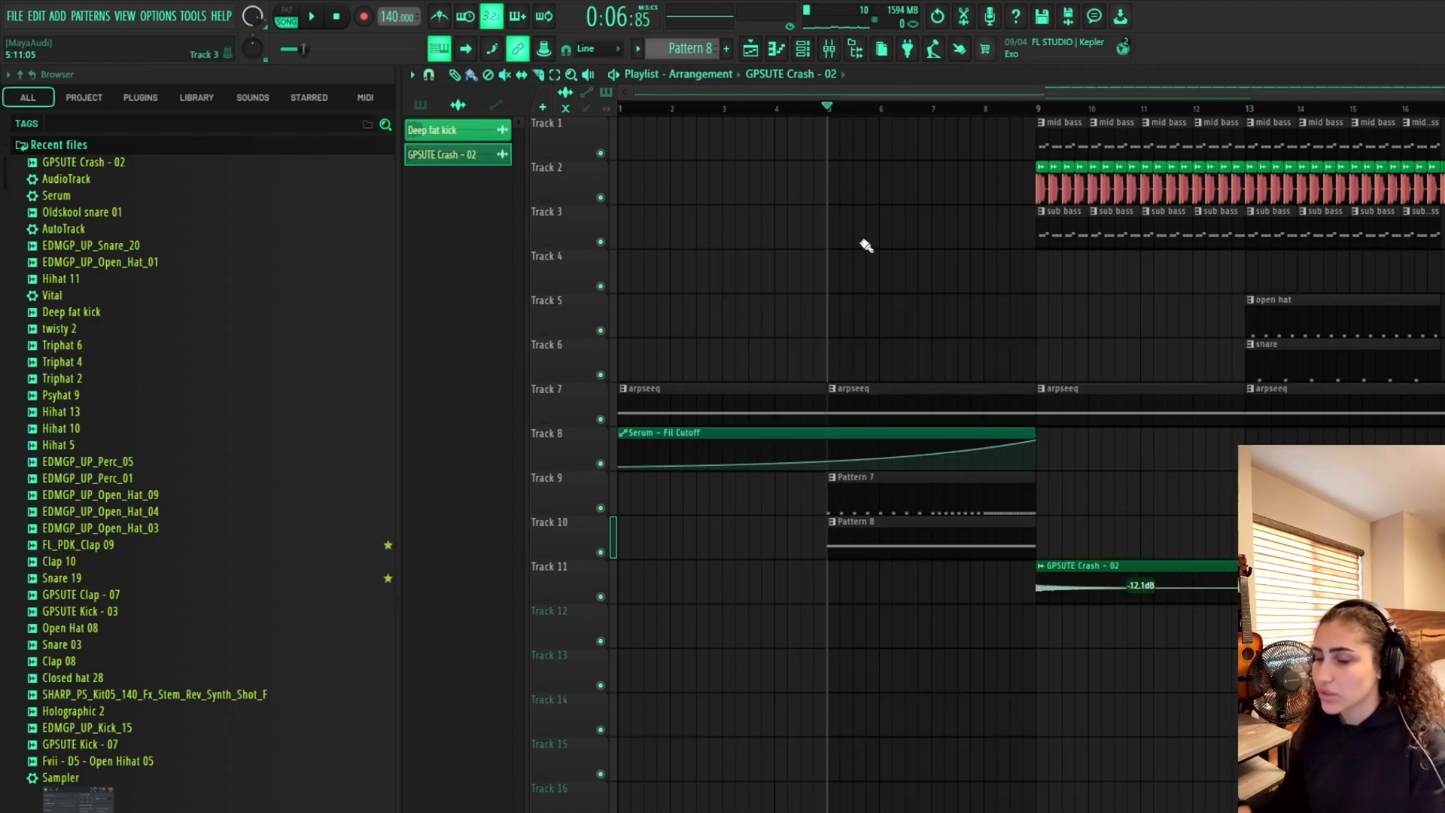
# Play back the transition into the drop from bar 9 to check the riser and crash
pyautogui.press('space')
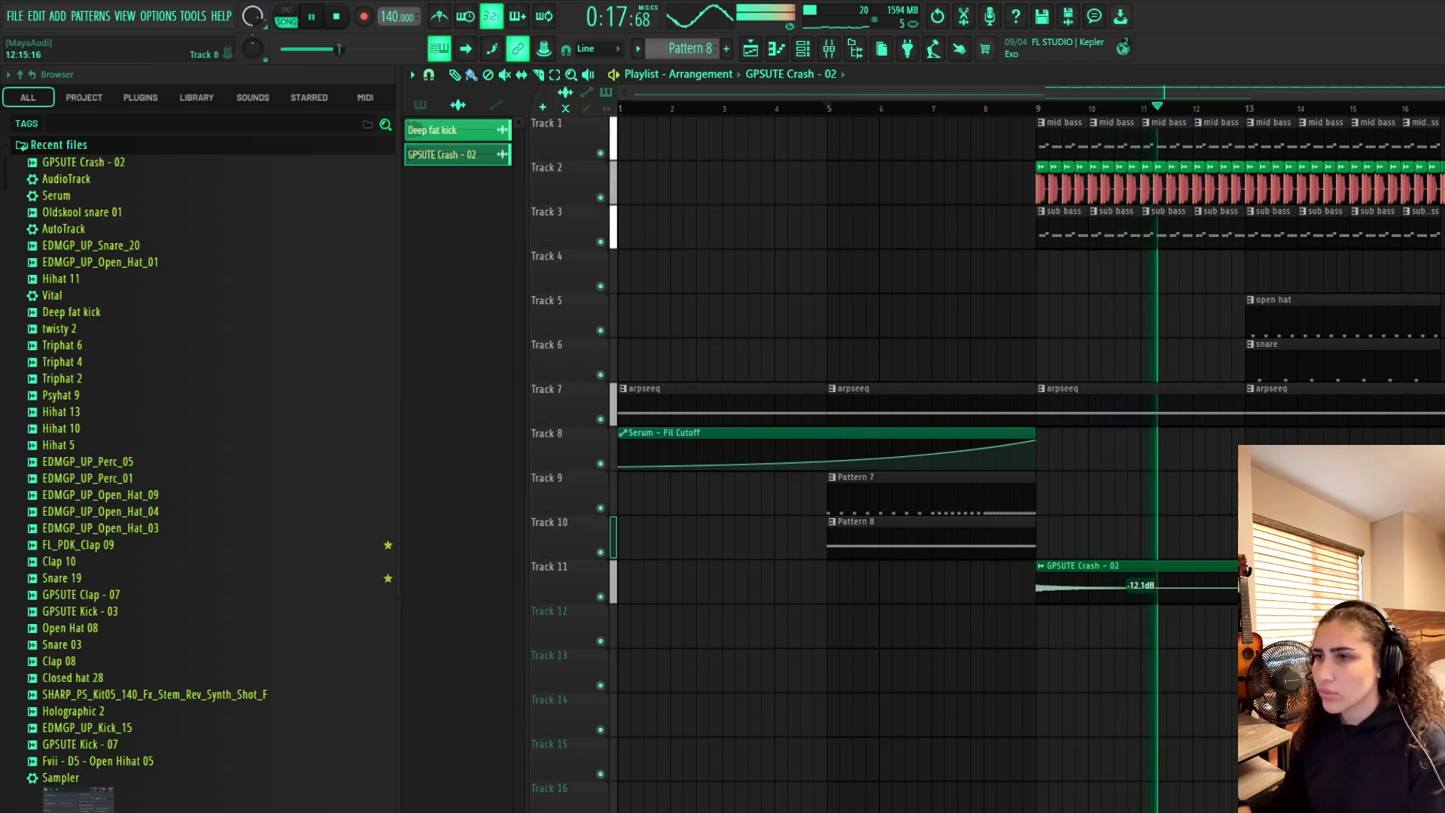
pyautogui.click(802, 48)
pyautogui.click(828, 48)
pyautogui.press('space')
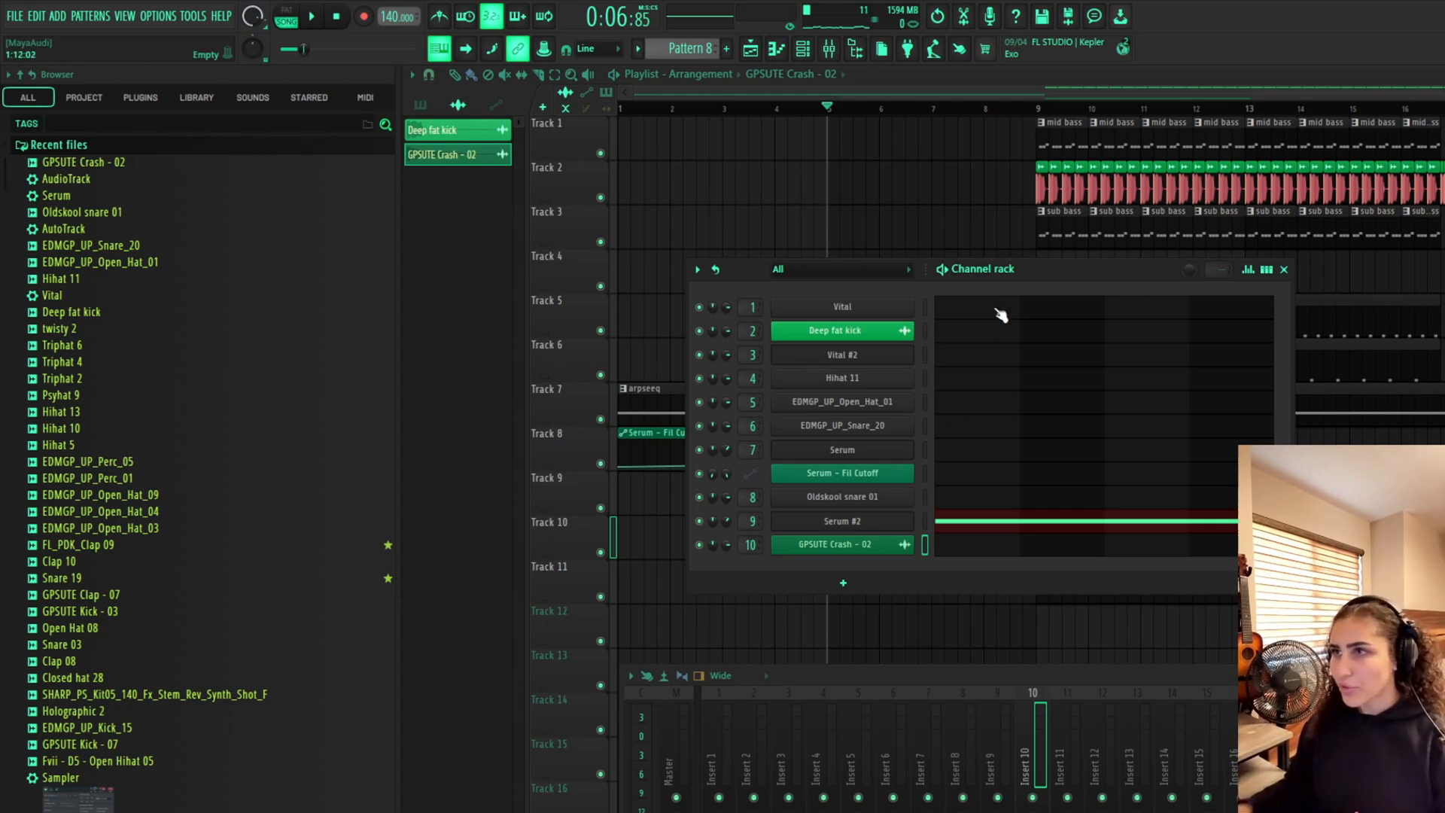
pyautogui.press('F12')
pyautogui.click(1039, 109)
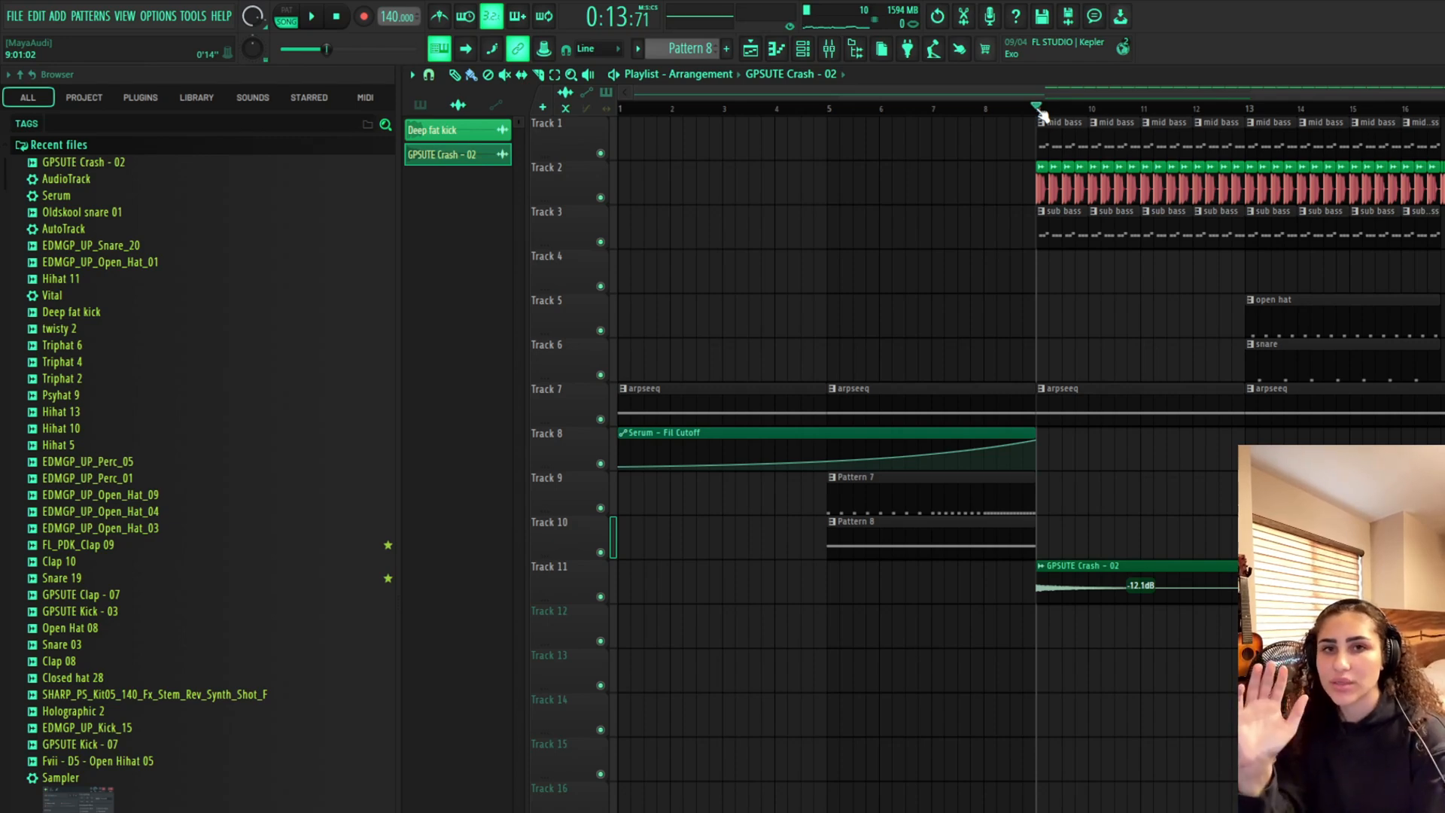
pyautogui.press('space')
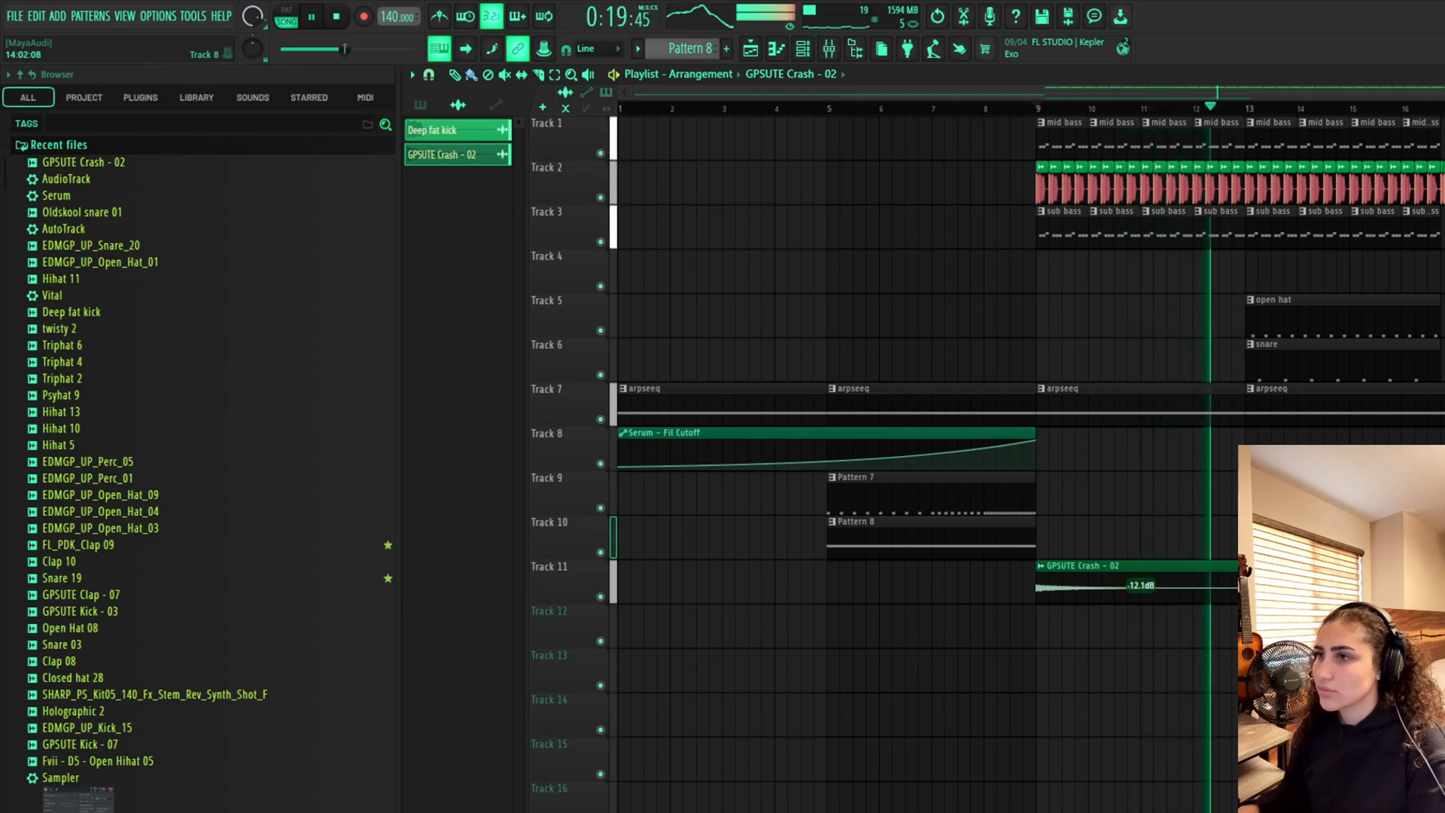
# Browse the sample library folders for Psytrance Drum Kit 2 sounds
pyautogui.click(59, 144)
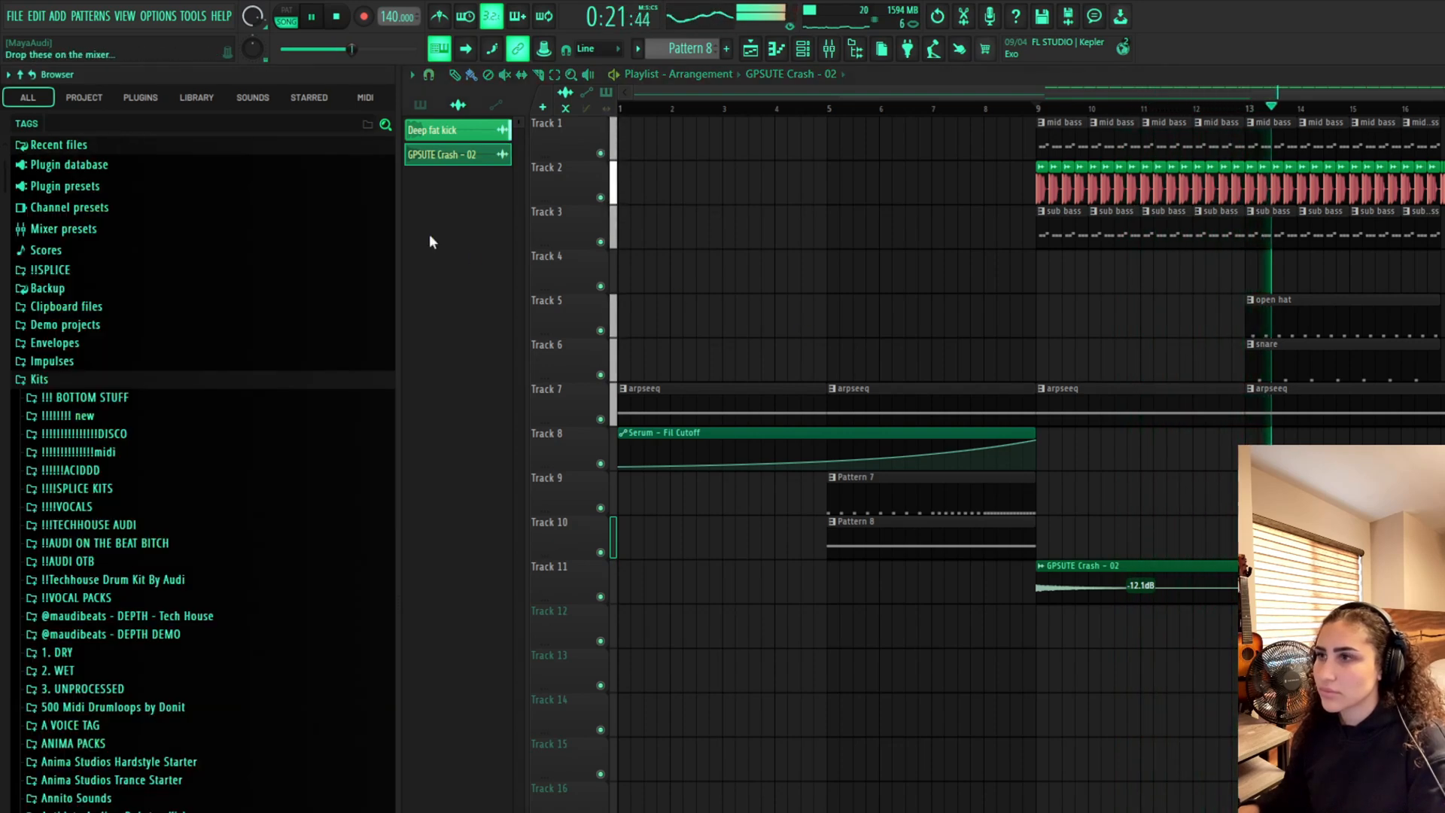
pyautogui.scroll(-3, 258, 429)
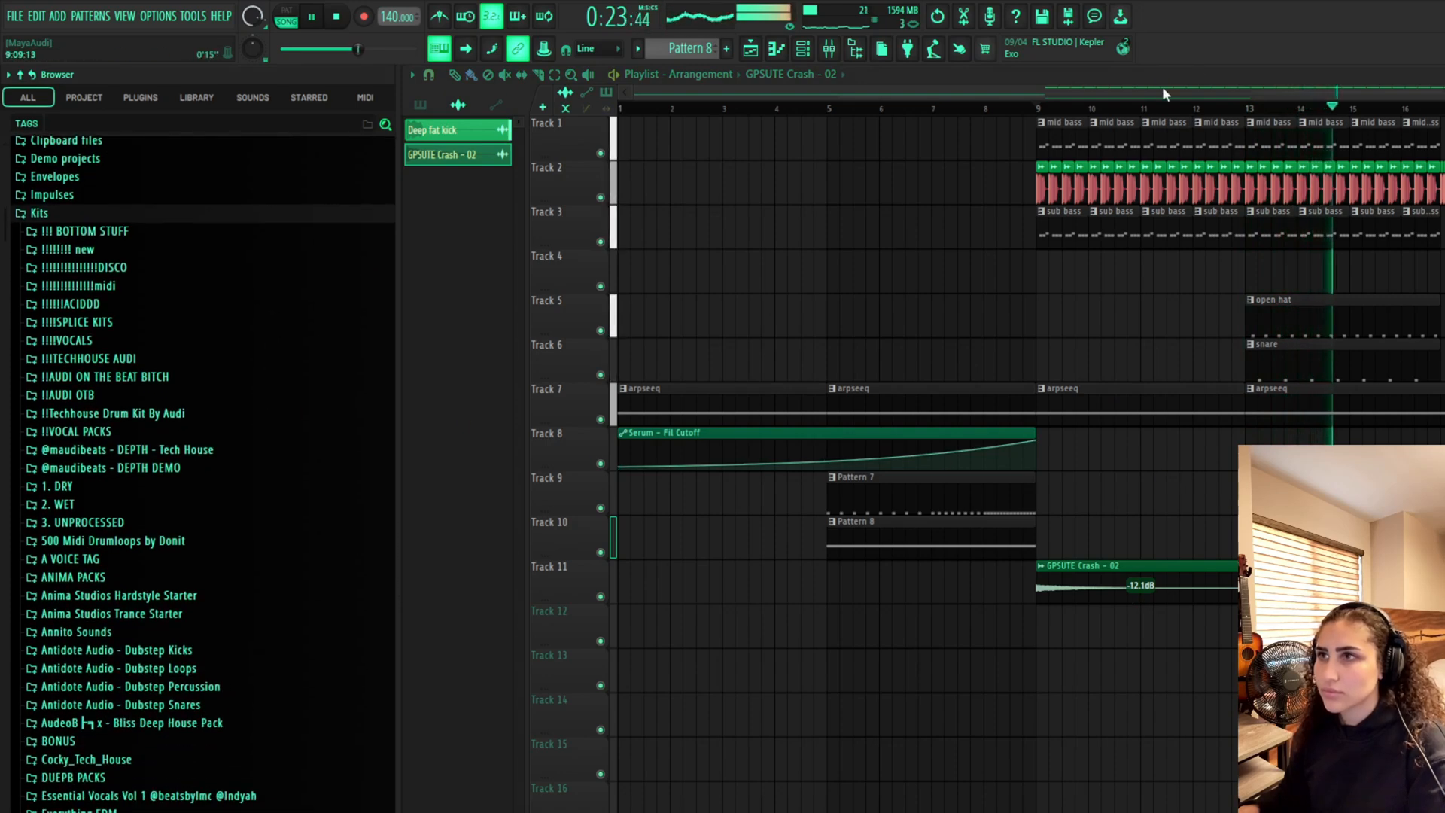
pyautogui.moveTo(1078, 91); pyautogui.dragTo(1444, 93)
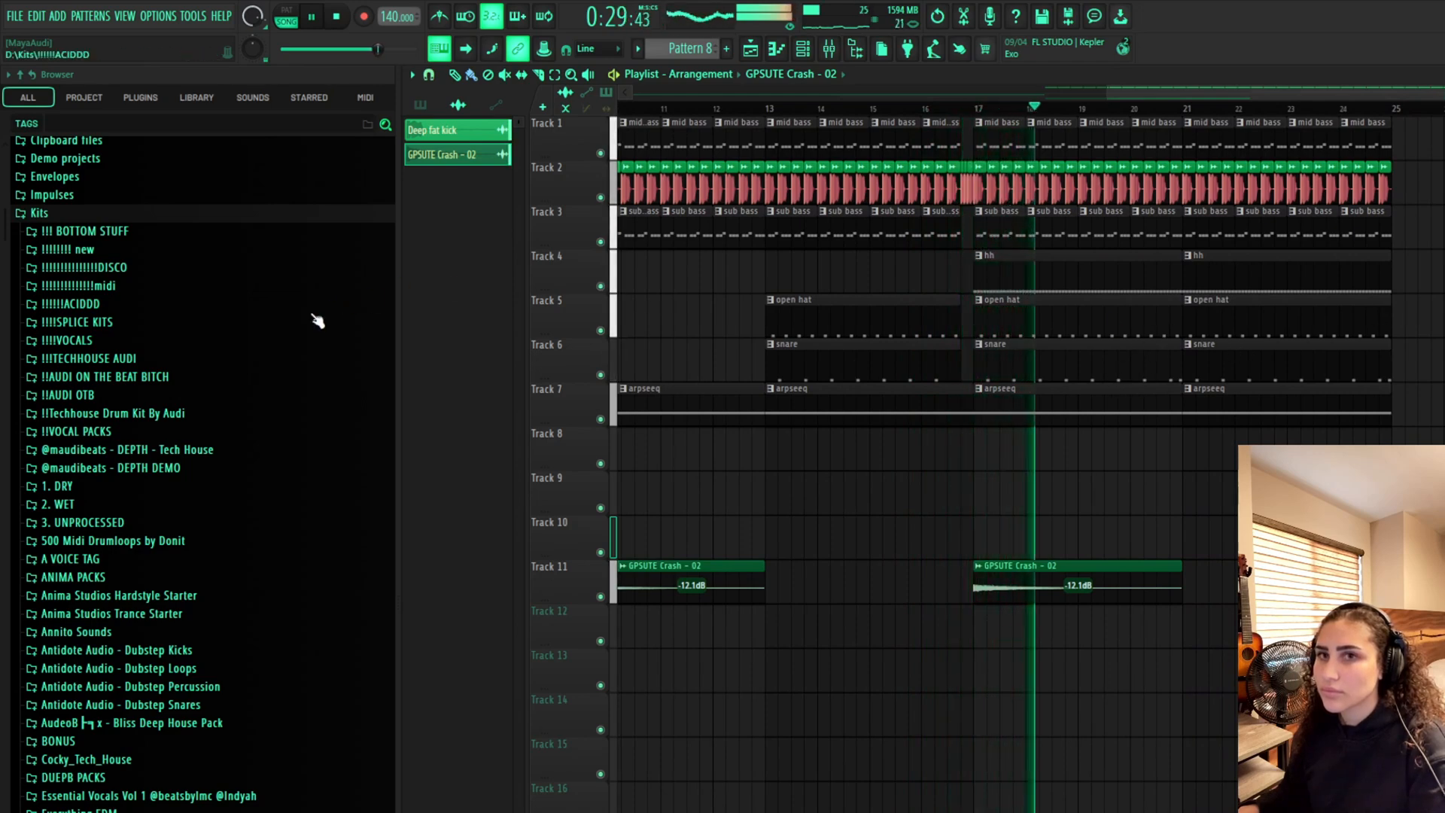
pyautogui.scroll(-3, 317, 321)
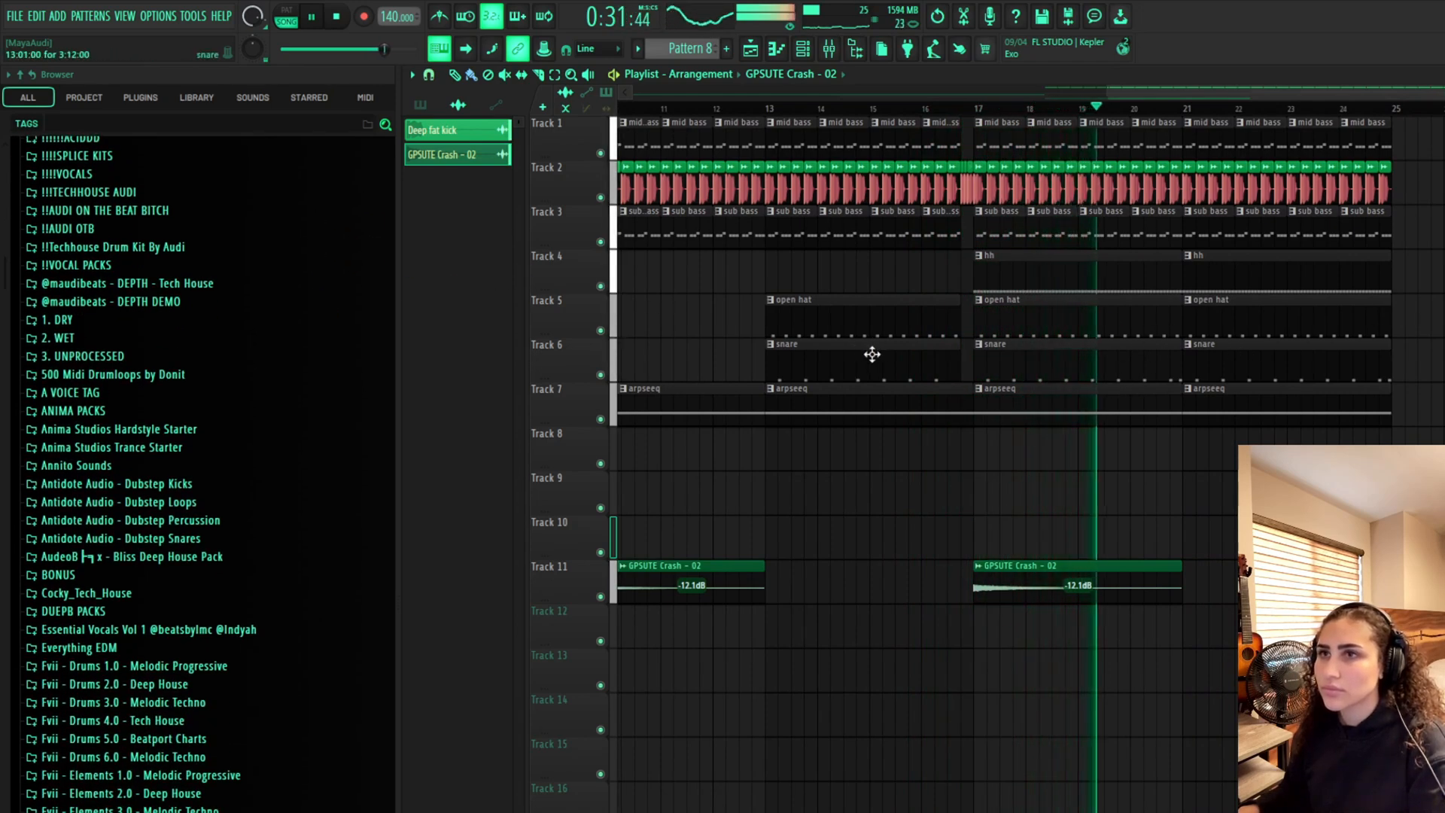
pyautogui.scroll(-12, 323, 307)
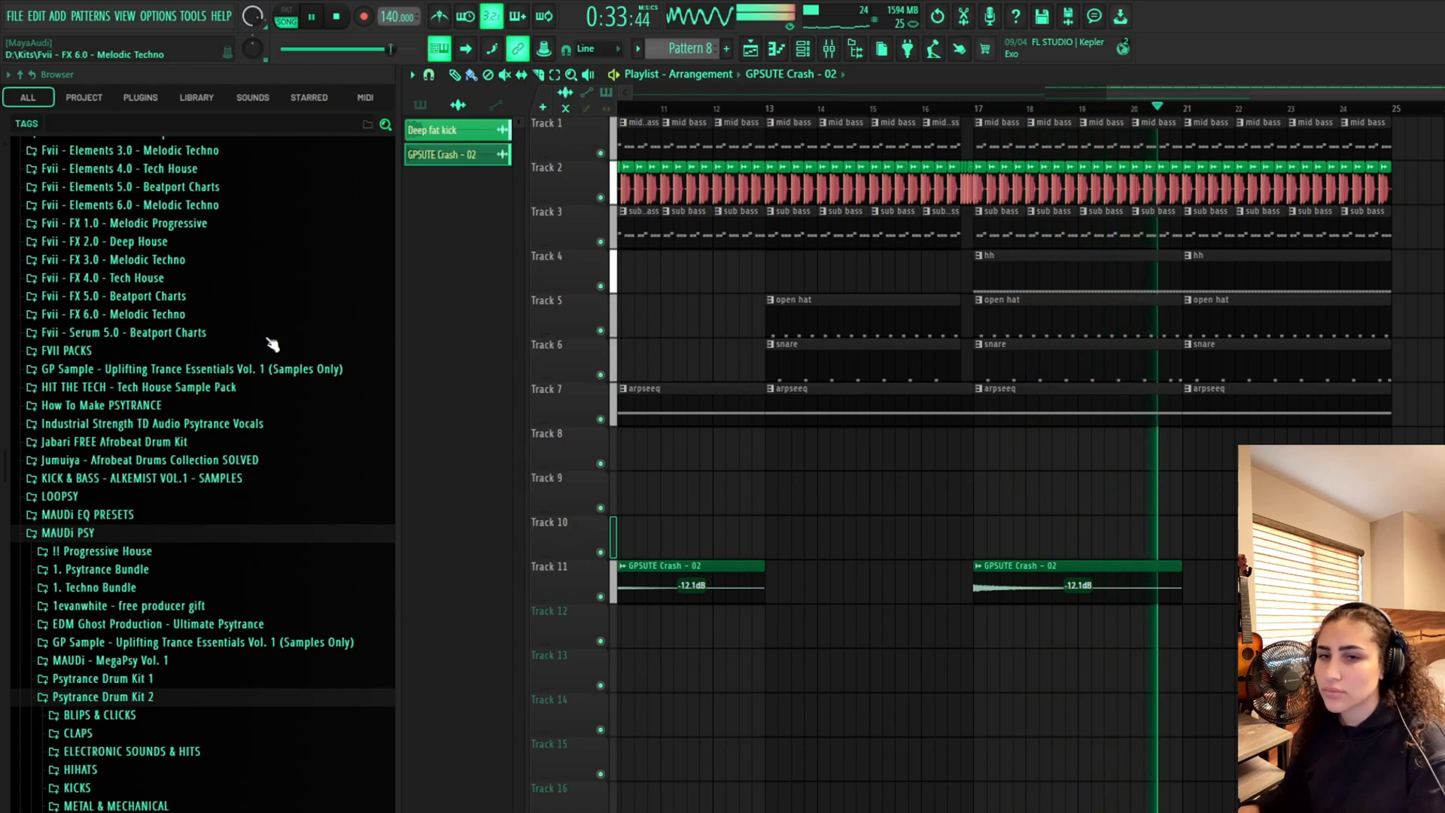
pyautogui.scroll(-3, 286, 362)
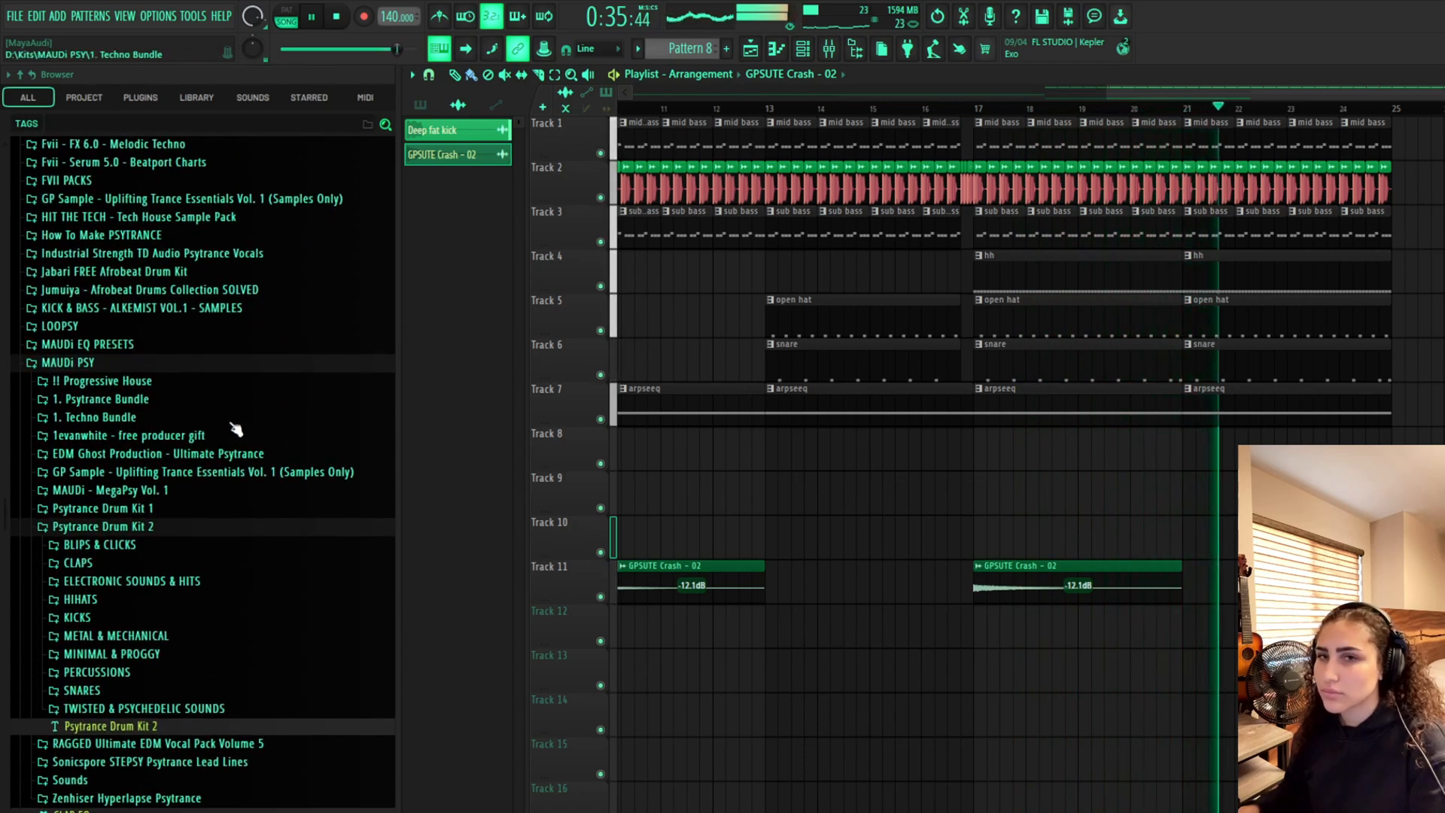
pyautogui.scroll(-3, 143, 470)
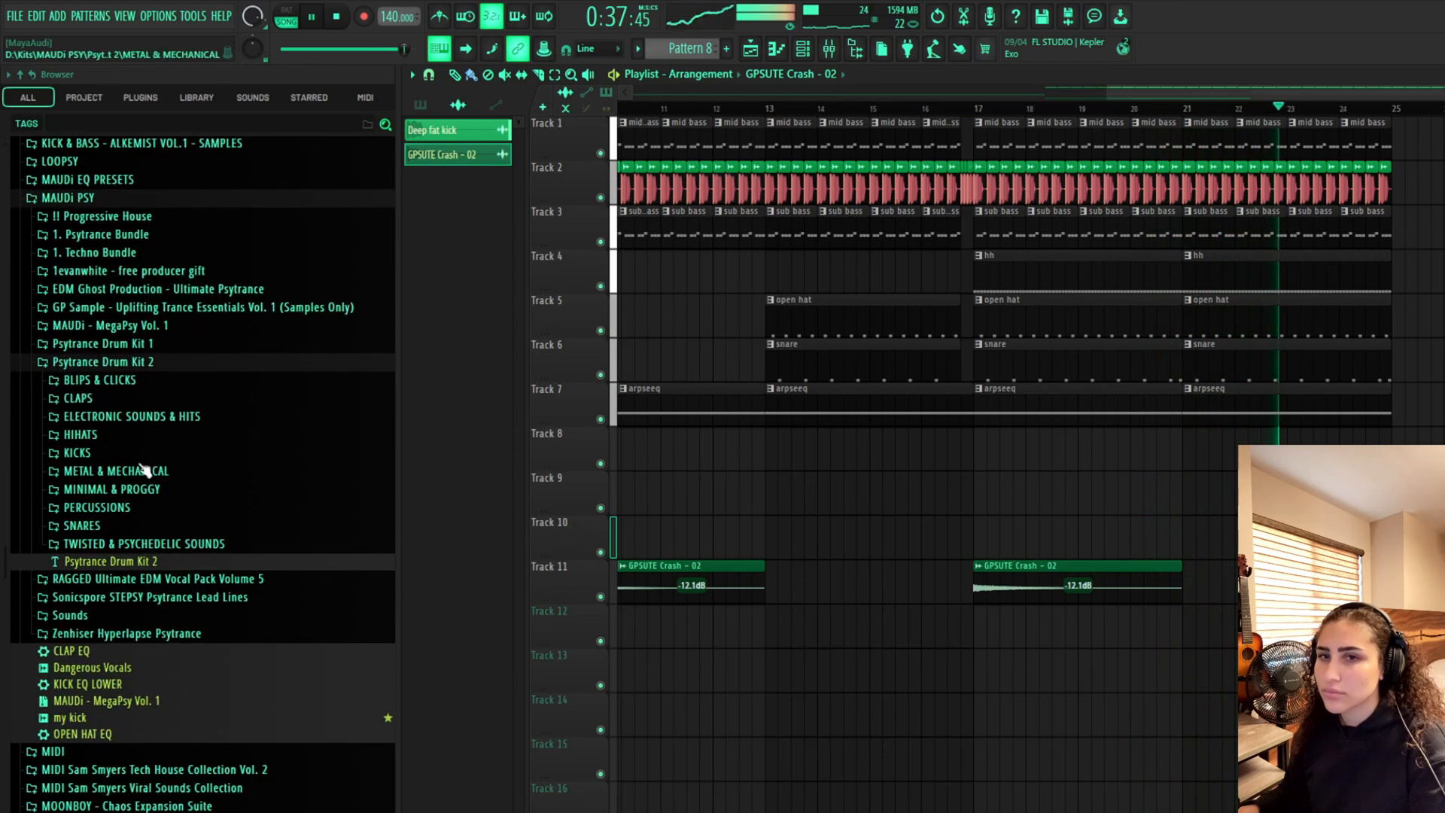
pyautogui.press('space')
# Preview sounds in the BLIPS & CLICKS folder and place the Bliper sample on Track 13 at bar 1
pyautogui.click(178, 376)
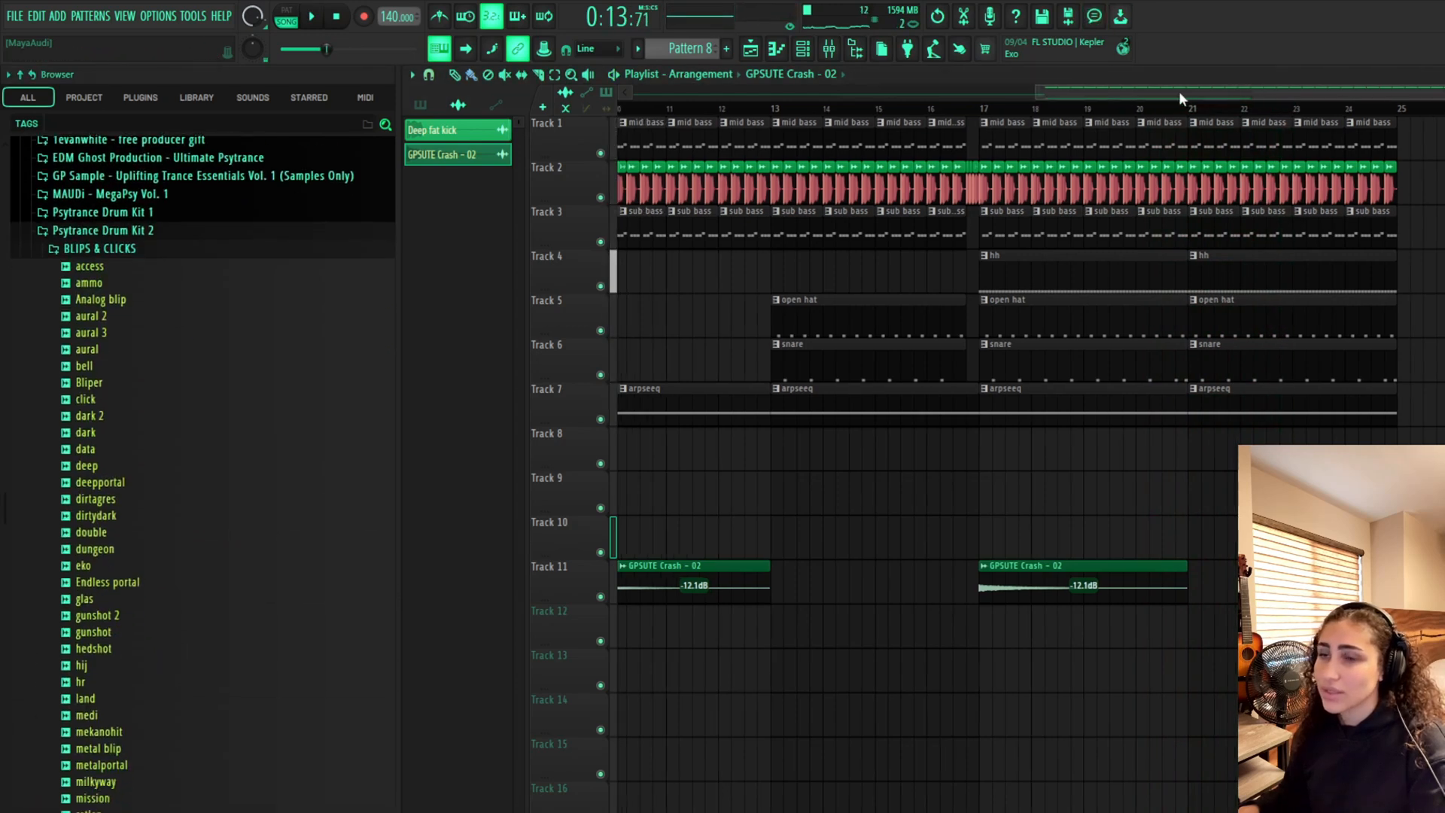
pyautogui.click(250, 350)
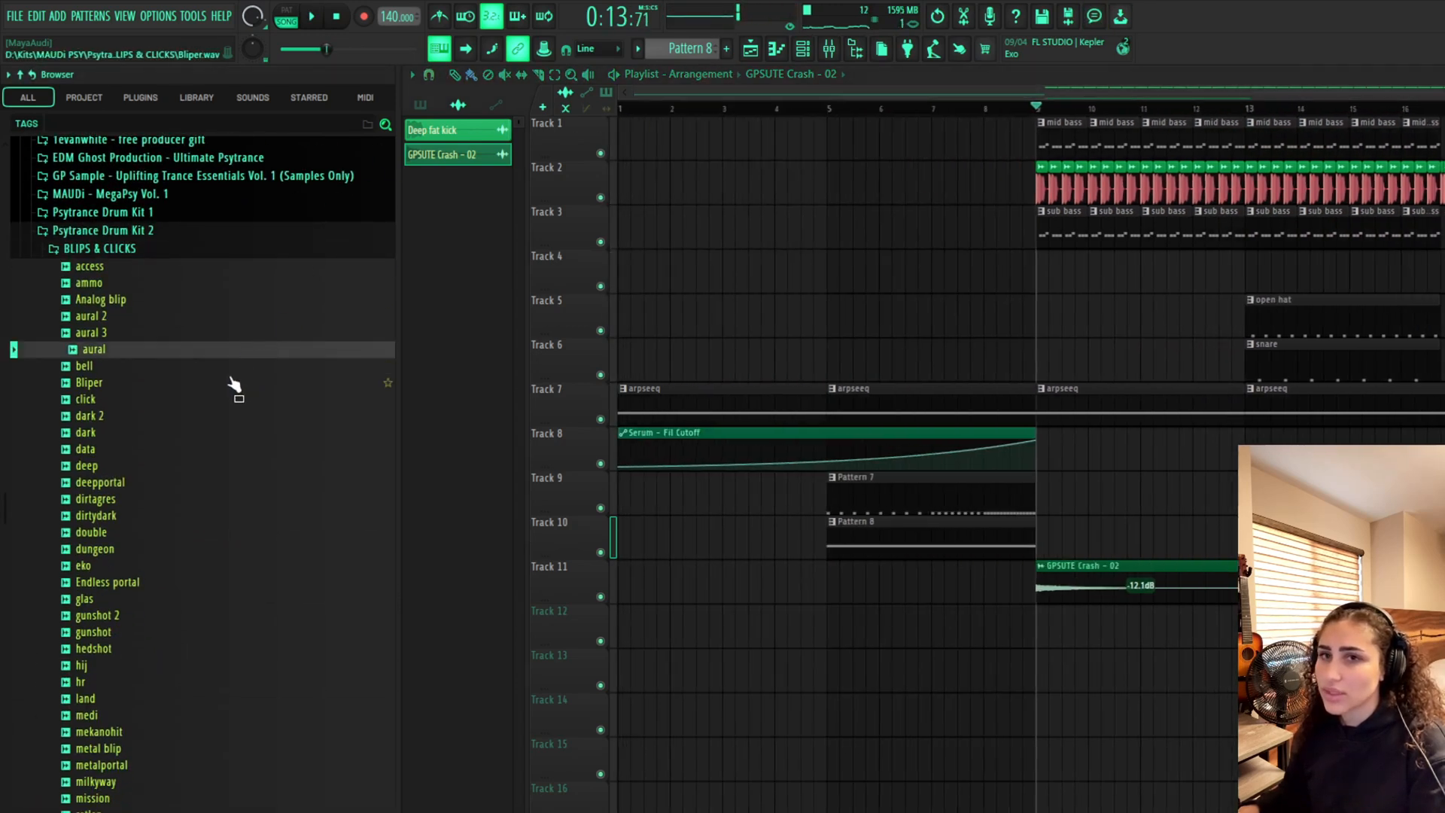
pyautogui.click(232, 385)
pyautogui.moveTo(233, 386); pyautogui.dragTo(632, 677)
pyautogui.moveTo(813, 110); pyautogui.dragTo(619, 110)
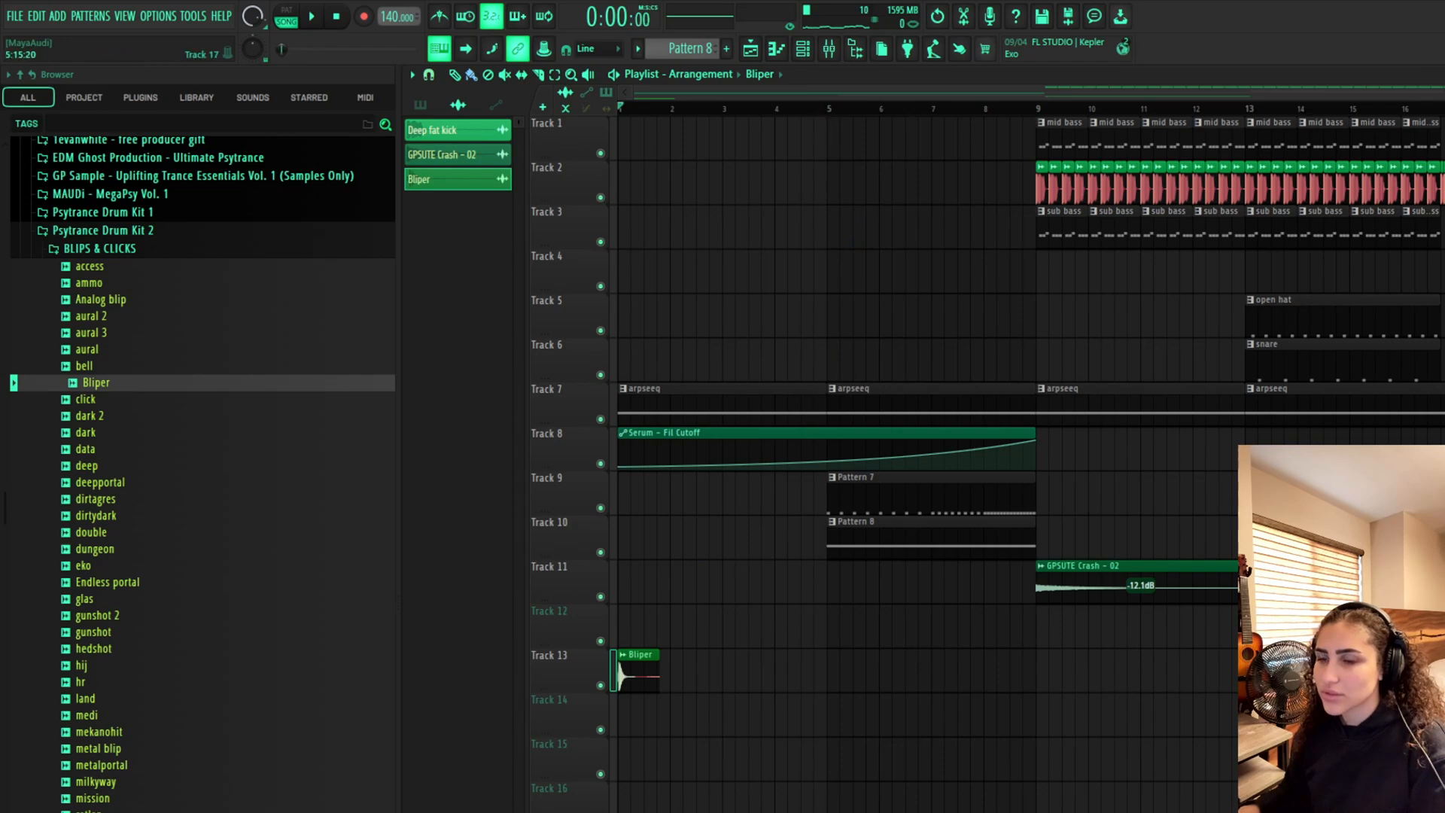
pyautogui.scroll(4, 767, 543)
pyautogui.moveTo(1284, 95); pyautogui.dragTo(1199, 96)
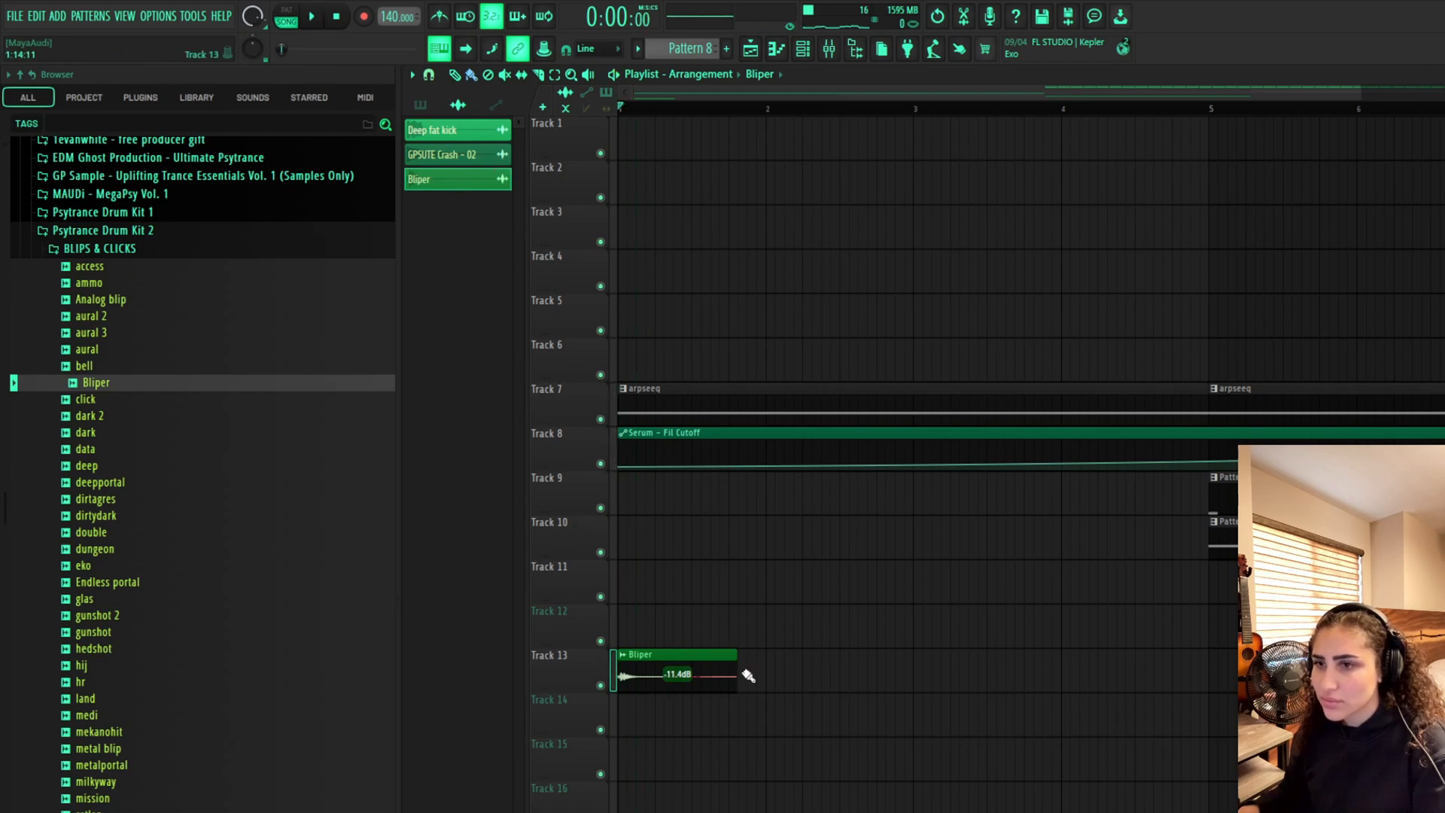
# Shorten the Bliper clip and place two more Bliper hits after it on Track 13 within bar 1
pyautogui.moveTo(737, 682); pyautogui.dragTo(693, 685)
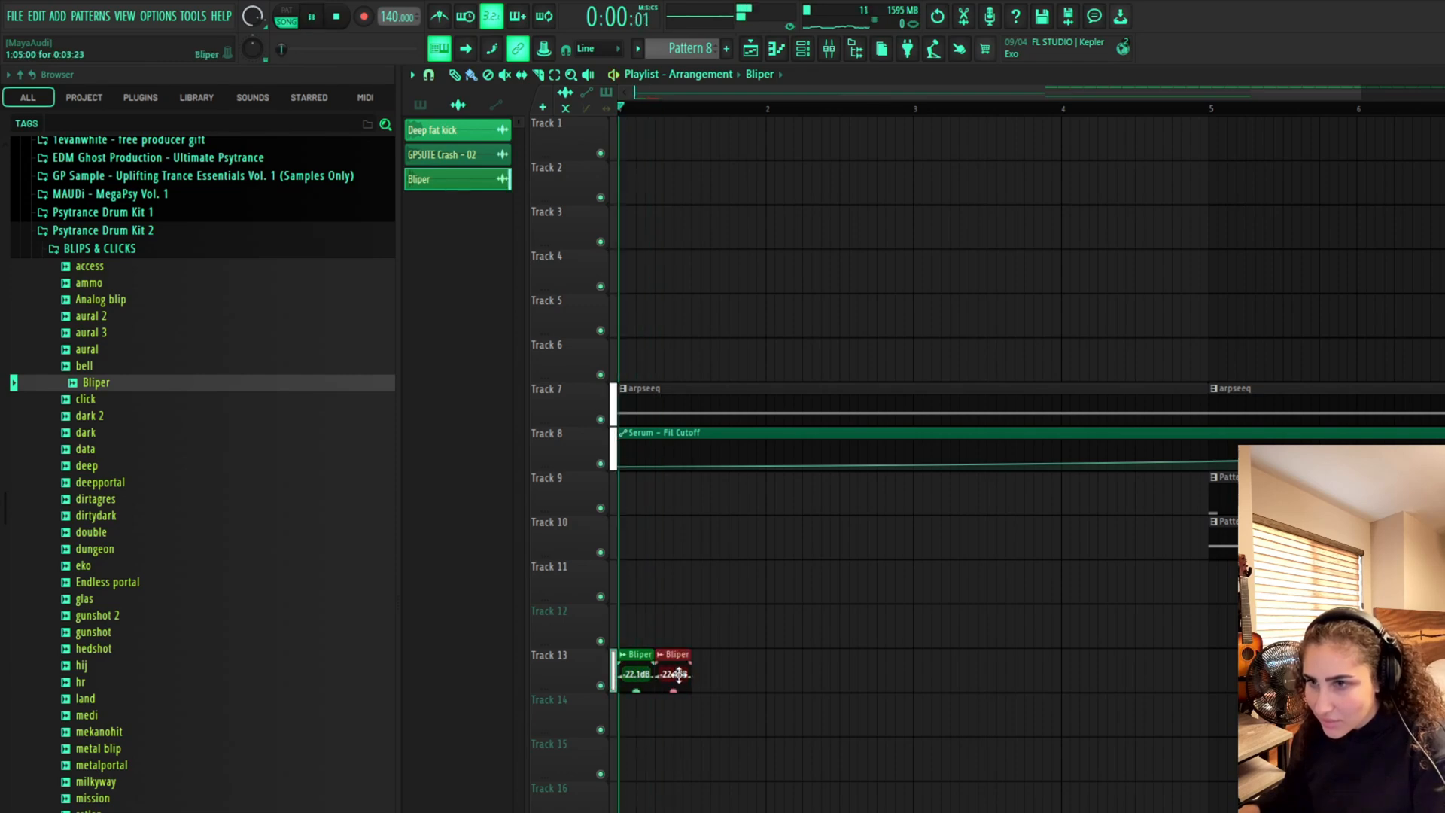
pyautogui.moveTo(683, 676); pyautogui.dragTo(711, 676)
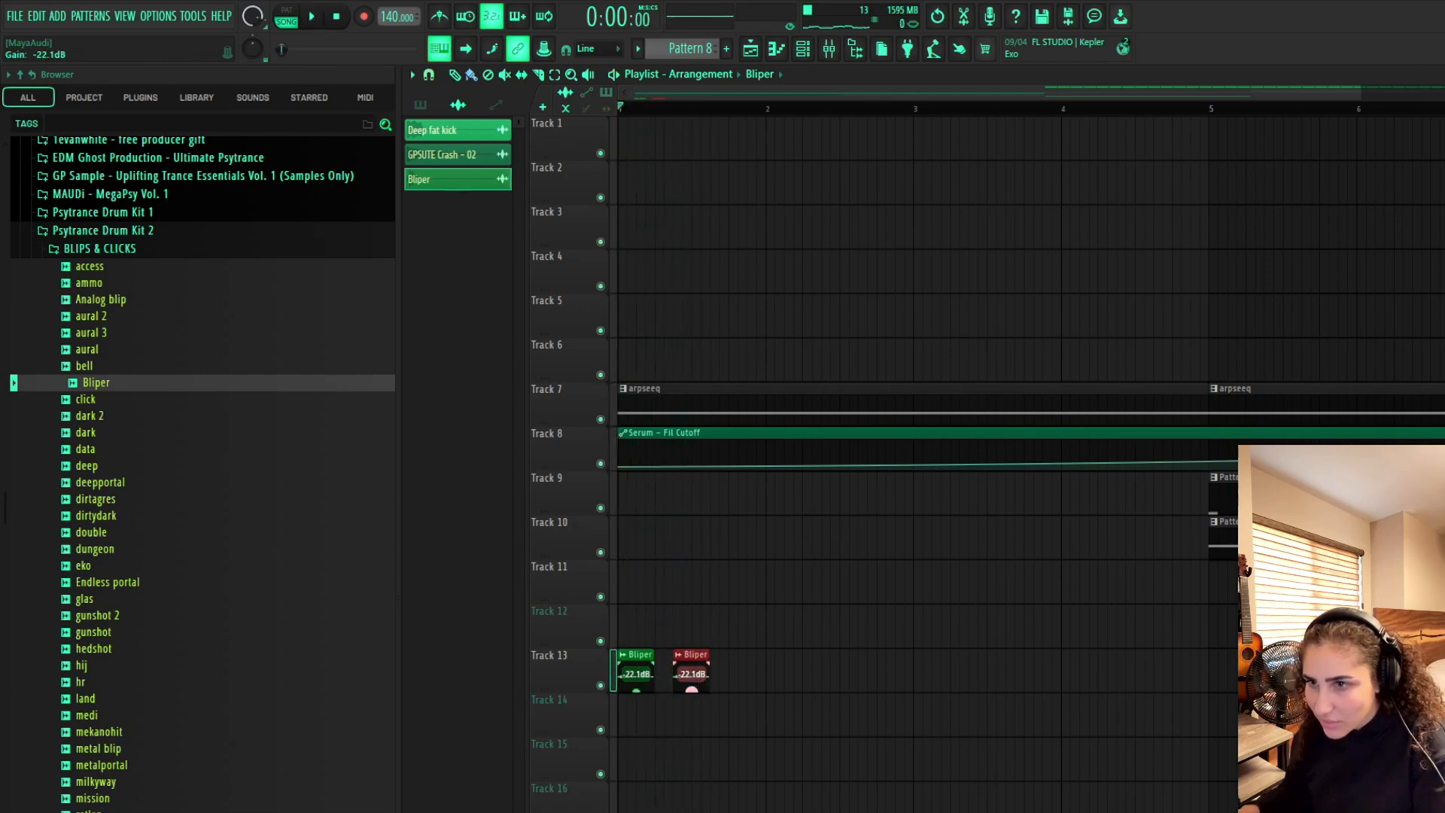
pyautogui.click(734, 682)
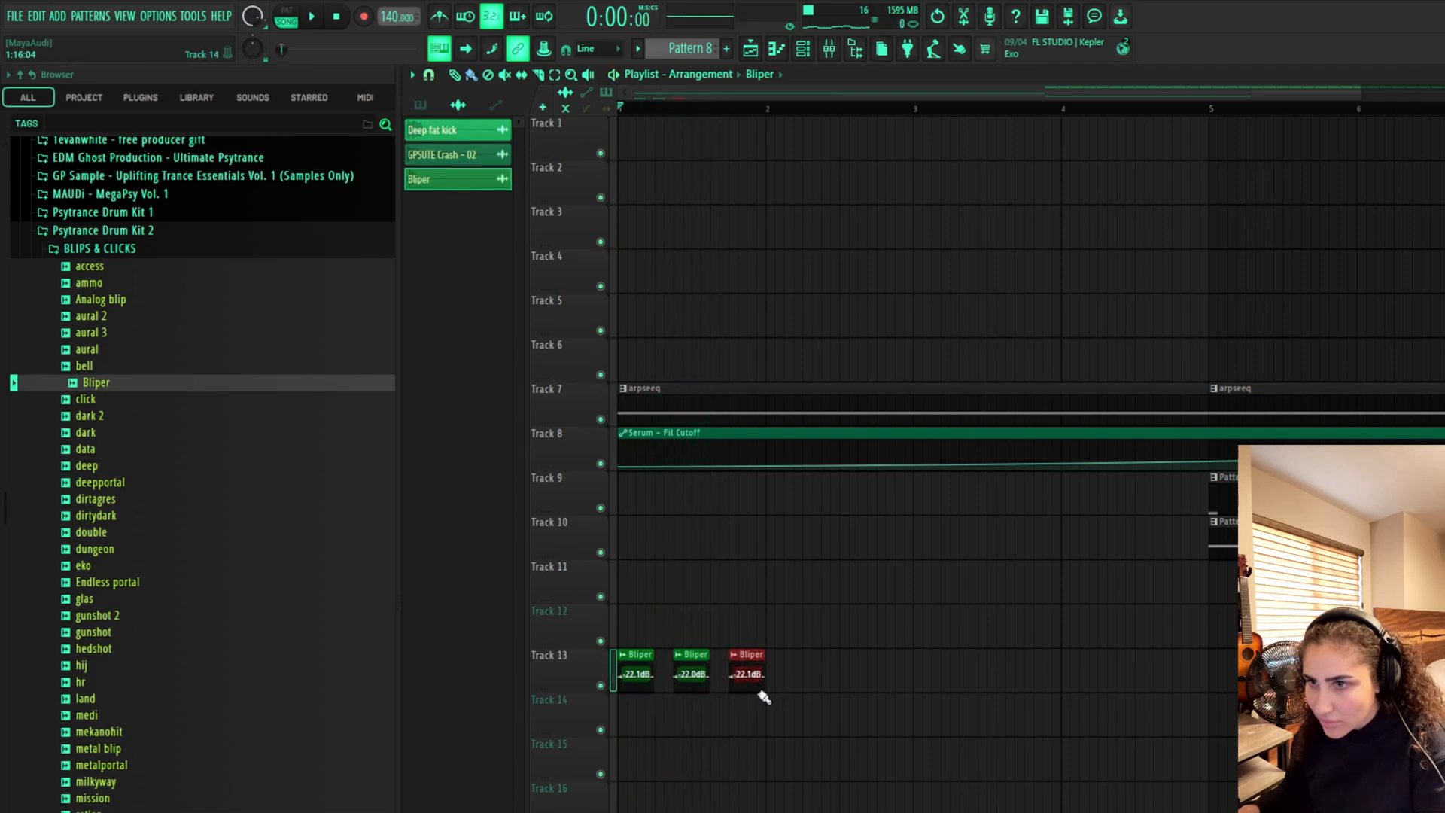
# Play back the Bliper hits on Track 13 around bar 5
pyautogui.press('space')
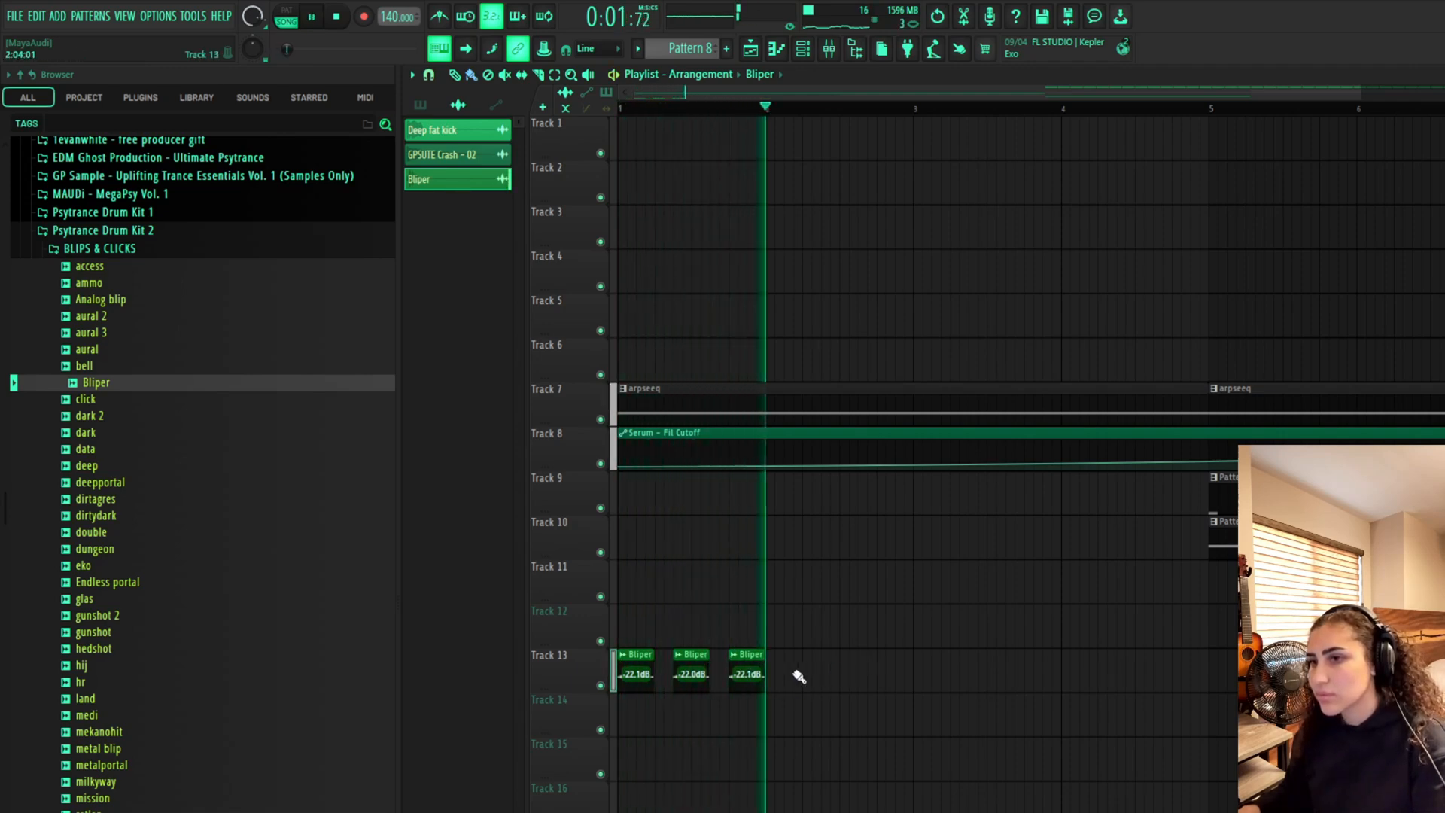
pyautogui.press('space')
pyautogui.click(1234, 676)
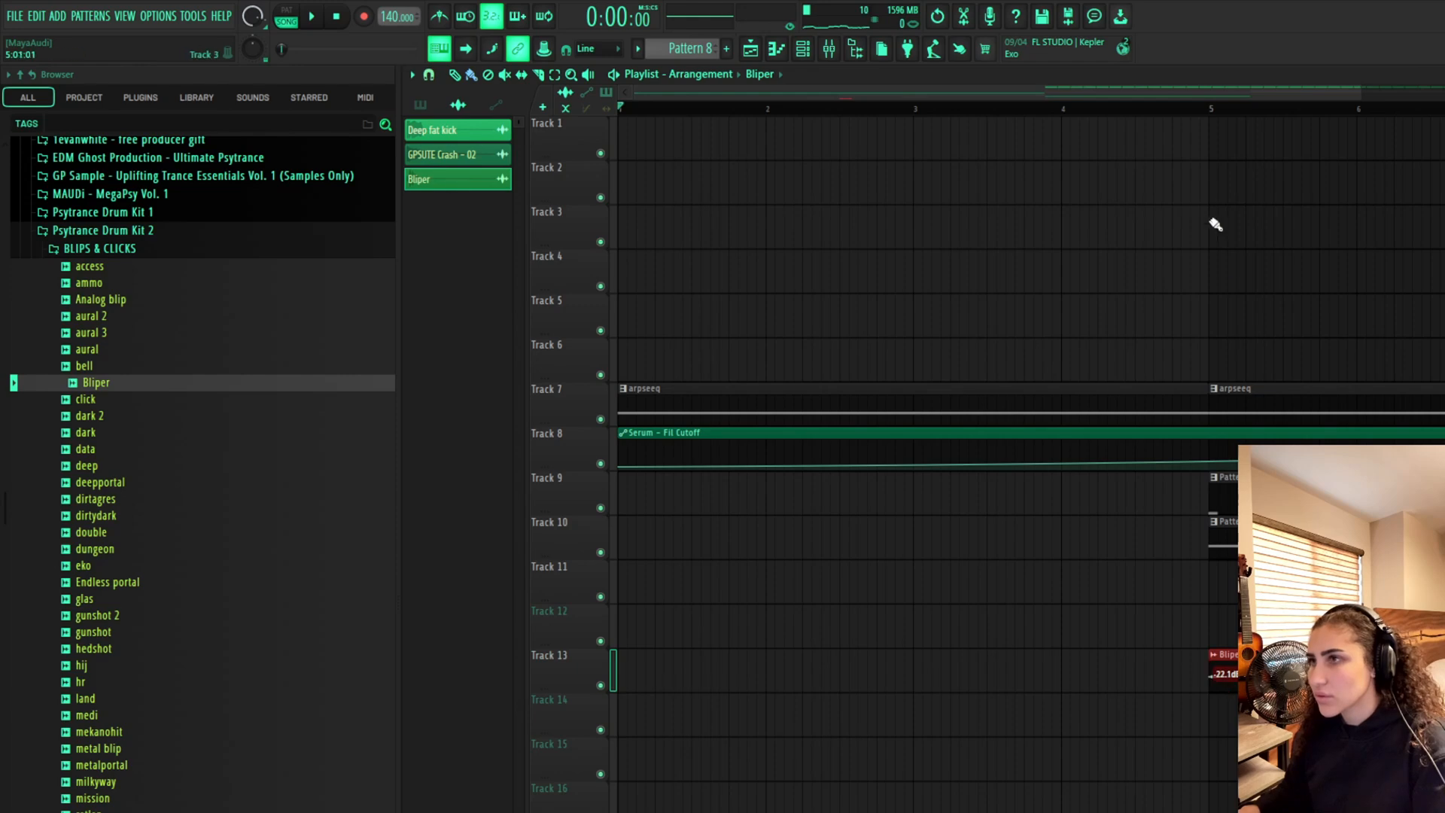
pyautogui.click(1144, 106)
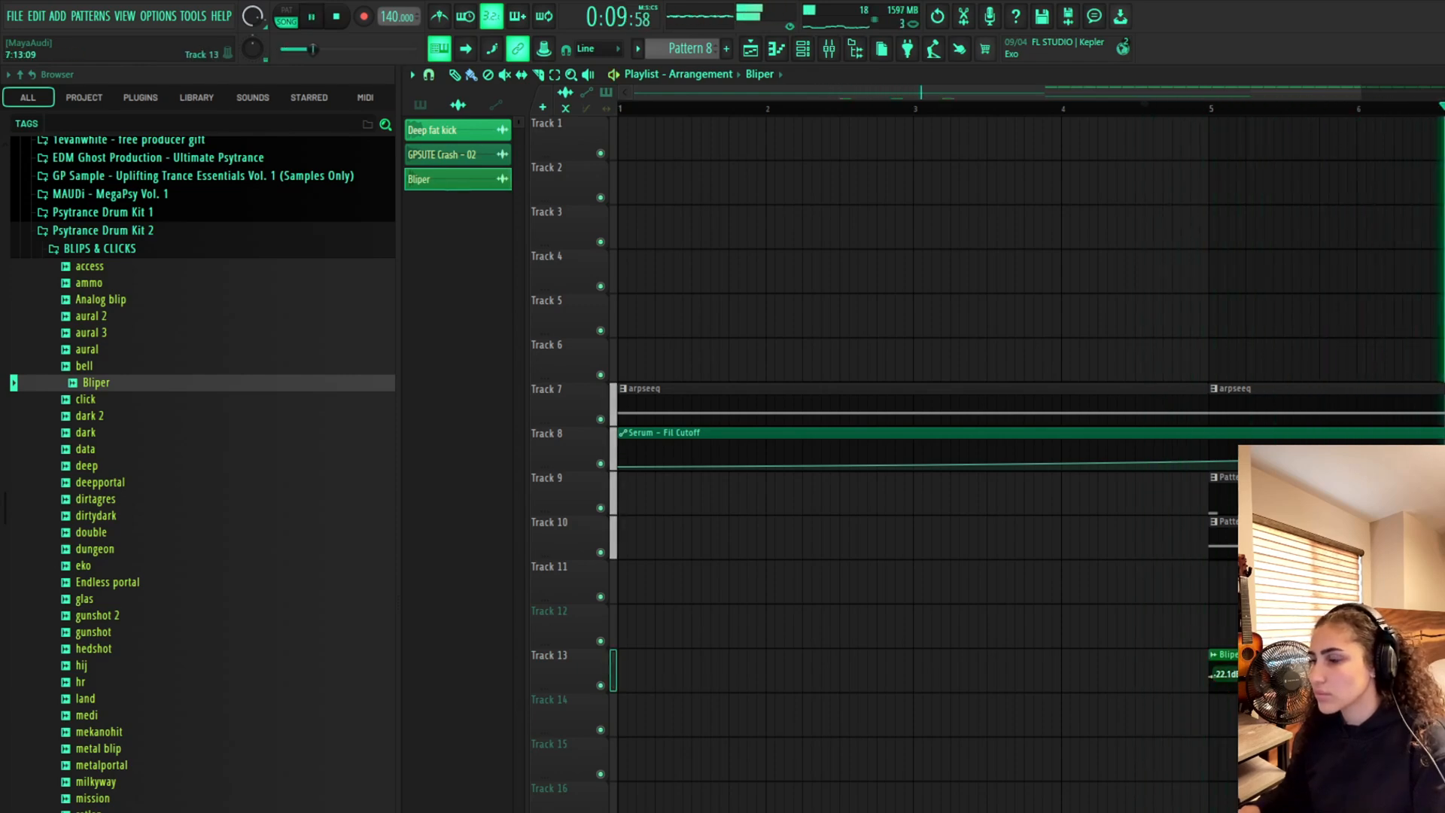
pyautogui.scroll(-2, 1031, 467)
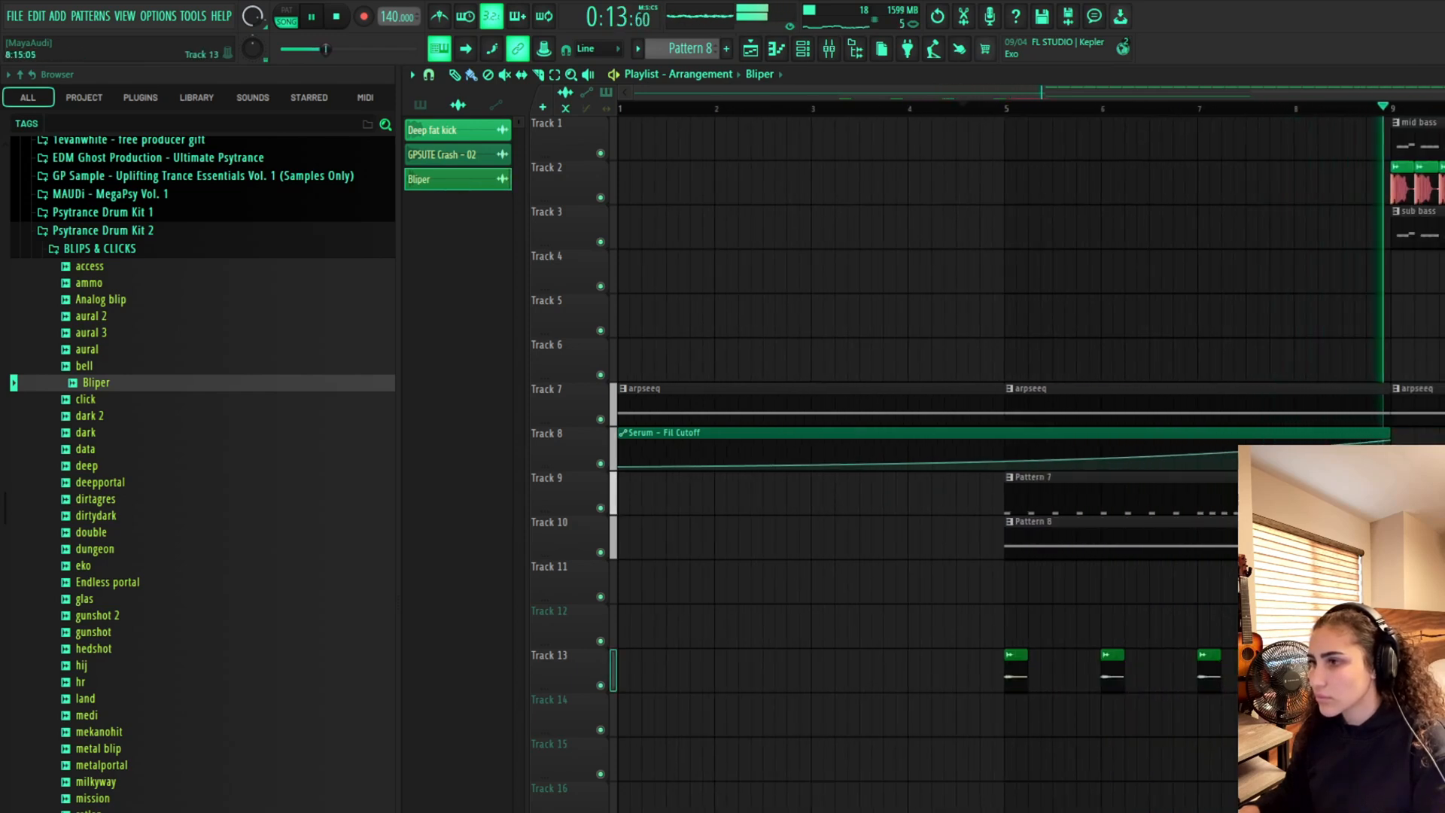
pyautogui.press('space')
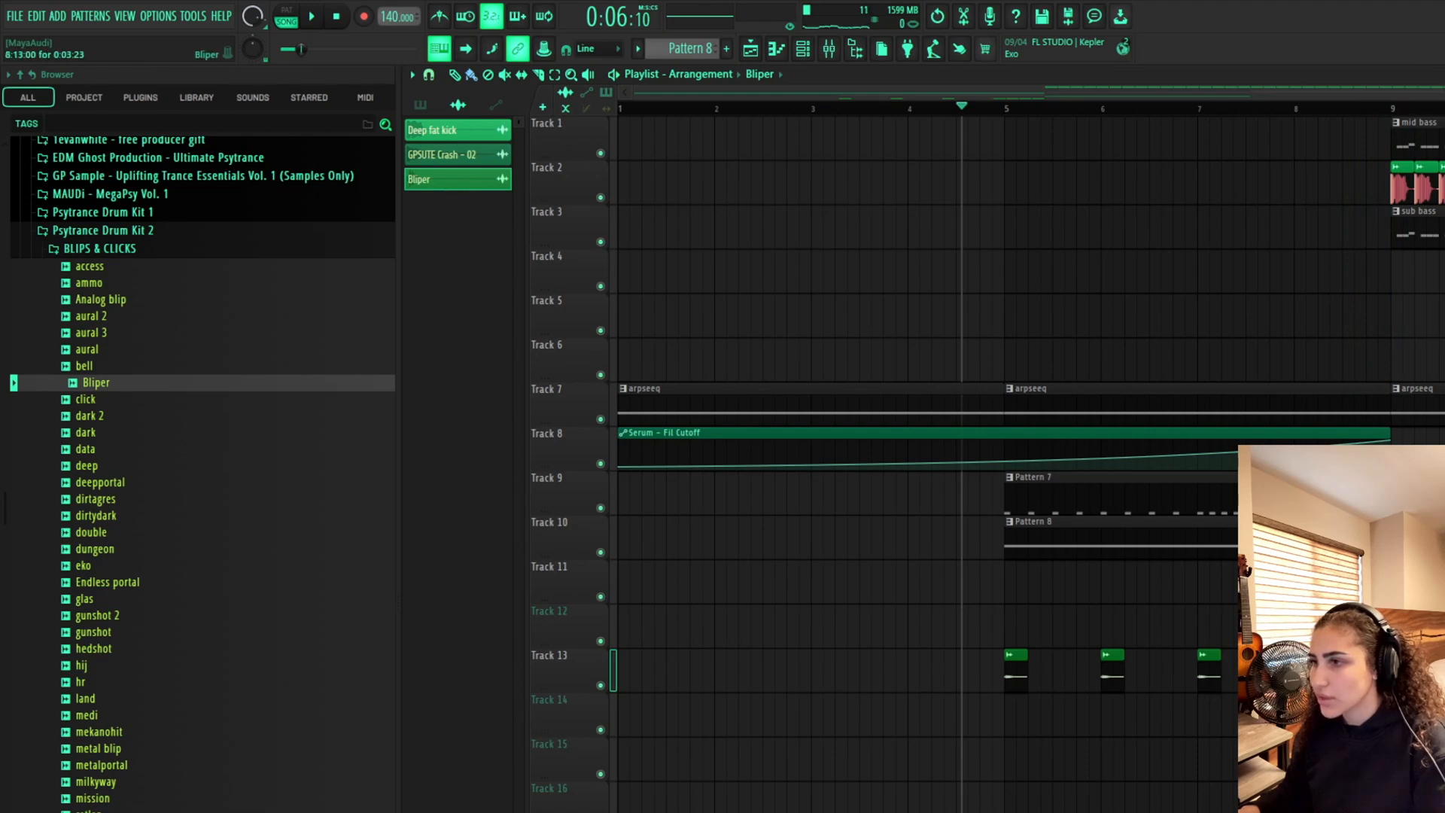
# Paint a run of Bliper hits across bars 5 to 8, then erase all but a short roll before bar 9
pyautogui.moveTo(1009, 666); pyautogui.dragTo(1242, 677)
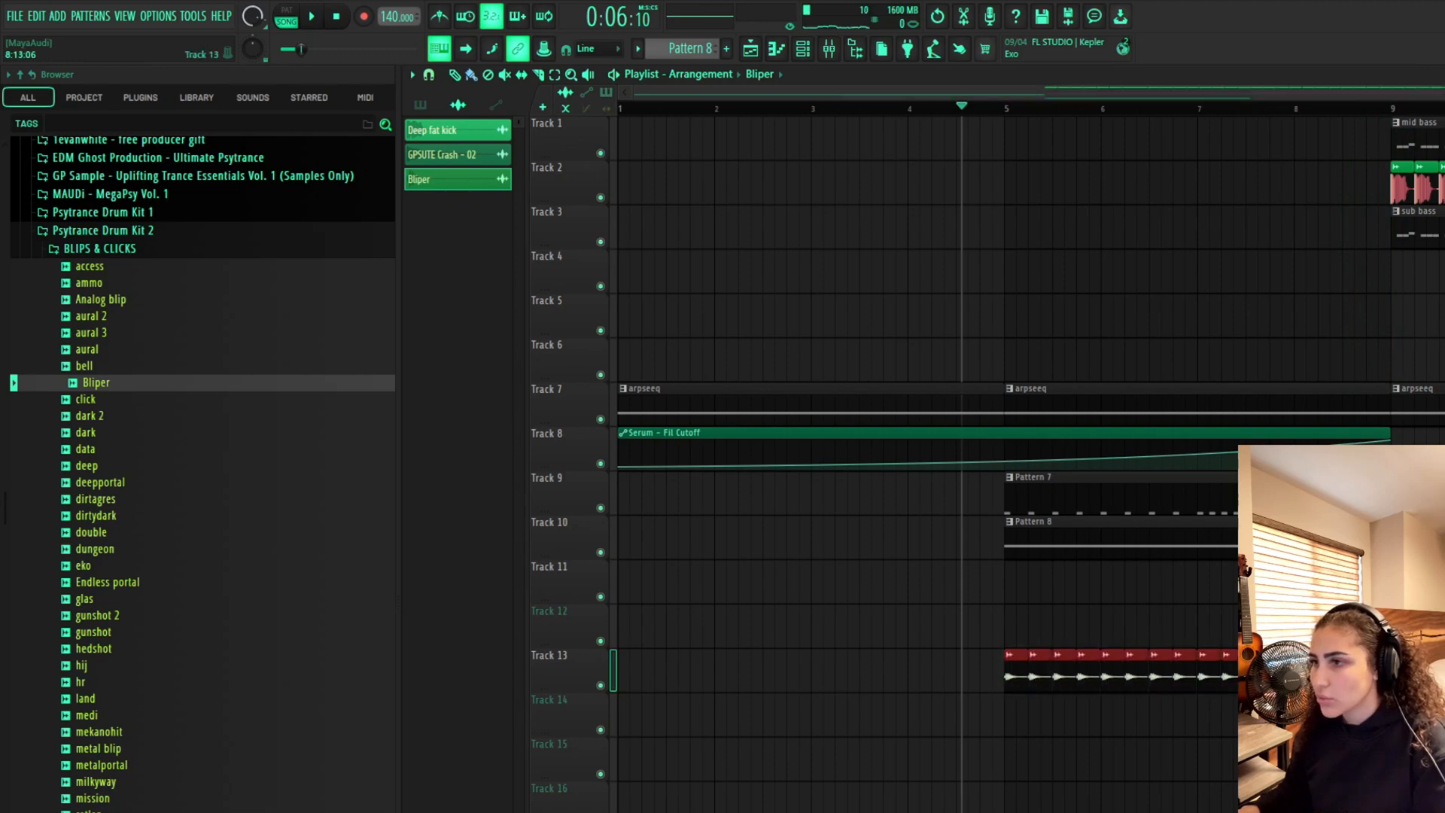
pyautogui.moveTo(1369, 678); pyautogui.dragTo(1291, 704)
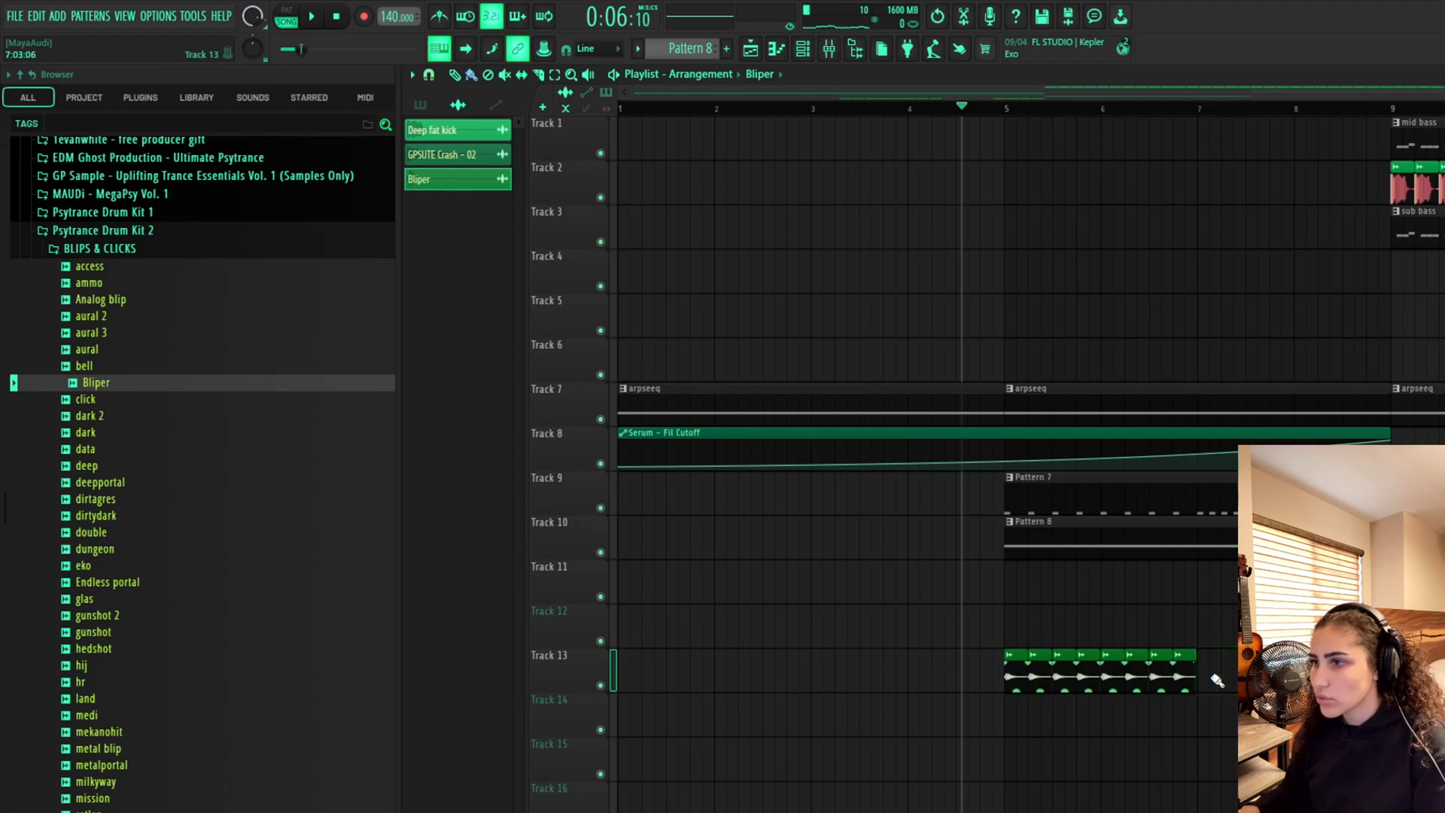
pyautogui.moveTo(1207, 680); pyautogui.dragTo(1043, 681)
pyautogui.press('space')
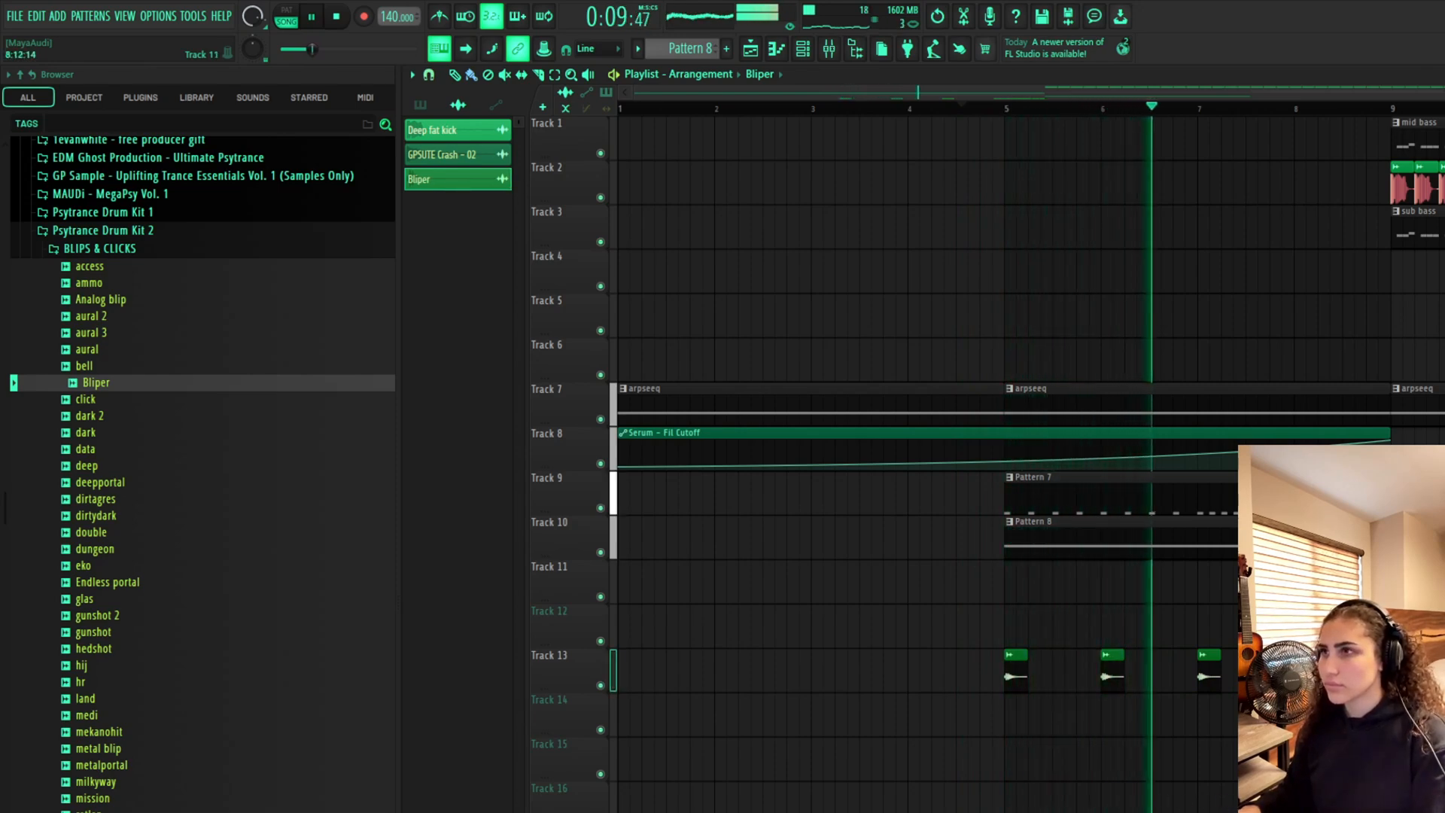
# Play back the Bliper pattern leading into the drop at bar 9
pyautogui.press('pagedown')
pyautogui.press('pagedown')
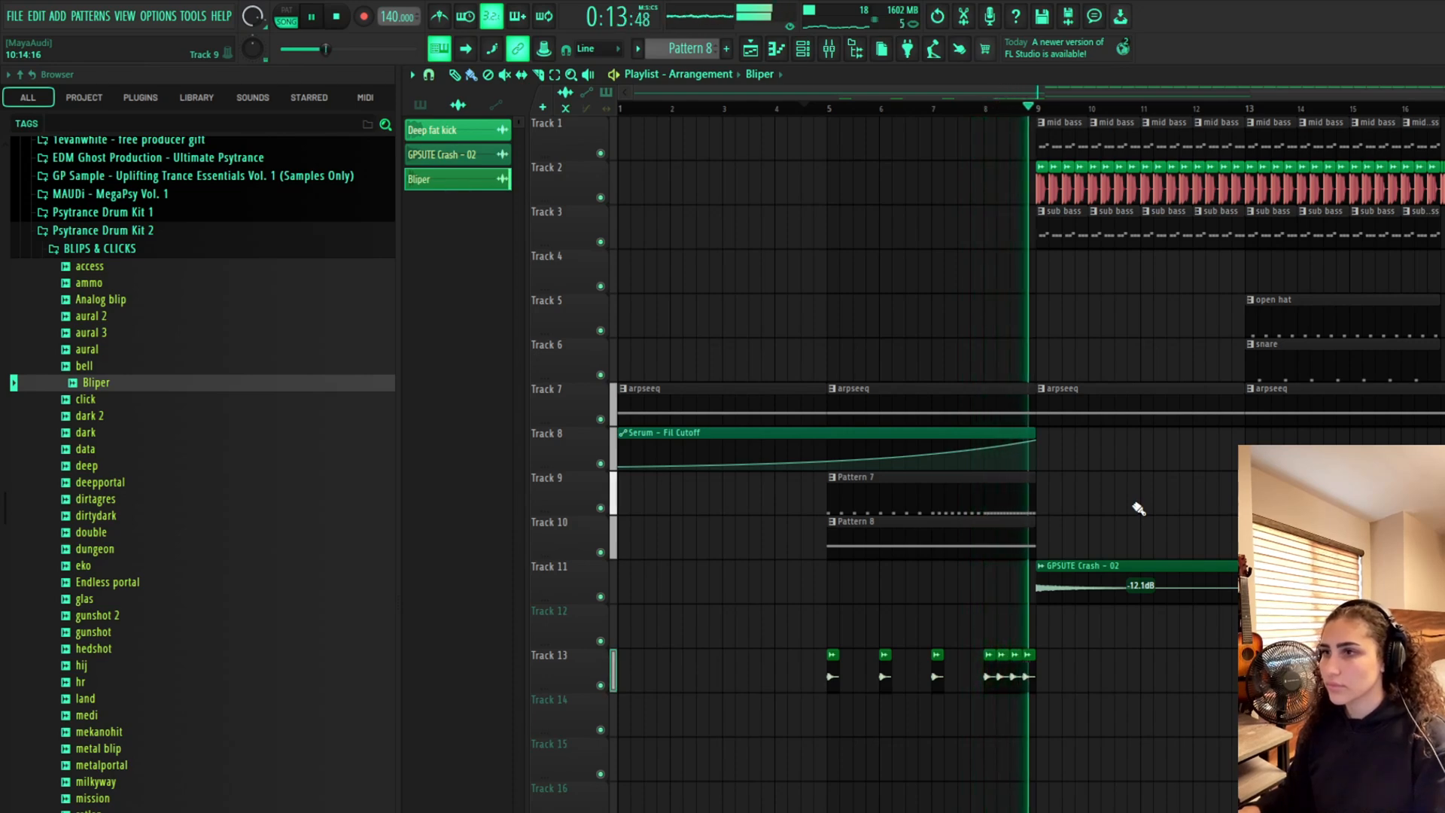
pyautogui.press('space')
# Preview blip samples and place the data sample on Track 12 near bar 10
pyautogui.click(188, 519)
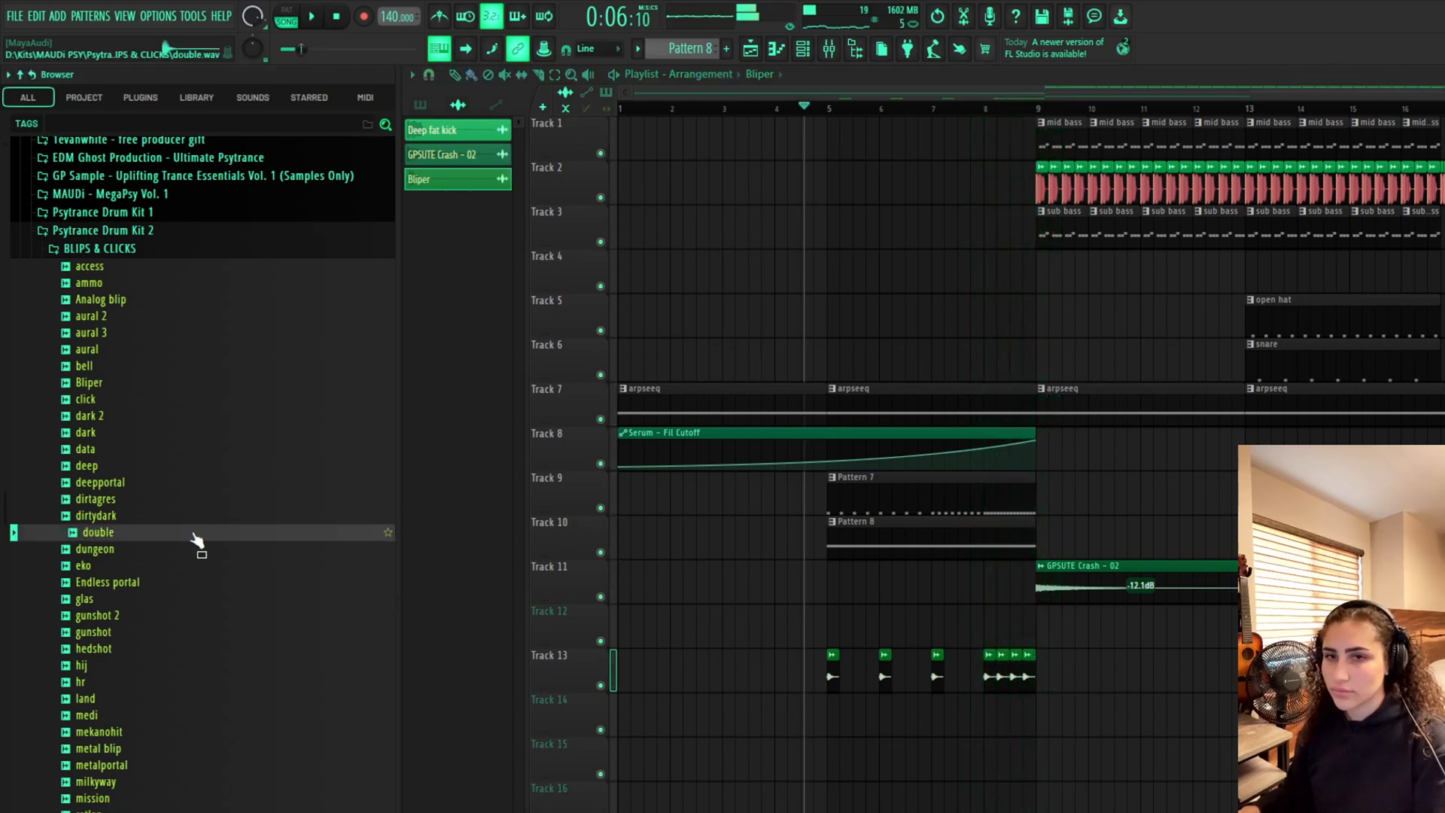
pyautogui.click(178, 499)
pyautogui.click(170, 450)
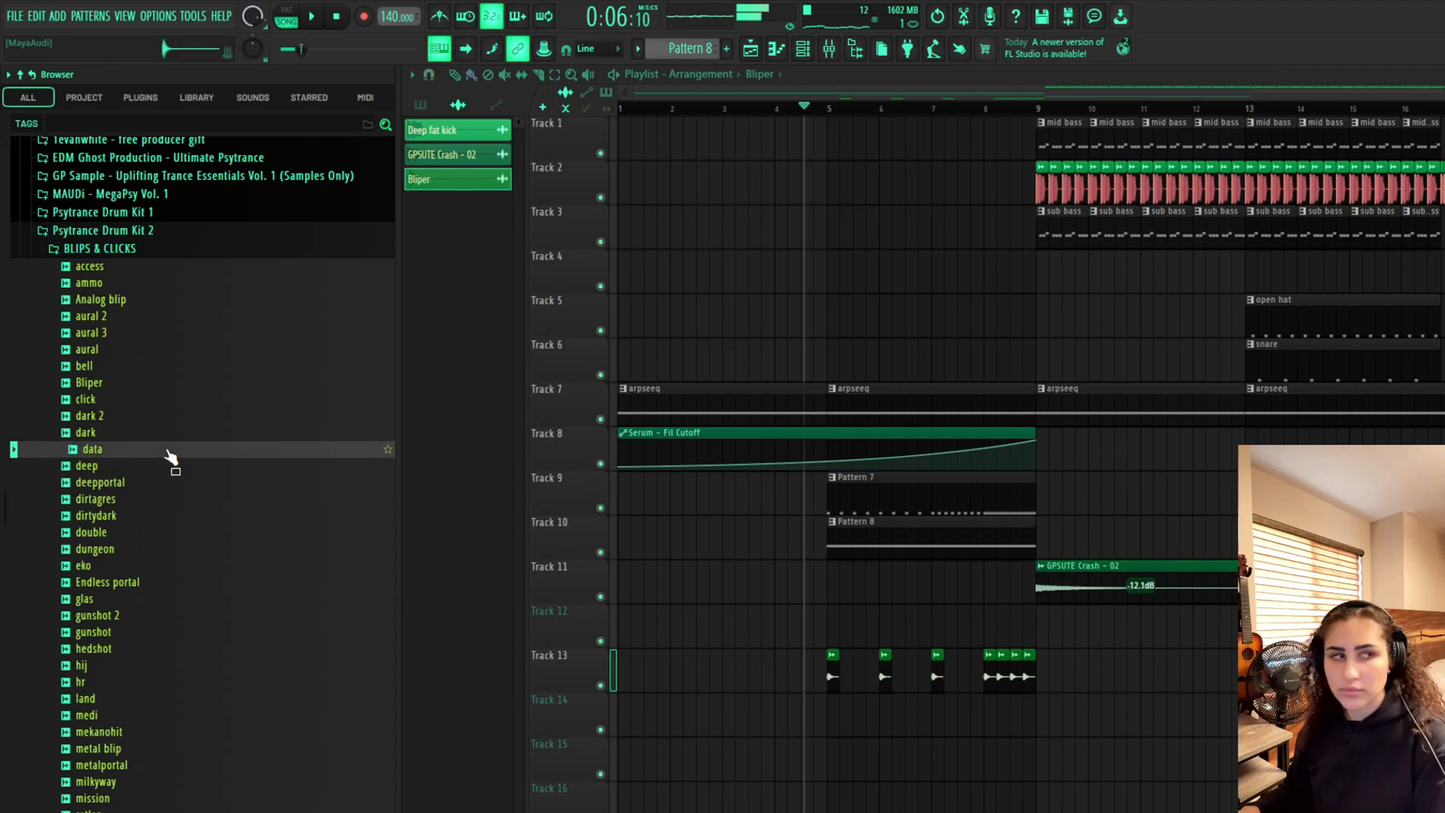
pyautogui.moveTo(163, 462); pyautogui.dragTo(1109, 648)
# Play back the data hit at the drop, then delete the data clip and its channel
pyautogui.press('space')
pyautogui.press('space')
pyautogui.click(1022, 109)
pyautogui.press('space')
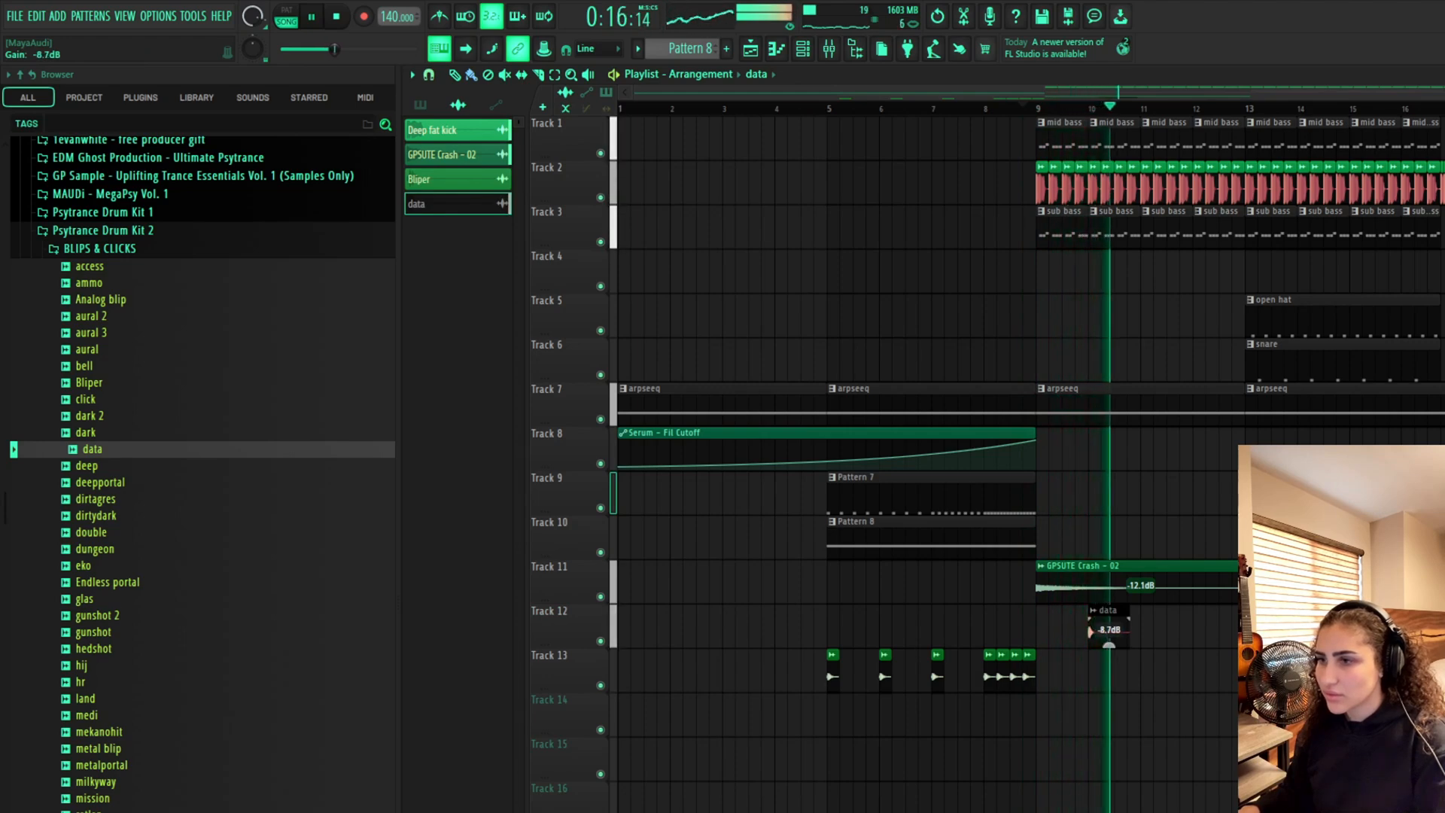
pyautogui.press('space')
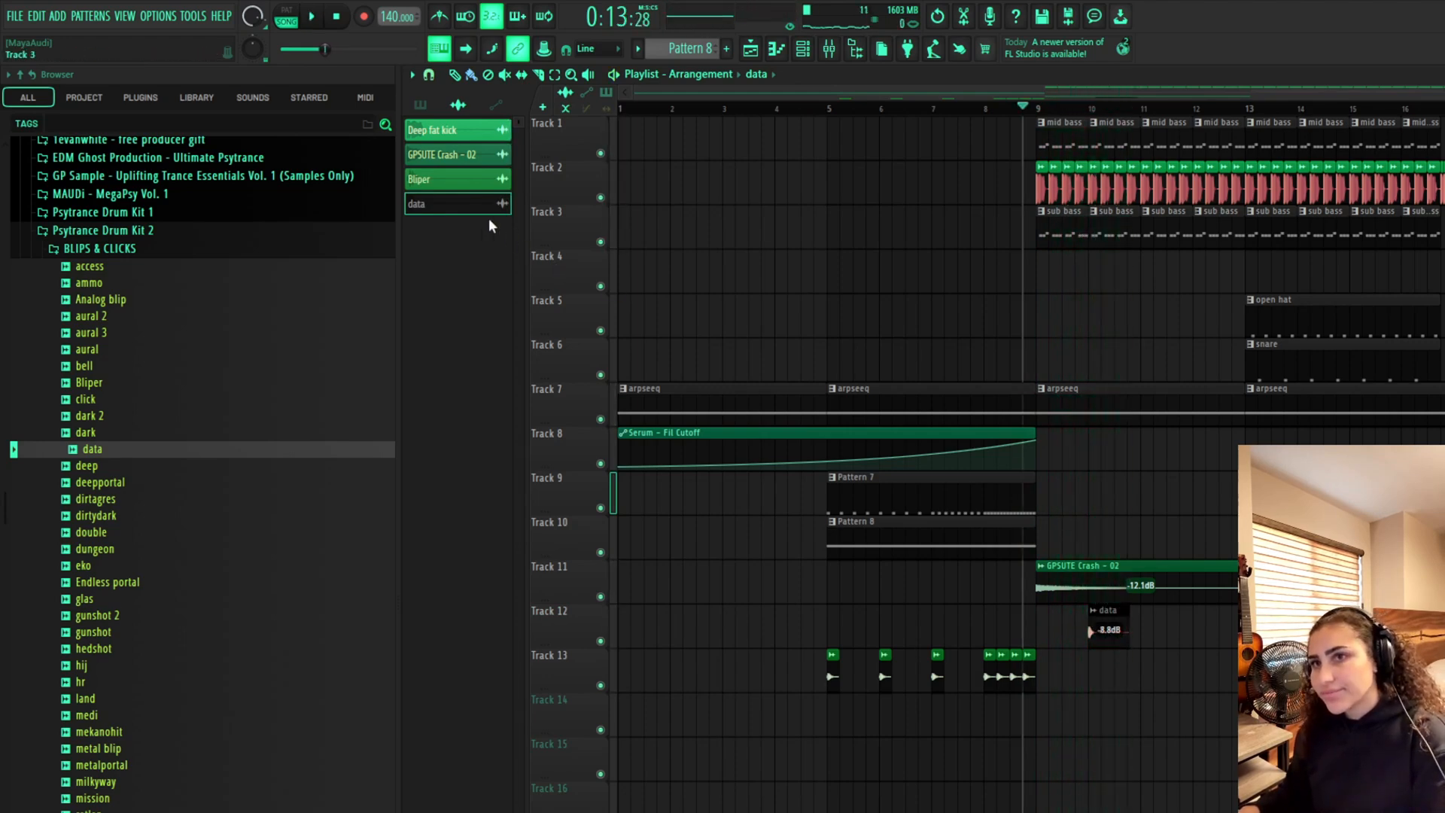
pyautogui.hotkey('alt', 'Delete')
# Preview sounds in the BLIPS & CLICKS sample folder
pyautogui.click(192, 384)
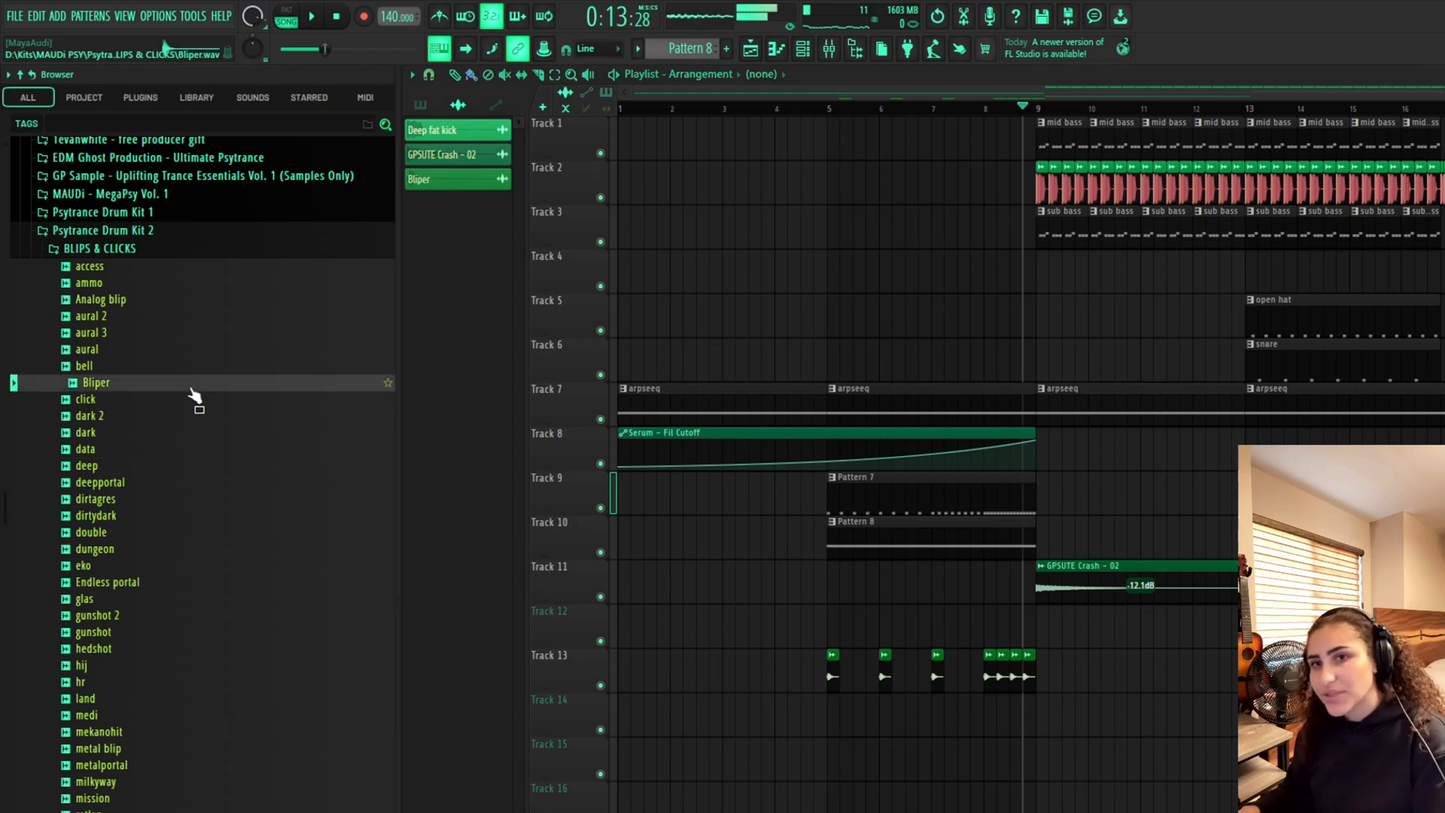
pyautogui.click(181, 368)
pyautogui.click(152, 332)
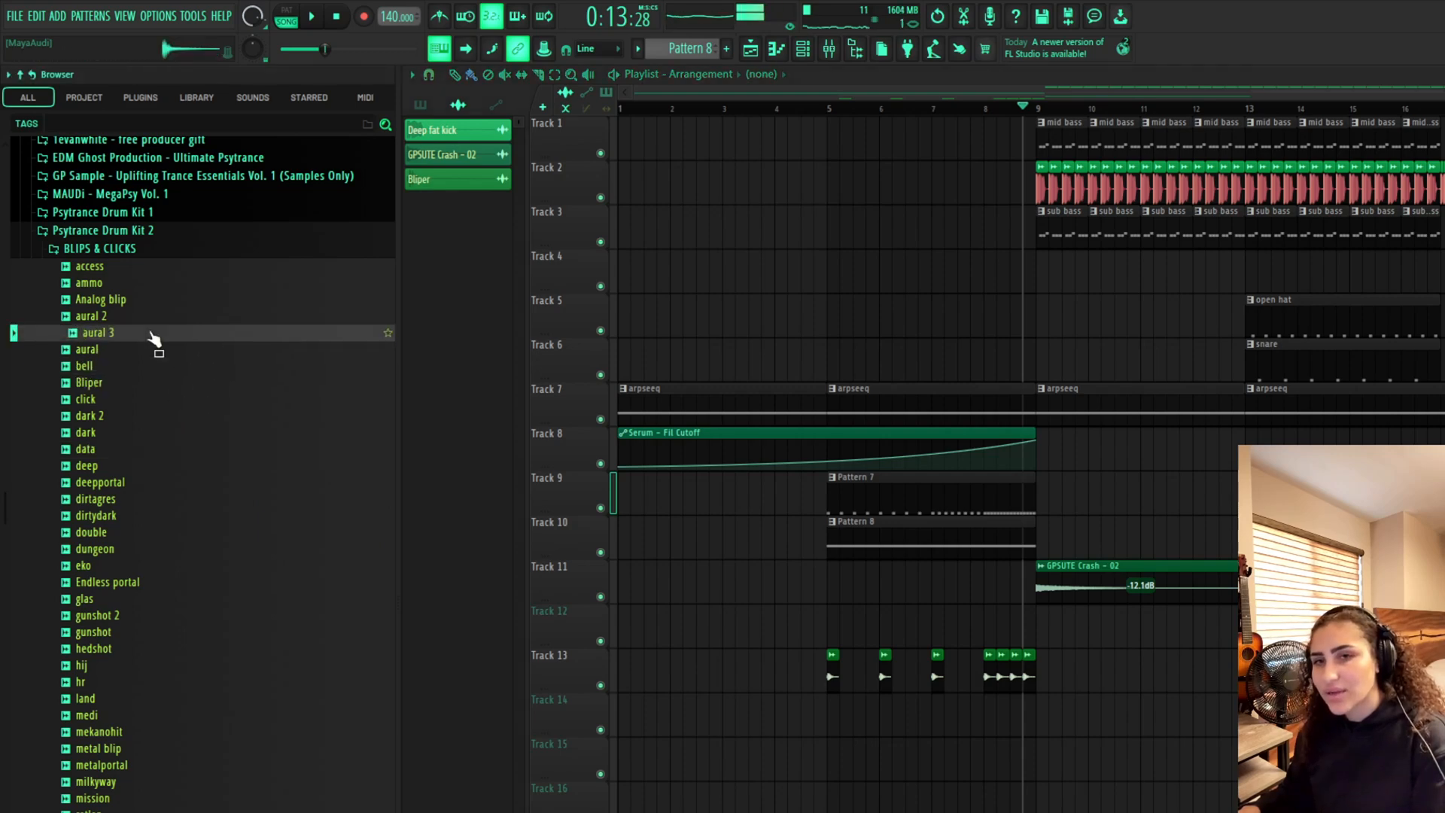
pyautogui.click(167, 620)
pyautogui.click(173, 648)
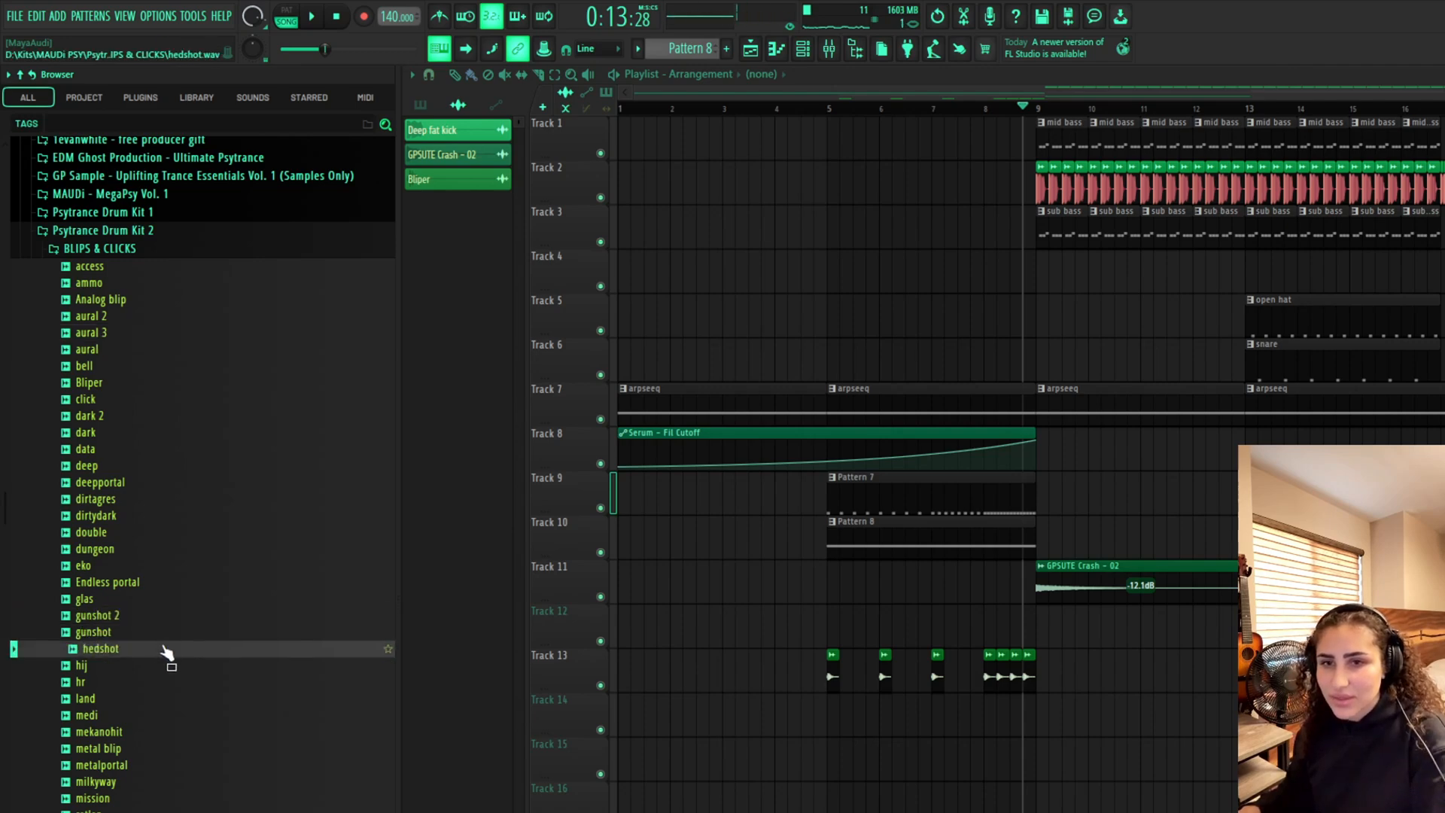
pyautogui.scroll(-5, 183, 657)
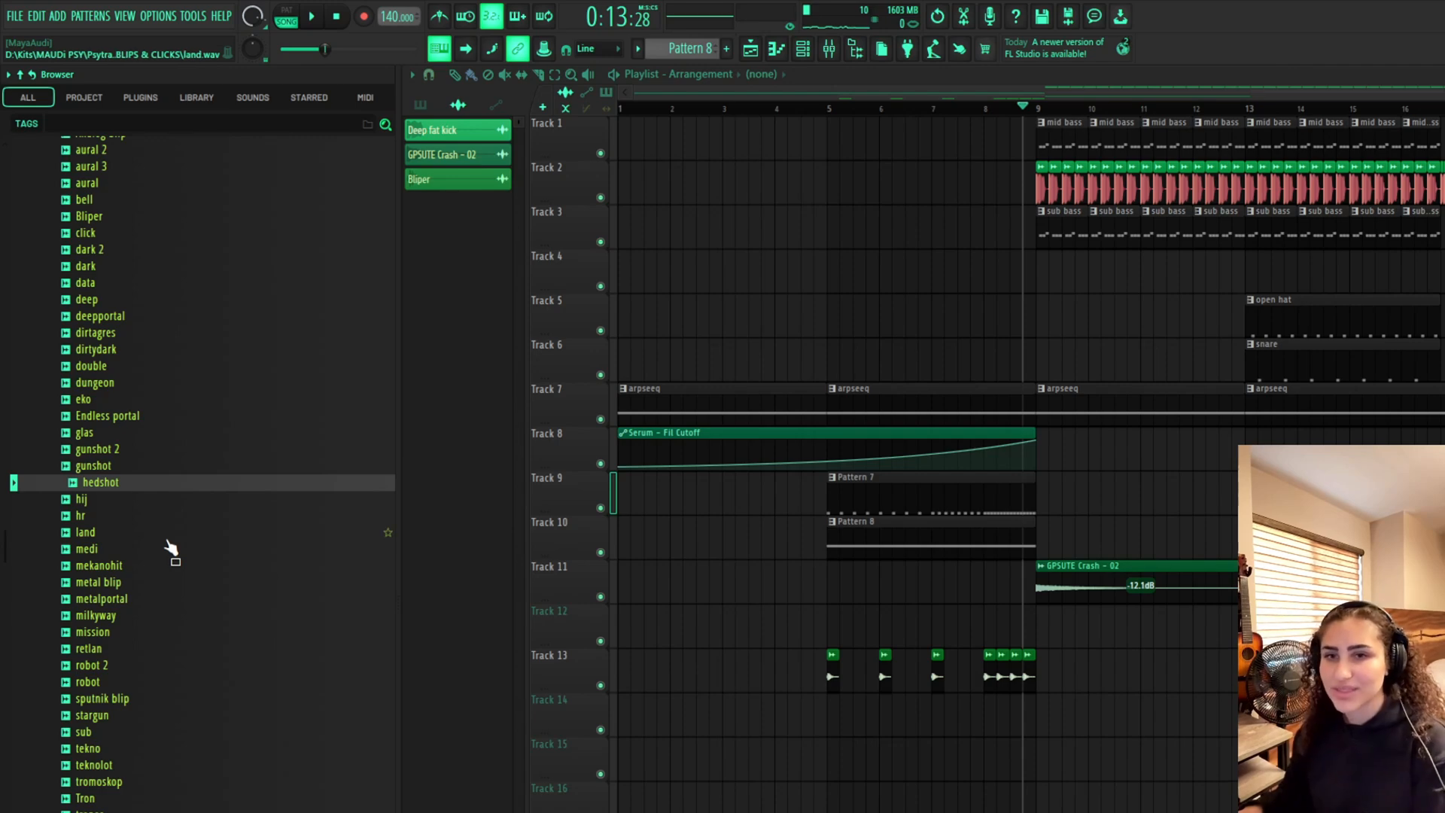
pyautogui.click(167, 535)
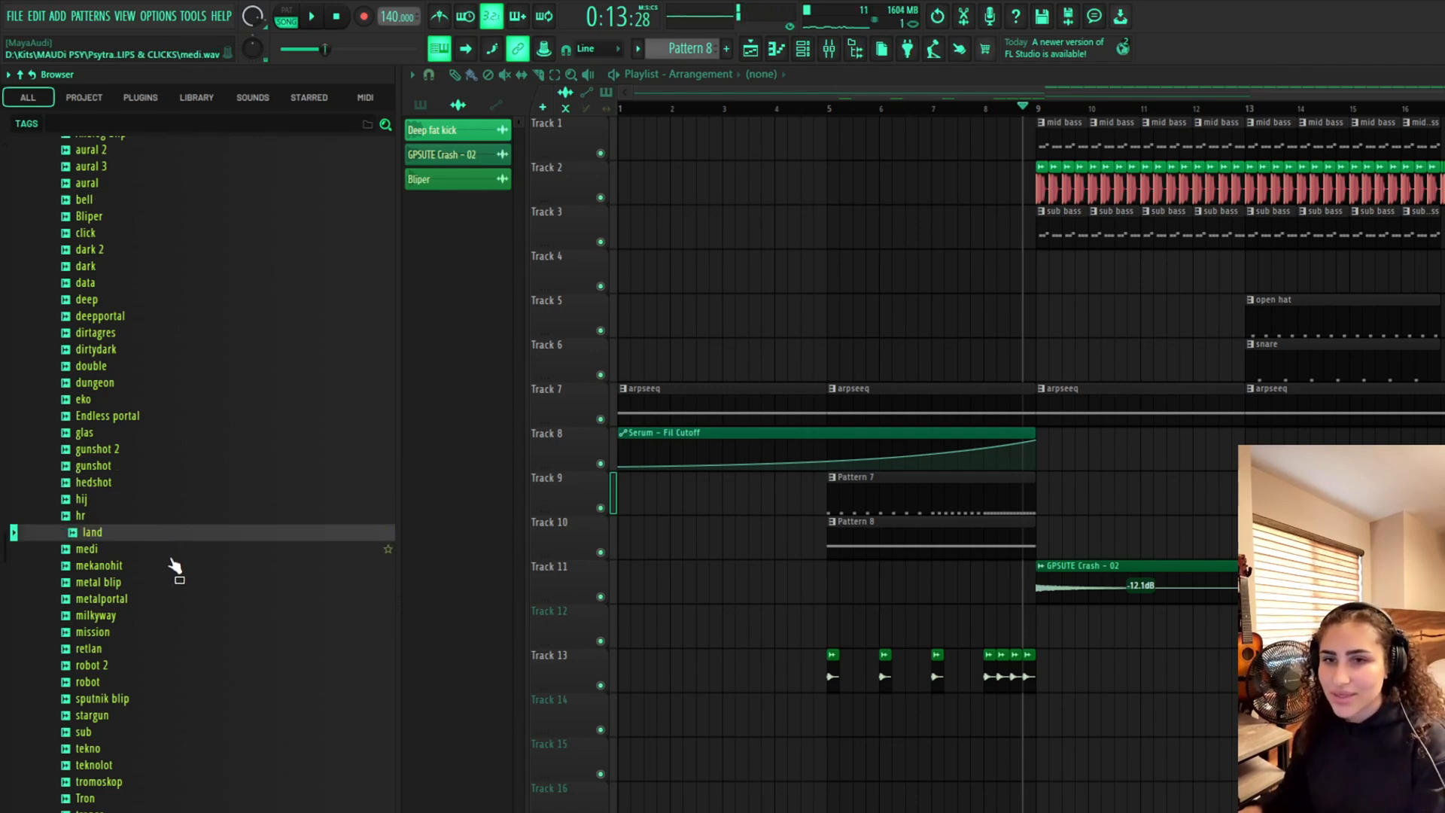
pyautogui.click(171, 556)
pyautogui.click(178, 584)
pyautogui.click(179, 602)
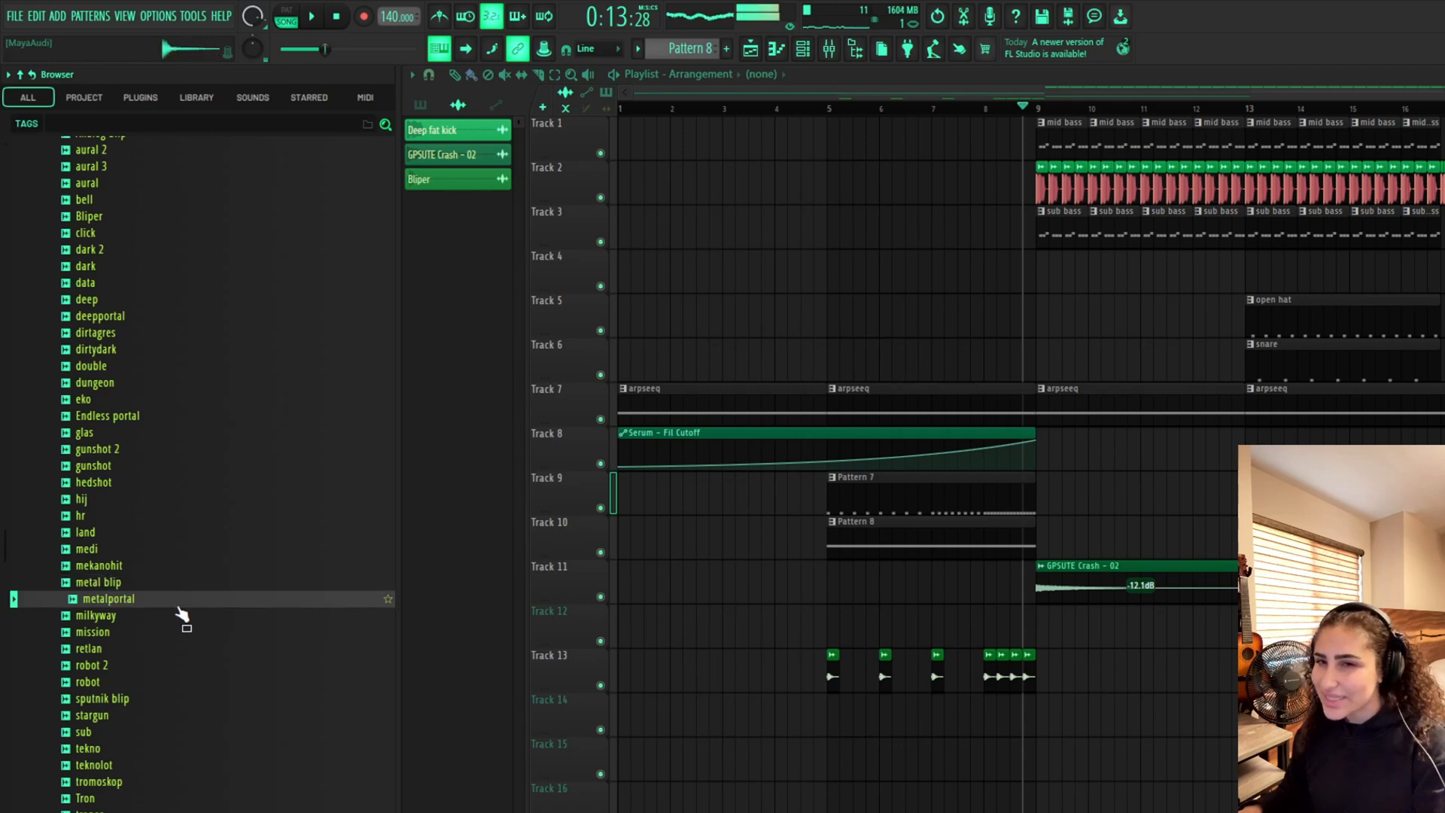
pyautogui.click(183, 617)
pyautogui.click(184, 633)
pyautogui.click(198, 714)
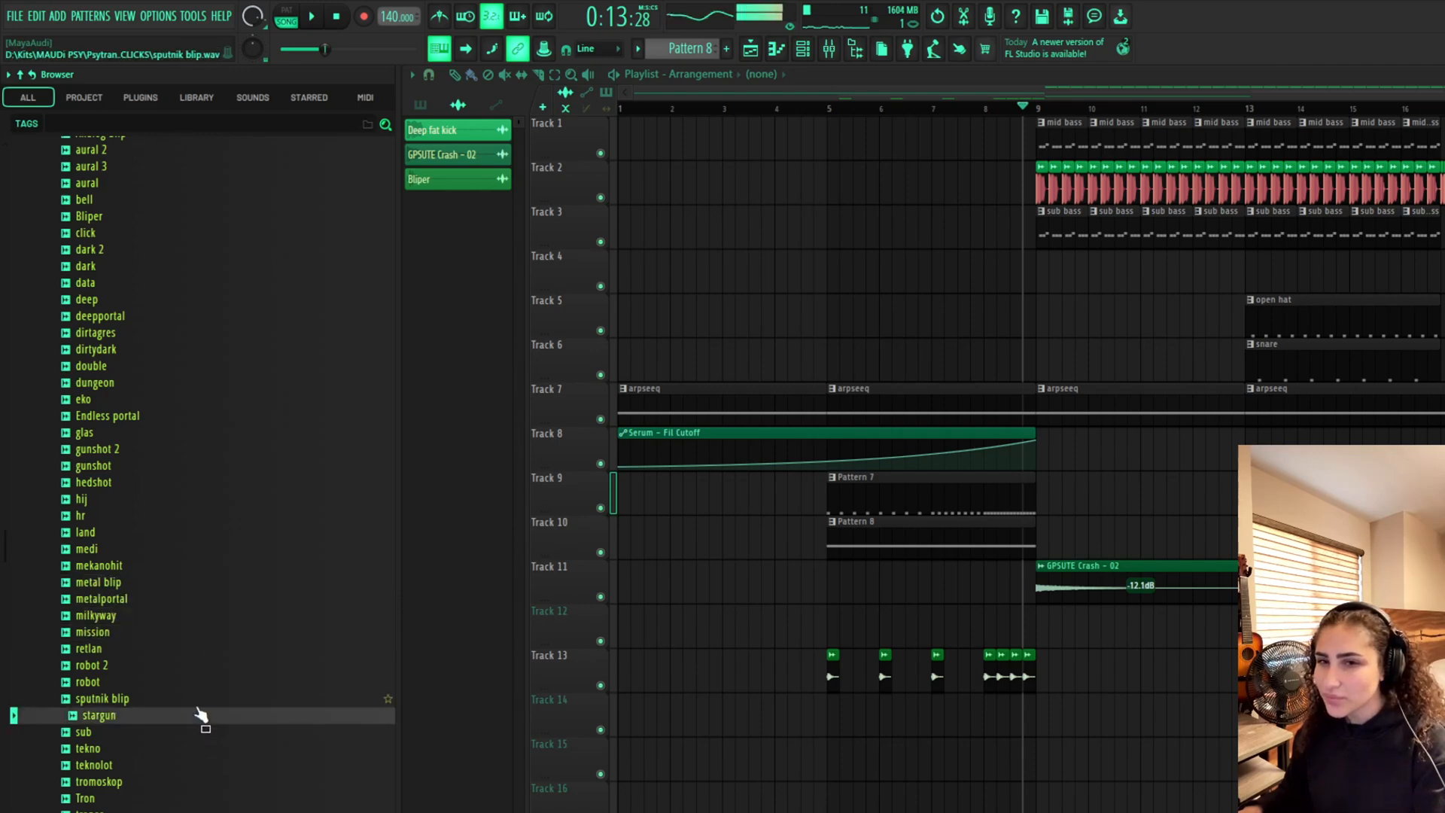
# Preview more blip samples and place the wood sample on Track 12 just after bar 9
pyautogui.click(169, 650)
pyautogui.click(164, 669)
pyautogui.click(166, 682)
pyautogui.click(163, 783)
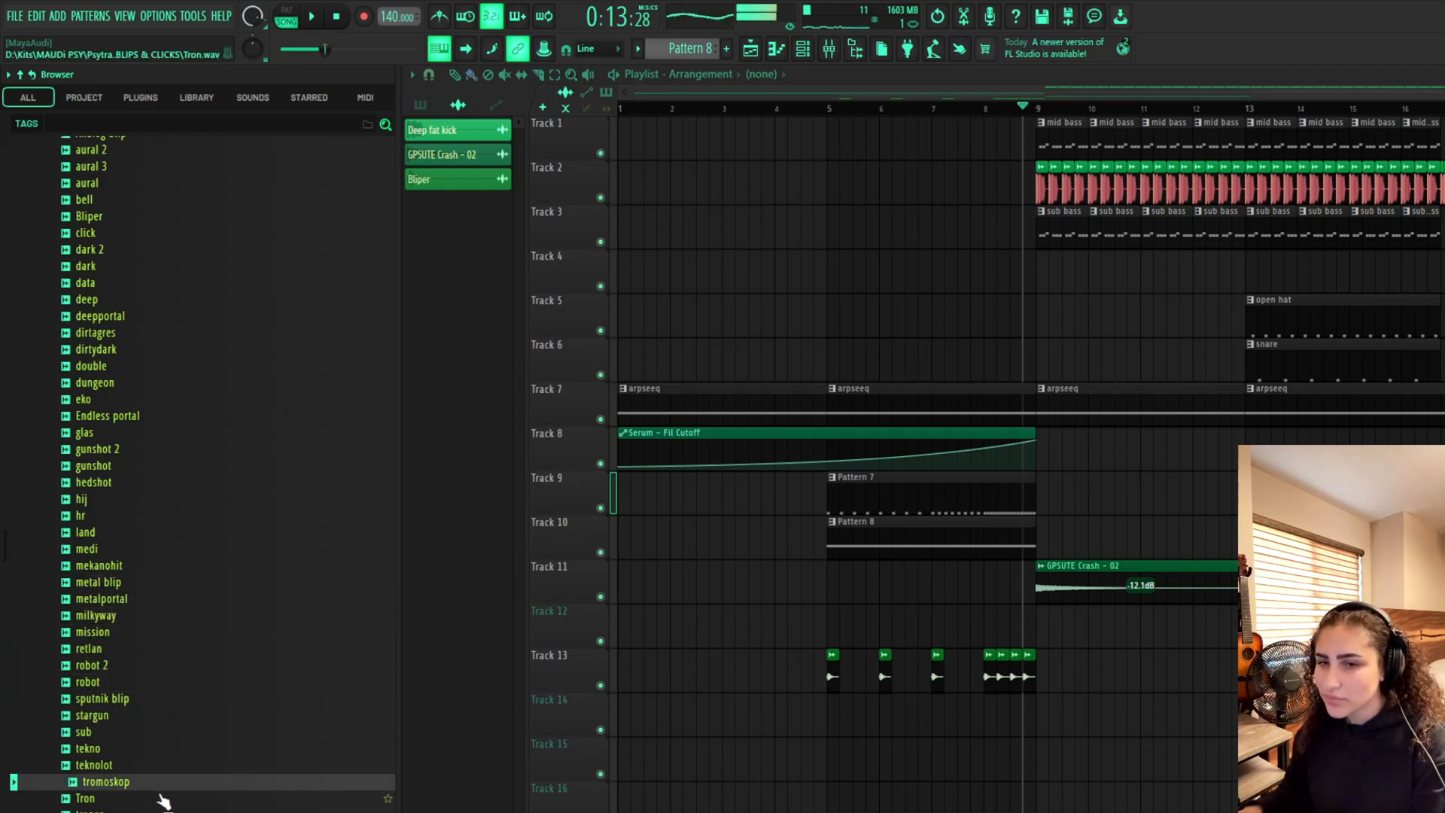
pyautogui.click(164, 812)
pyautogui.click(165, 812)
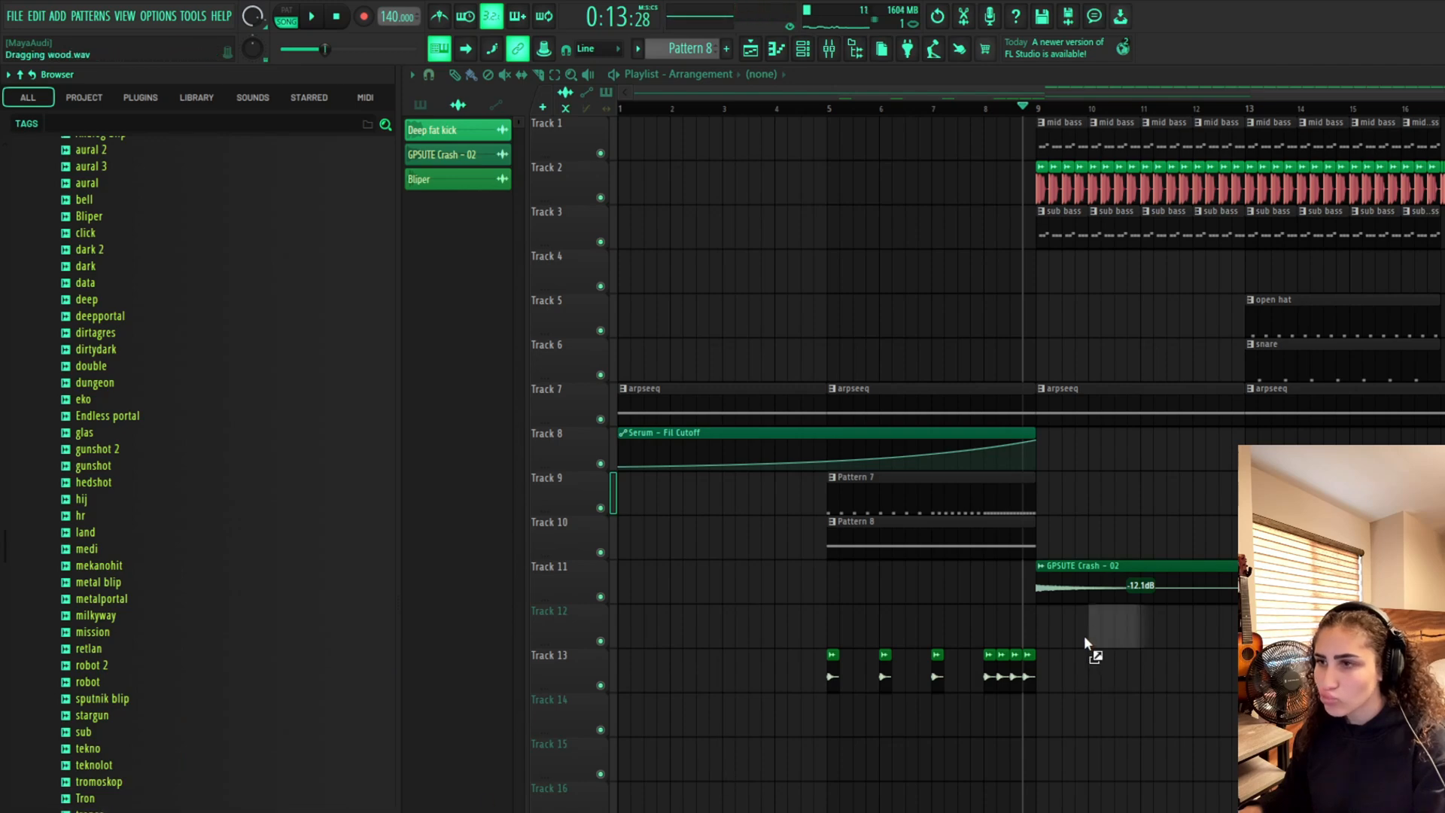
pyautogui.moveTo(1084, 635); pyautogui.dragTo(1081, 664)
pyautogui.scroll(3, 1069, 635)
# Add a second wood hit on Track 12 about one bar later
pyautogui.press('space')
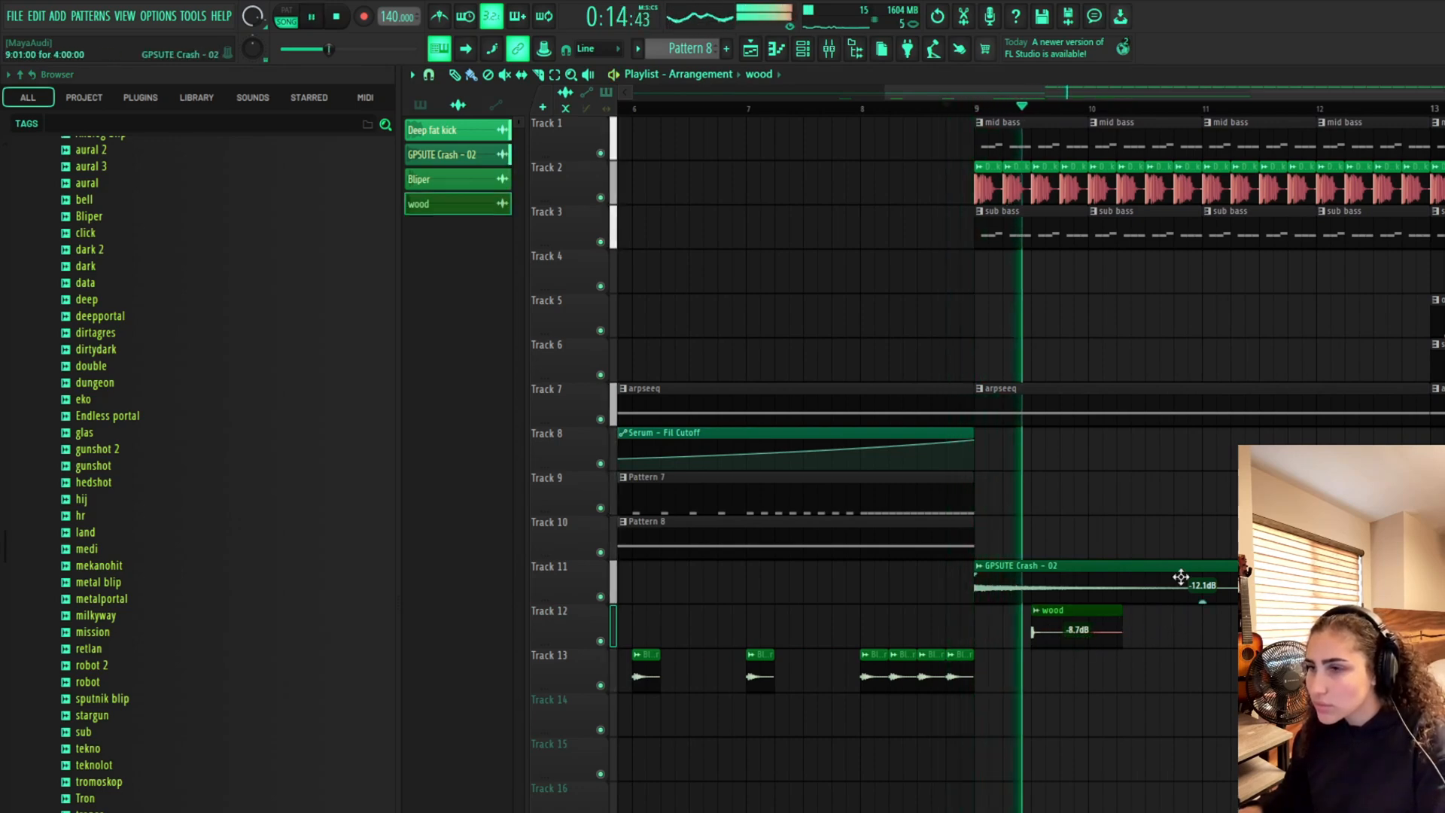
pyautogui.click(1152, 641)
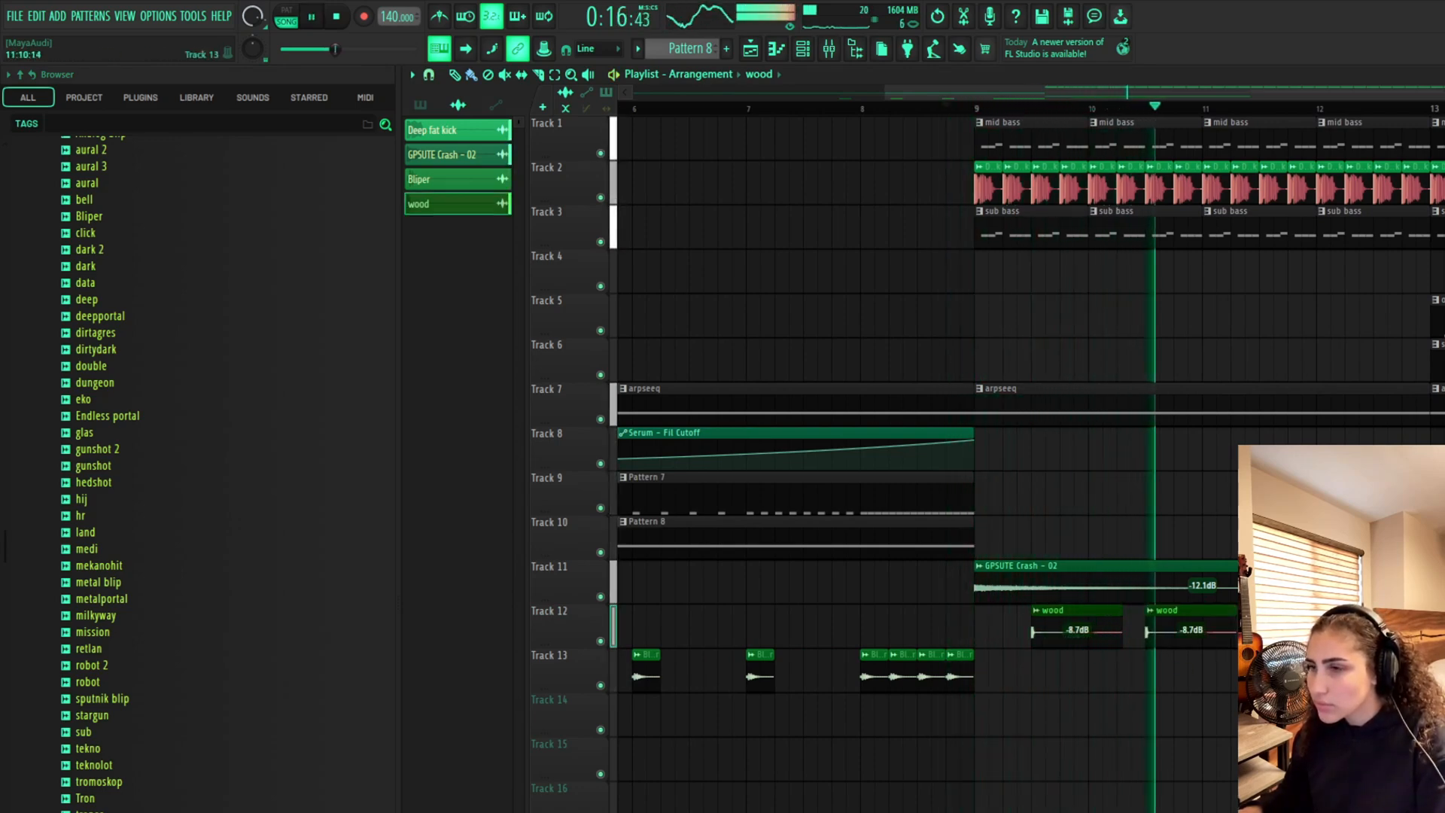
pyautogui.press('space')
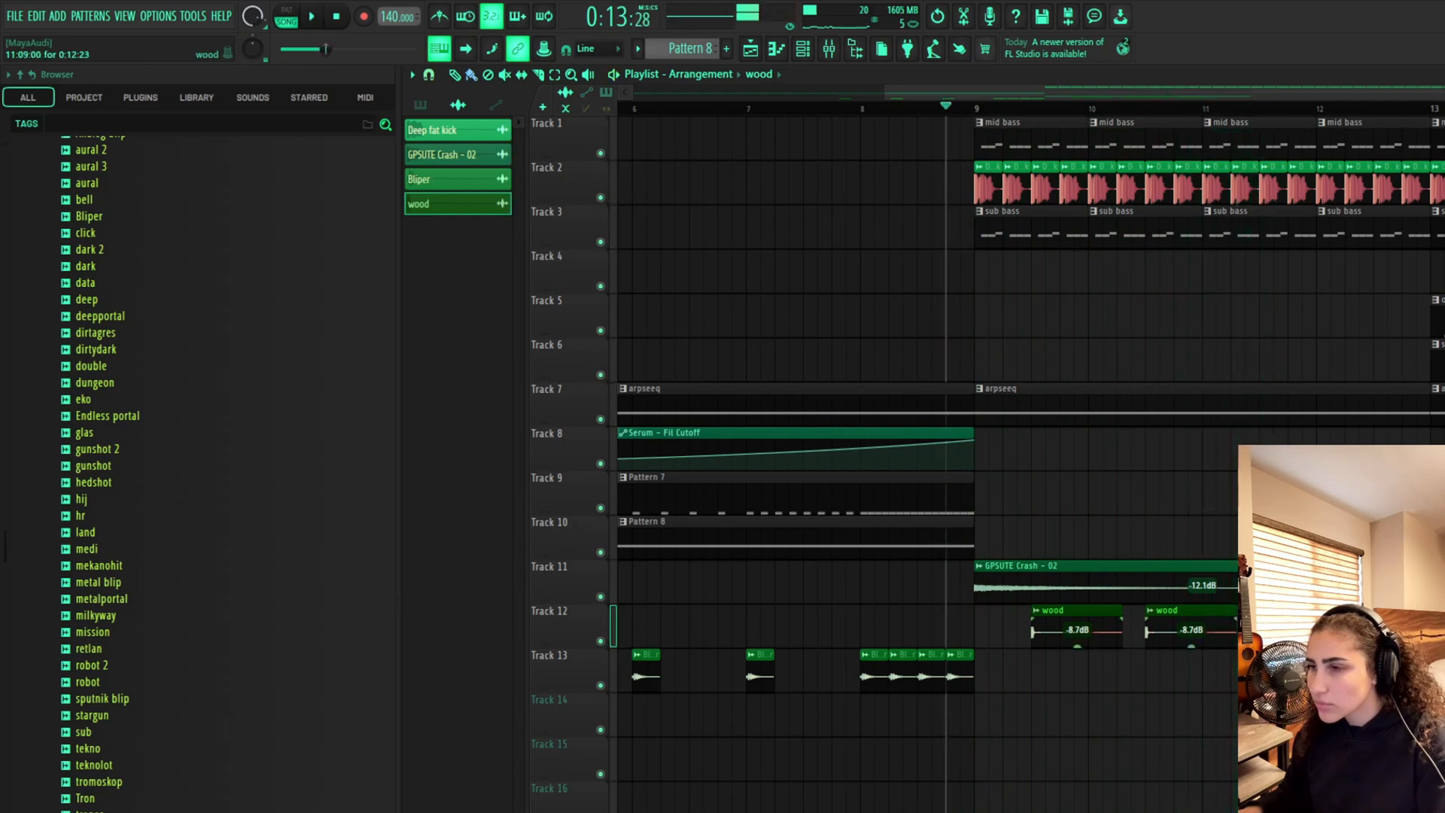
# Raise the first wood clip's volume to -3.0 dB and play it back
pyautogui.moveTo(1065, 647); pyautogui.dragTo(1066, 634)
pyautogui.press('space')
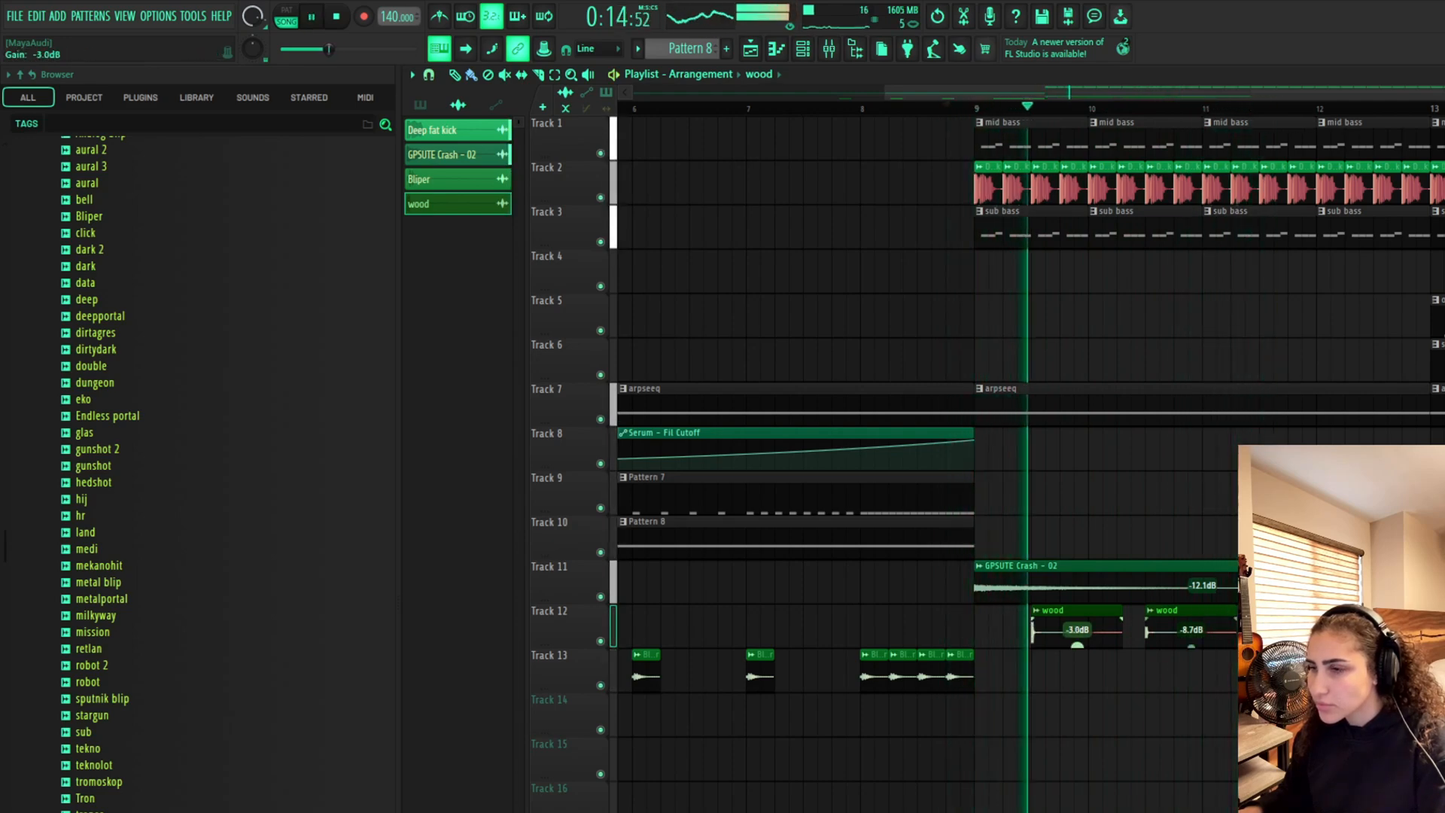
pyautogui.press('space')
# Move the second wood clip back to just before bar 8 and play it back
pyautogui.click(1155, 632)
pyautogui.moveTo(1162, 636); pyautogui.dragTo(849, 630)
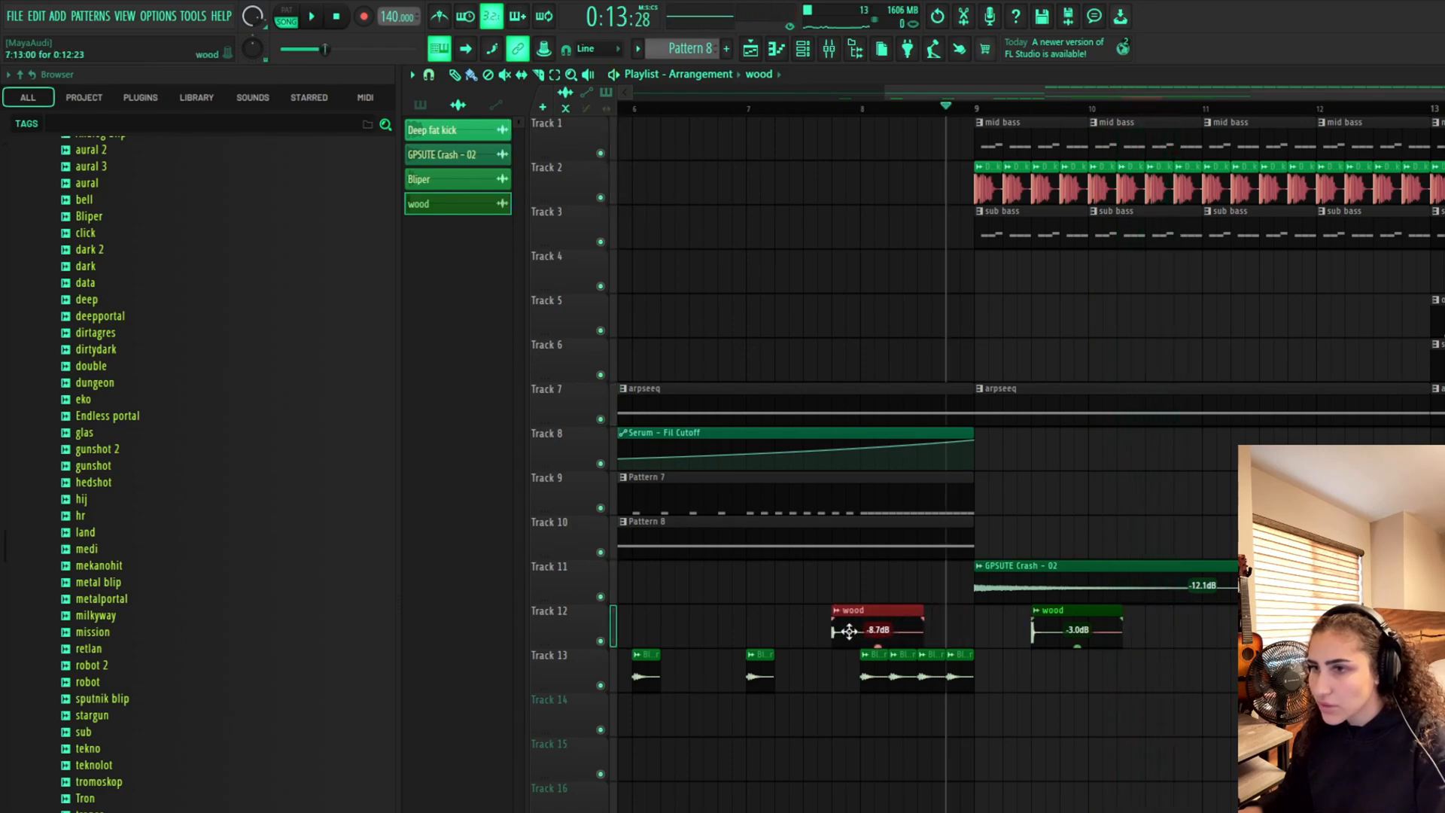
pyautogui.click(748, 103)
pyautogui.press('space')
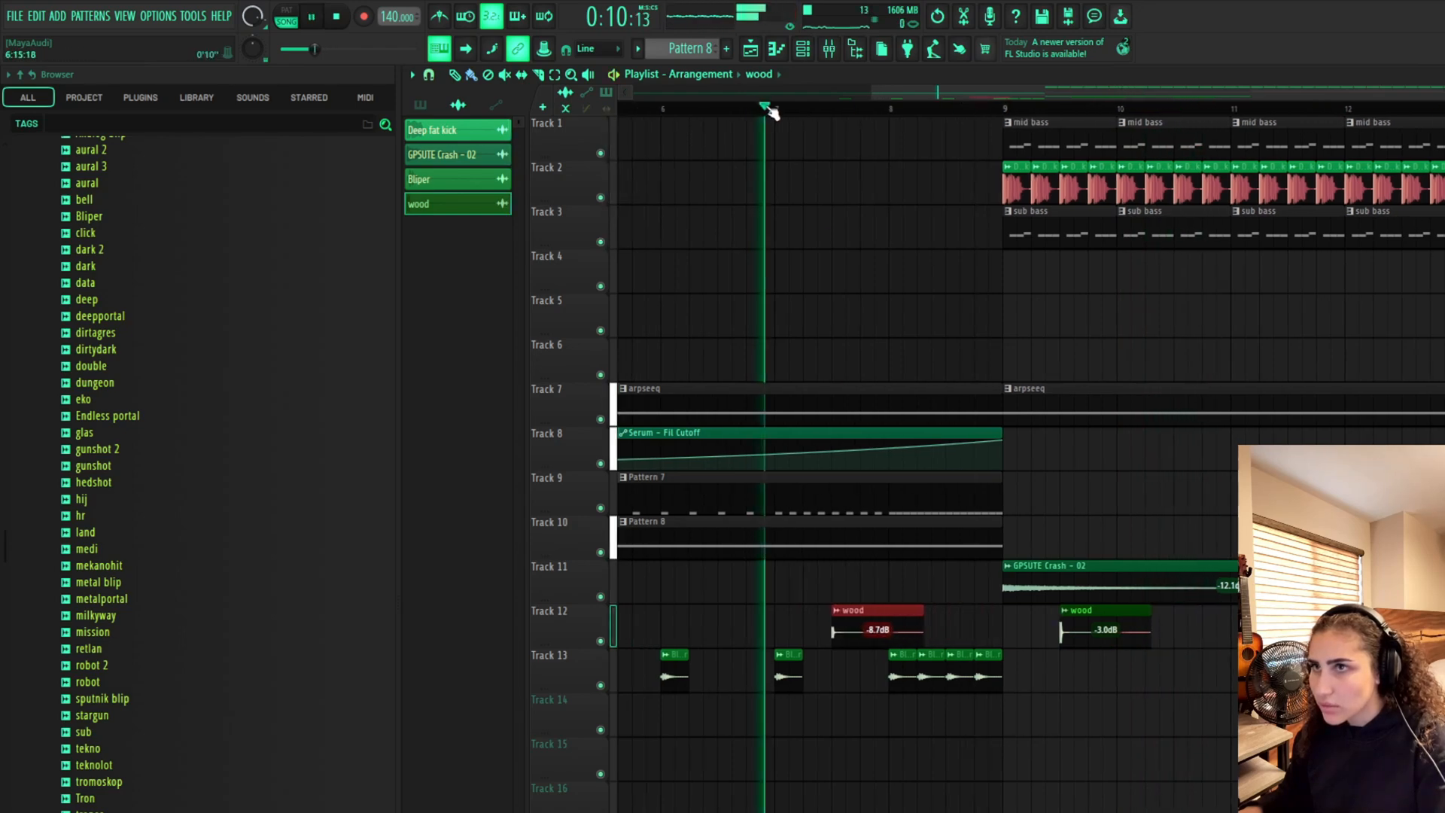
pyautogui.press('space')
# Delete the wood clip after bar 9 and play back the intro from bar 5
pyautogui.rightClick(1107, 632)
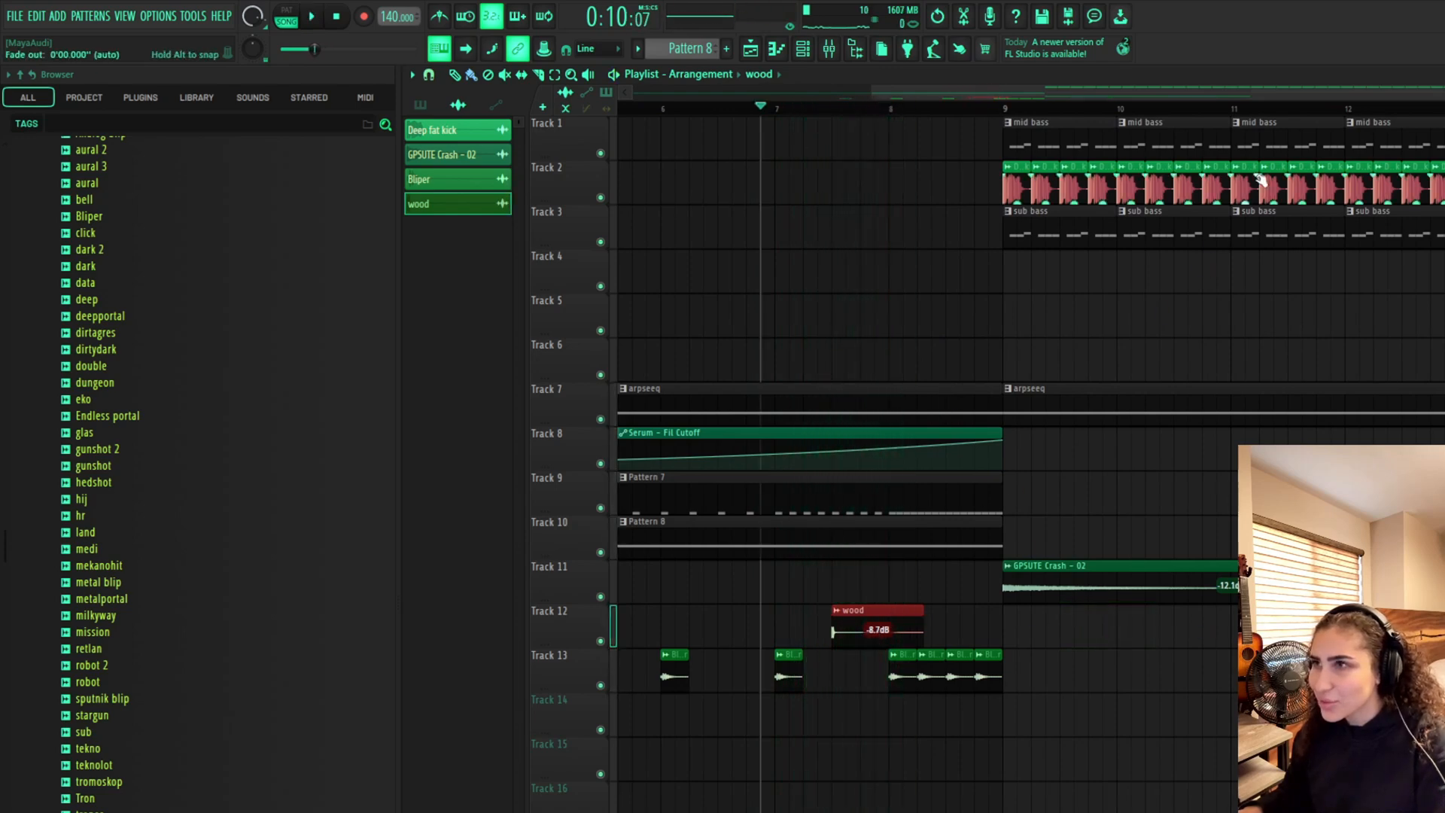
pyautogui.moveTo(1254, 94); pyautogui.dragTo(1010, 98)
pyautogui.click(1129, 626)
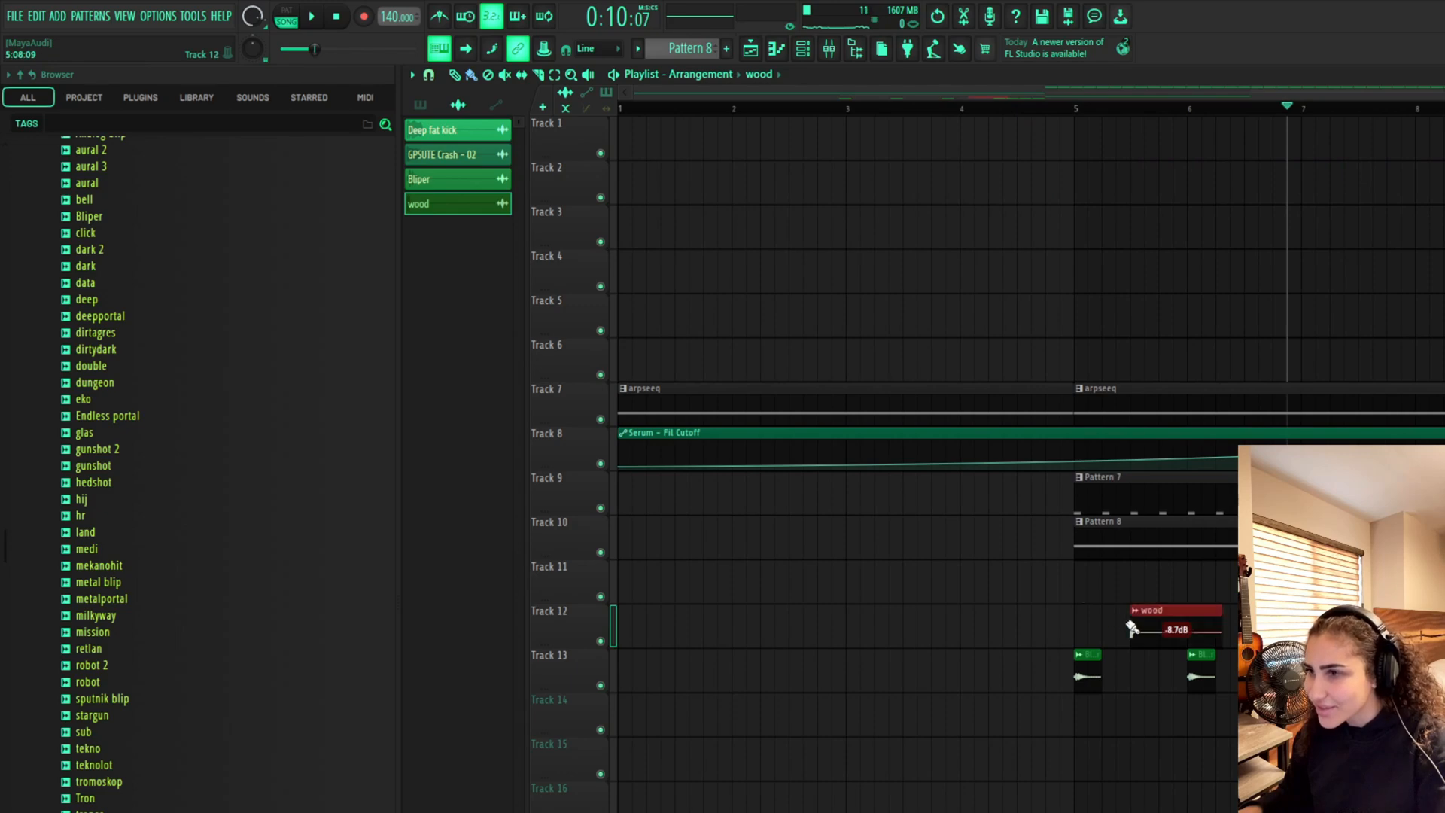
pyautogui.click(1074, 108)
pyautogui.press('space')
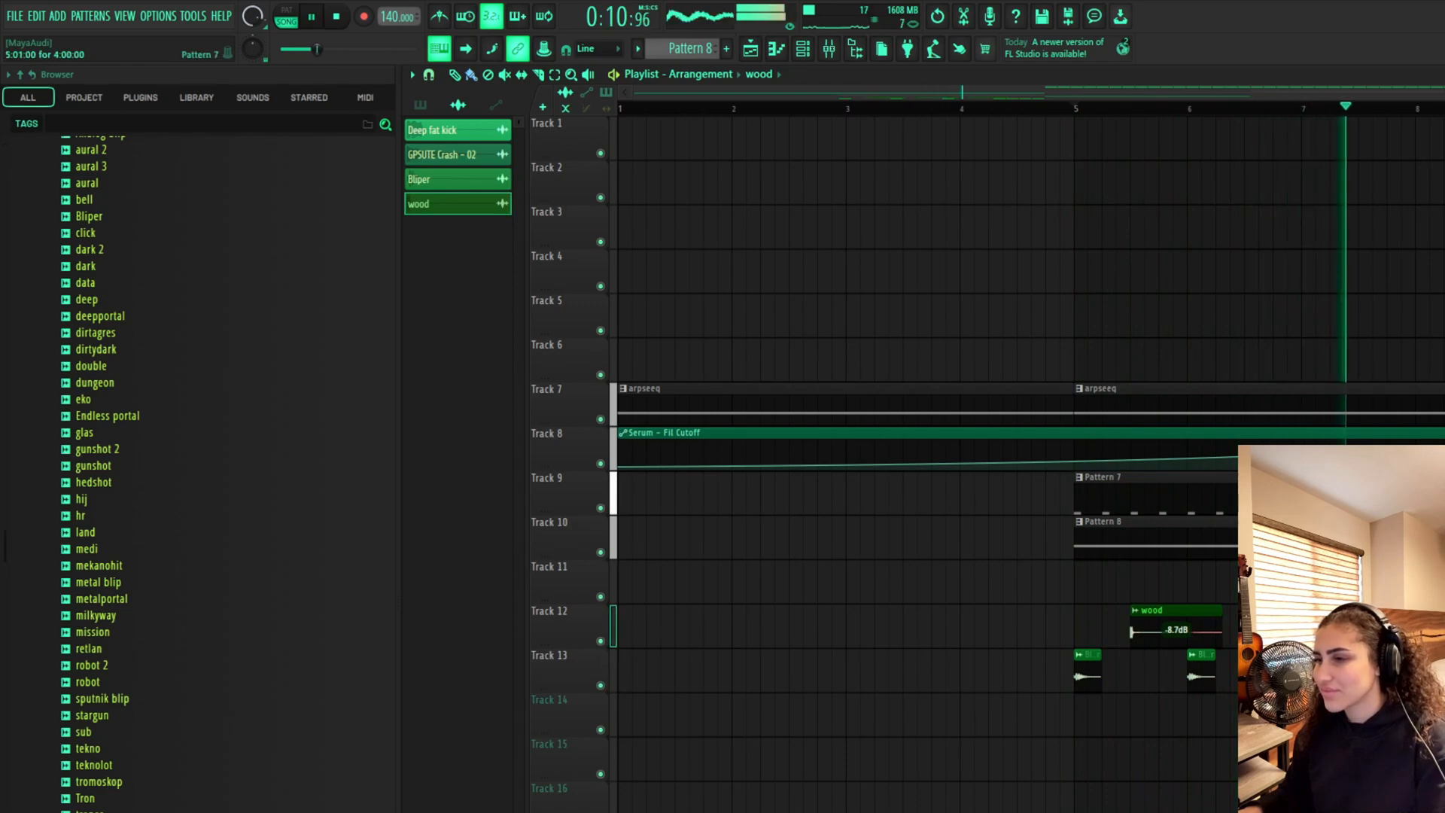
pyautogui.press('space')
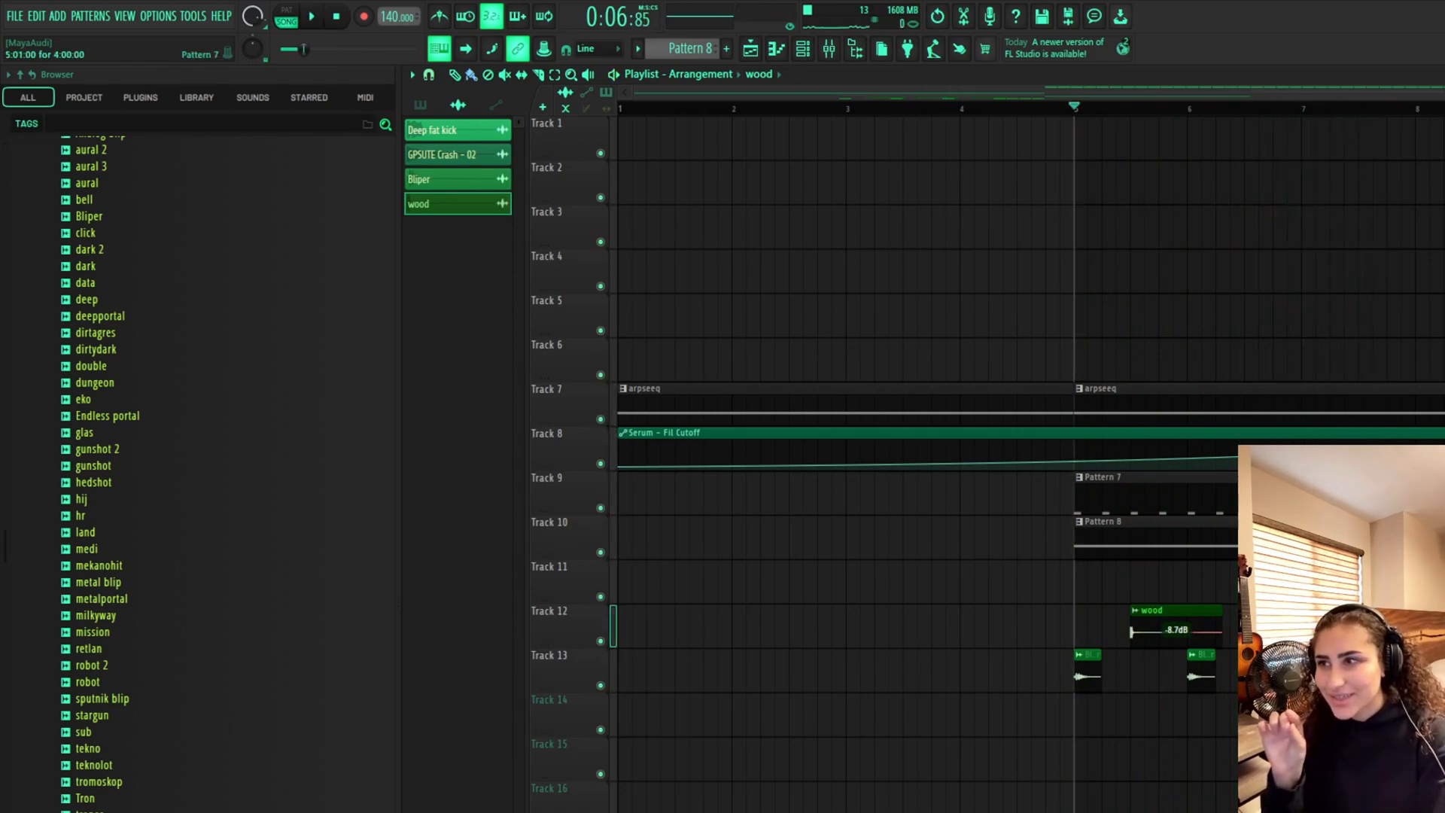
# Add a fourth wood hit on Track 12 just before bar 9
pyautogui.press('space')
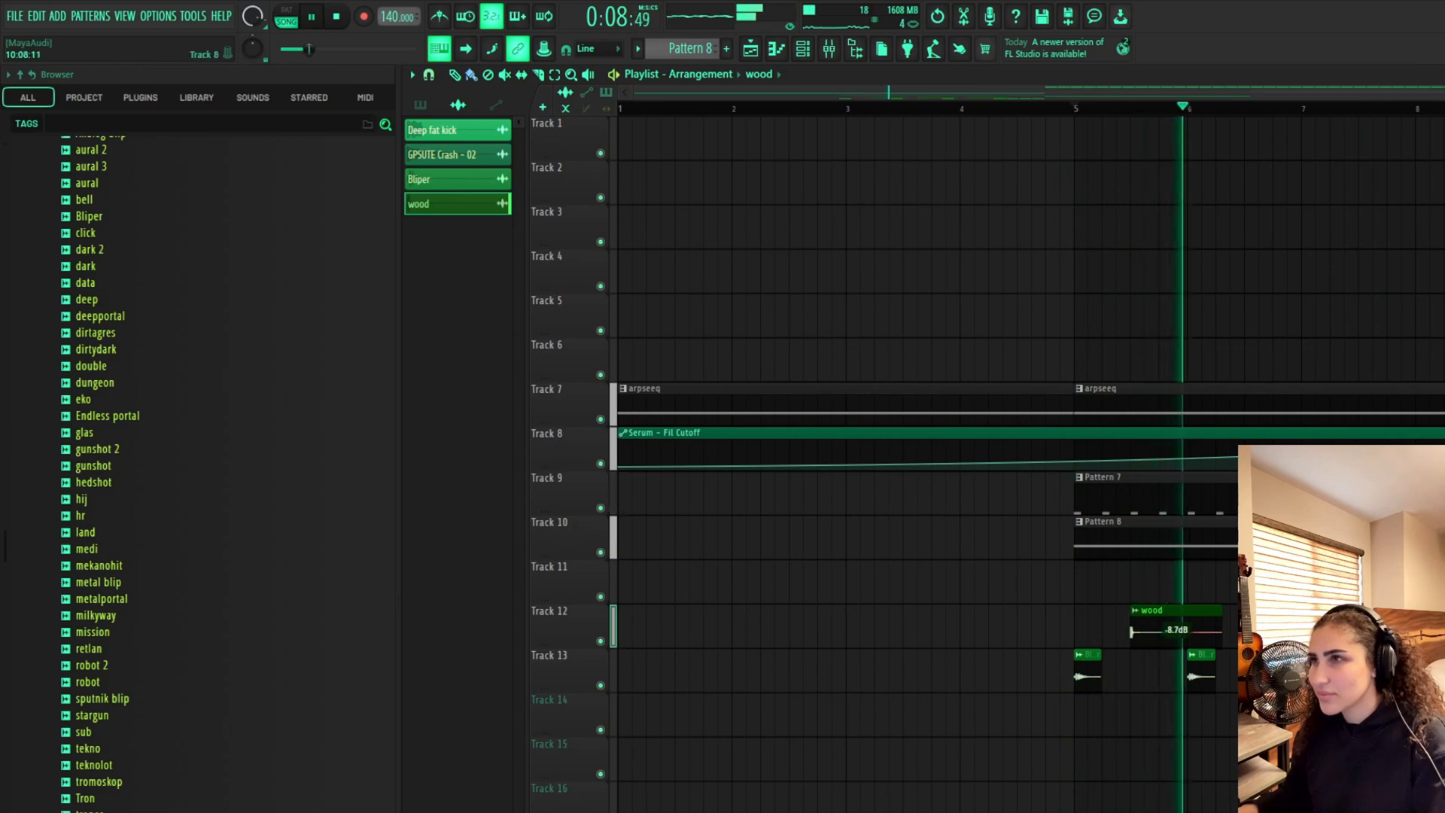
pyautogui.hscroll(3, 1424, 394)
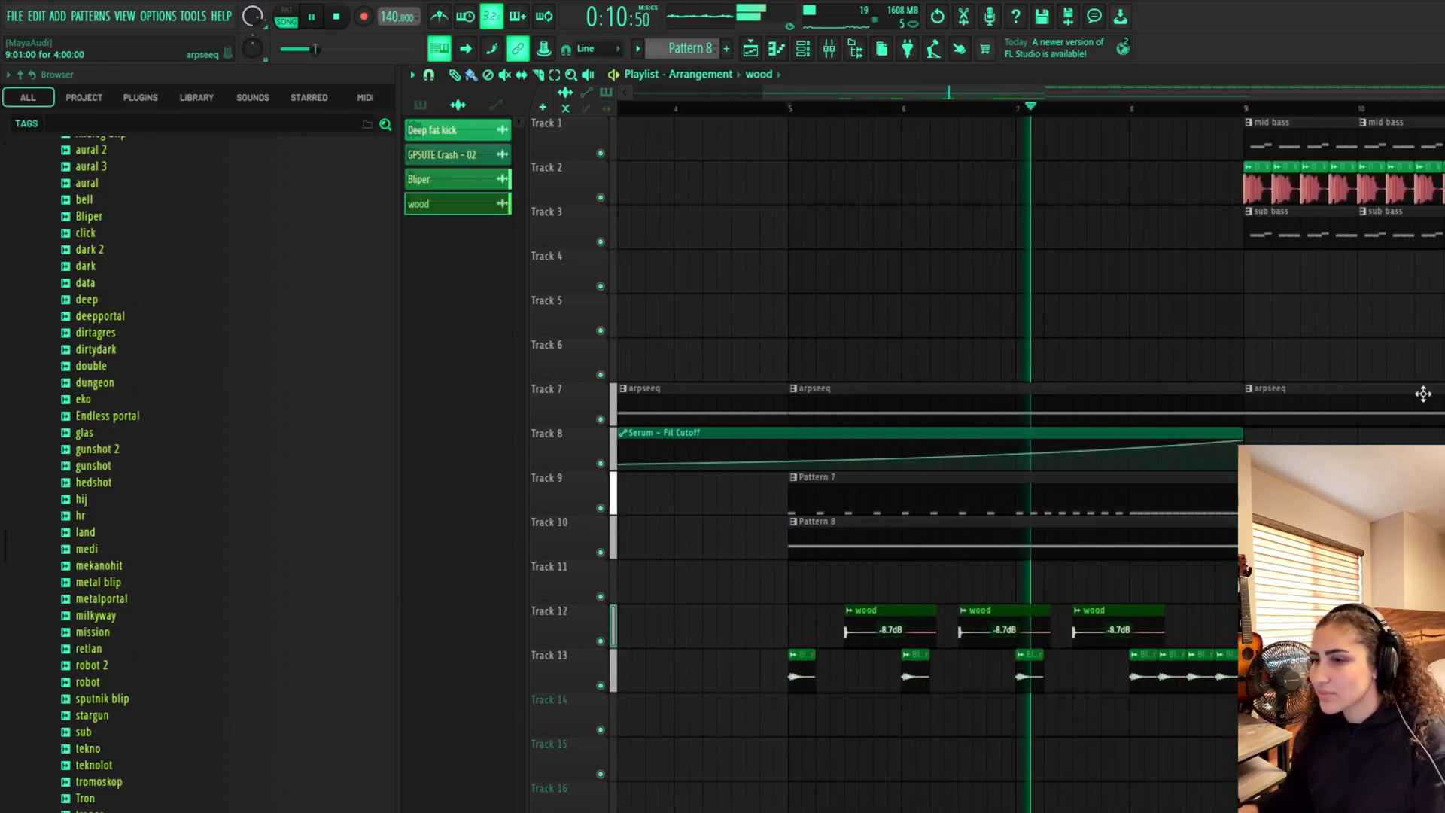
pyautogui.click(1193, 629)
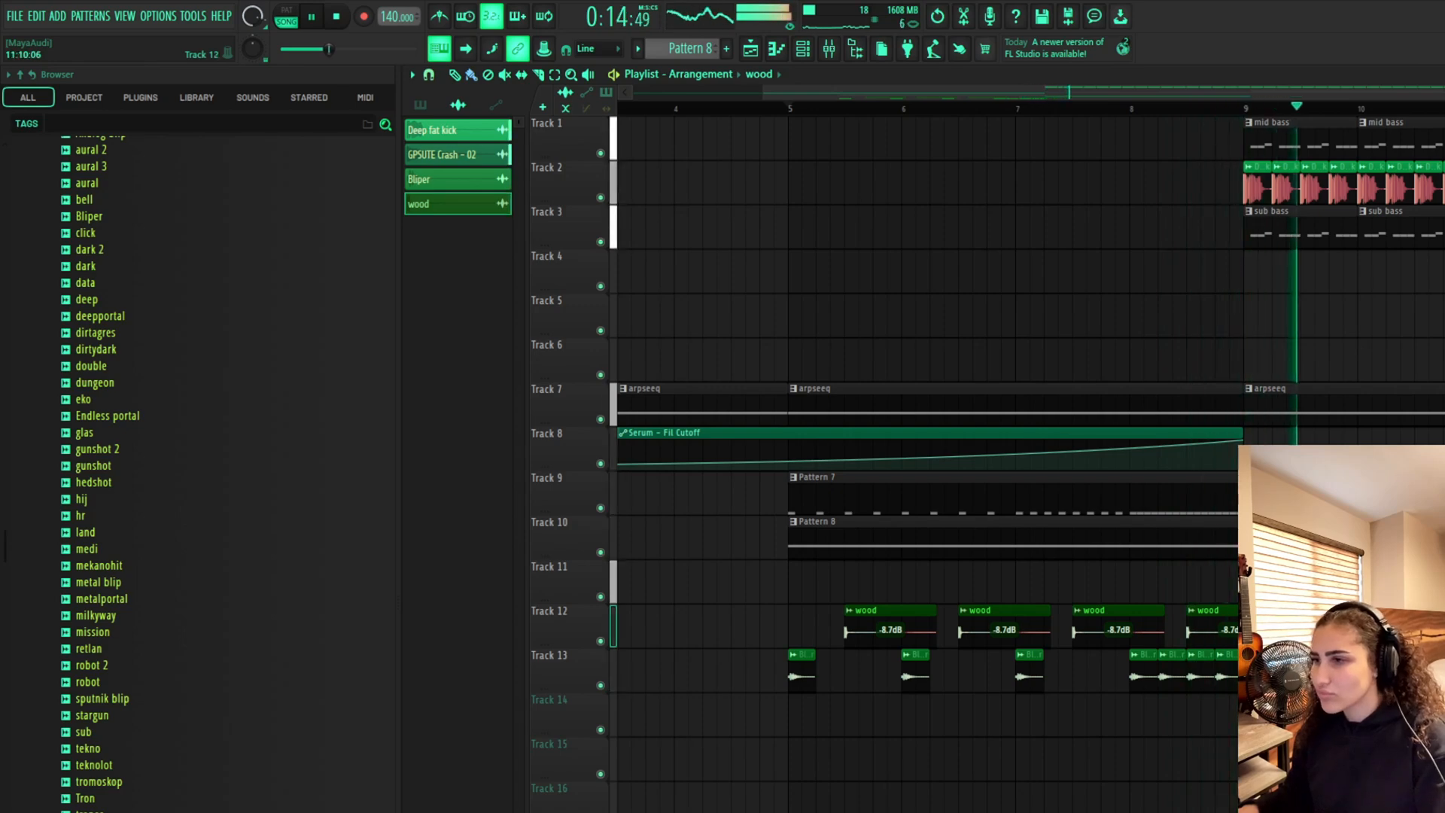
# Browse Psytrance Drum Kit 2 and open its Twisted & Psychedelic Sounds folder
pyautogui.scroll(-4, 1032, 463)
pyautogui.hscroll(2, 1031, 463)
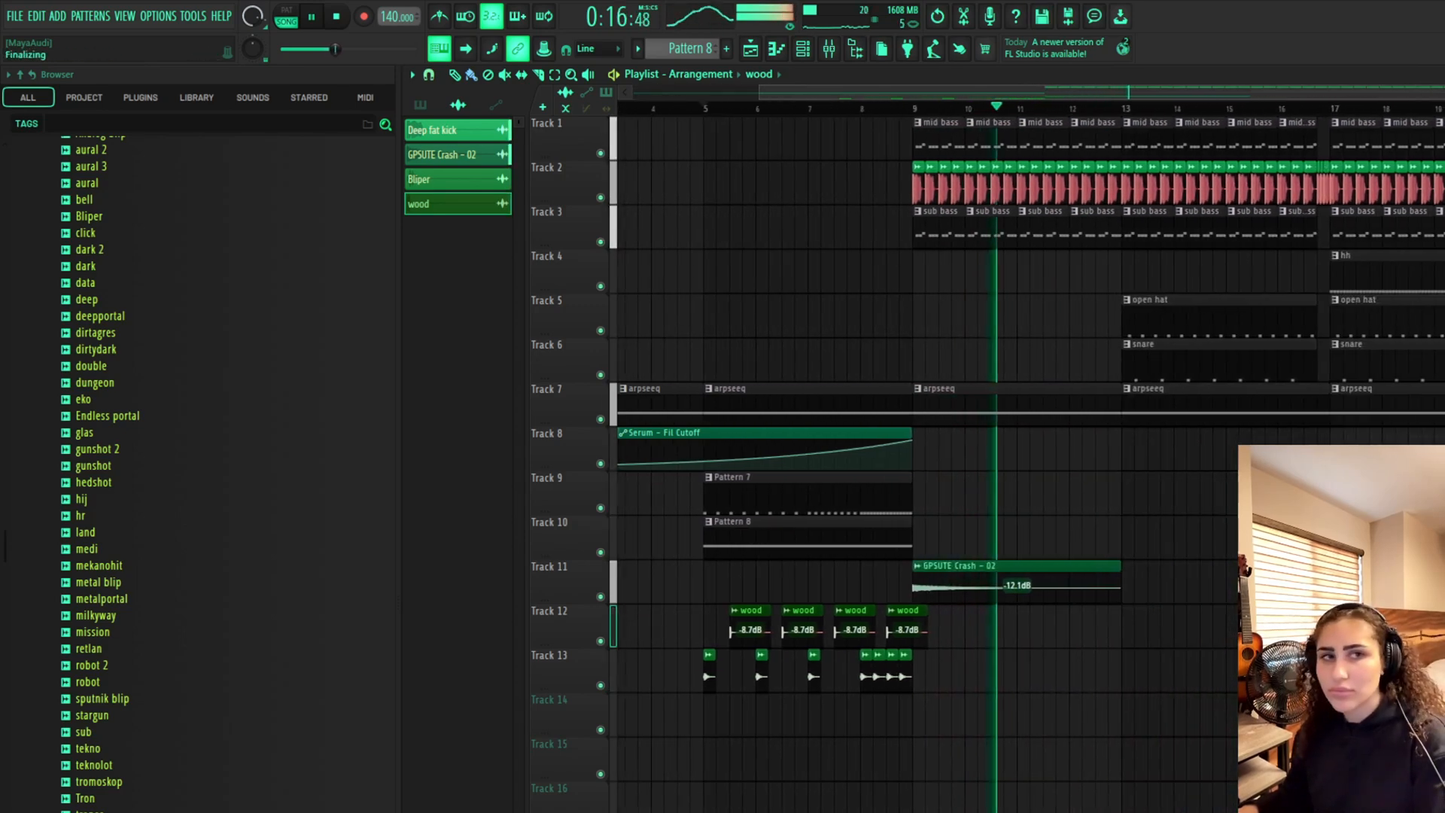
pyautogui.hscroll(1, 1031, 463)
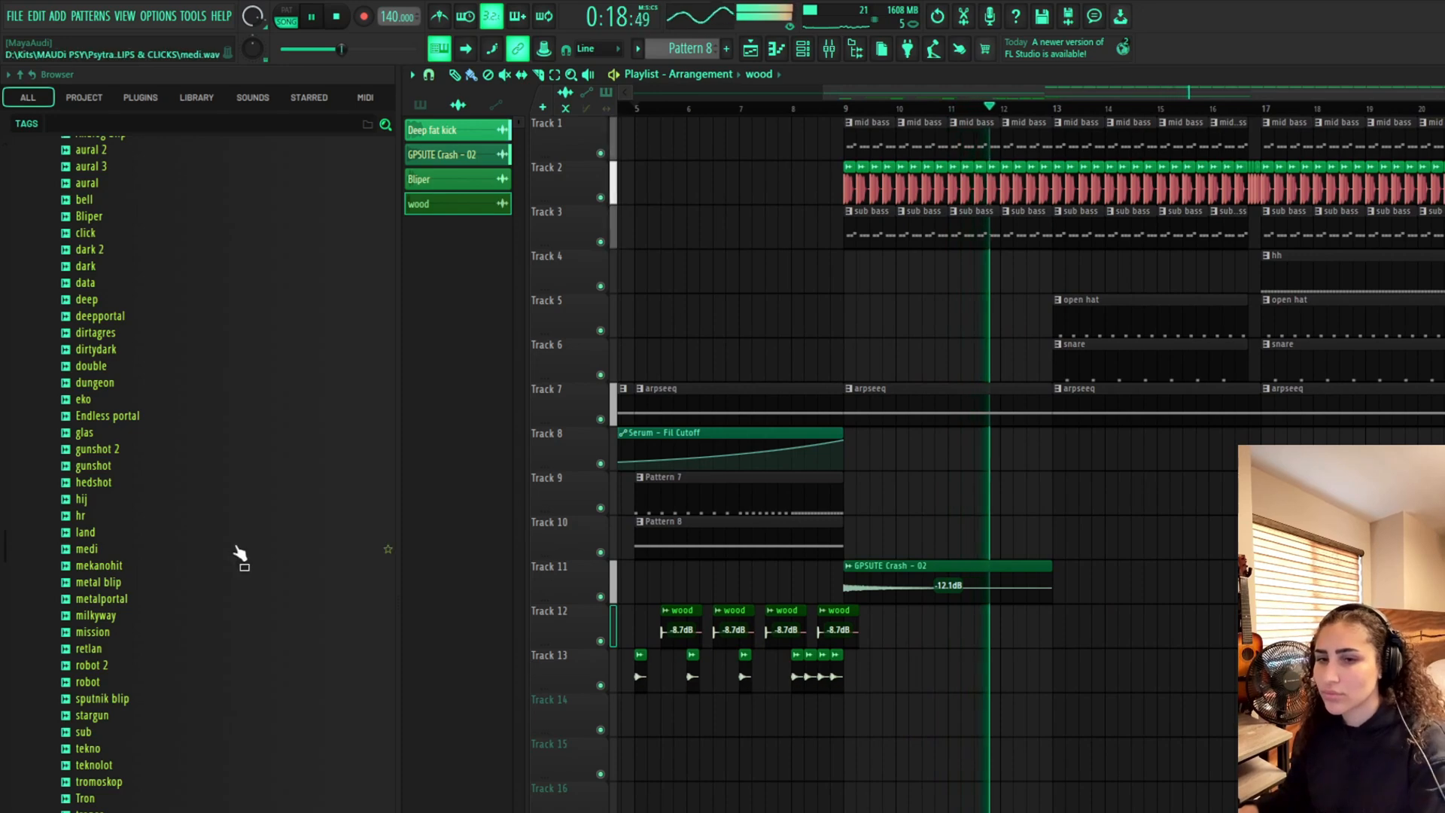
pyautogui.scroll(6, 241, 527)
pyautogui.click(194, 416)
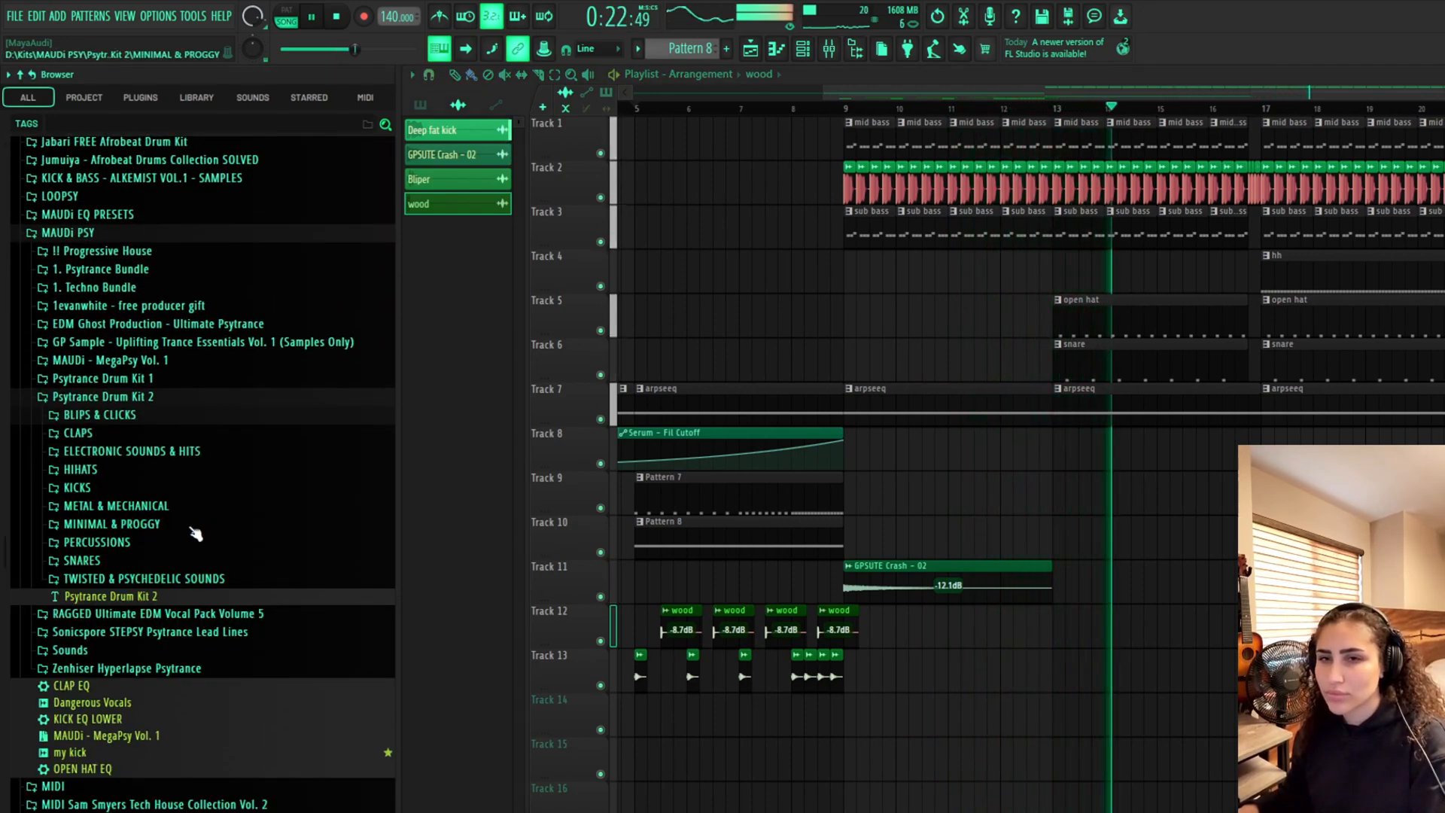
pyautogui.press('space')
pyautogui.click(159, 548)
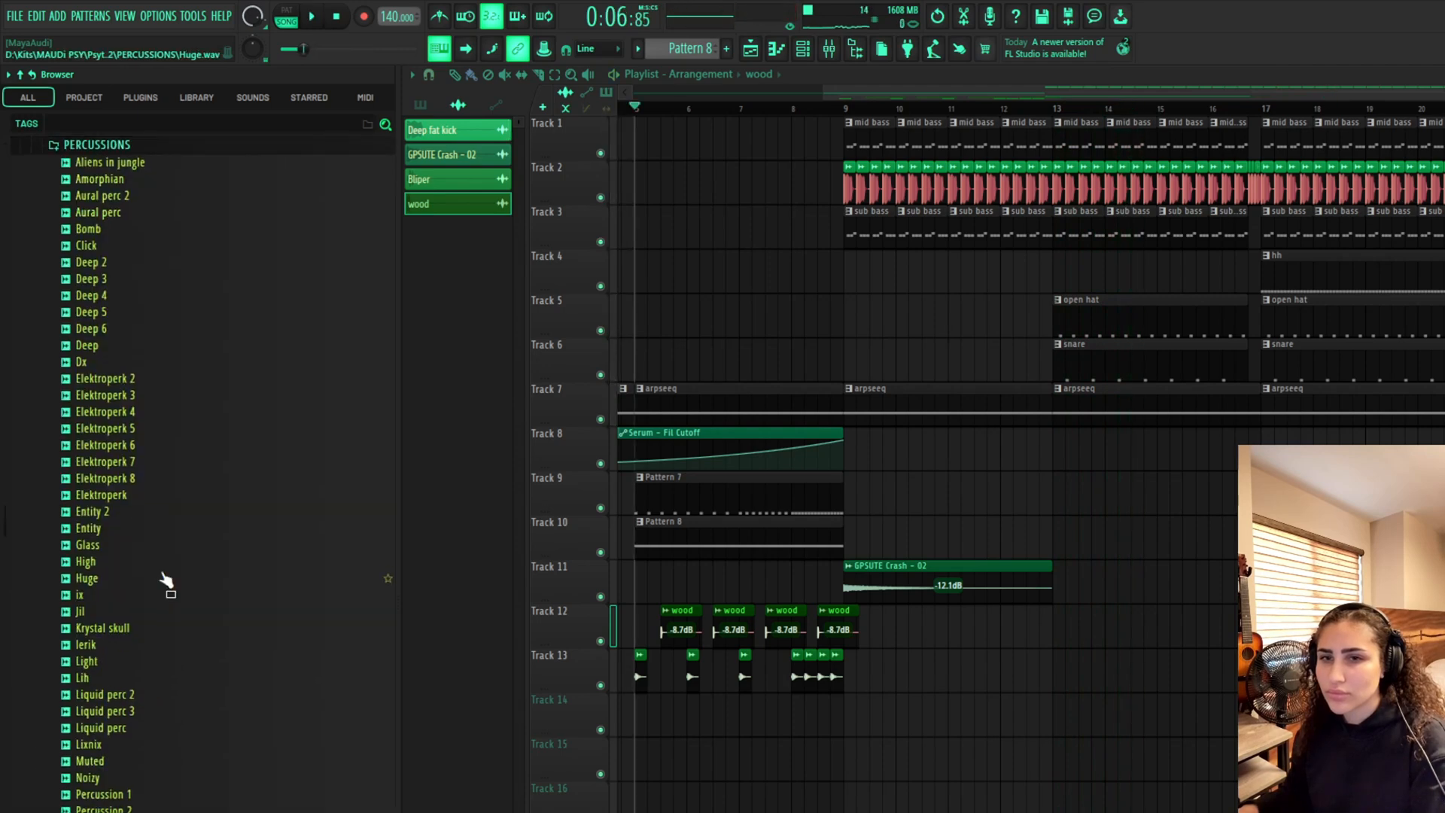
pyautogui.click(151, 146)
pyautogui.click(140, 181)
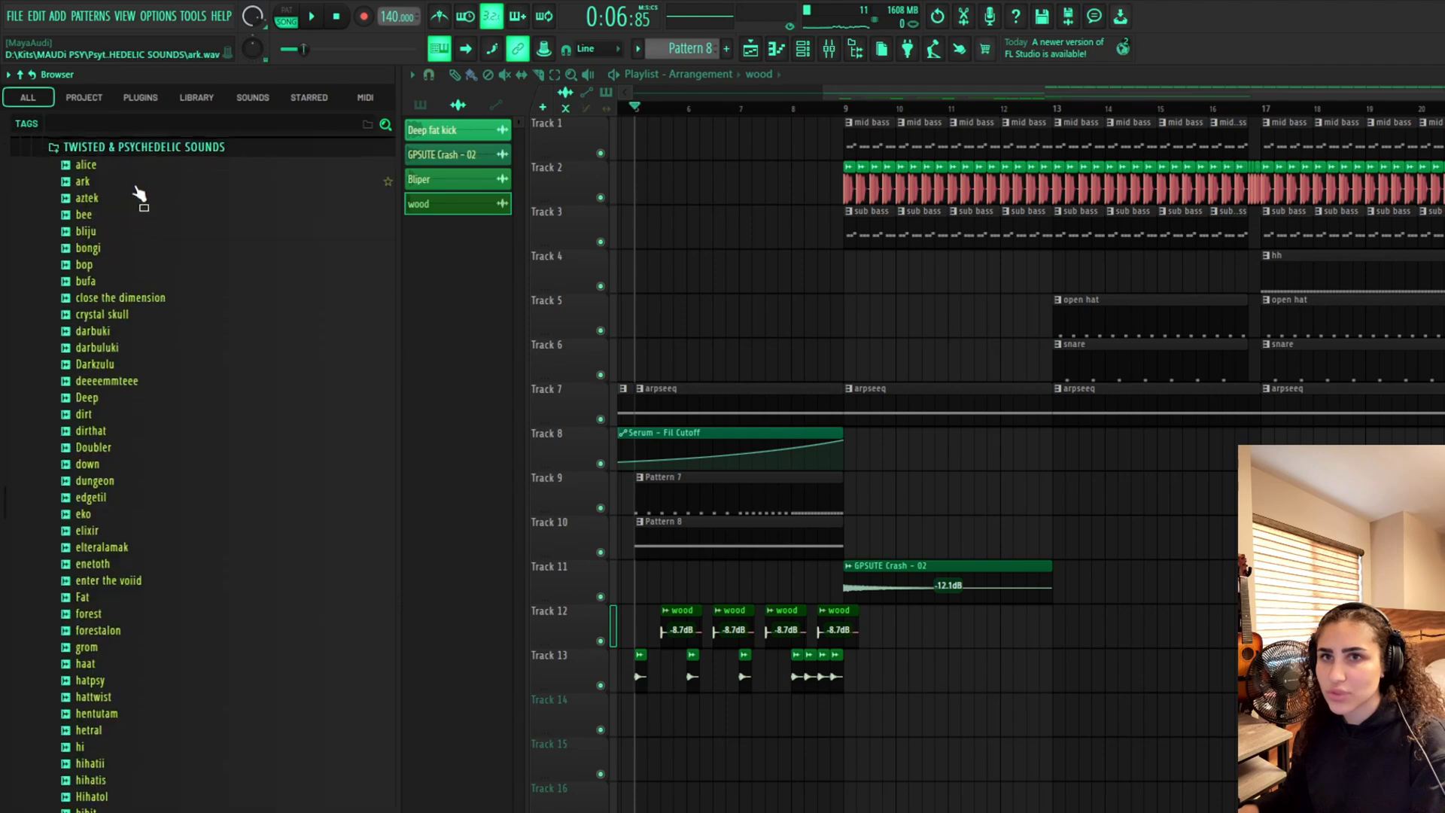
# Audition several psychedelic sounds, place the Fat sample on Track 14 at bar 13, and play it
pyautogui.click(141, 198)
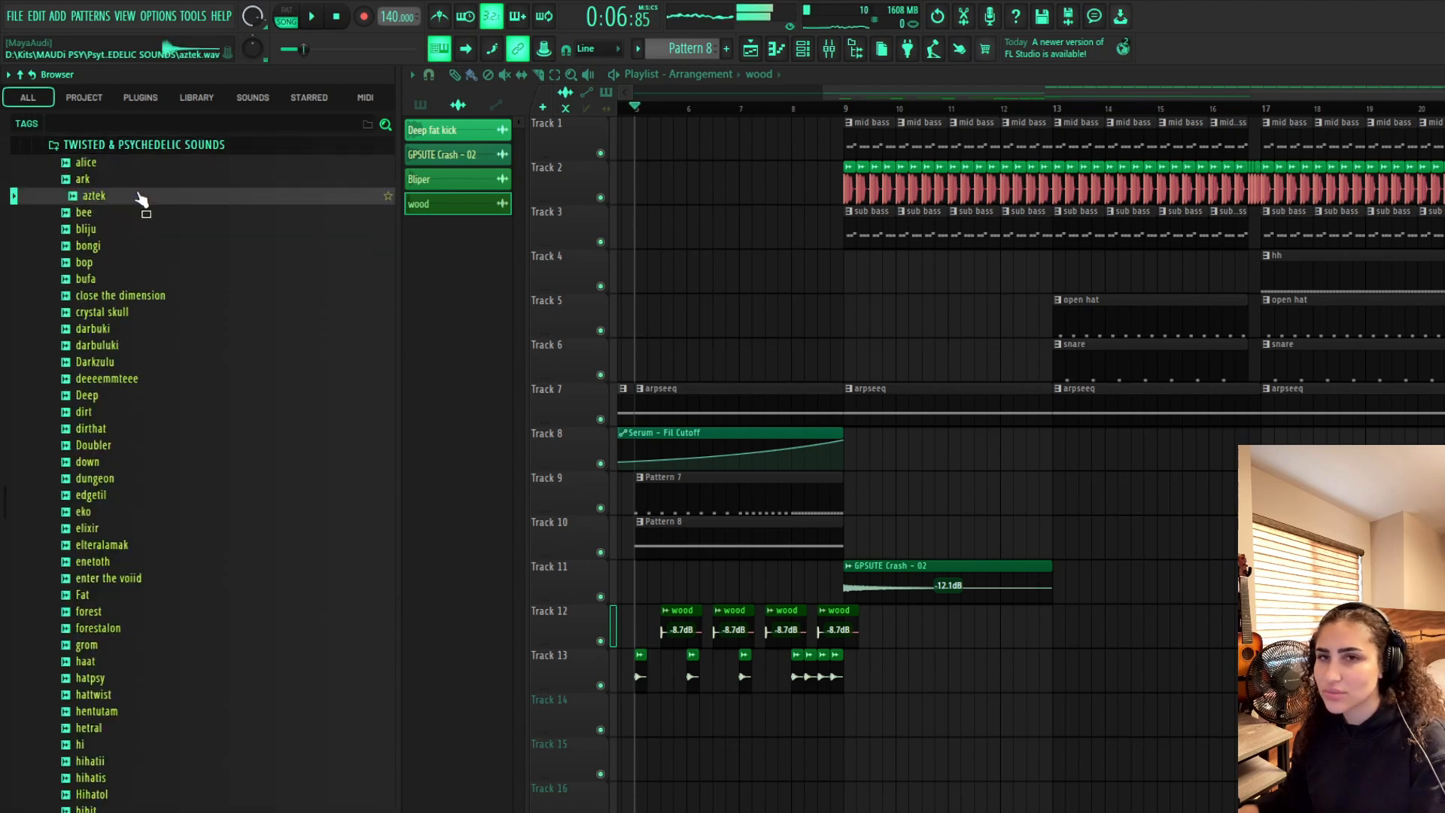
pyautogui.click(176, 334)
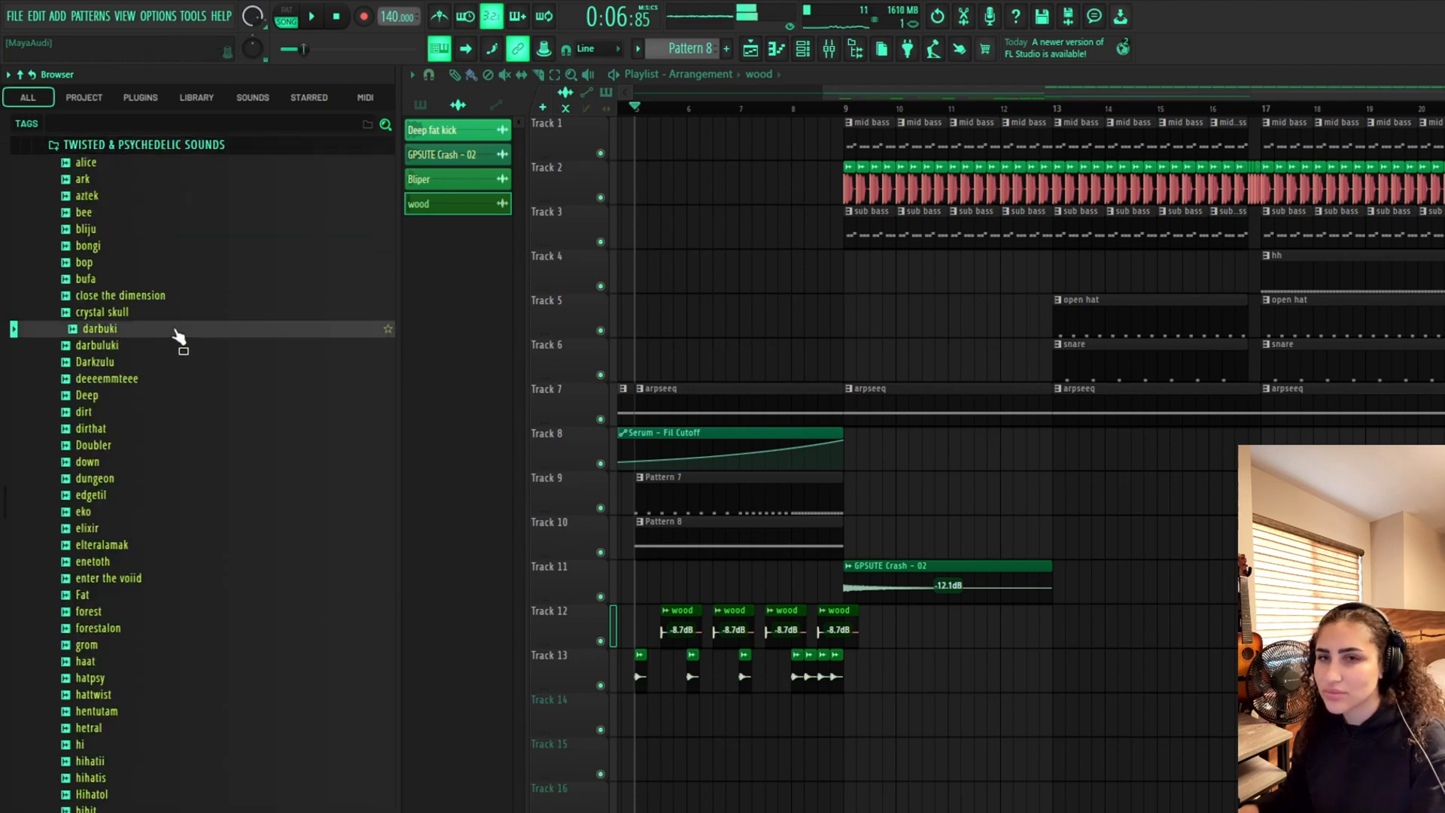
pyautogui.click(157, 302)
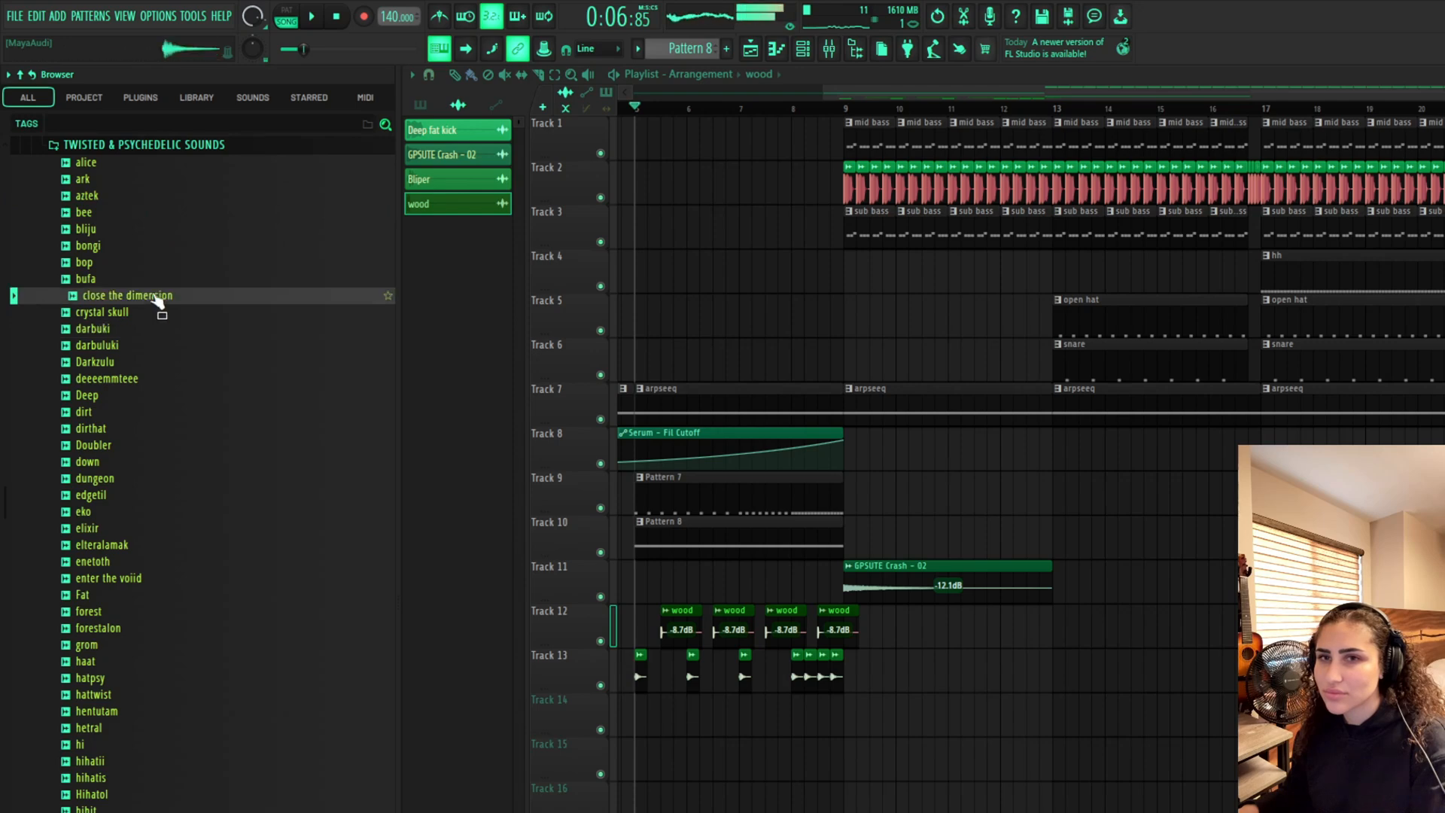
pyautogui.click(160, 310)
pyautogui.click(172, 562)
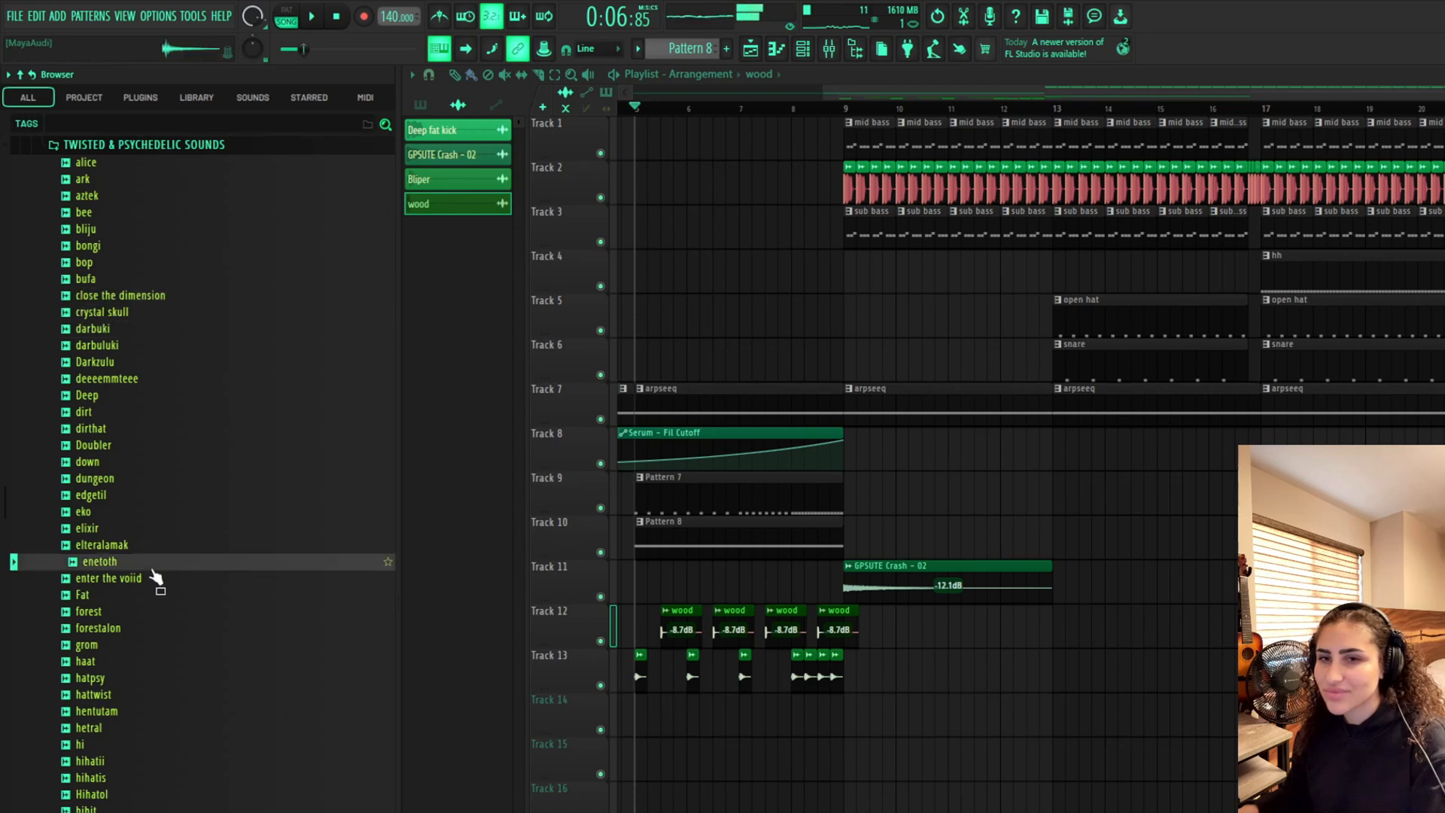
pyautogui.click(134, 597)
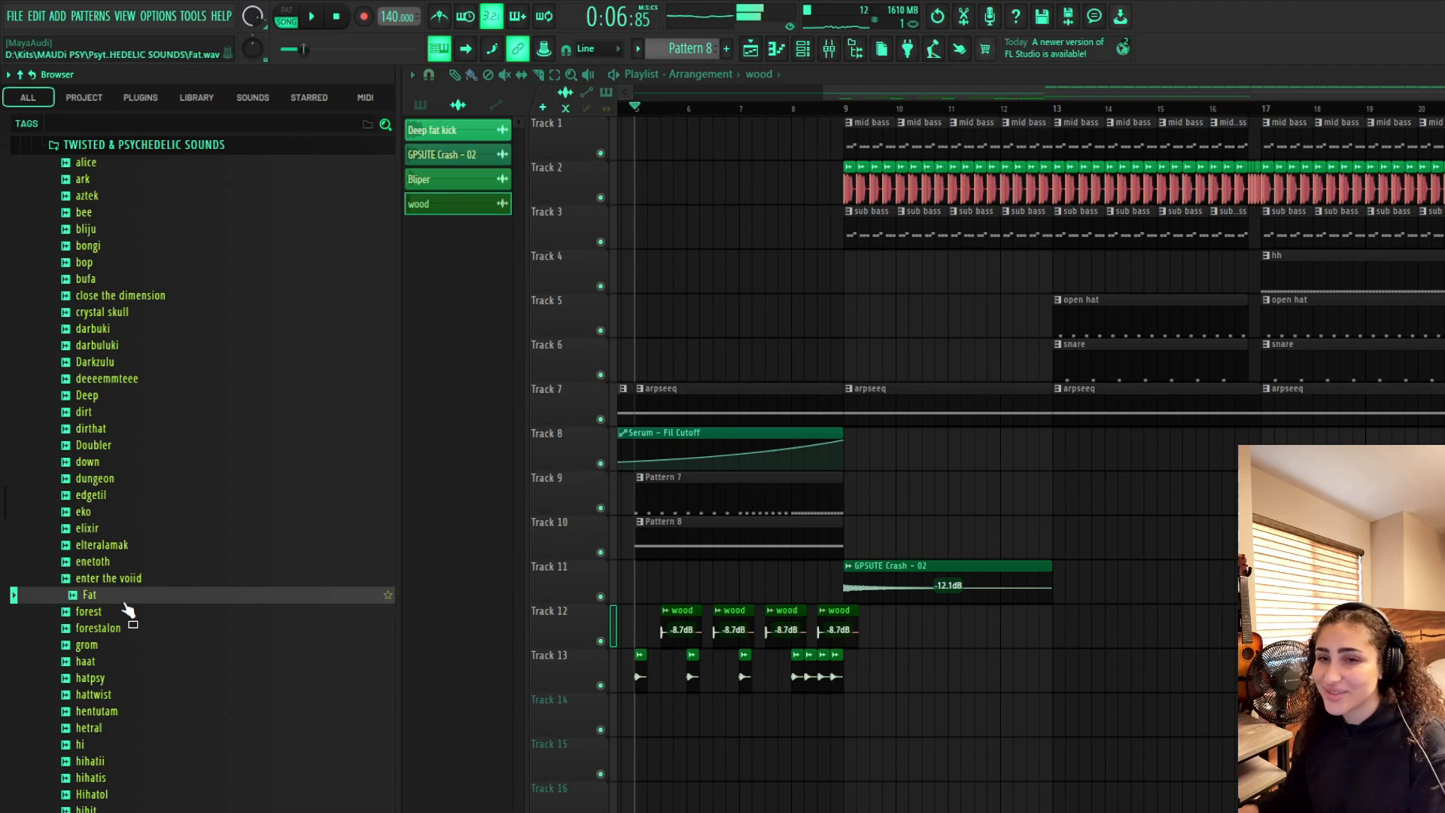
pyautogui.moveTo(127, 608); pyautogui.dragTo(1141, 696)
pyautogui.press('space')
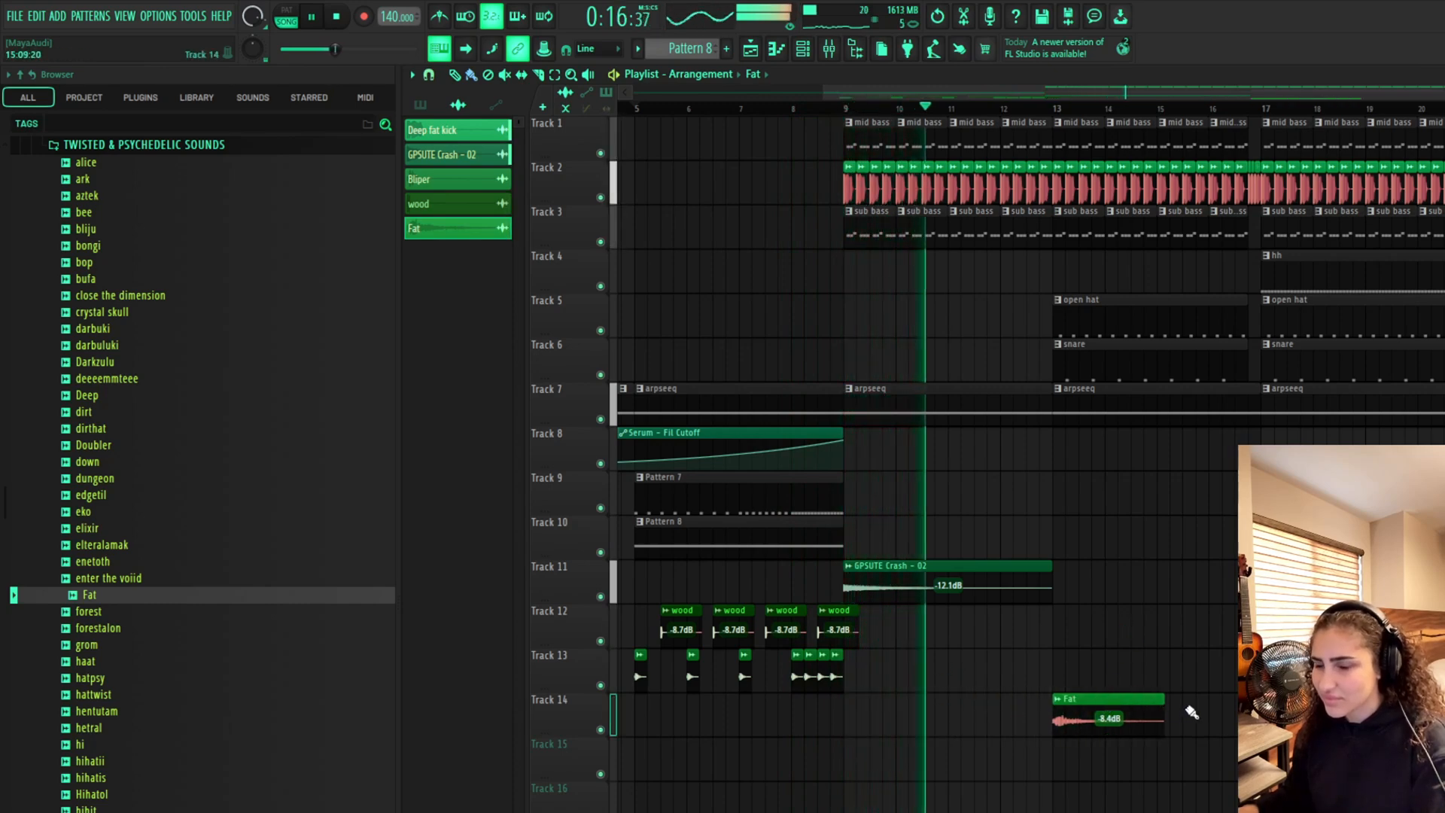
# Raise the Fat clip's volume to -5.4 dB and play it back
pyautogui.moveTo(1209, 93); pyautogui.dragTo(1392, 92)
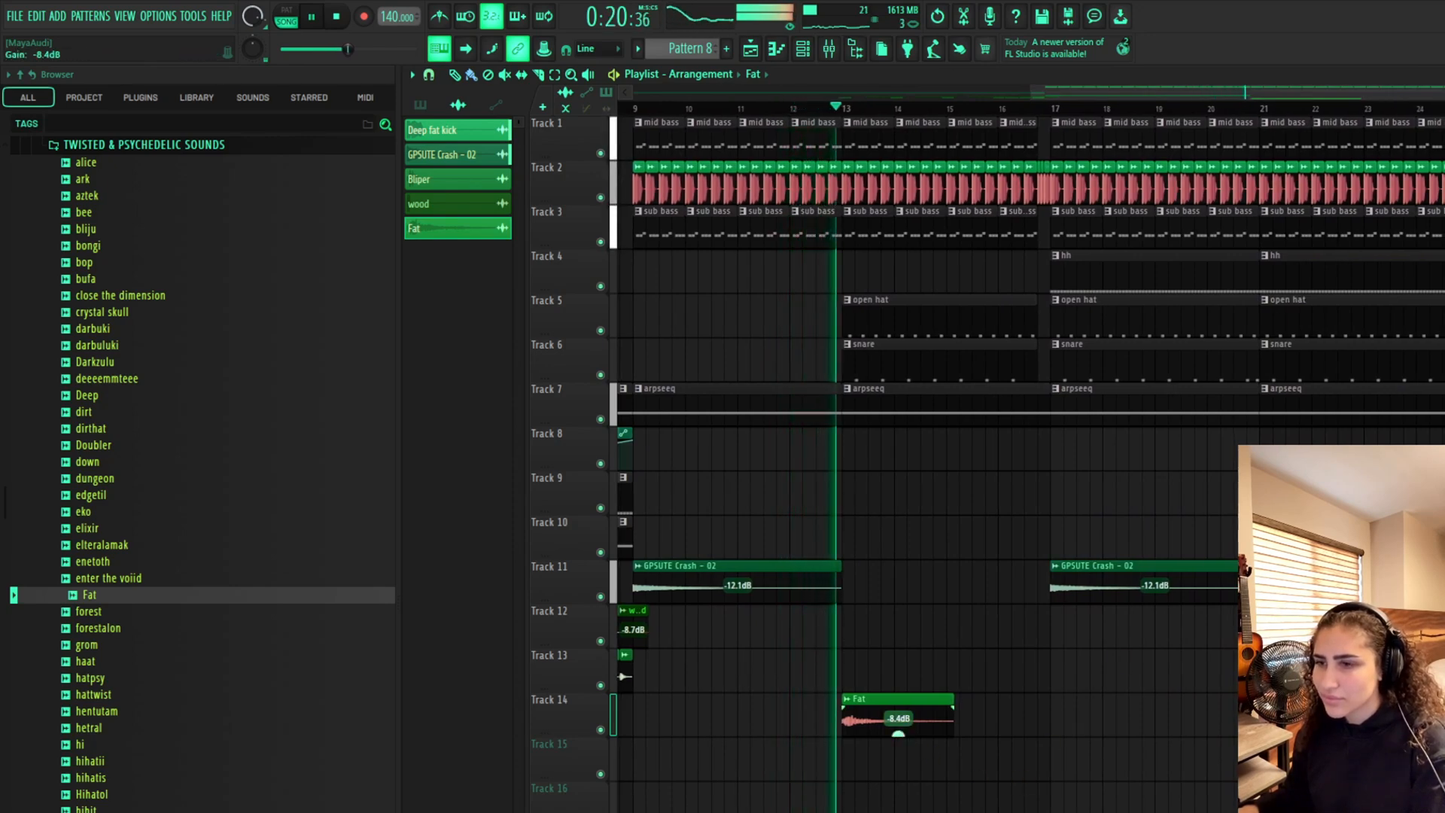
pyautogui.moveTo(899, 732); pyautogui.dragTo(899, 721)
pyautogui.press('space')
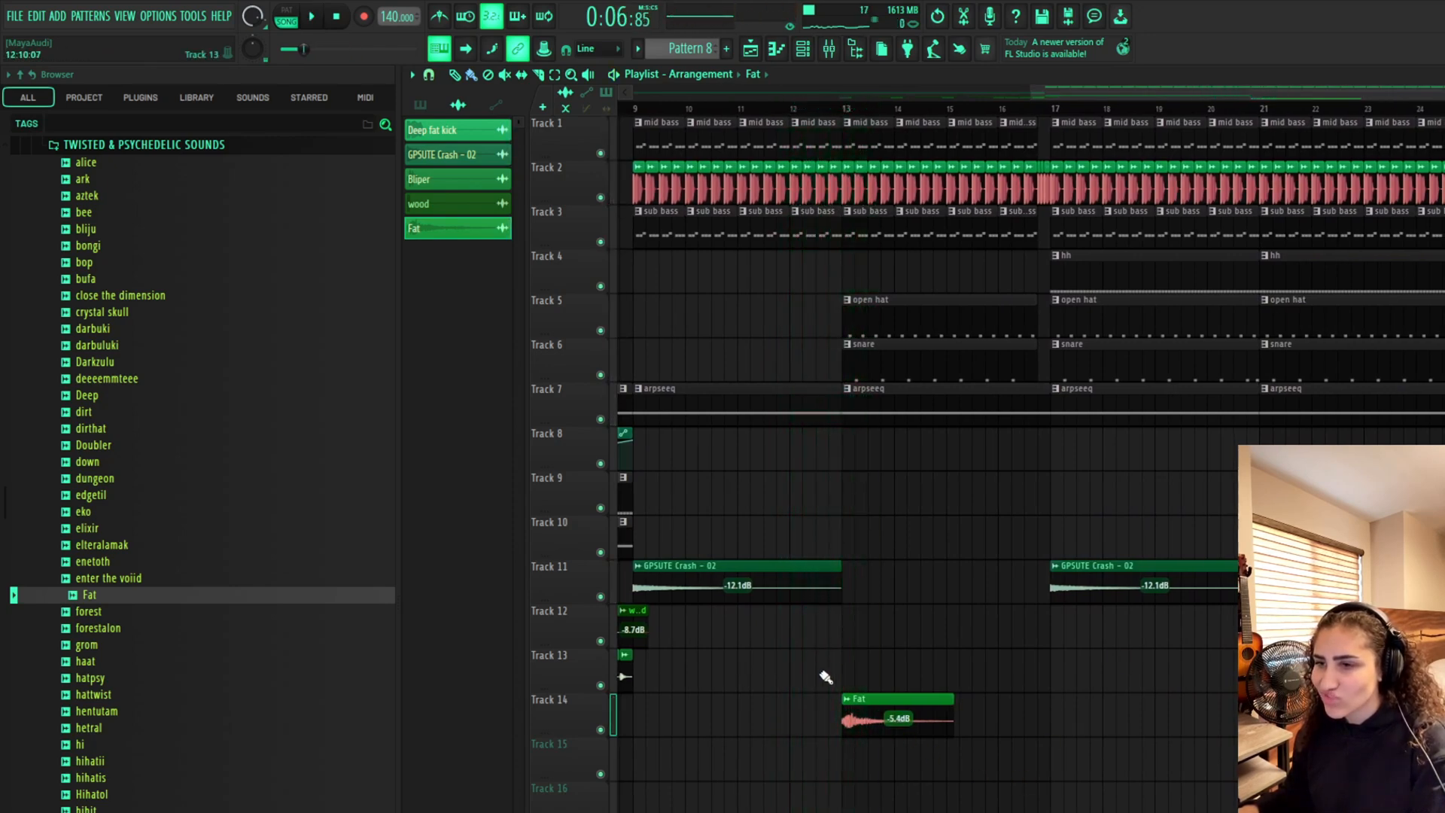
# Lower the Fat clip to -8.7 dB, play it back, and delete it
pyautogui.hscroll(-1, 842, 119)
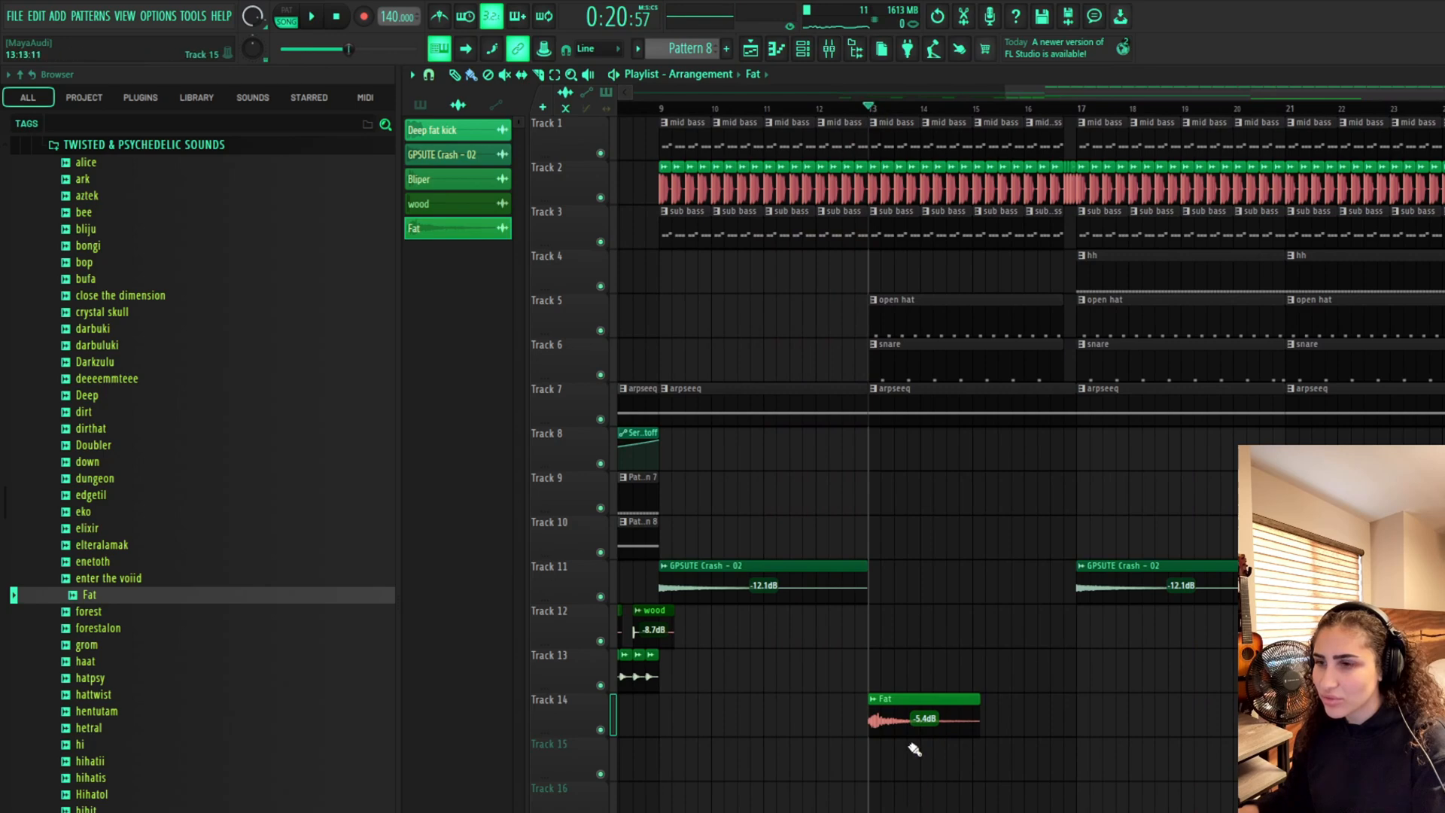
pyautogui.press('space')
pyautogui.moveTo(924, 734); pyautogui.dragTo(924, 741)
pyautogui.press('space')
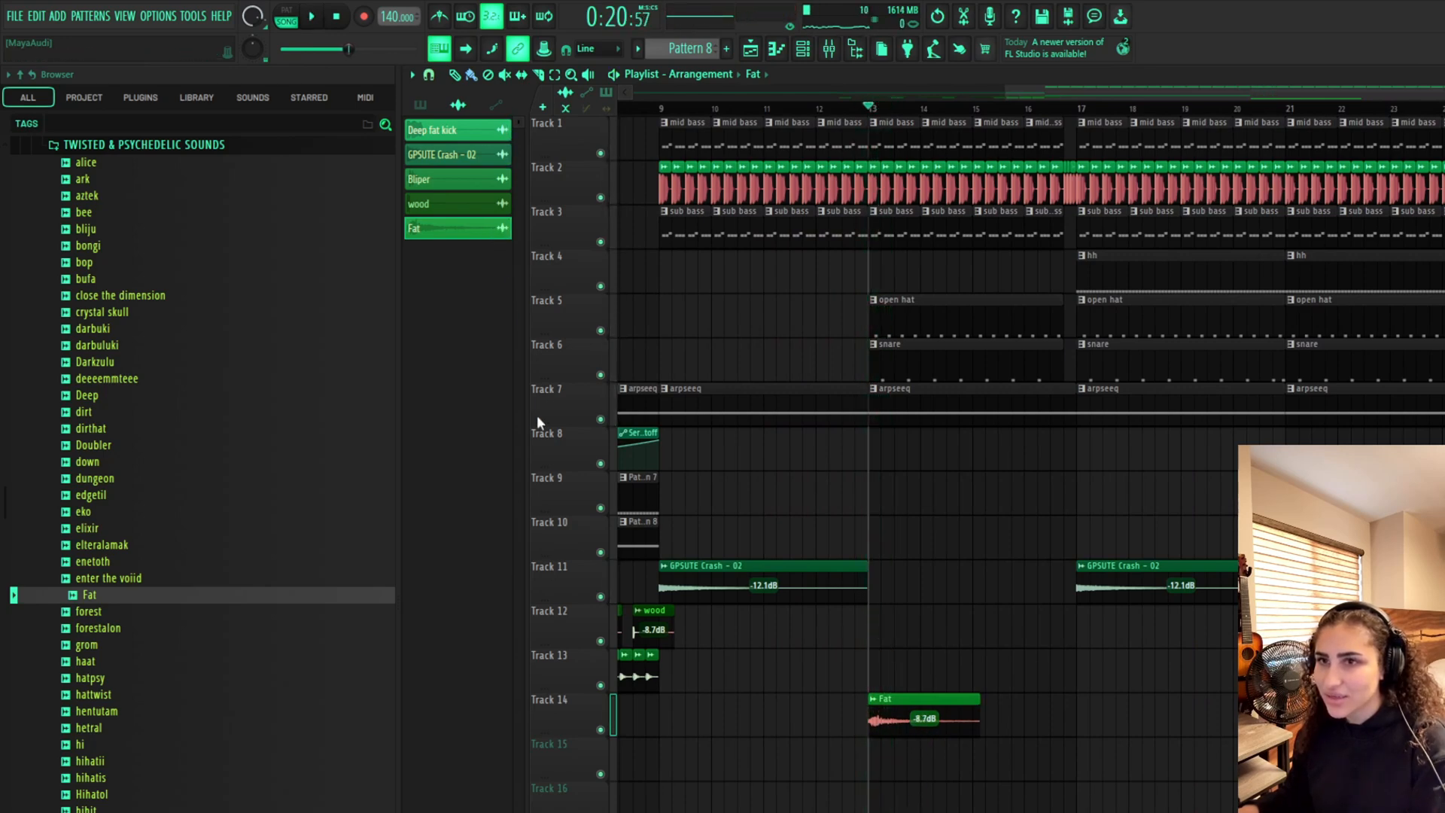
pyautogui.press('Delete')
# Audition more psychedelic sounds and place the elteralamak sample on Track 13 at bar 13
pyautogui.click(155, 614)
pyautogui.click(153, 628)
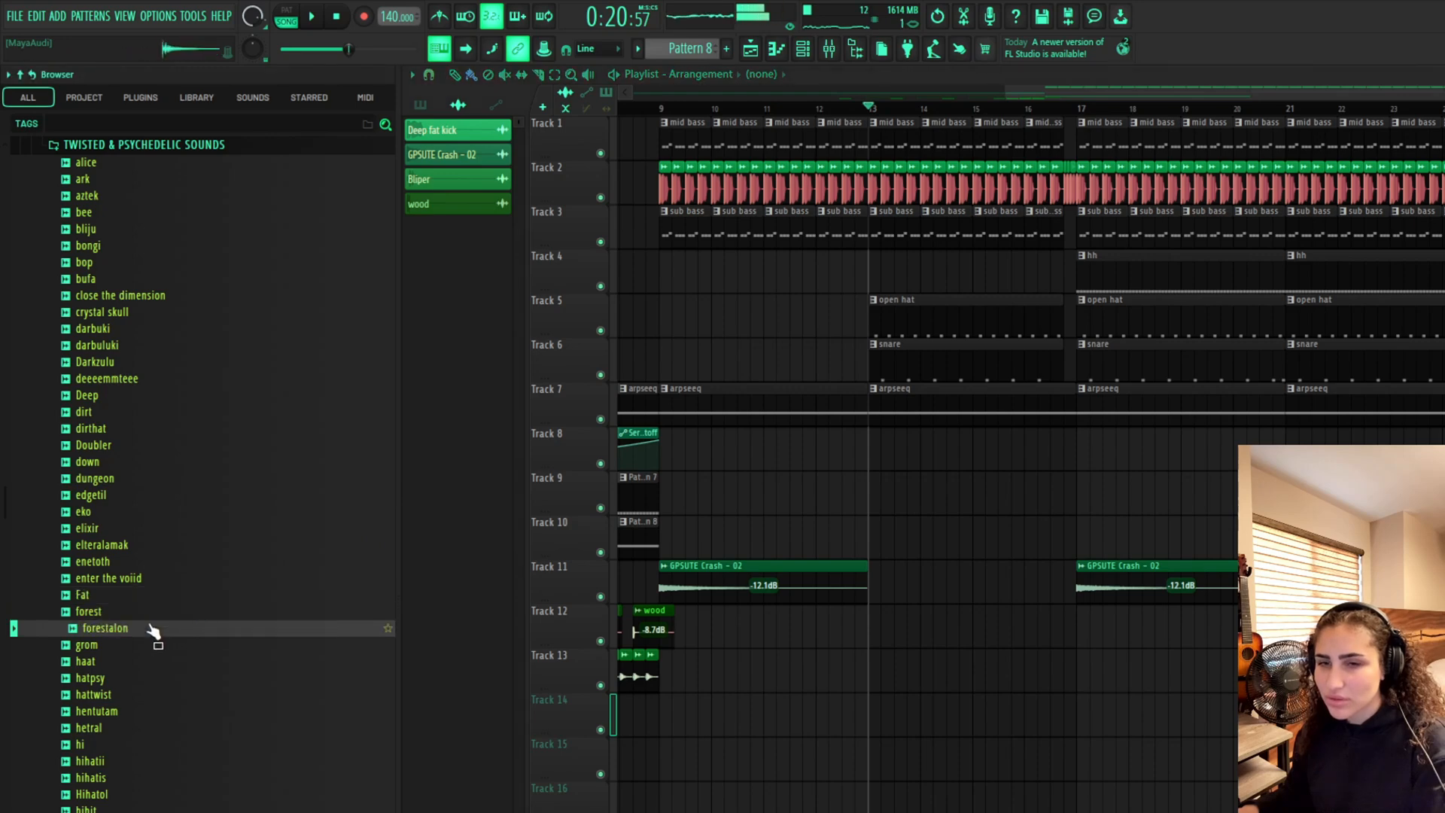
pyautogui.click(136, 579)
pyautogui.click(136, 563)
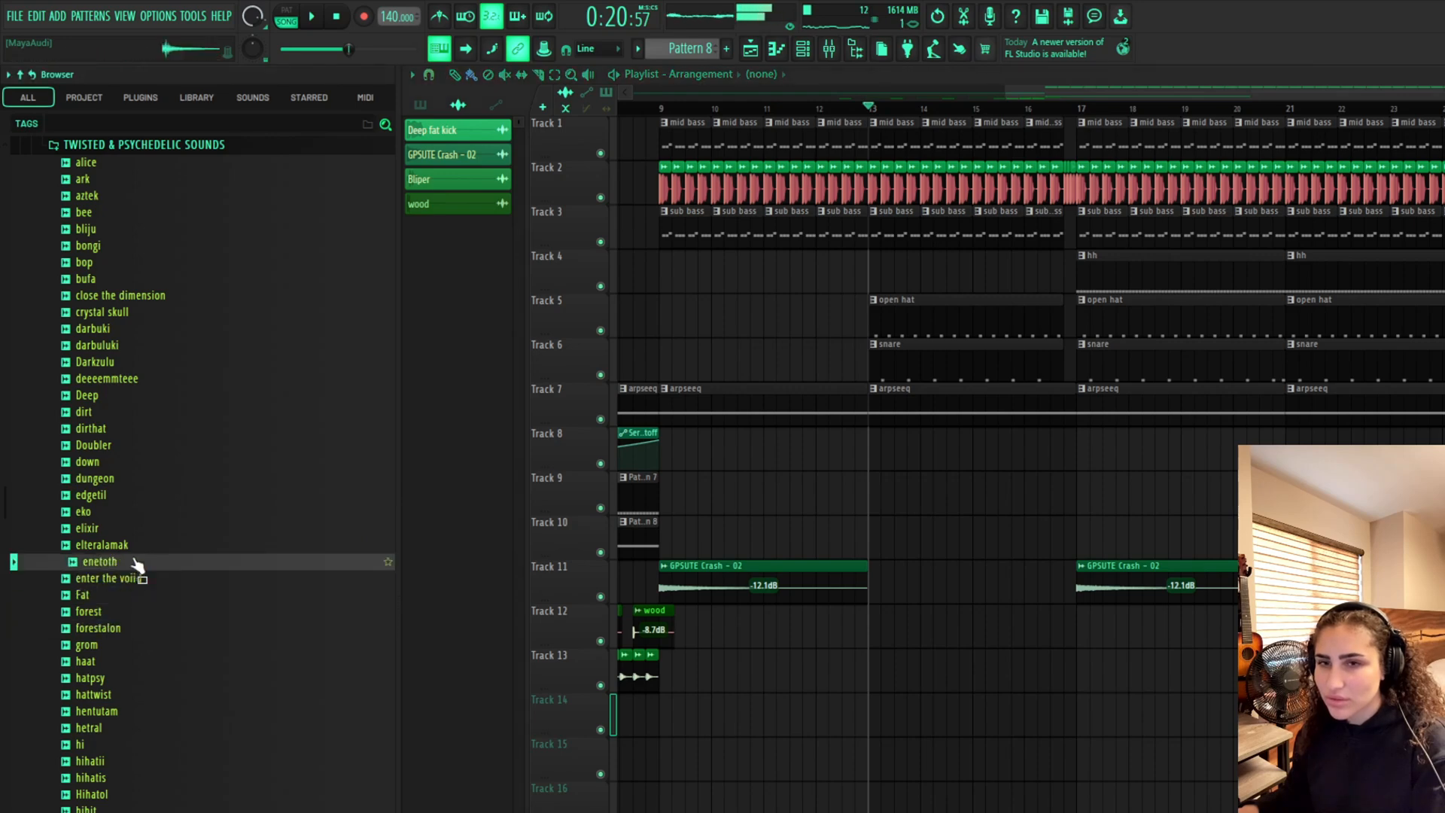
pyautogui.click(138, 546)
pyautogui.moveTo(134, 579); pyautogui.dragTo(873, 666)
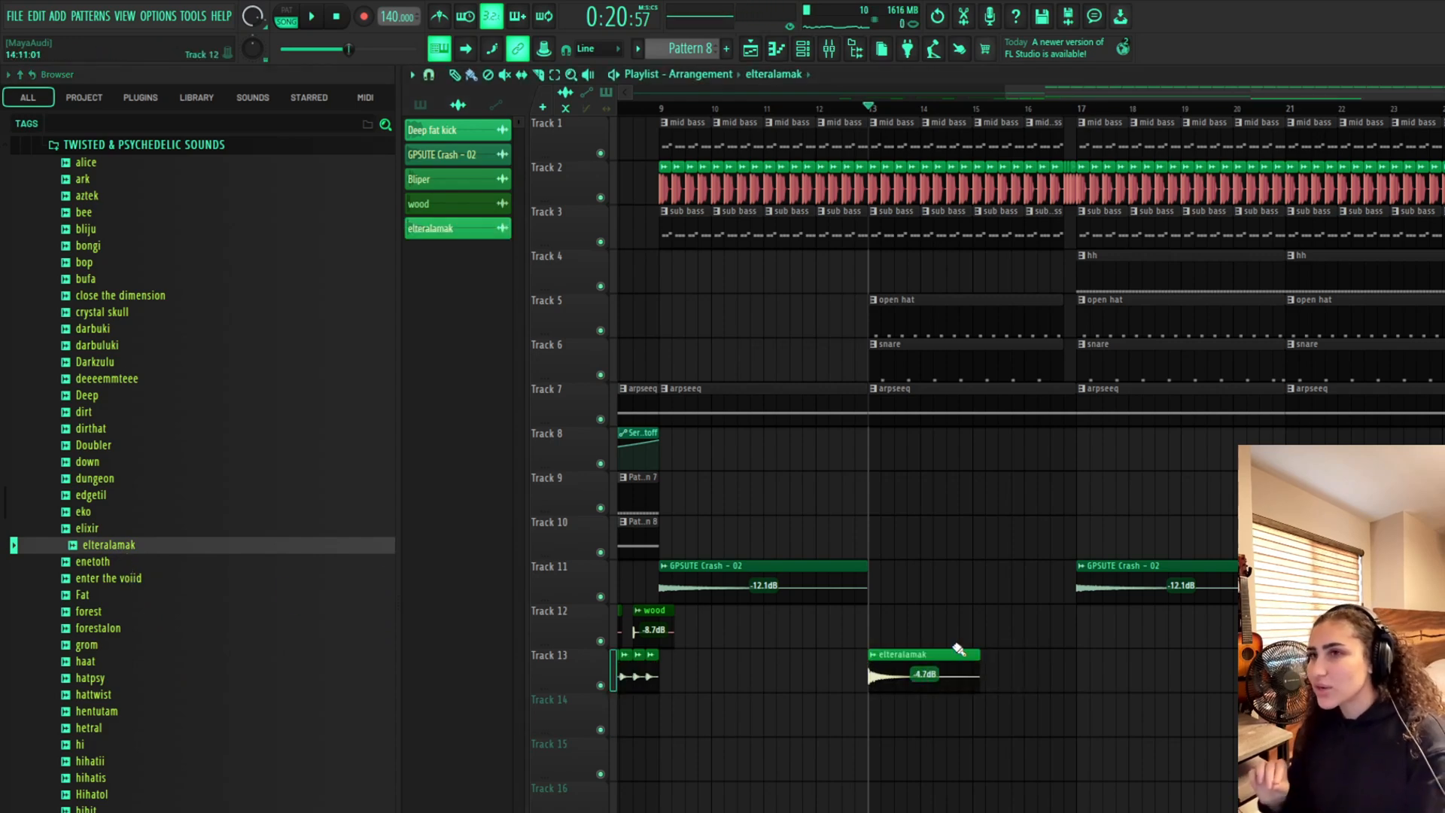
# Lower the elteralamak clip's volume to -8.1 dB and play back the drop from bar 12
pyautogui.click(843, 110)
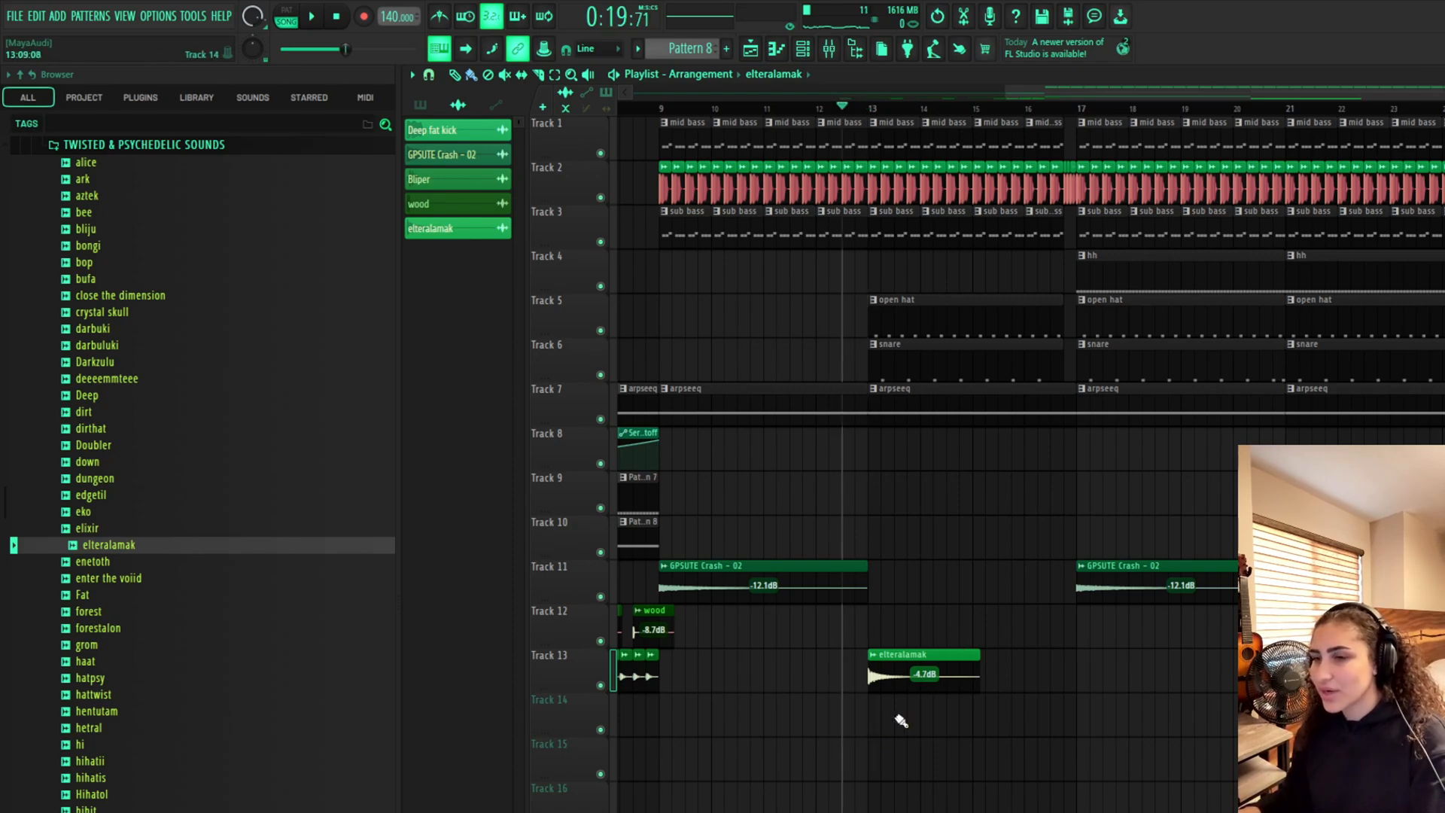
pyautogui.press('space')
pyautogui.press('space')
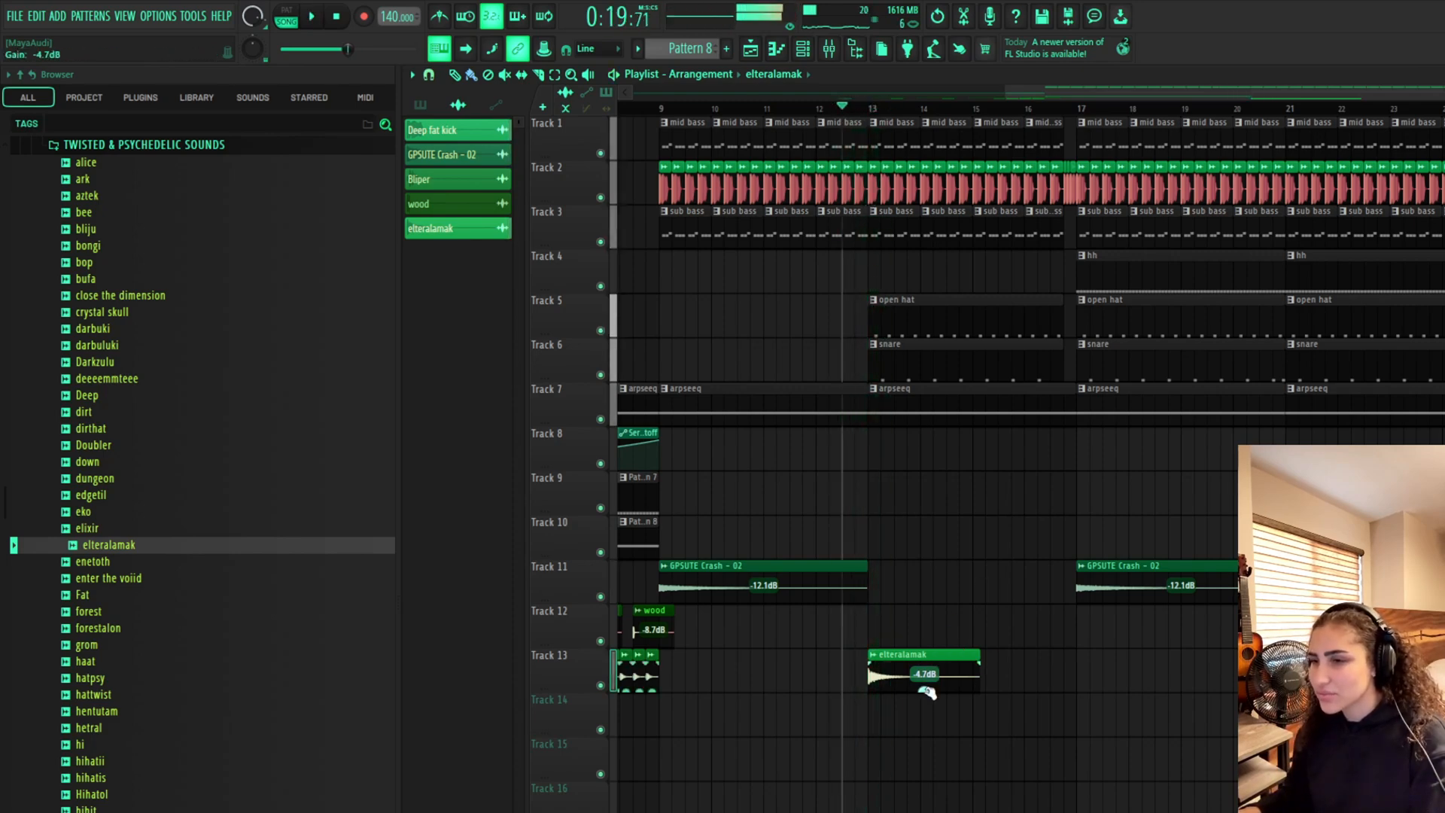
pyautogui.moveTo(927, 691); pyautogui.dragTo(926, 707)
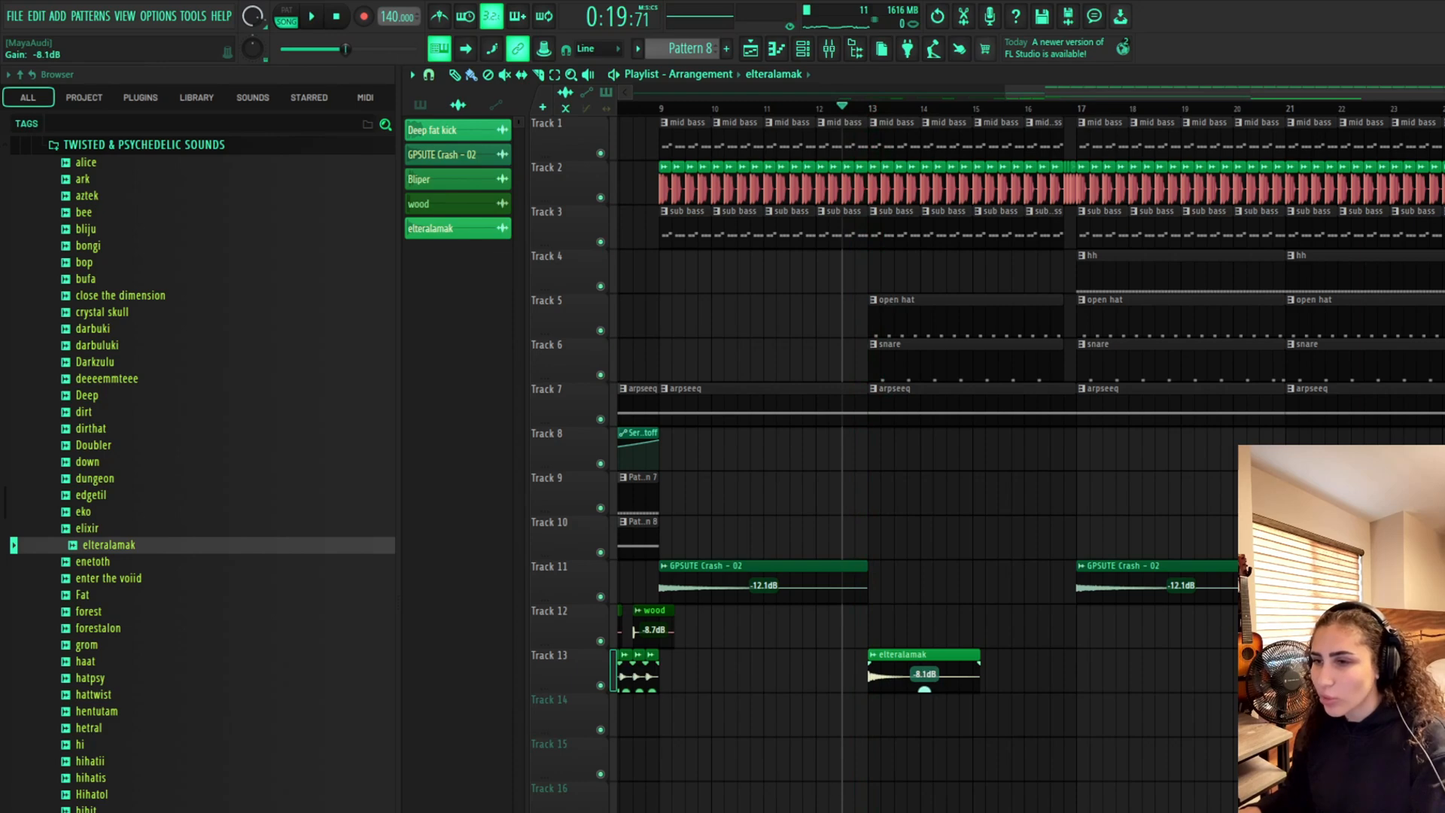
pyautogui.press('space')
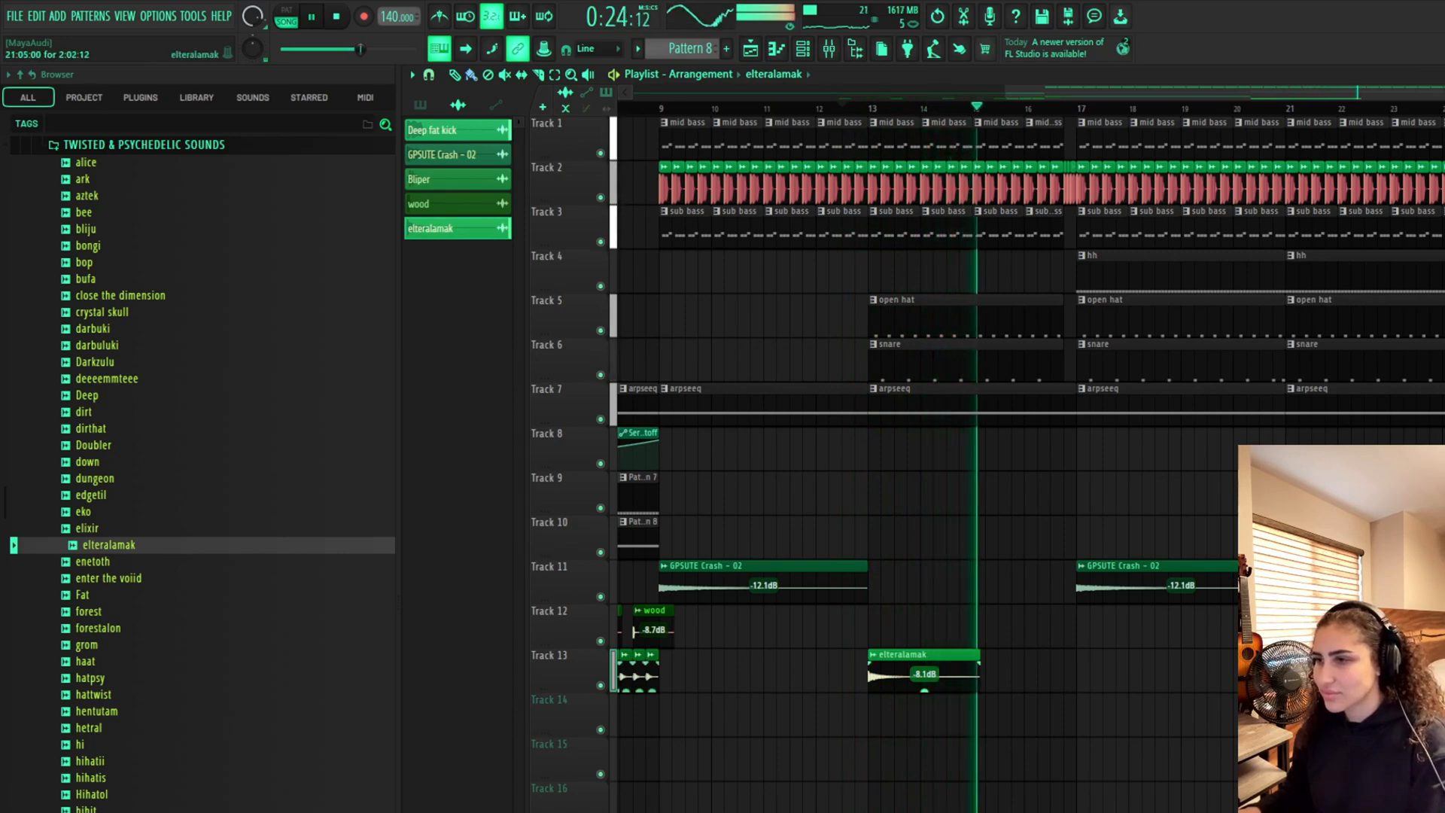
pyautogui.moveTo(1252, 92); pyautogui.dragTo(1430, 102)
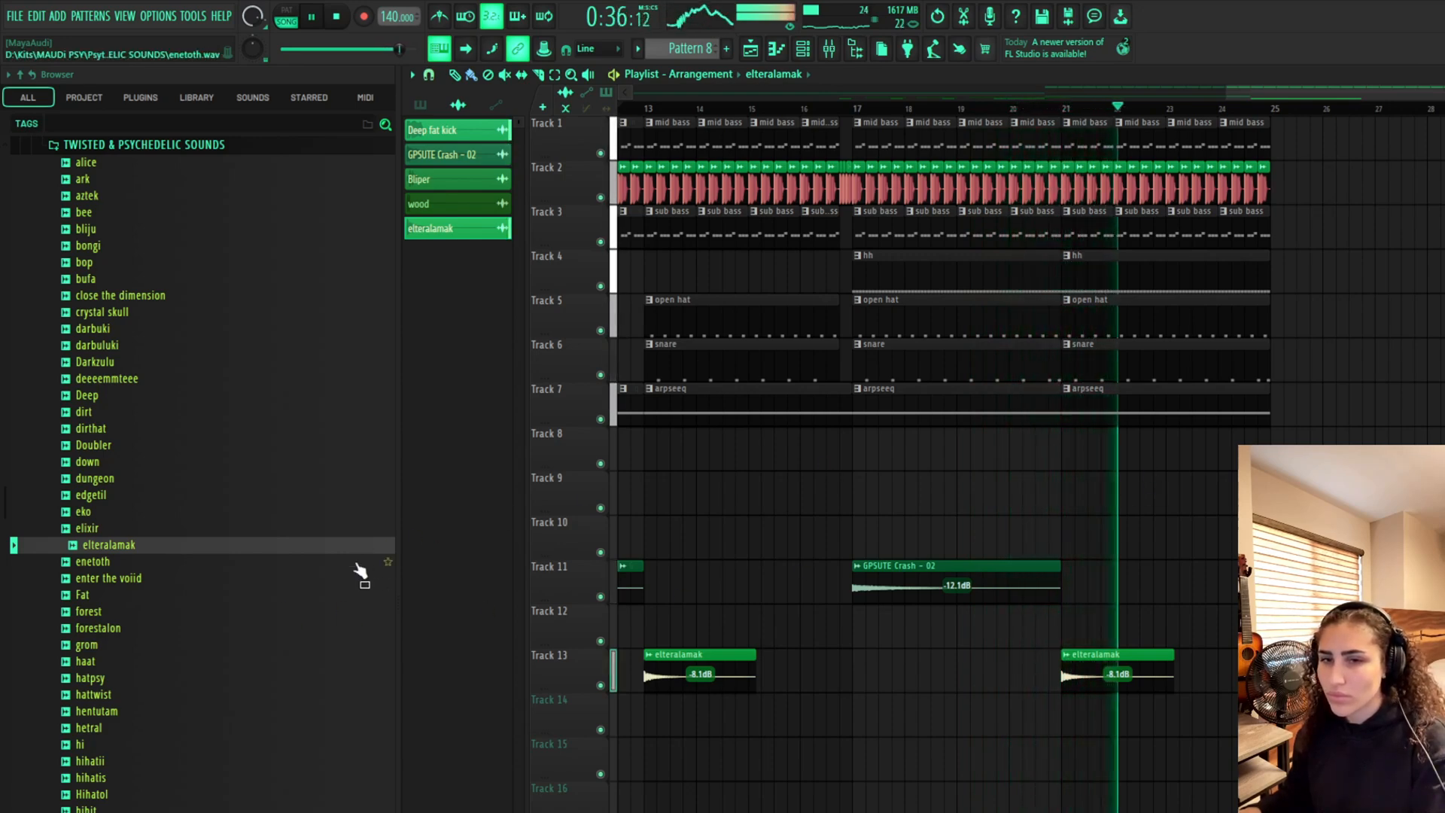
pyautogui.scroll(-7, 339, 577)
pyautogui.press('space')
# Place the hihatii sample on Track 9 at bar 13
pyautogui.click(171, 446)
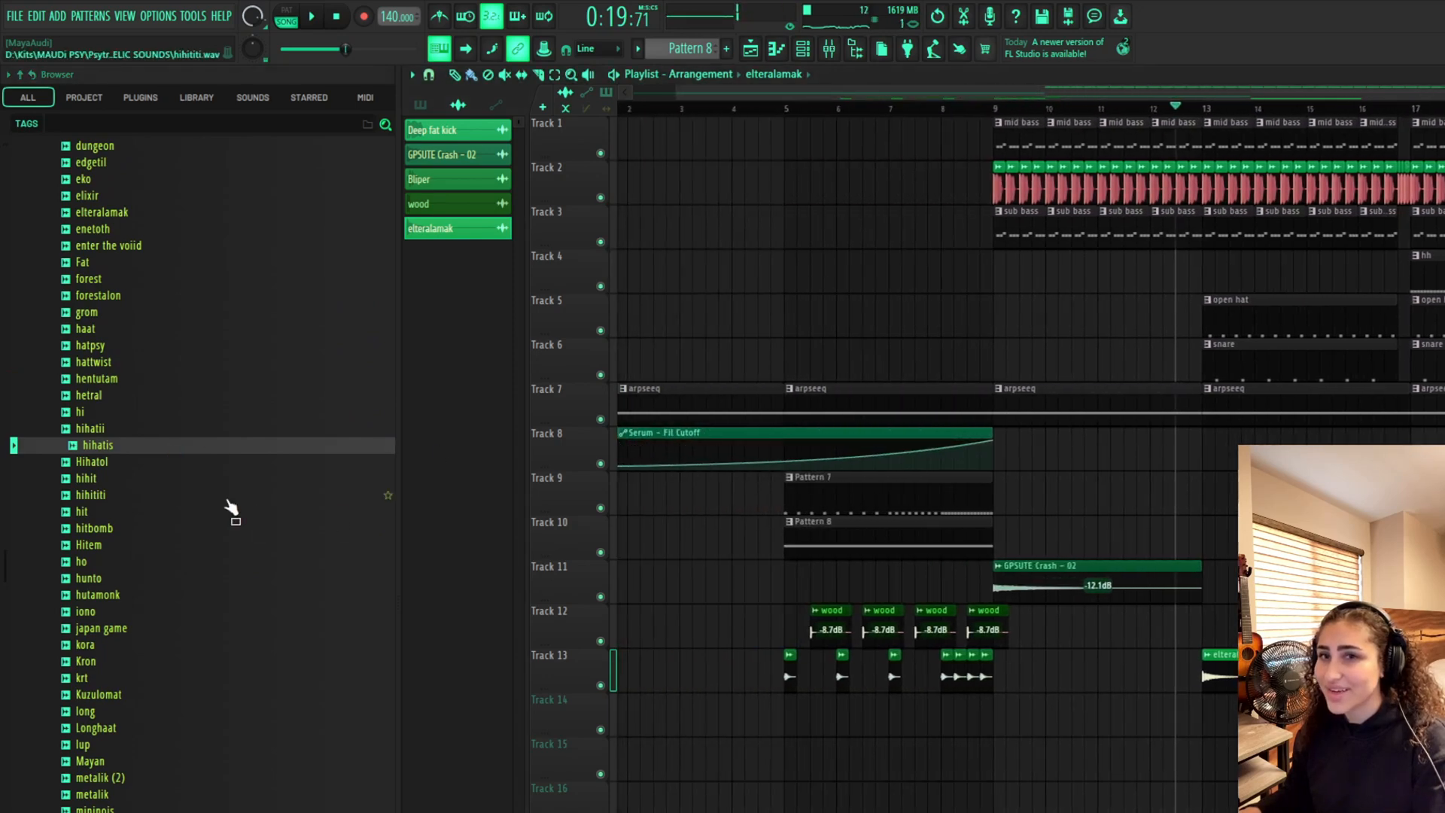
pyautogui.click(142, 432)
pyautogui.moveTo(154, 429); pyautogui.dragTo(1201, 481)
# Shorten the hihatii clip to a brief hit and play it back
pyautogui.scroll(3, 1203, 485)
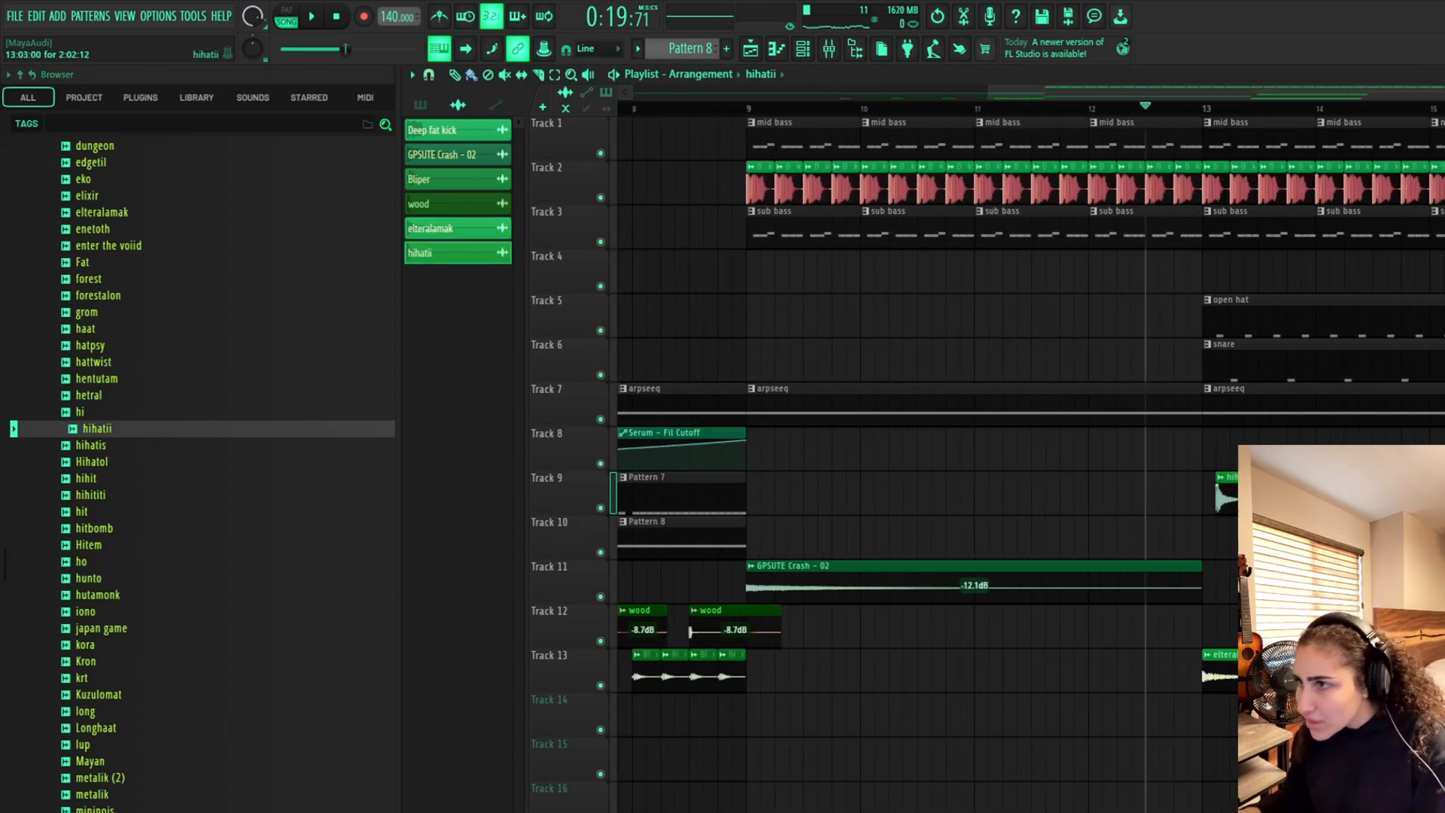
pyautogui.scroll(2, 1225, 497)
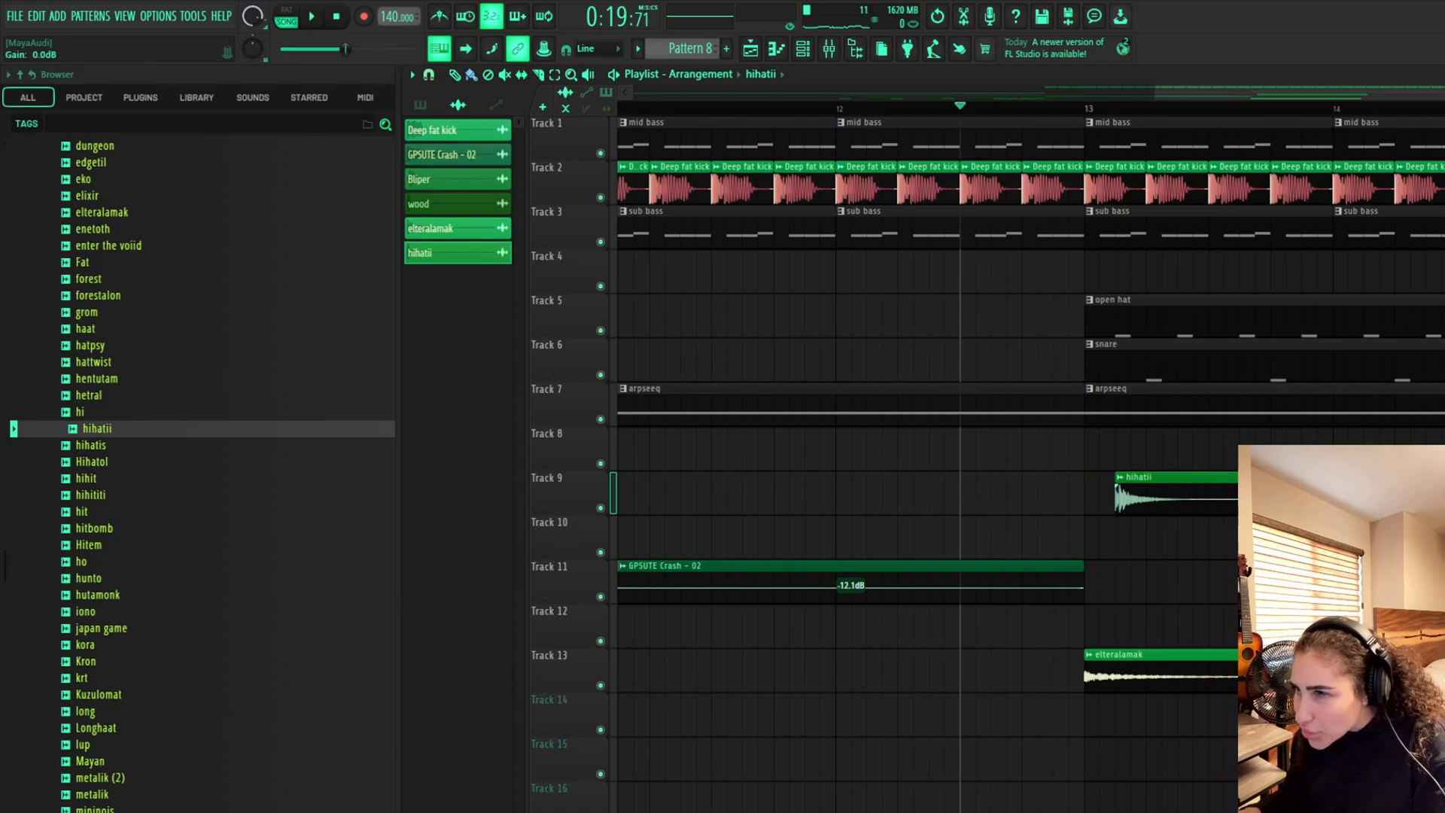
pyautogui.moveTo(1235, 515); pyautogui.dragTo(1142, 517)
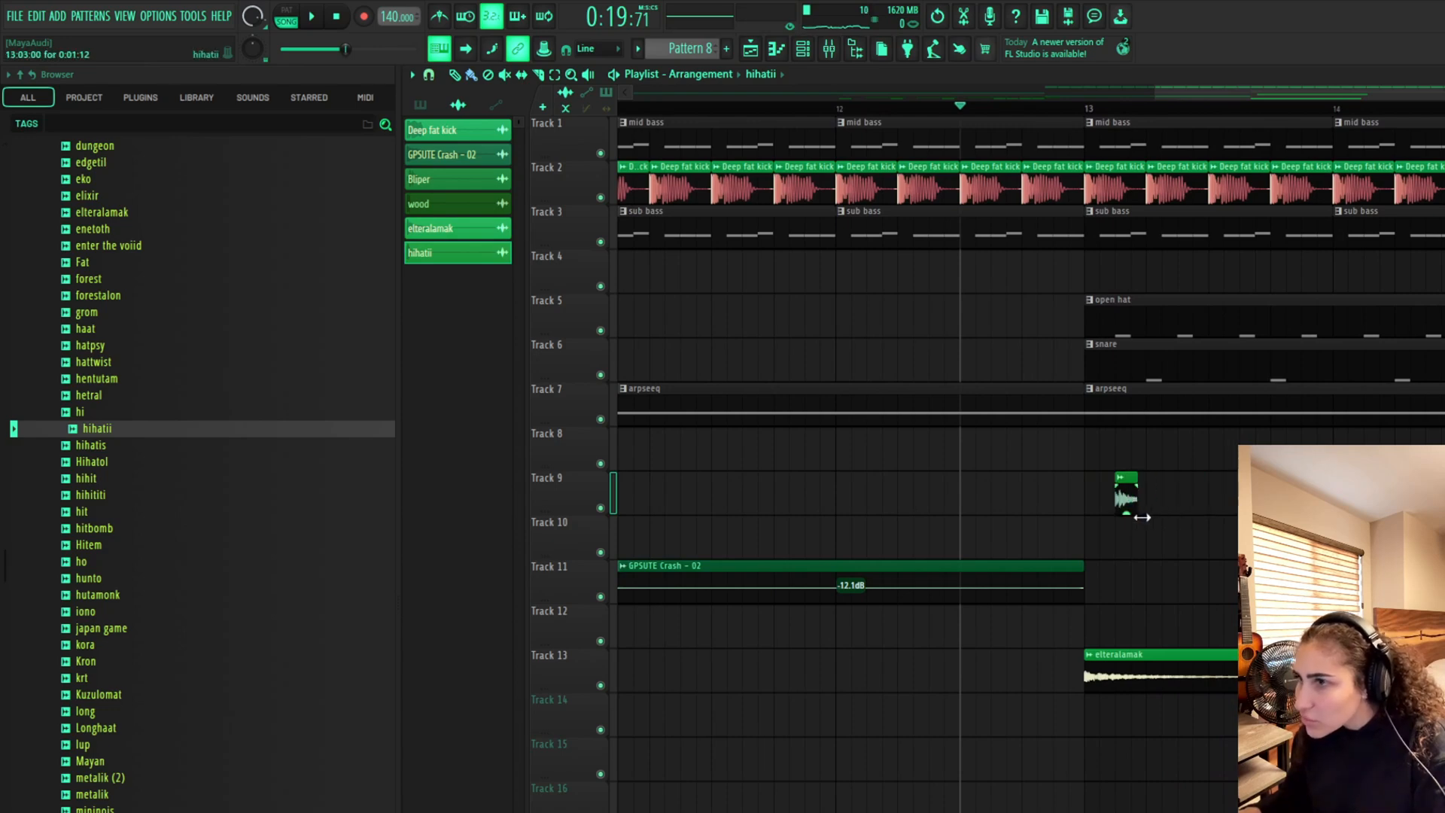
pyautogui.press('space')
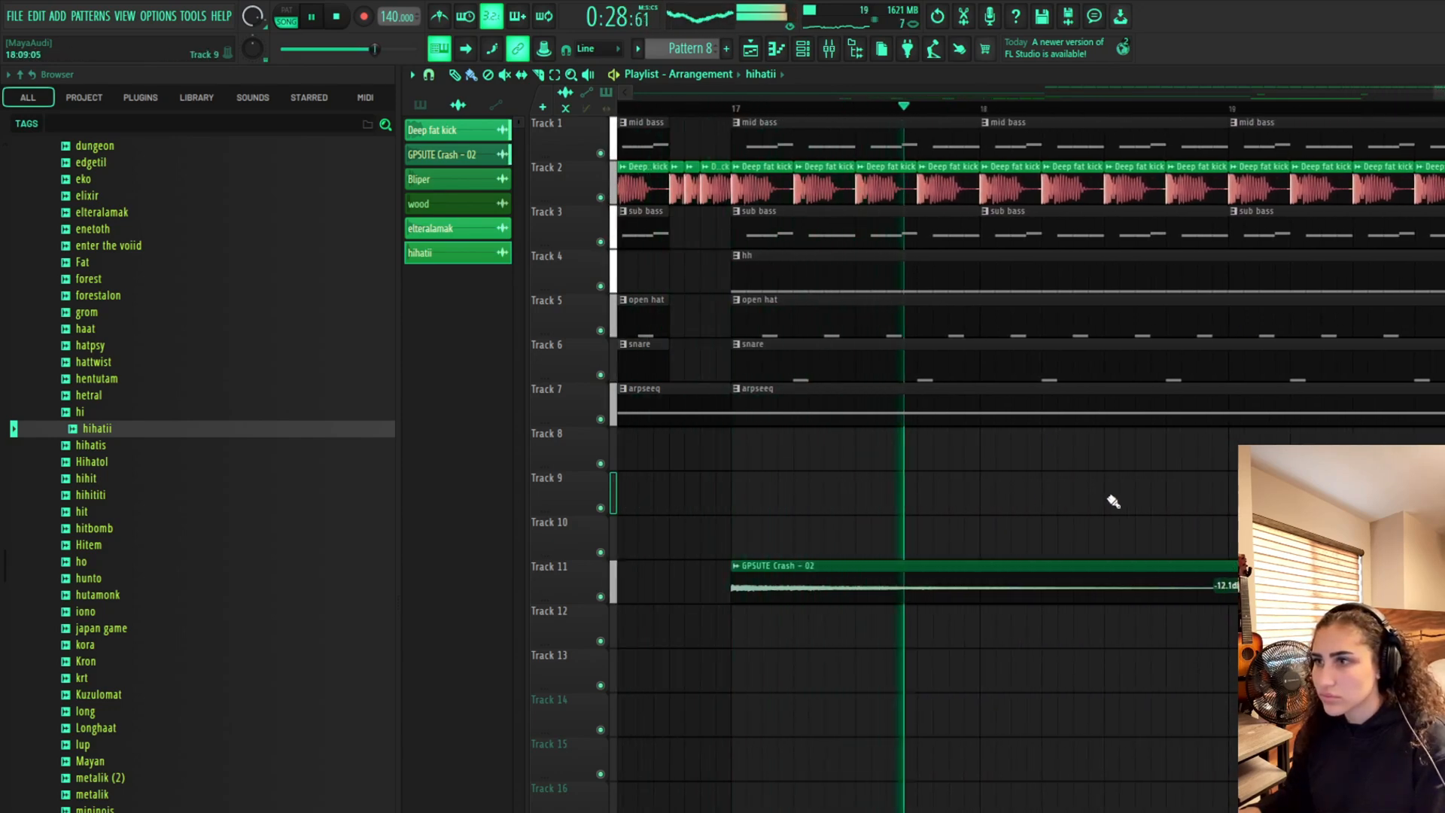
pyautogui.press('space')
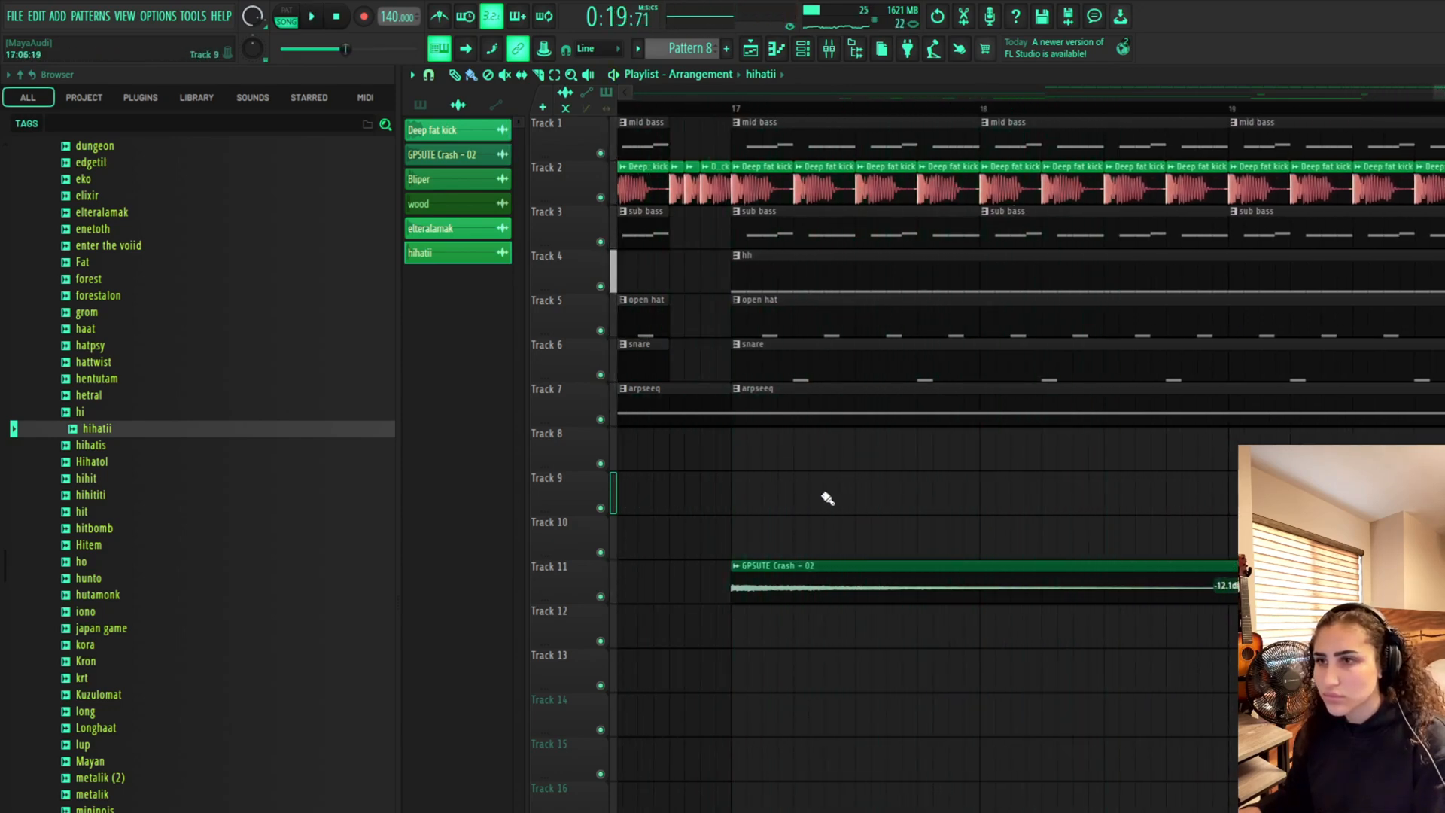
# Add another hihatii hit on Track 9 just after bar 17 and play from bar 17
pyautogui.moveTo(843, 503); pyautogui.dragTo(783, 503)
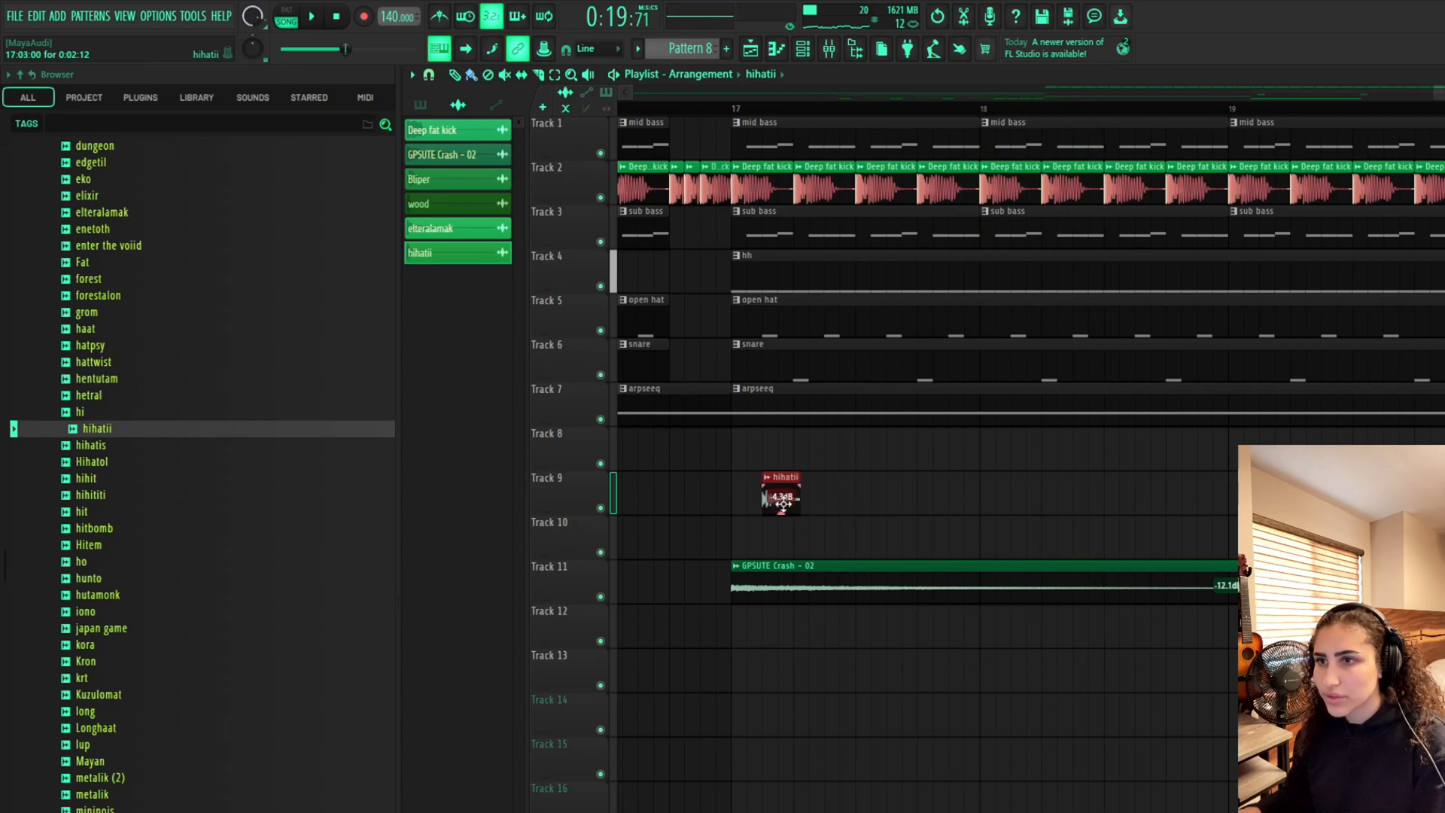
pyautogui.click(736, 111)
pyautogui.press('space')
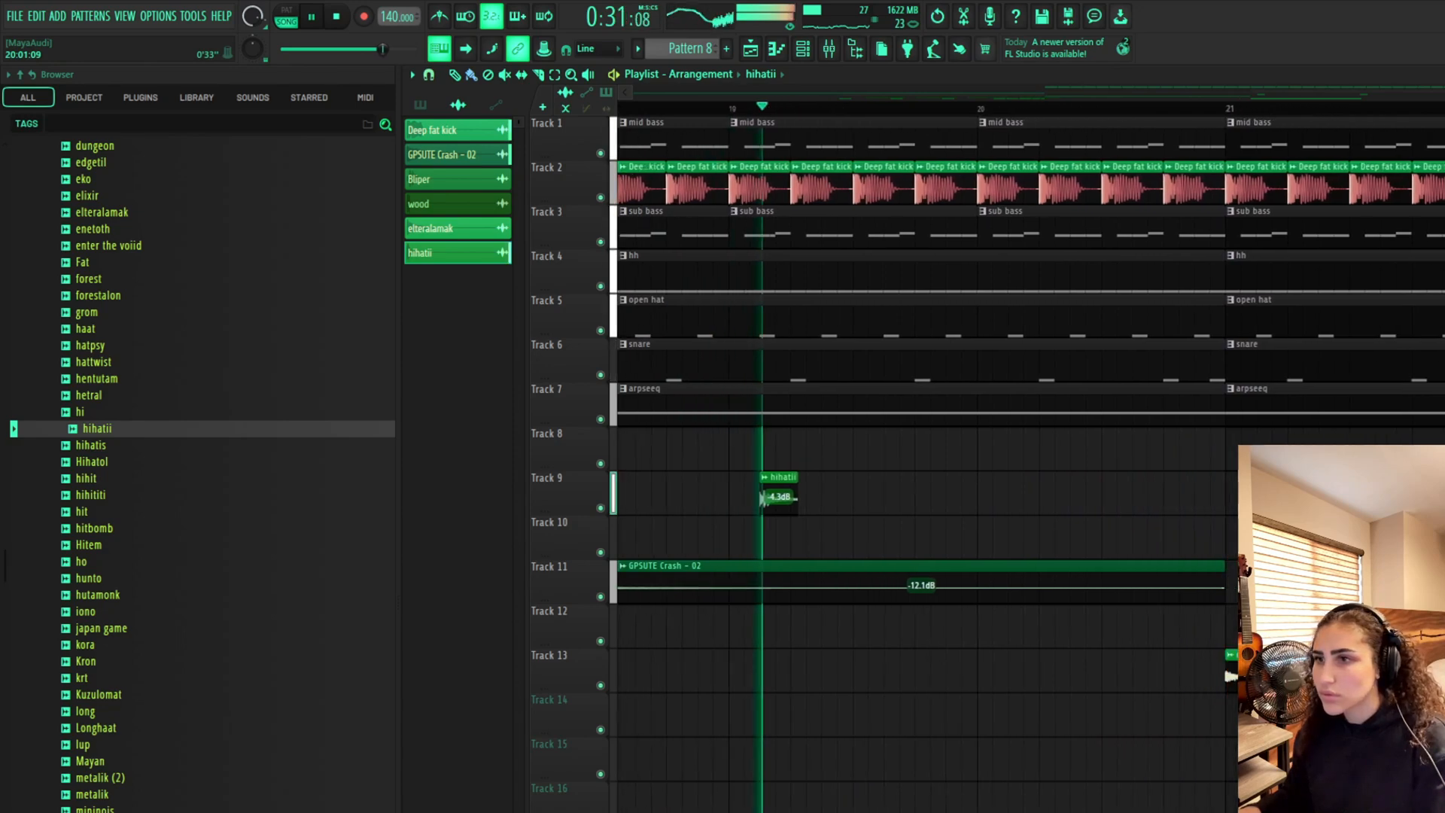
# Add a hihatii hit just after bar 21 and move the playhead back to bar 5
pyautogui.click(837, 500)
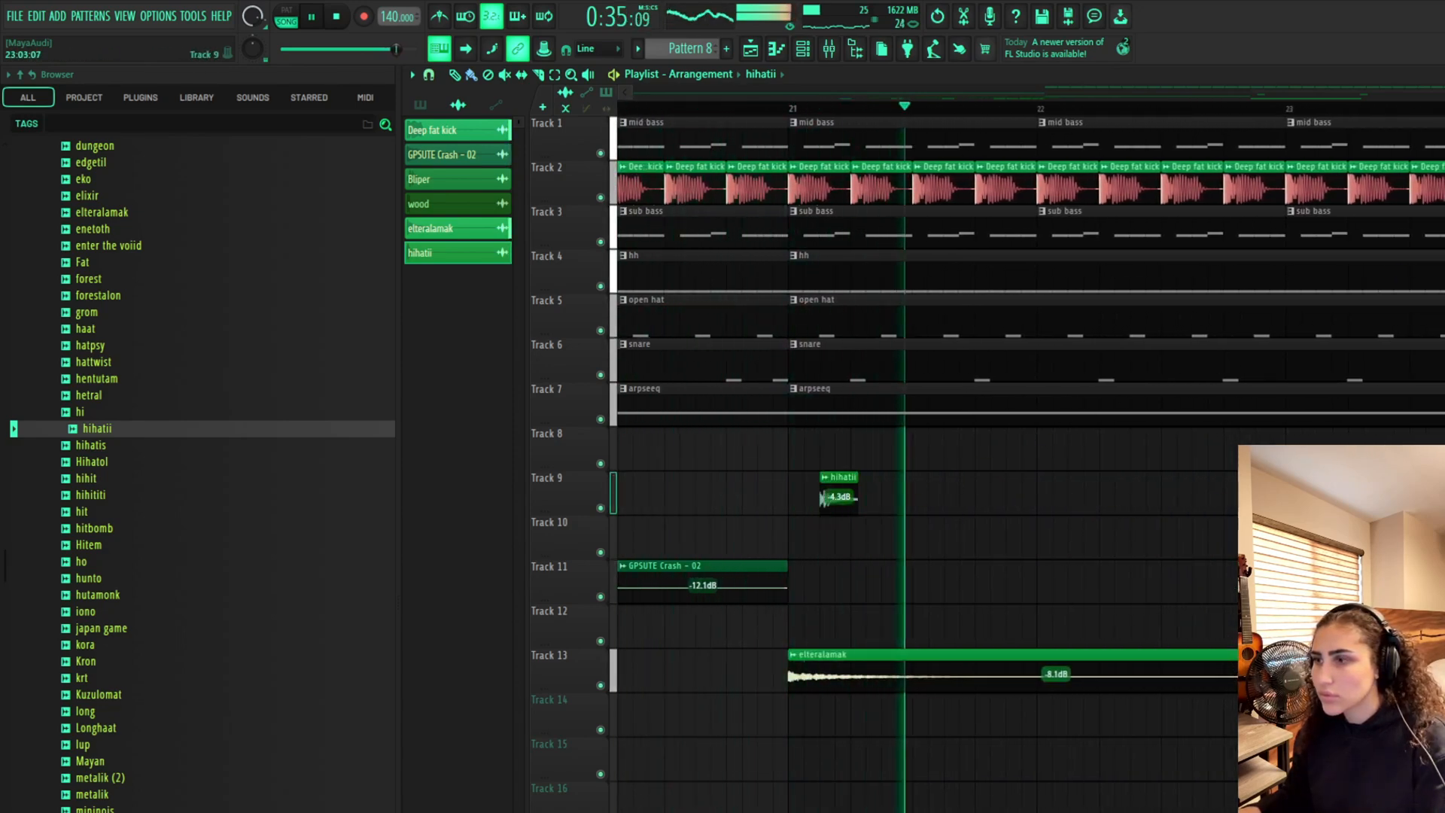
pyautogui.scroll(-6, 813, 320)
pyautogui.hscroll(-10, 813, 320)
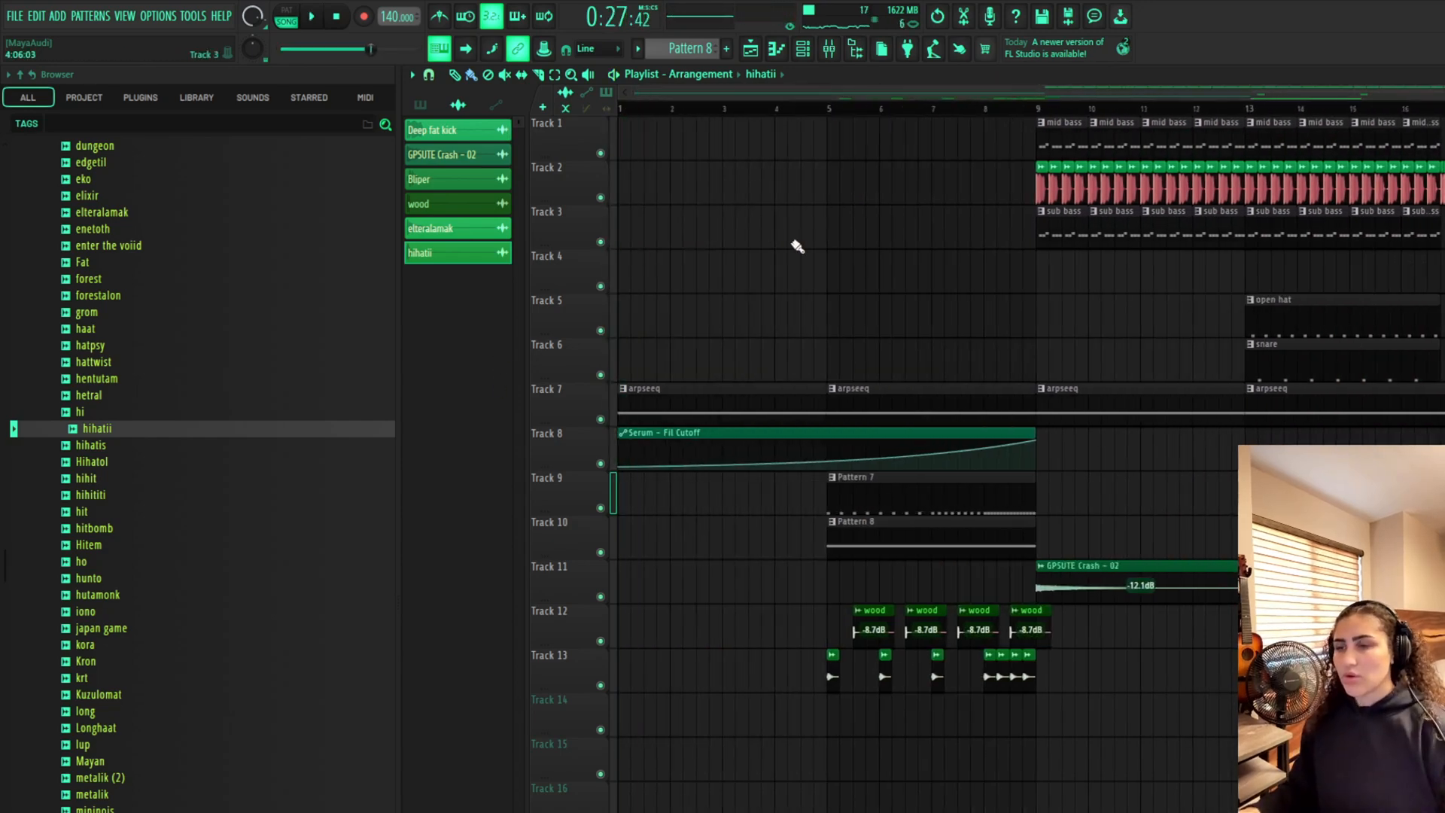
pyautogui.click(832, 115)
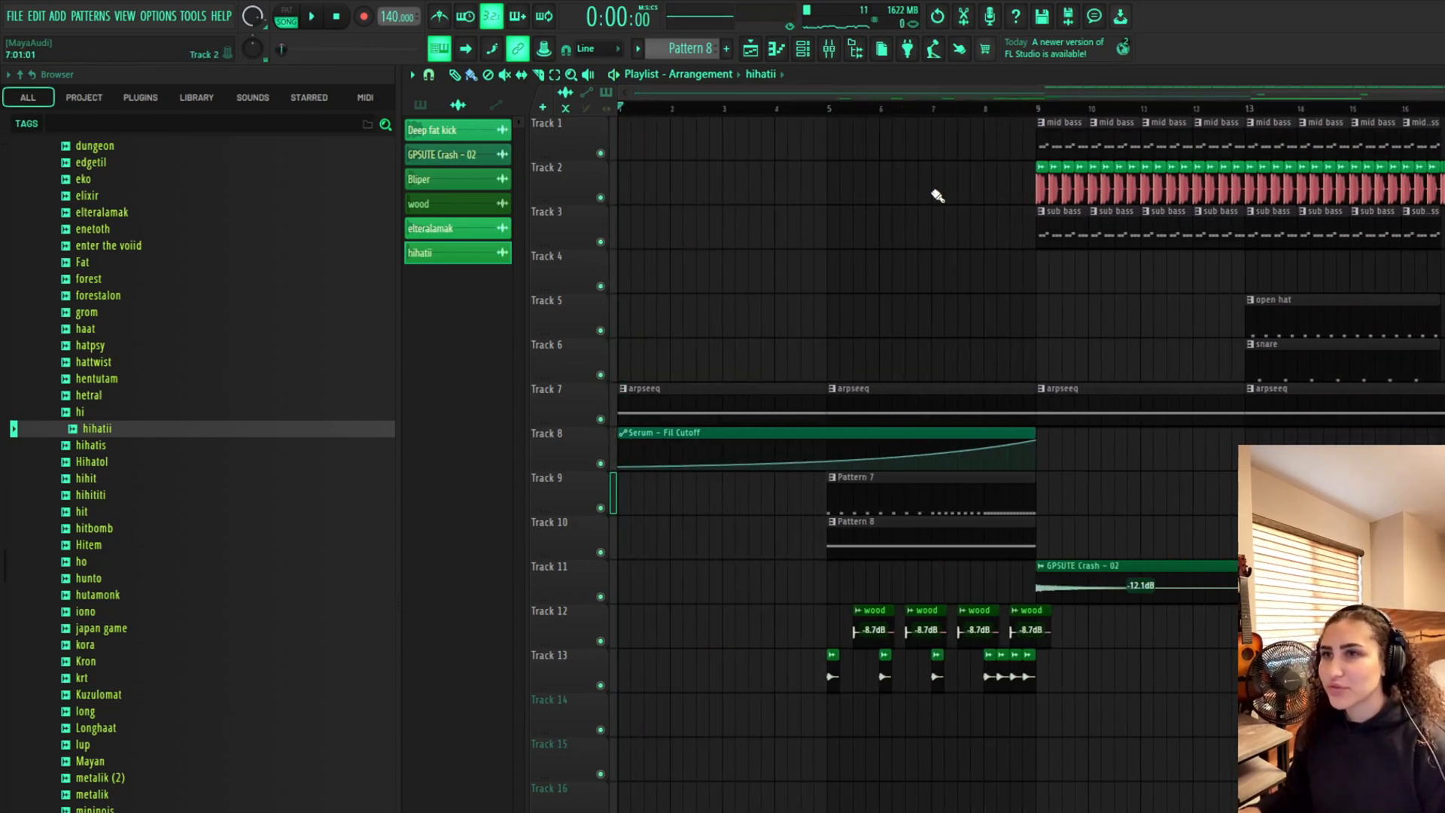